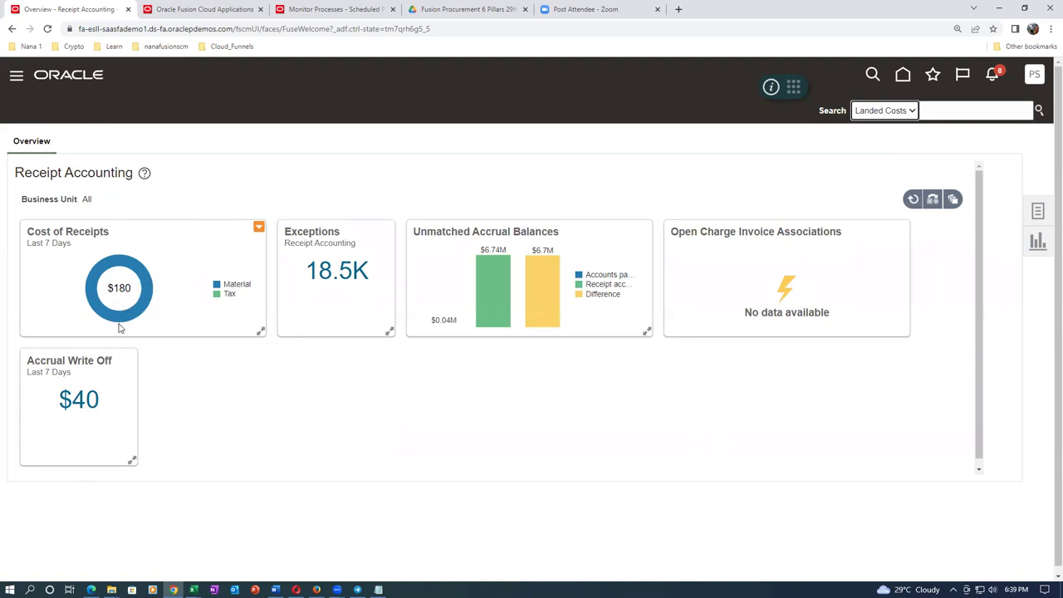
Filter the Receipt Accounting overview by the business unit t01_business_unit.
left_click(932, 199)
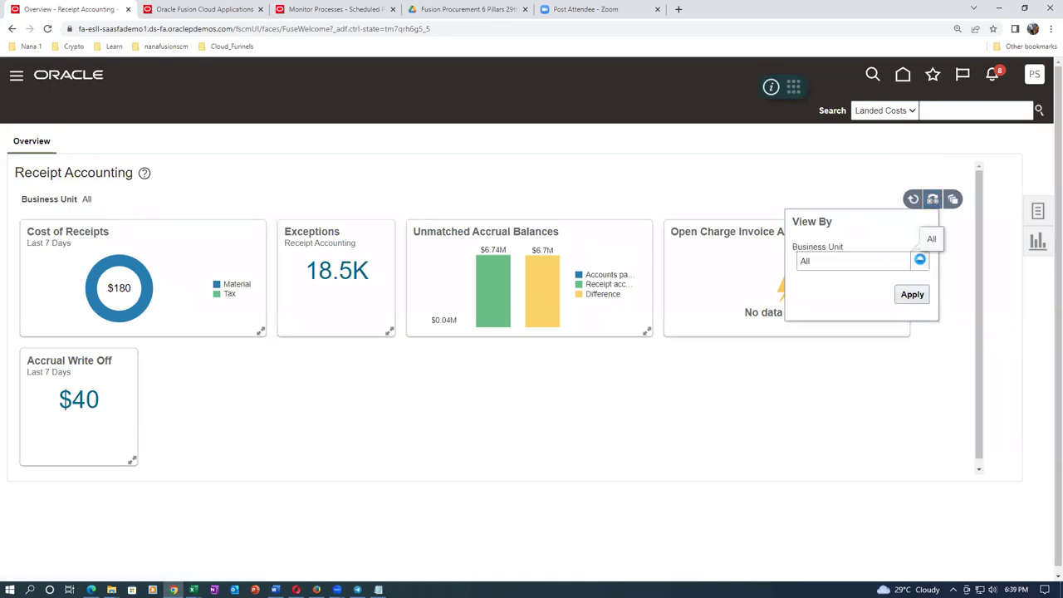
left_click(919, 263)
left_click_drag(924, 309, 951, 484)
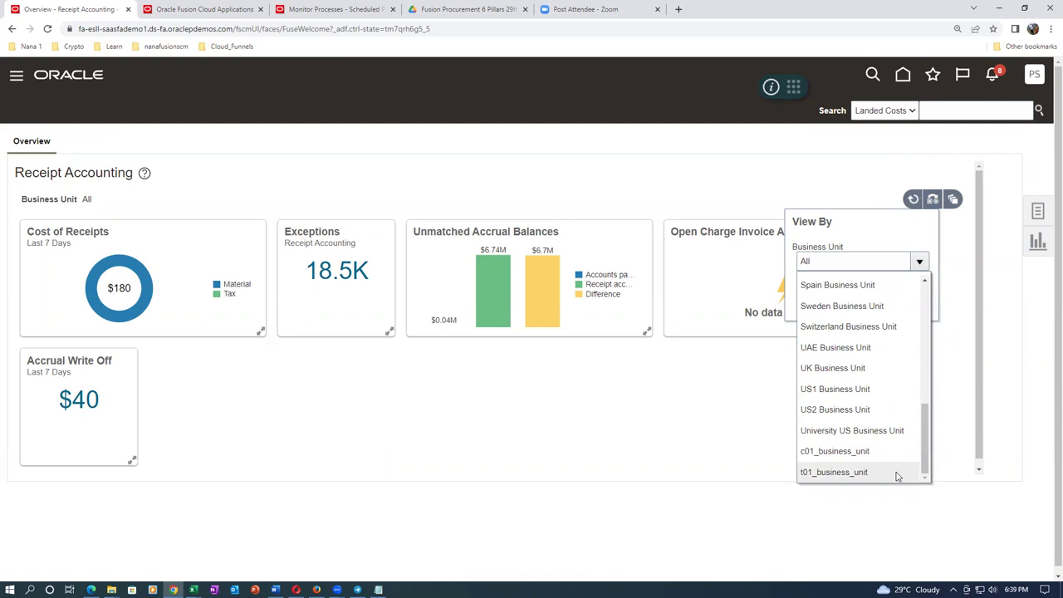
left_click(895, 471)
left_click(913, 296)
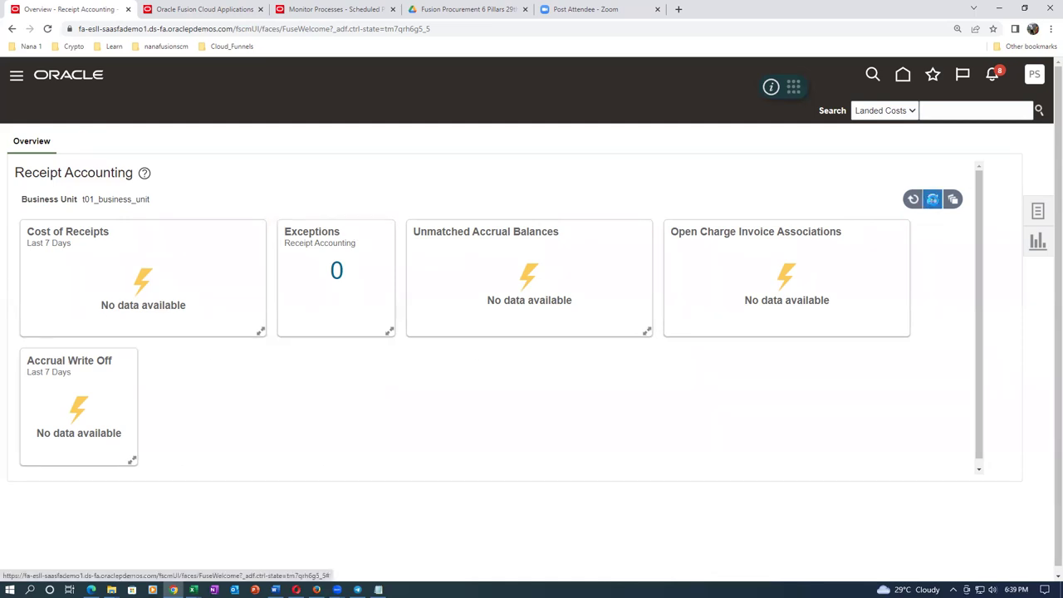
Set the Receipt Accounting overview's business unit filter back to All.
left_click(932, 199)
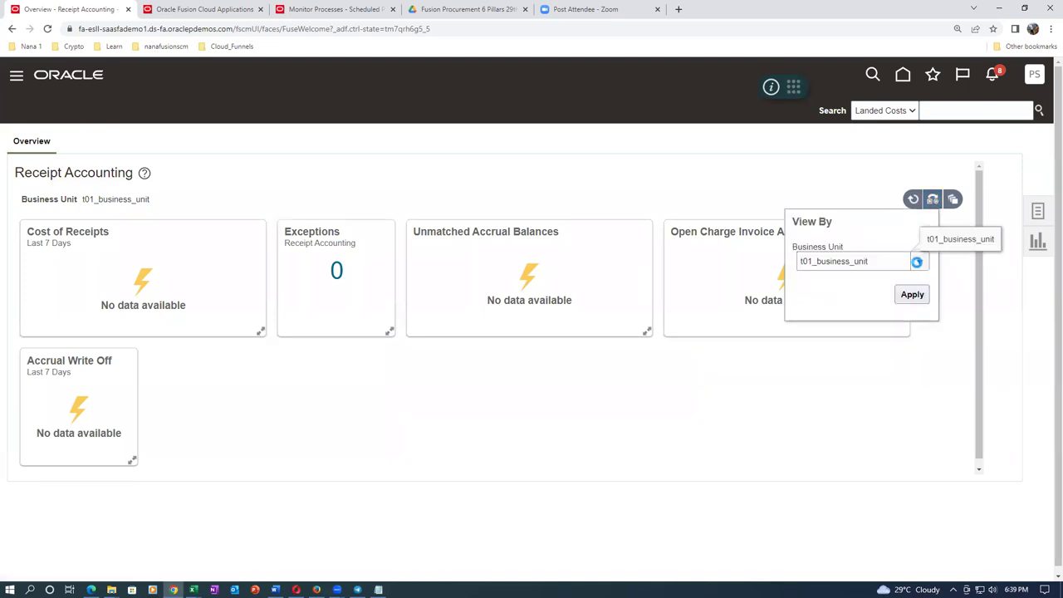
left_click(917, 262)
left_click(865, 287)
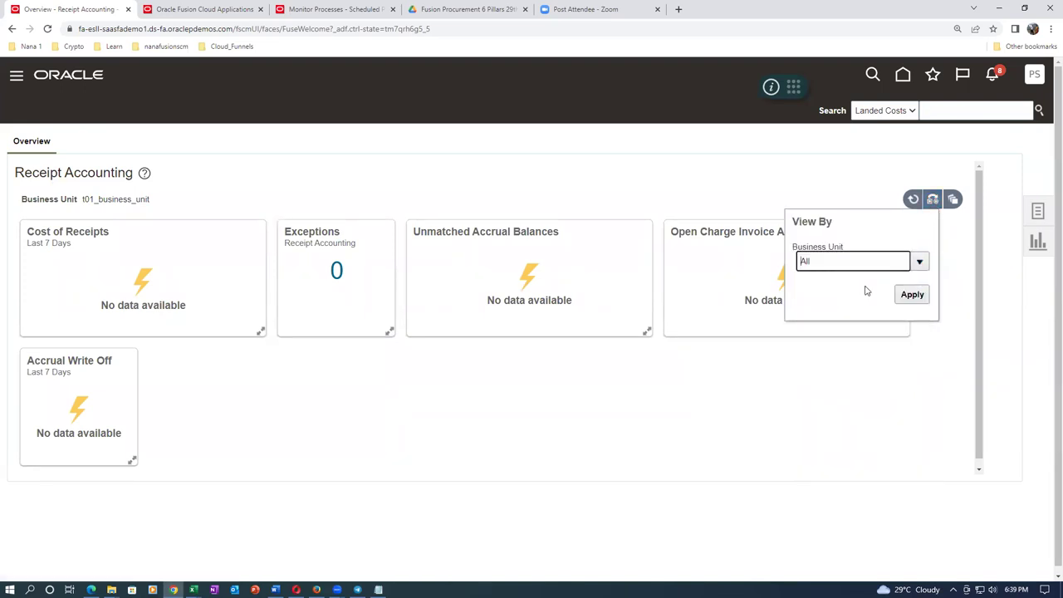
left_click(912, 294)
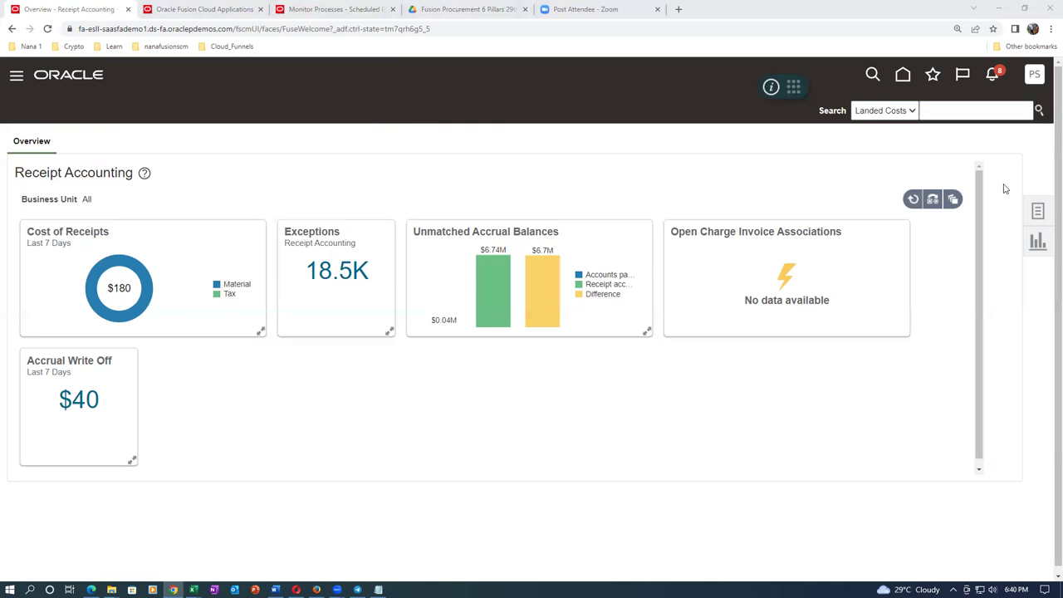
Submit the Create Receipt Accounting Distributions process with t01_business_unit as the Bill to Business Unit.
left_click(1038, 214)
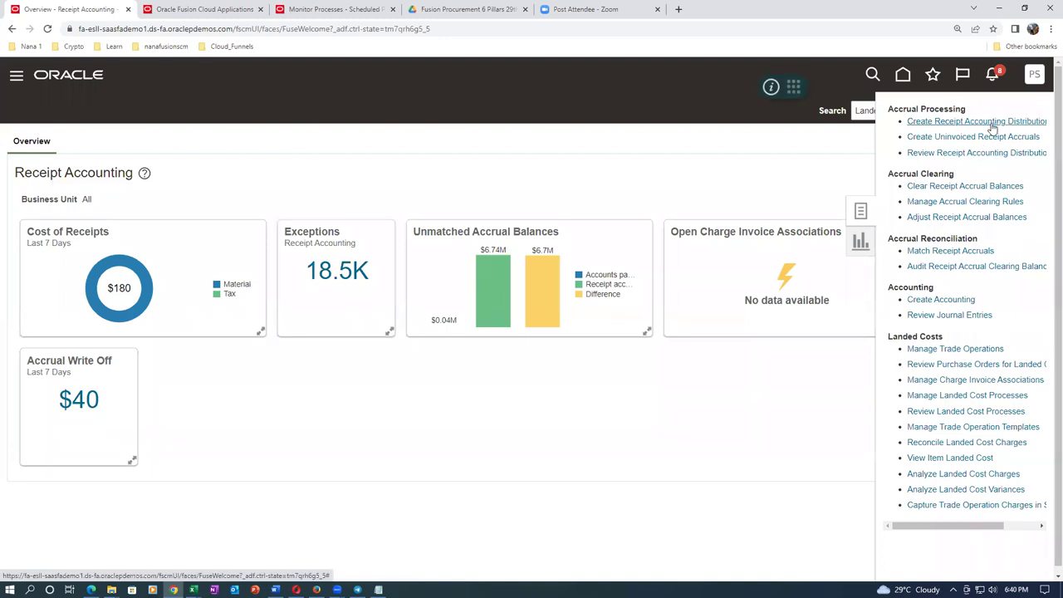
left_click(992, 124)
left_click(166, 351)
type("t01")
key("Tab")
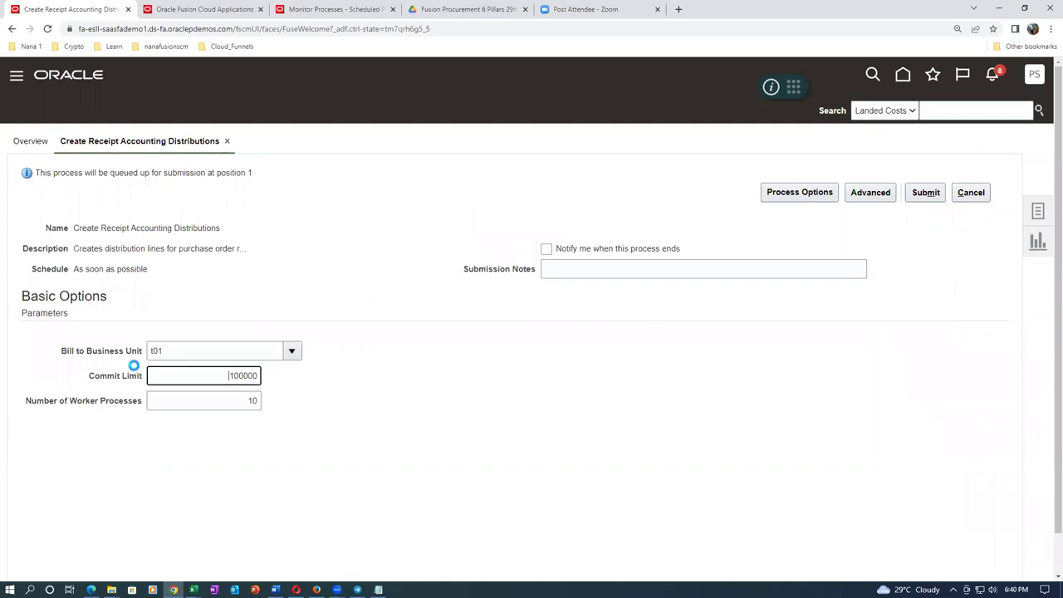
left_click(357, 475)
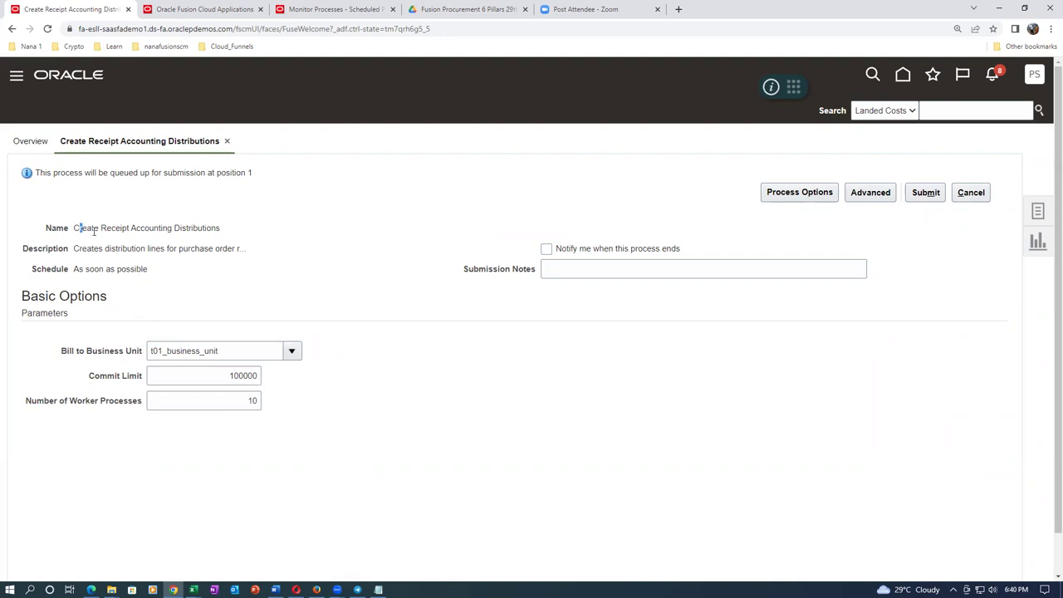
left_click_drag(84, 232, 210, 224)
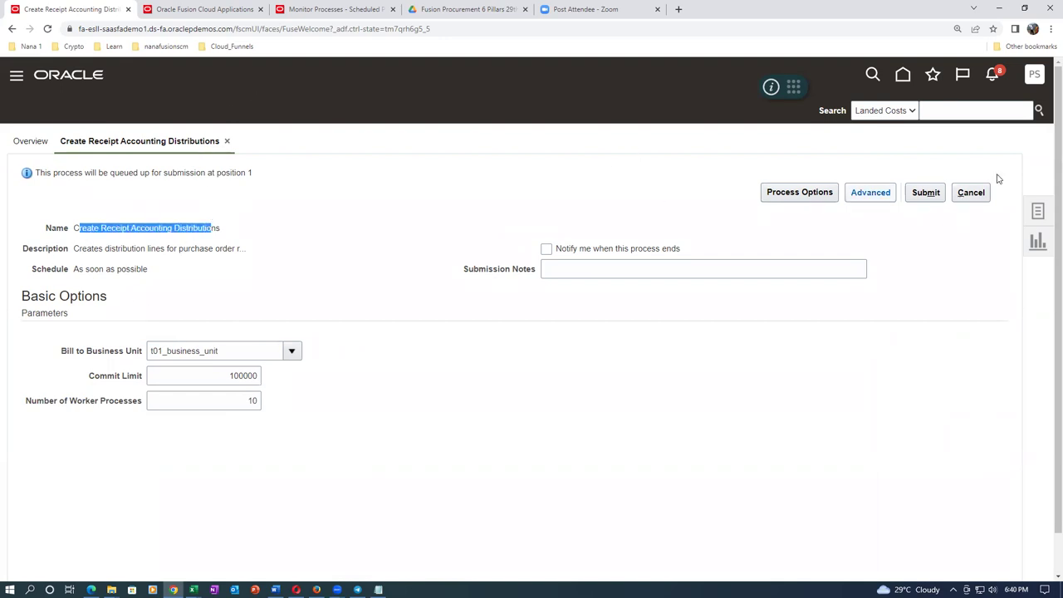
left_click(931, 194)
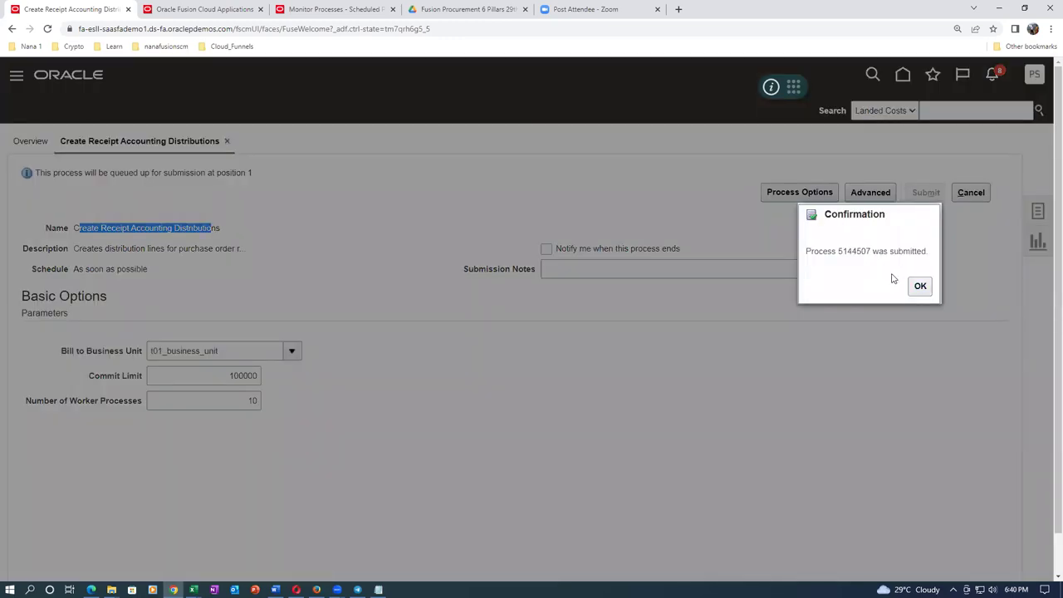
left_click(918, 285)
Switch to Monitor Processes and refresh the list until the Create Receipt Accounting Distributions process and its subprocesses have finished.
left_click(339, 10)
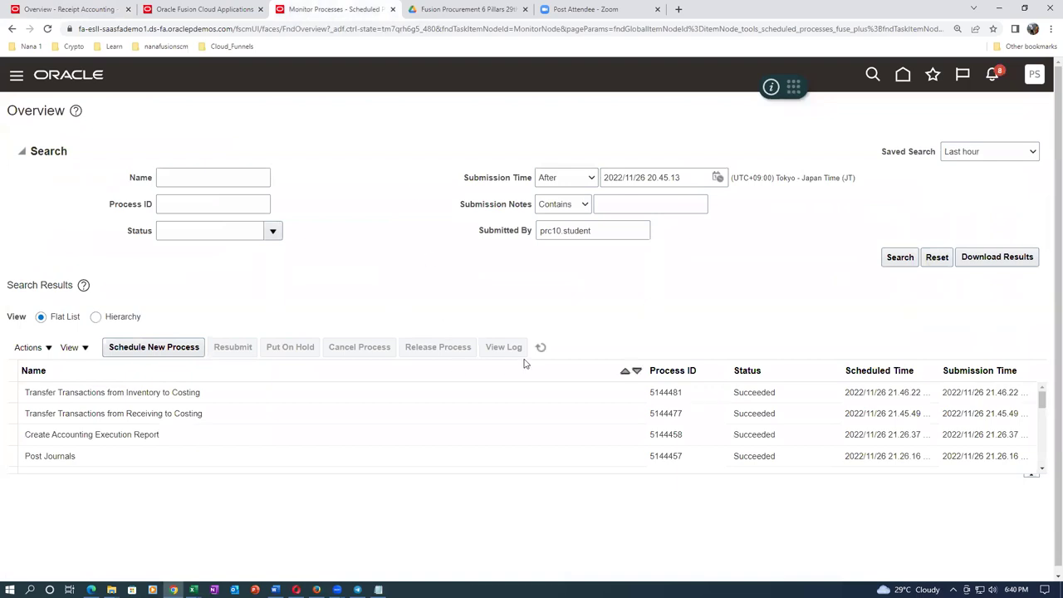
left_click(542, 348)
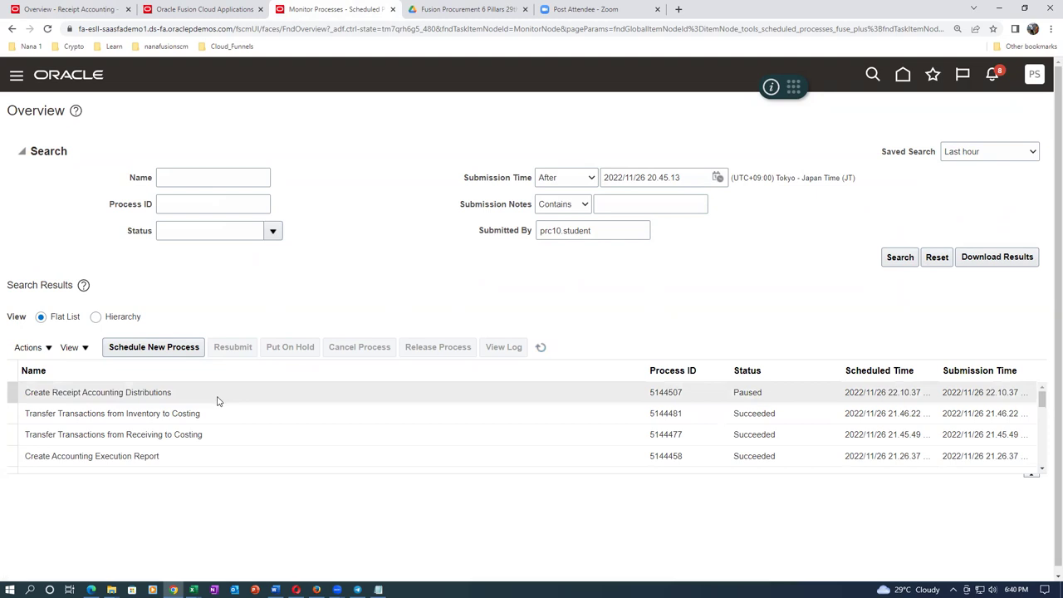
left_click(542, 349)
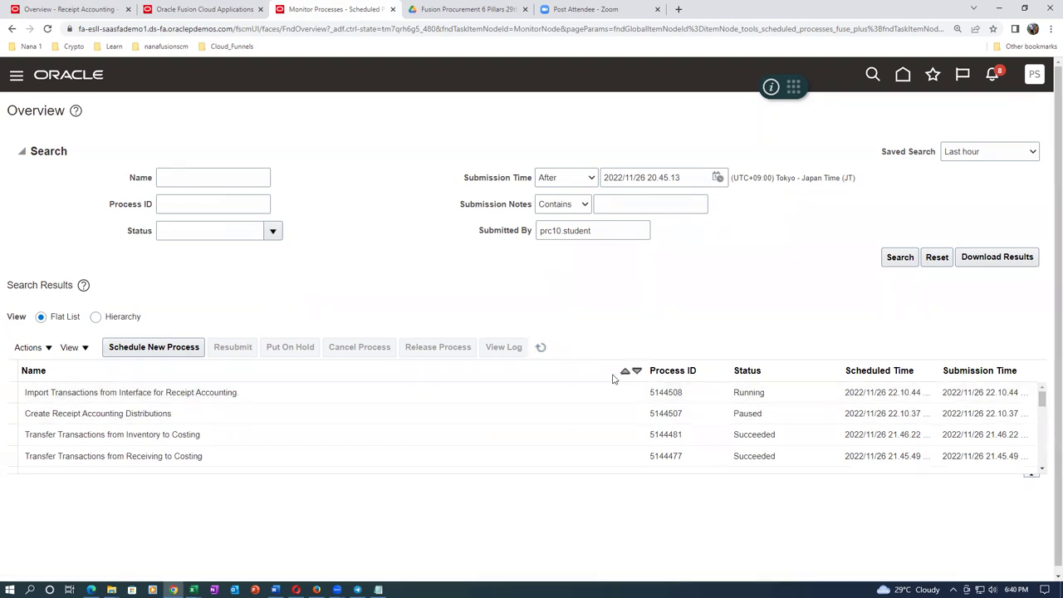
left_click(543, 348)
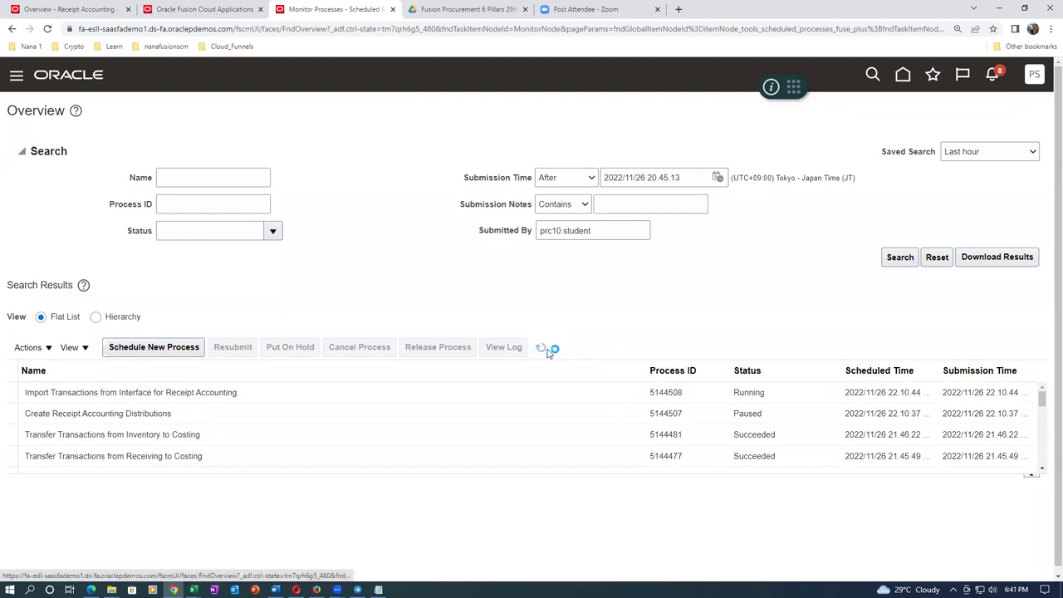
left_click(544, 351)
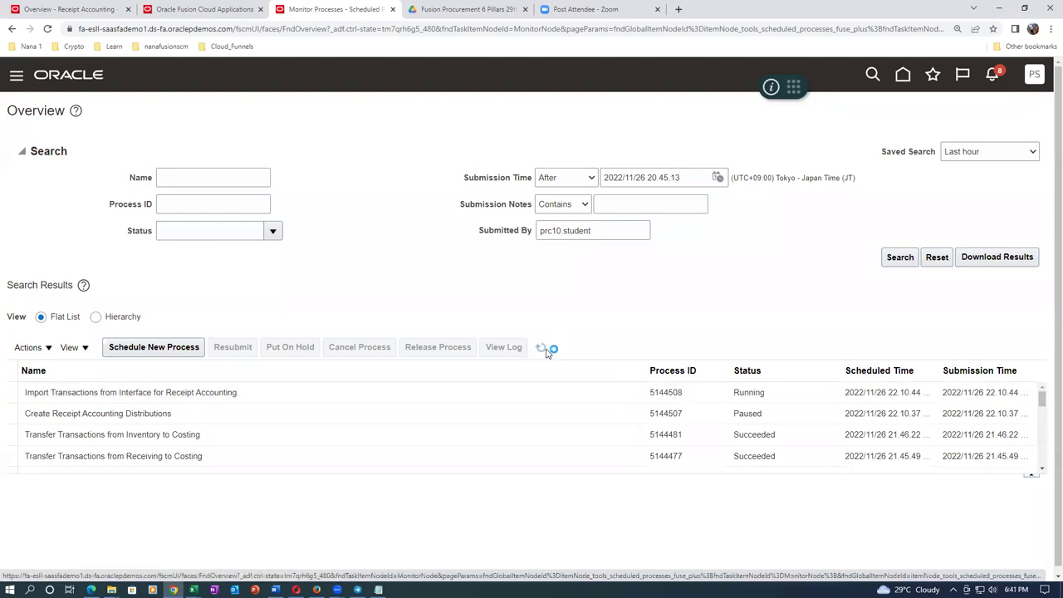
left_click(543, 349)
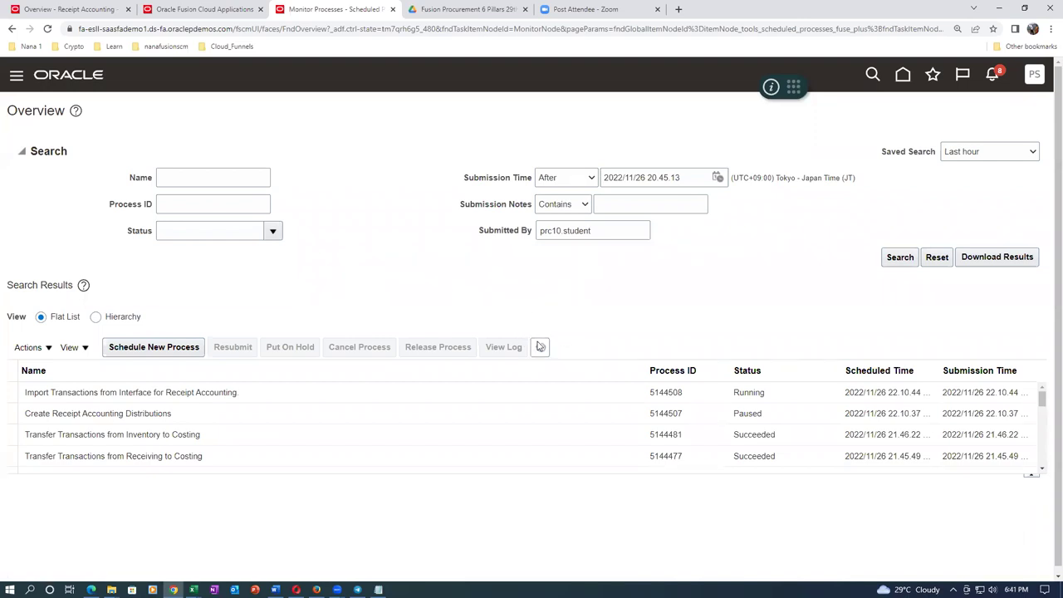
left_click(541, 350)
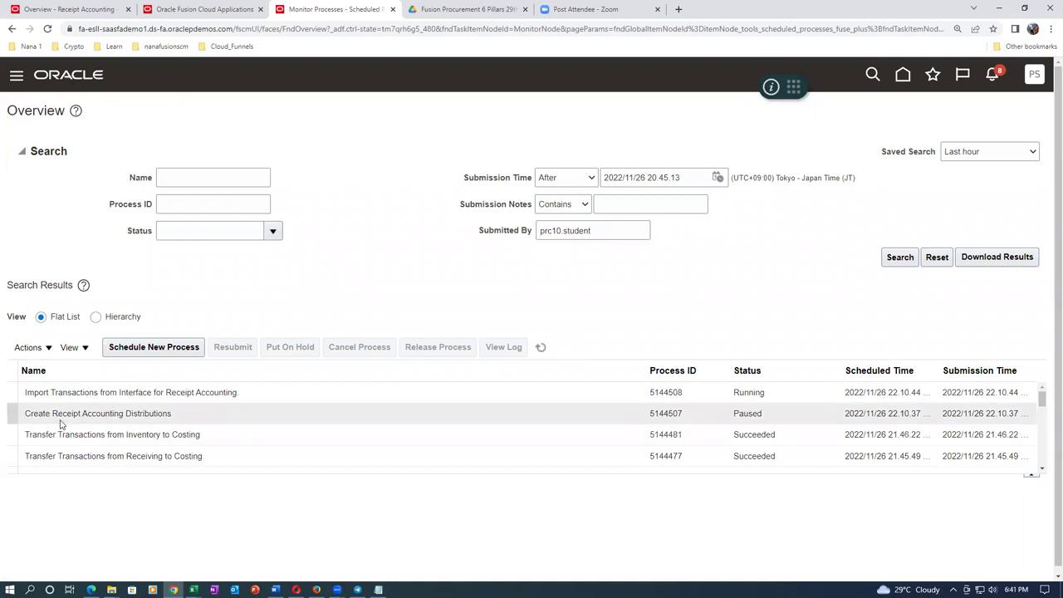
left_click(541, 349)
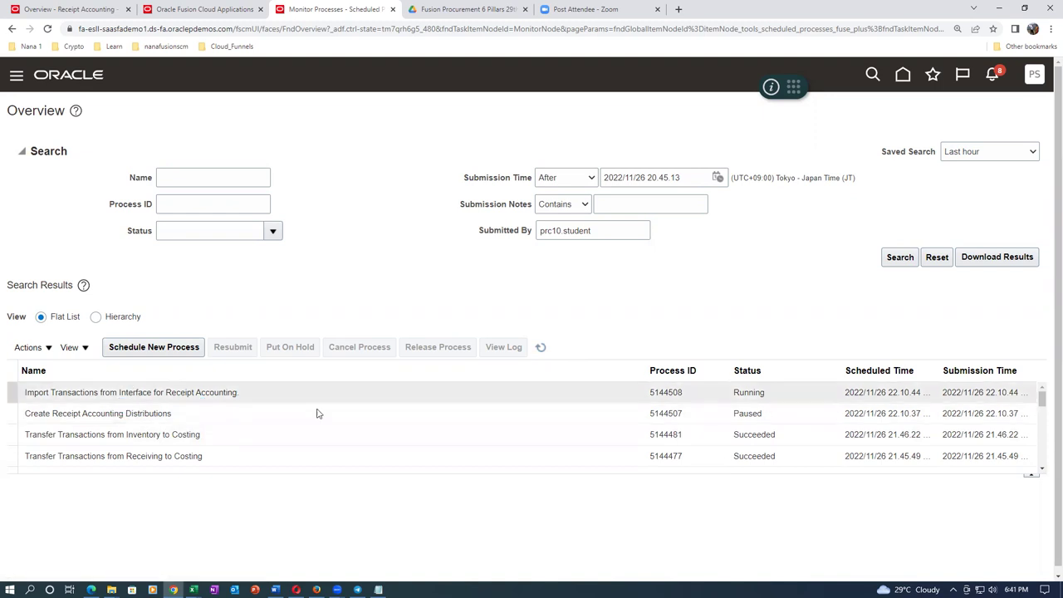
left_click(541, 349)
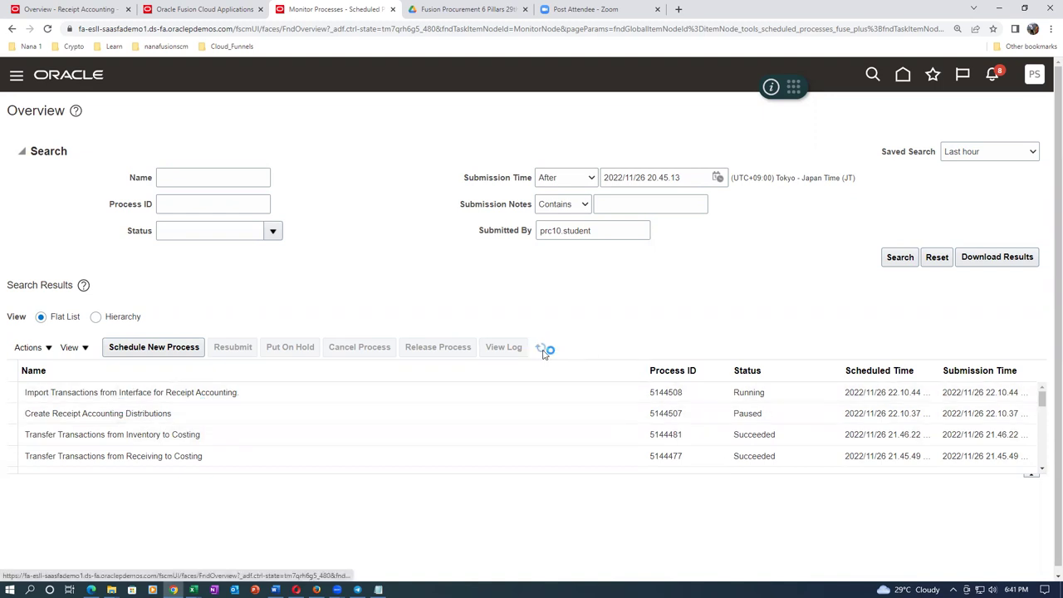
left_click(541, 349)
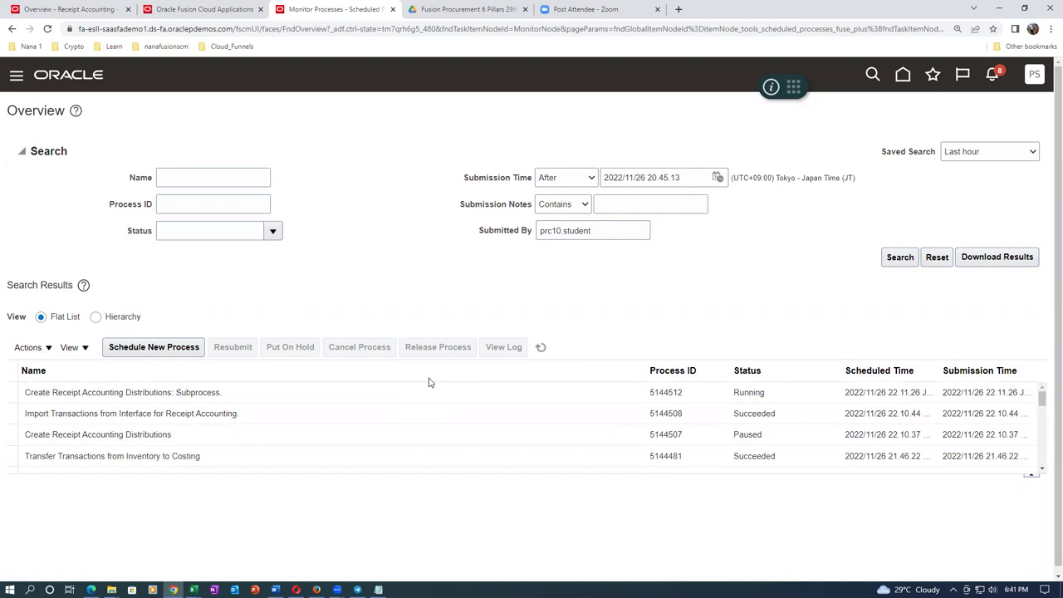
left_click(546, 348)
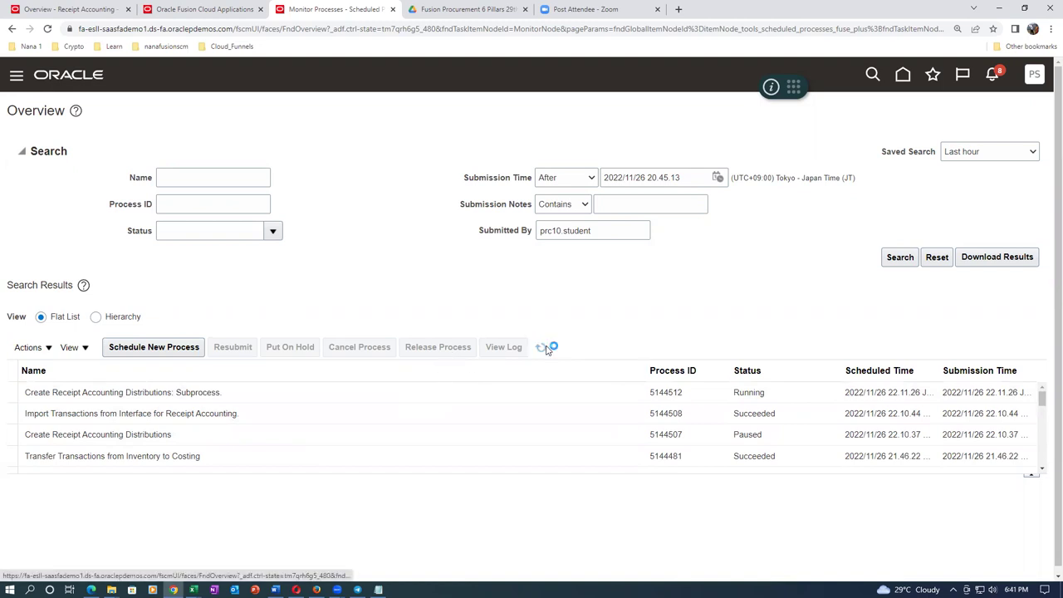
left_click(542, 347)
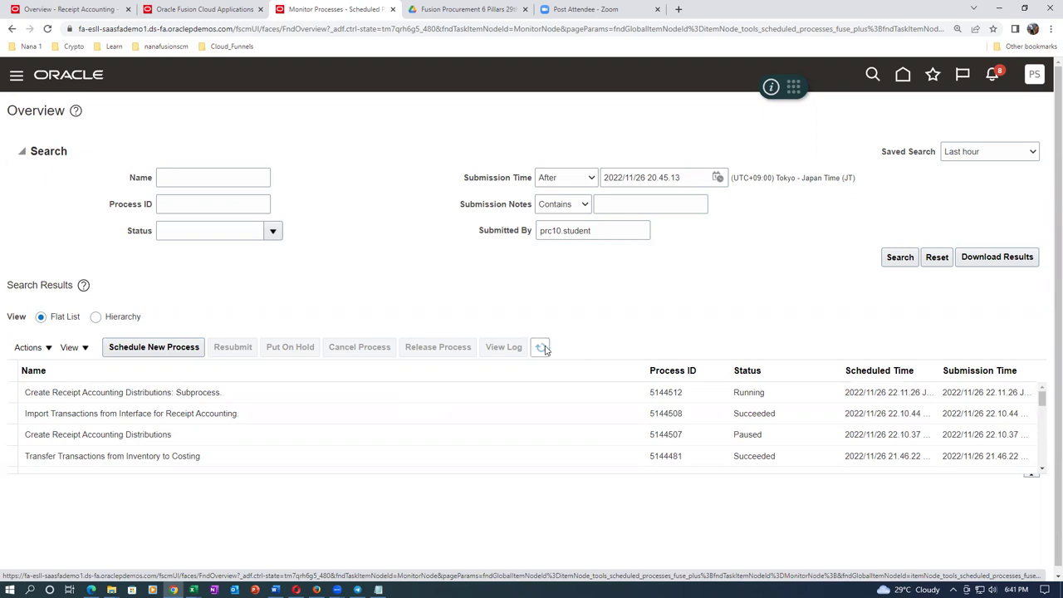
left_click(543, 349)
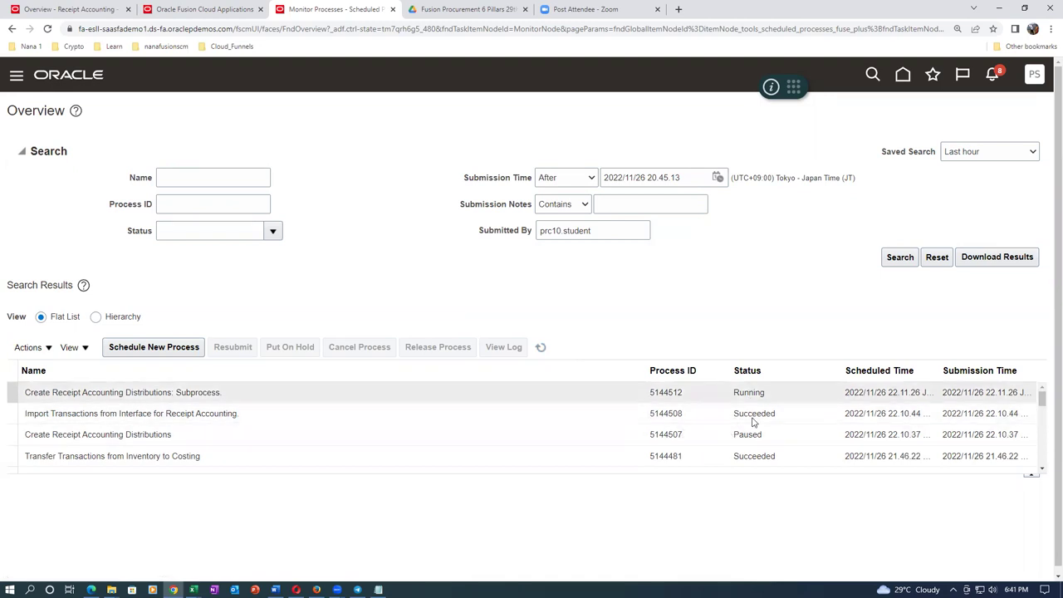
left_click(540, 348)
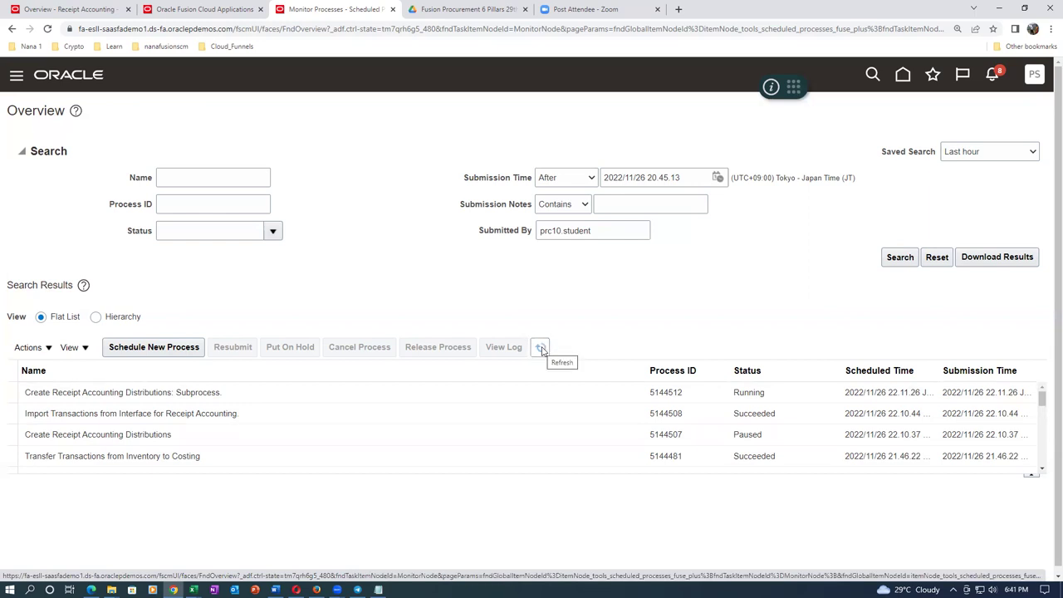
left_click(540, 347)
left_click(541, 348)
left_click(541, 351)
left_click(541, 352)
left_click(542, 351)
left_click(542, 351)
left_click(539, 352)
left_click(541, 352)
left_click(541, 348)
left_click(541, 349)
left_click(540, 349)
left_click(540, 348)
left_click(541, 351)
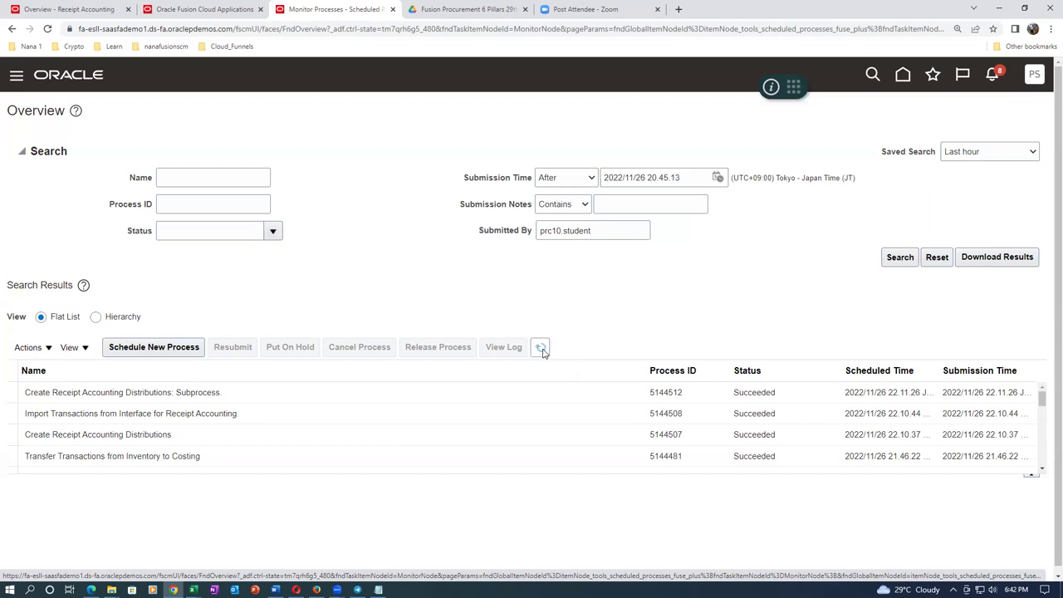
left_click(541, 351)
Return to the Receipt Accounting overview and open the Review Receipt Accounting Distributions task.
left_click(63, 9)
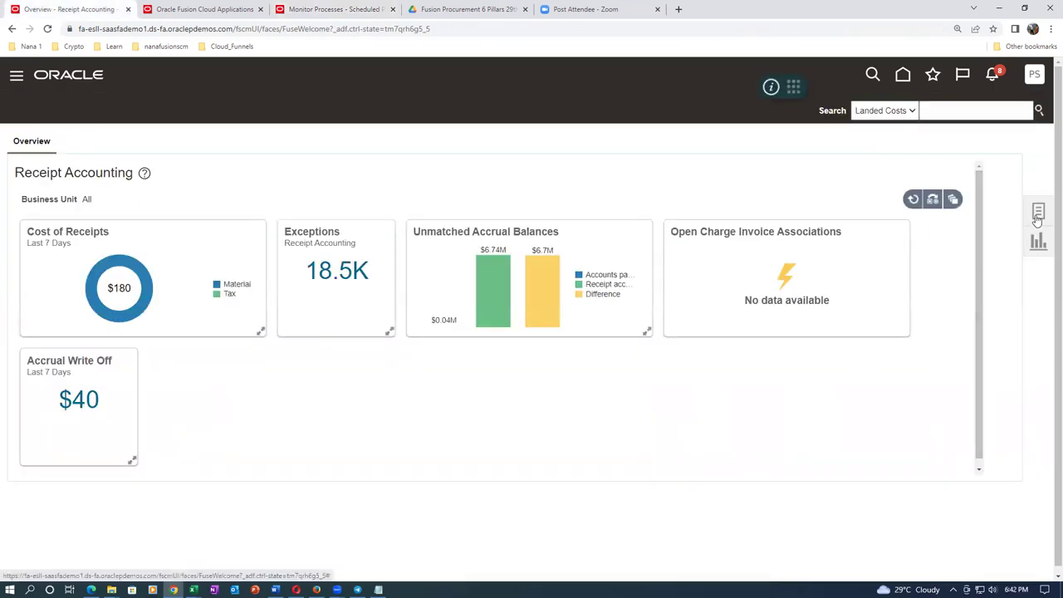
left_click(1036, 216)
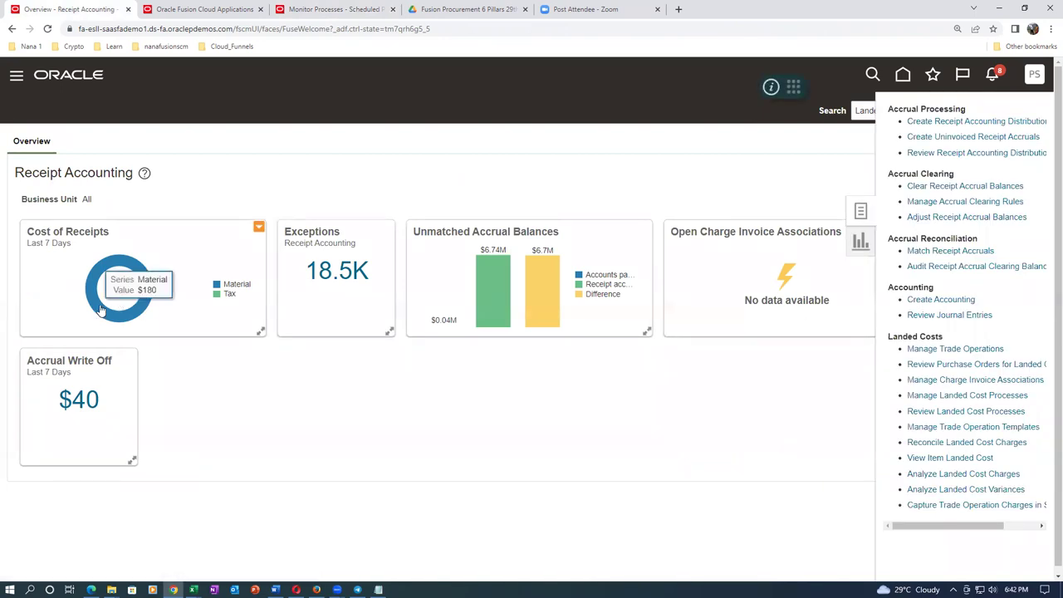
left_click(966, 153)
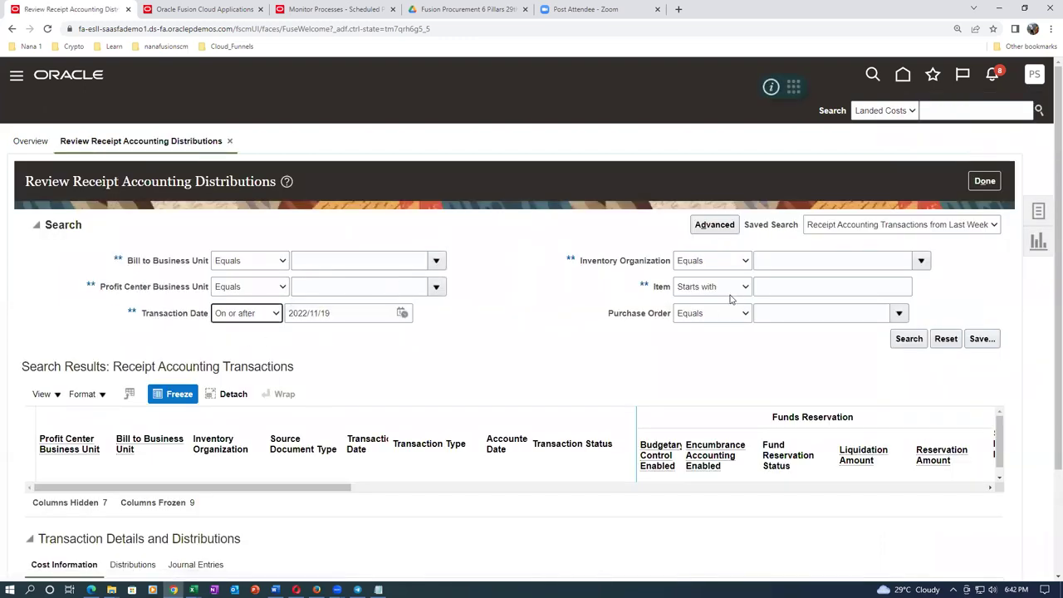
Search for transactions with item starting with t0101 and bill-to business unit starting with t, and view the result's source document columns.
left_click(785, 286)
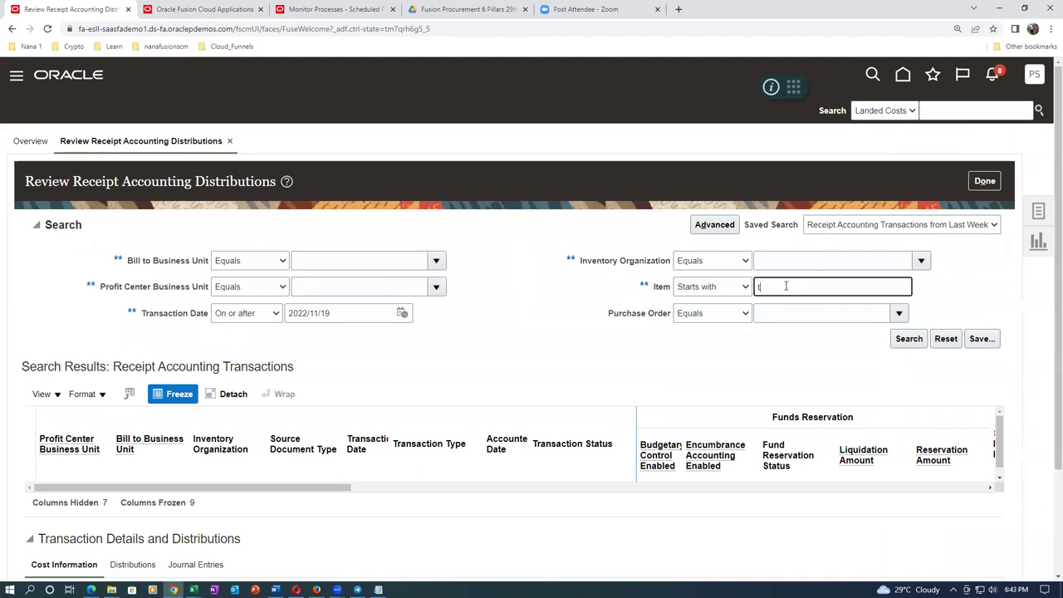
key("Tab")
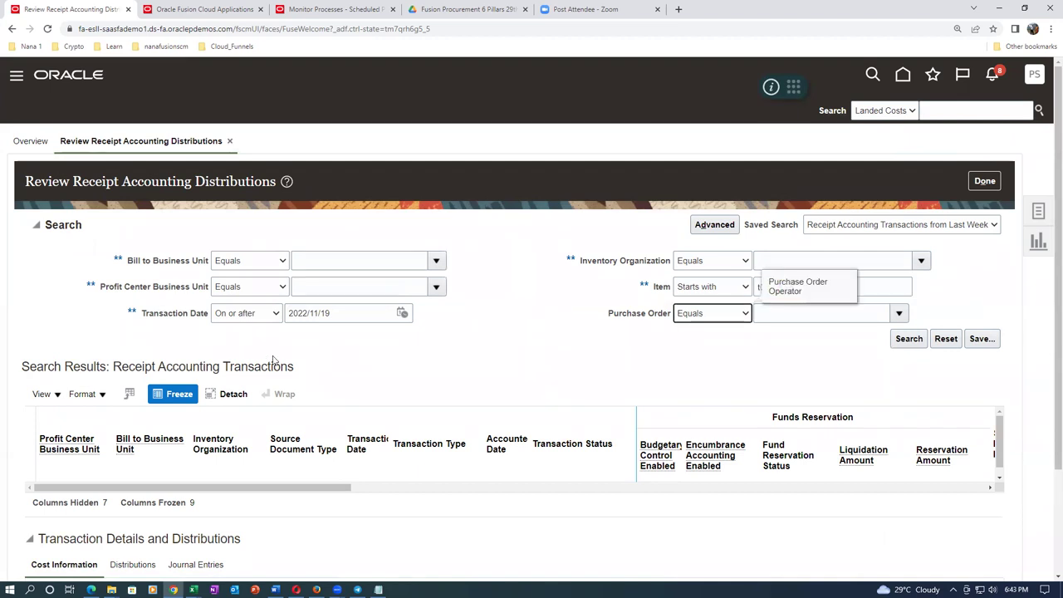
left_click(222, 268)
left_click(228, 275)
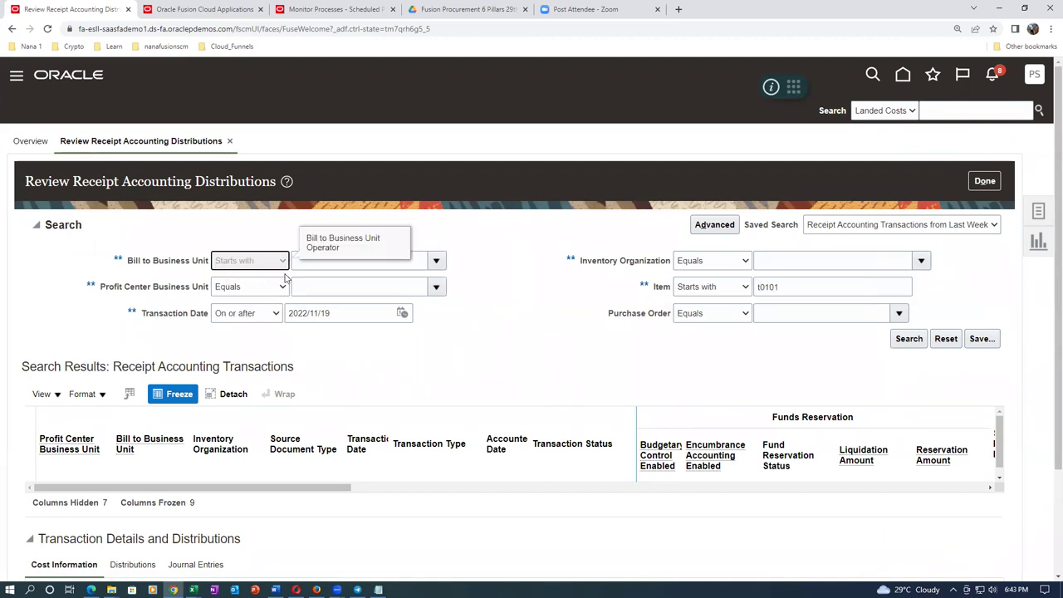
left_click(325, 260)
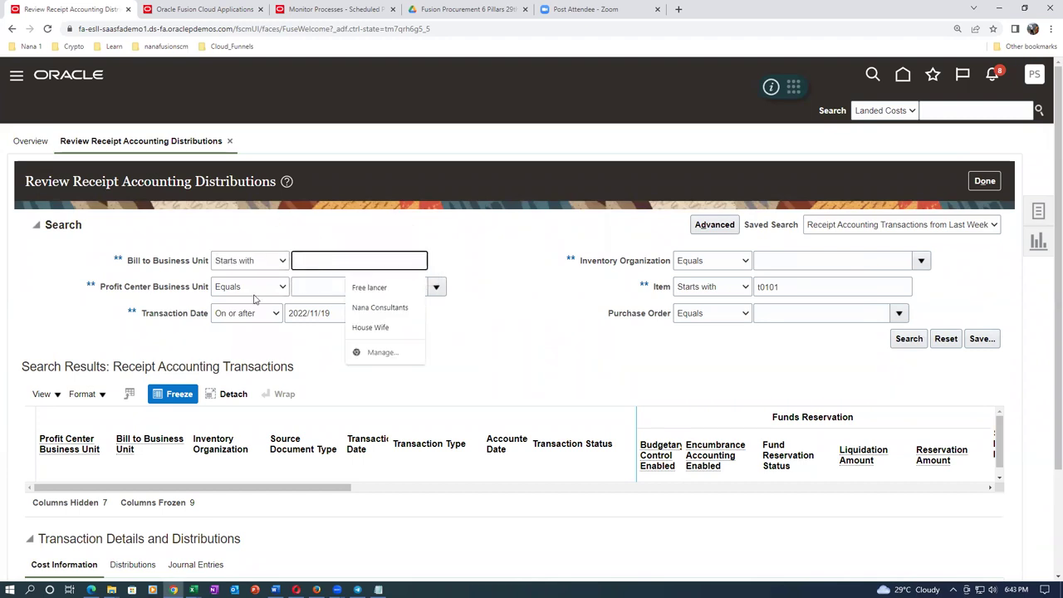
type("t")
key("Tab")
left_click(476, 372)
left_click(917, 342)
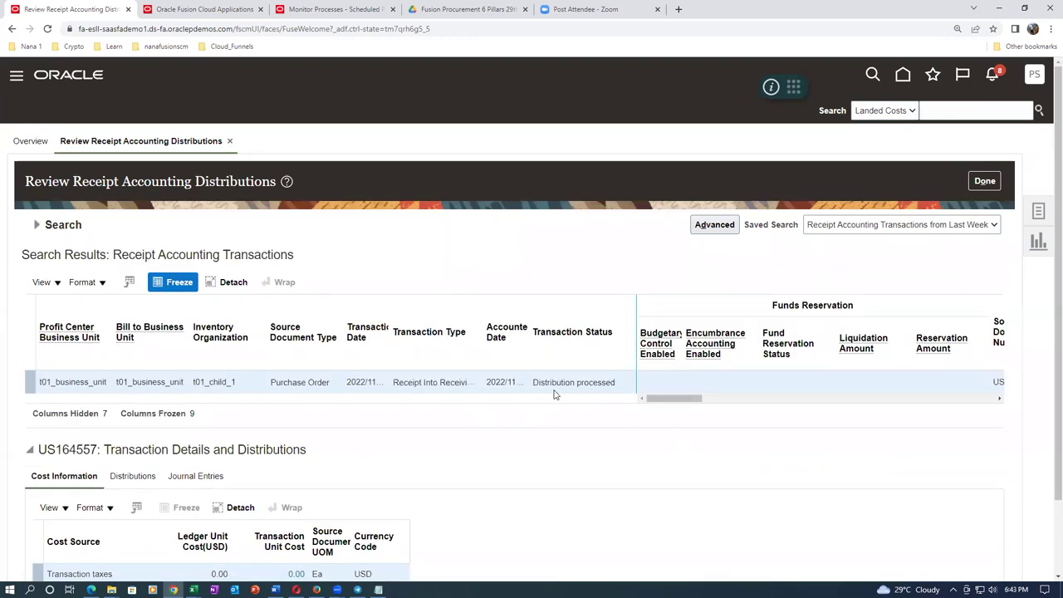
left_click_drag(652, 403, 696, 397)
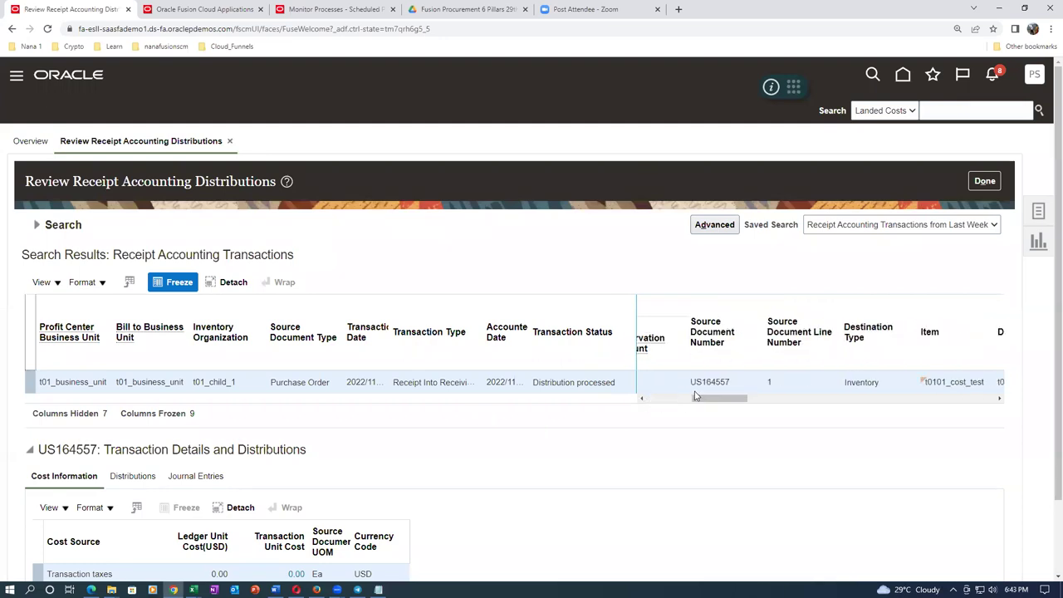
Review the remaining receipt, quantity and unit-of-measure columns of the found transaction and its cost information.
left_click_drag(714, 402, 802, 404)
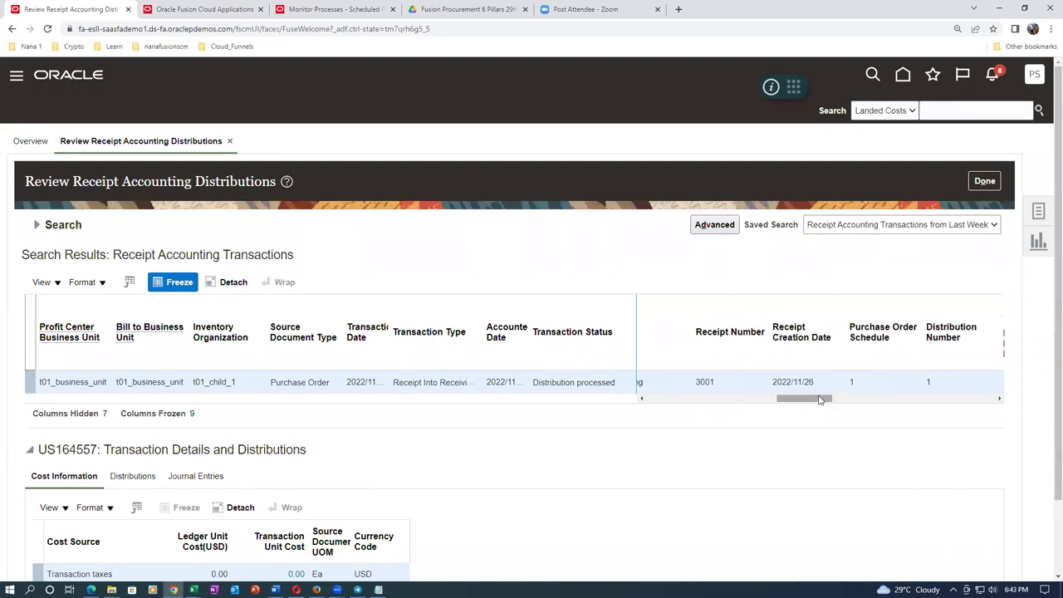
left_click_drag(820, 400, 977, 405)
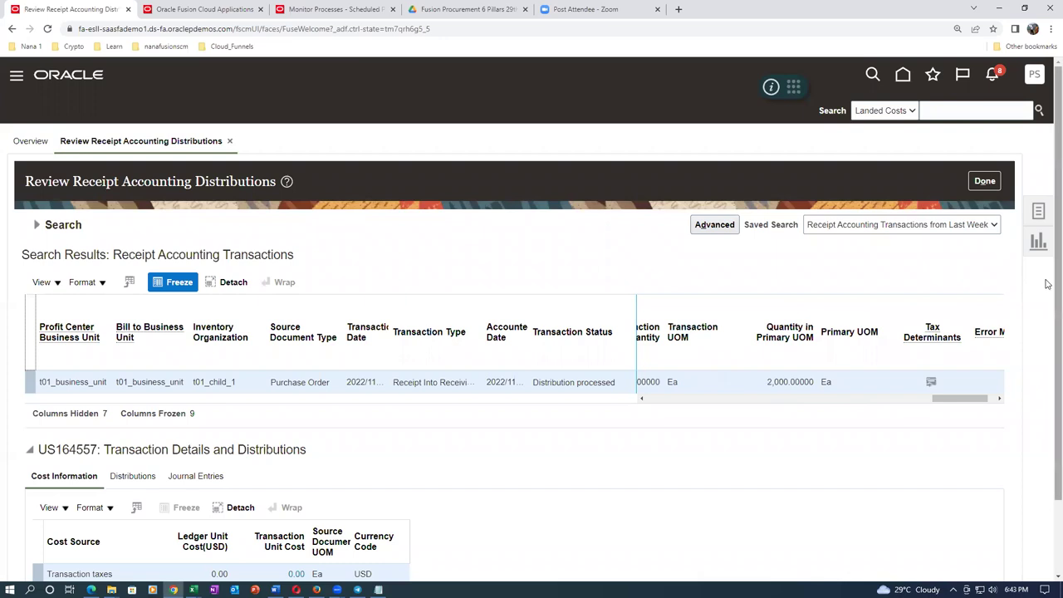
scroll(1047, 299, "down", 2)
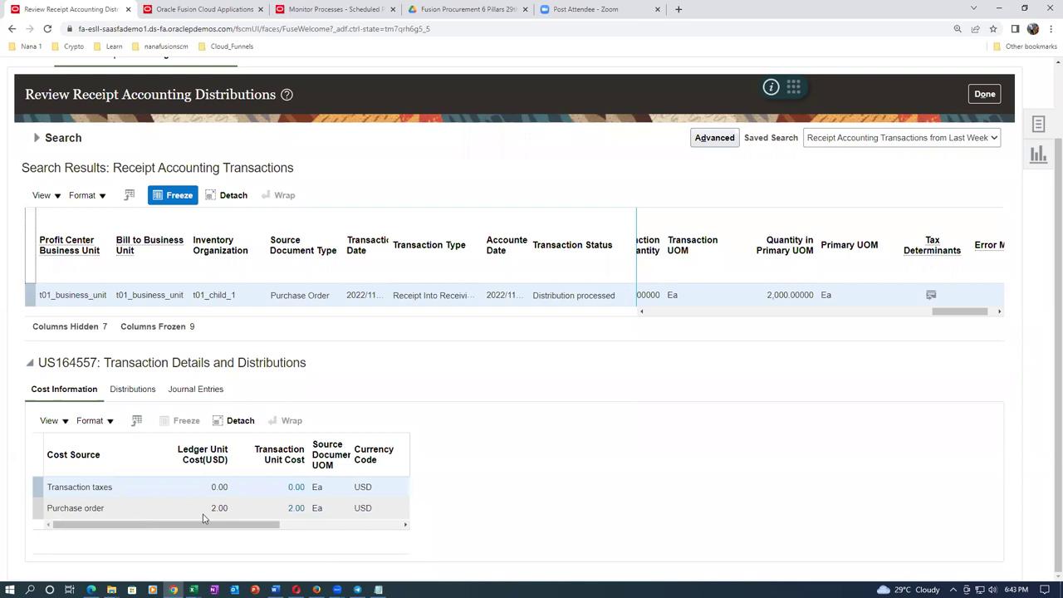
Switch to the P_to_P_Process workbook in Excel and examine the debit and credit entries for material received at gate in rows 10 and 11.
key("alt+Tab")
key("alt+Tab")
key("alt+Tab")
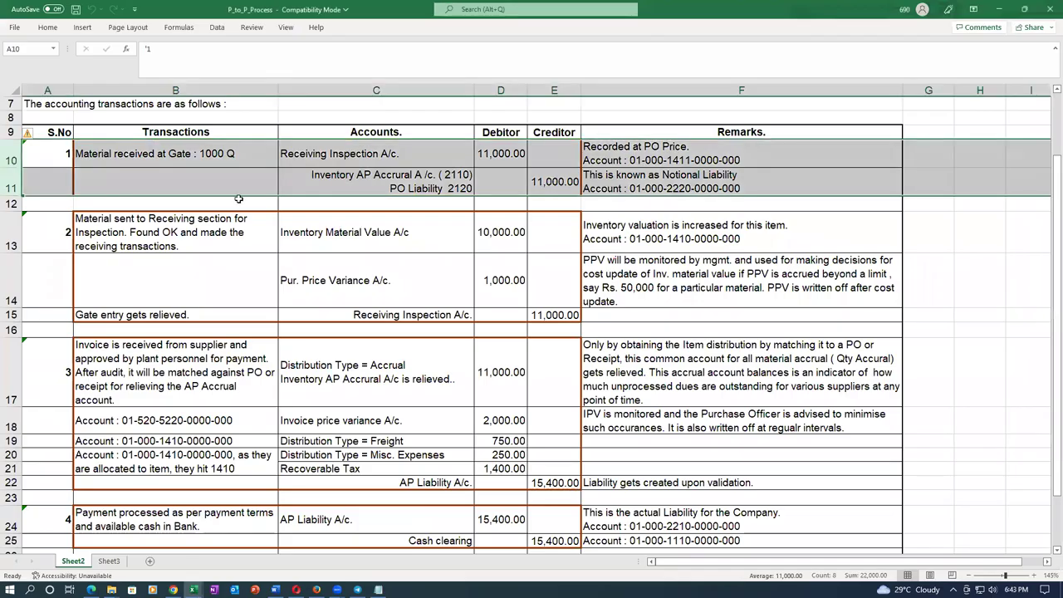
left_click(357, 152)
left_click(443, 177)
left_click(465, 154)
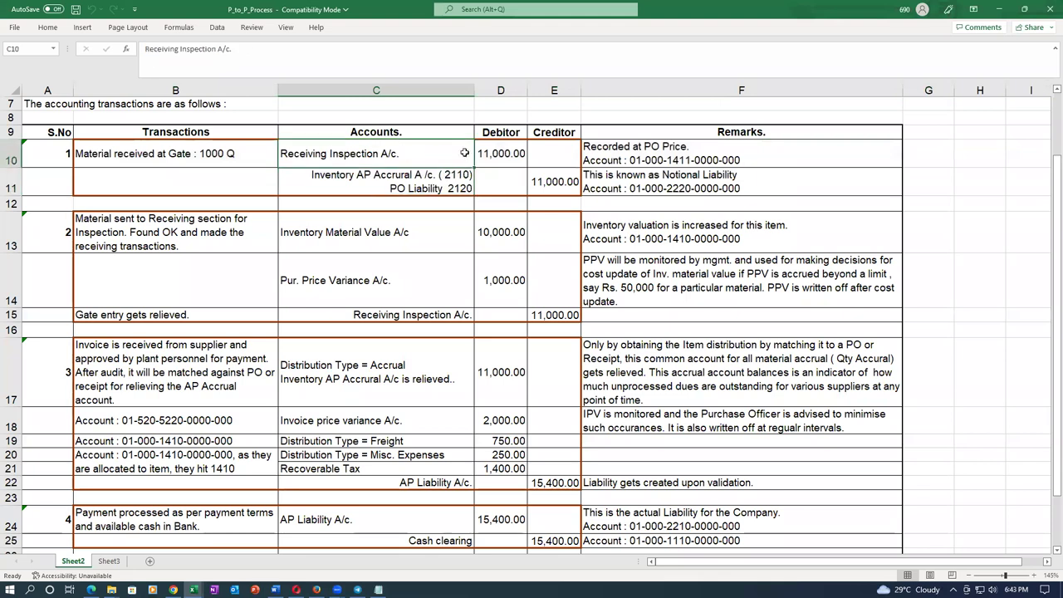
left_click(509, 155)
left_click(406, 183)
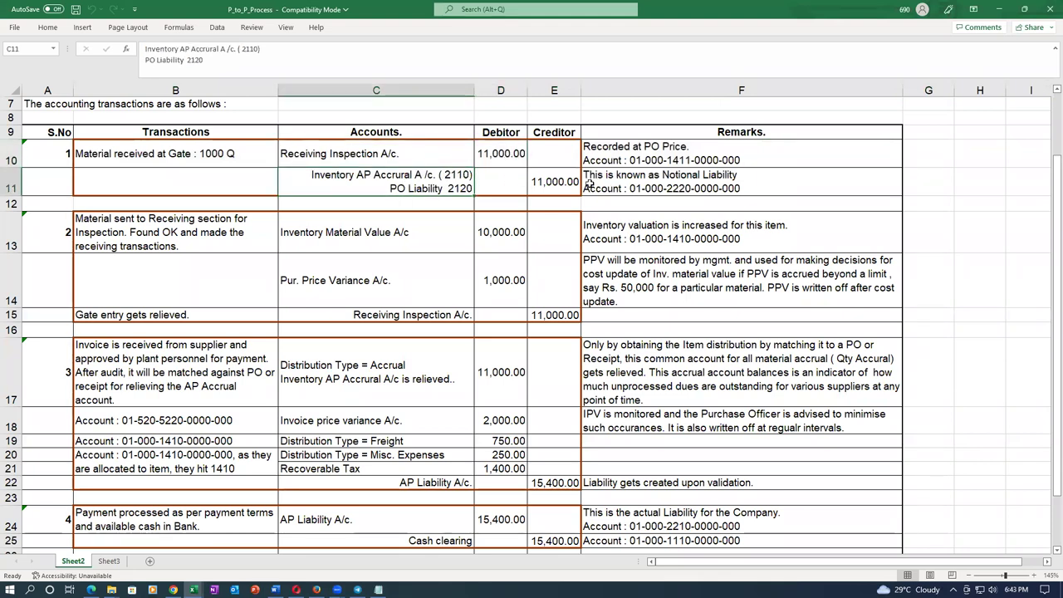
left_click(569, 182)
left_click_drag(10, 147, 11, 191)
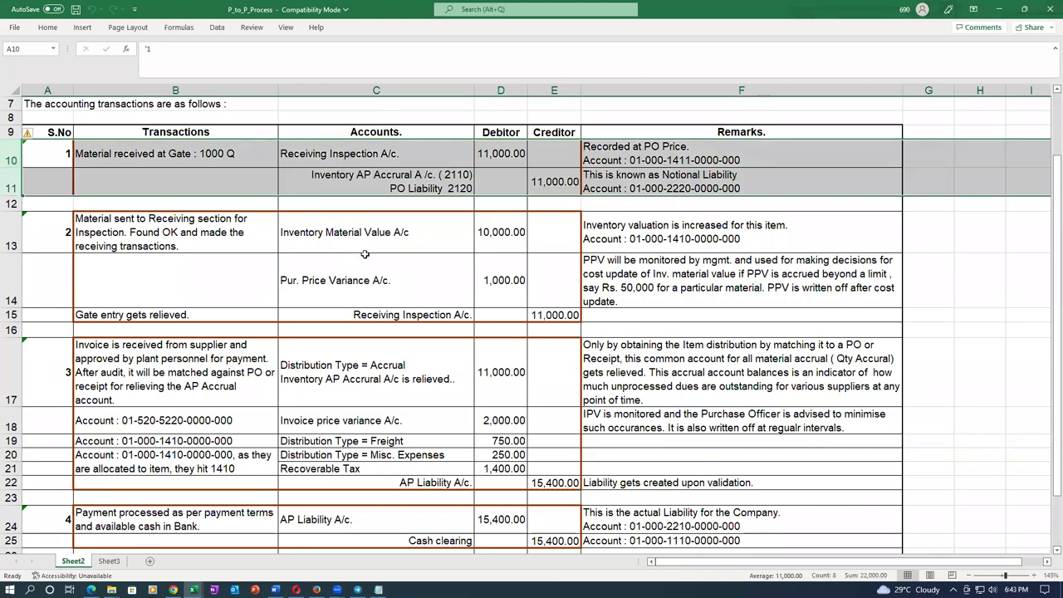
Return to the receipt transaction in Oracle Fusion, display its distributions, and widen the Cost Source column.
key("alt+Tab")
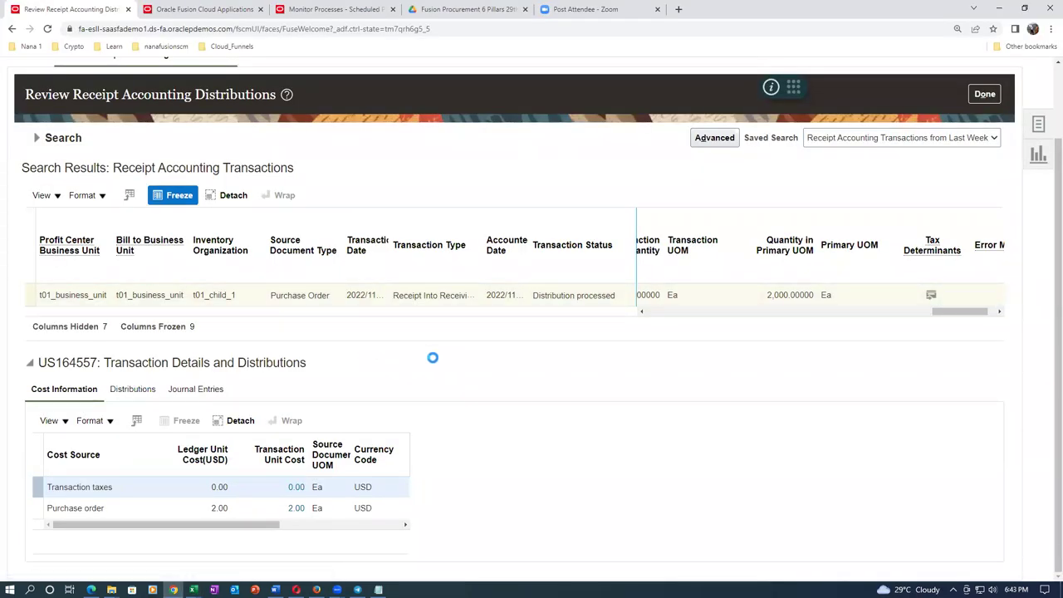
scroll(431, 365, "down", 2)
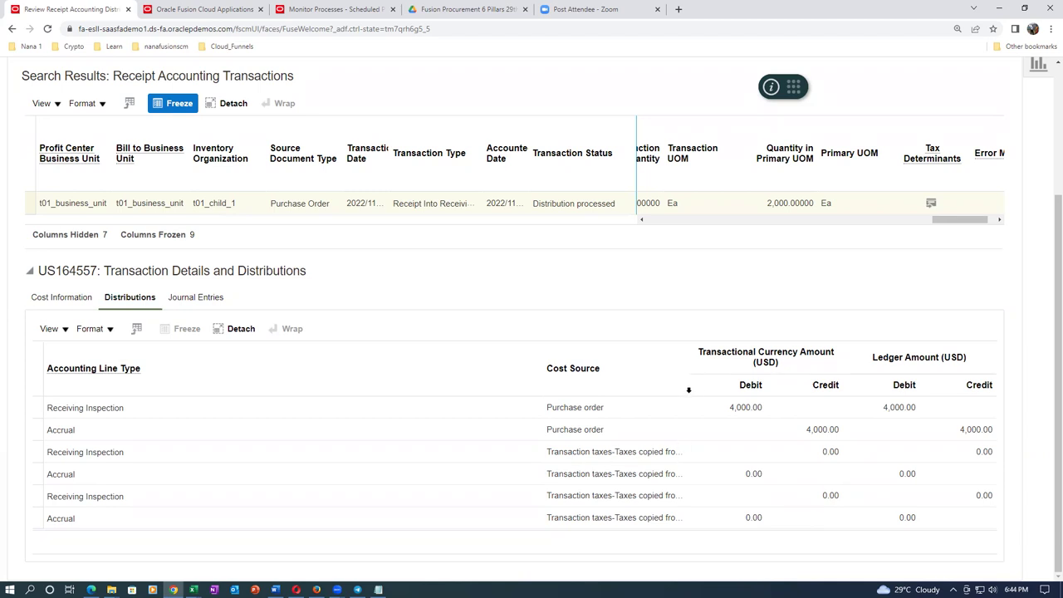
left_click_drag(689, 390, 769, 389)
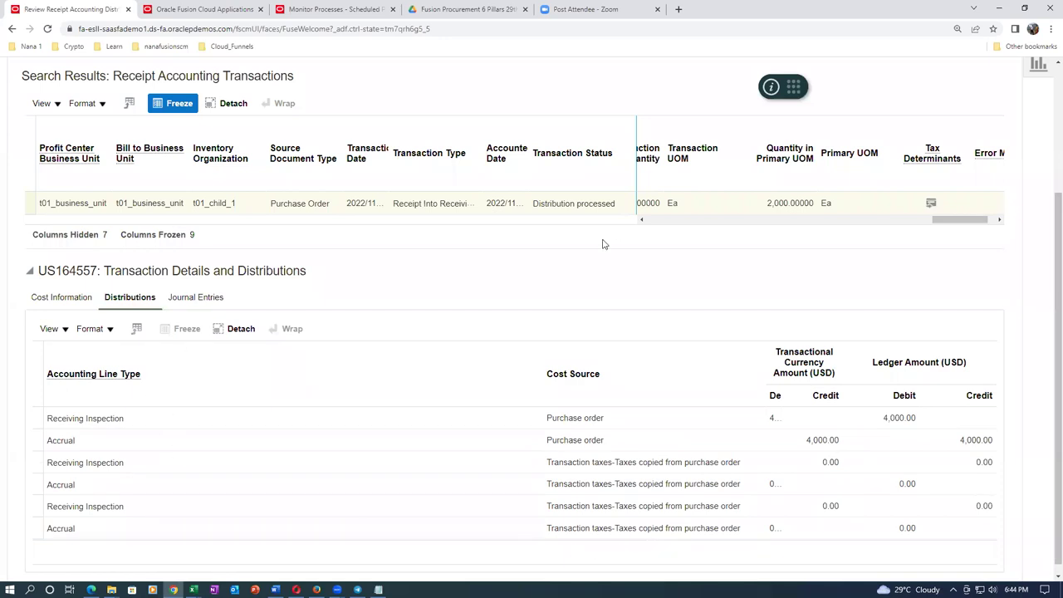
Close the distributions review and filter the Receipt Accounting overview by the business unit t01_business_unit.
scroll(702, 330, "up", 3)
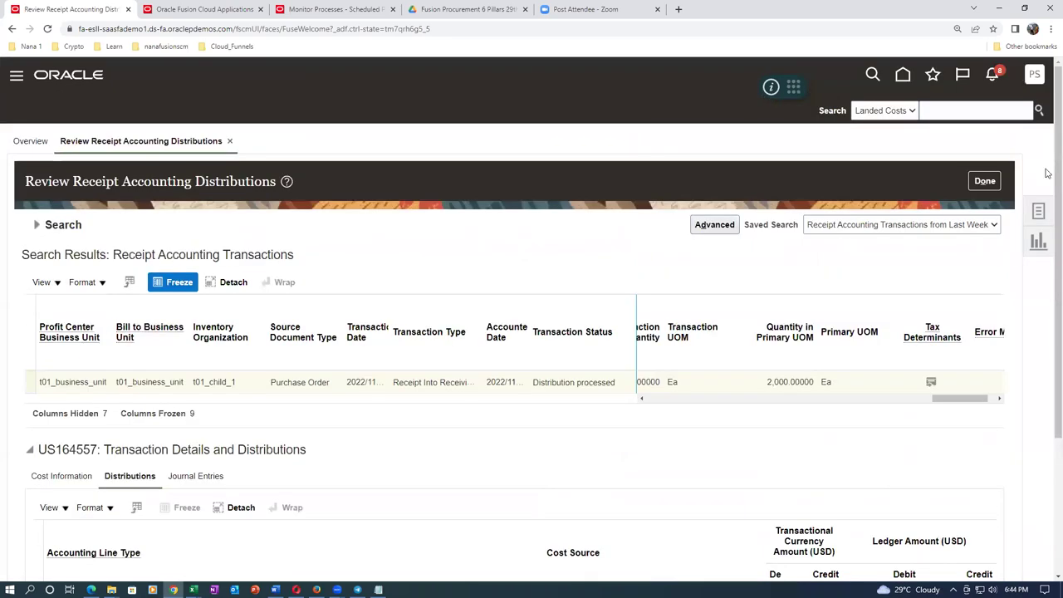
left_click(989, 180)
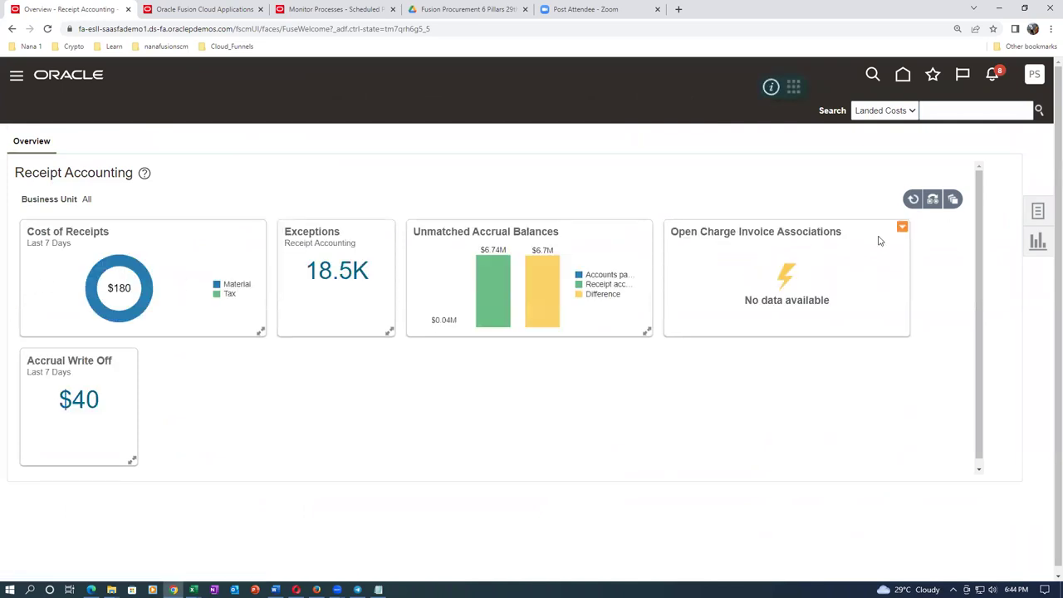
left_click(924, 204)
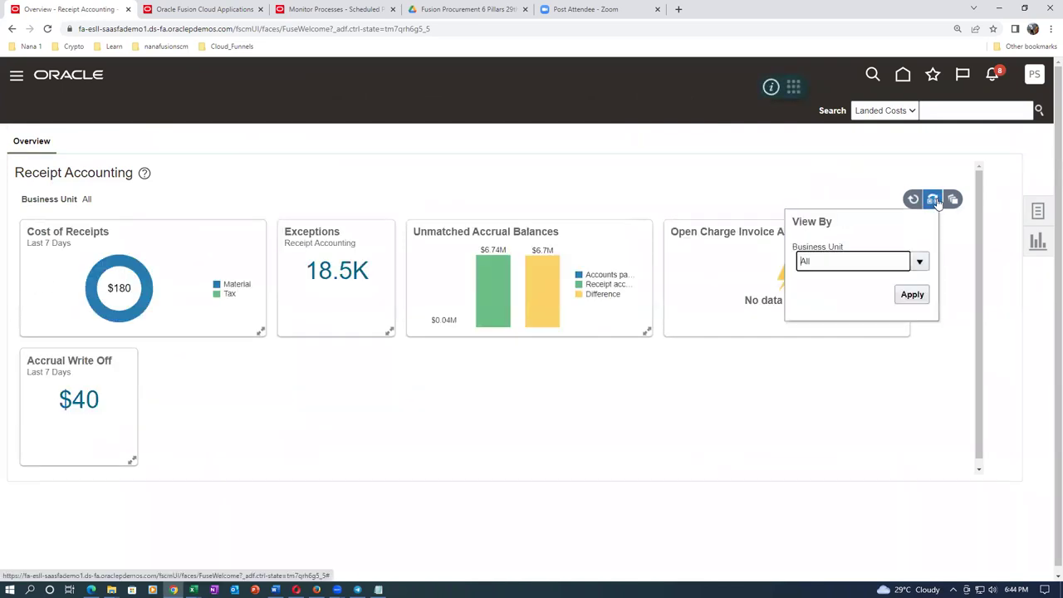
left_click(919, 261)
scroll(924, 342, "down", 1)
scroll(932, 465, "down", 3)
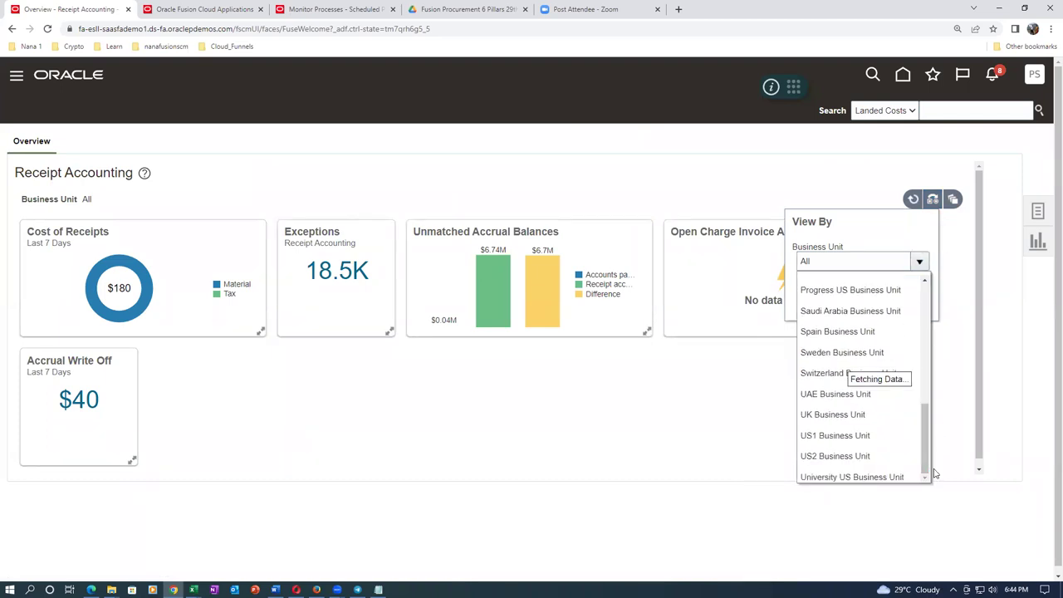
scroll(920, 474, "down", 1)
left_click(919, 473)
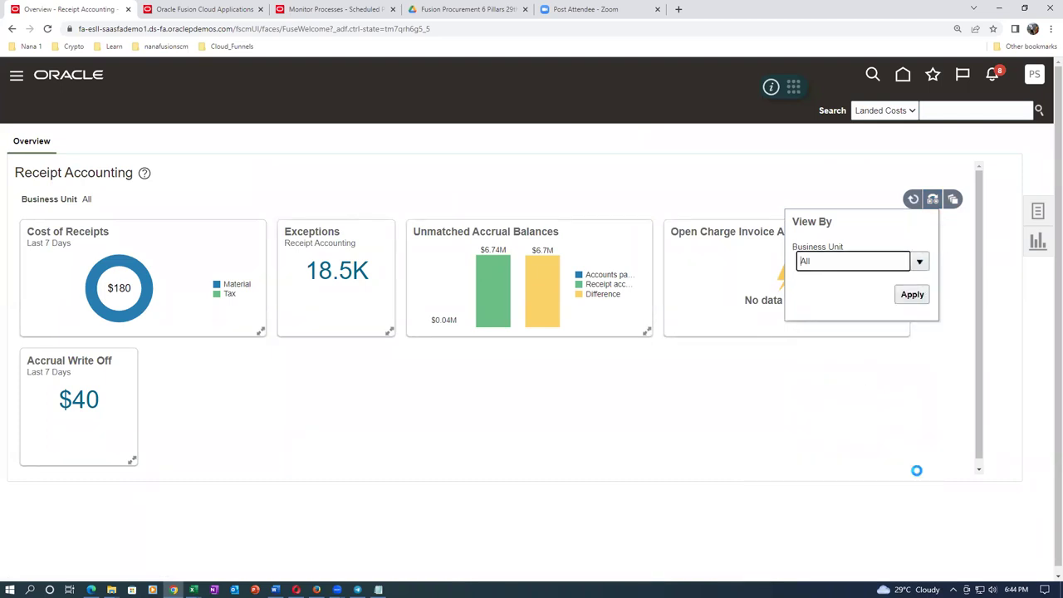
left_click(912, 297)
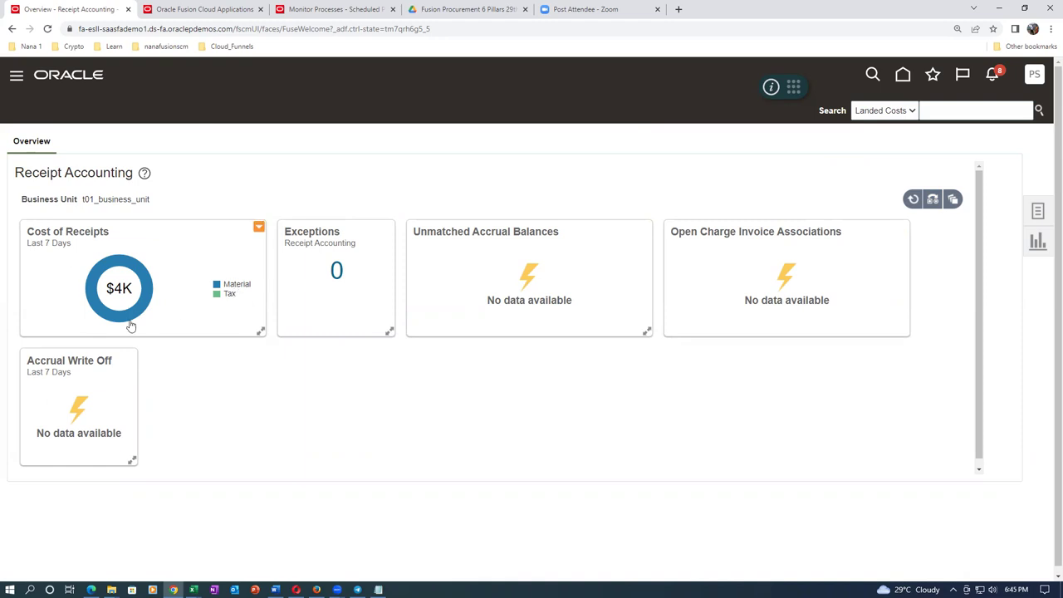
Drill into the Material cost of receipts for t01_business_unit and check the transaction's distributions and transaction status.
mouse_move(131, 320)
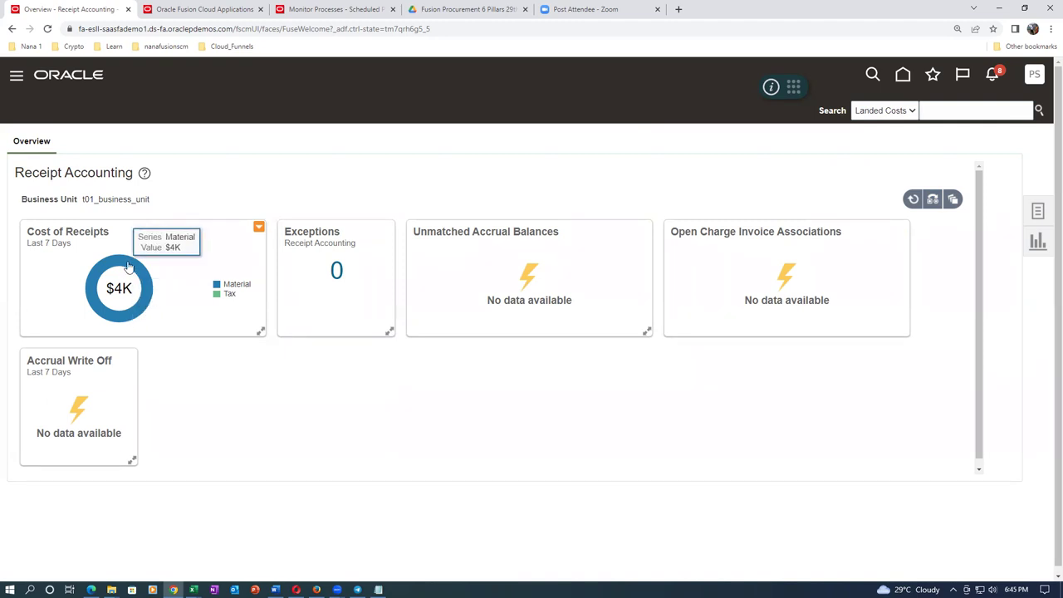
left_click_drag(83, 200, 143, 192)
mouse_move(133, 262)
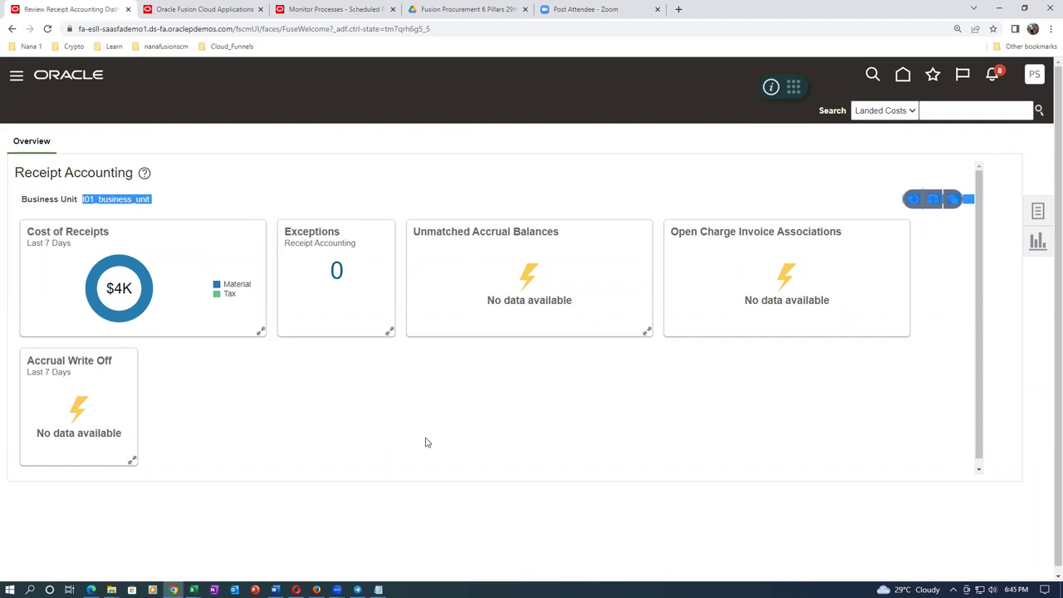
scroll(484, 377, "down", 1)
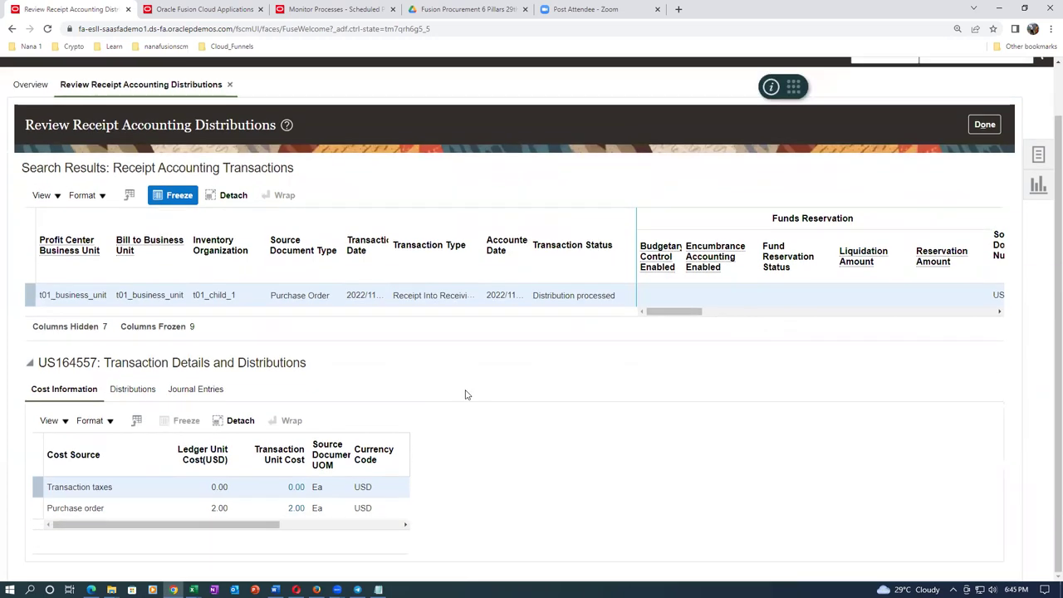
left_click(129, 391)
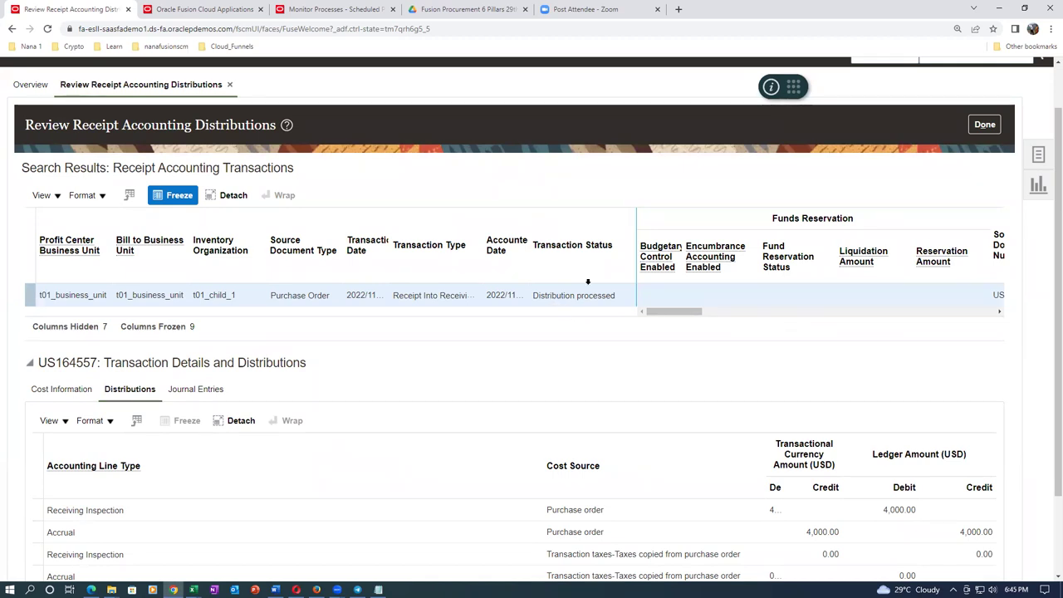
left_click_drag(545, 299, 604, 306)
left_click(606, 385)
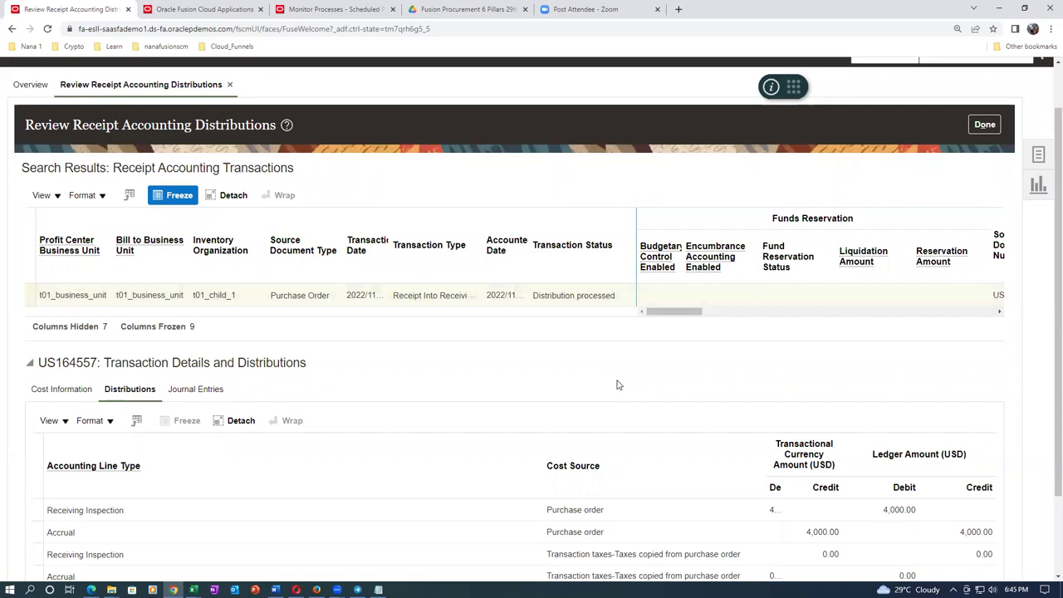
Open the Create Accounting task and set the subledger application to Receipt Accounting.
scroll(1047, 172, "up", 1)
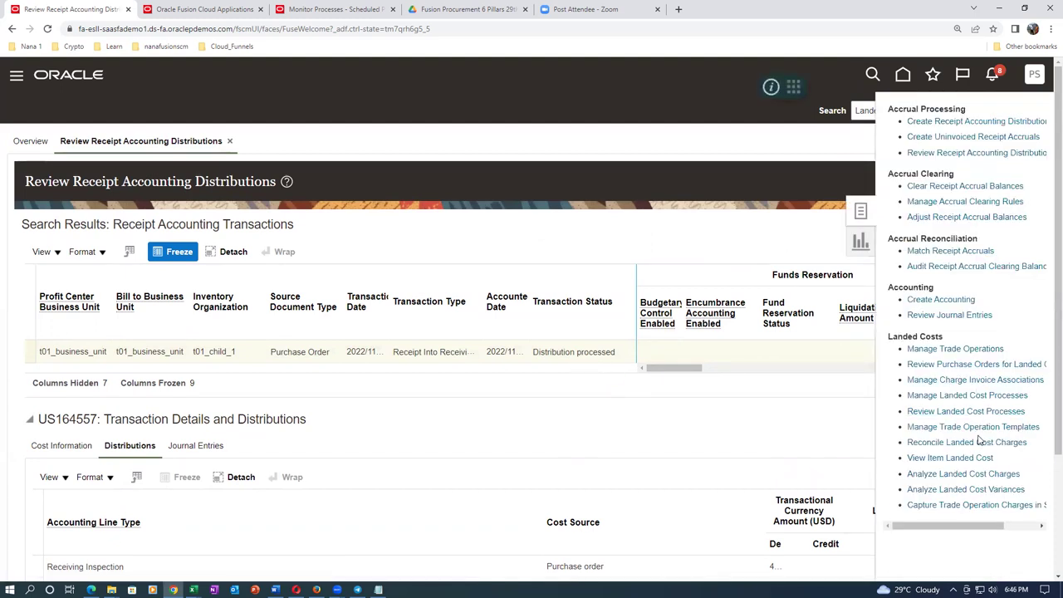
scroll(978, 440, "down", 2)
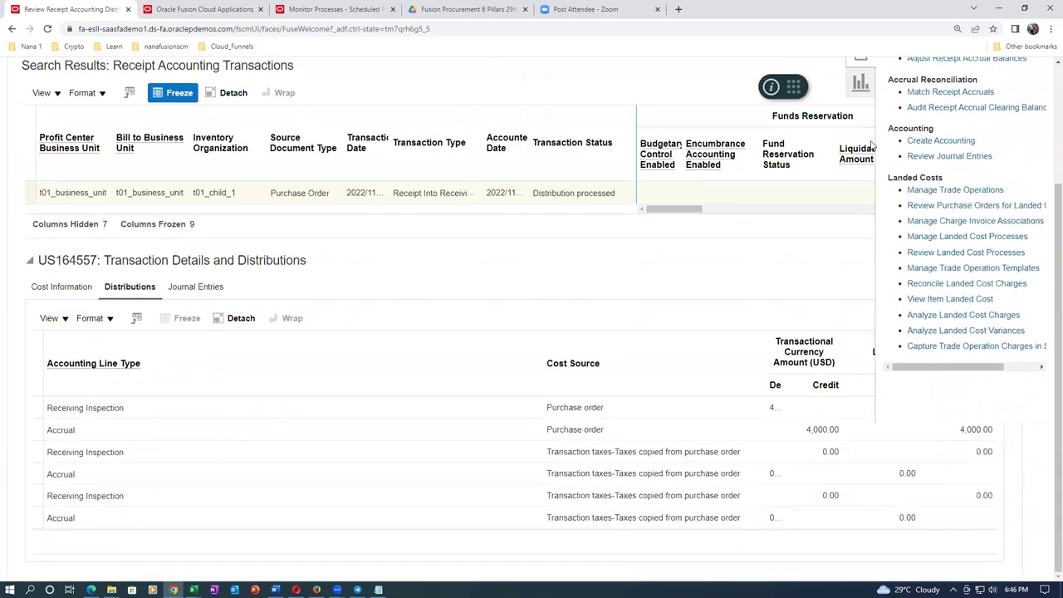
left_click(948, 141)
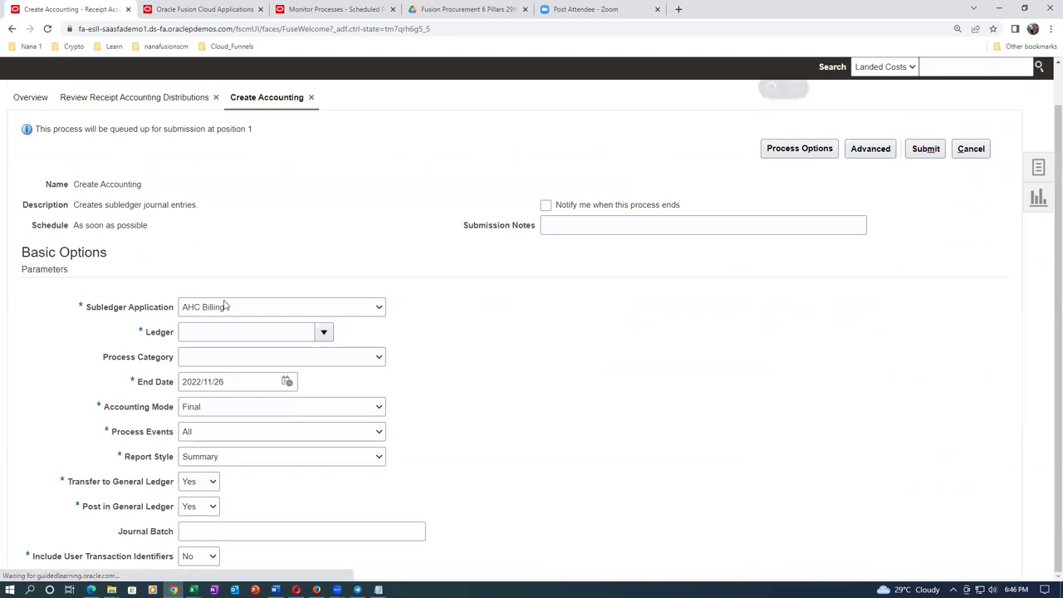
left_click(224, 305)
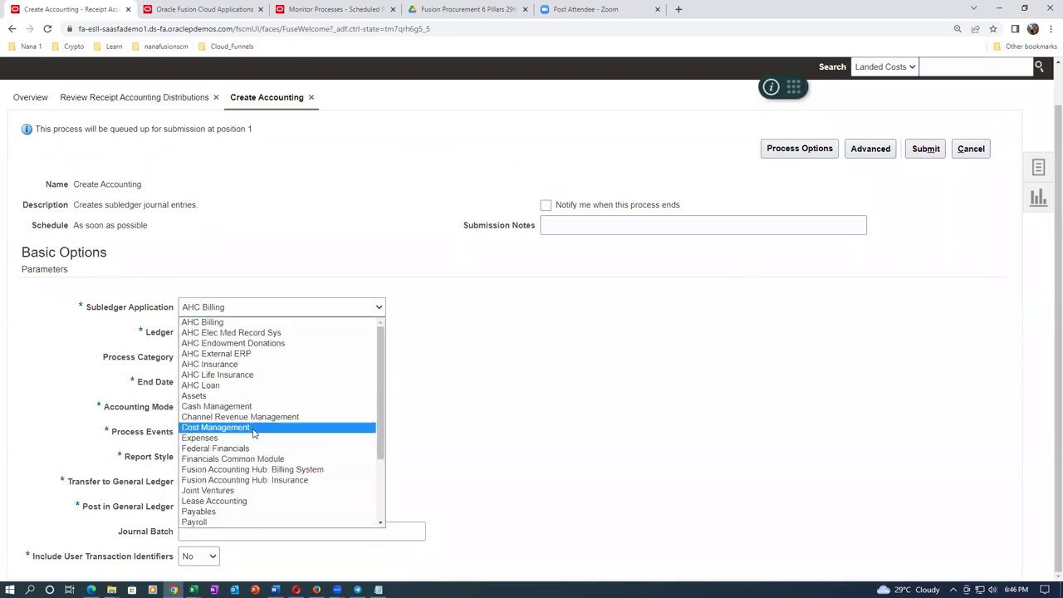
scroll(254, 511, "down", 3)
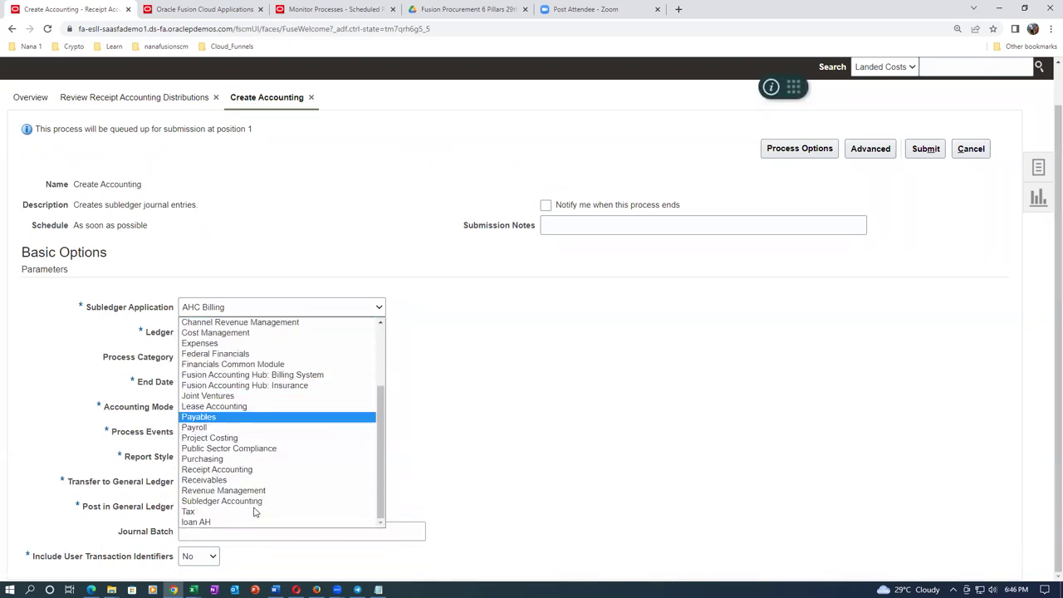
left_click(256, 470)
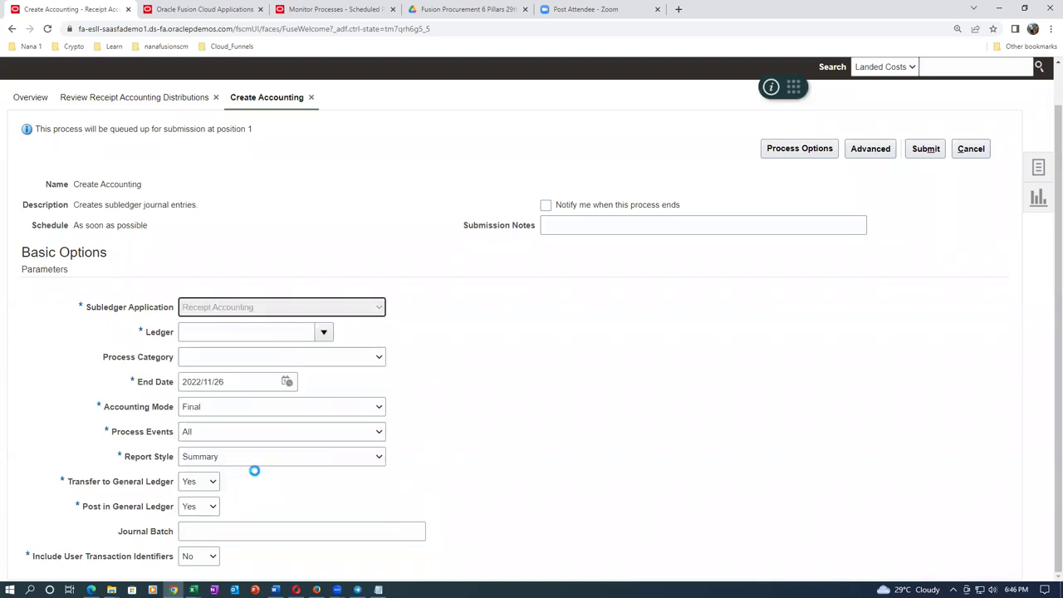
Set the ledger to US Primary Ledger and the report style to Detail, and submit the Create Accounting process.
left_click(200, 334)
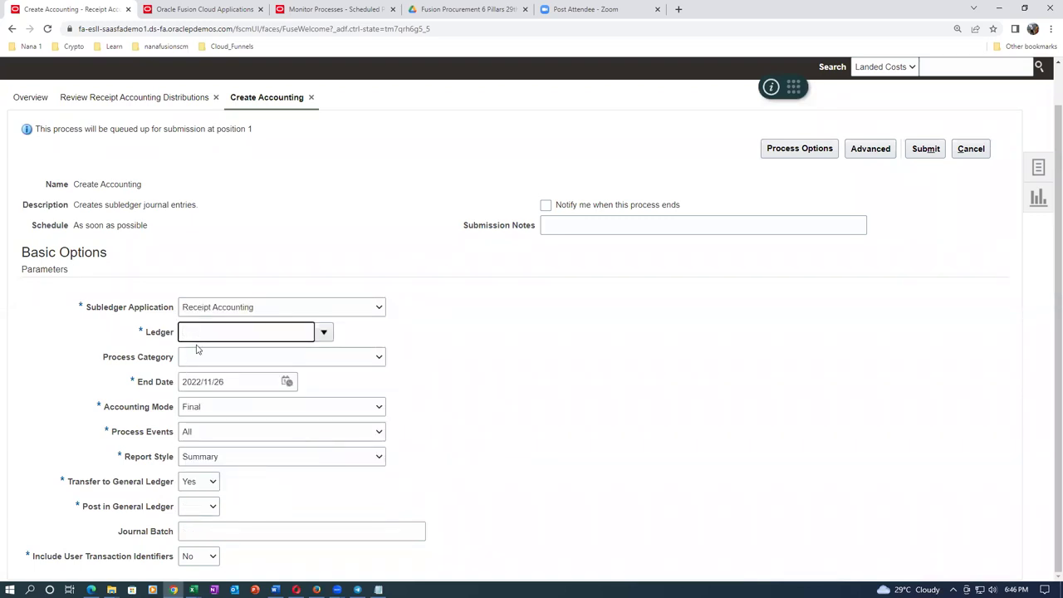
type("US P")
key("Tab")
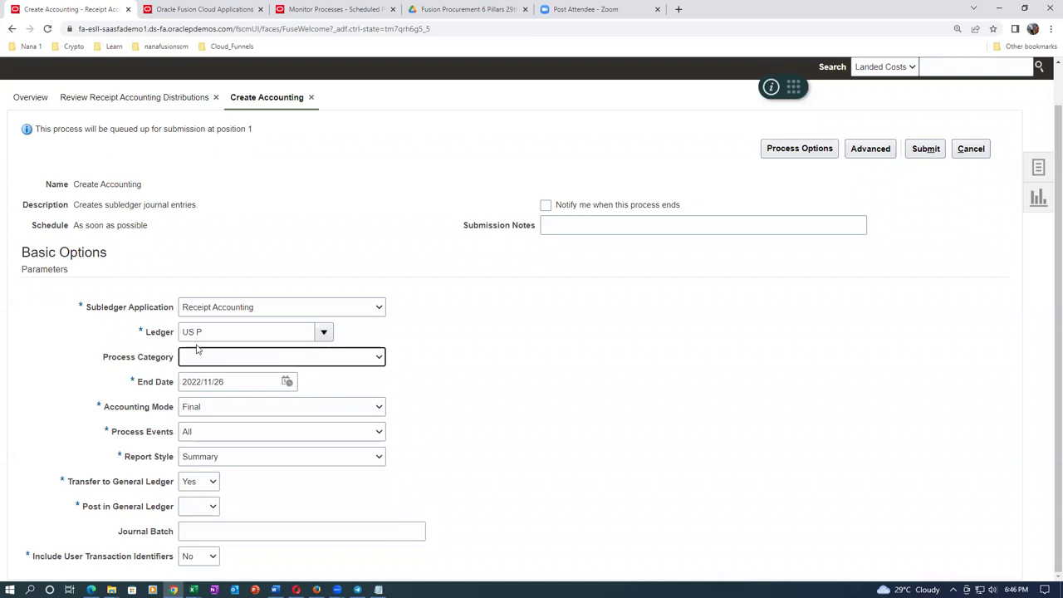
left_click(203, 459)
left_click(201, 472)
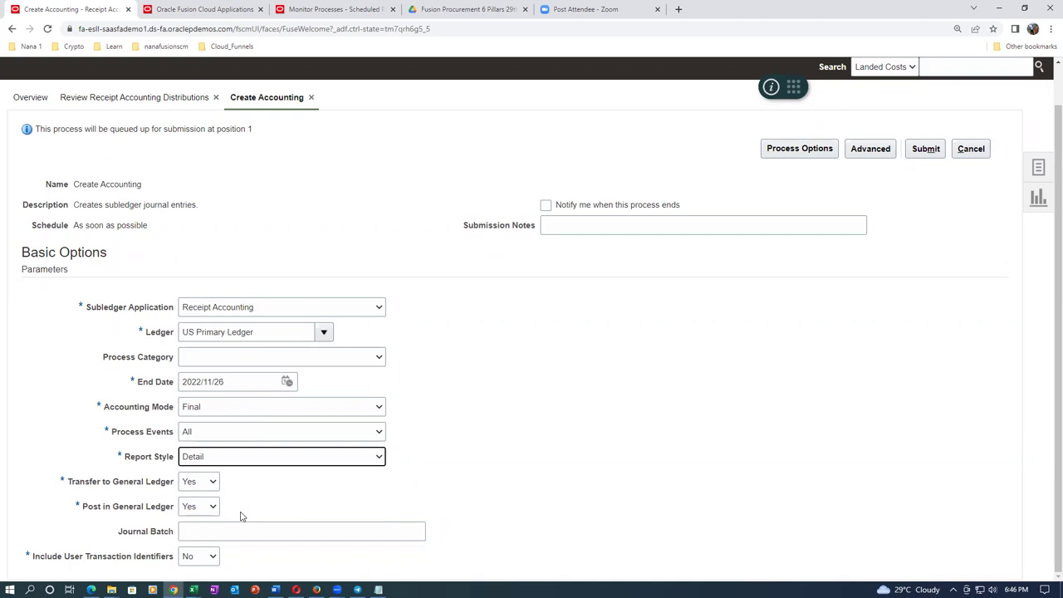
left_click(927, 146)
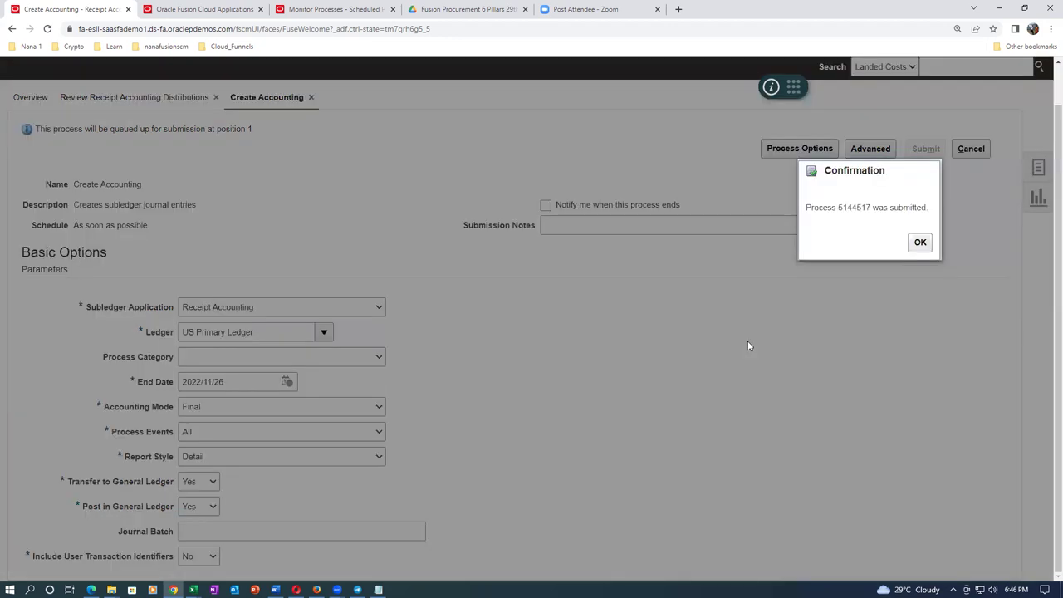
left_click(920, 243)
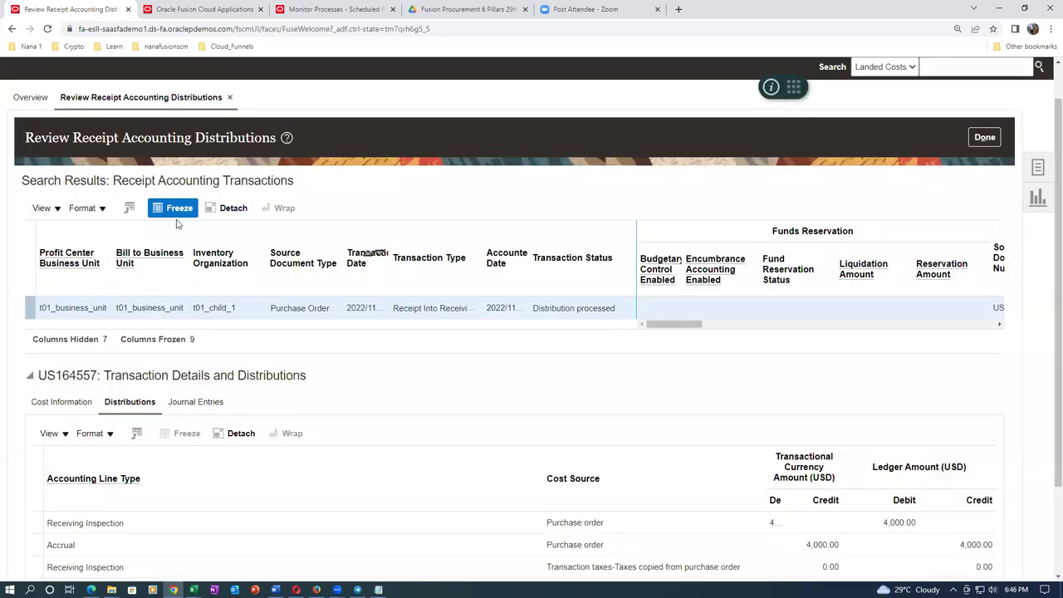
Monitor the scheduled processes, refreshing the list until the Create Accounting run's journal import and posting processes finish.
left_click(307, 10)
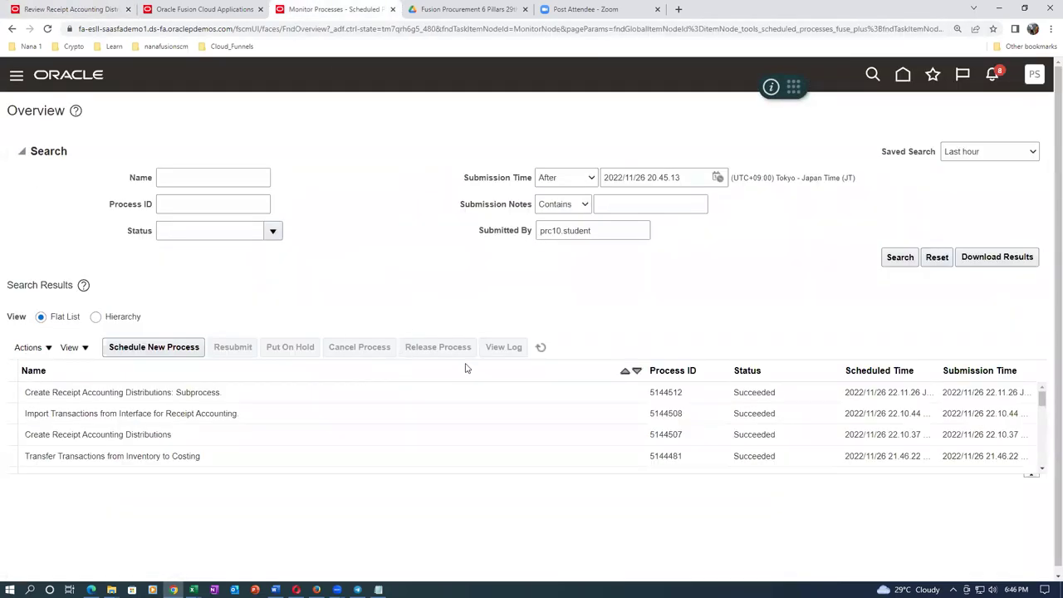
left_click(540, 348)
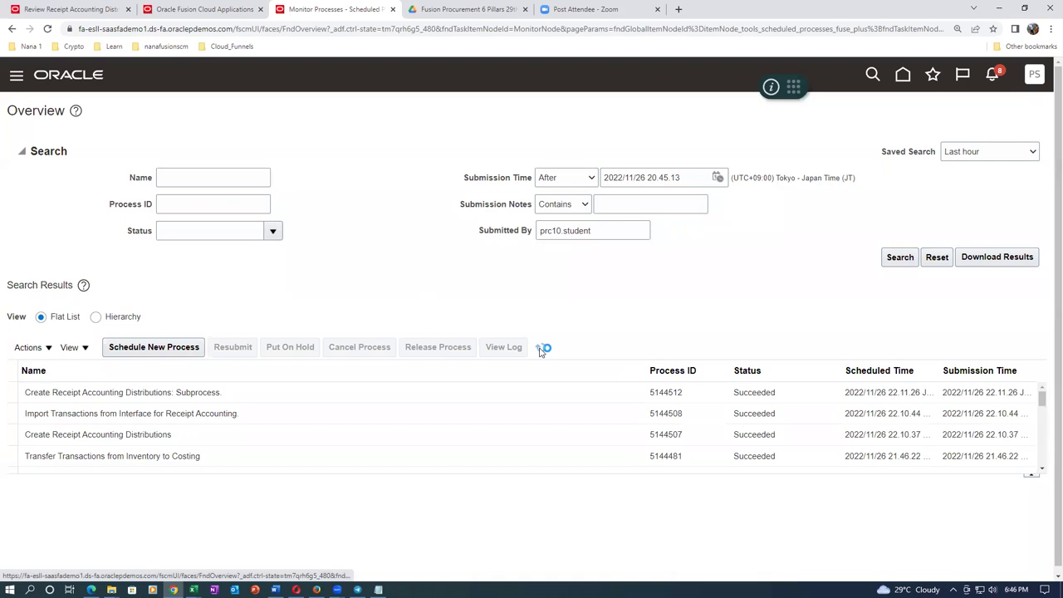
left_click(540, 348)
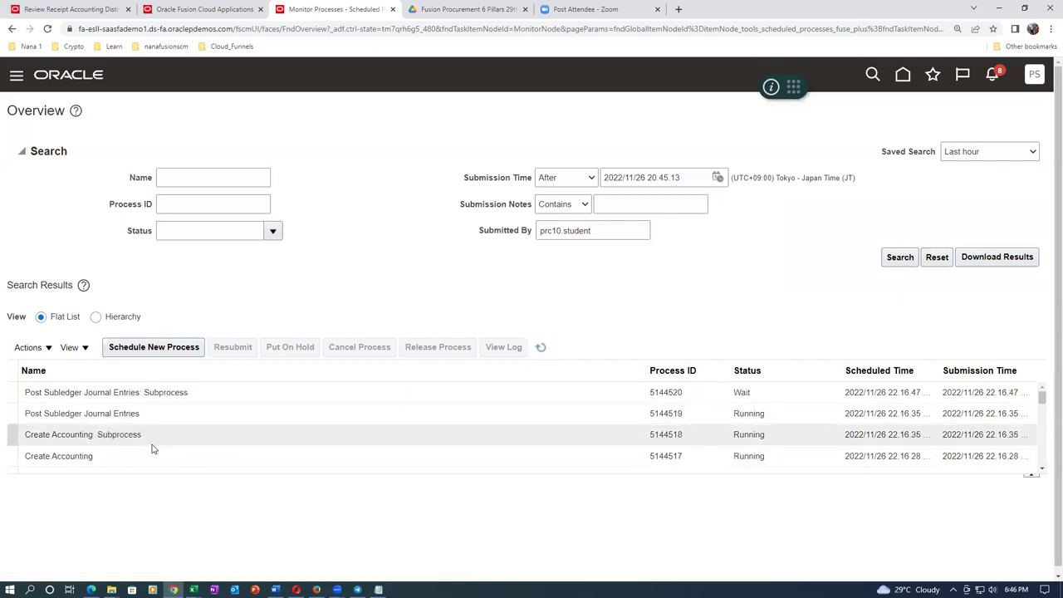
left_click(542, 347)
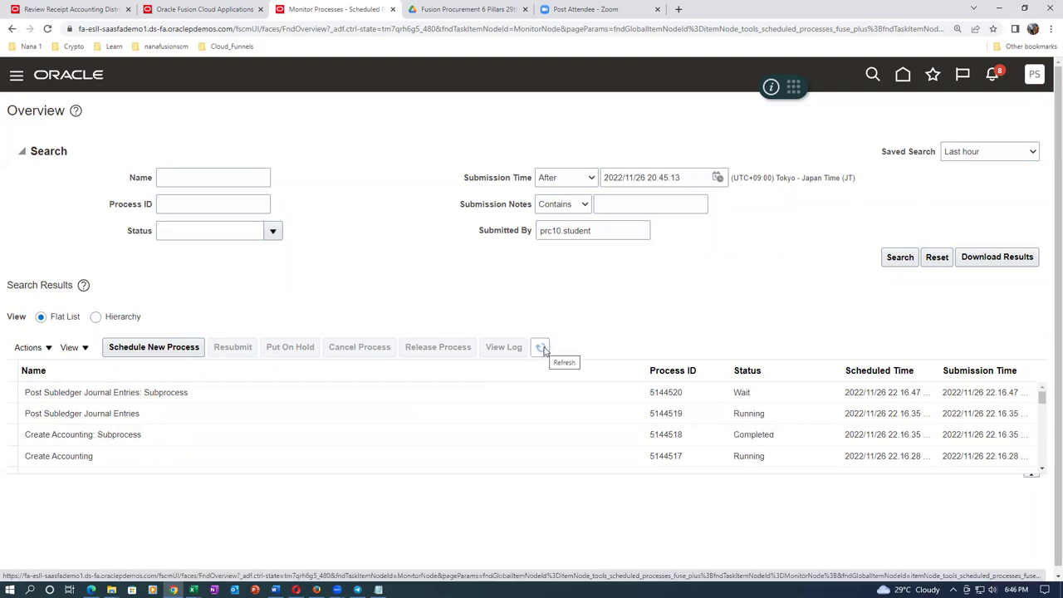
left_click(541, 347)
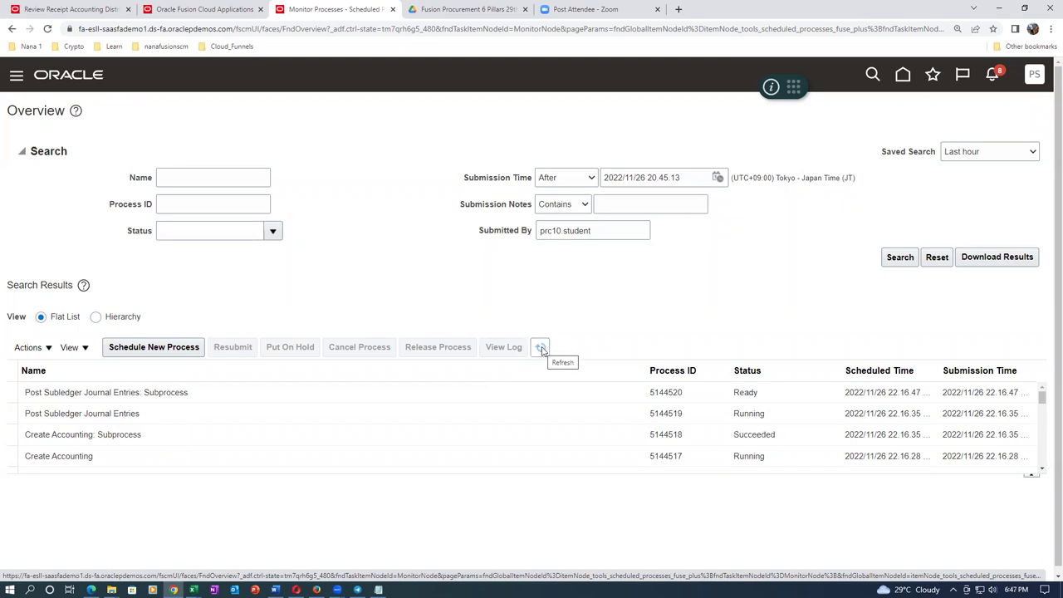
left_click(541, 349)
left_click(541, 349)
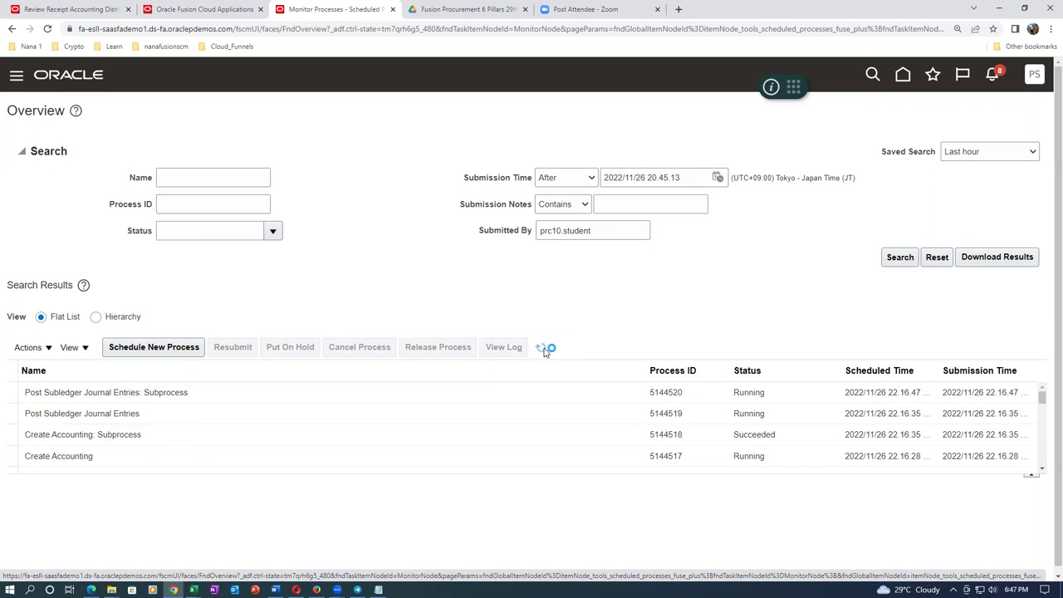
left_click(541, 348)
left_click(541, 348)
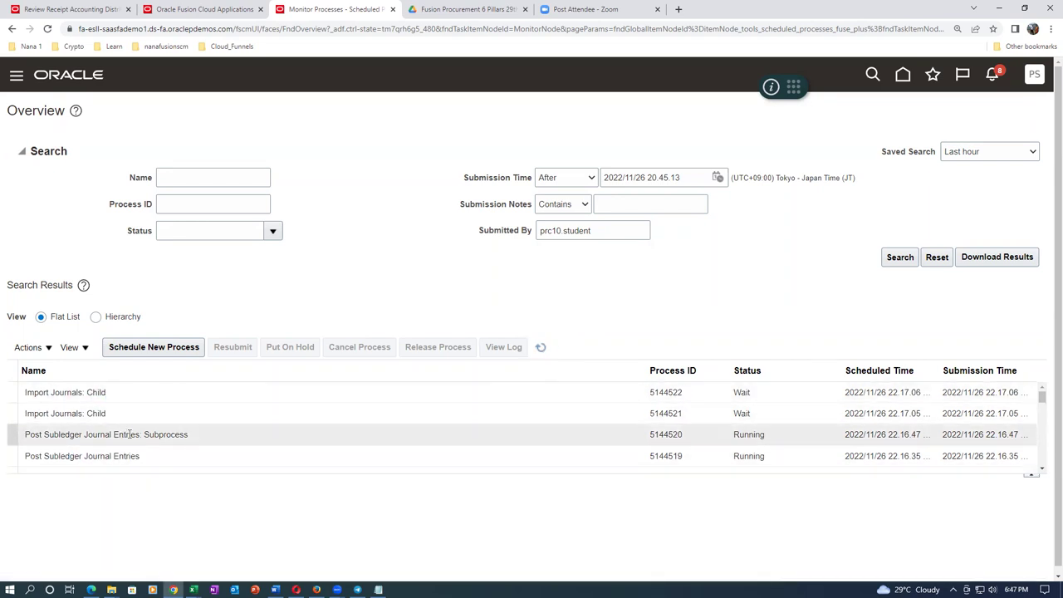
left_click(541, 348)
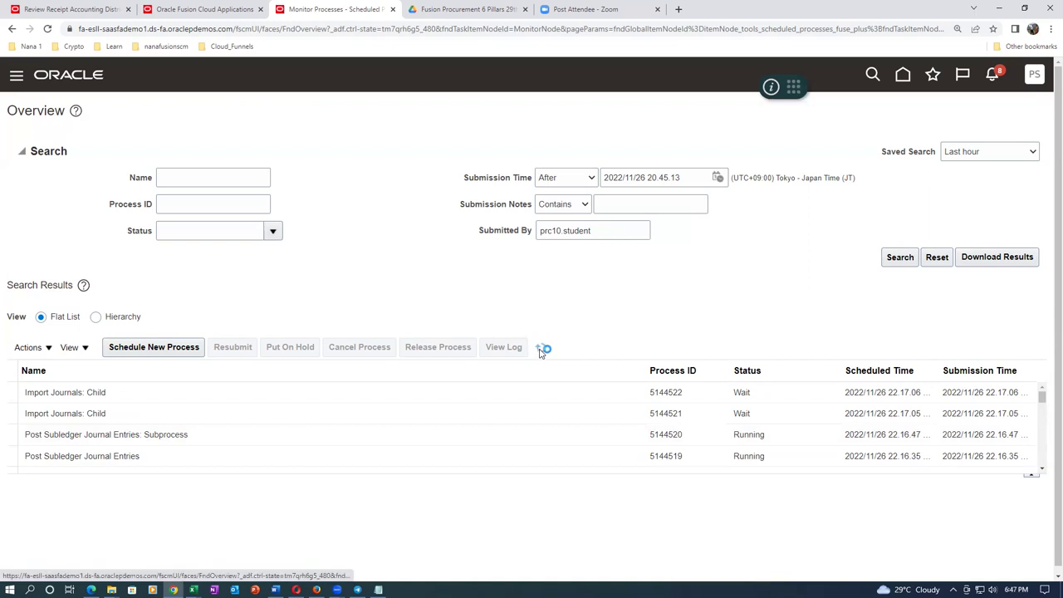
left_click(541, 349)
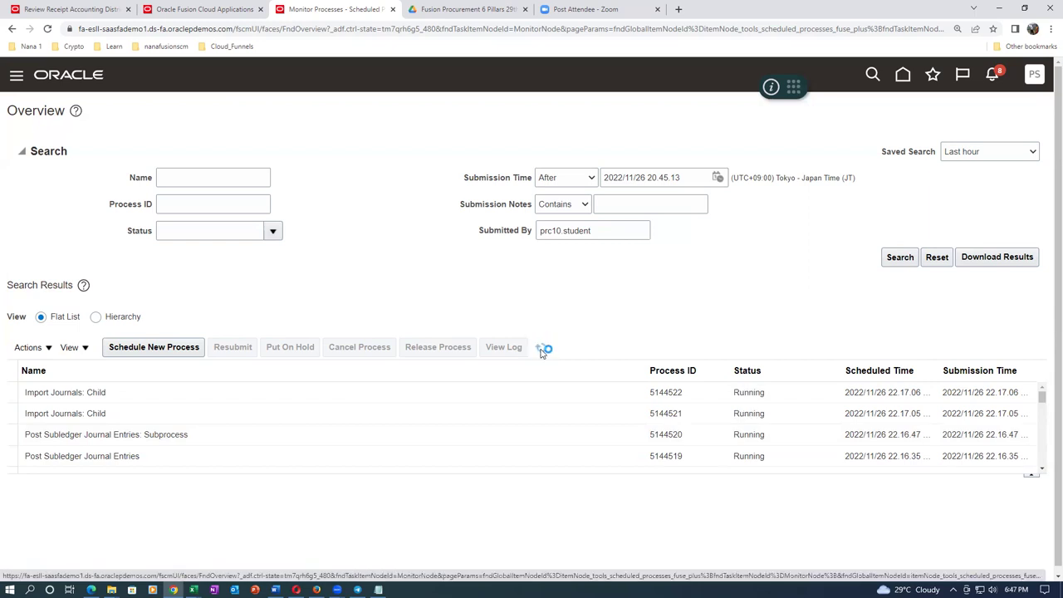
left_click(543, 350)
left_click(544, 351)
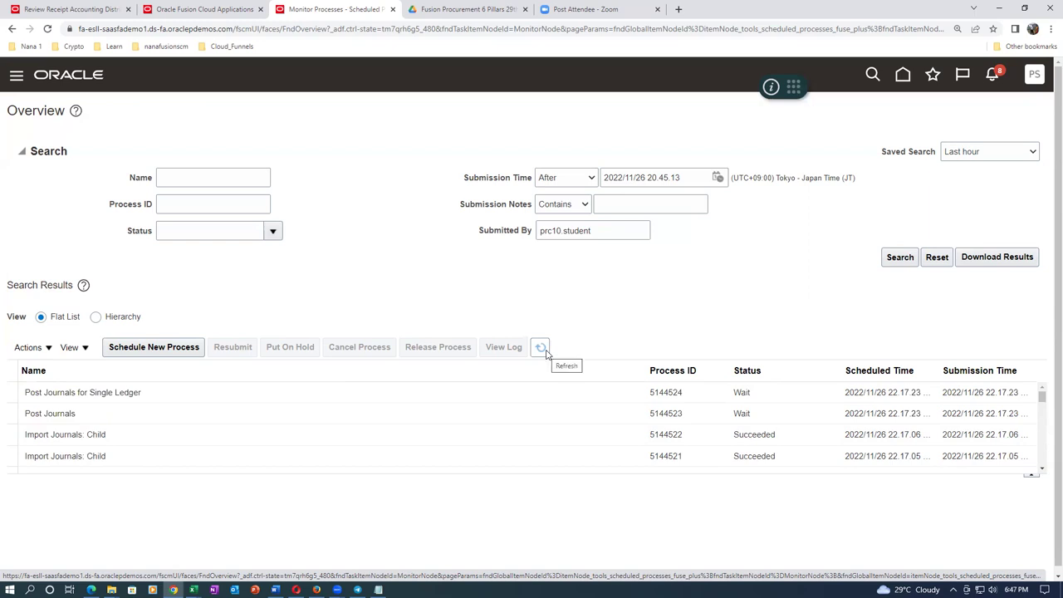
left_click(541, 349)
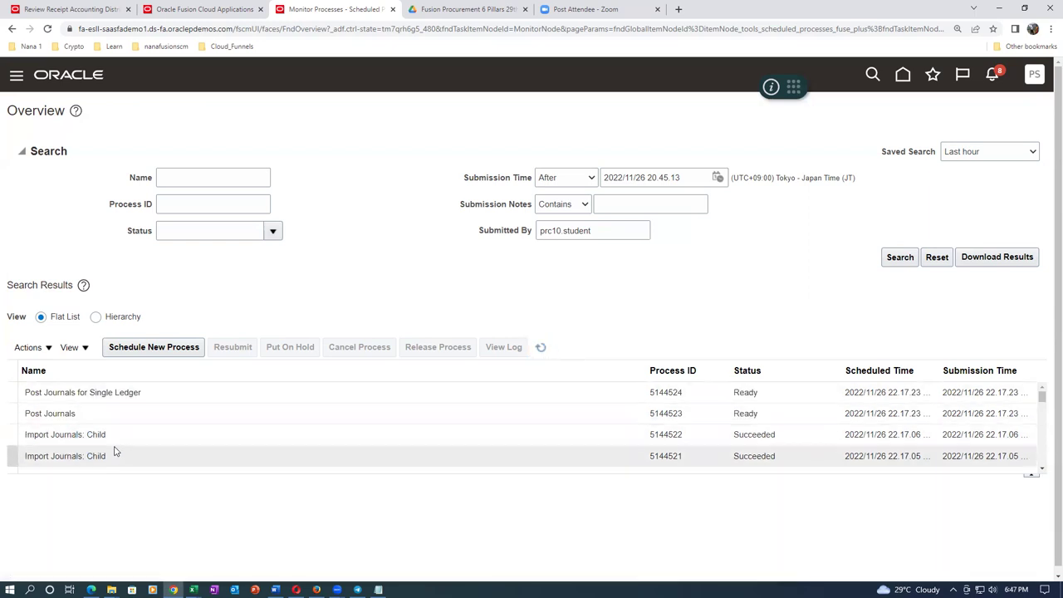
left_click(542, 348)
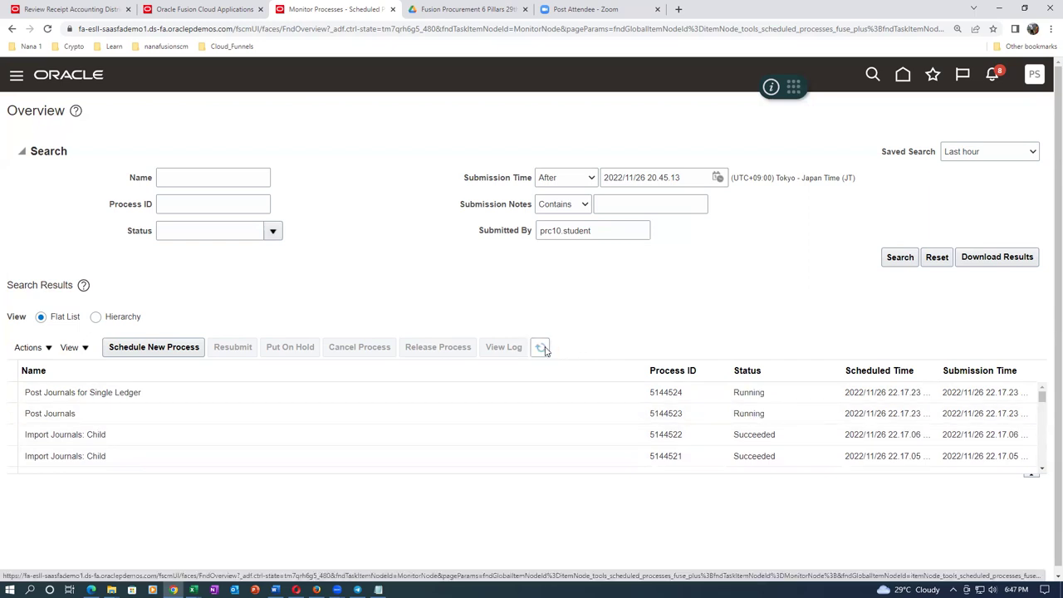
left_click(541, 348)
left_click(541, 348)
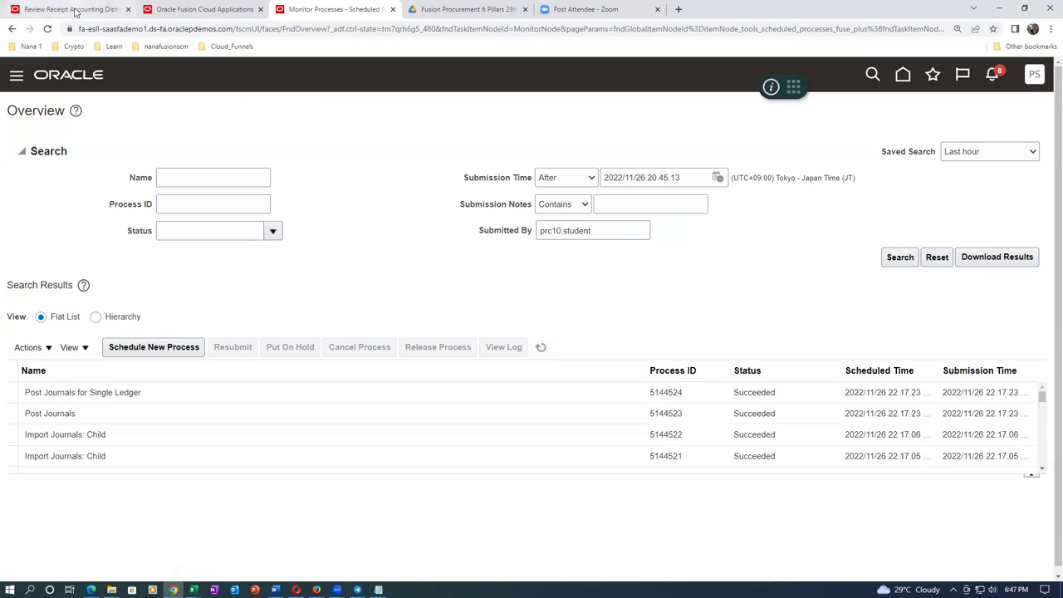
Close the current distributions review in Receipt Accounting and start a new Review Receipt Accounting Distributions task.
left_click(79, 9)
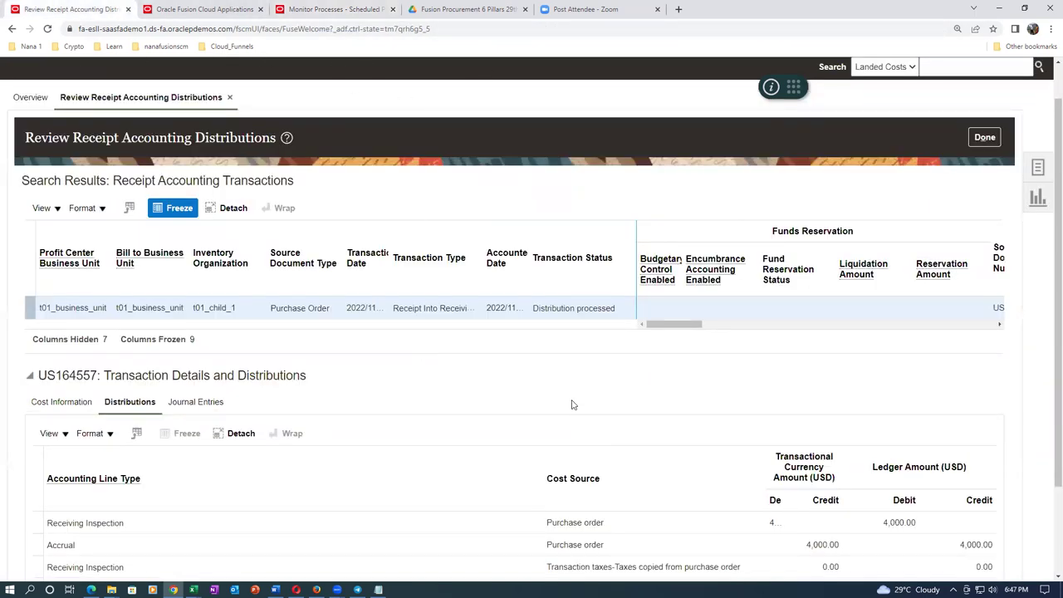
scroll(421, 373, "up", 1)
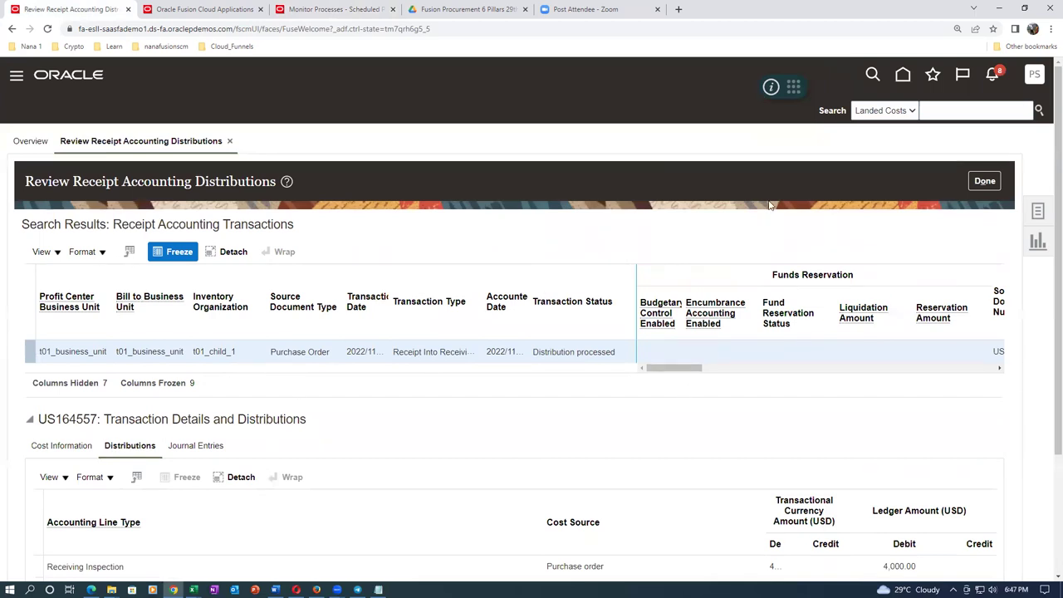
left_click(983, 181)
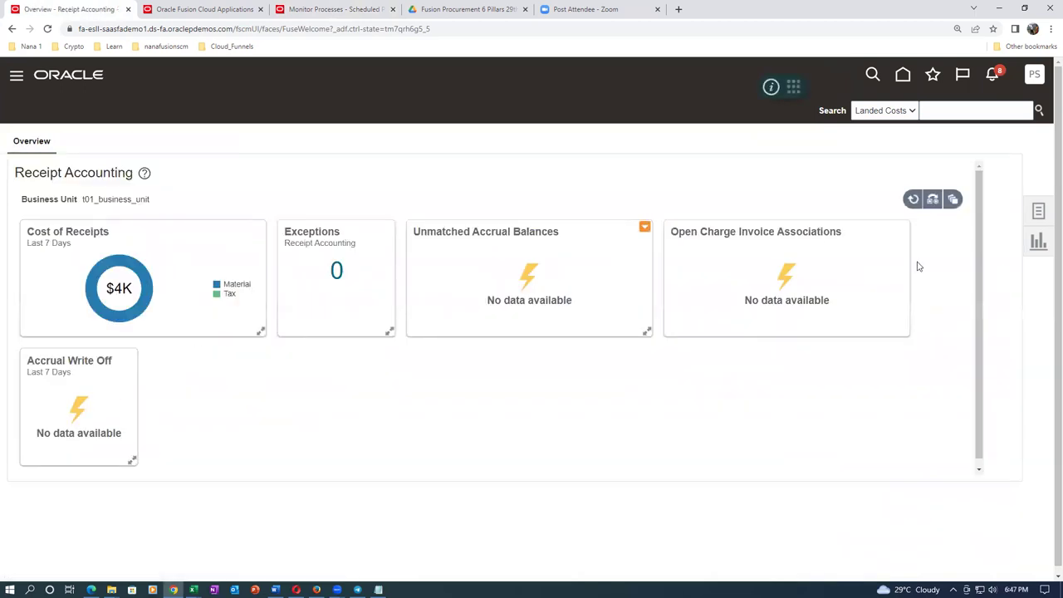
left_click(1043, 218)
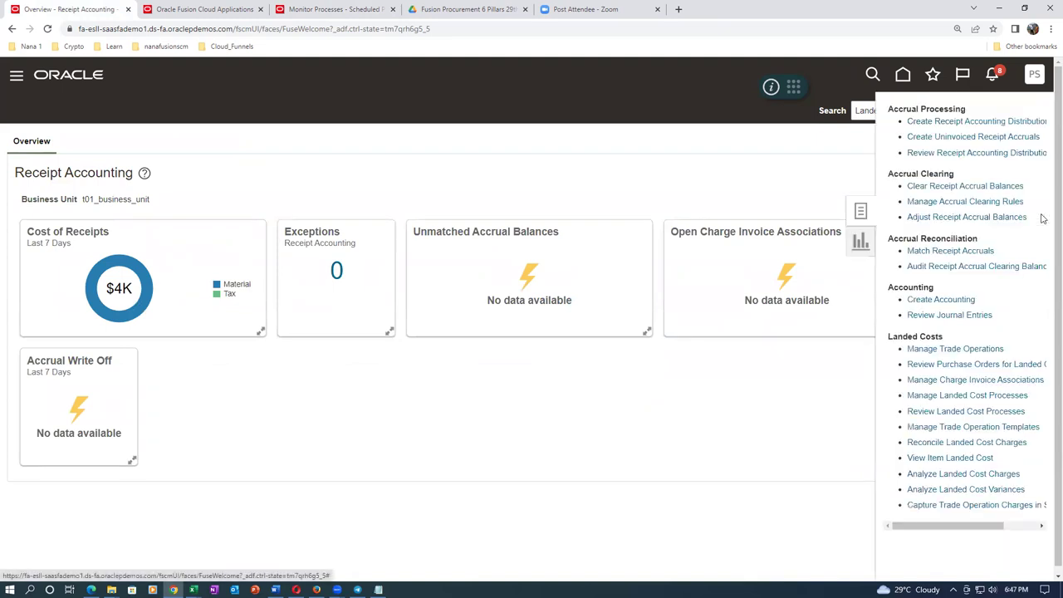
left_click(968, 154)
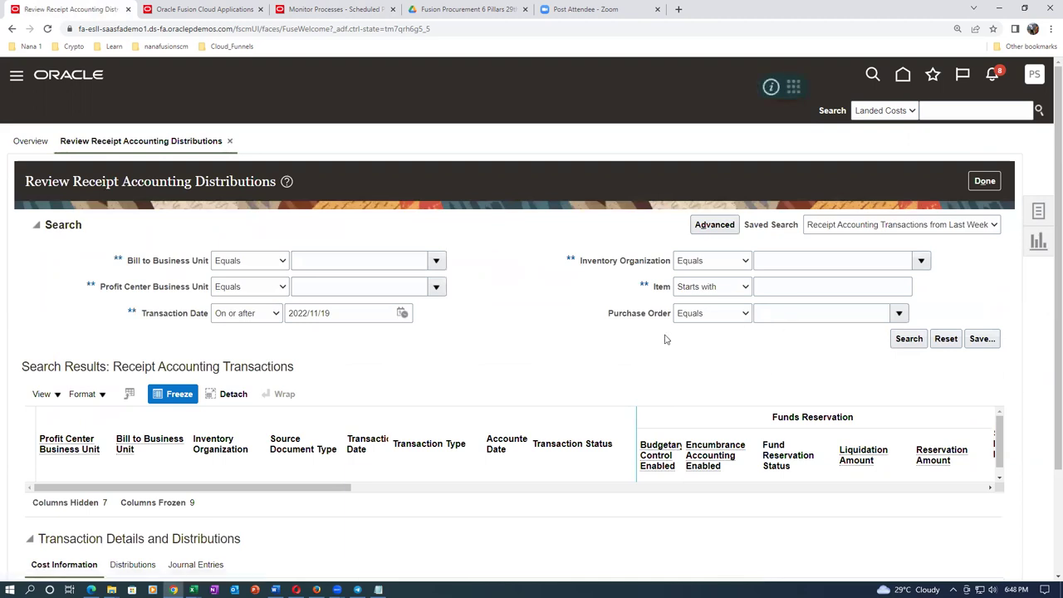
Search for receipt accounting transactions whose item starts with t0101.
left_click(886, 285)
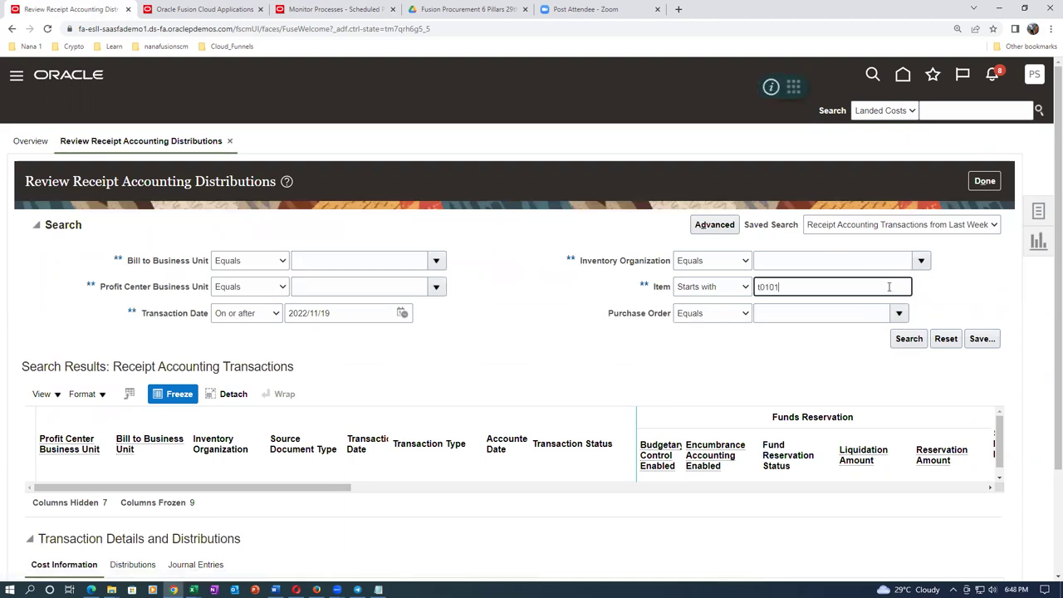
left_click(923, 338)
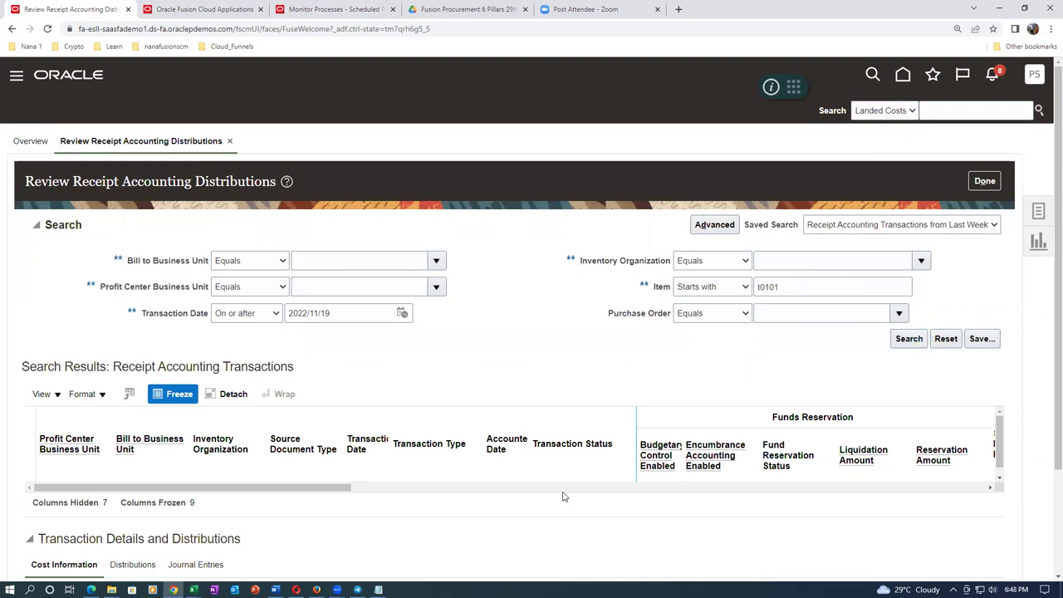
left_click(575, 384)
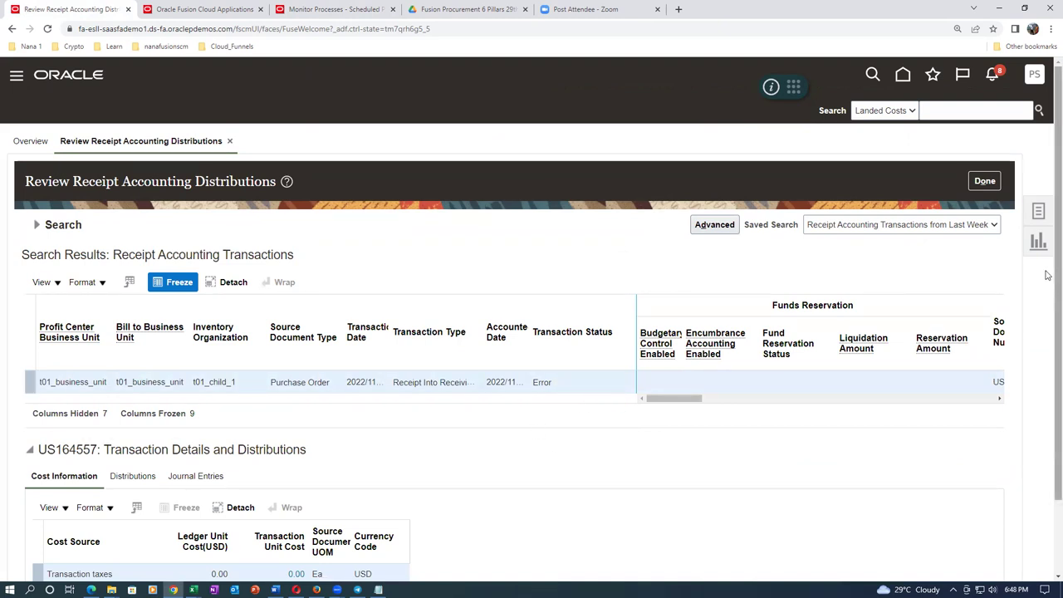
Open the transaction's journal entries, expand journal line 1 and highlight the mapping set name in its error message.
scroll(1048, 415, "down", 2)
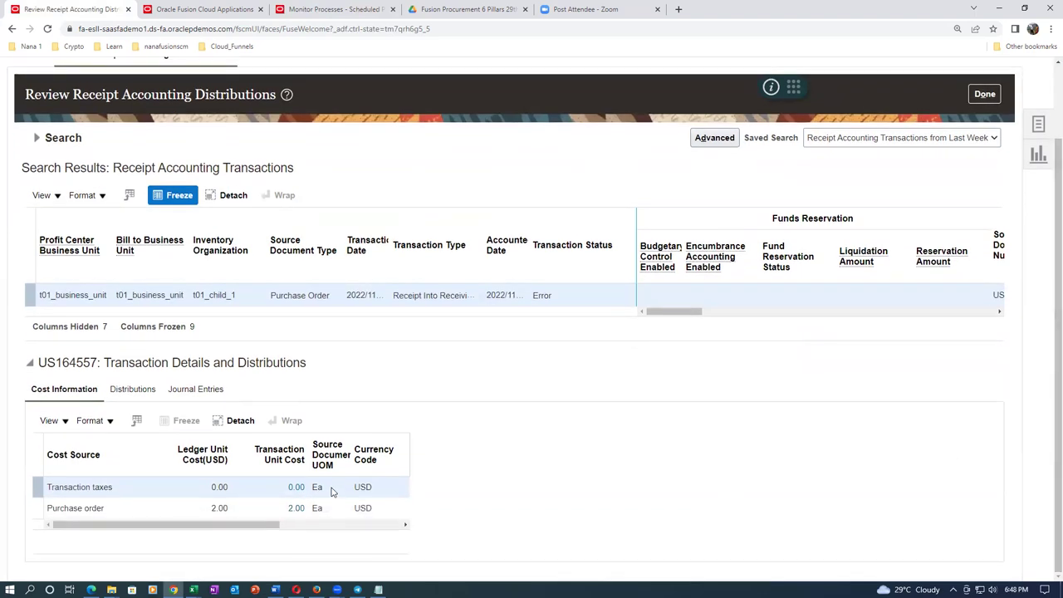
left_click(201, 390)
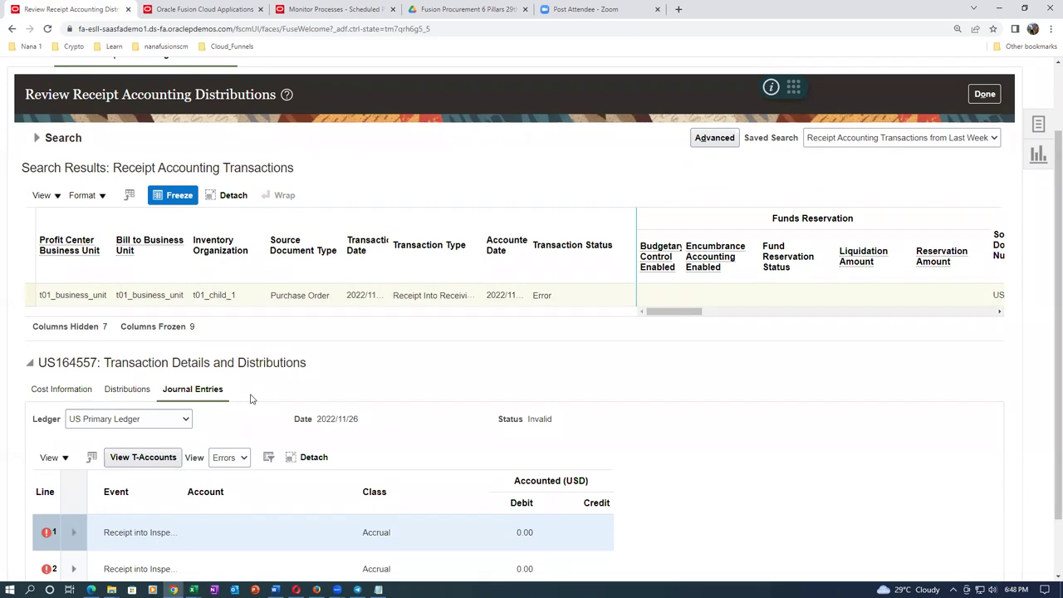
scroll(251, 399, "down", 1)
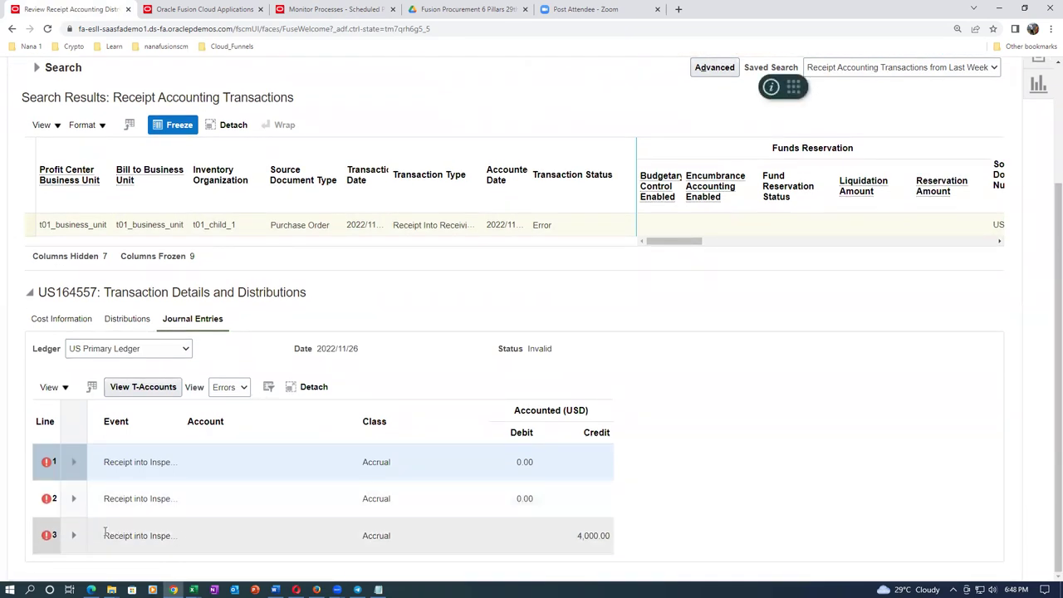
left_click(73, 464)
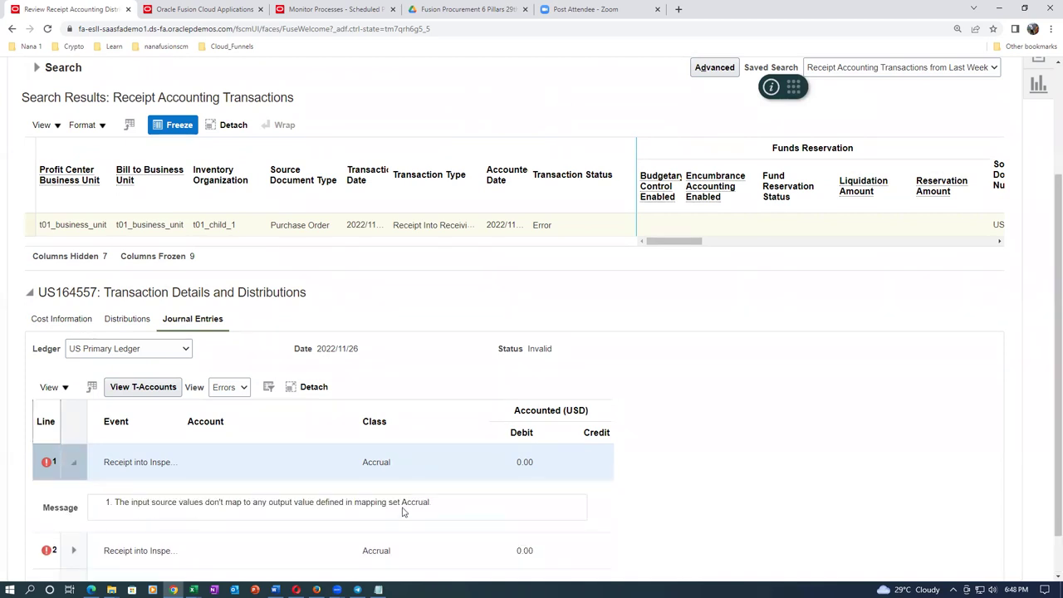
left_click_drag(401, 503, 432, 503)
left_click(471, 109)
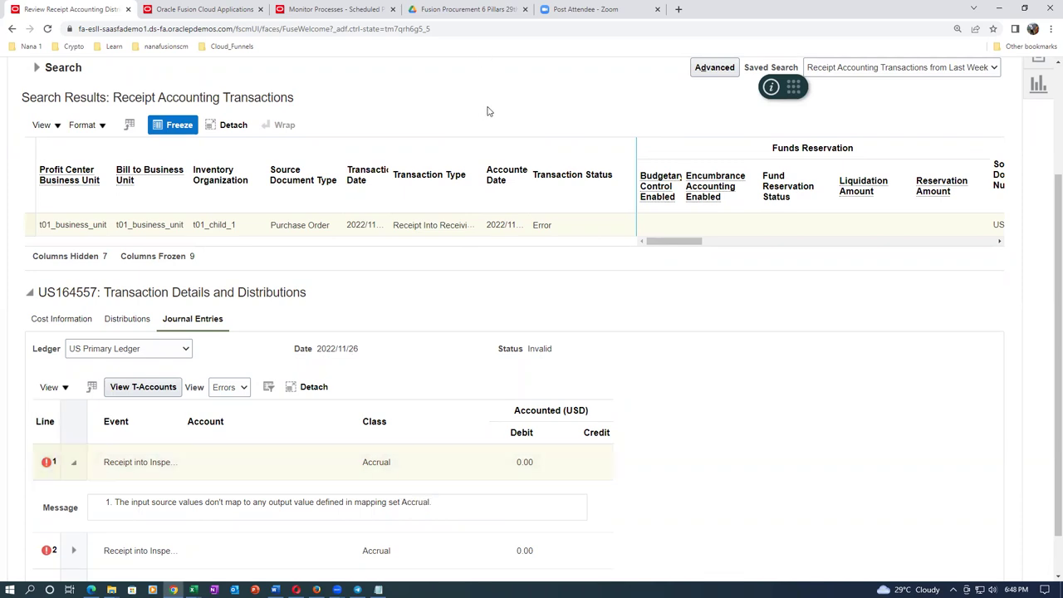
left_click(403, 501)
left_click_drag(402, 500, 434, 507)
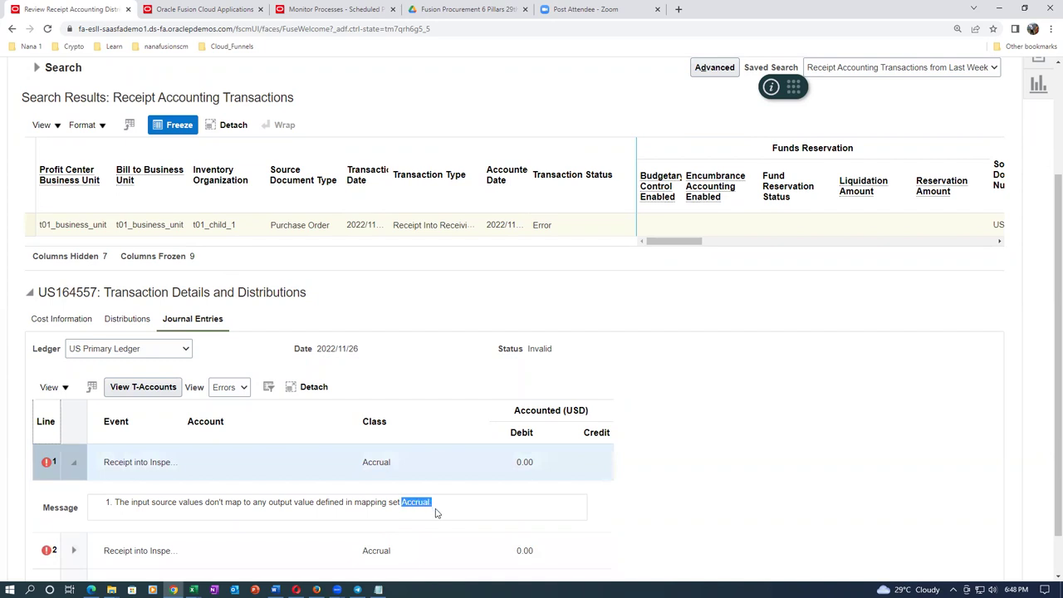
Switch to the P_to_P_Process workbook in Excel and examine the material receipt entry in rows 10 and 11, including its accrual account.
key("alt+Tab")
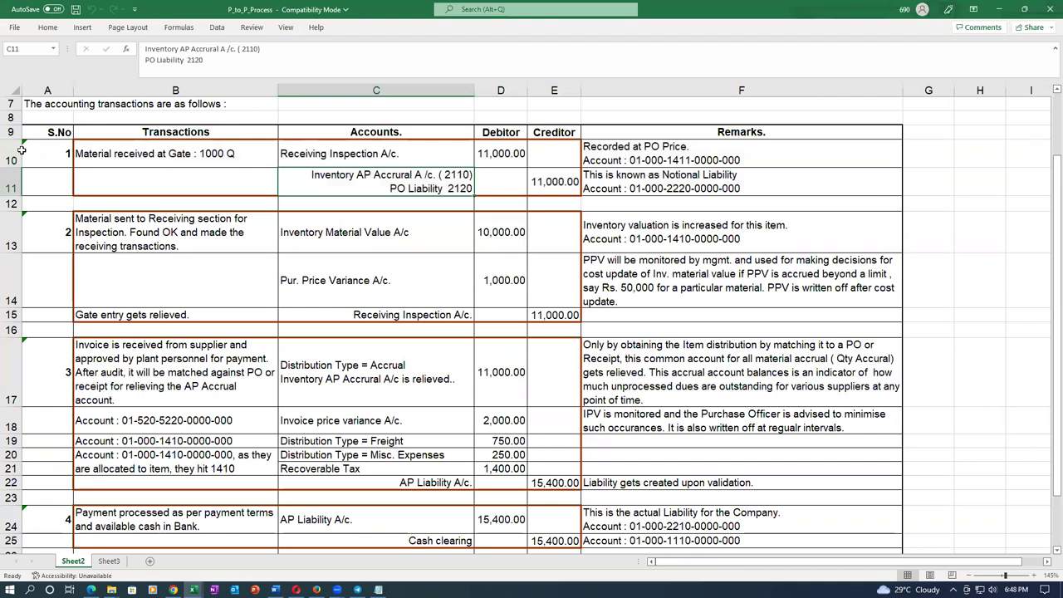
left_click_drag(15, 155, 13, 182)
left_click(447, 183)
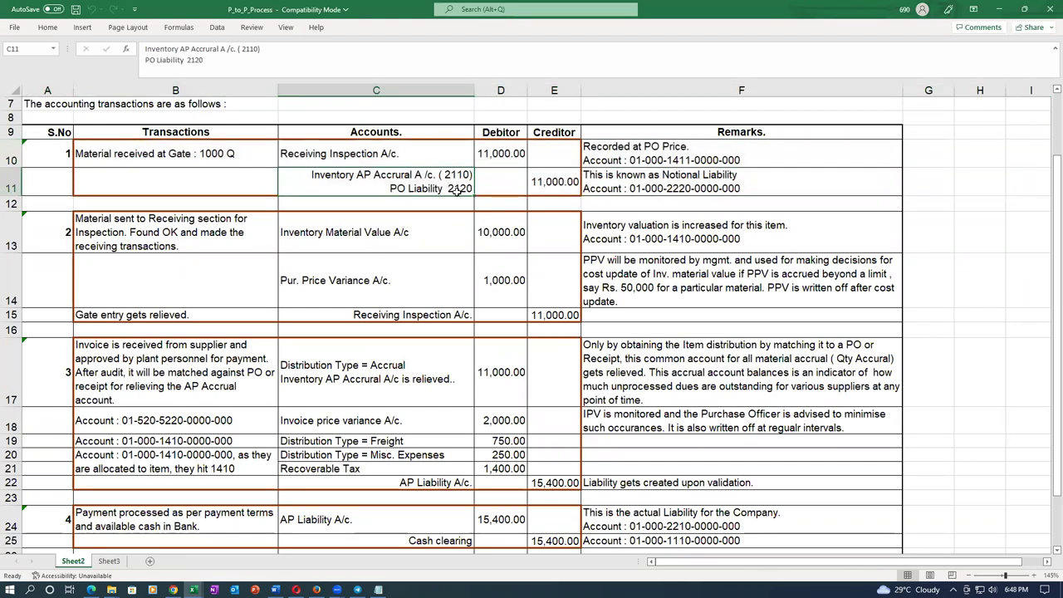
left_click(623, 181)
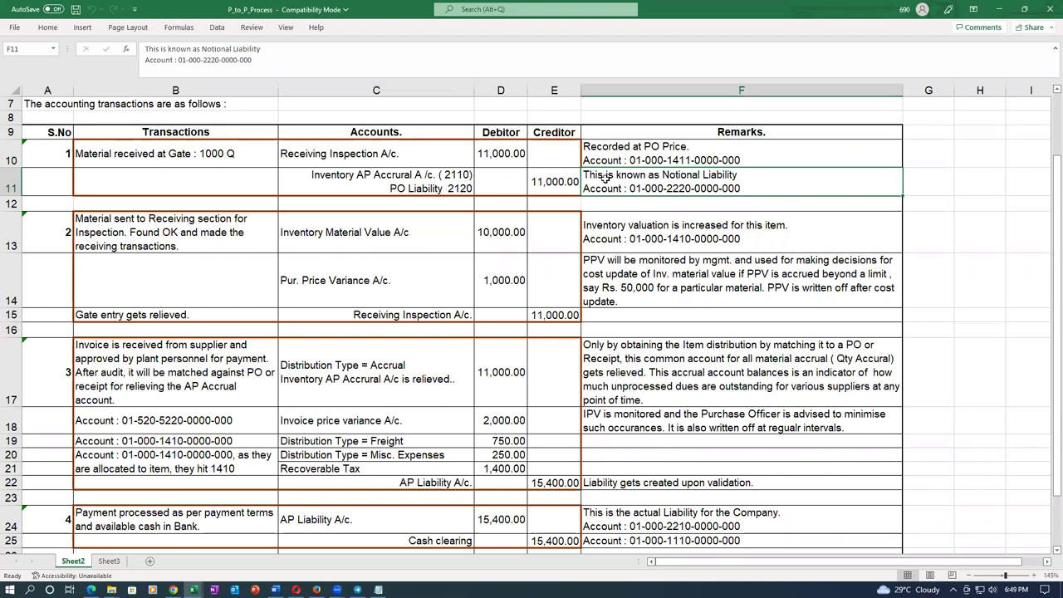
left_click(445, 190)
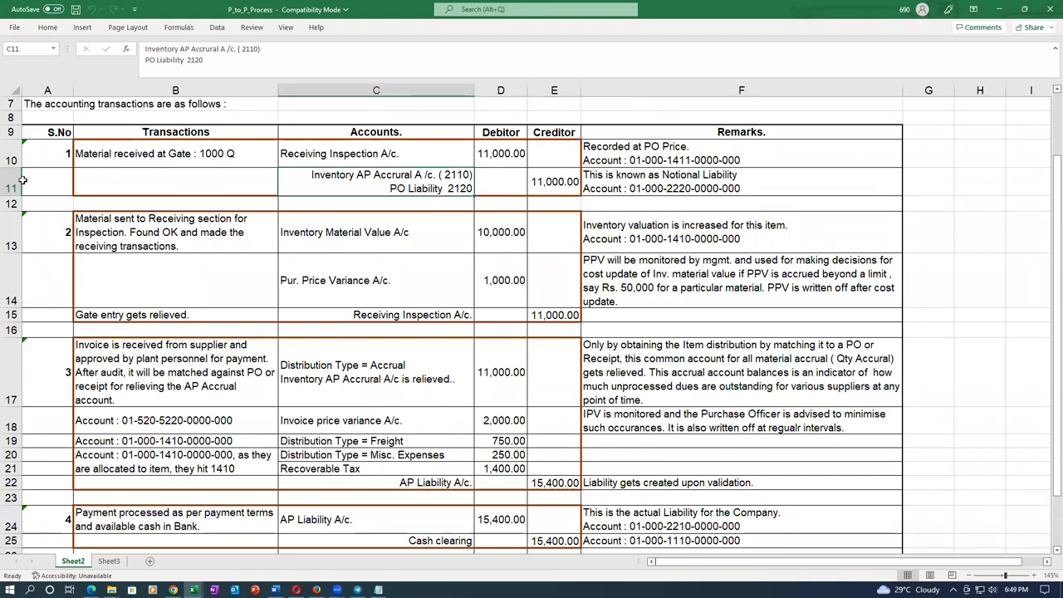
left_click_drag(12, 154, 14, 181)
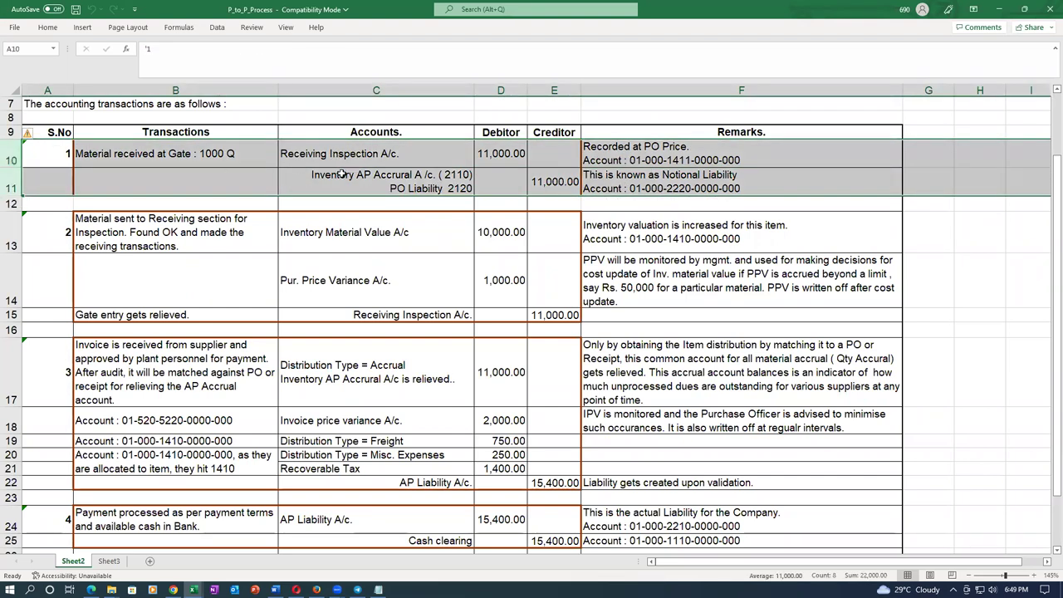
left_click(338, 176)
Return to Oracle Fusion in the browser and open Setup and Maintenance from the home page.
key("alt+Tab")
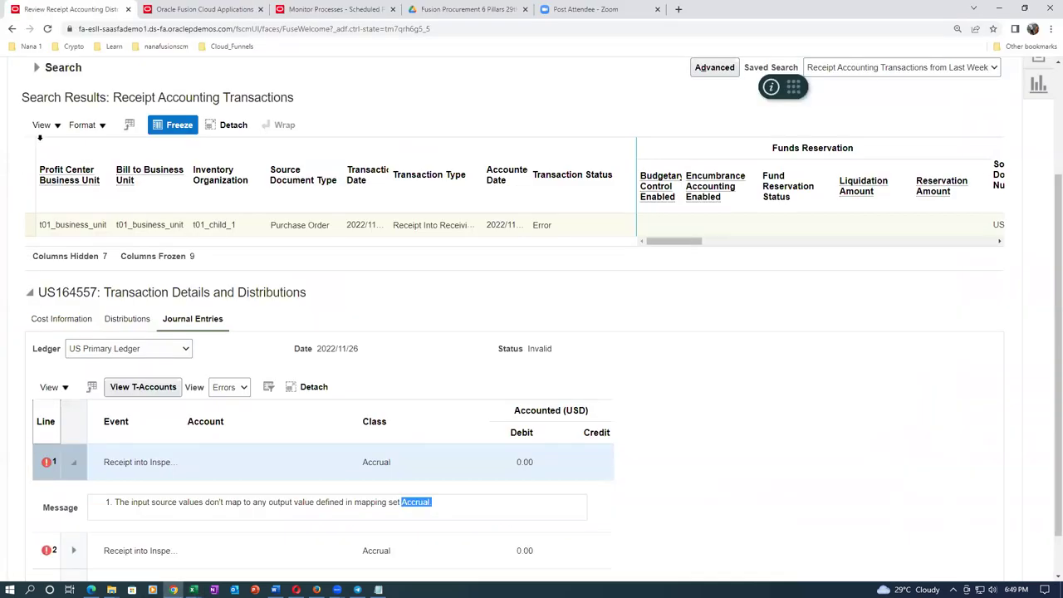
left_click(206, 10)
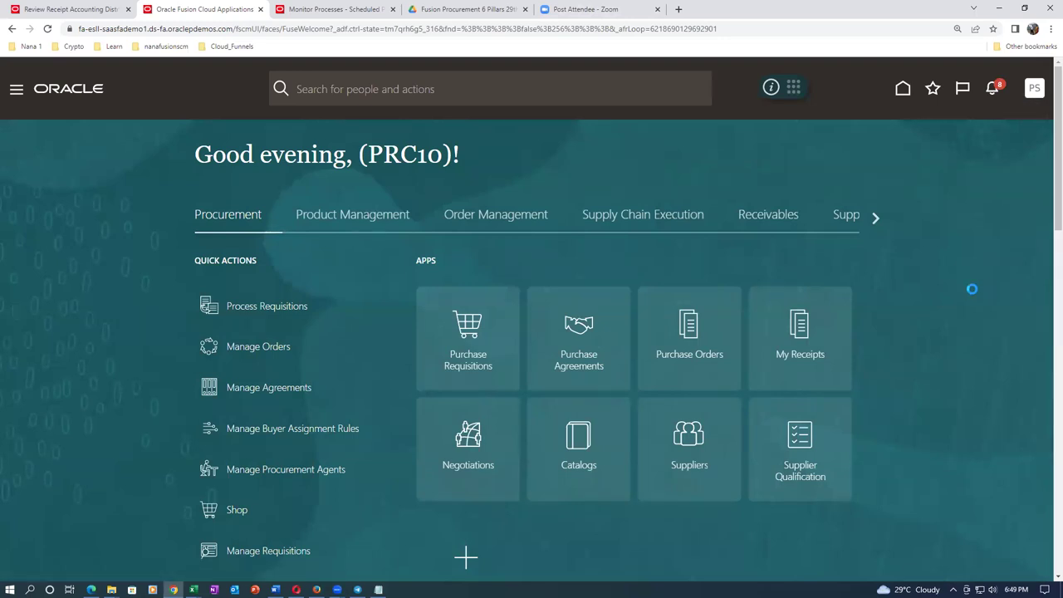
left_click(776, 297)
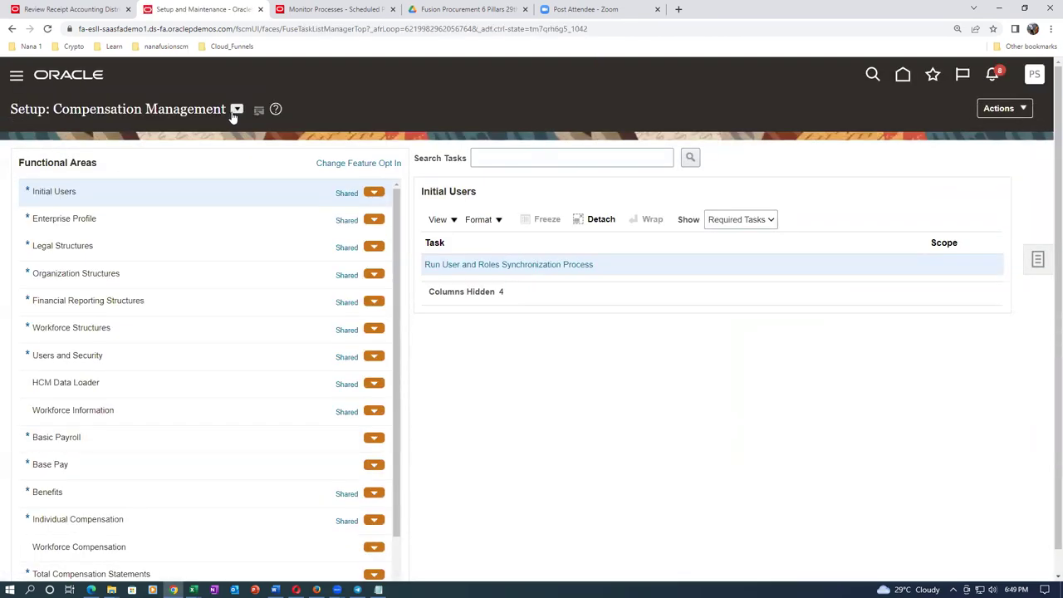
Change the setup offering from Compensation Management to Procurement.
left_click(236, 110)
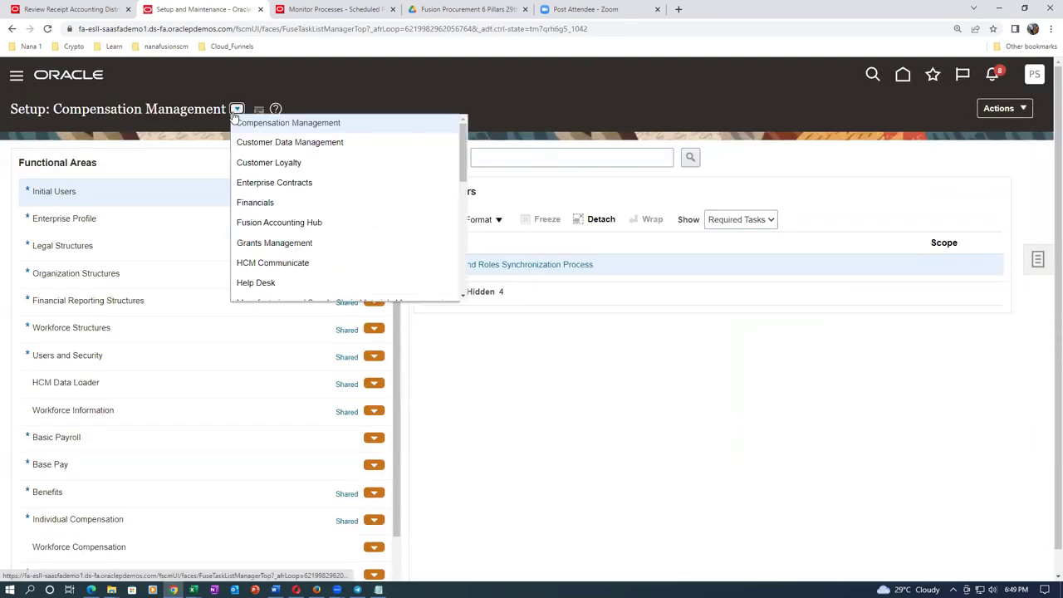
scroll(299, 274, "down", 2)
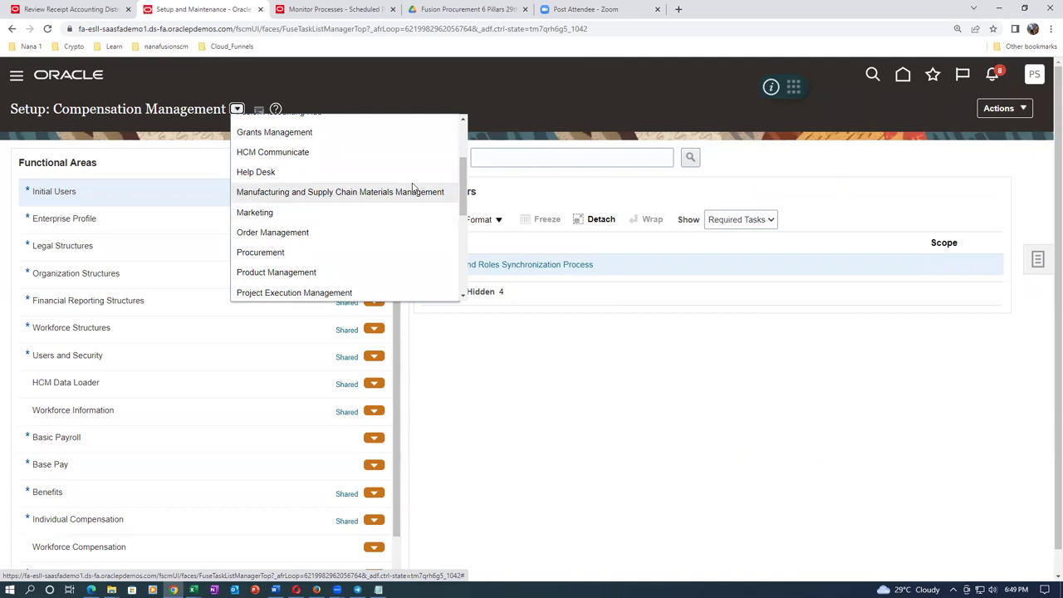
left_click(260, 252)
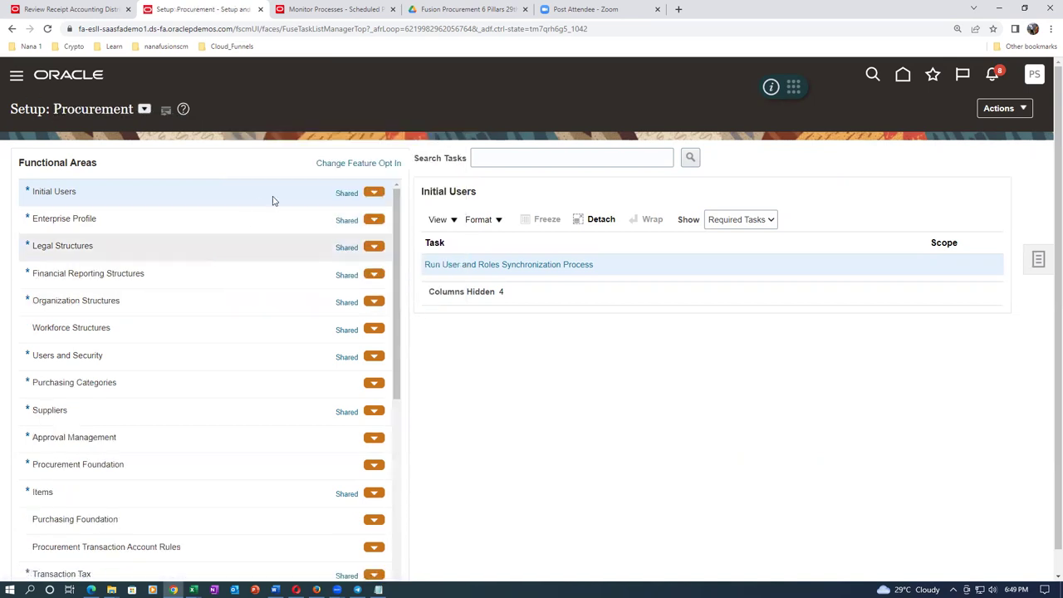
Search the setup tasks for man%map%set% and open the Manage Mapping Sets task of the Receipt Accounting functional area.
left_click(501, 157)
type("man%")
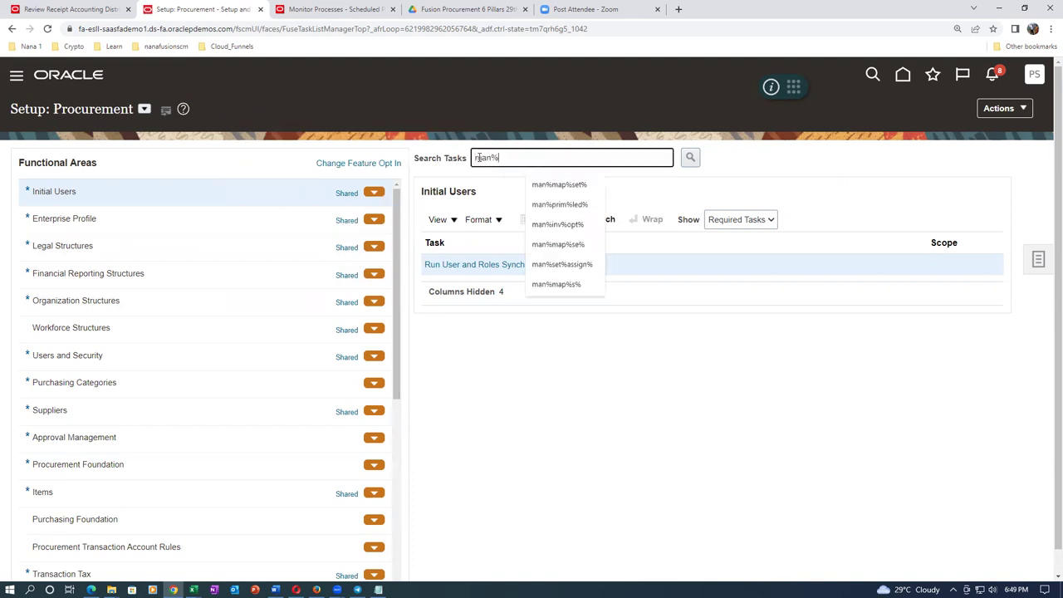
type("map%set%")
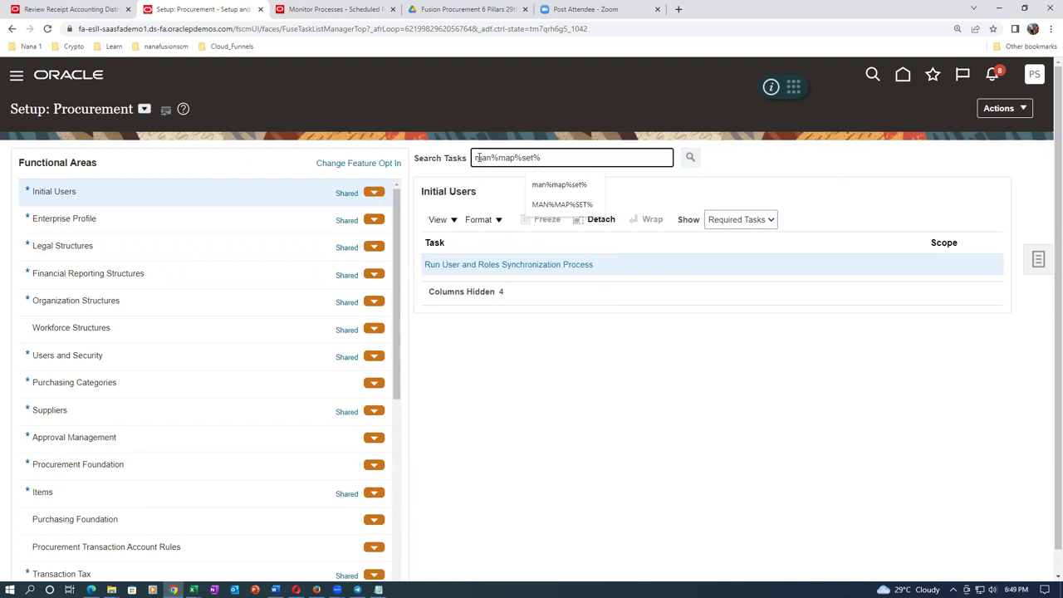
key("Return")
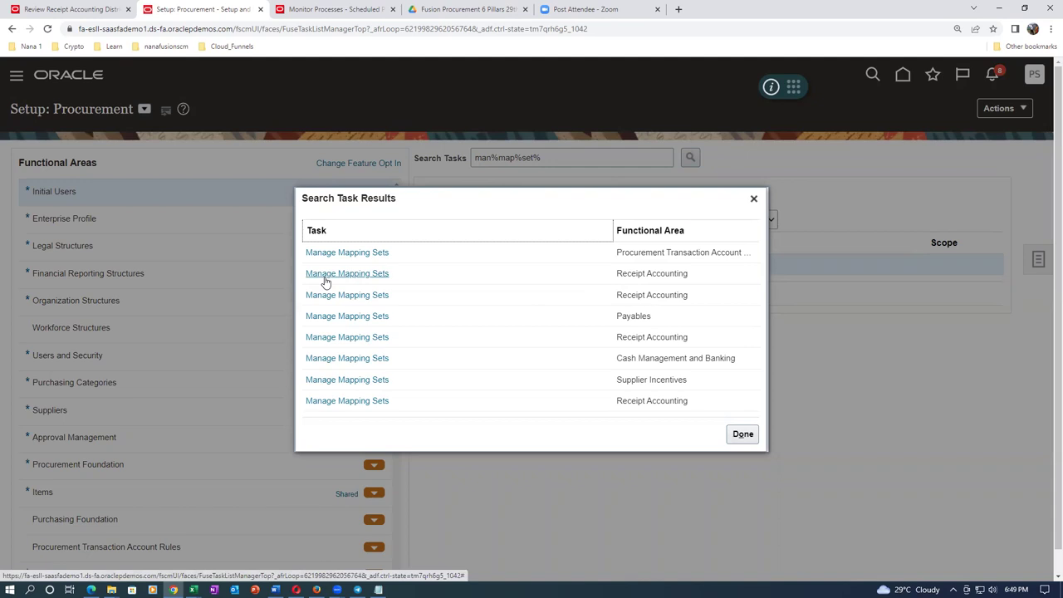
left_click(372, 278)
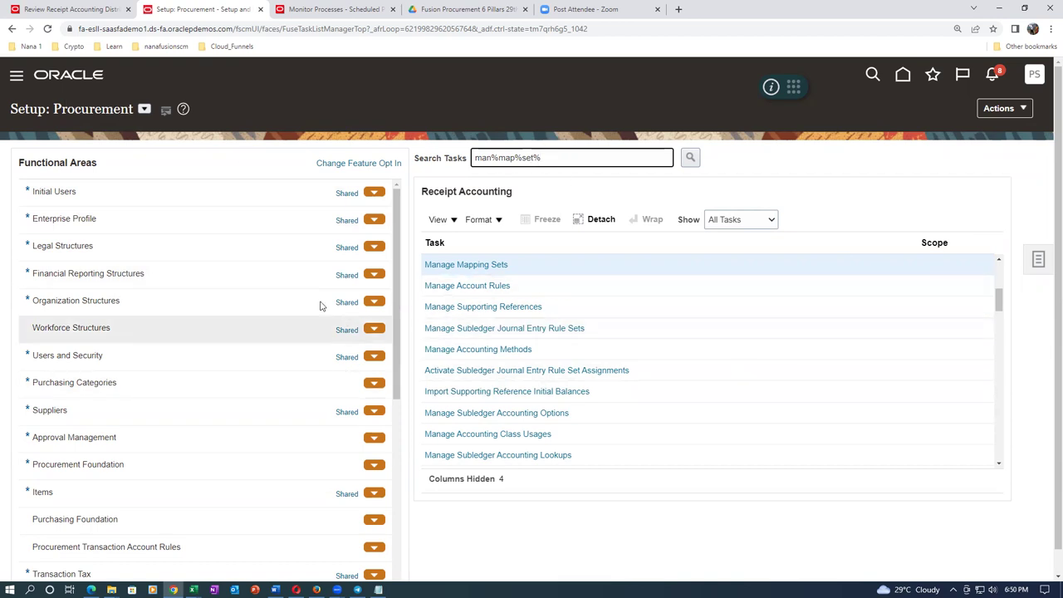
left_click(455, 265)
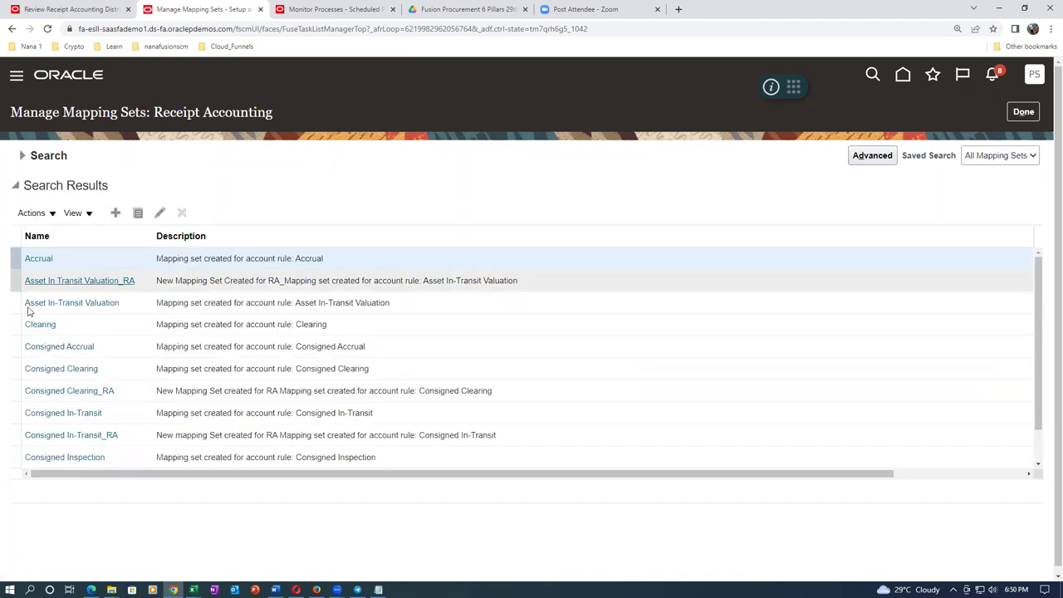
Open the Accrual mapping set and copy the US Chart of Accounts output account of inventory organization 001.
left_click(43, 264)
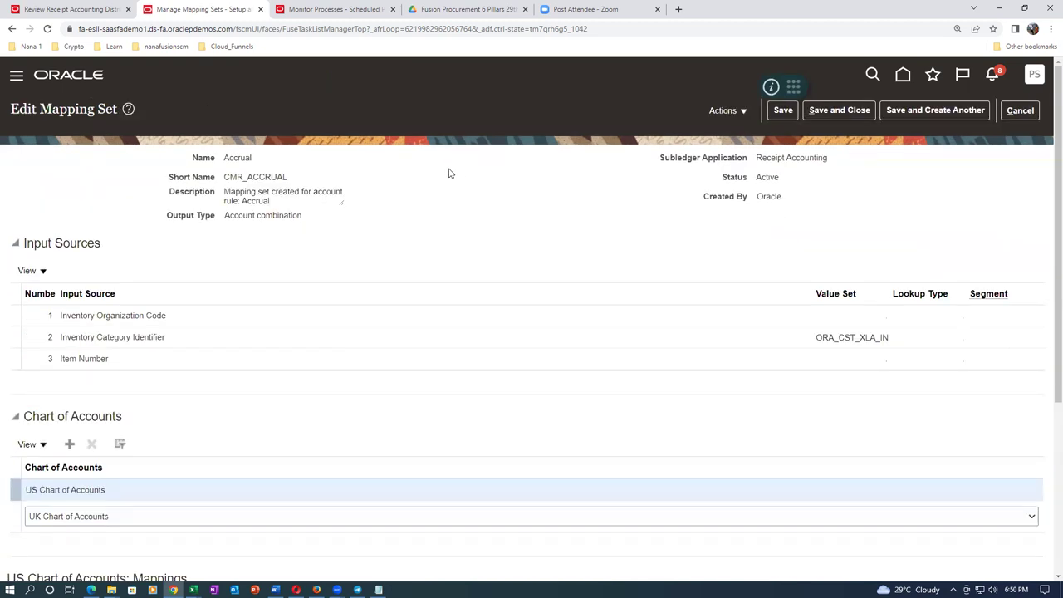
scroll(284, 387, "down", 3)
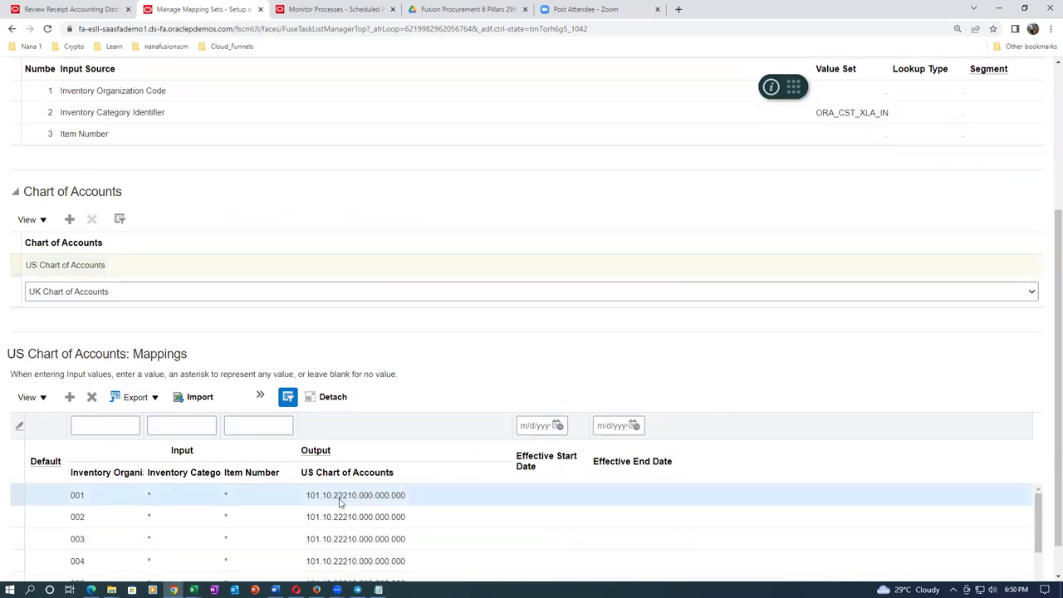
left_click(342, 501)
key("ctrl+c")
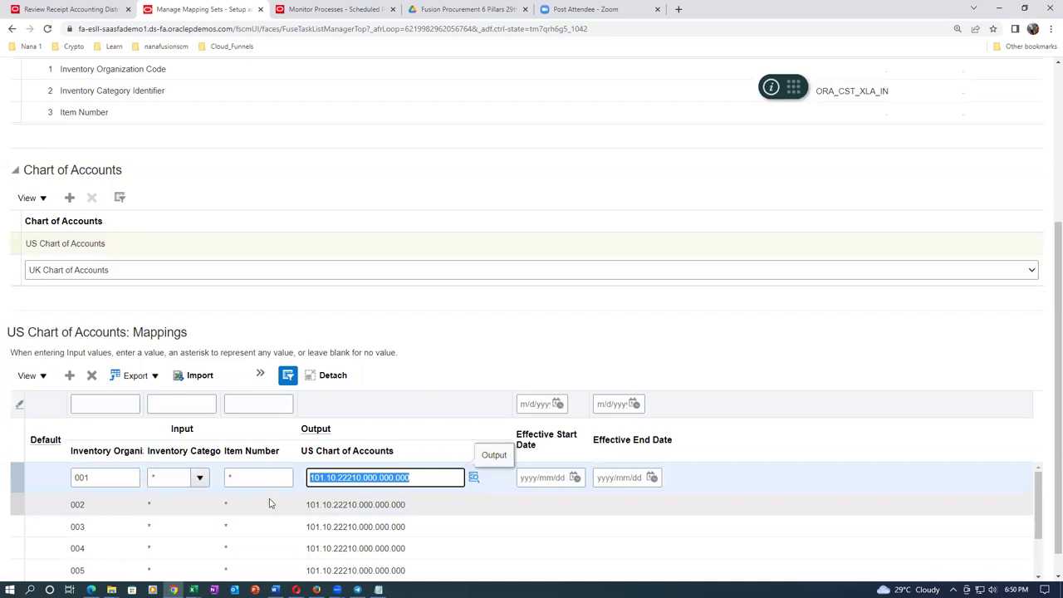
Add a US Chart of Accounts mapping with inventory organization T011 and an asterisk for both inventory category and item number.
left_click(69, 376)
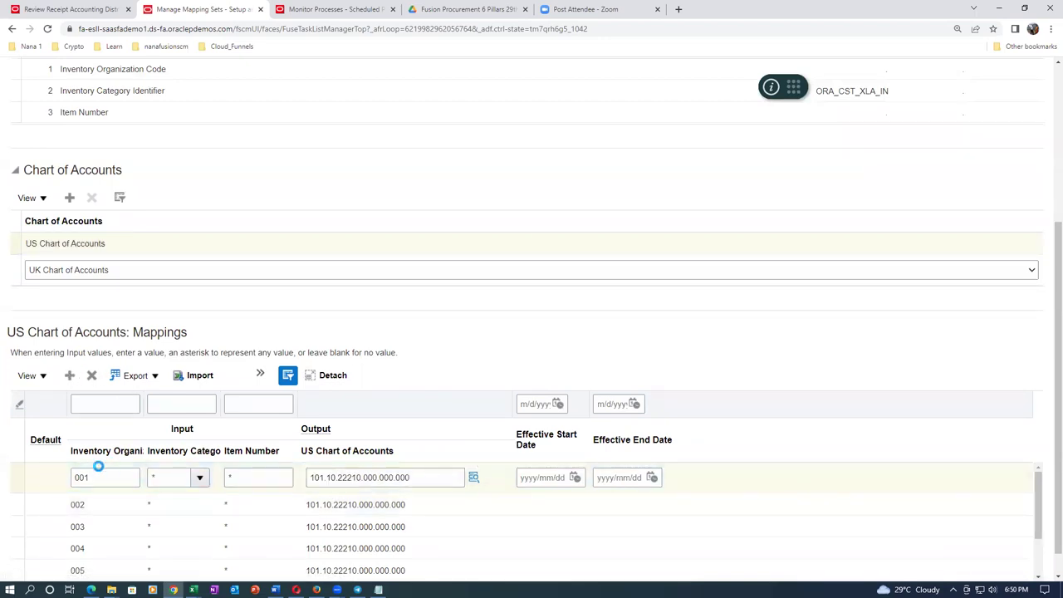
left_click(116, 499)
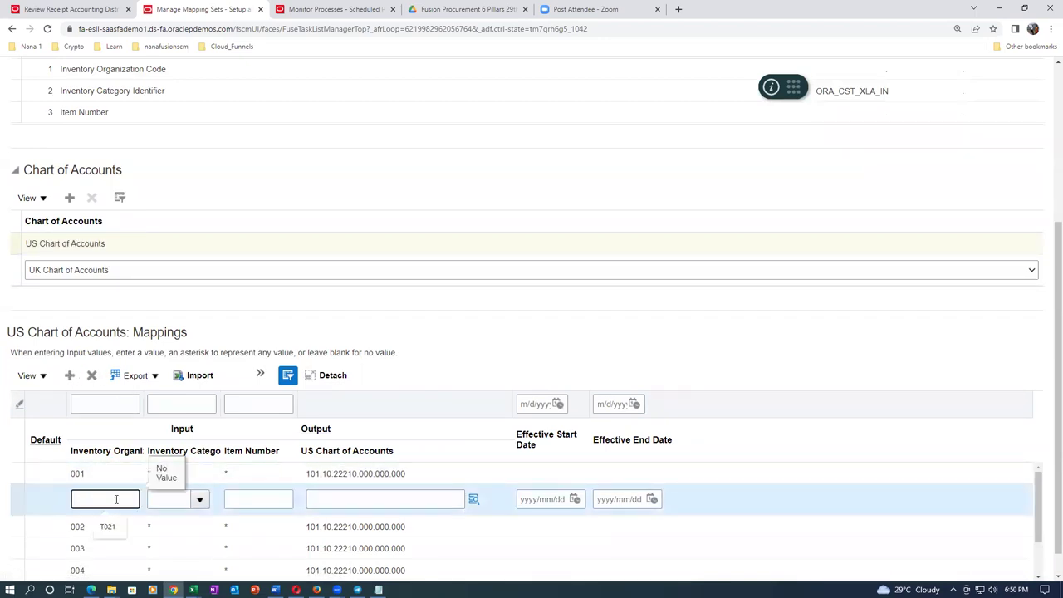
type("T011")
key("Tab")
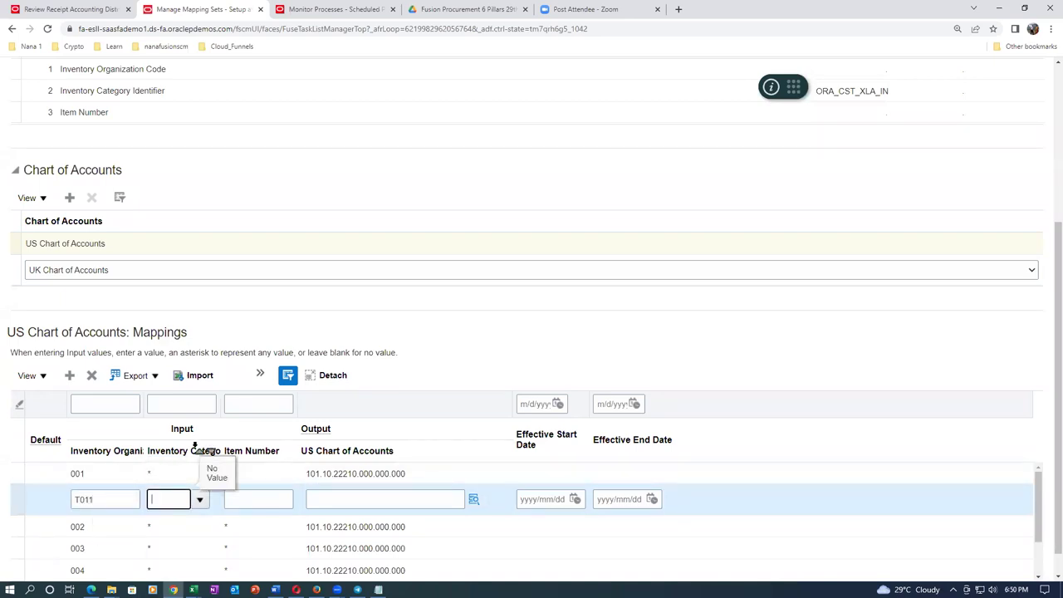
left_click(200, 501)
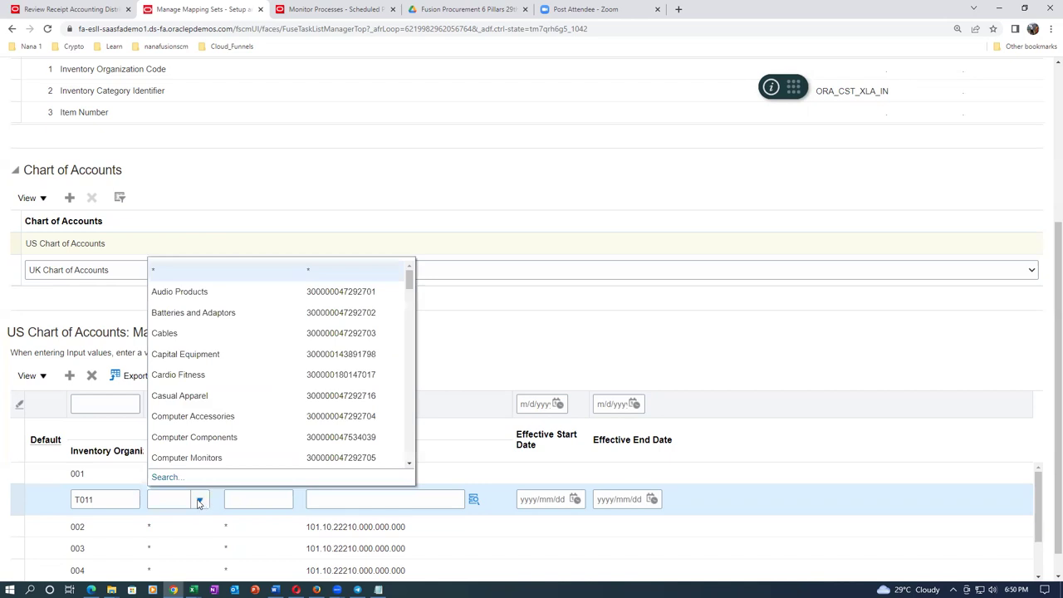
left_click(233, 275)
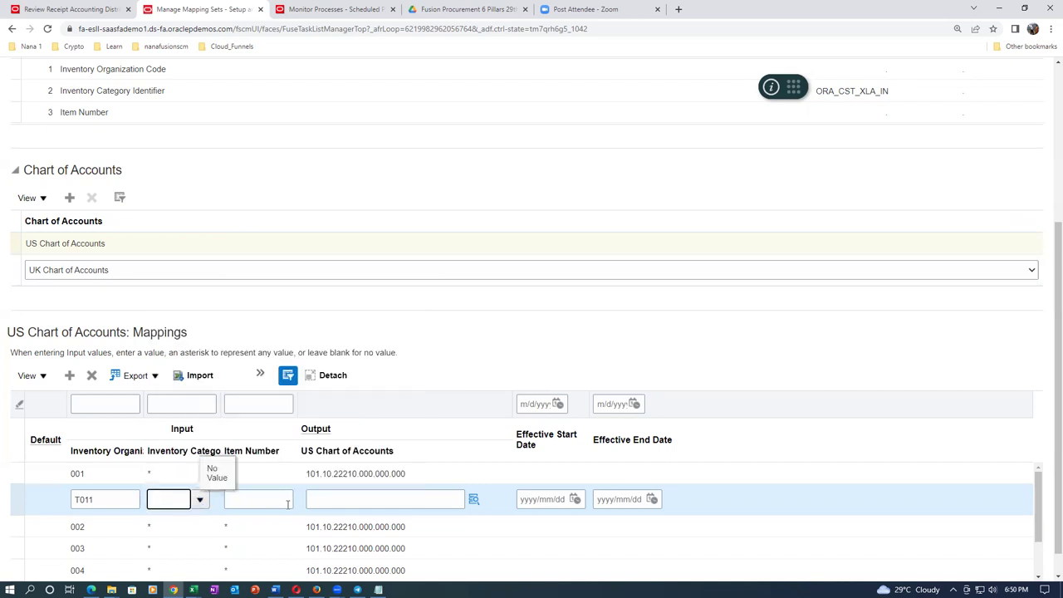
type("*")
key("Tab")
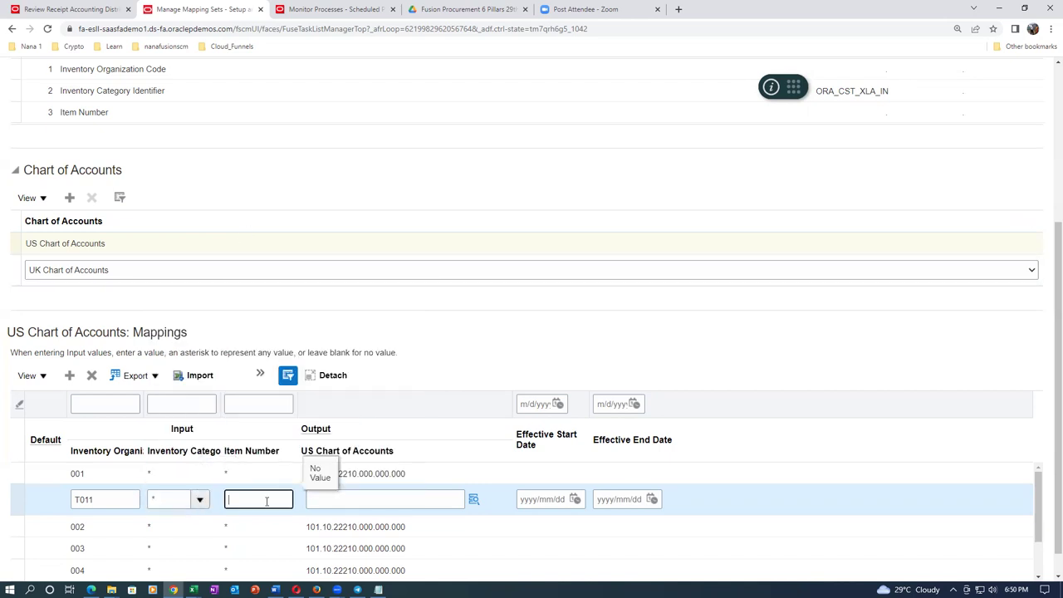
type("*")
Paste the copied account as the T011 mapping's output, change it to 101.10.22270.000.000.000, and save and close the mapping set.
left_click(347, 498)
key("ctrl+v")
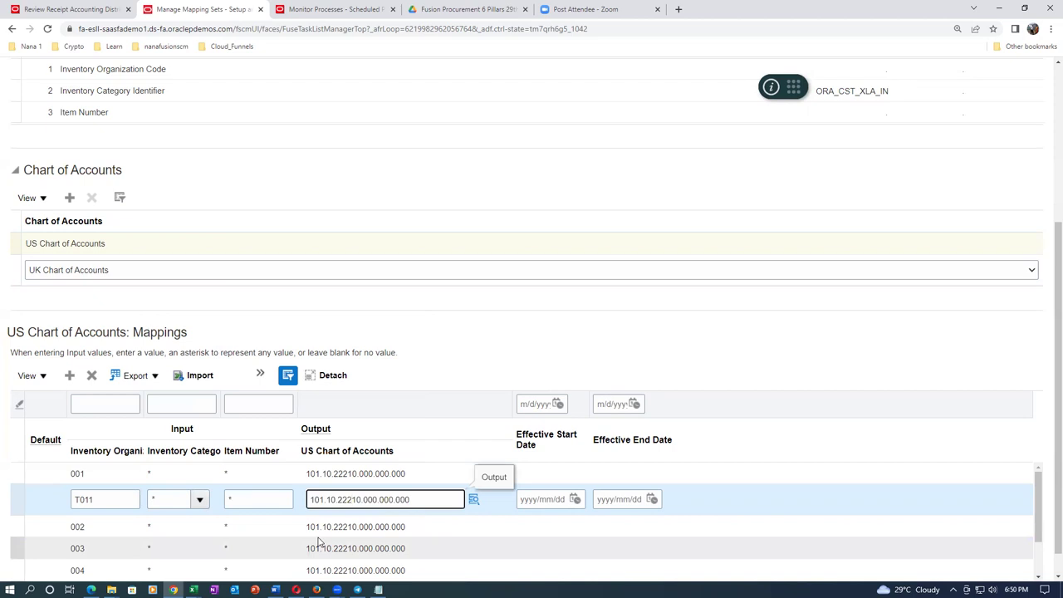
key("Delete")
type("7")
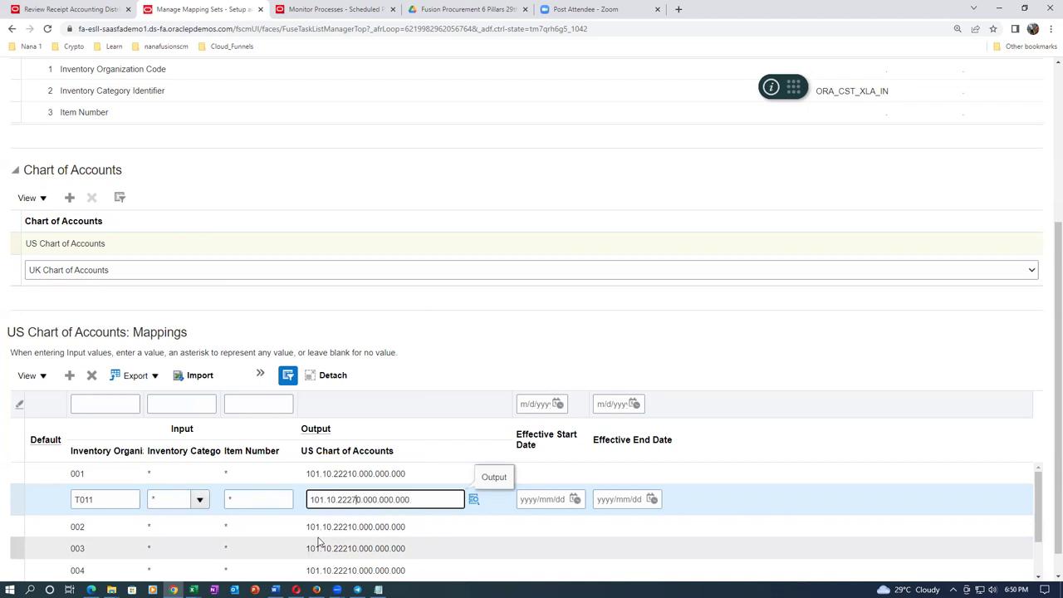
left_click(686, 192)
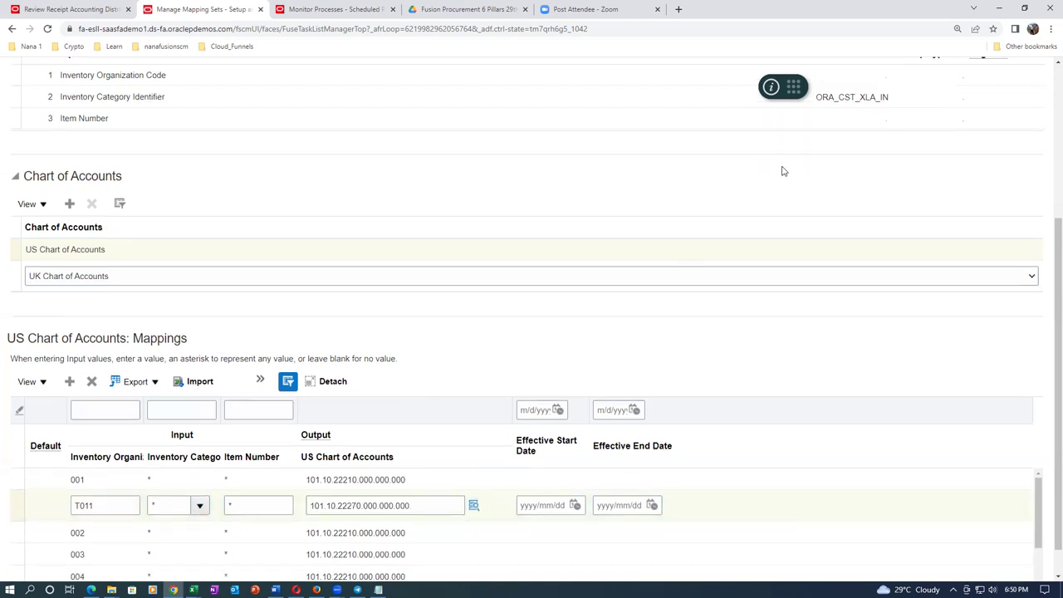
scroll(782, 171, "up", 3)
left_click(834, 112)
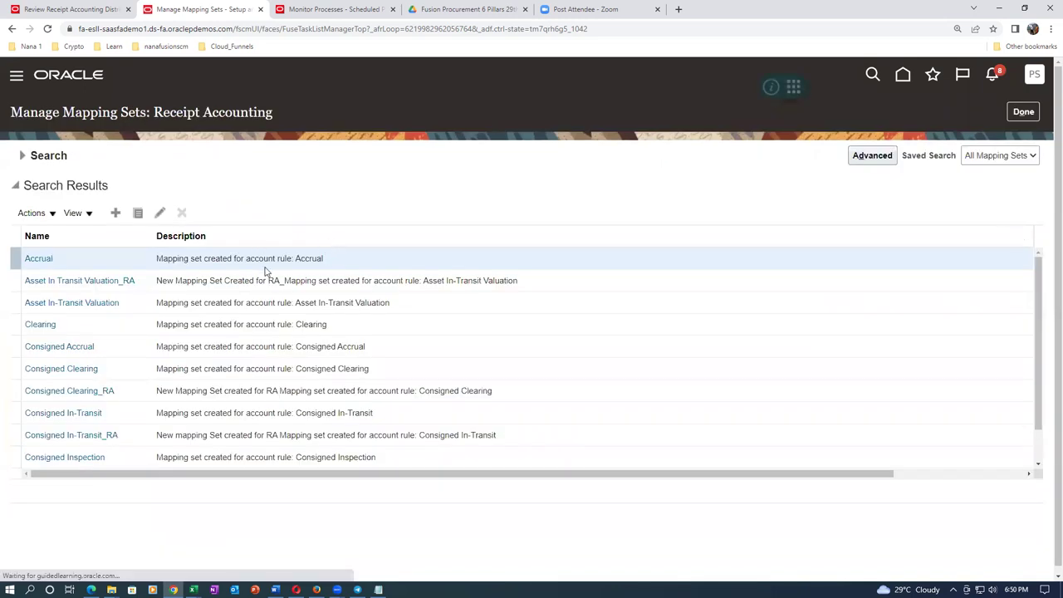
Check the receipt entry's debit account in the P_to_P_Process workbook in Excel, return to Oracle Fusion and search the mapping sets for Receiving.
key("alt+Tab")
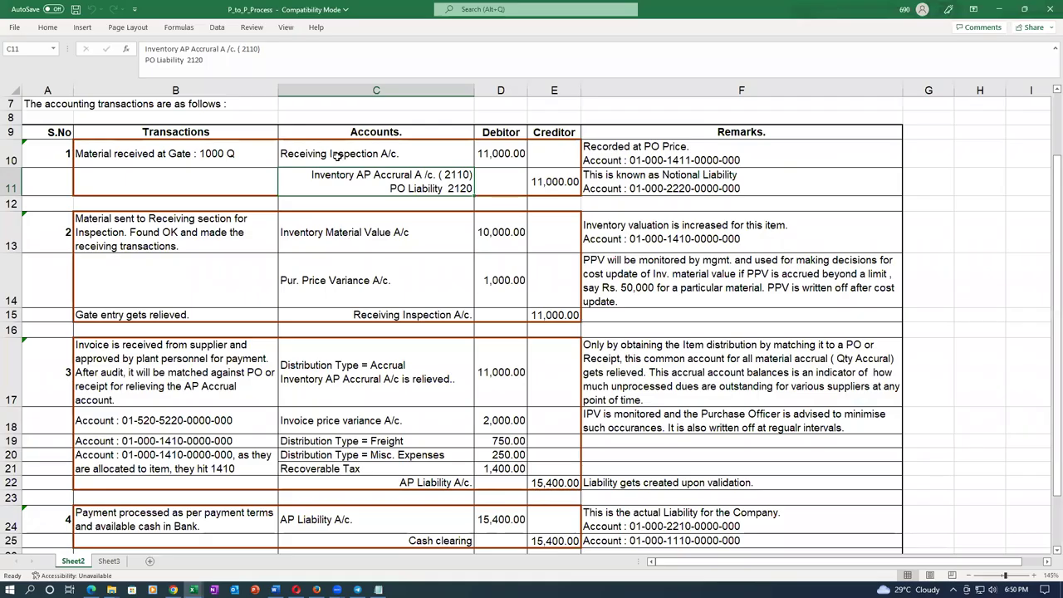
key("alt+Tab")
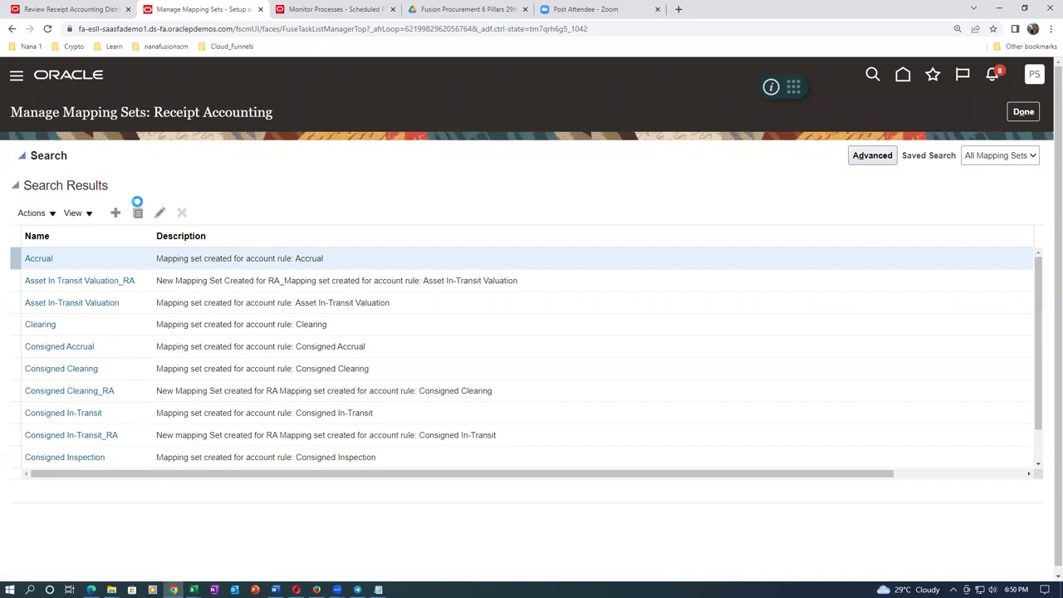
left_click(186, 183)
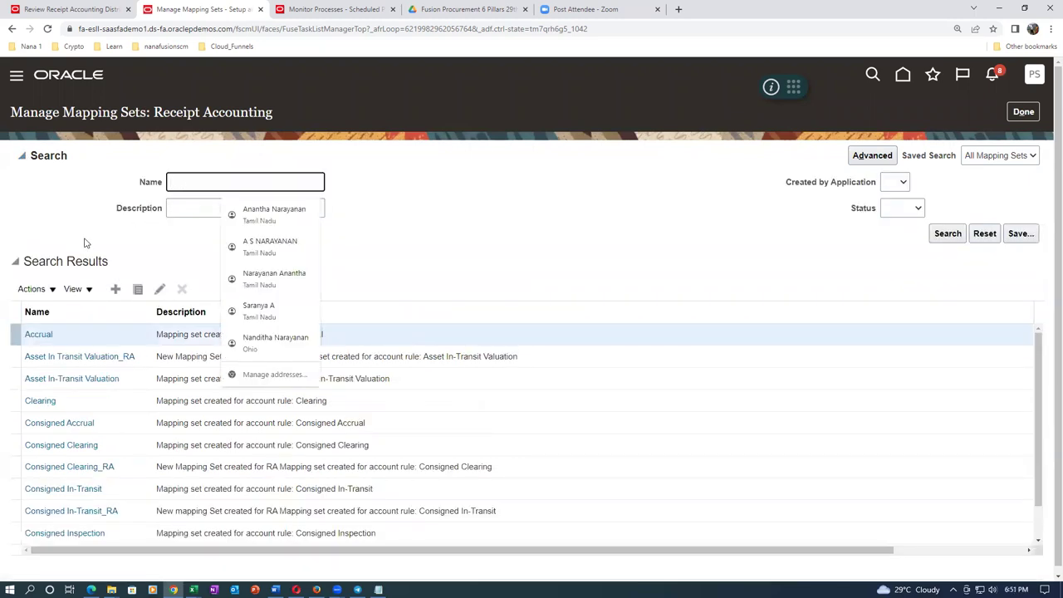
type("Recei")
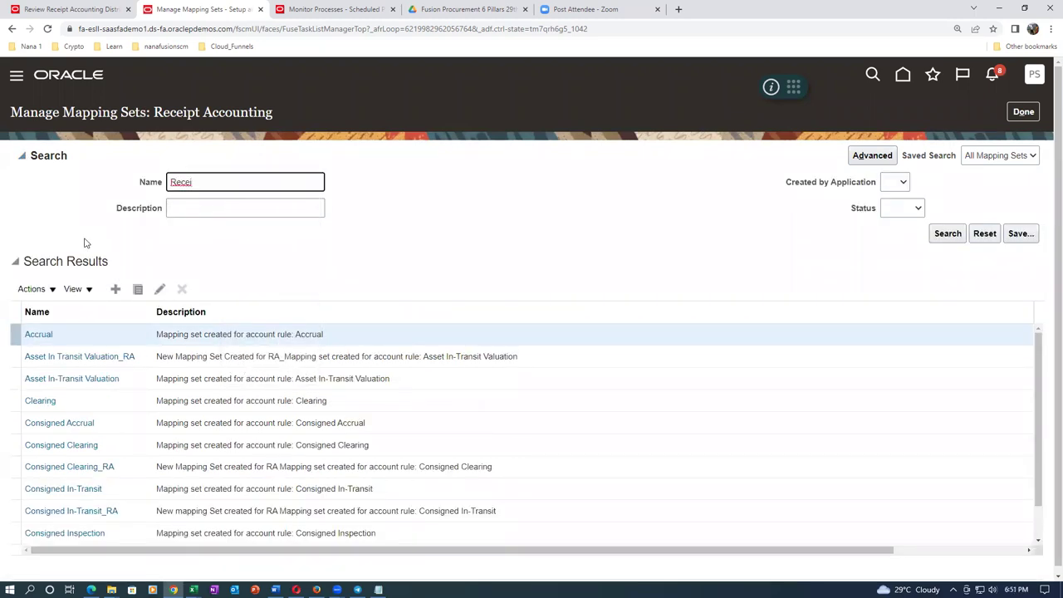
type("ving")
key("Return")
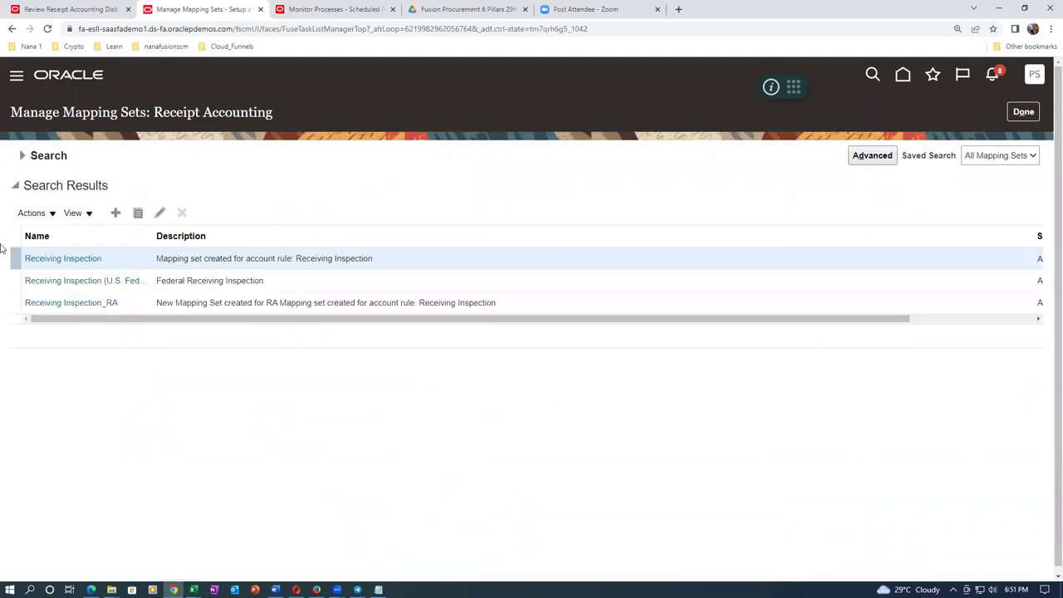
Open the Receiving Inspection mapping set and examine its US Chart of Accounts mappings.
left_click(53, 260)
scroll(361, 204, "down", 2)
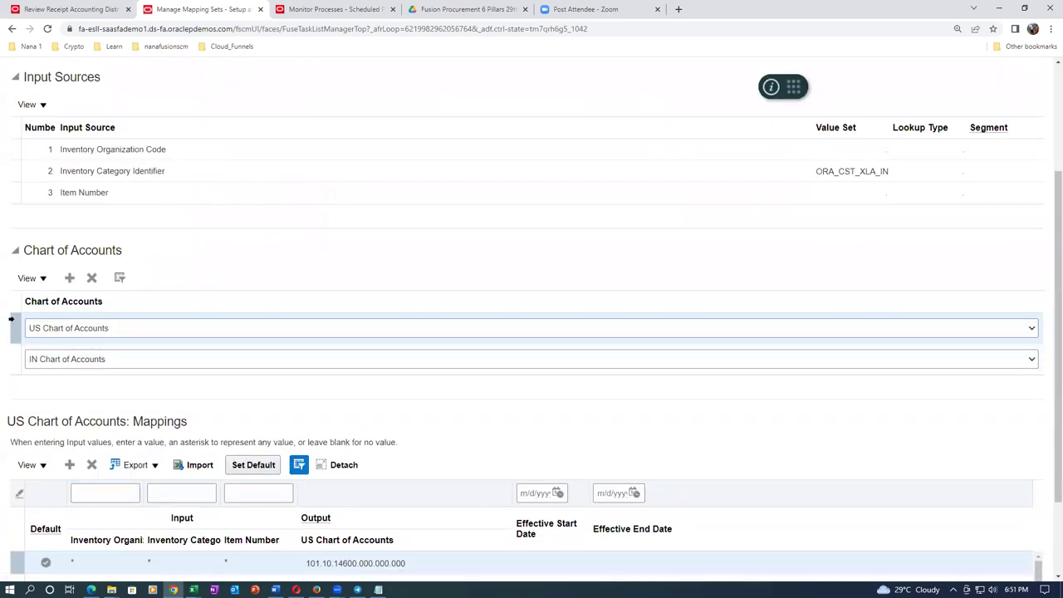
scroll(191, 475, "down", 2)
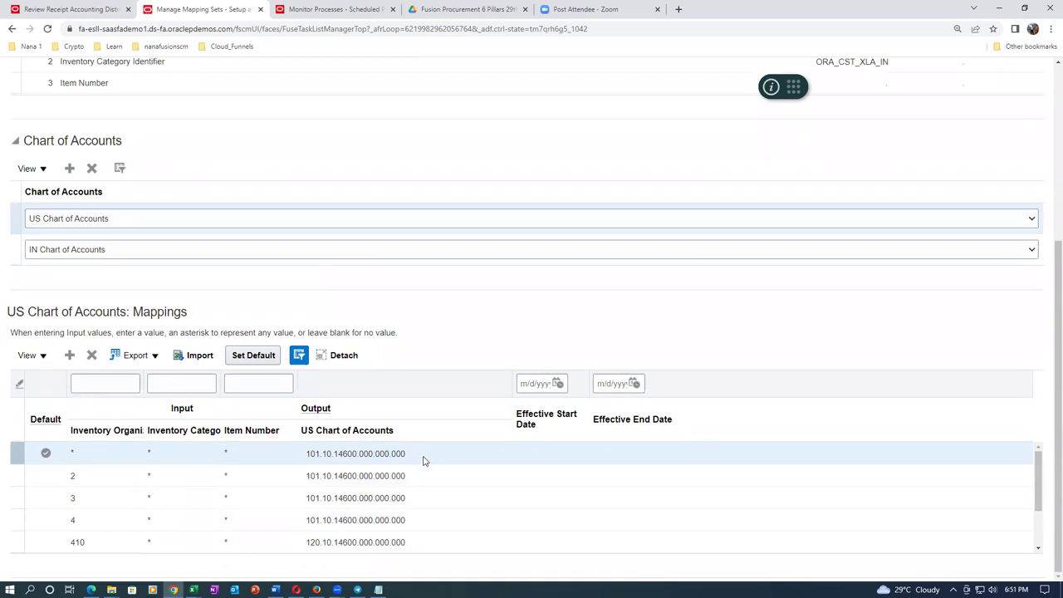
Switch to the P_to_P_Process workbook in Excel and examine the receiving inspection and accrual accounts and the credit amount in rows 10 and 11.
key("alt+Tab")
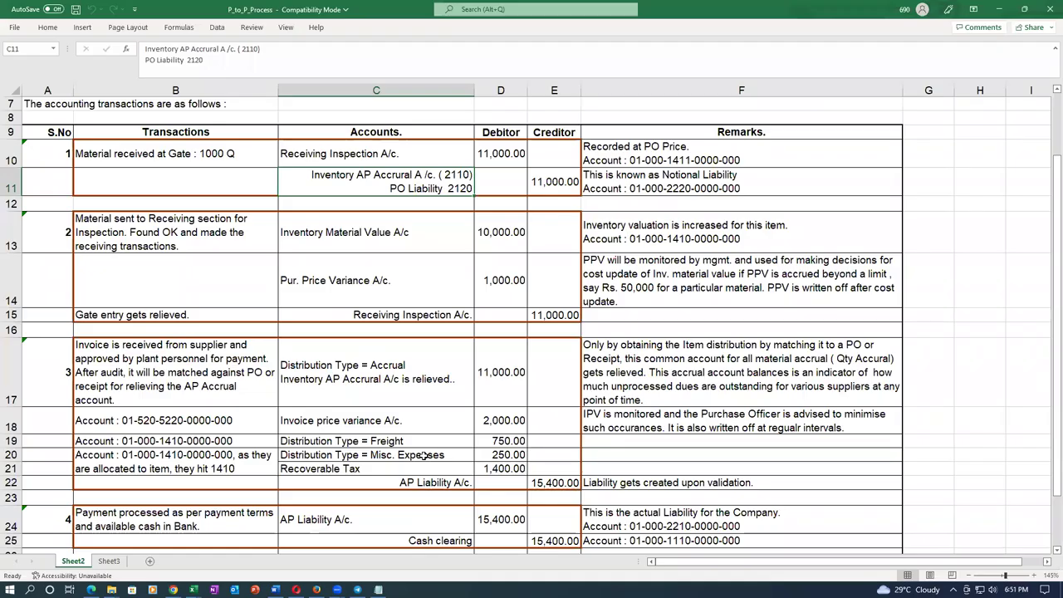
left_click(356, 158)
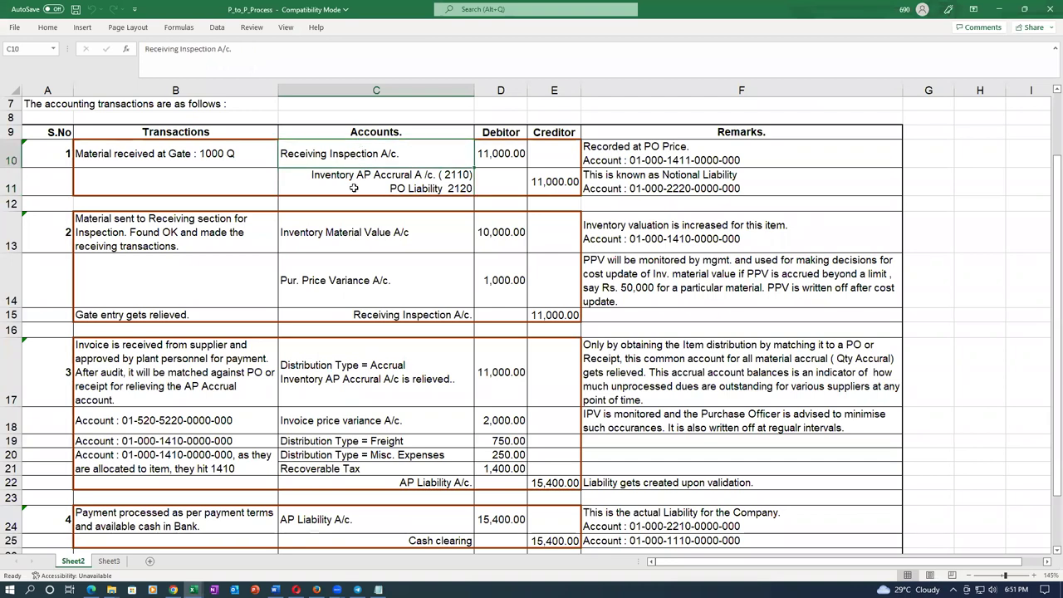
left_click(355, 184)
left_click(554, 179)
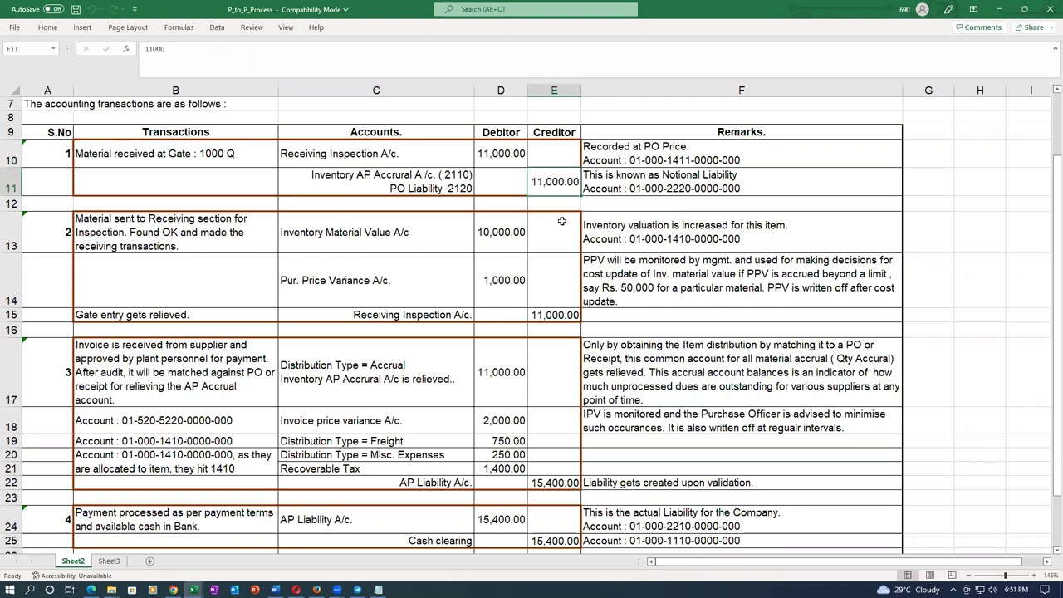
Return to Oracle Fusion's Review Receipt Accounting Distributions page in the browser and open the Create Accounting process from its tasks.
key("alt+Tab")
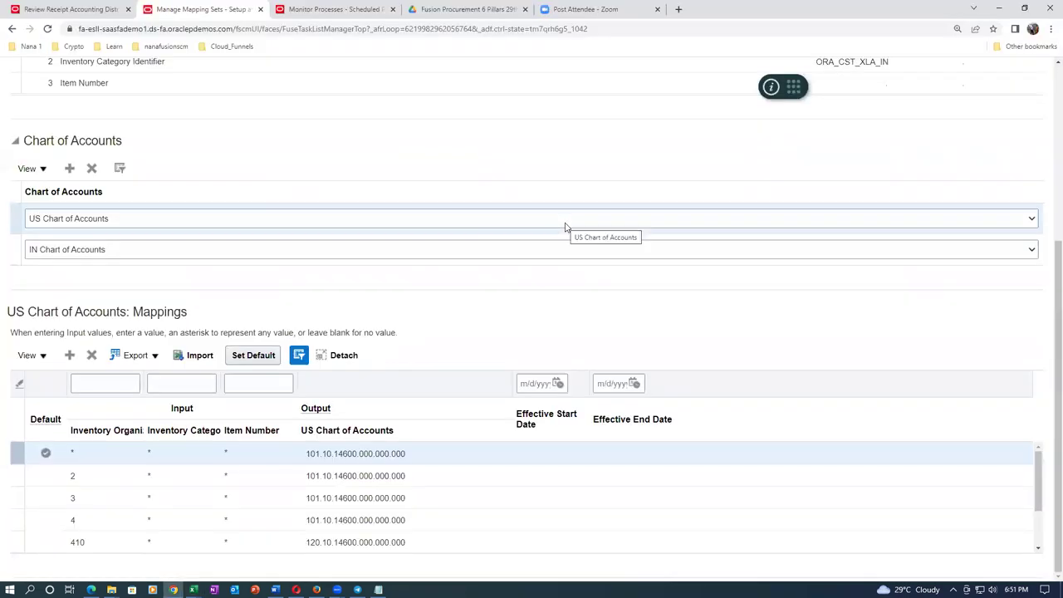
left_click(39, 12)
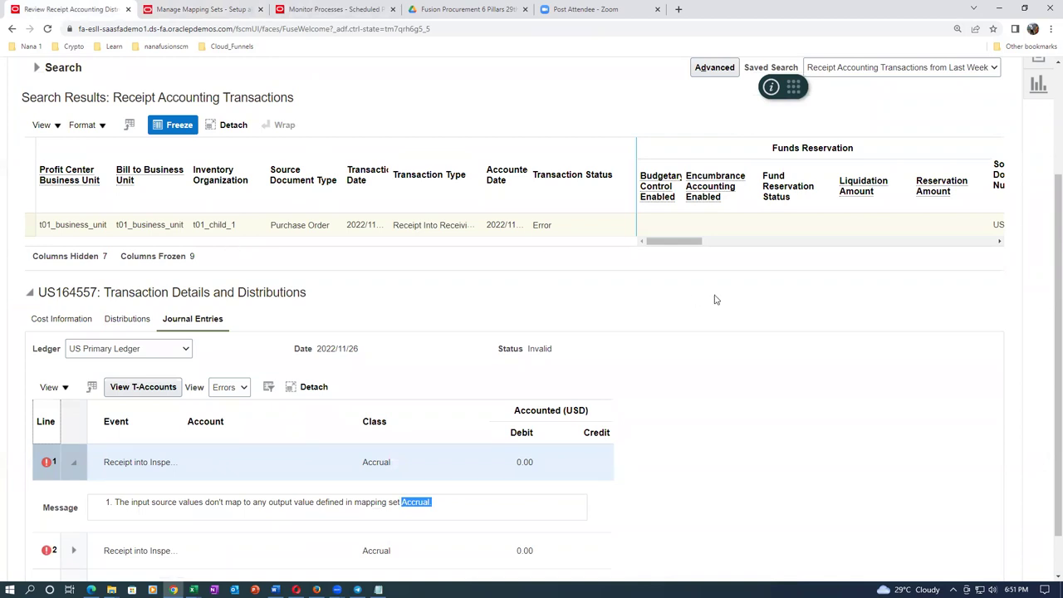
scroll(717, 300, "up", 2)
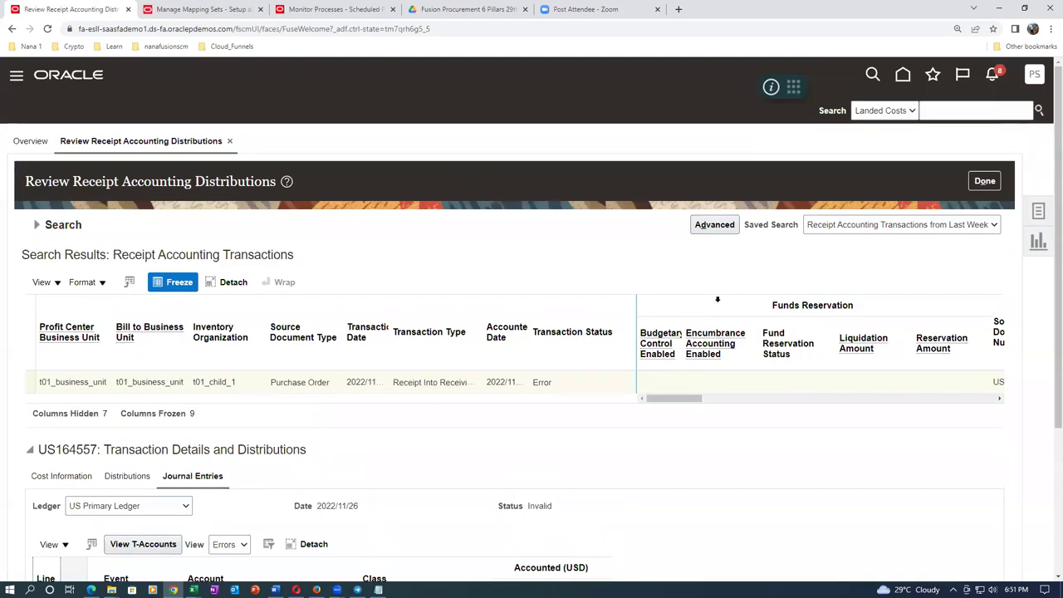
left_click(1037, 210)
left_click(941, 300)
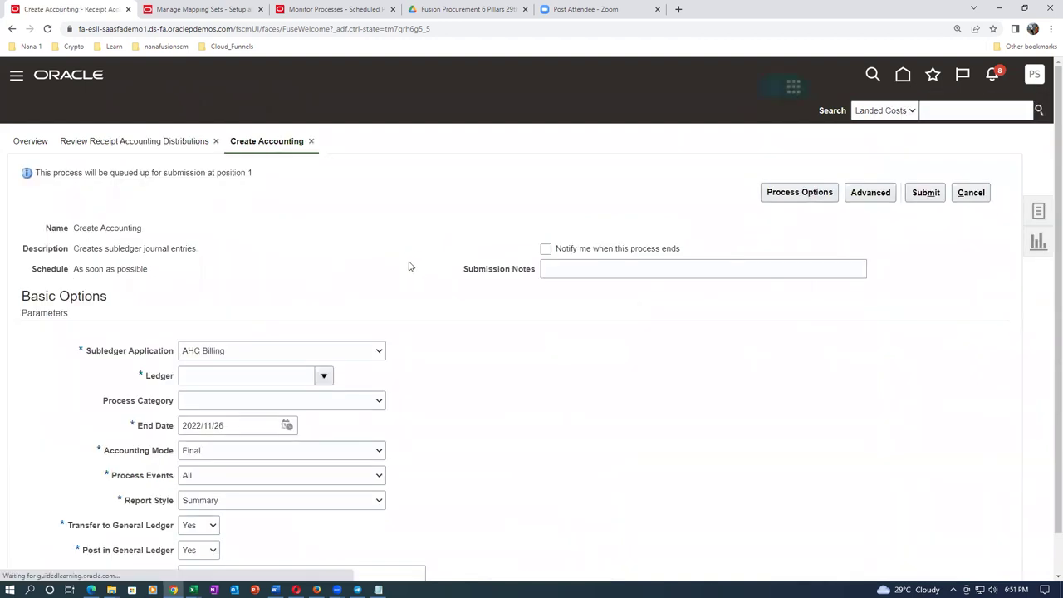
Set the Create Accounting process's subledger application to Receipt Accounting and its ledger to US Primary Ledger.
scroll(411, 266, "down", 1)
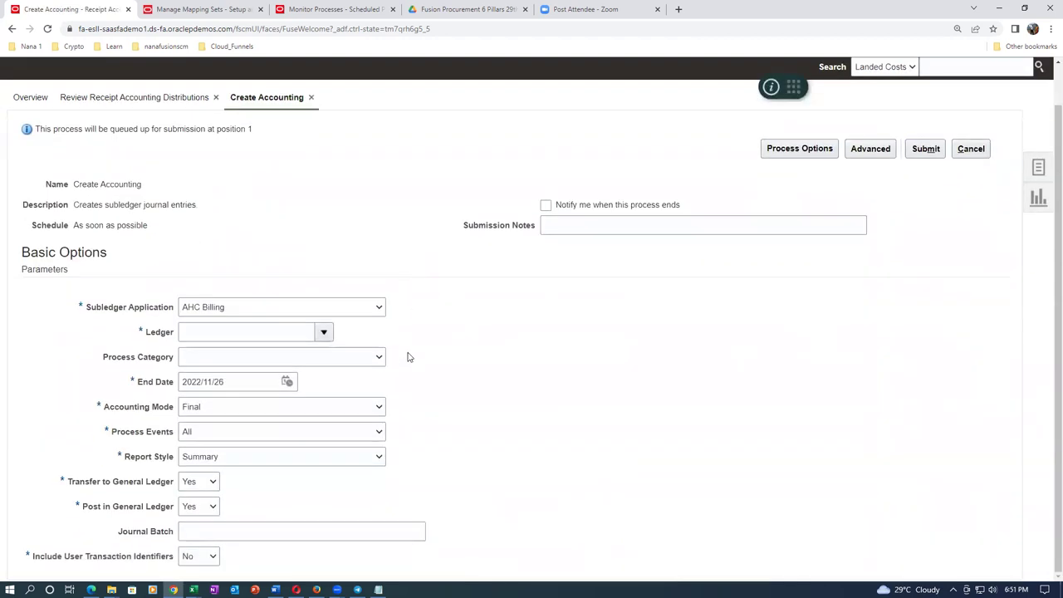
left_click(235, 309)
scroll(257, 502, "down", 3)
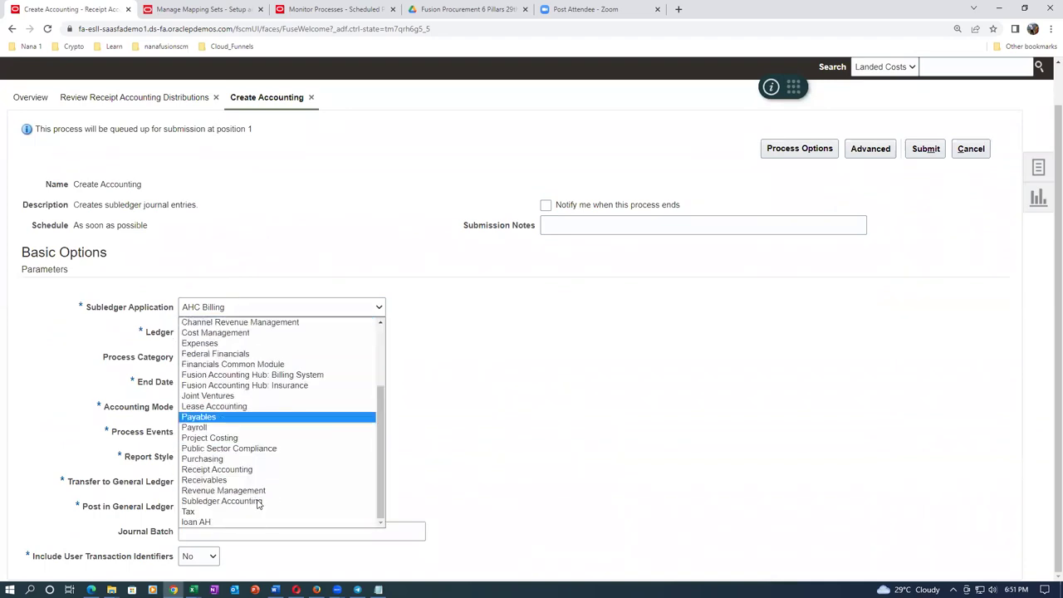
left_click(252, 469)
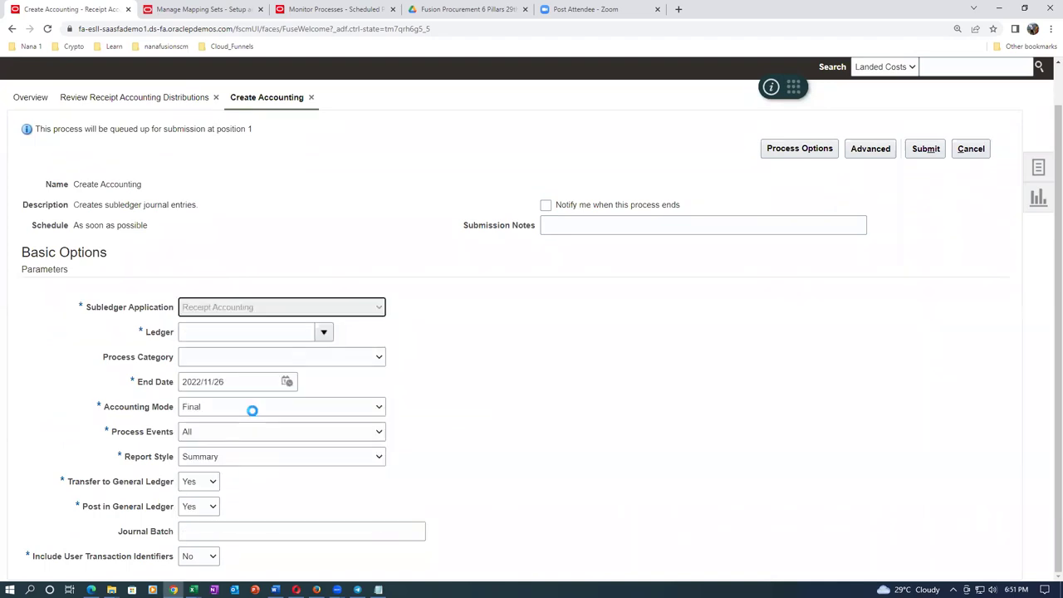
left_click(215, 339)
type("US P")
key("Tab")
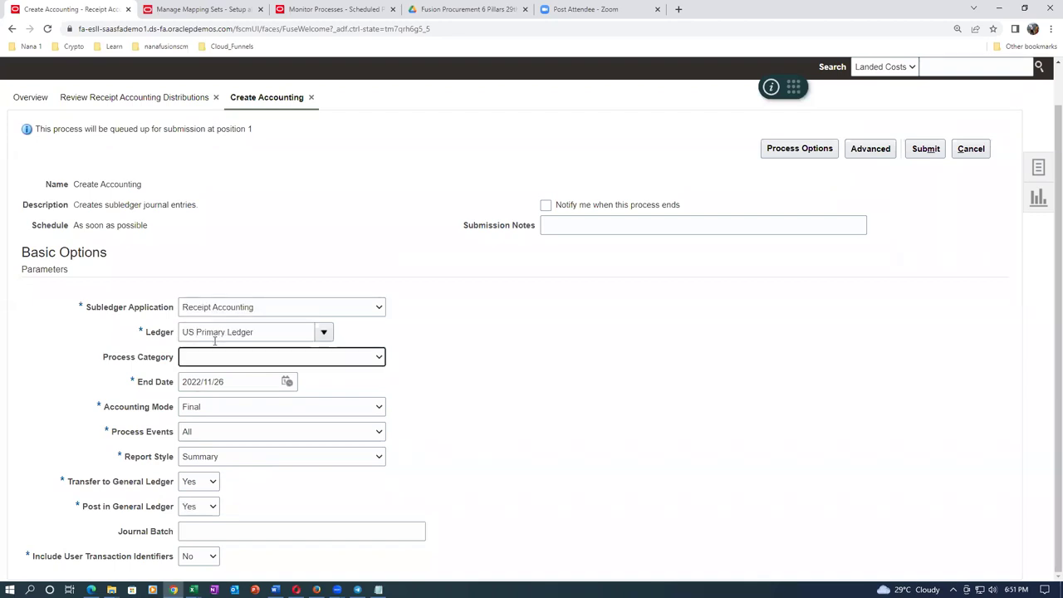
Set the report style to Detail, submit the Create Accounting process and acknowledge the confirmation.
left_click(222, 460)
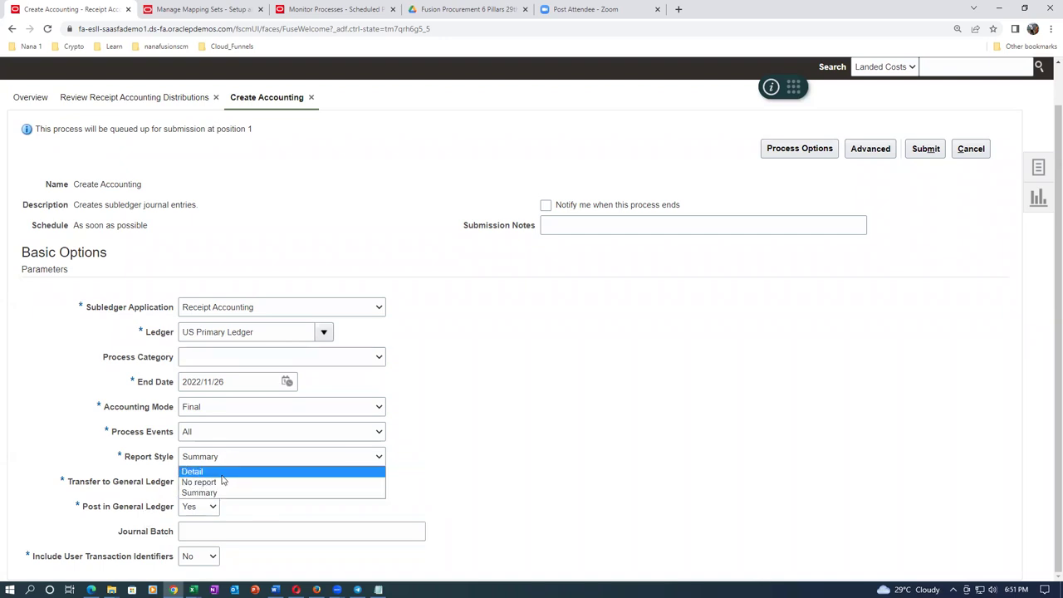
left_click(222, 475)
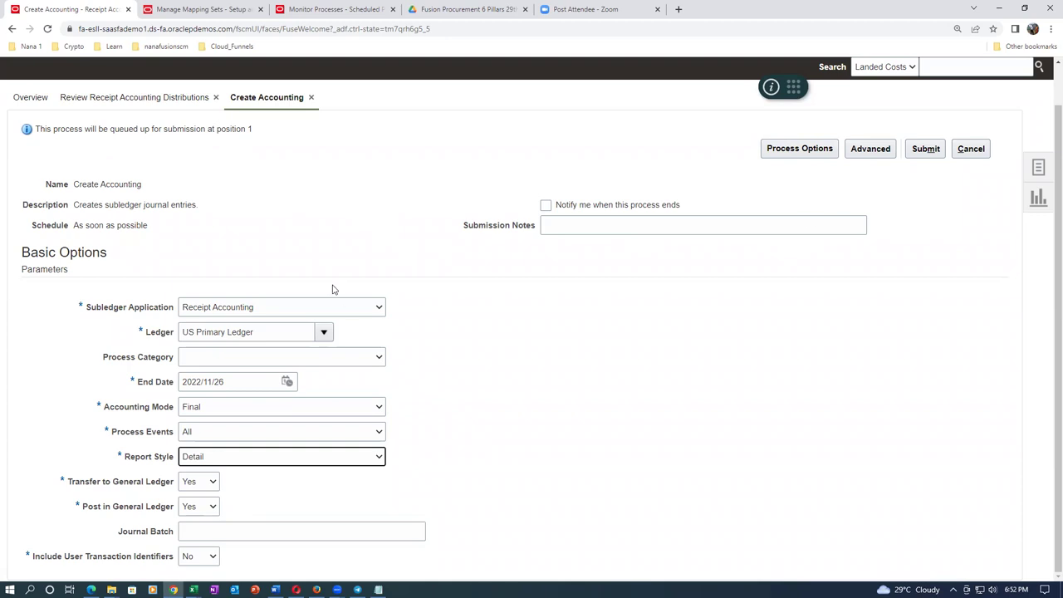
left_click(938, 148)
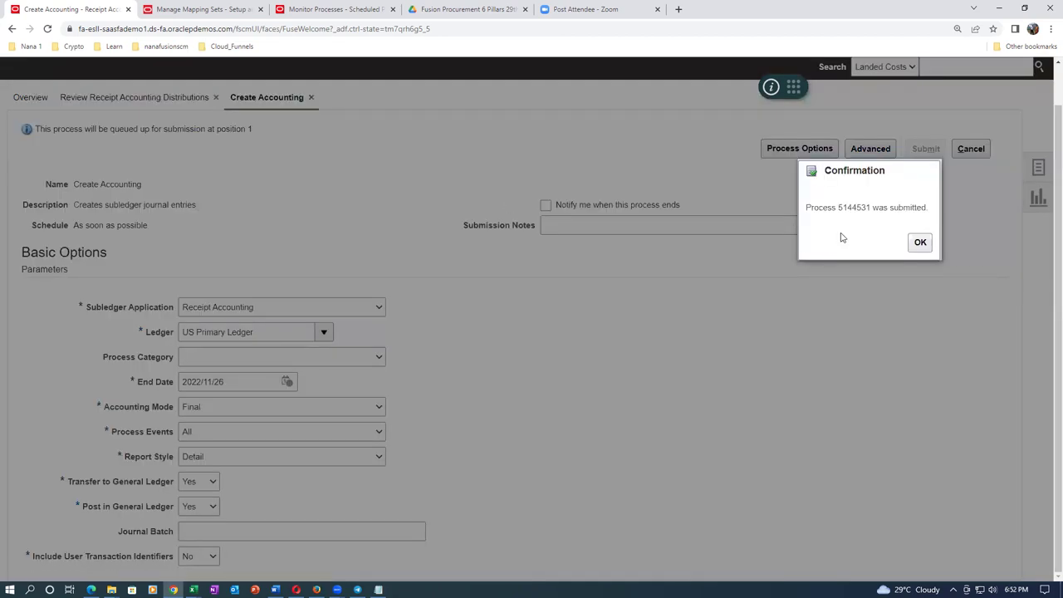
left_click(919, 242)
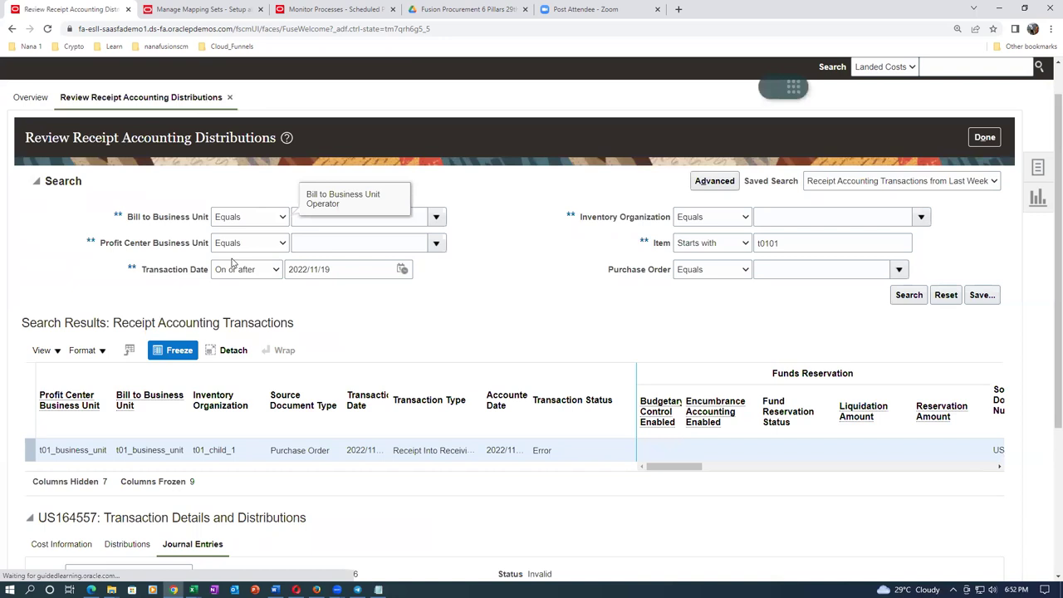
Go to the Scheduled Processes overview and refresh the list to check the status of the submitted Create Accounting process.
left_click(349, 9)
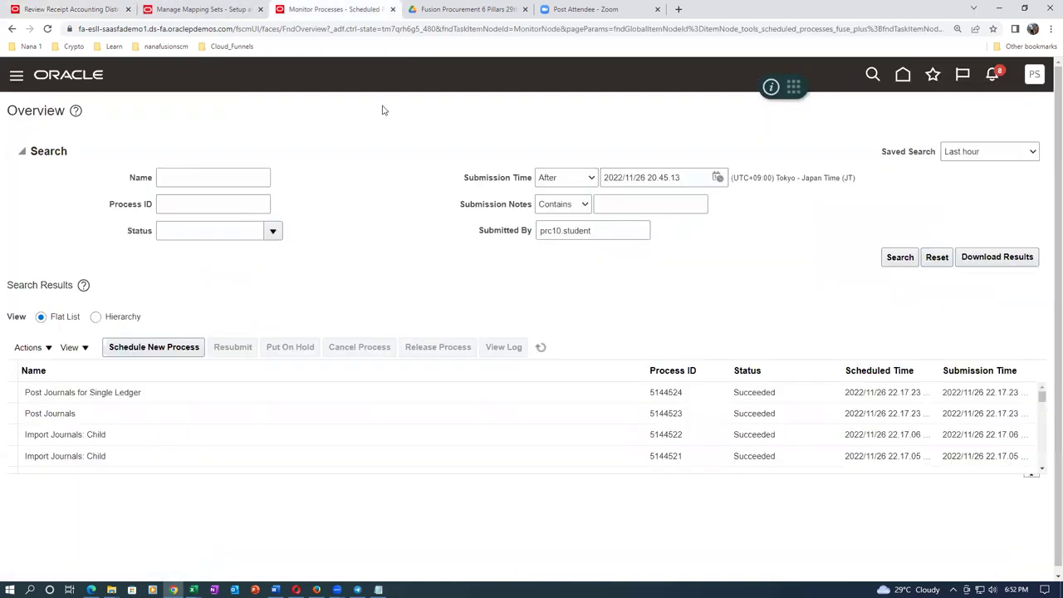
left_click(541, 348)
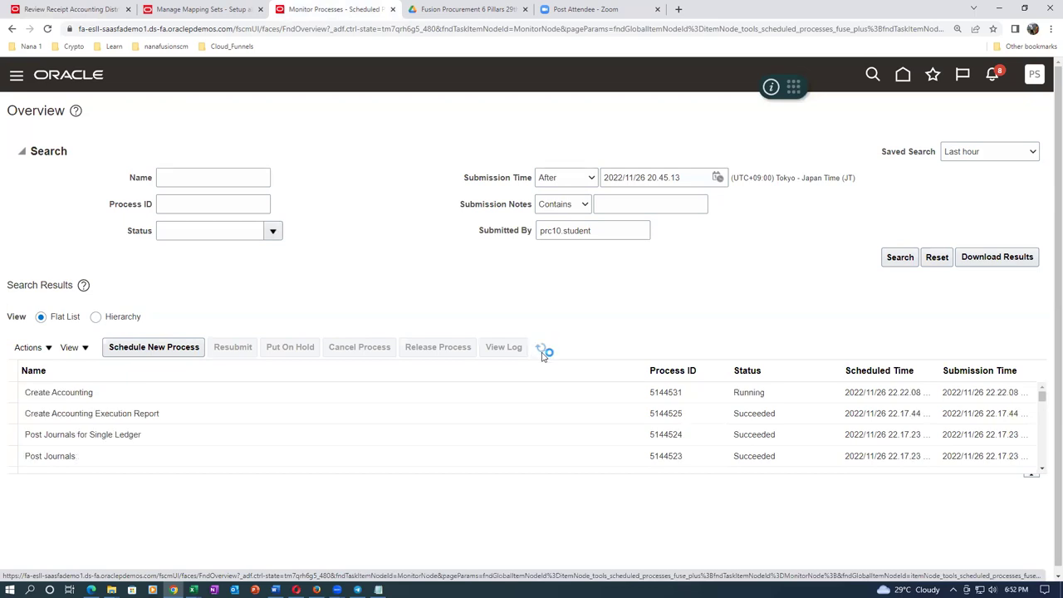
left_click(540, 351)
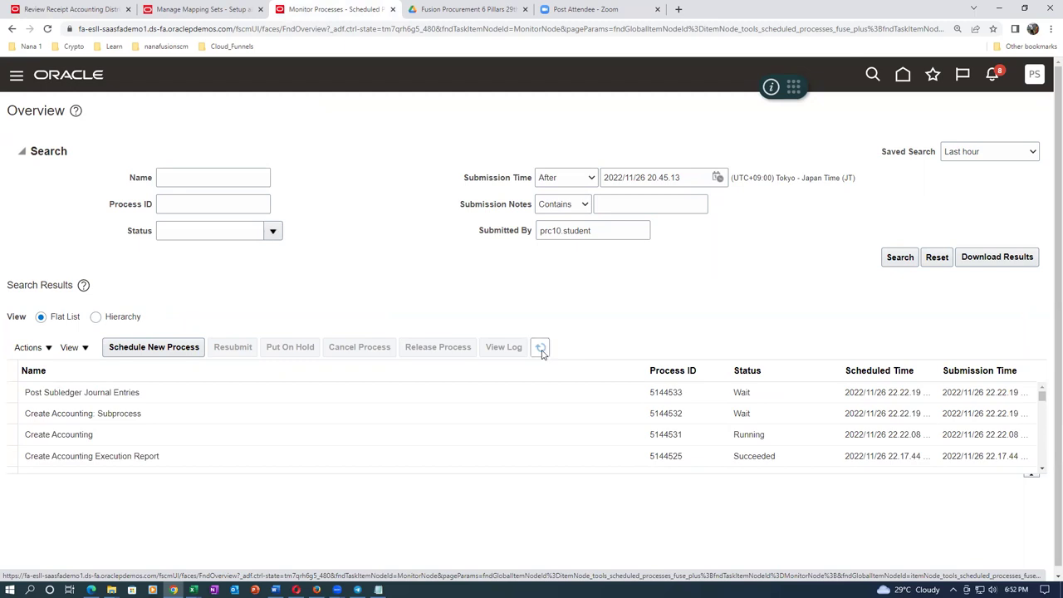
left_click(543, 352)
left_click(541, 350)
Switch to the P_to_P_Process workbook in Excel and review the material receipt entry's receiving inspection and accrual accounts in rows 10 and 11.
key("alt+Tab")
left_click(362, 163)
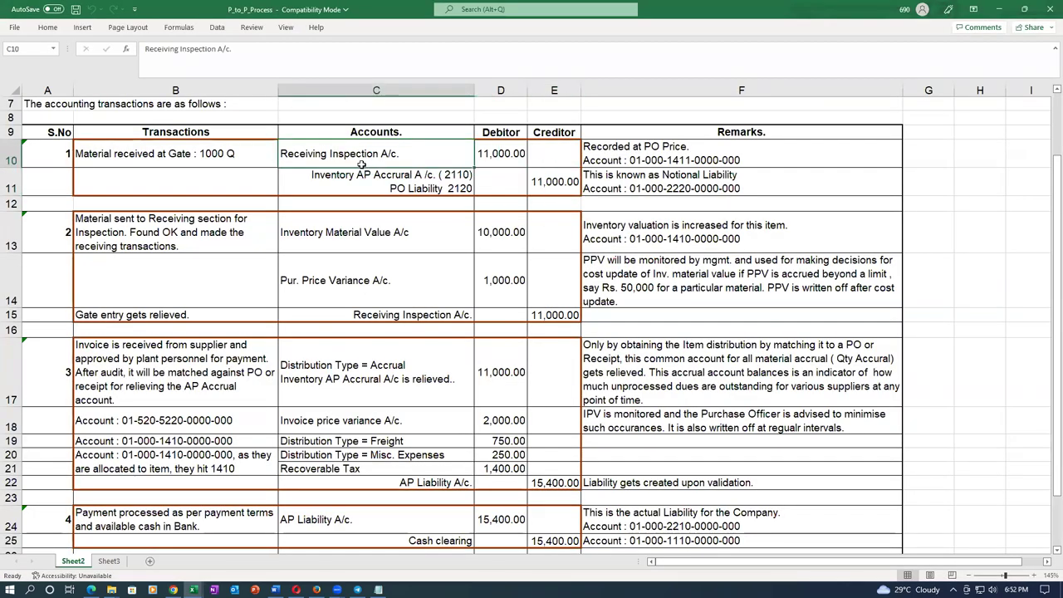
left_click_drag(12, 154, 15, 187)
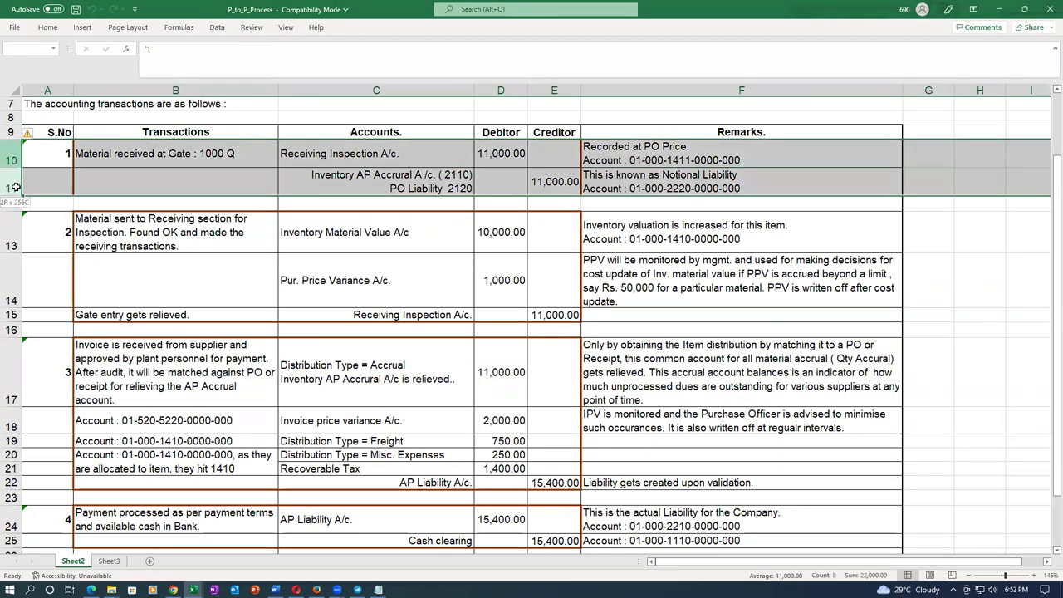
left_click(12, 154)
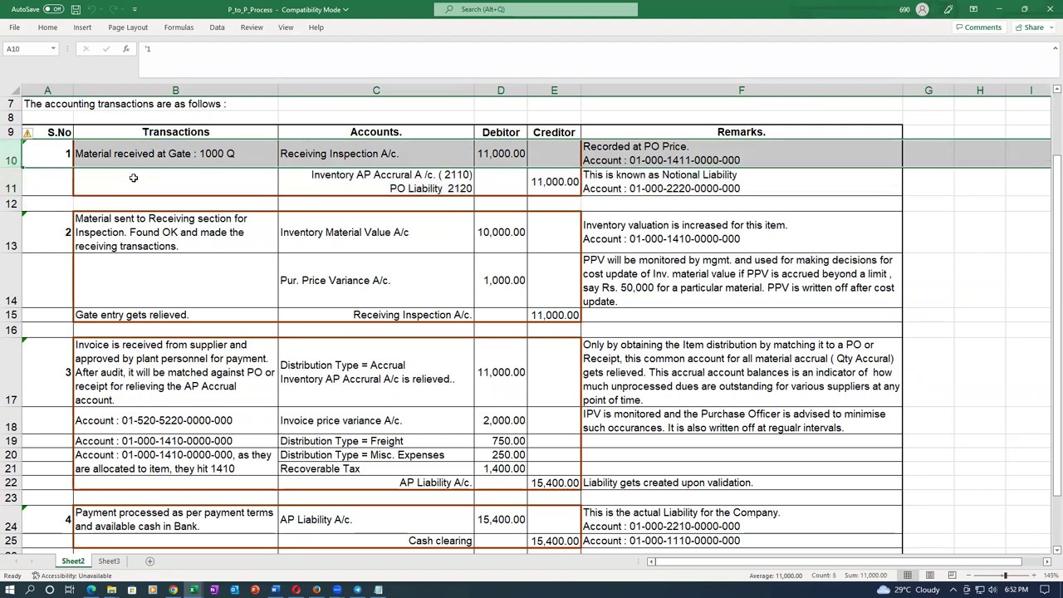
left_click(315, 158)
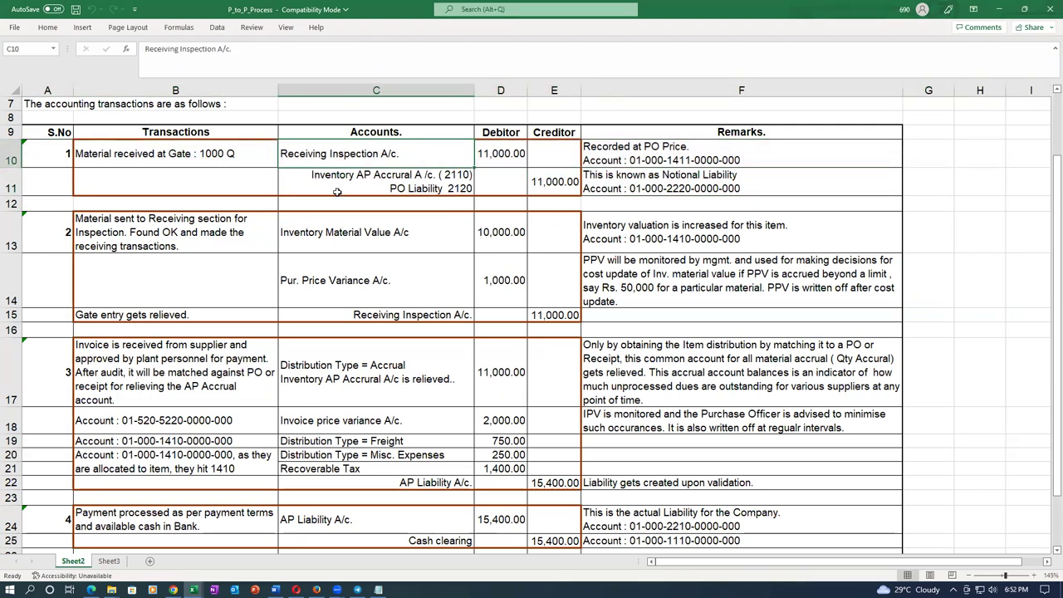
left_click(337, 192)
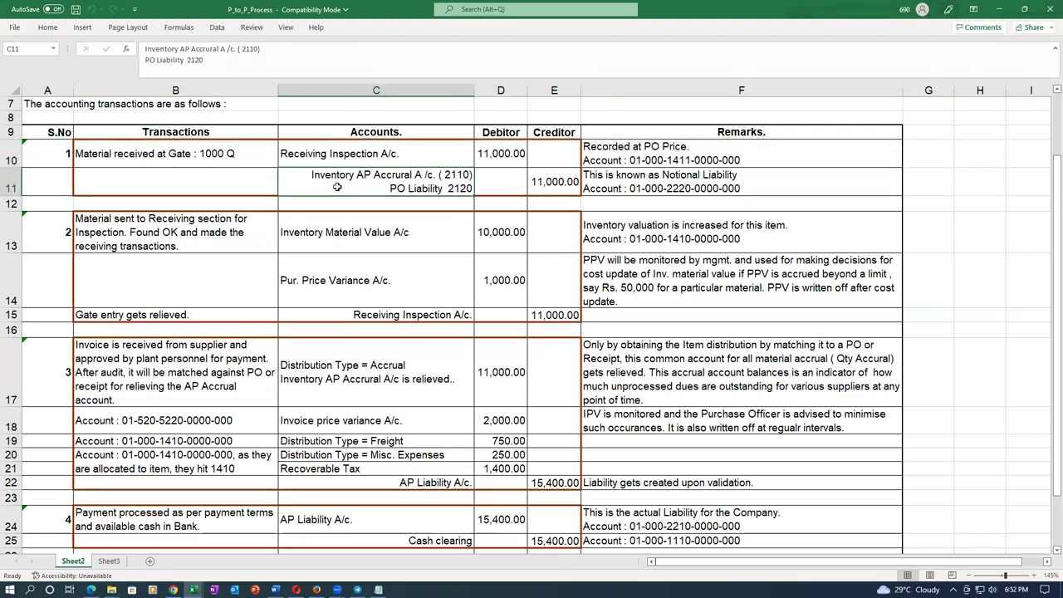
left_click(407, 158)
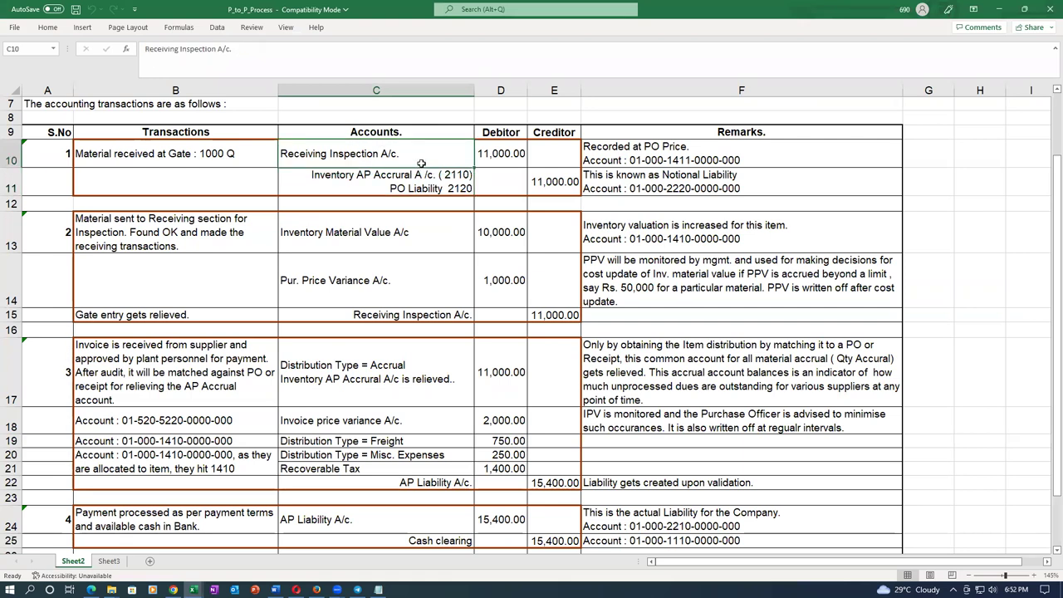
Return to Oracle Fusion's Scheduled Processes in the browser and keep refreshing the list until the journal import and posting processes finish.
key("alt+Tab")
left_click(541, 349)
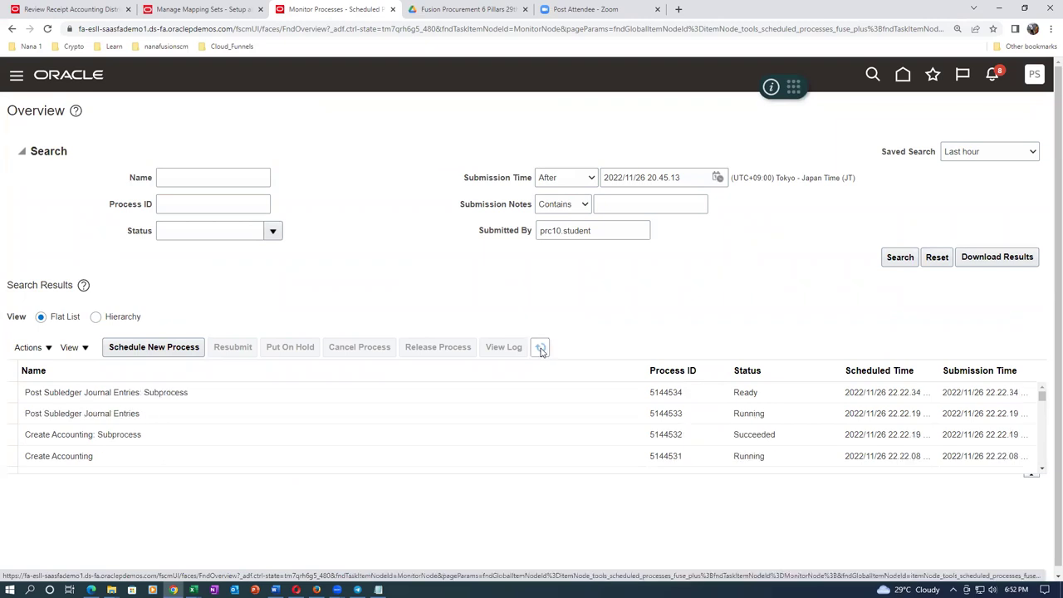
left_click(540, 348)
left_click(540, 348)
left_click(540, 349)
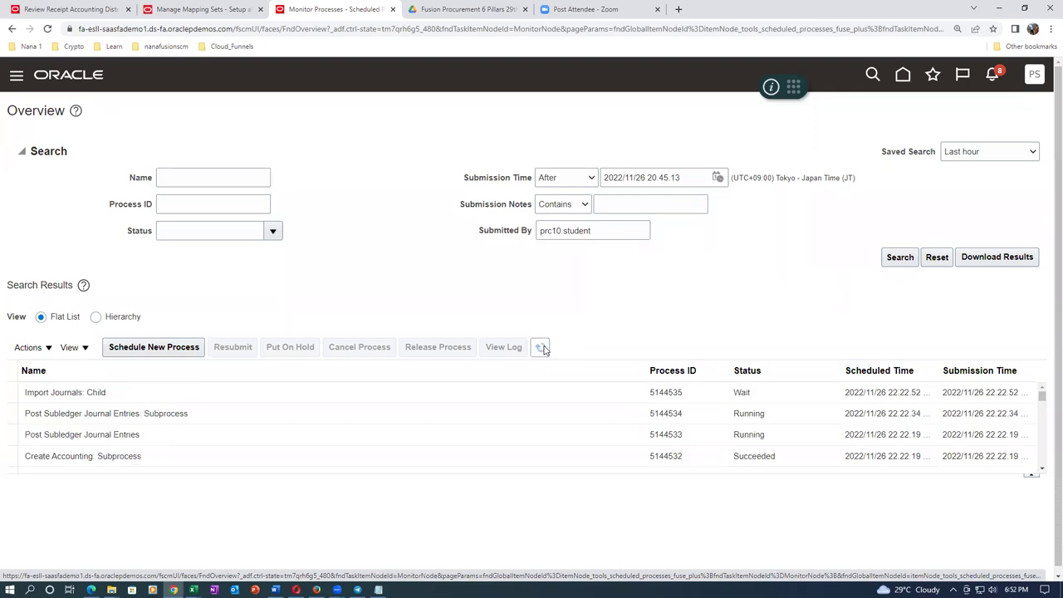
left_click(544, 349)
left_click(545, 349)
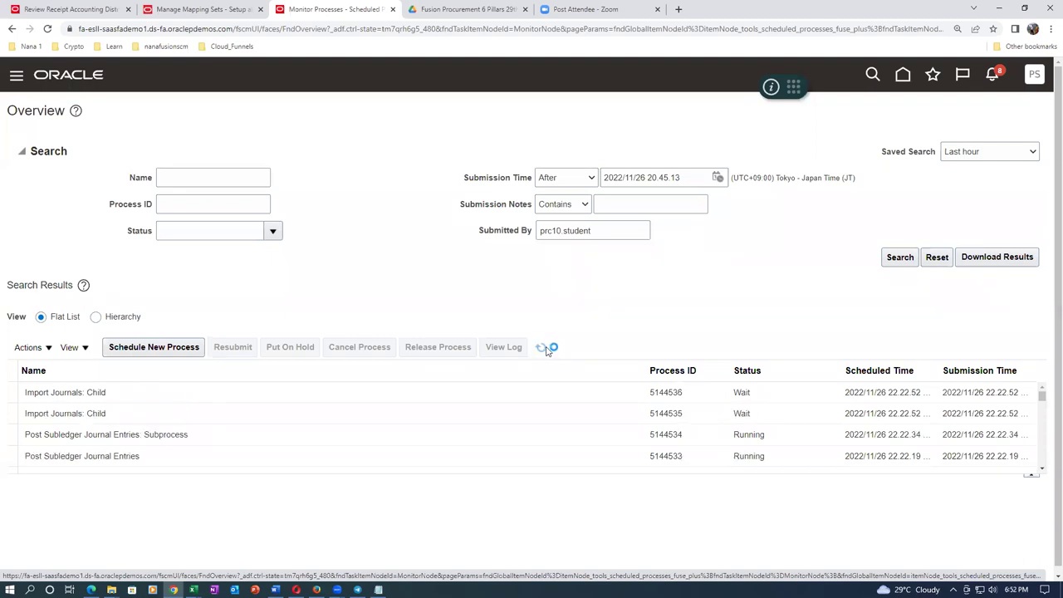
left_click(545, 349)
left_click(545, 349)
left_click(541, 348)
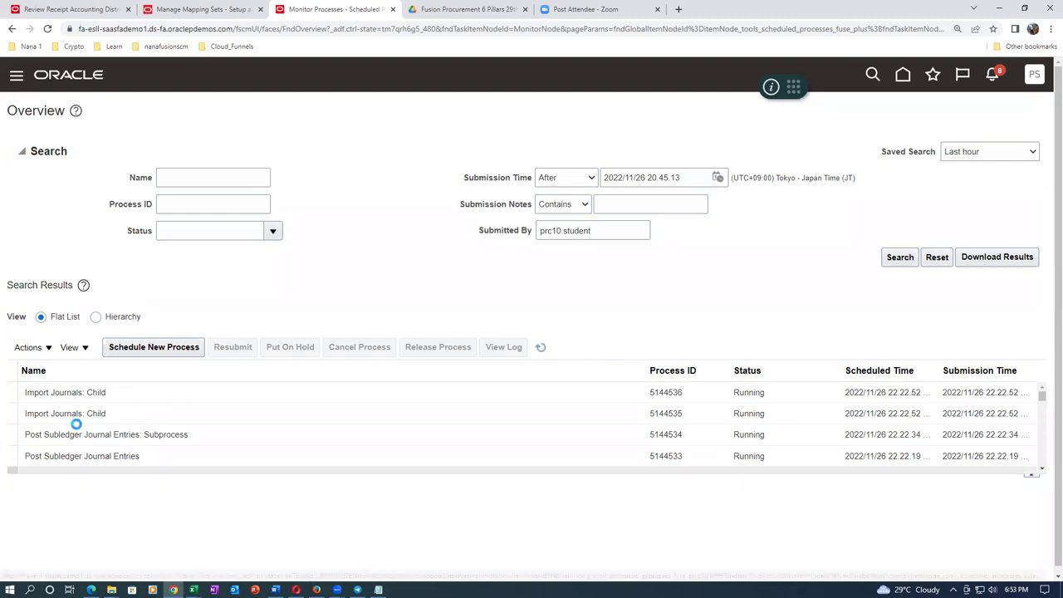
left_click(541, 350)
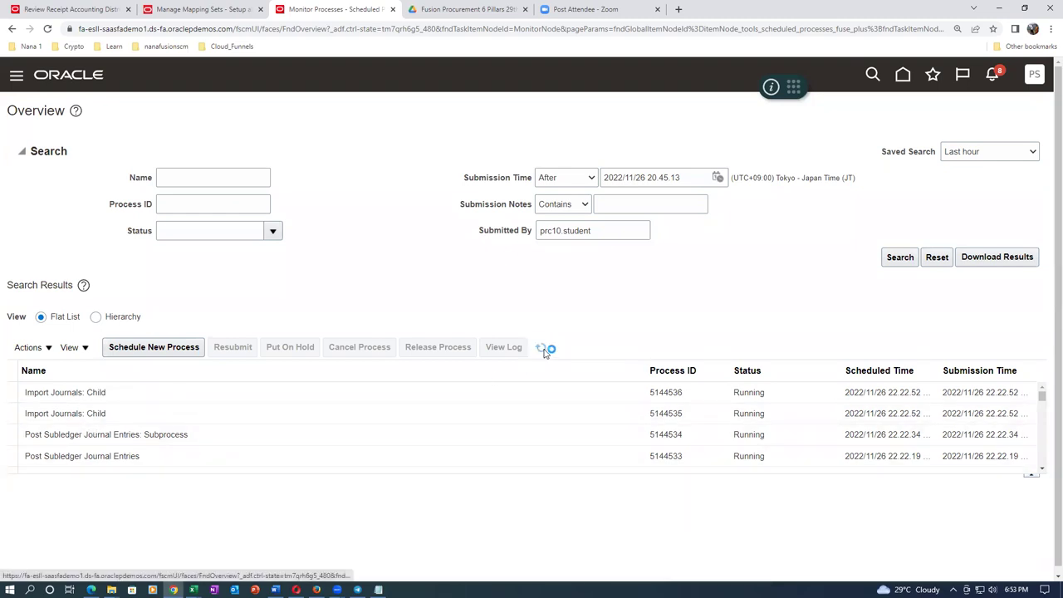
left_click(542, 349)
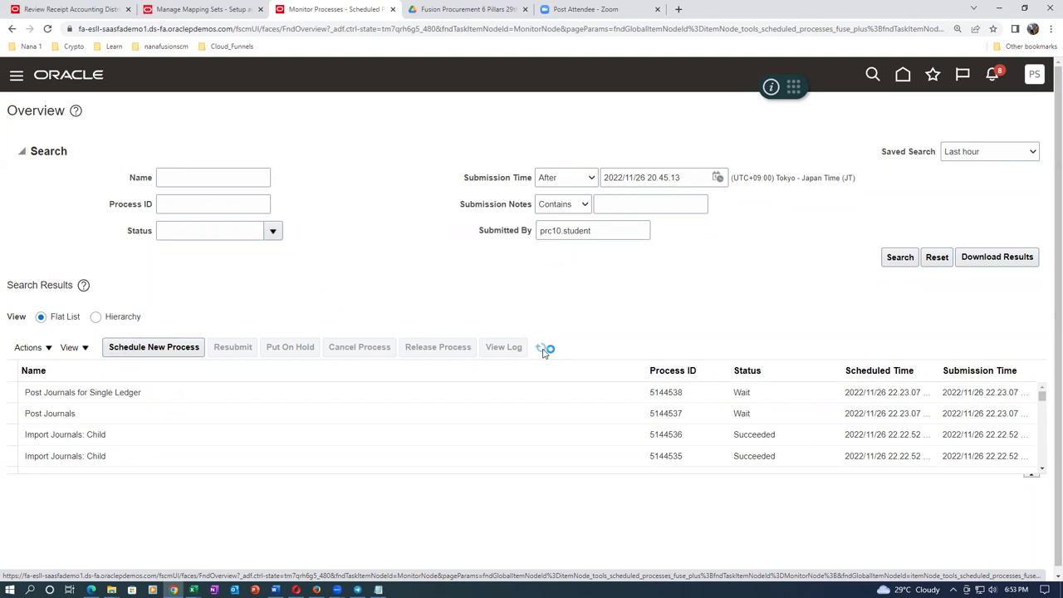
left_click(540, 348)
left_click(540, 348)
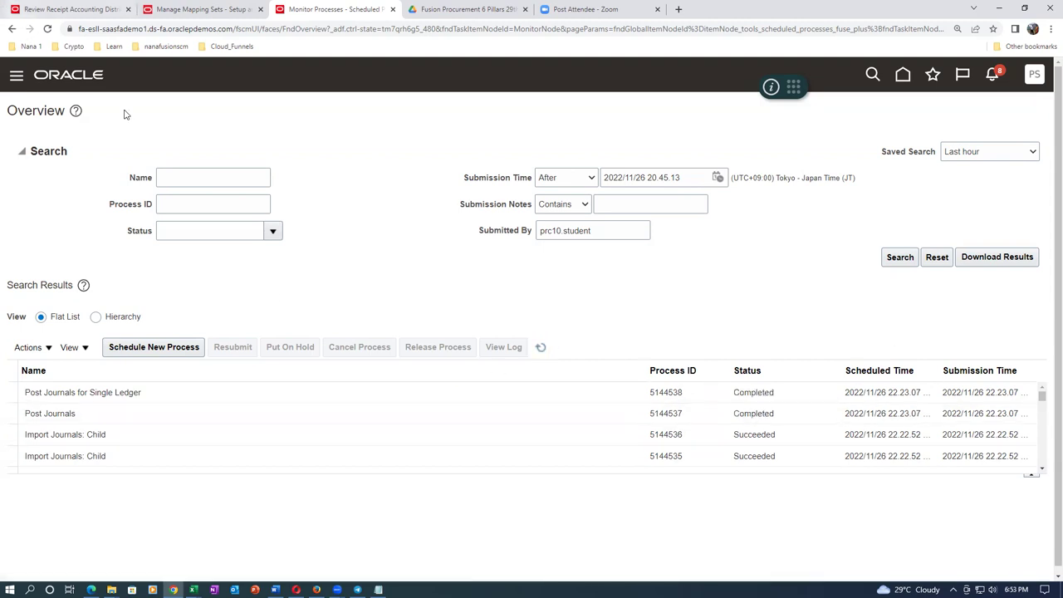
Rerun the receipt accounting distributions search for item t0101 and examine the transaction's status and journal entry lines.
left_click(50, 10)
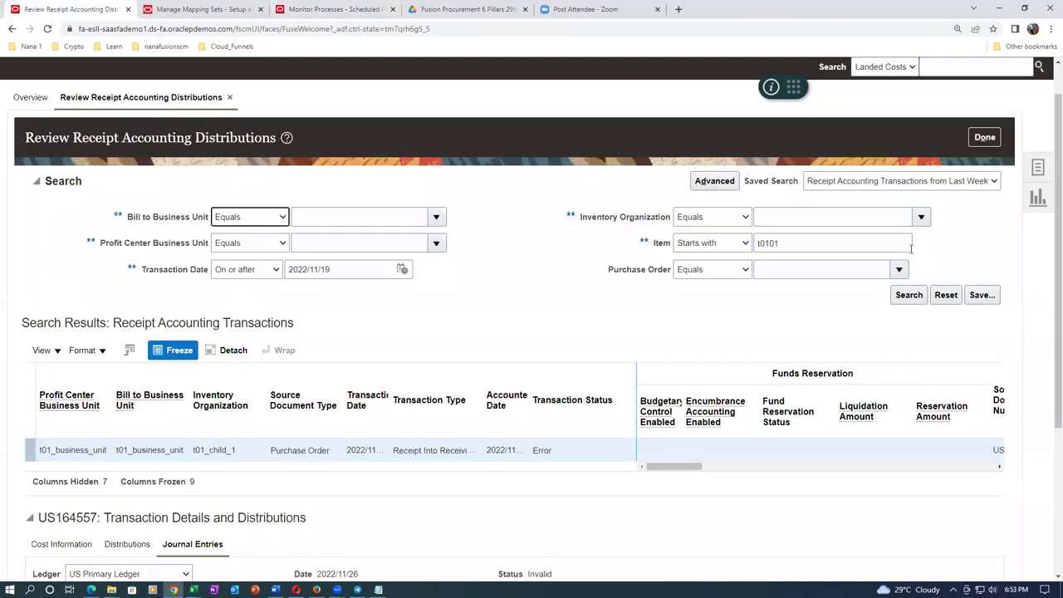
left_click(908, 296)
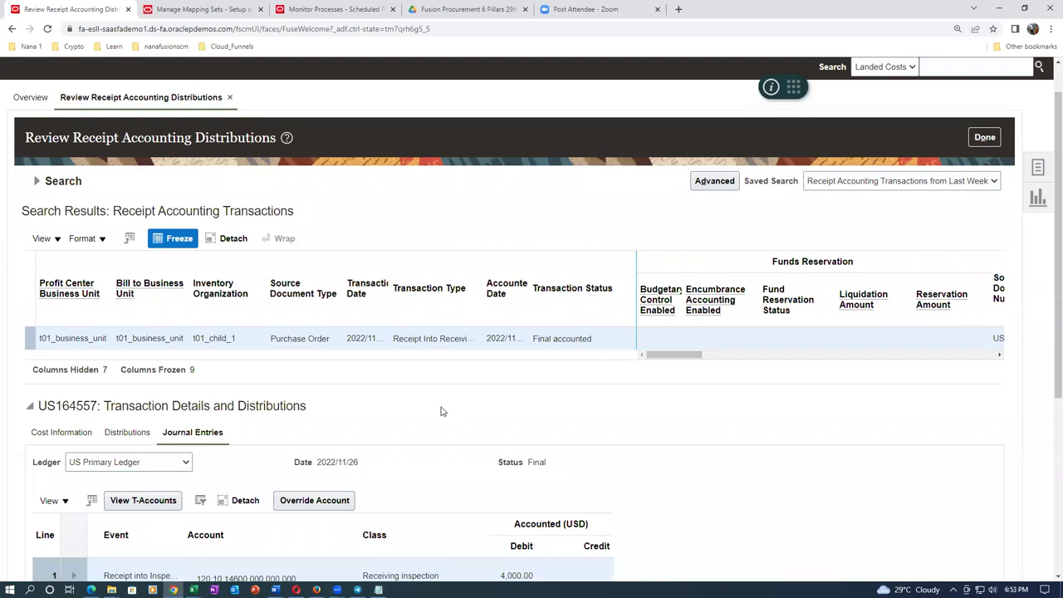
scroll(440, 407, "down", 3)
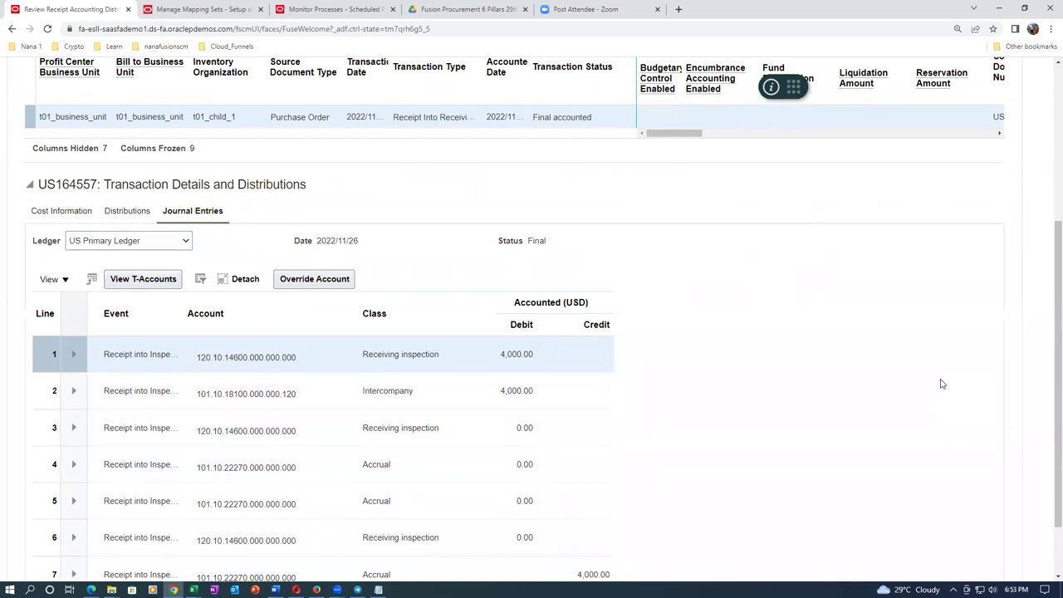
scroll(1046, 309, "down", 2)
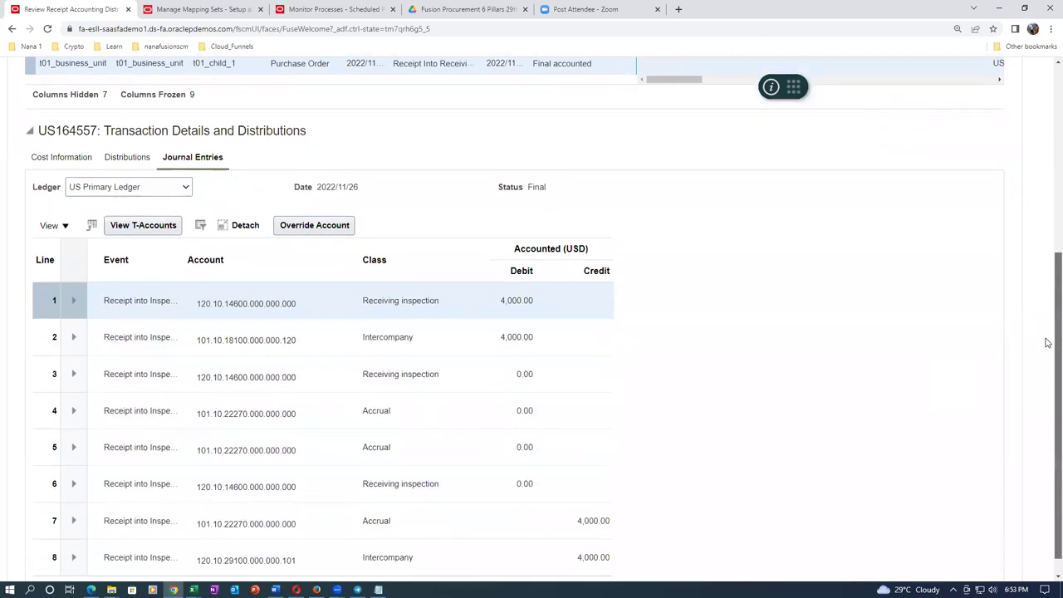
scroll(1047, 342, "down", 1)
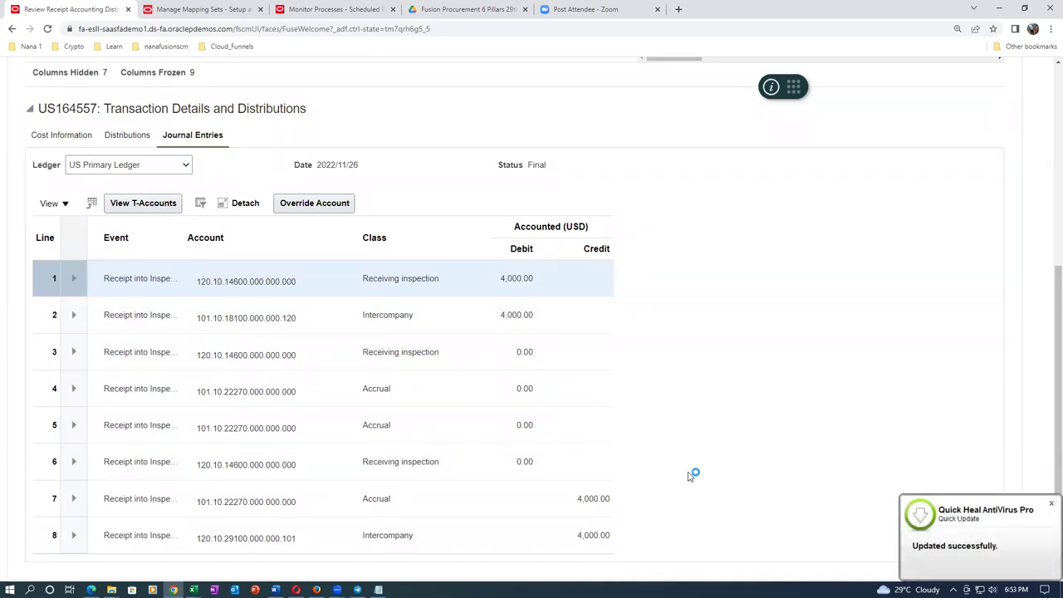
Dismiss the antivirus notification and examine the account segments of the intercompany line 2 in the journal entries.
left_click(1050, 504)
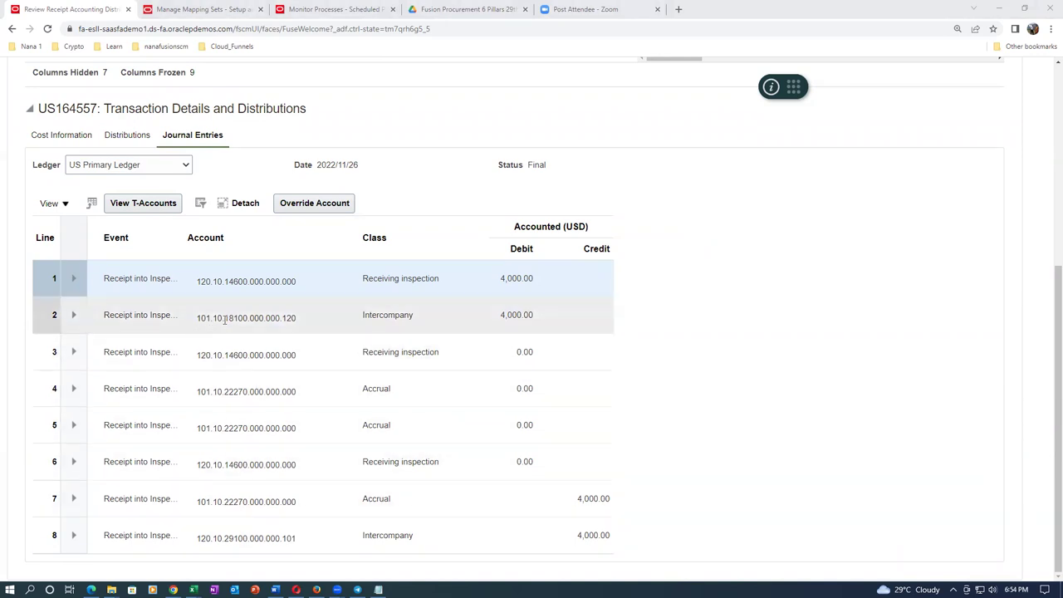
mouse_move(224, 319)
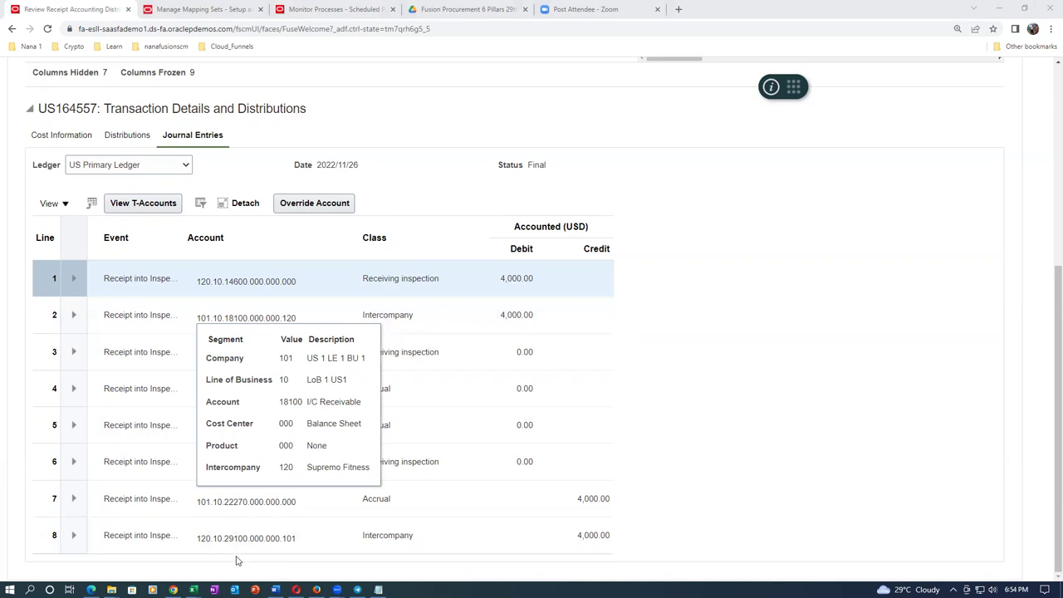
left_click(447, 311)
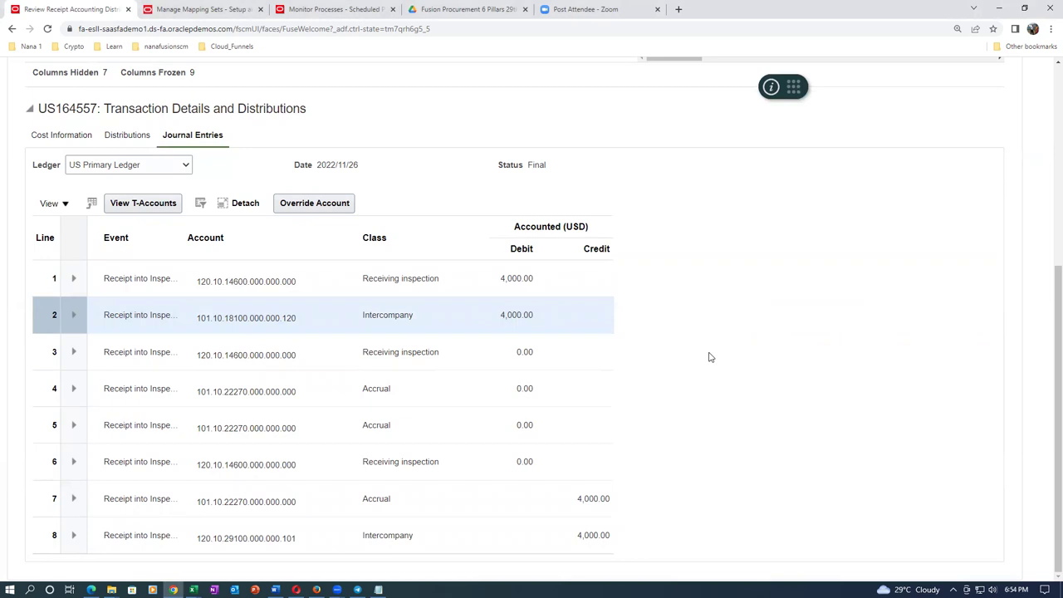
Close Review Receipt Accounting Distributions and go back to the Receiving Inspection mapping set in Manage Mapping Sets.
scroll(708, 358, "up", 2)
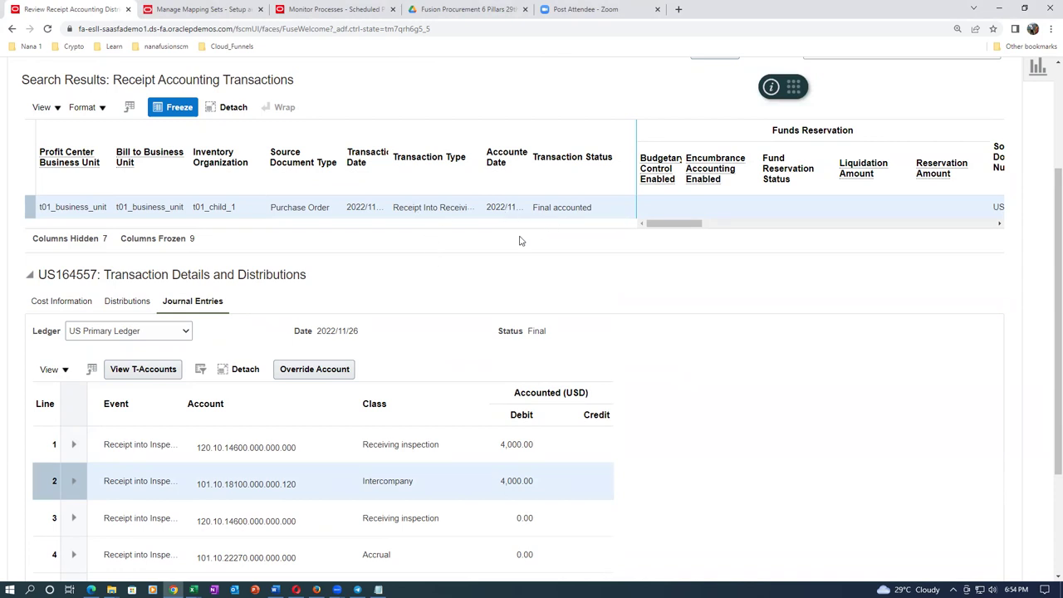
scroll(1000, 176, "up", 2)
left_click(996, 174)
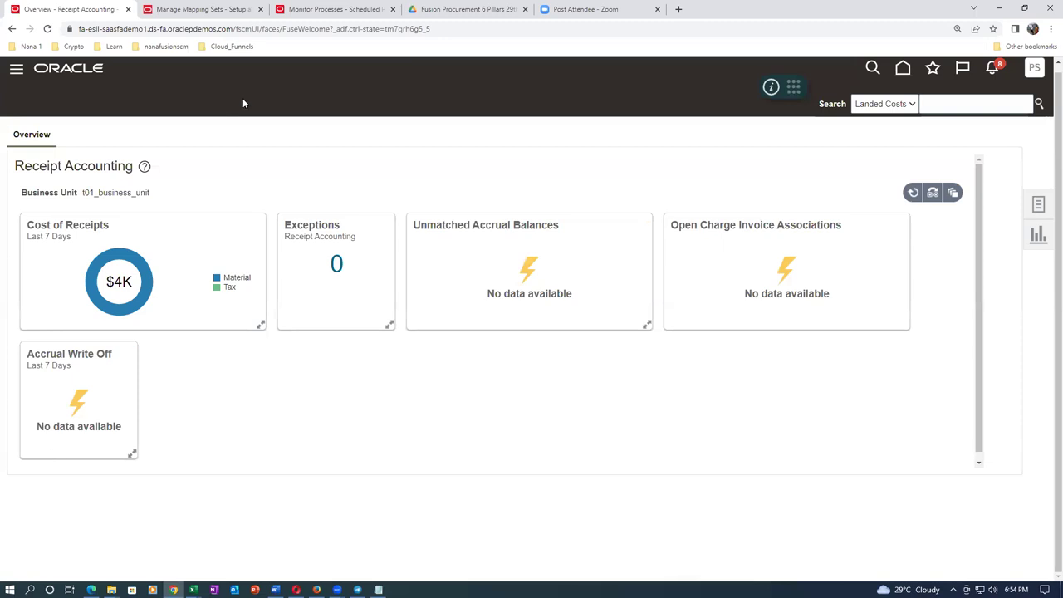
left_click(202, 12)
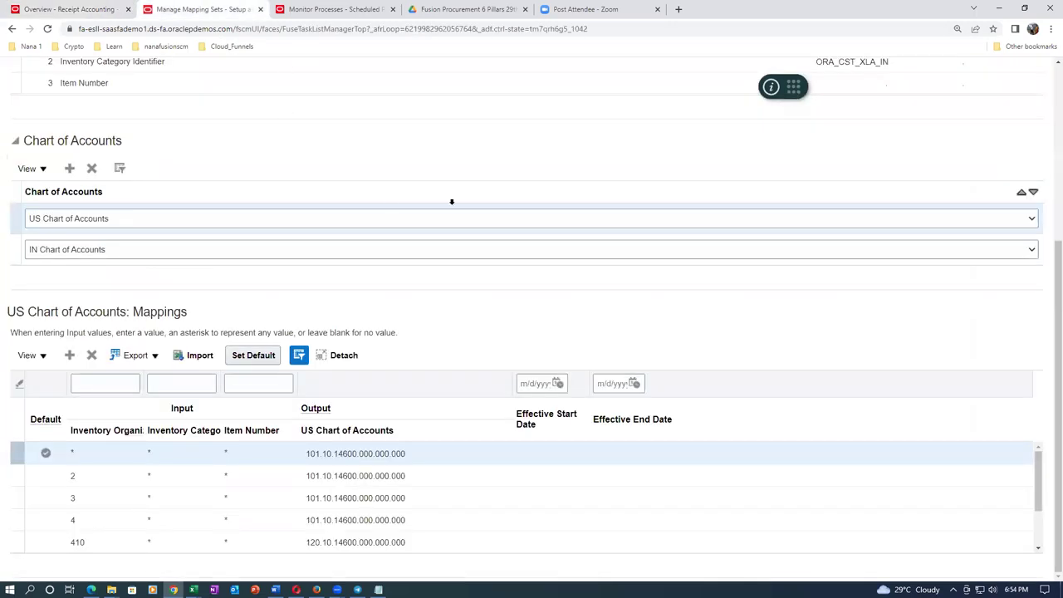
Leave the Receiving Inspection mapping set without saving changes and try to close Manage Mapping Sets.
scroll(456, 207, "up", 4)
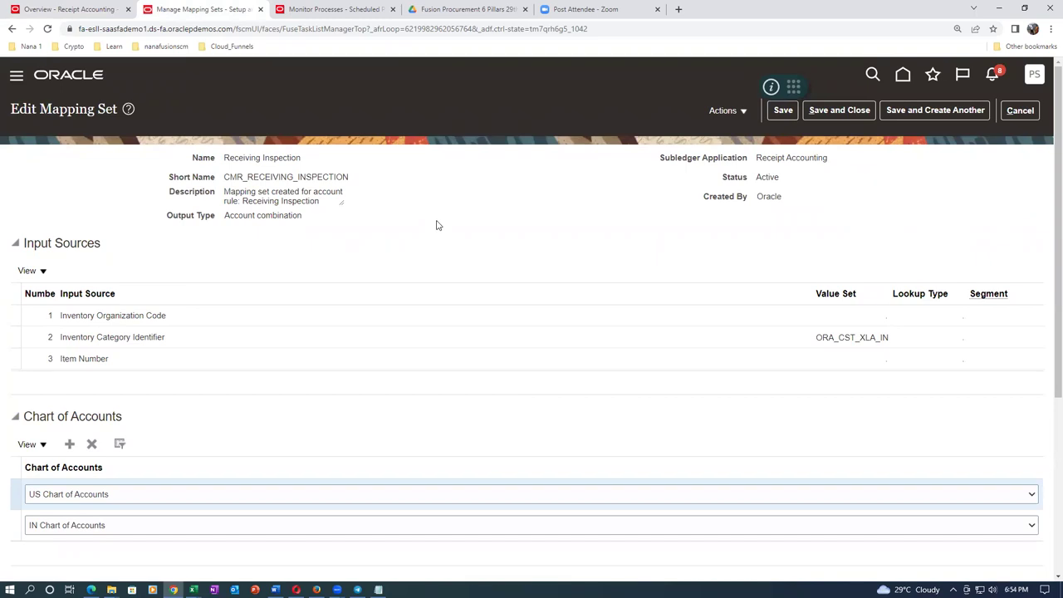
left_click(1036, 112)
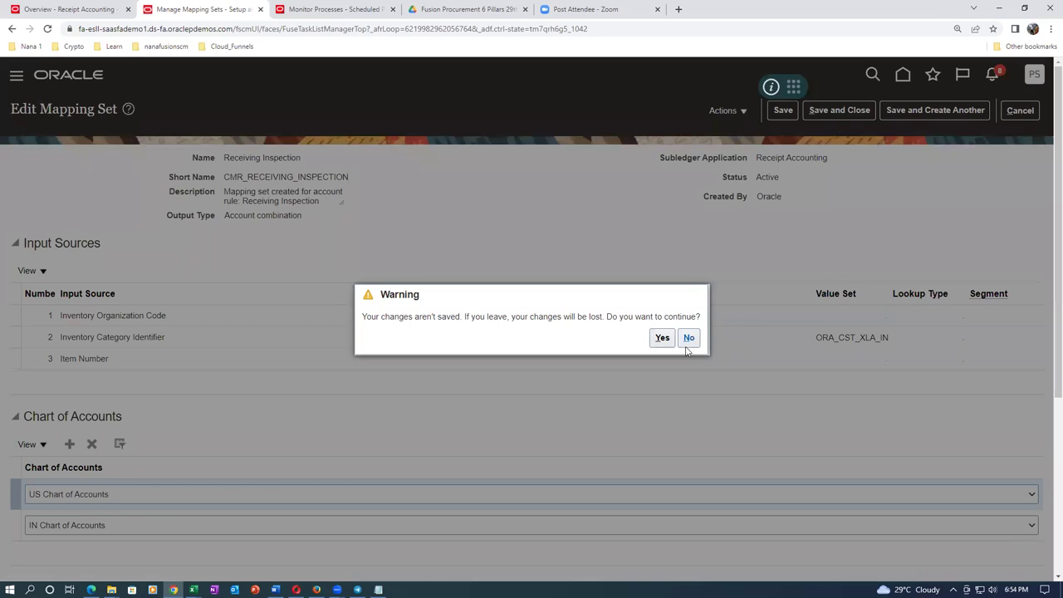
left_click(662, 337)
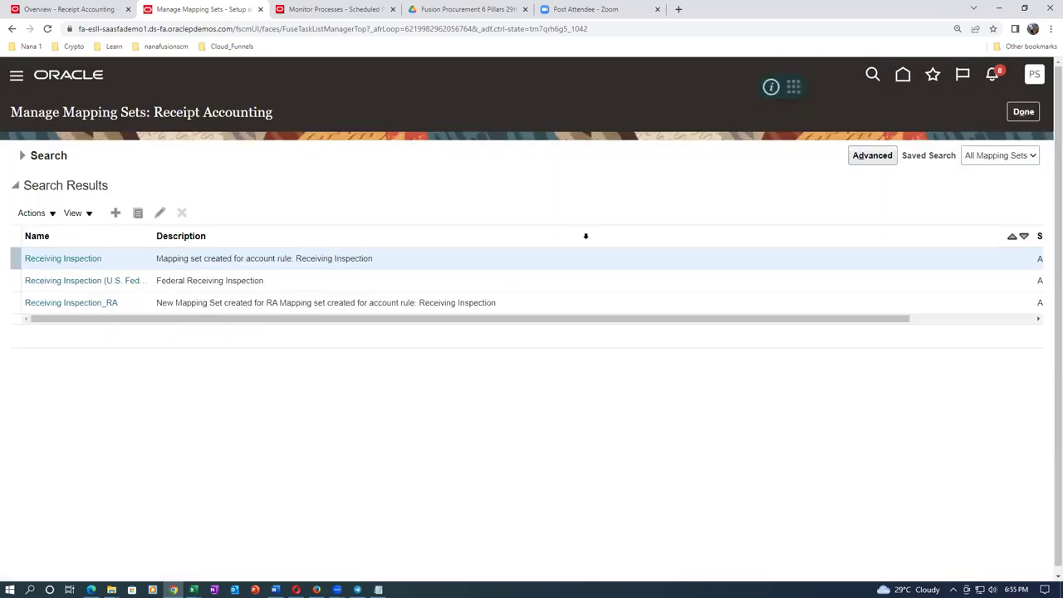
left_click(1023, 111)
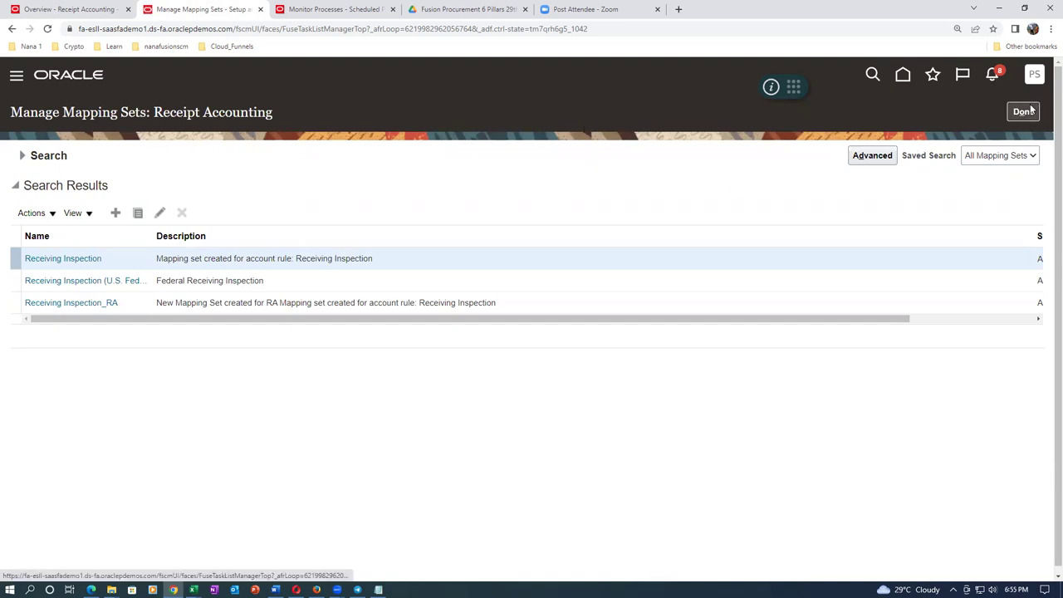
left_click(1027, 111)
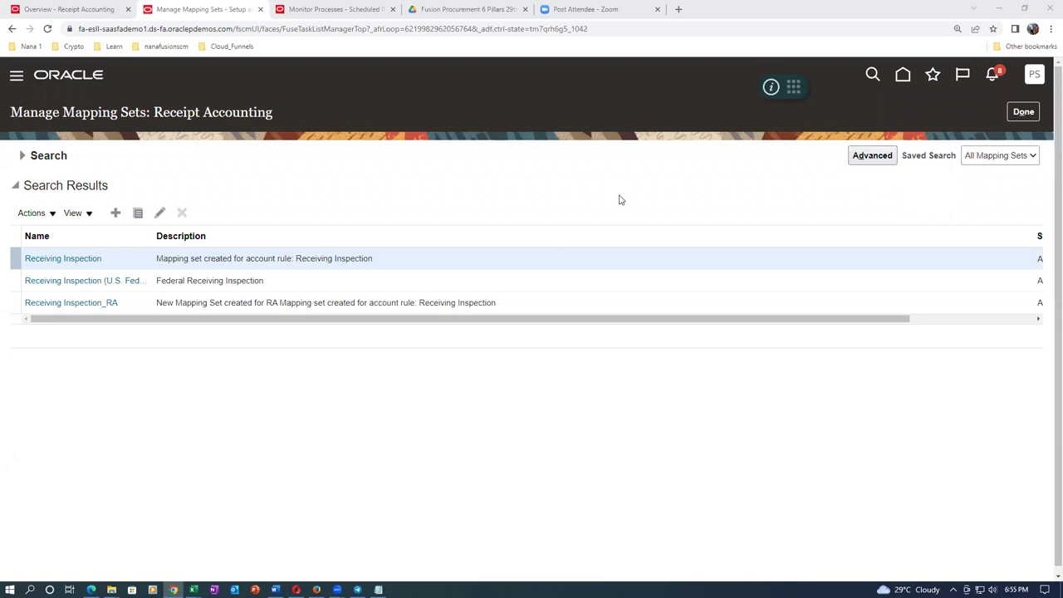
left_click(1025, 114)
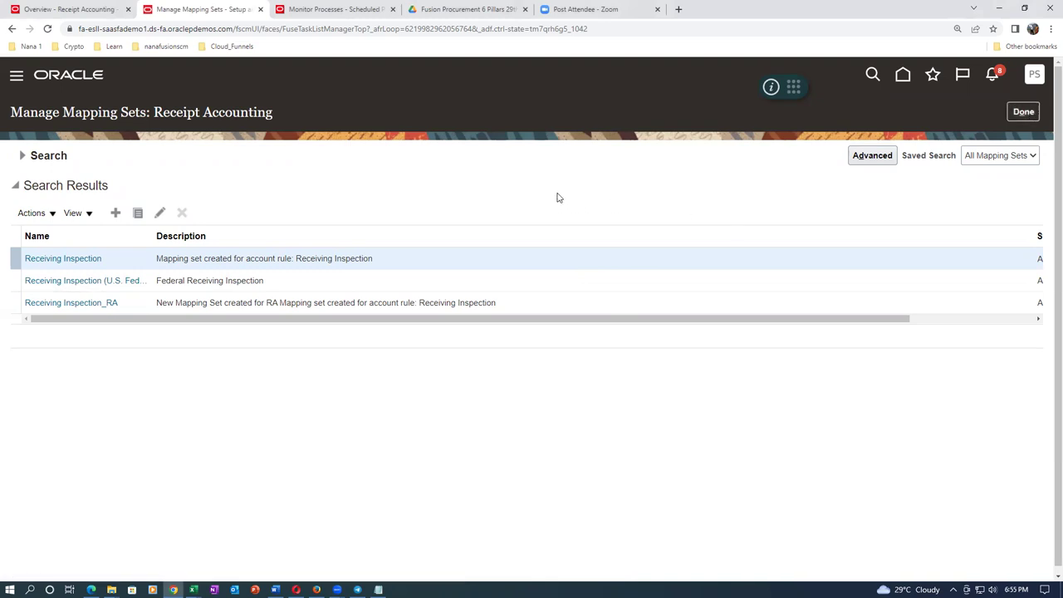
Go from the home page to the Payables Invoices work area and start creating an invoice.
left_click(903, 75)
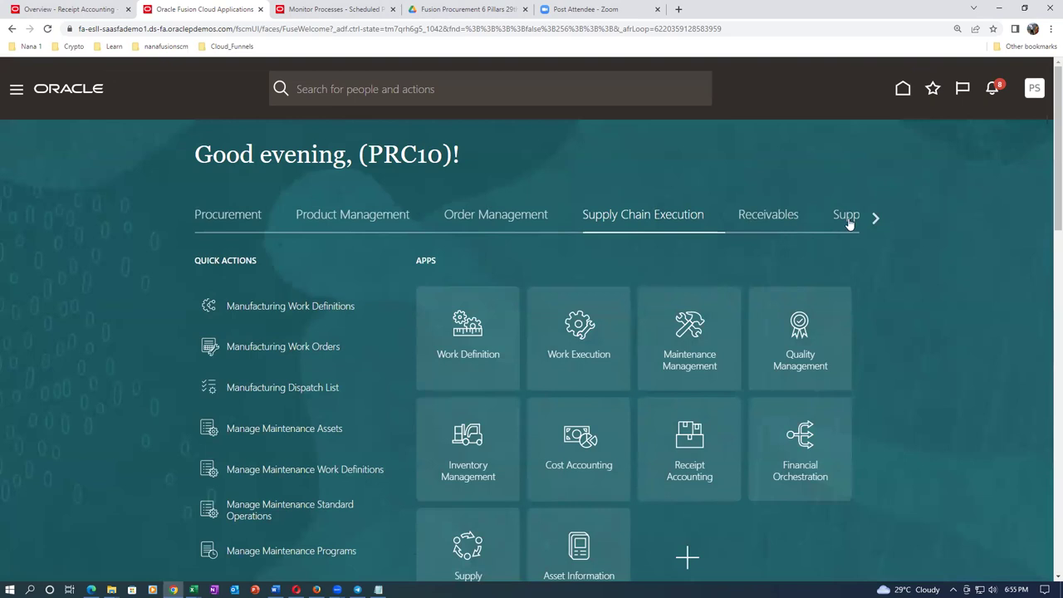
left_click(875, 217)
left_click(875, 218)
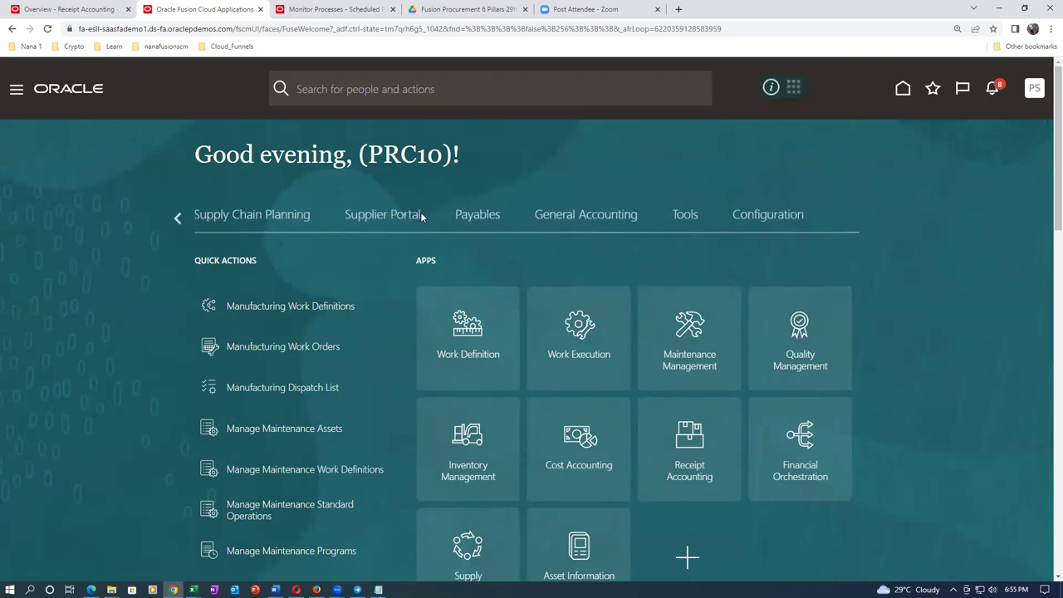
left_click(476, 218)
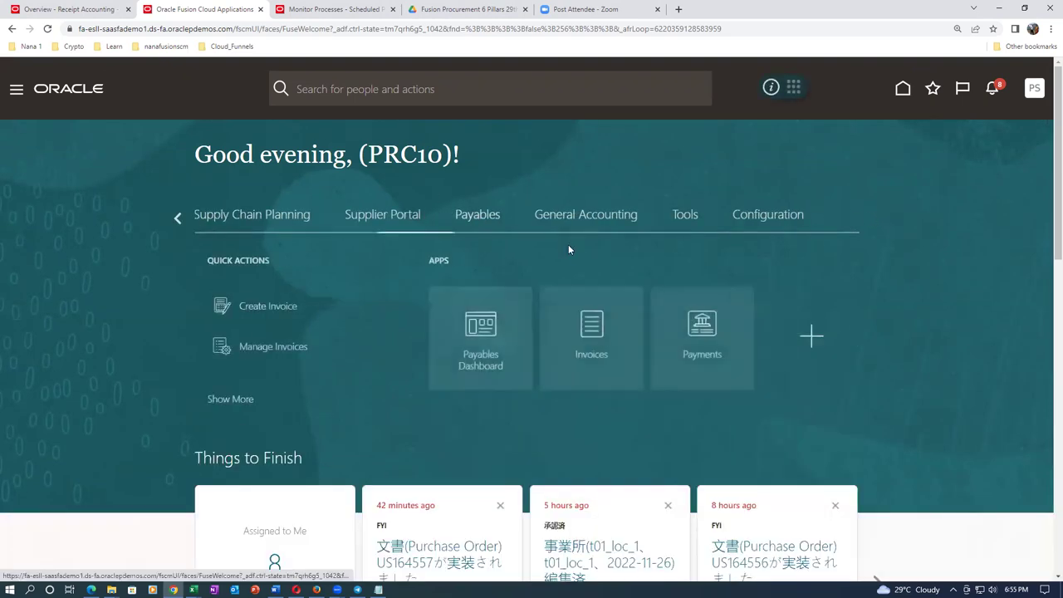
left_click(580, 358)
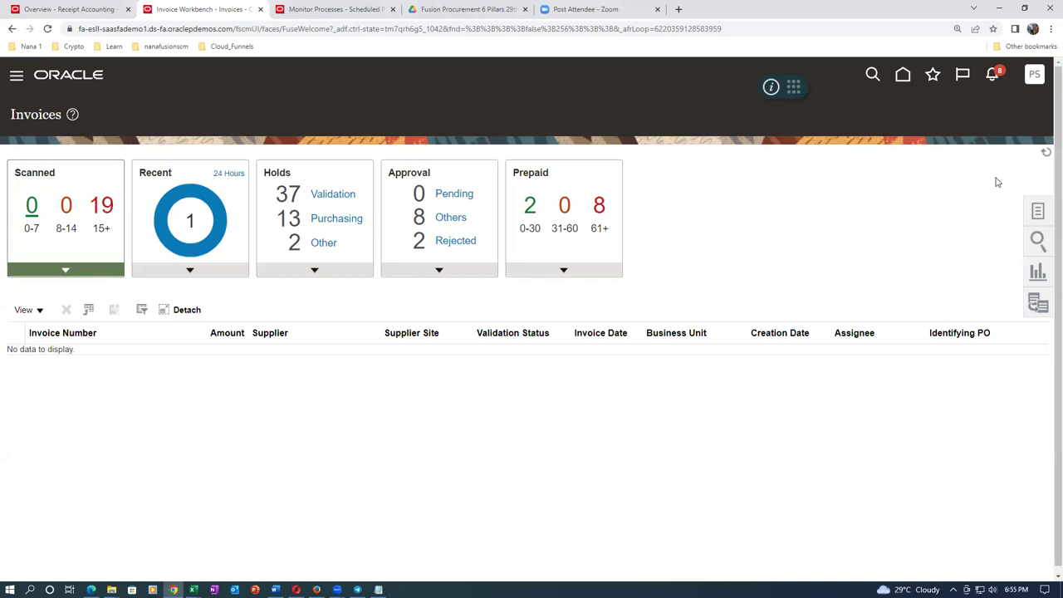
left_click(1039, 212)
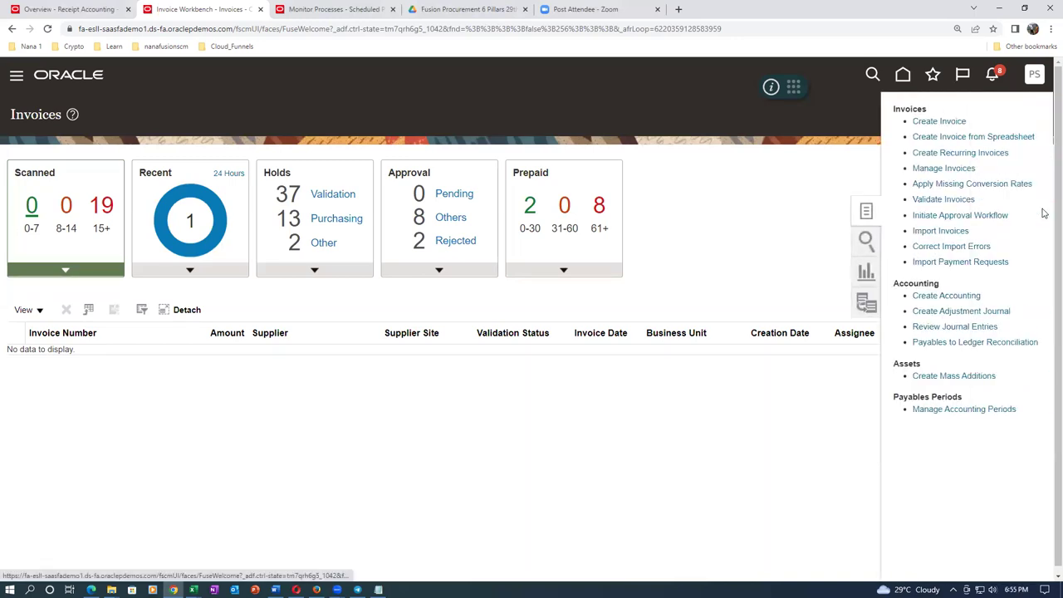
left_click(917, 123)
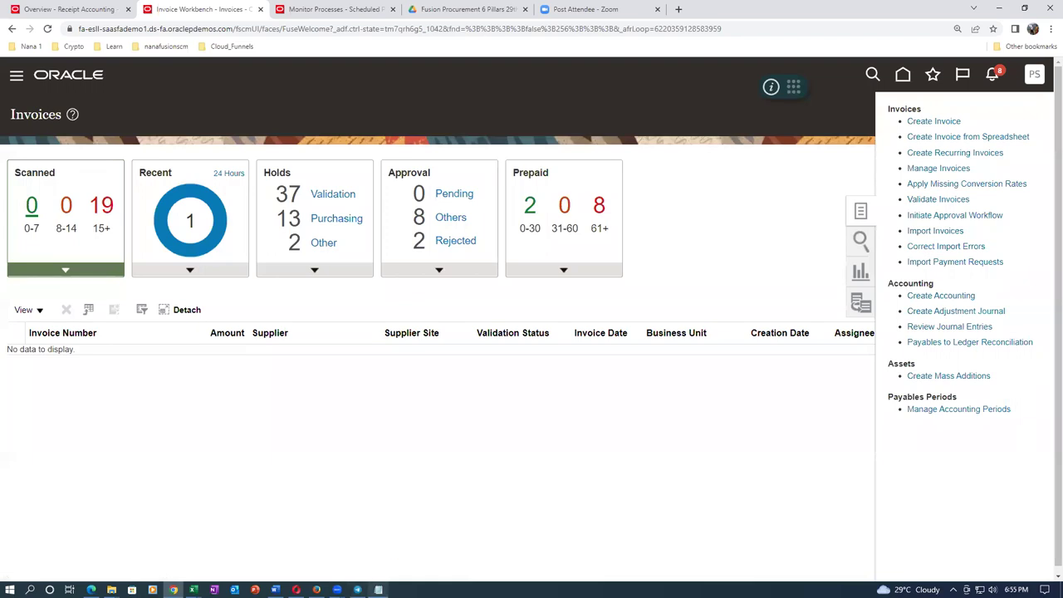
Try to identify the invoice by the purchase order number copied from the Notepad notes, and cancel the invoice.
key("alt+Tab")
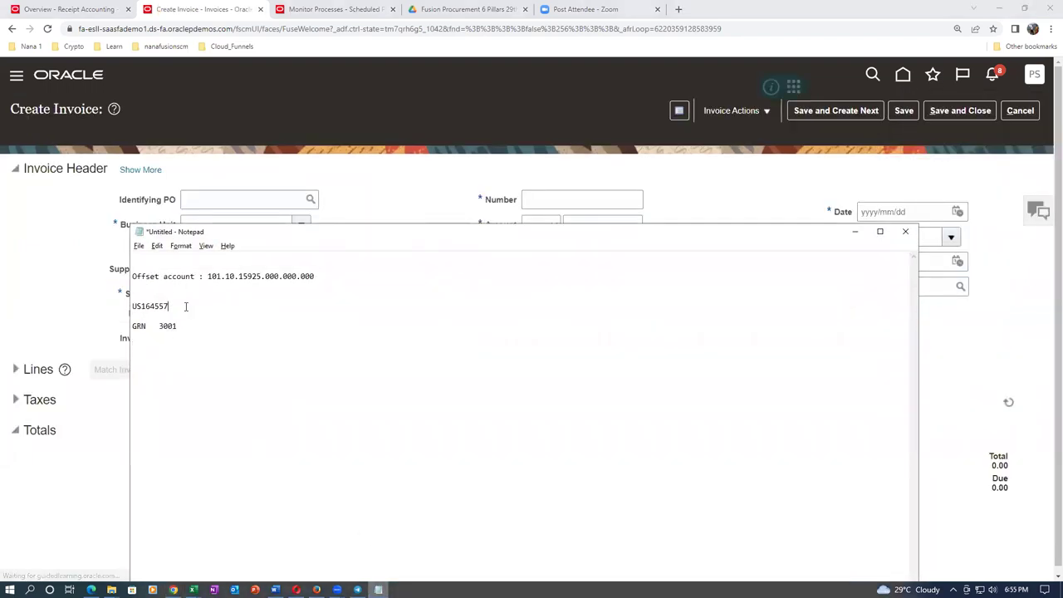
key("shift+Home")
key("ctrl+c")
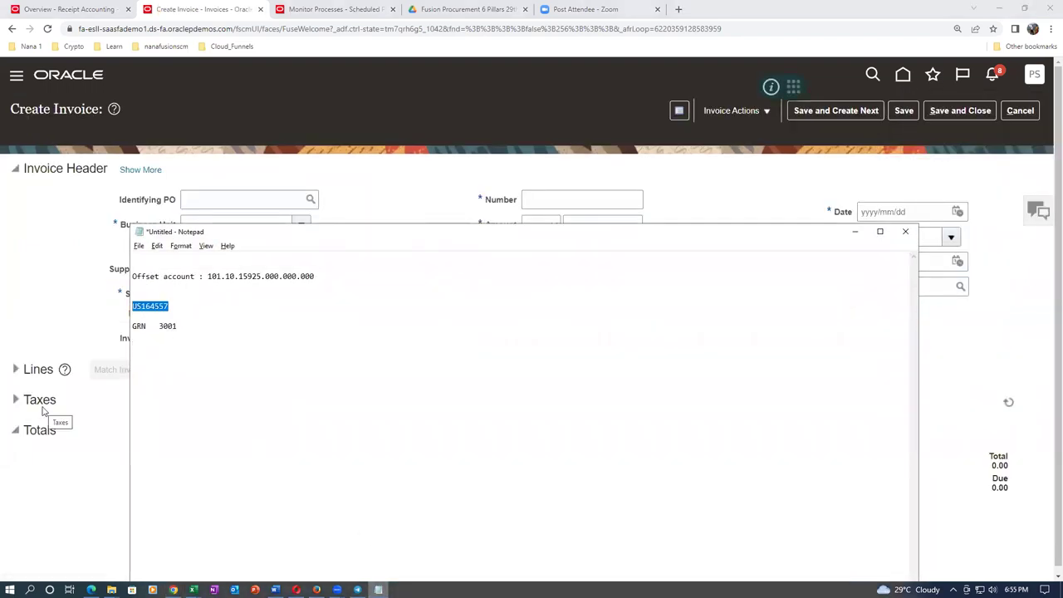
left_click(6, 245)
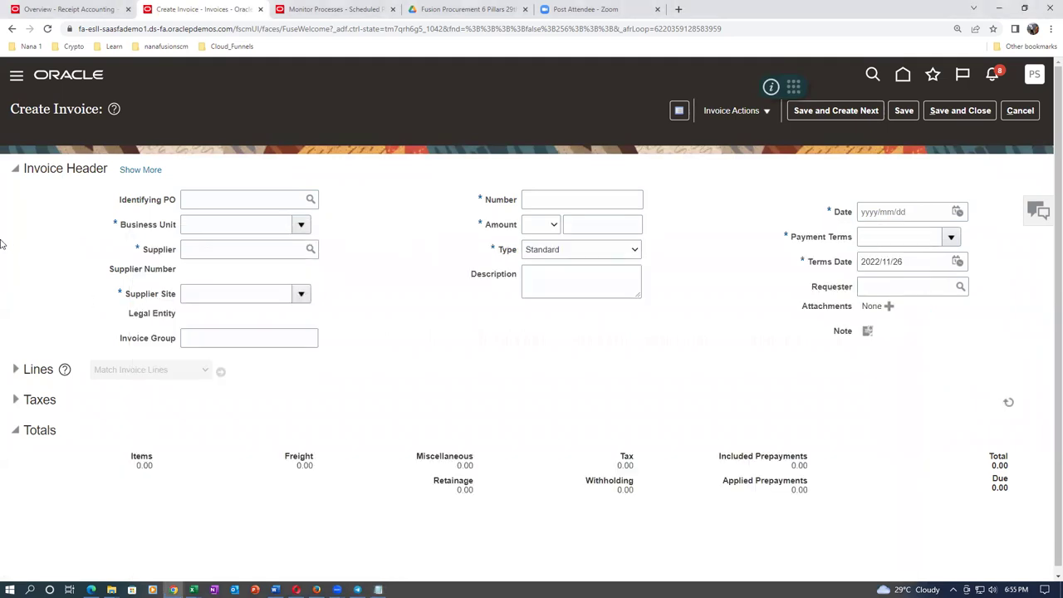
left_click(237, 201)
key("ctrl+v")
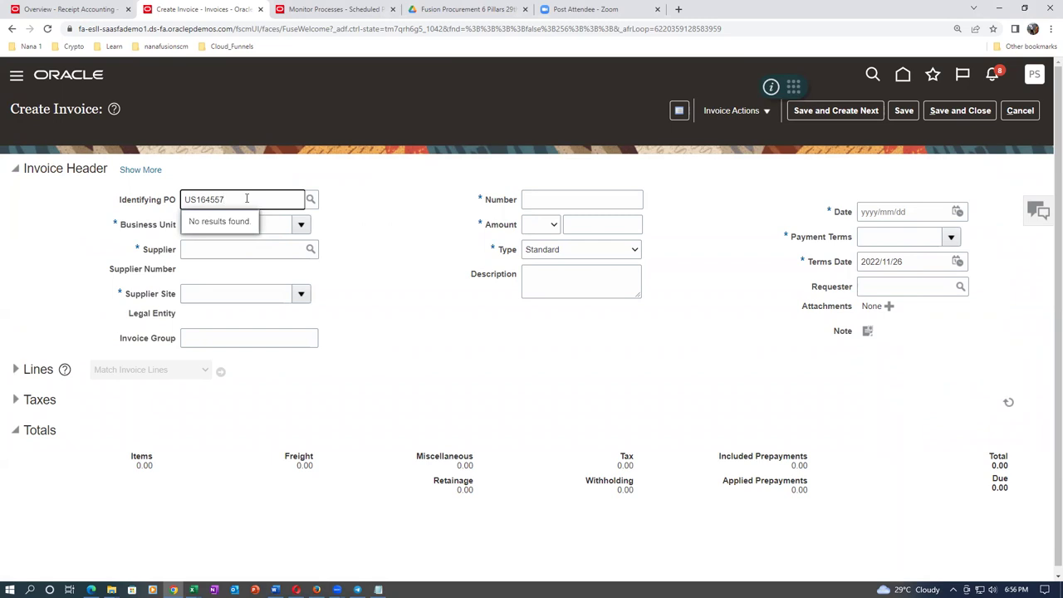
left_click(1019, 110)
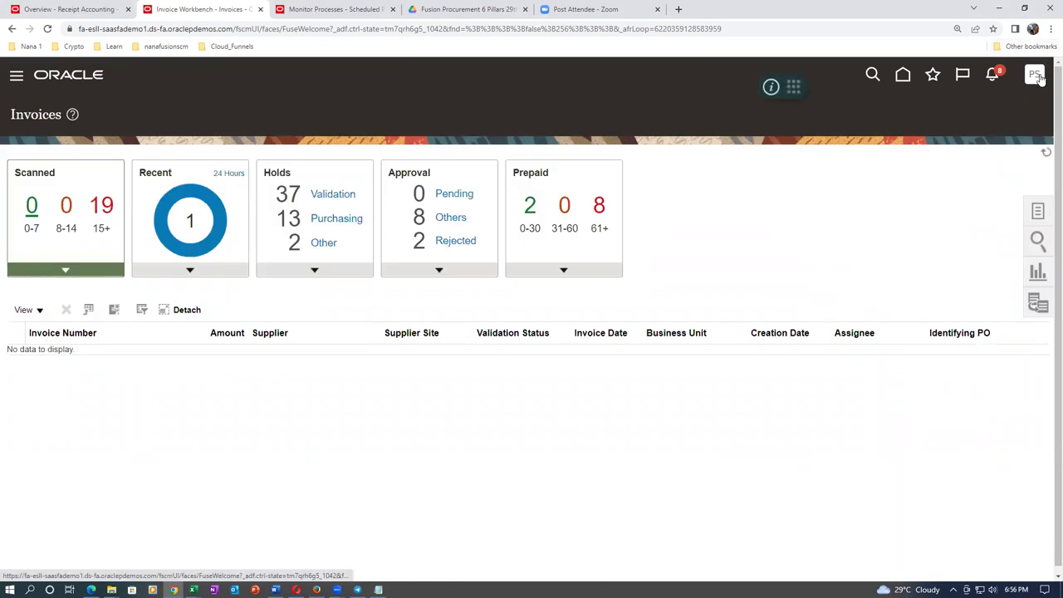
Open Setup and Maintenance for the Financials offering and search its tasks for man%inv%opt%.
left_click(818, 283)
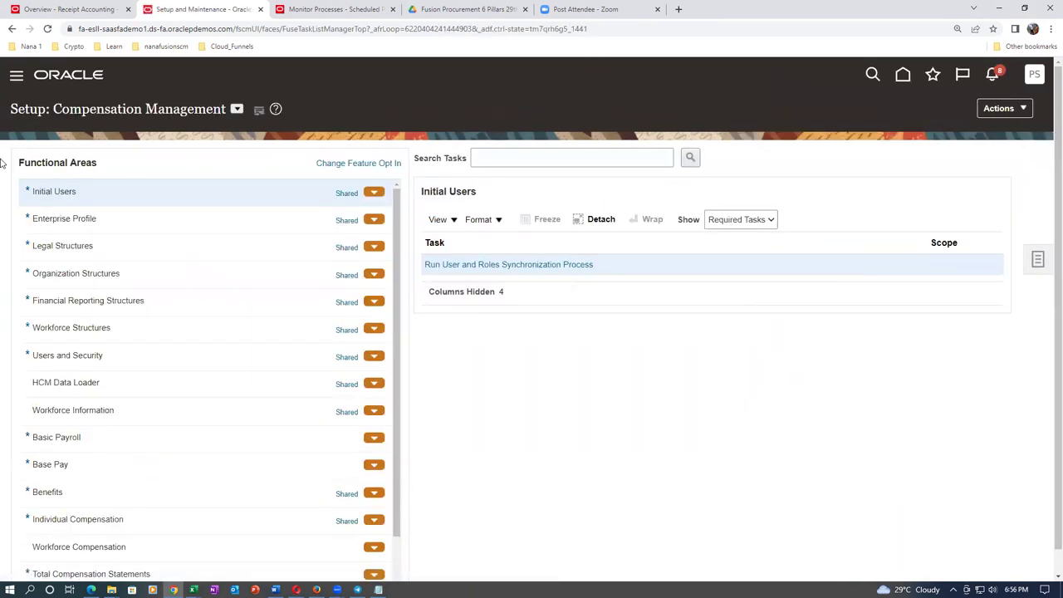
left_click(236, 108)
left_click(246, 201)
left_click(532, 162)
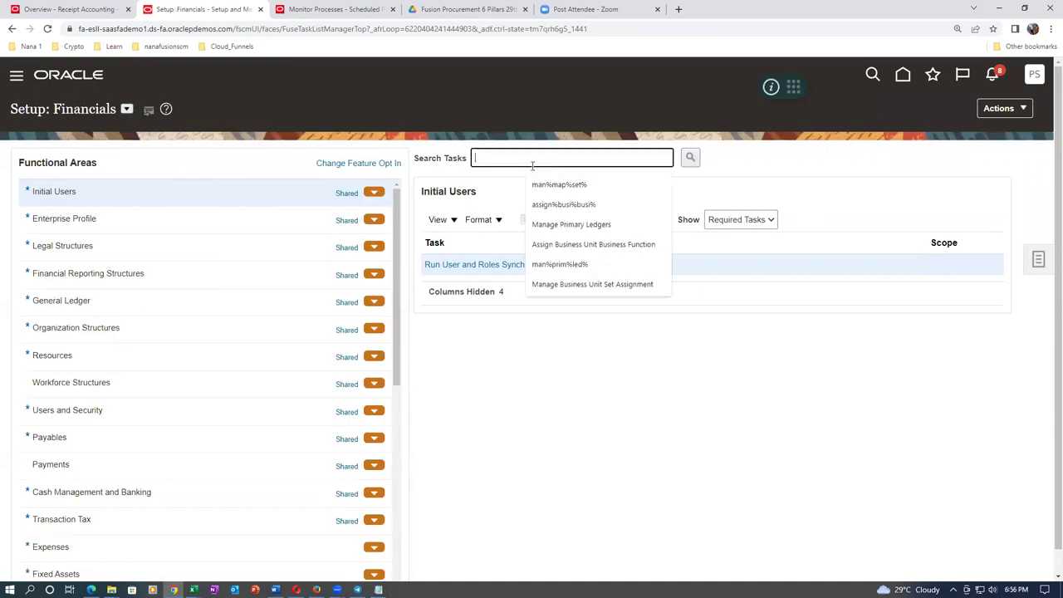
type("man%")
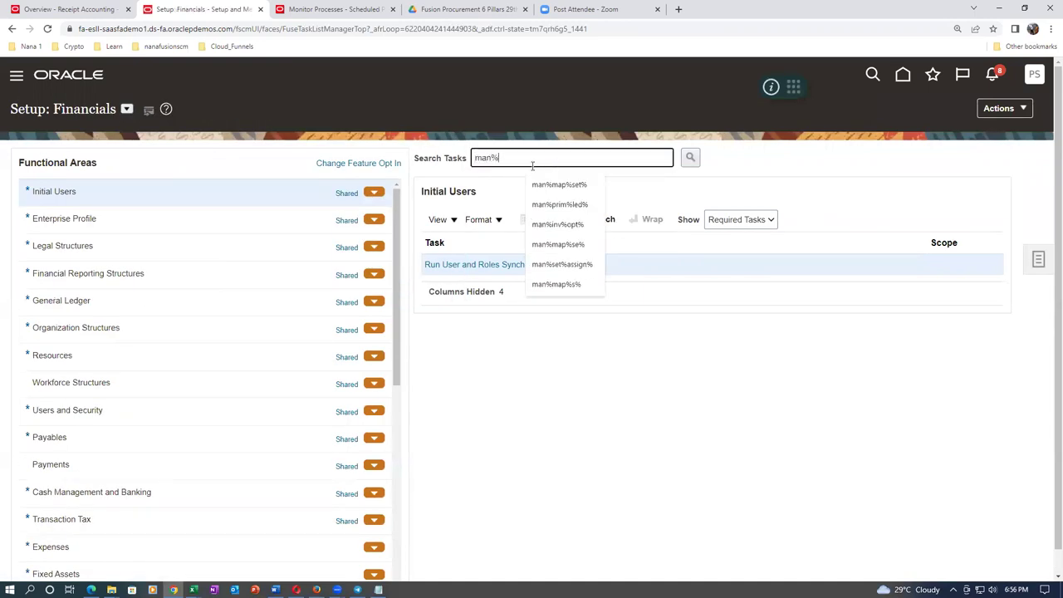
type("inv%opt%")
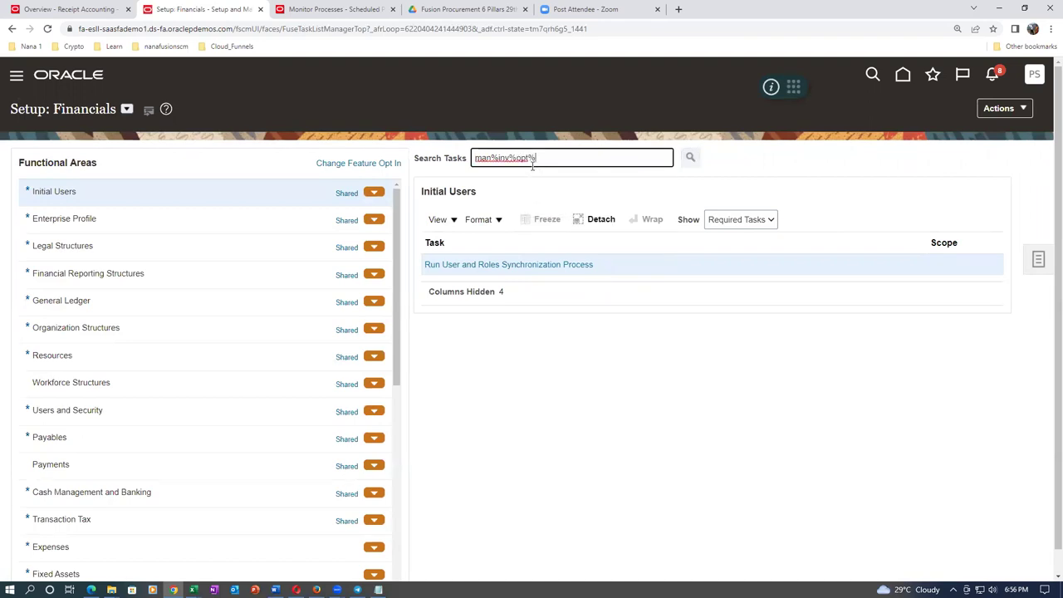
key("Return")
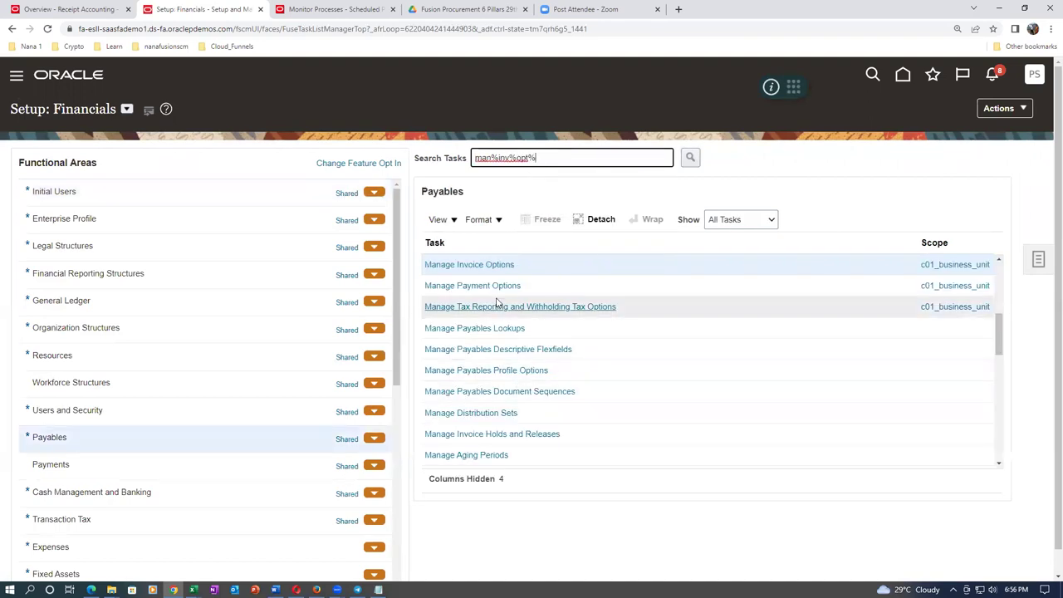
Set the Manage Invoice Options scope to t01_business_unit, found by searching for t01, and go to the task.
left_click(961, 266)
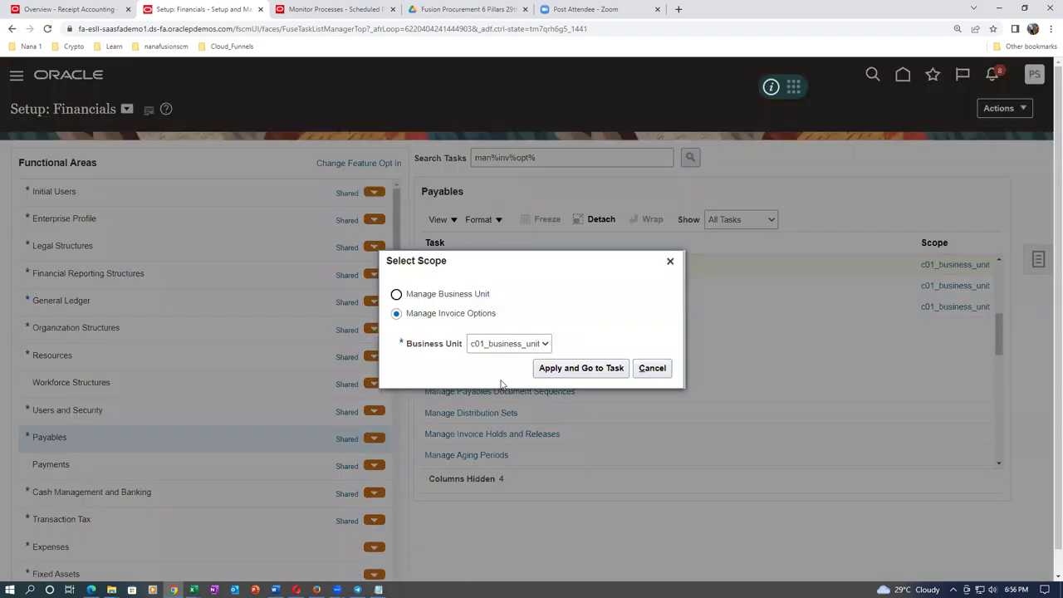
left_click(507, 345)
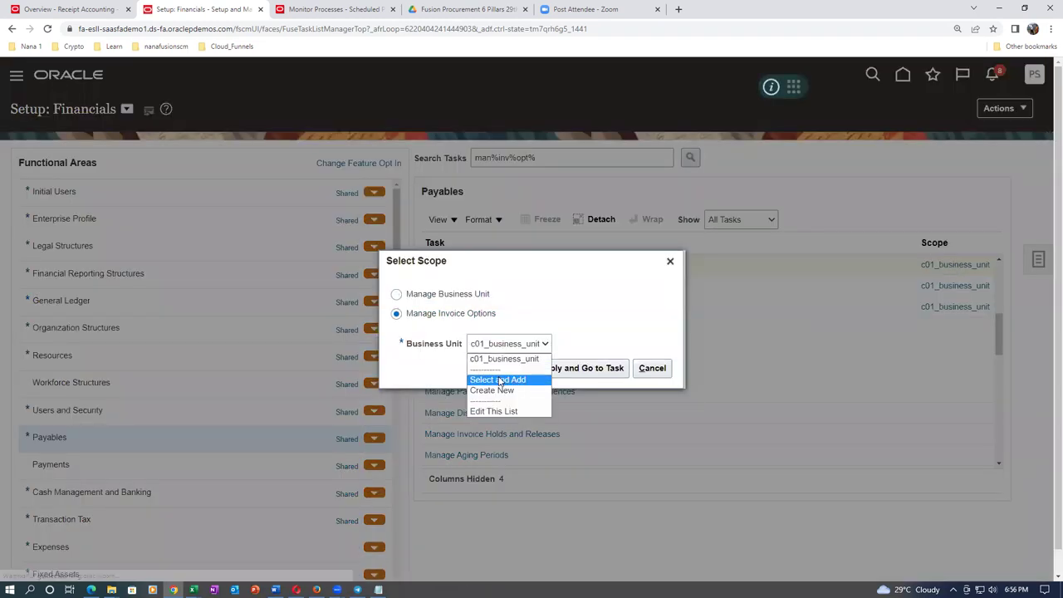
left_click(498, 375)
left_click(588, 371)
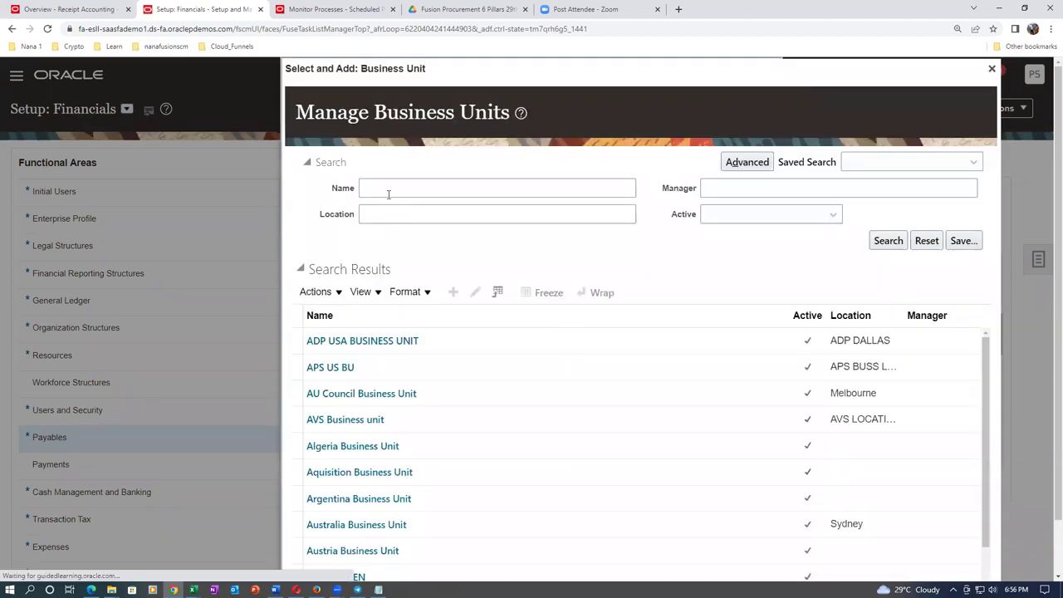
left_click(388, 191)
type("t")
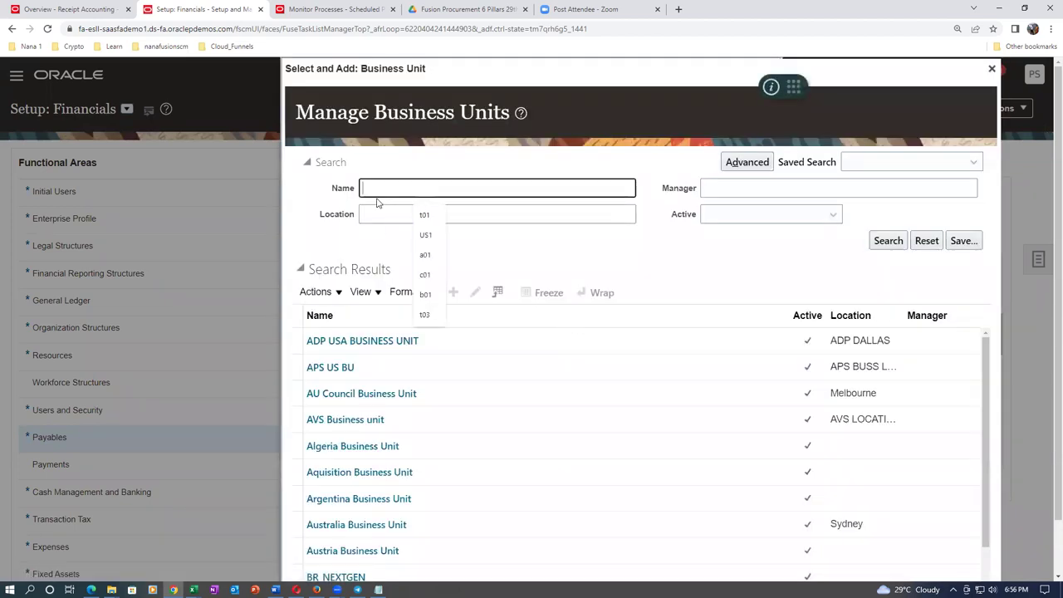
type("01")
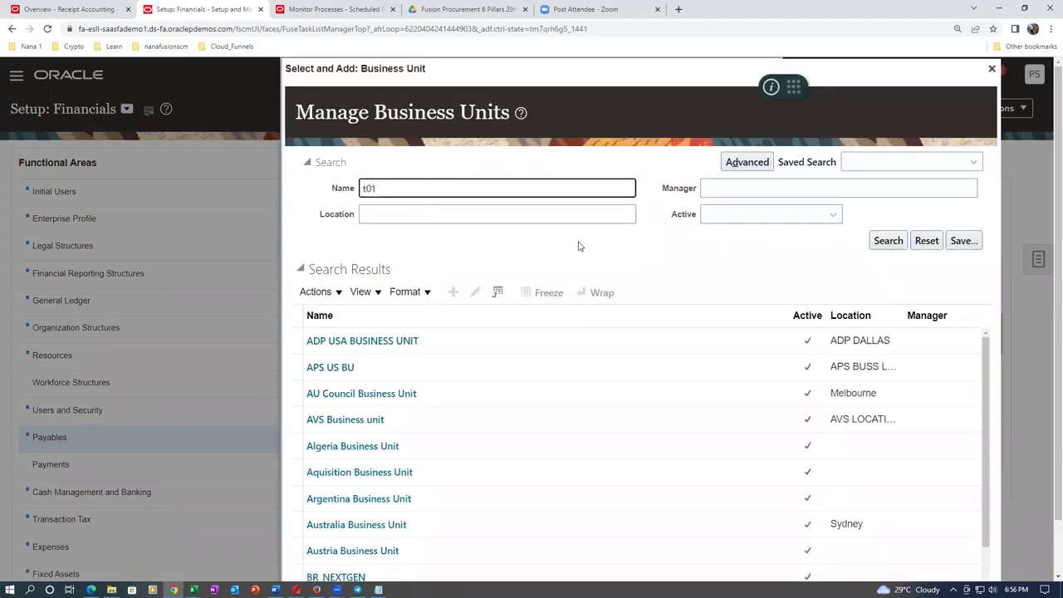
left_click(896, 243)
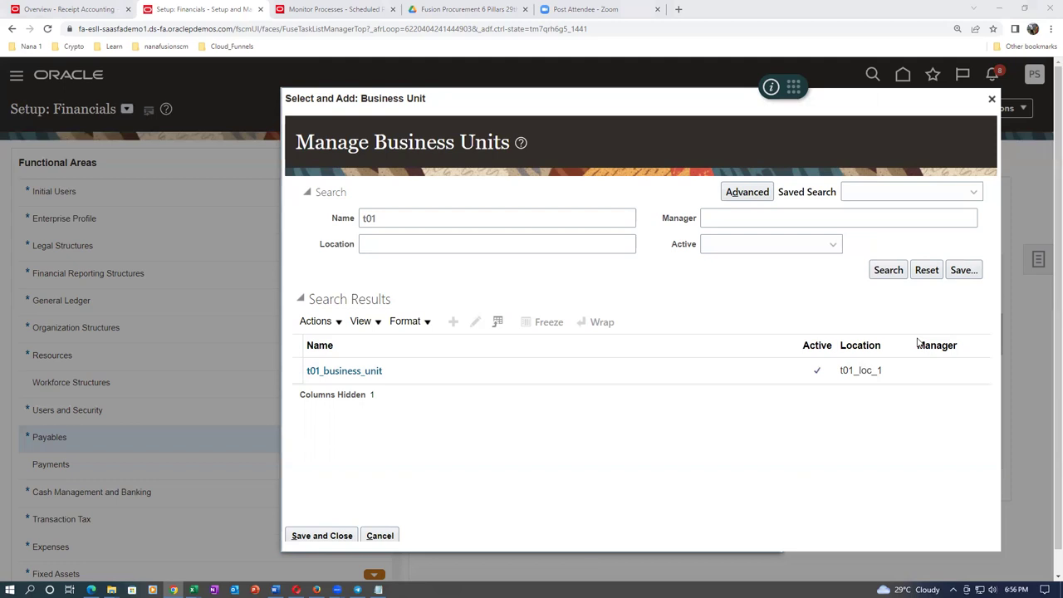
left_click(299, 371)
left_click(326, 533)
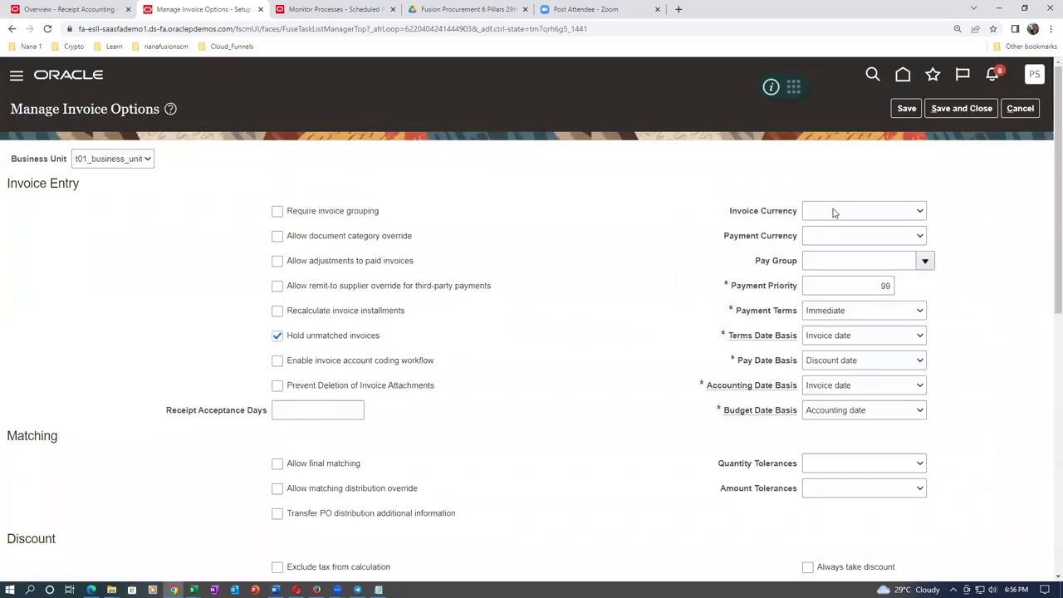
Set the invoice and payment currencies to USD - US Dollar and the invoice entry pay group to Standard.
left_click(834, 213)
left_click(840, 237)
left_click(839, 239)
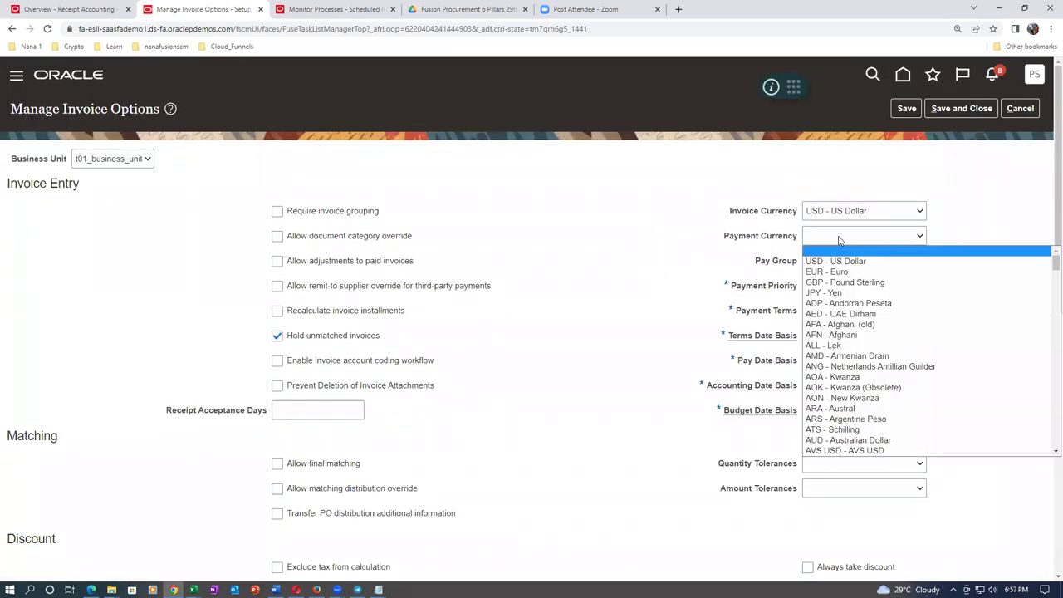
left_click(838, 261)
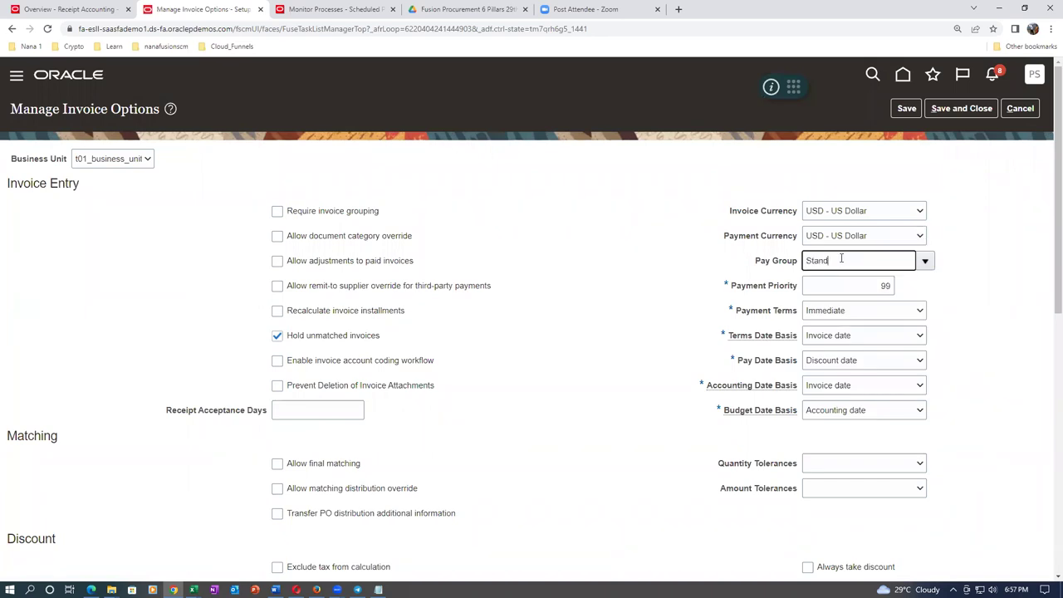
key("Tab")
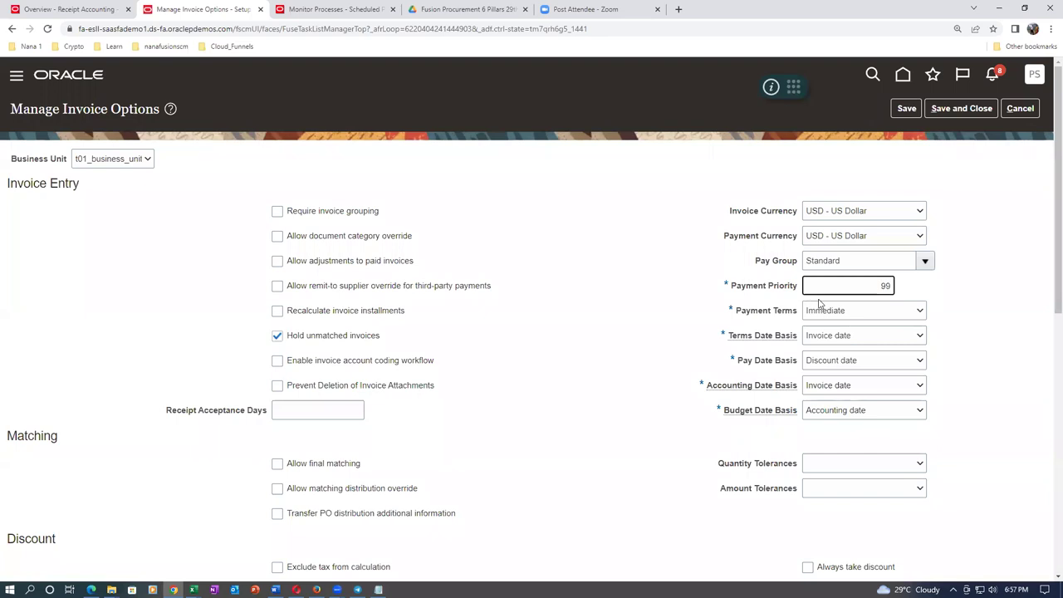
Set the payment request payment terms to Immediate, then save and close the invoice options for t01_business_unit.
scroll(395, 422, "down", 2)
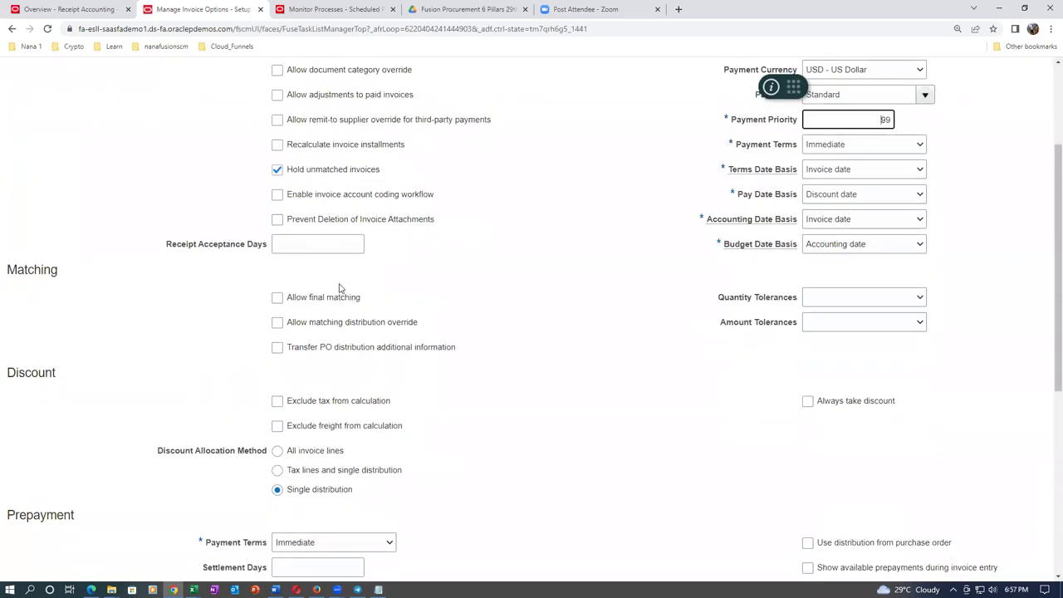
scroll(412, 329, "down", 2)
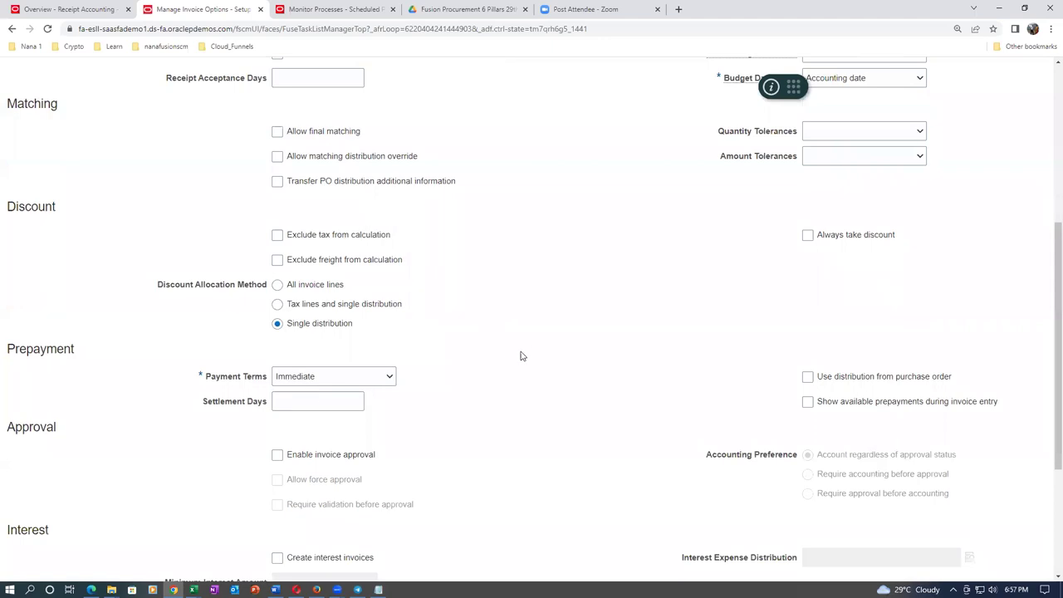
scroll(522, 357, "down", 2)
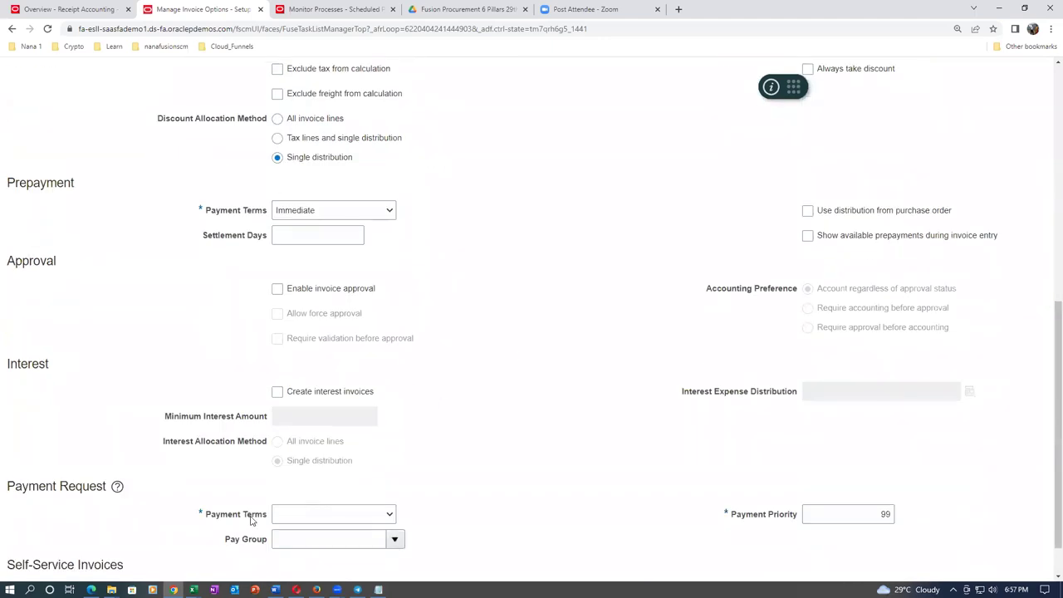
left_click(286, 515)
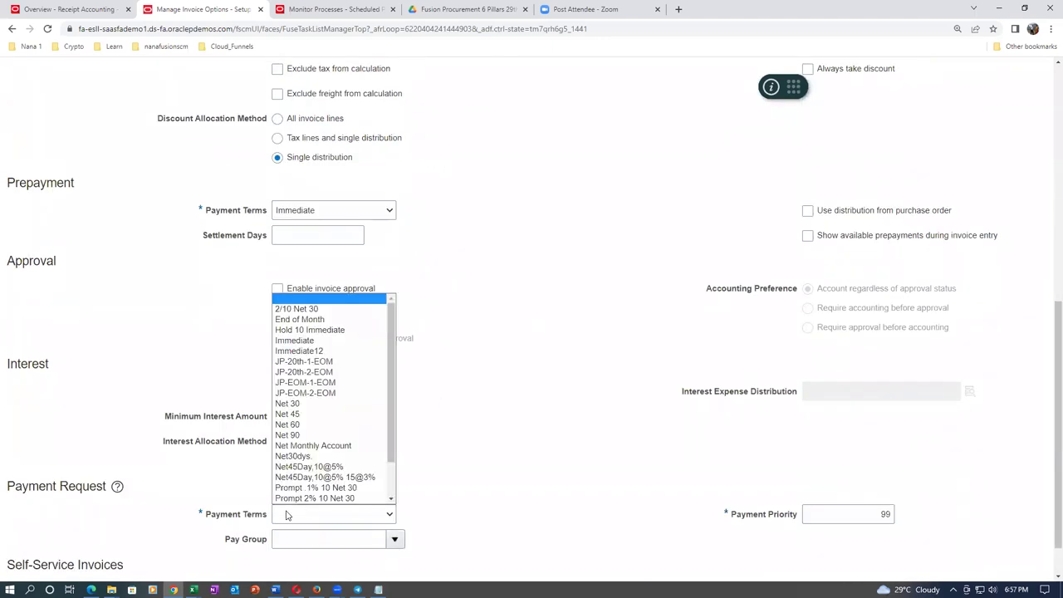
left_click(294, 340)
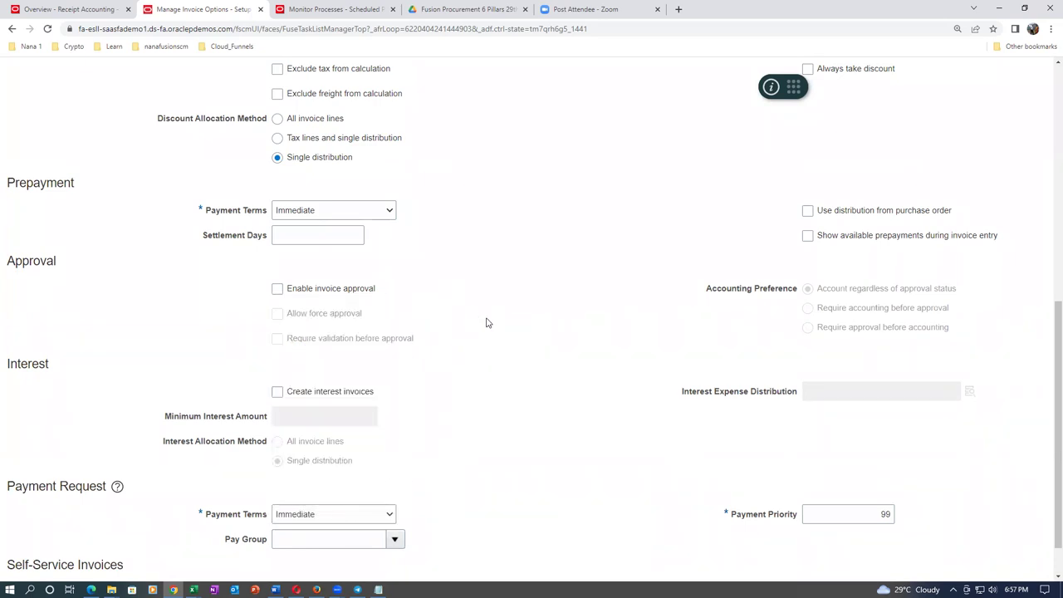
scroll(487, 323, "up", 10)
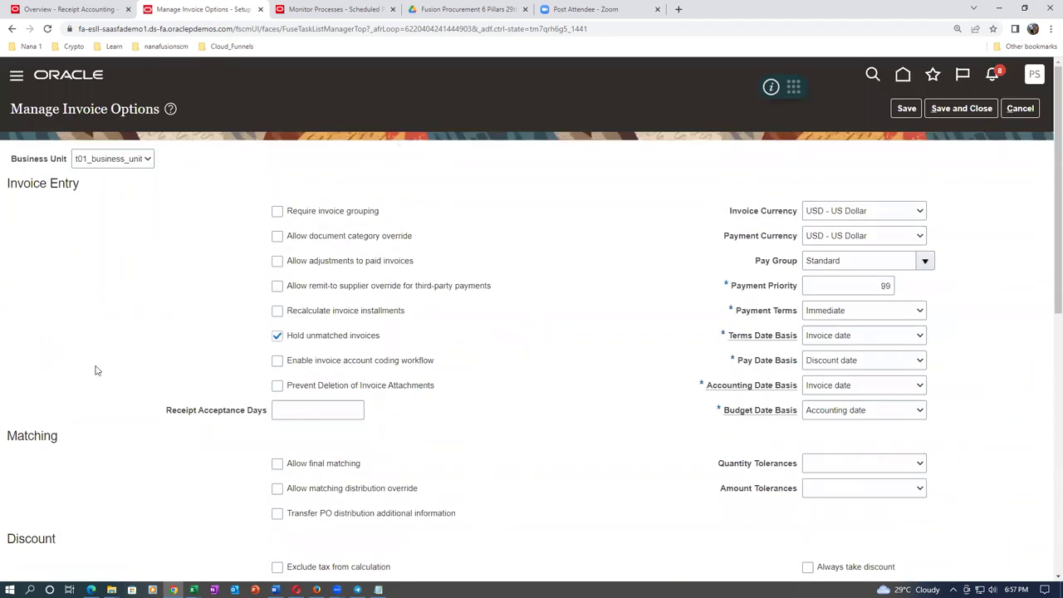
scroll(94, 370, "down", 8)
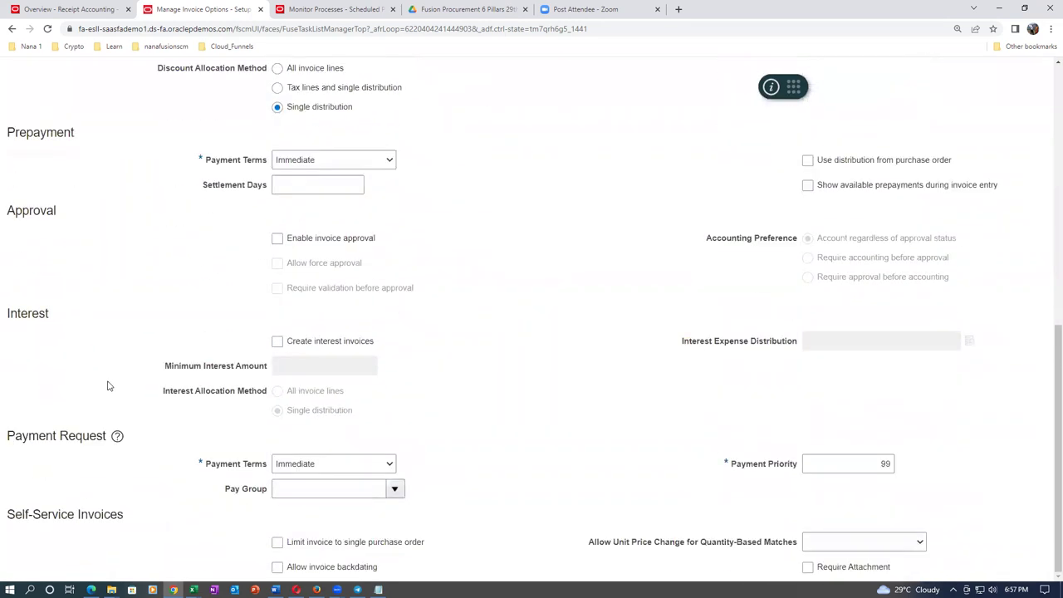
scroll(108, 385, "up", 10)
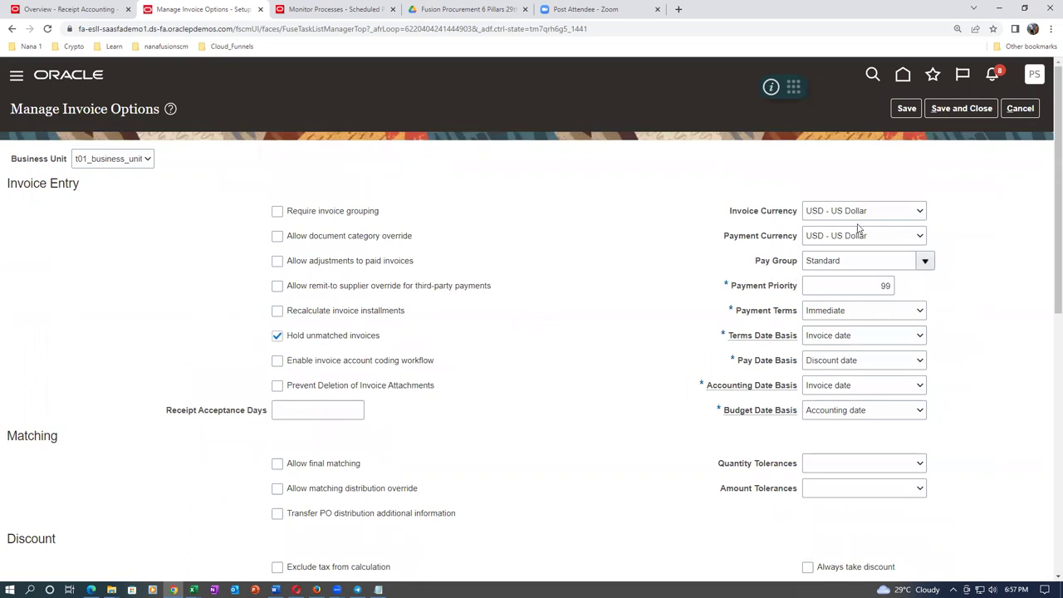
left_click(981, 110)
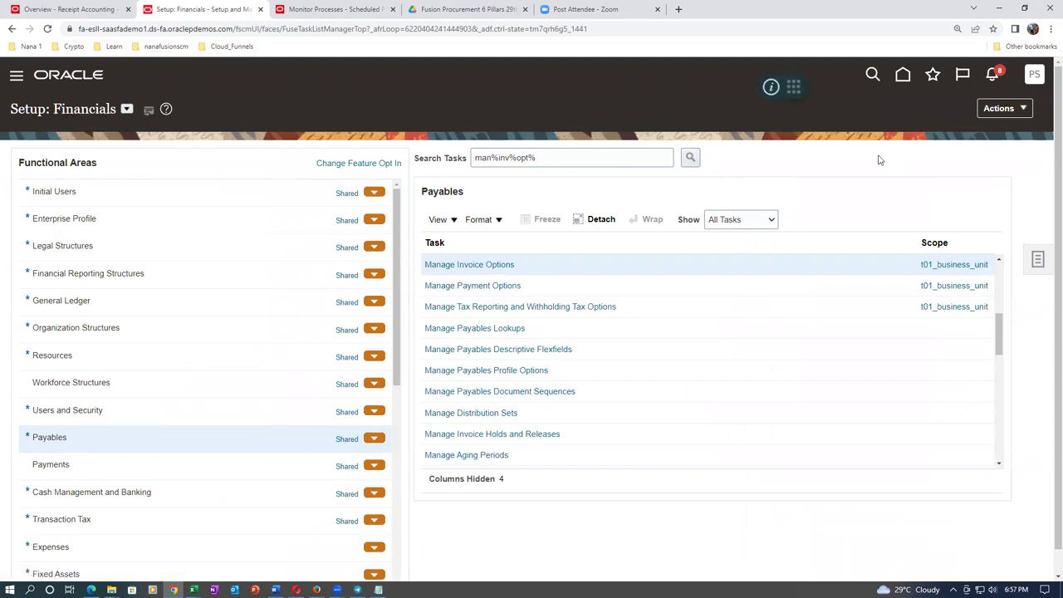
Start a new Payables invoice and identify it by the ABC Consulting purchase order number.
left_click(902, 77)
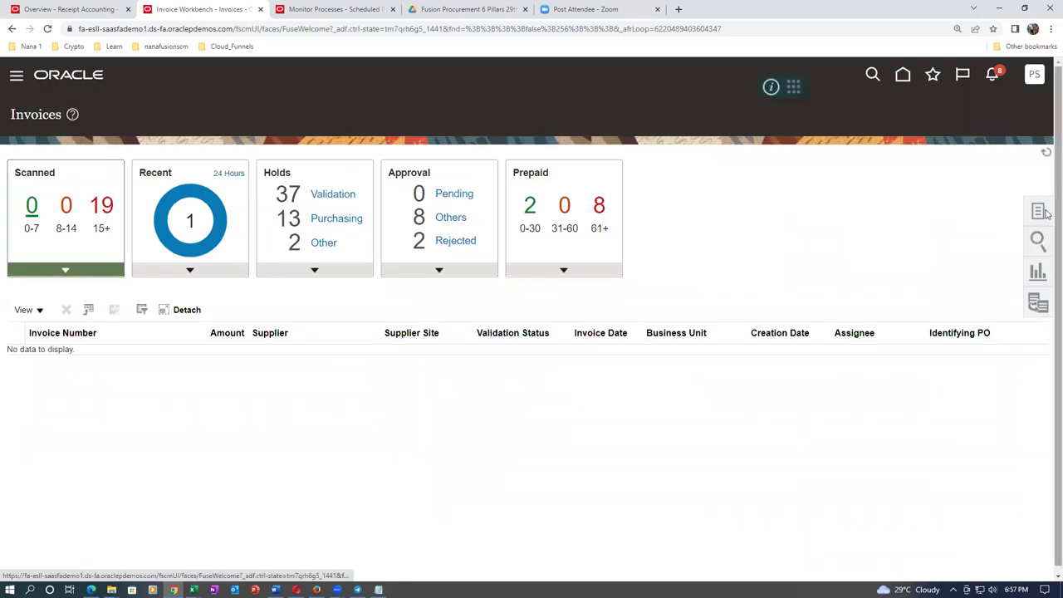
left_click(1039, 212)
left_click(930, 122)
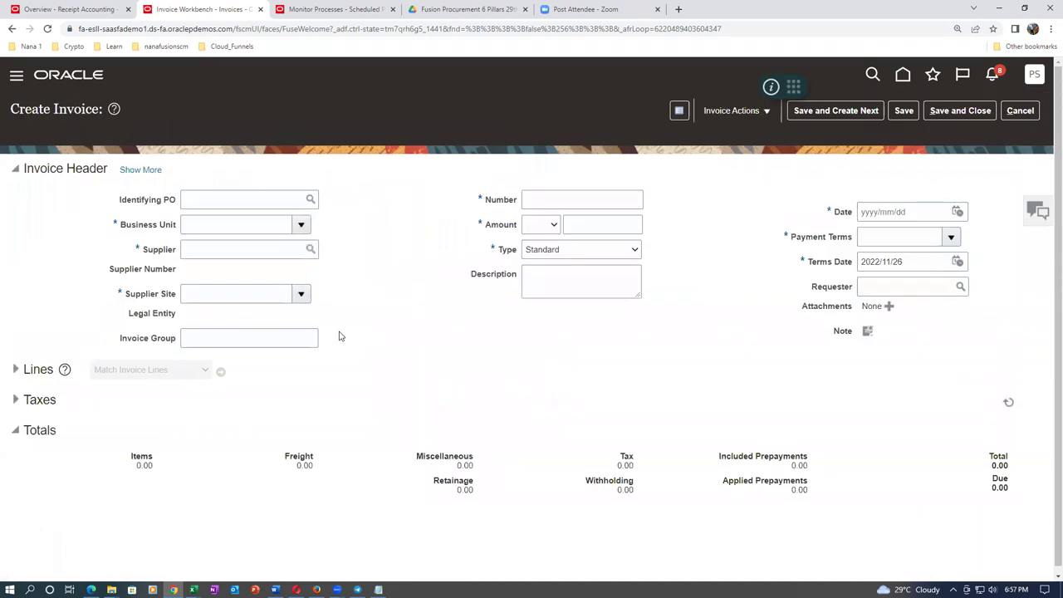
left_click(208, 199)
type("US161557")
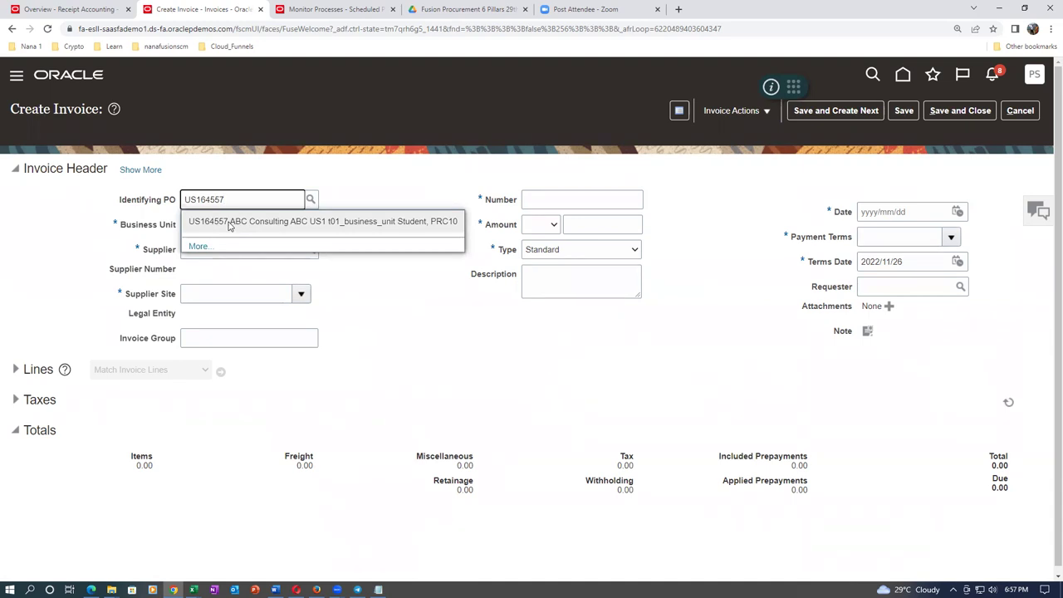
left_click(229, 222)
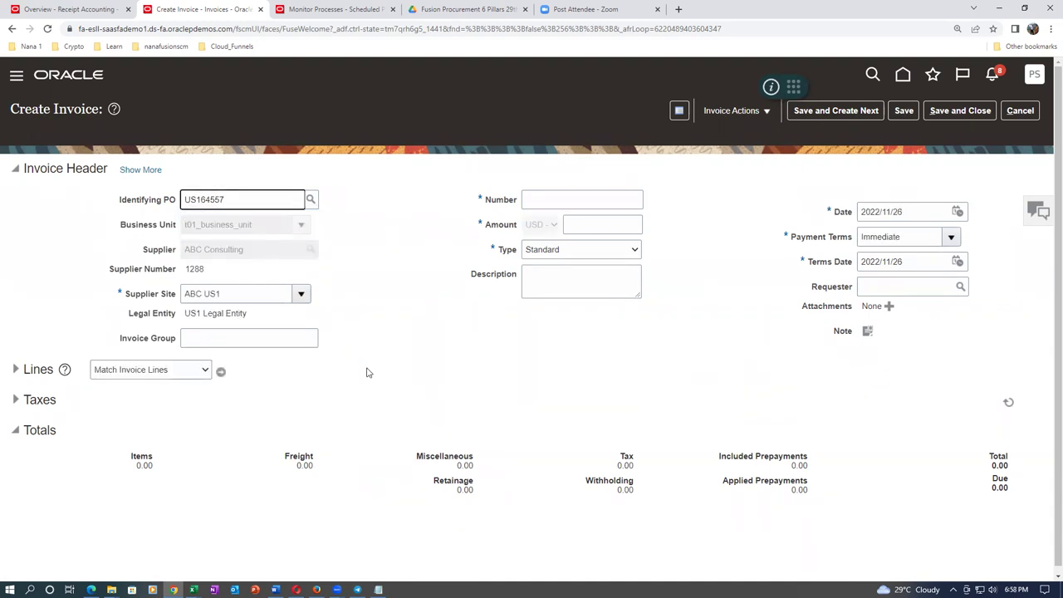
Enter invoice number 5001 with an amount of 1,800 and try to match the invoice lines.
left_click(545, 202)
type("5001")
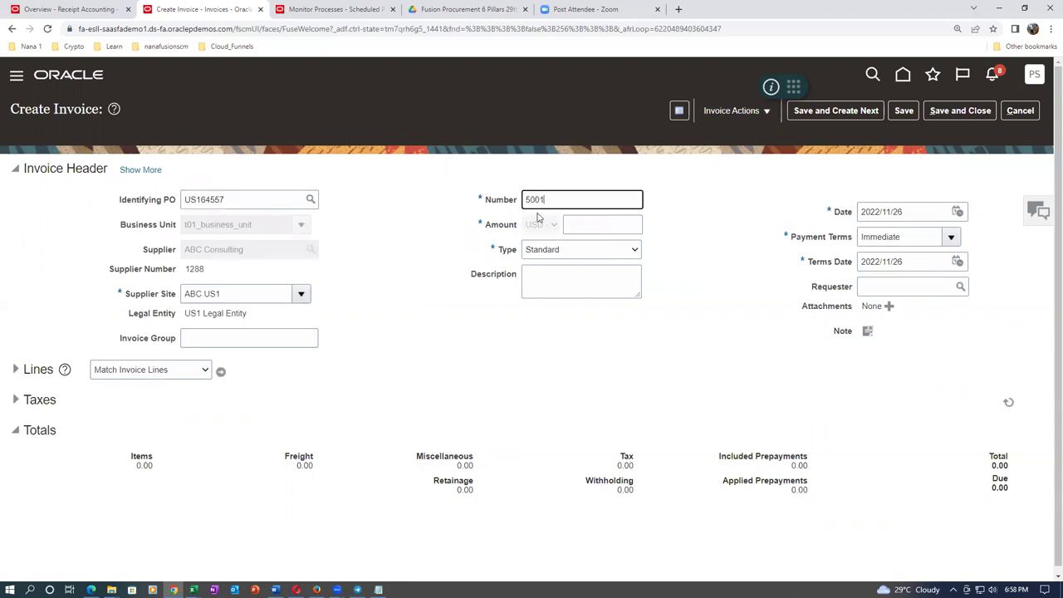
key("Tab")
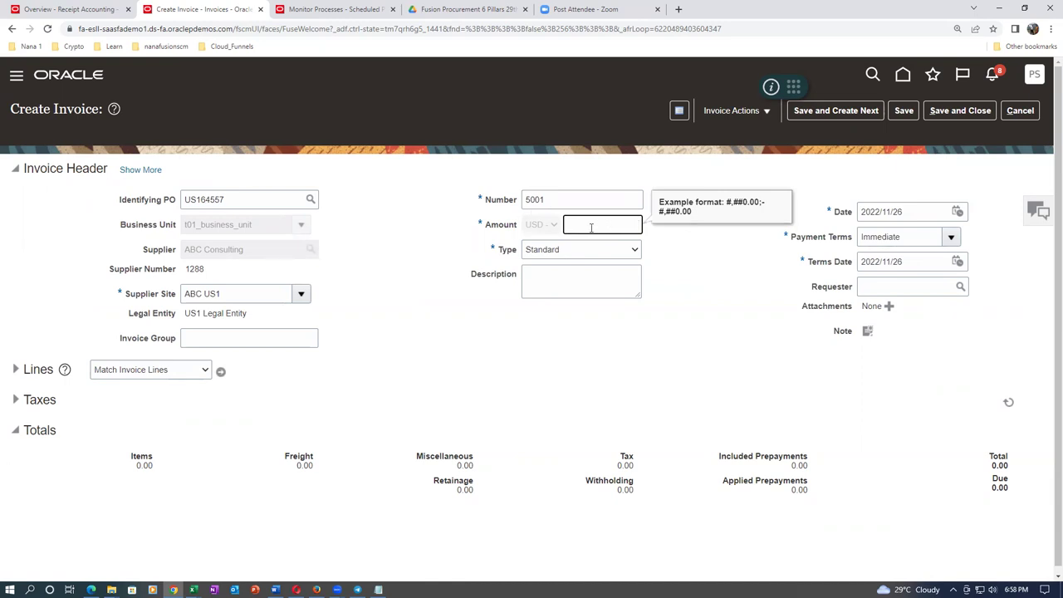
type("1800")
key("Tab")
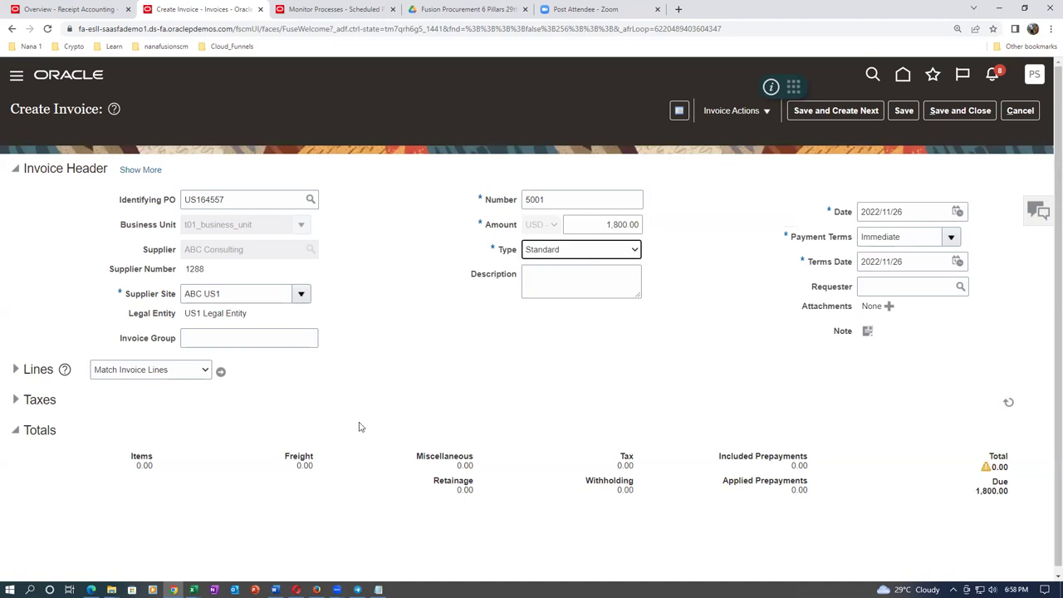
left_click(221, 372)
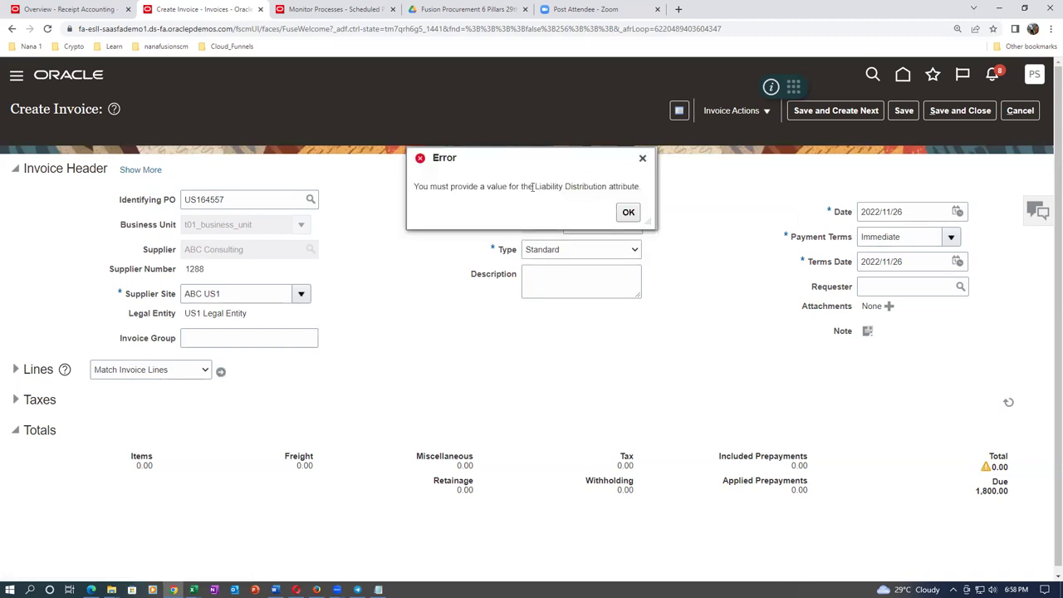
Examine the AP Liability A/c. row under invoice transaction 3 in the P_to_P_Process Excel workbook, and return to the invoice in Chrome.
left_click_drag(534, 187, 610, 187)
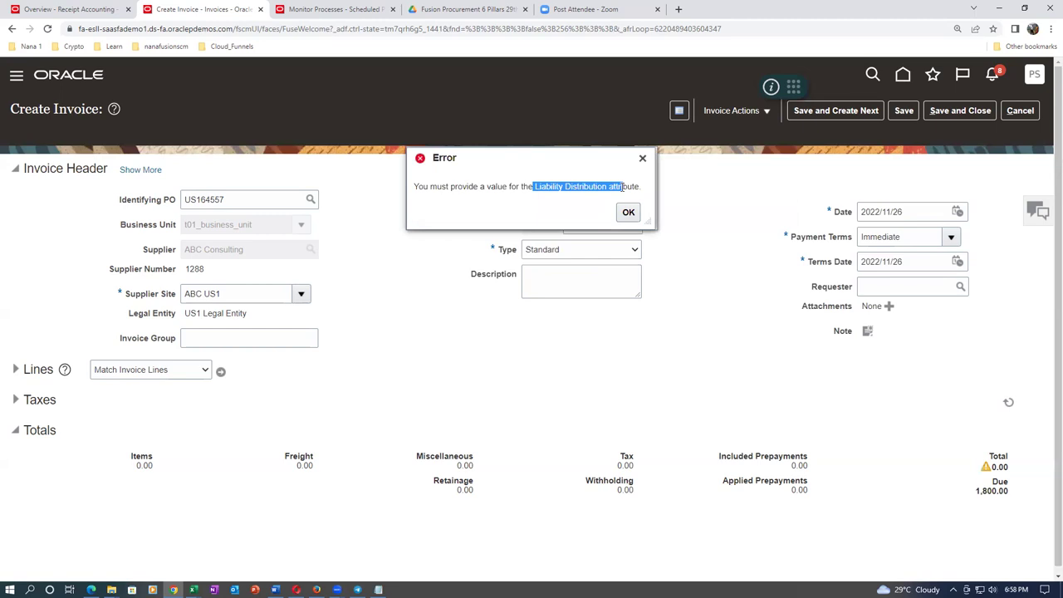
key("alt+Tab")
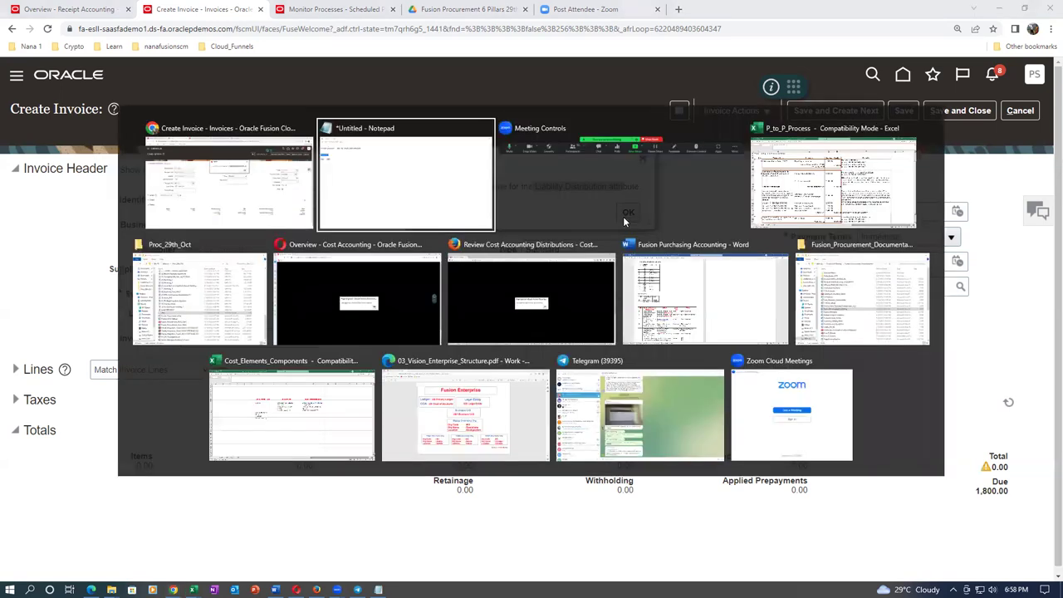
key("alt+Tab")
key("alt+Tab")
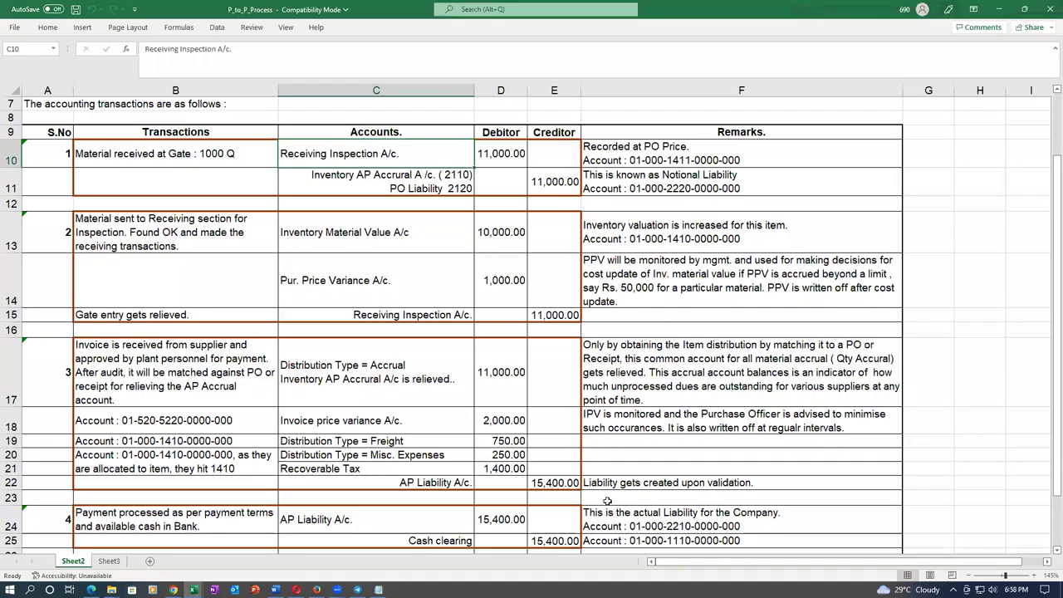
left_click(442, 485)
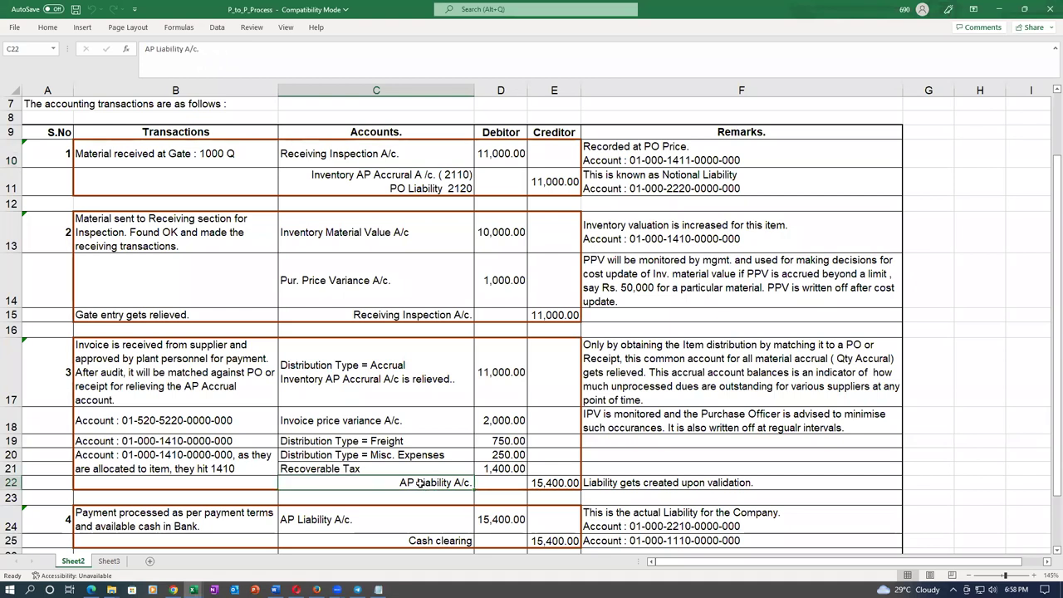
left_click_drag(423, 483, 664, 484)
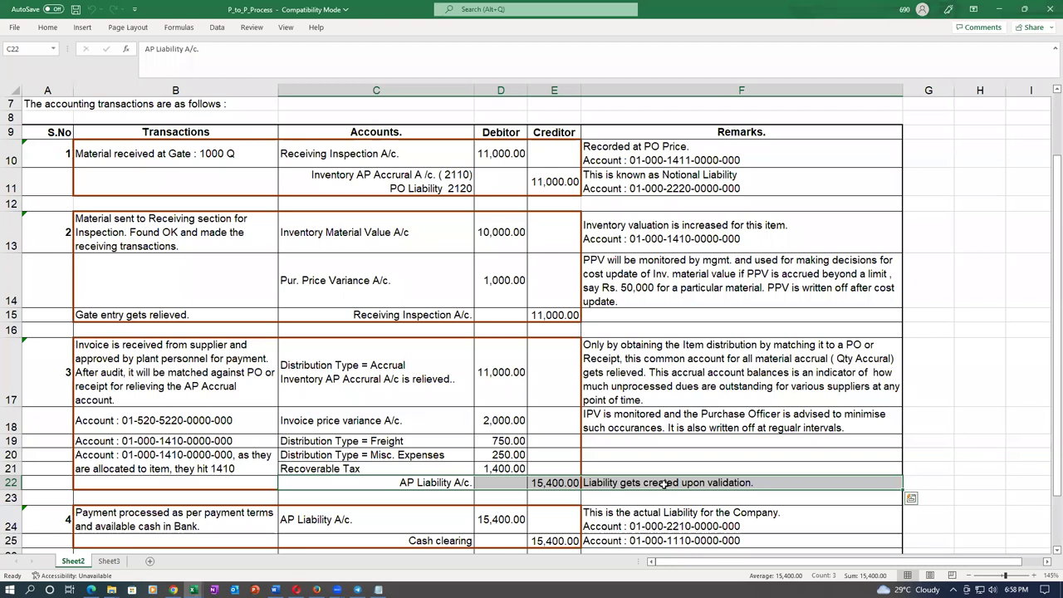
key("alt+Tab")
Cancel the unsaved invoice and open the task search page in Setup and Maintenance.
left_click(627, 213)
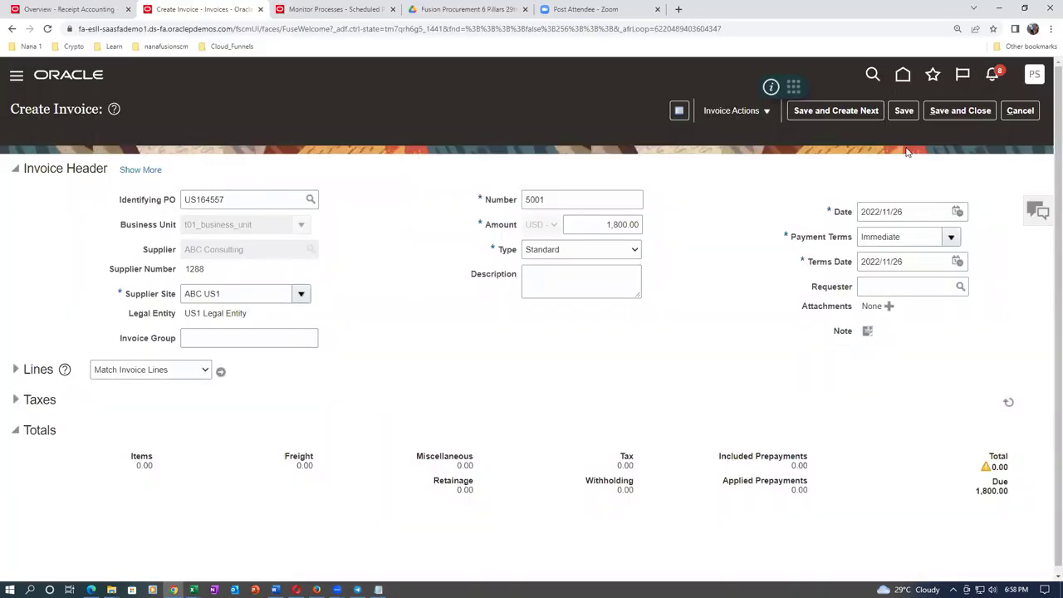
left_click(1029, 111)
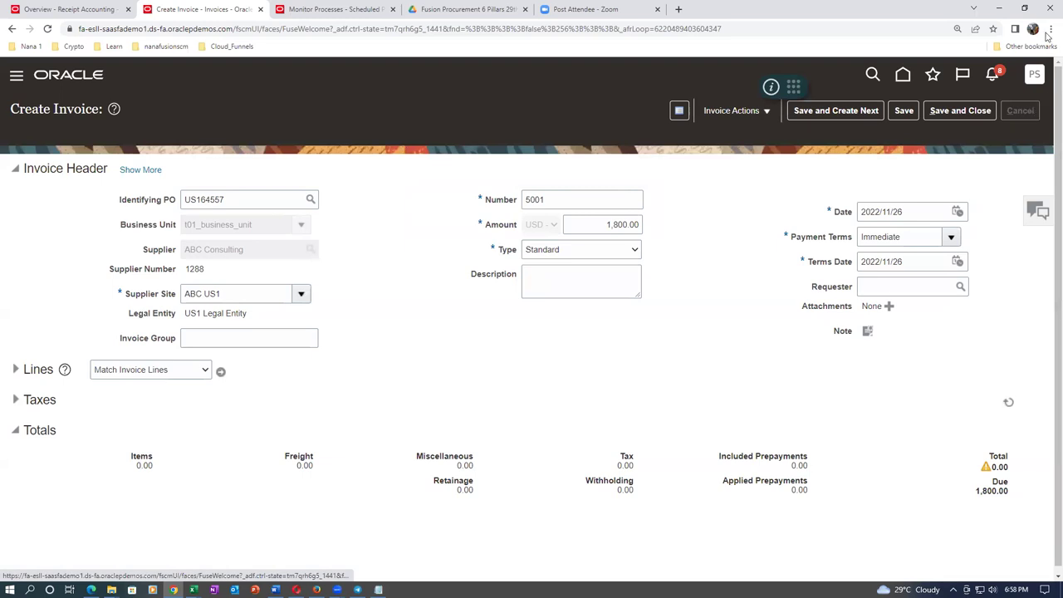
left_click(1034, 76)
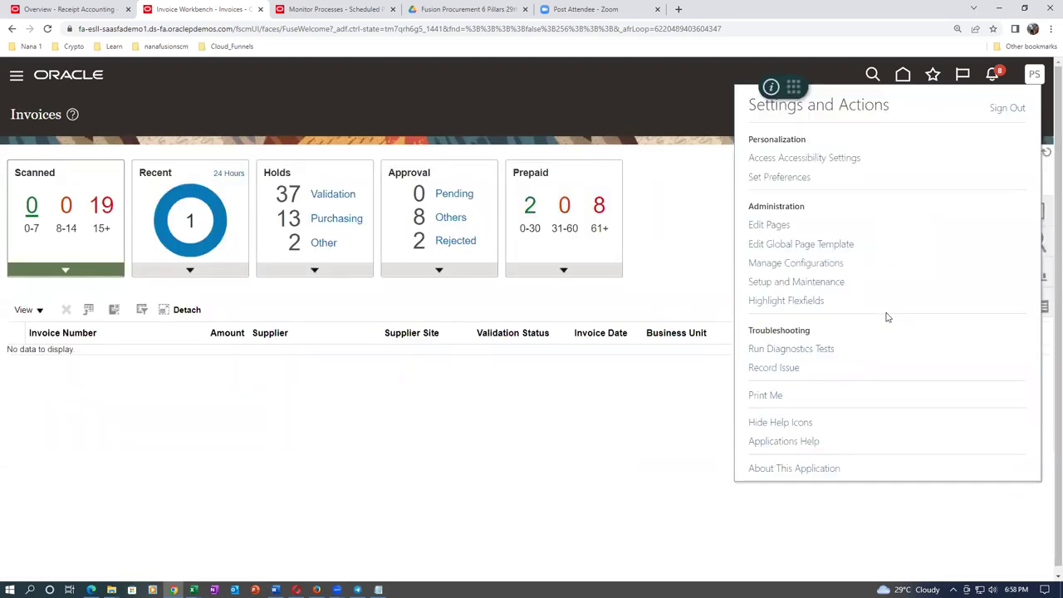
left_click(807, 285)
left_click(1038, 260)
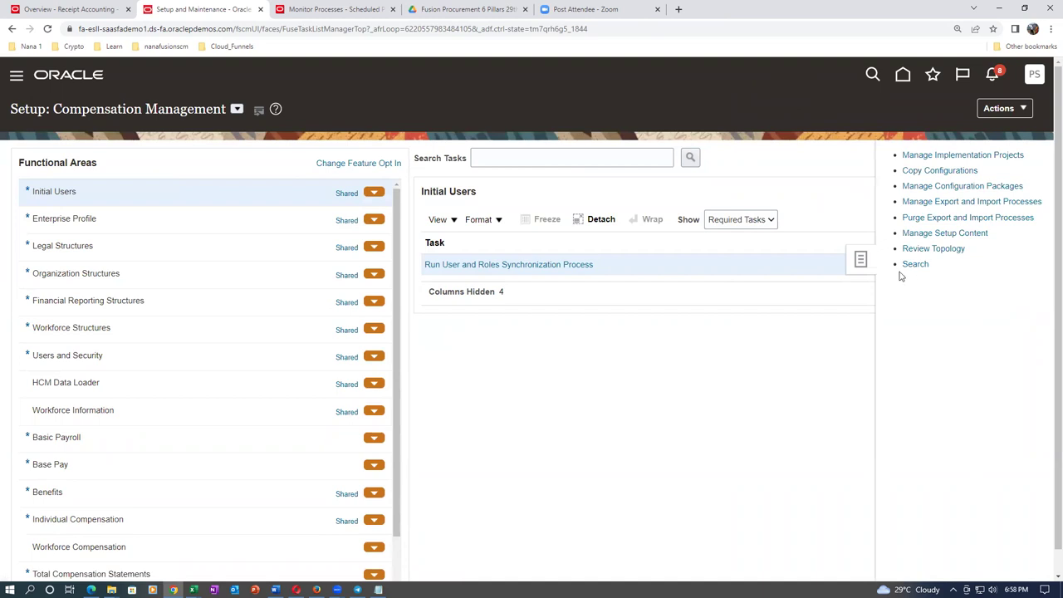
left_click(915, 264)
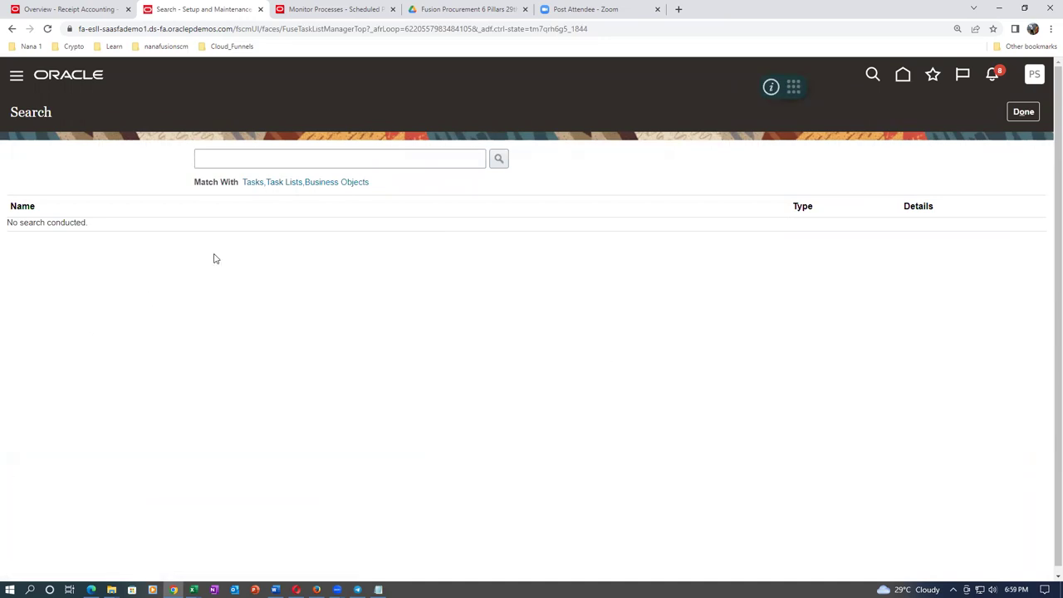
Search for man%common%opt%pay% and open the Manage Common Options for Payables and Procurement task.
left_click(240, 158)
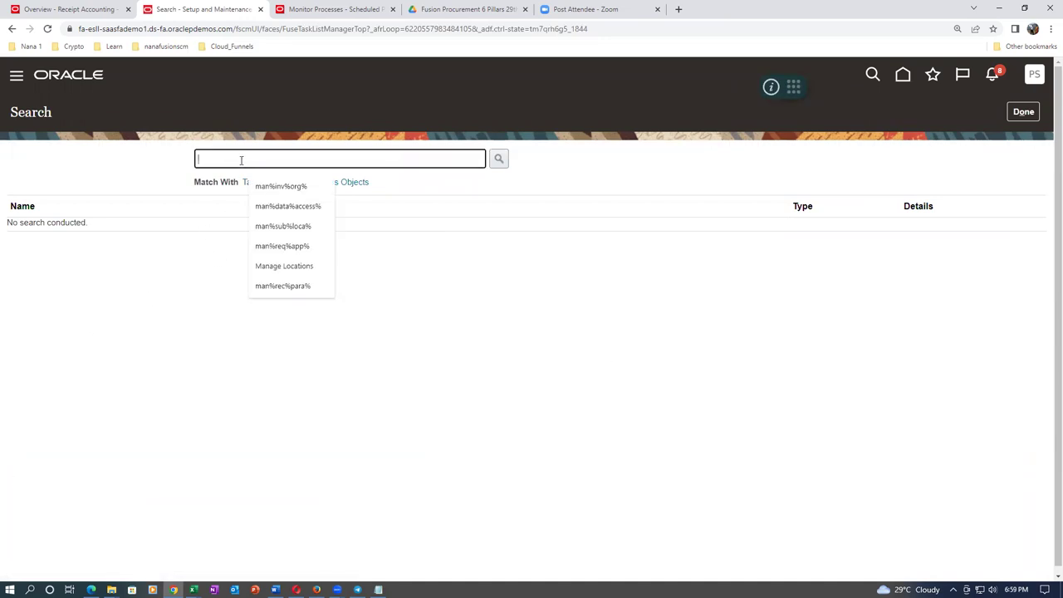
type("man%common")
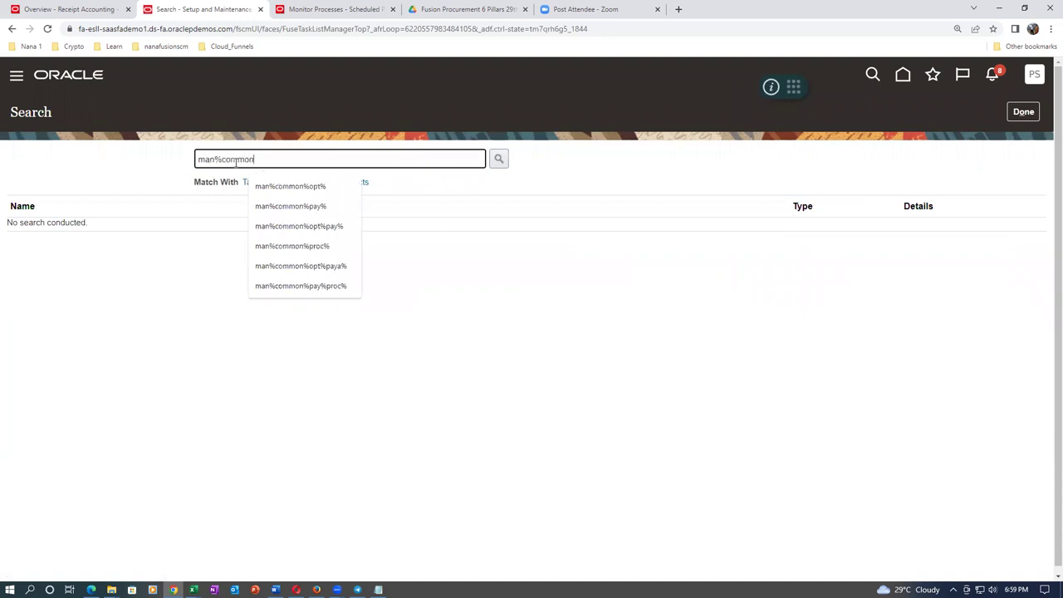
type("opt%pay%")
key("Return")
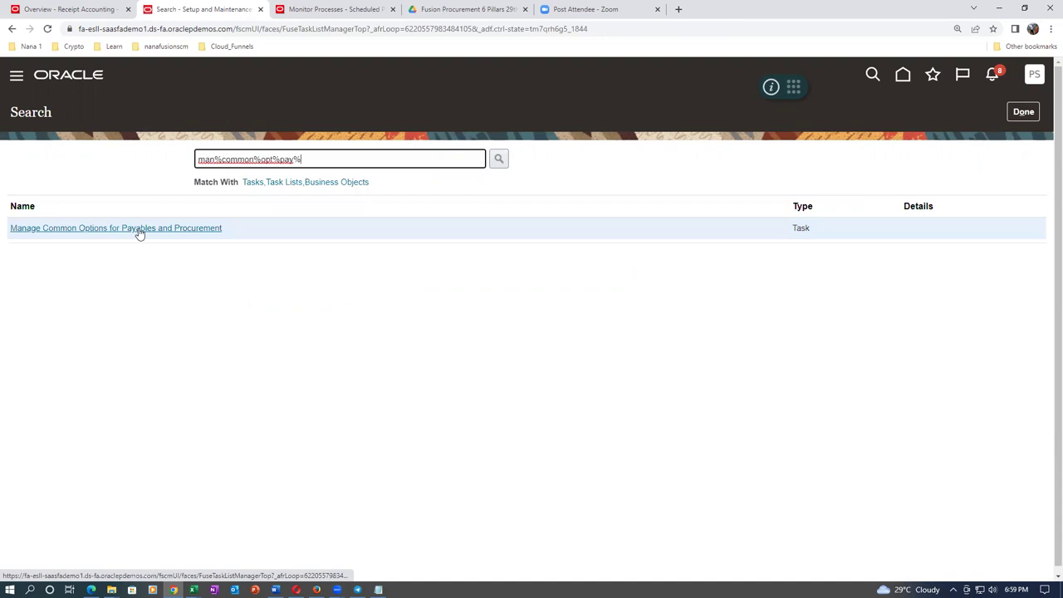
left_click(142, 230)
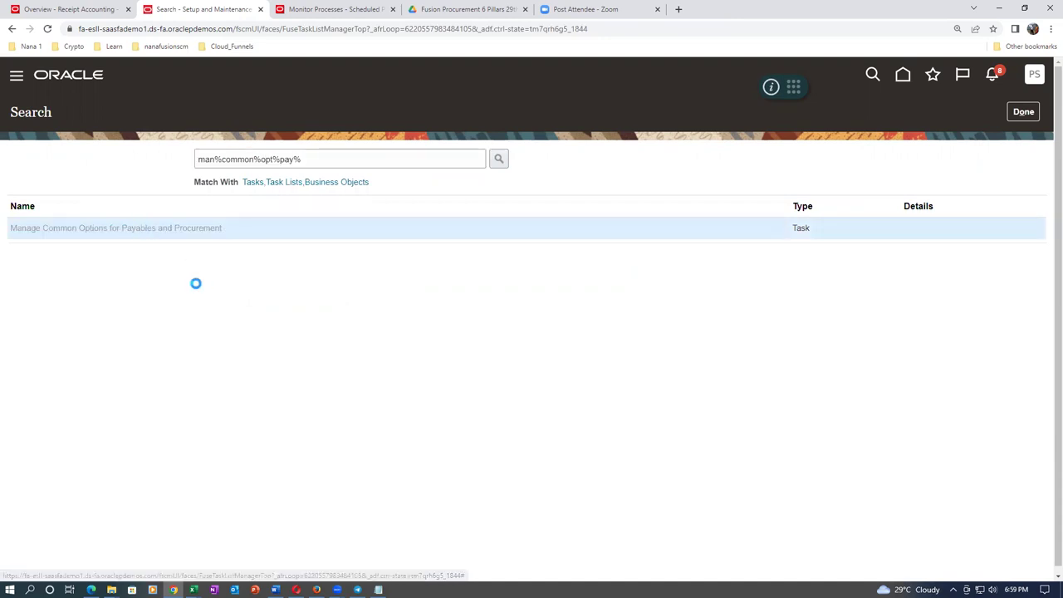
For business unit t01_business_unit, set the default Liability distribution to account 22210 Accrued Receipts, keeping the other segments at their defaults.
left_click(137, 157)
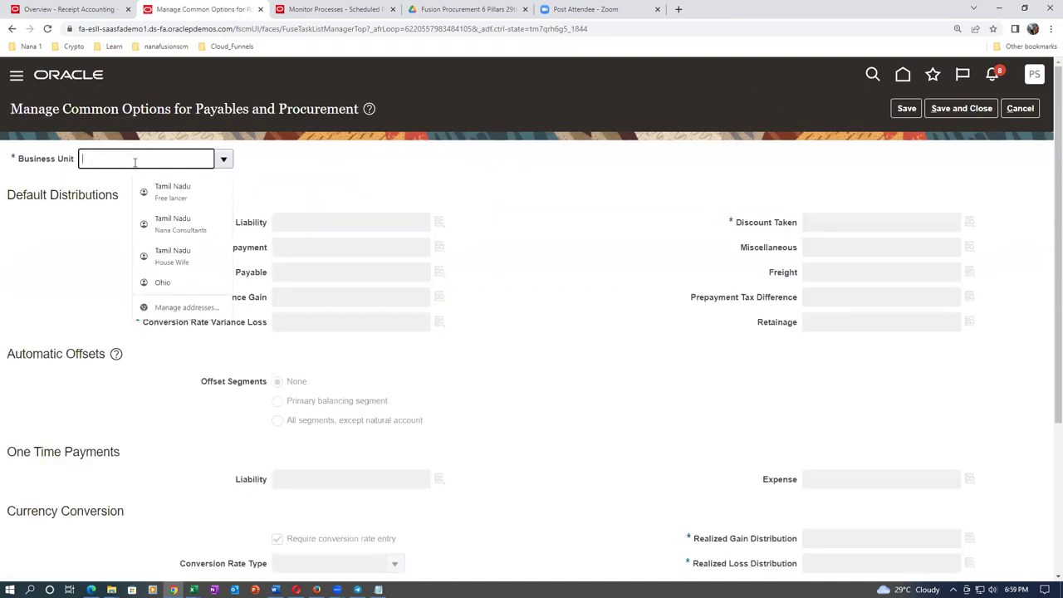
type("t01_business_unit")
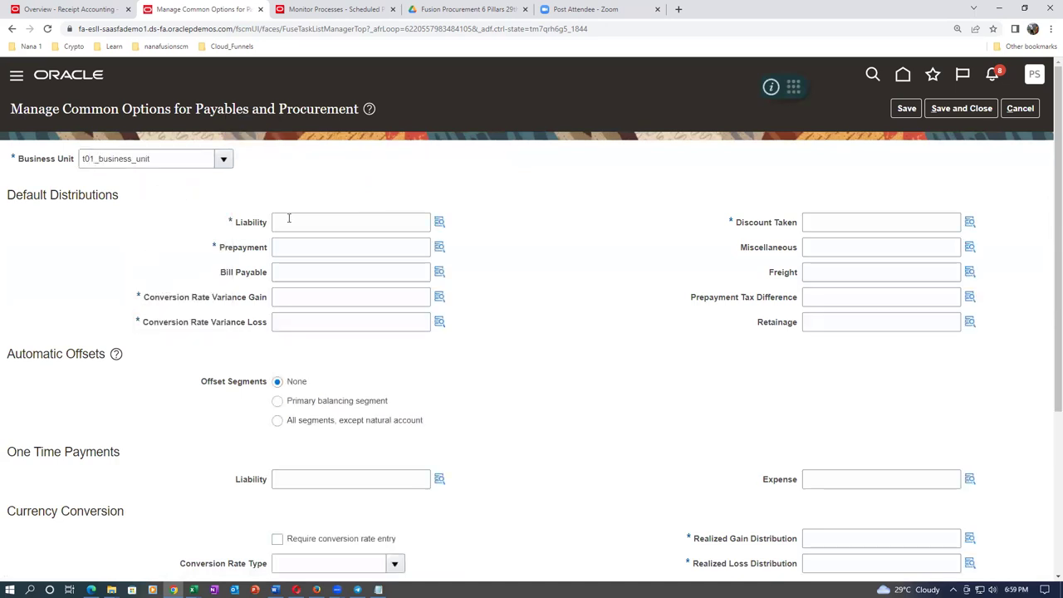
left_click(291, 223)
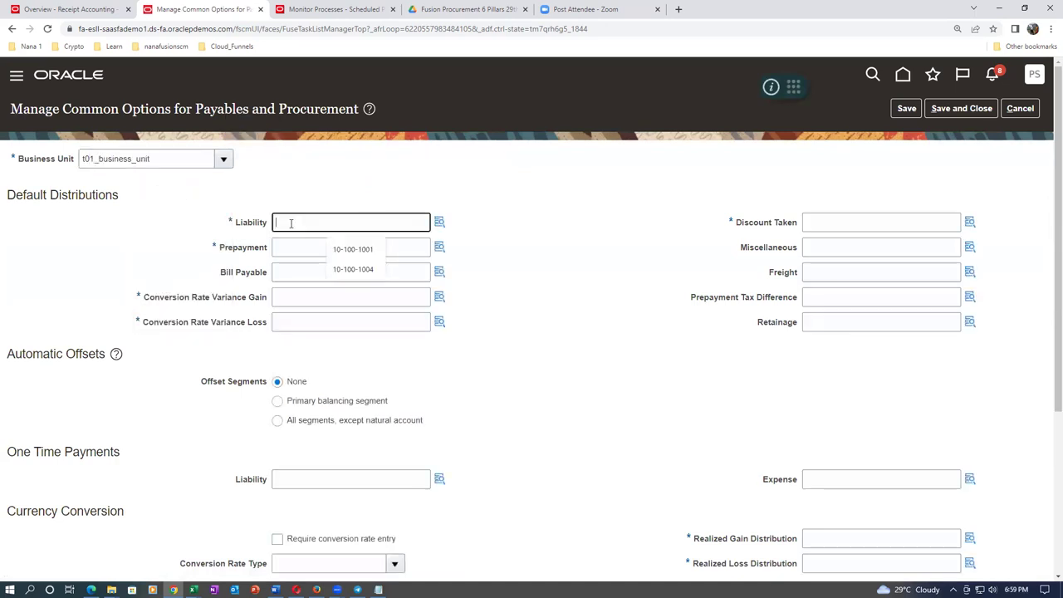
left_click(439, 222)
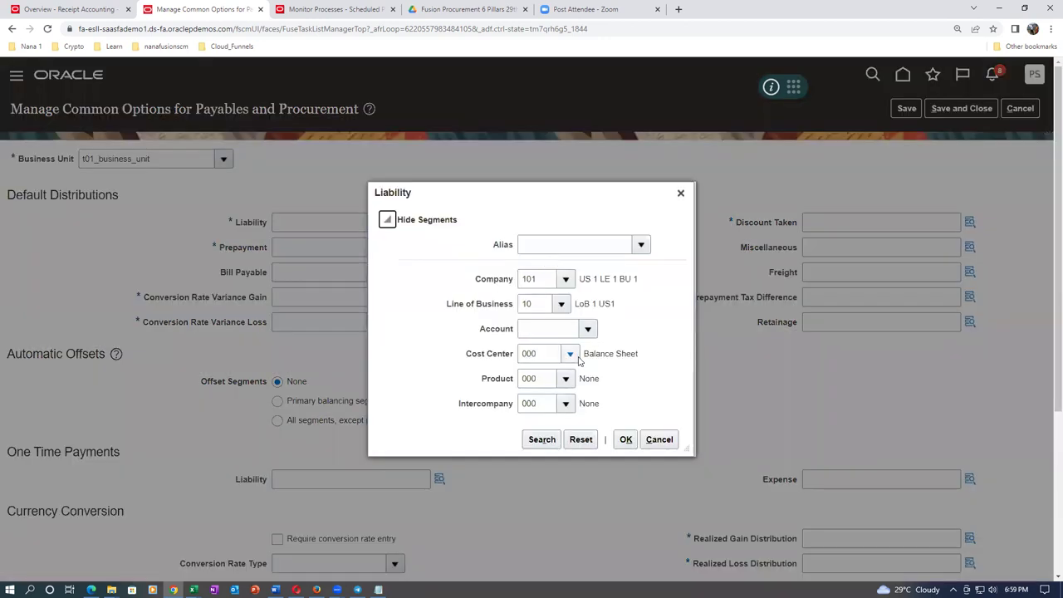
left_click(587, 328)
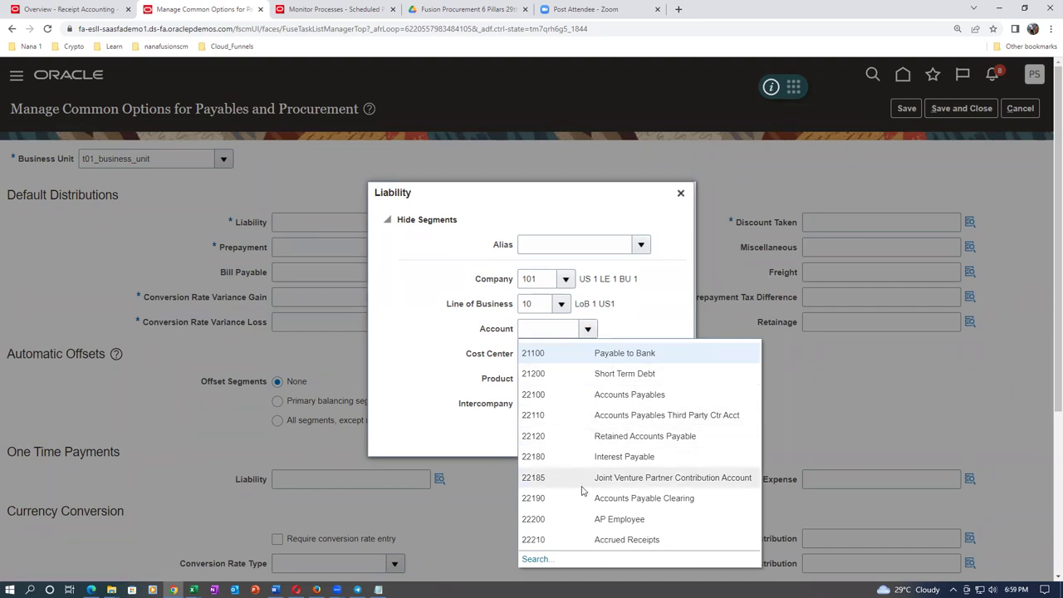
scroll(583, 491, "down", 1)
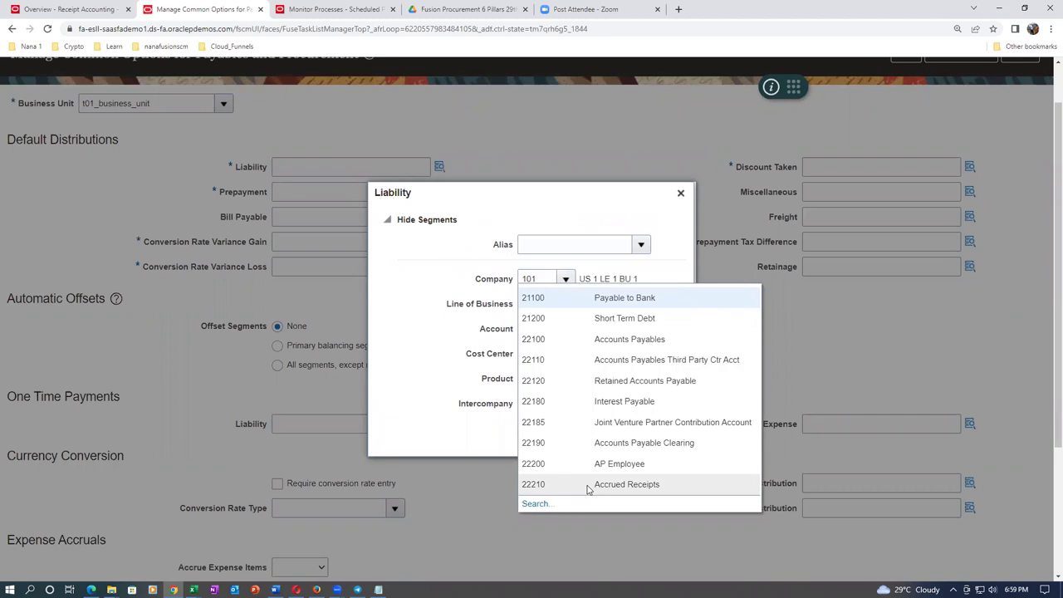
left_click(587, 486)
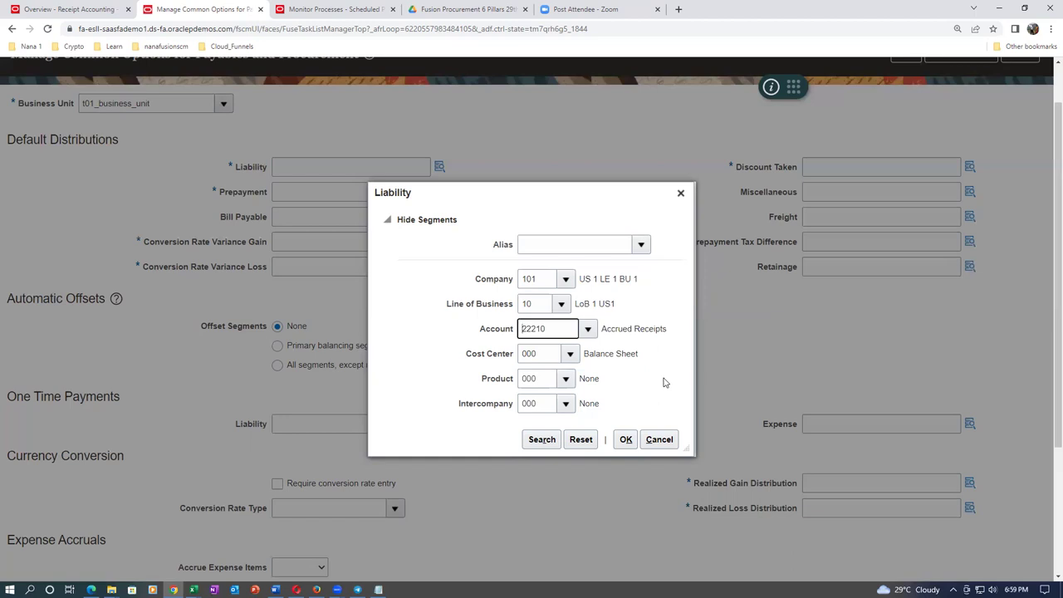
left_click(627, 439)
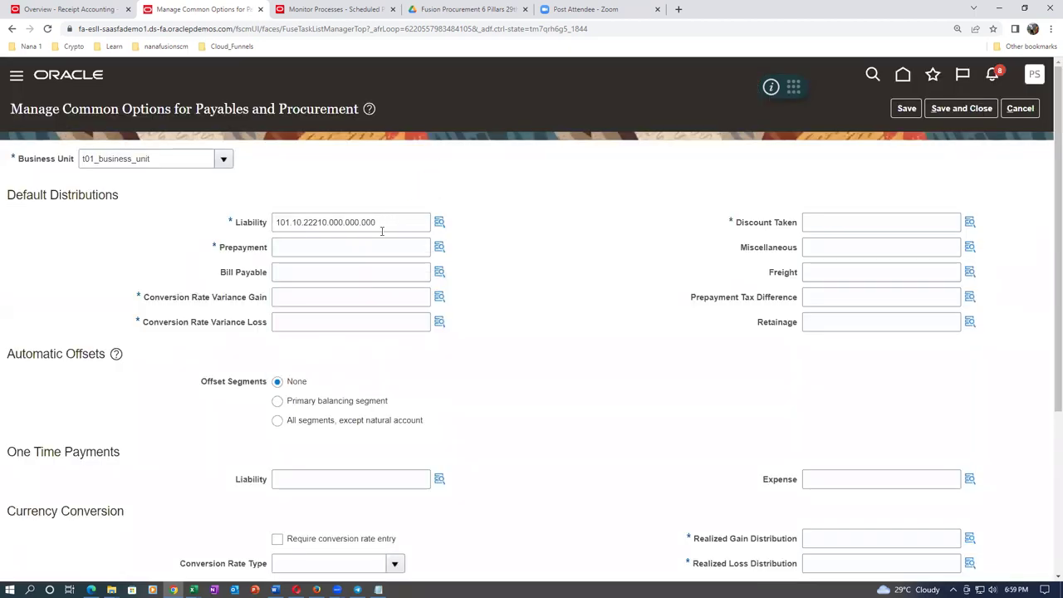
Copy the Liability combination 101.10.22210.000.000.000 into the Prepayment, Conversion Rate Variance Gain and Conversion Rate Variance Loss distributions.
left_click_drag(388, 223, 274, 249)
key("ctrl+c")
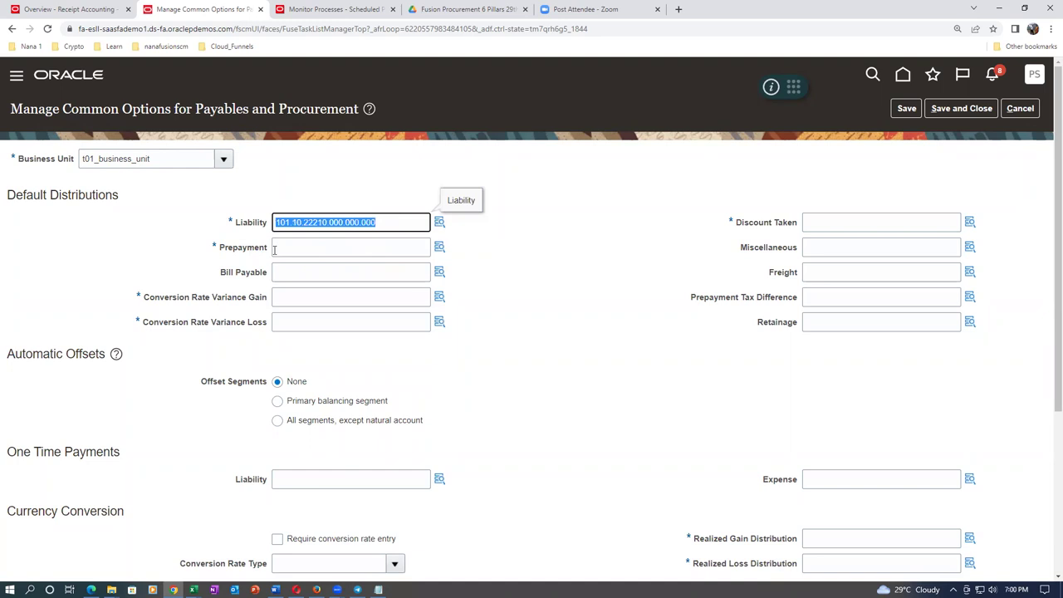
left_click(302, 251)
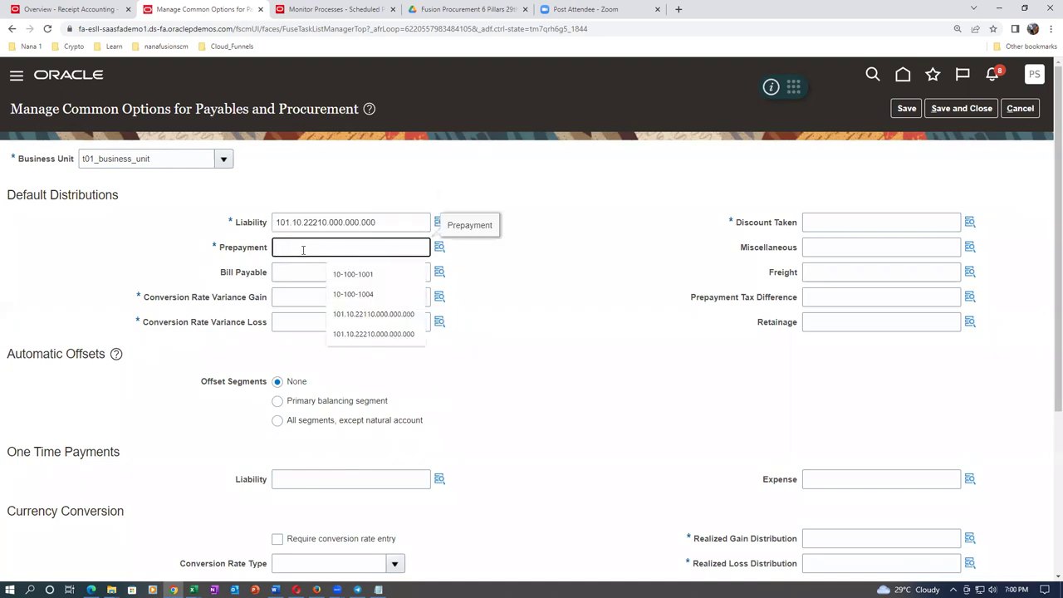
key("ctrl+v")
left_click(302, 298)
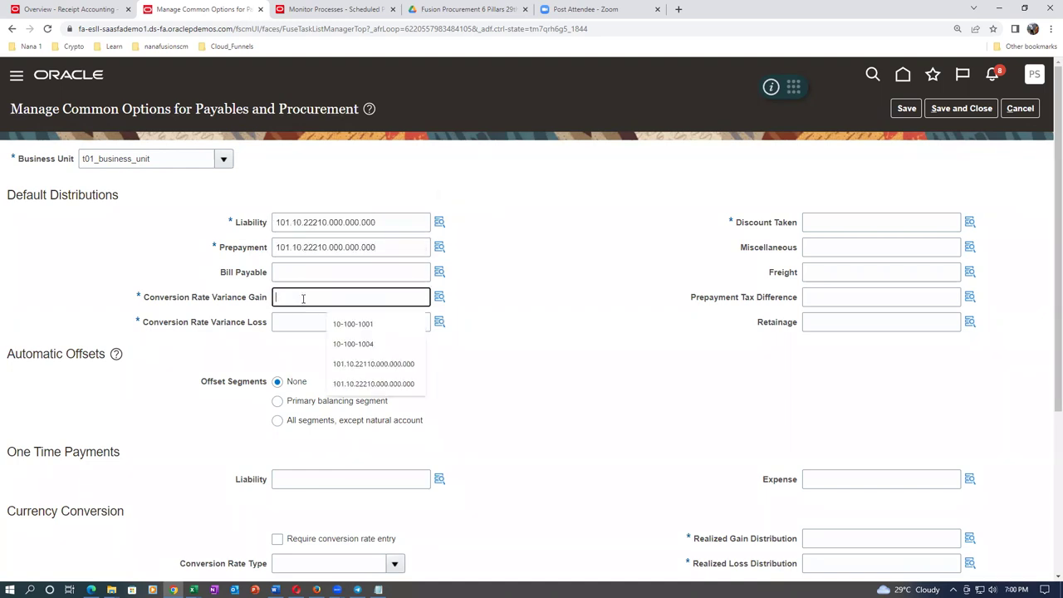
key("ctrl+v")
left_click(308, 317)
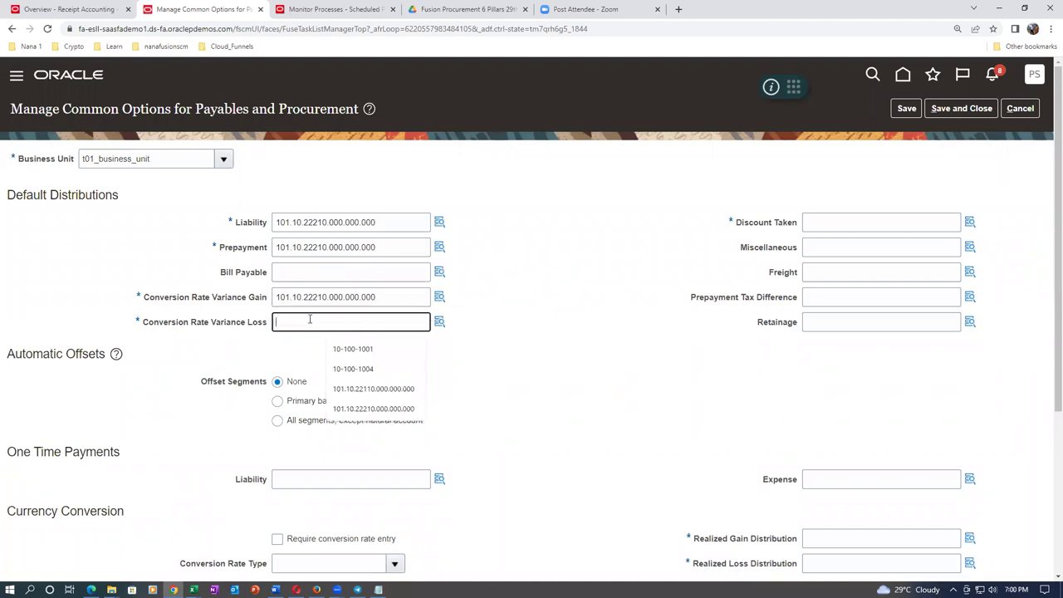
key("ctrl+v")
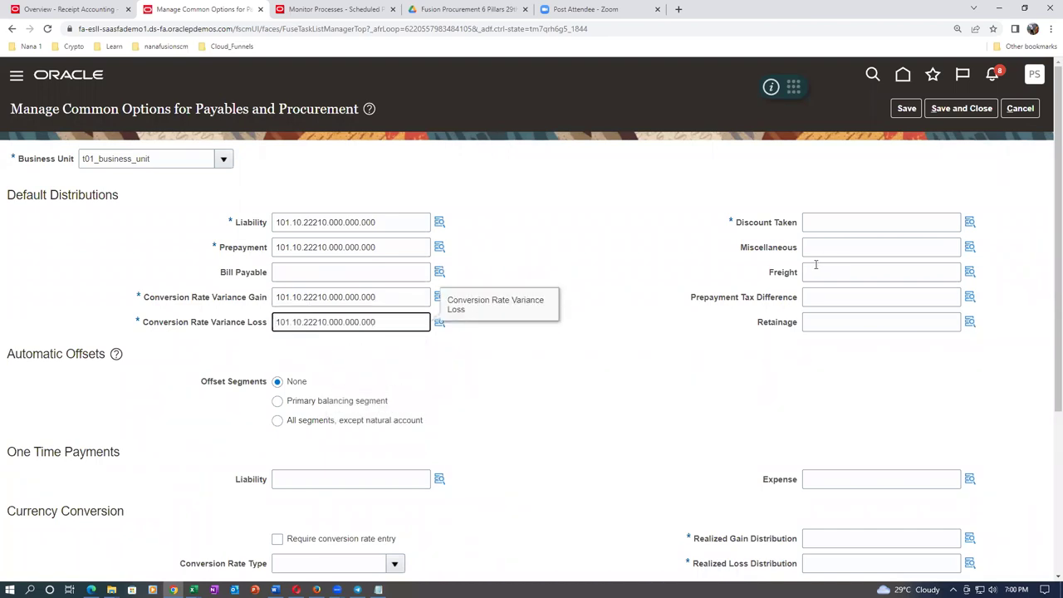
Fill the Discount Taken and Miscellaneous default distributions with the copied combination 101.10.22210.000.000.000.
left_click(816, 224)
key("ctrl+v")
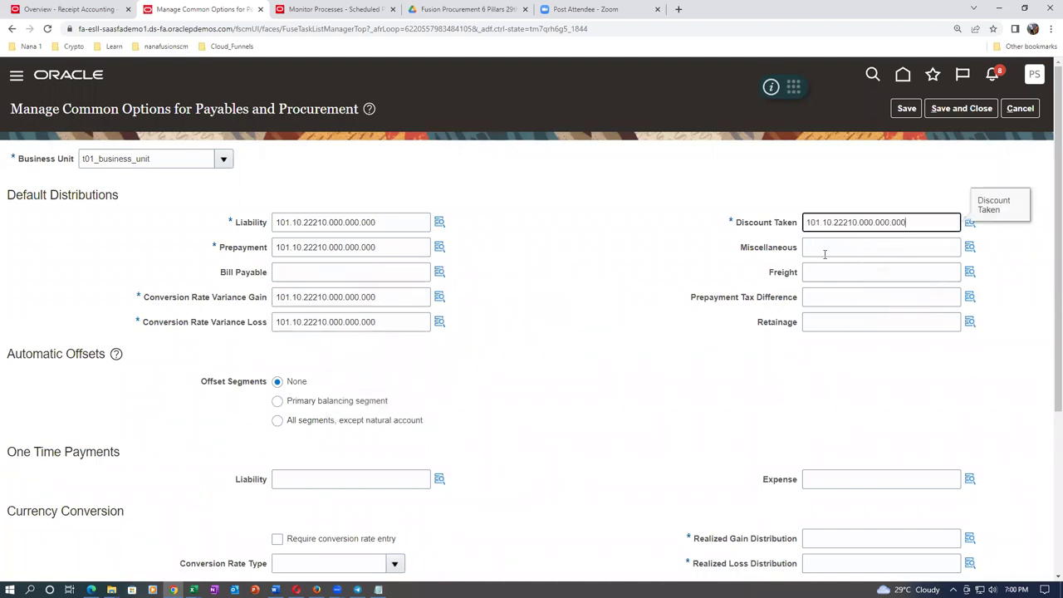
left_click(824, 251)
key("ctrl+v")
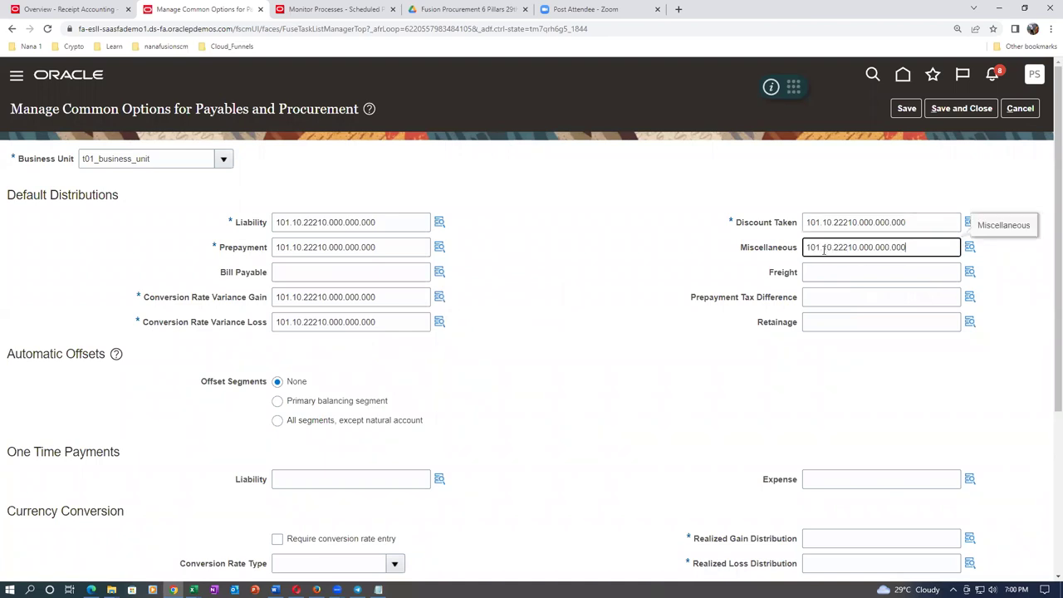
Set the Realized Gain and Realized Loss Distributions to 101.10.22210.000.000.000, and enter t01 as the Bill-to Location.
scroll(612, 325, "down", 2)
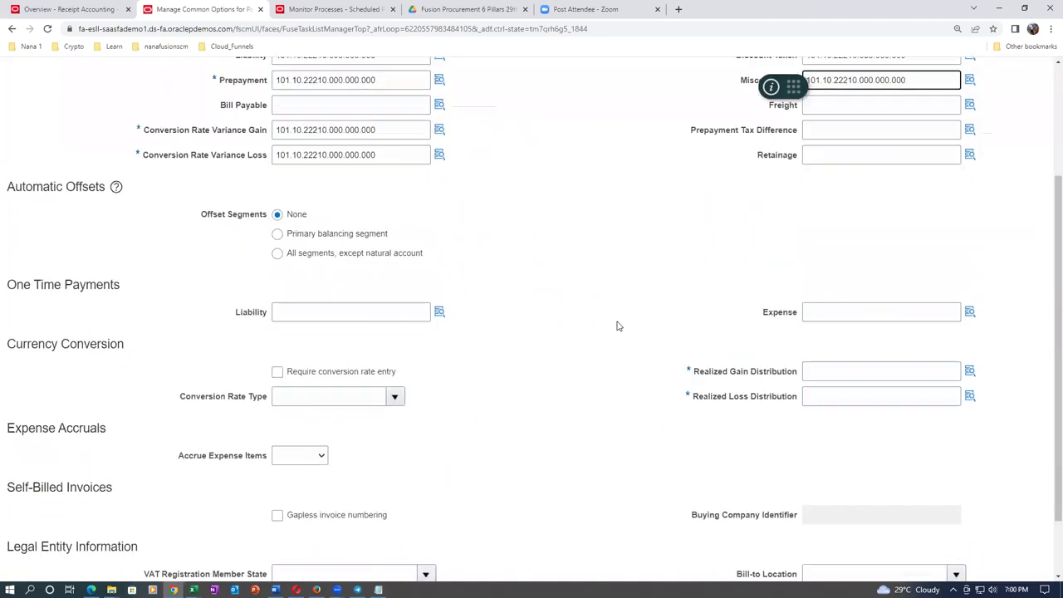
scroll(617, 324, "down", 1)
left_click(816, 297)
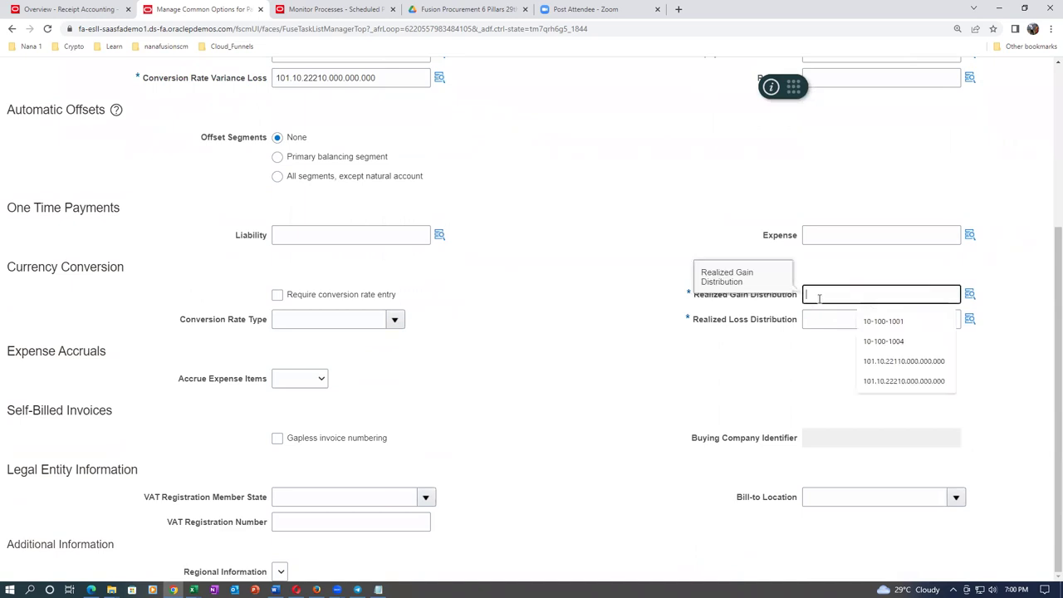
key("ctrl+v")
left_click(827, 313)
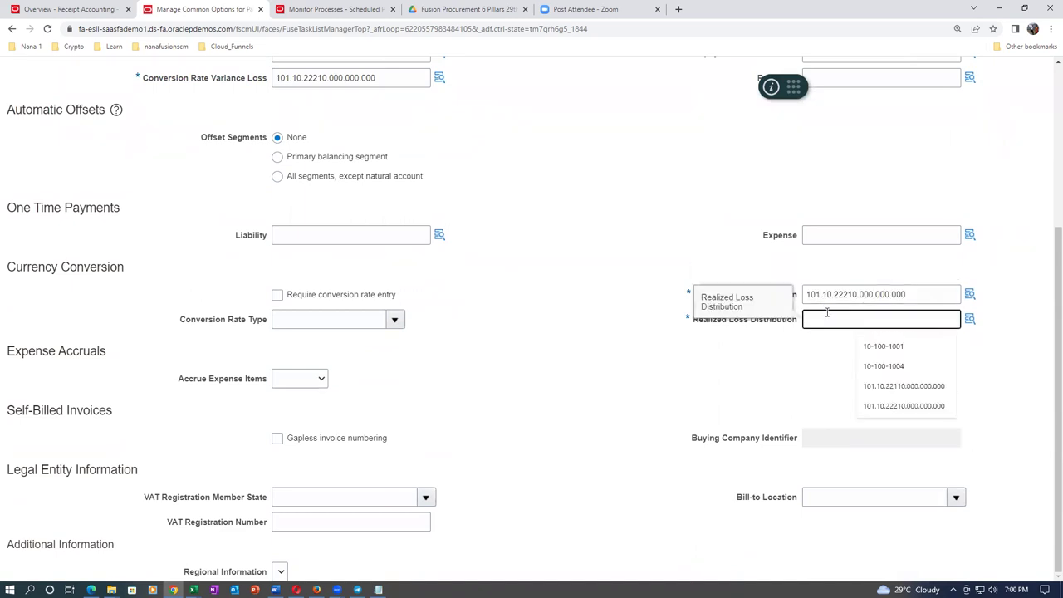
key("ctrl+v")
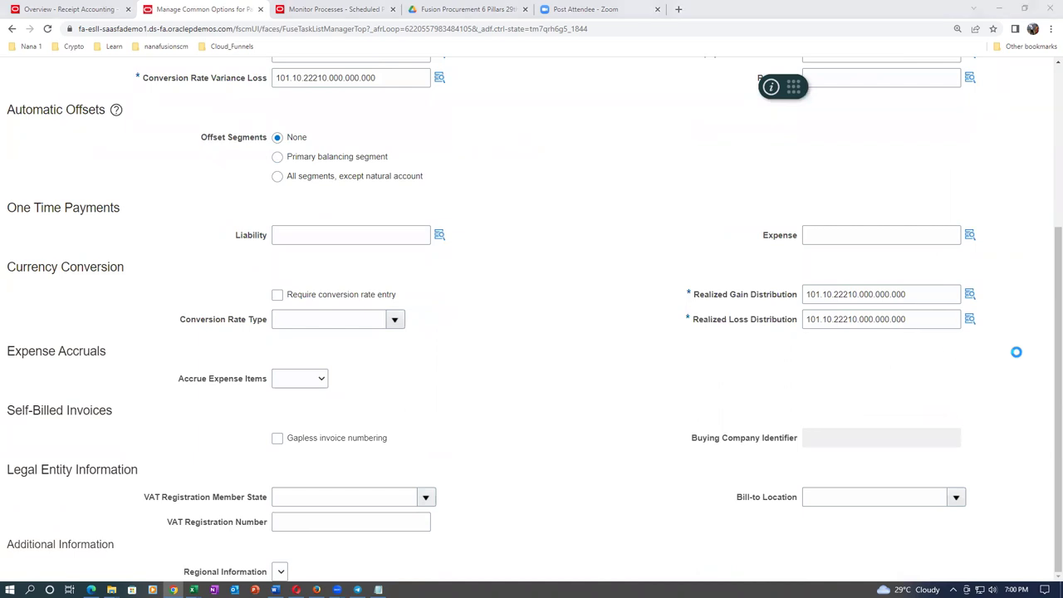
left_click(828, 496)
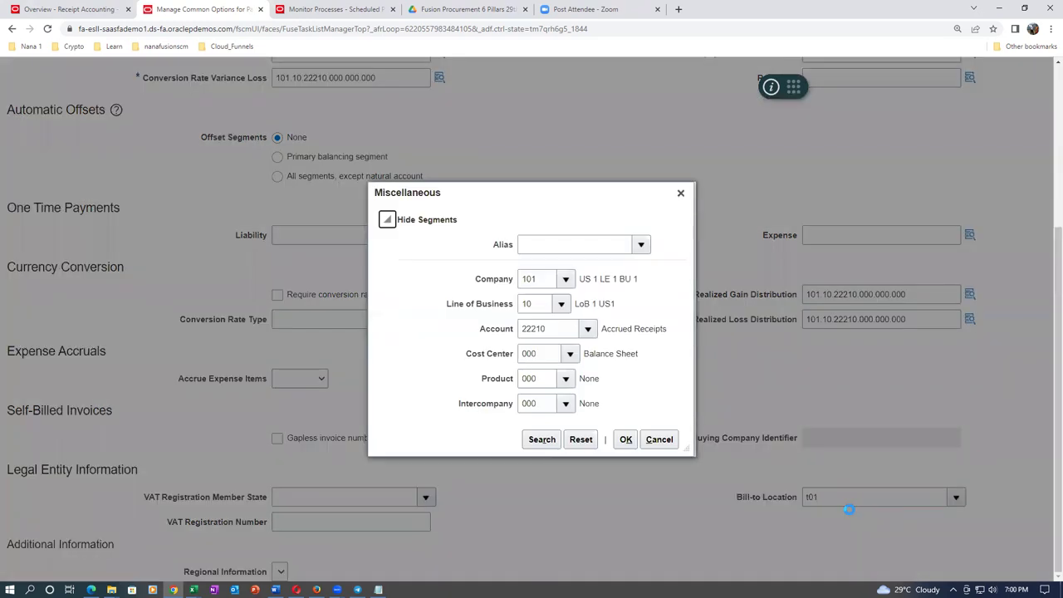
Search the Miscellaneous distribution's accounts for 222 and try to apply account 22280 LI Claim Payable.
left_click(551, 328)
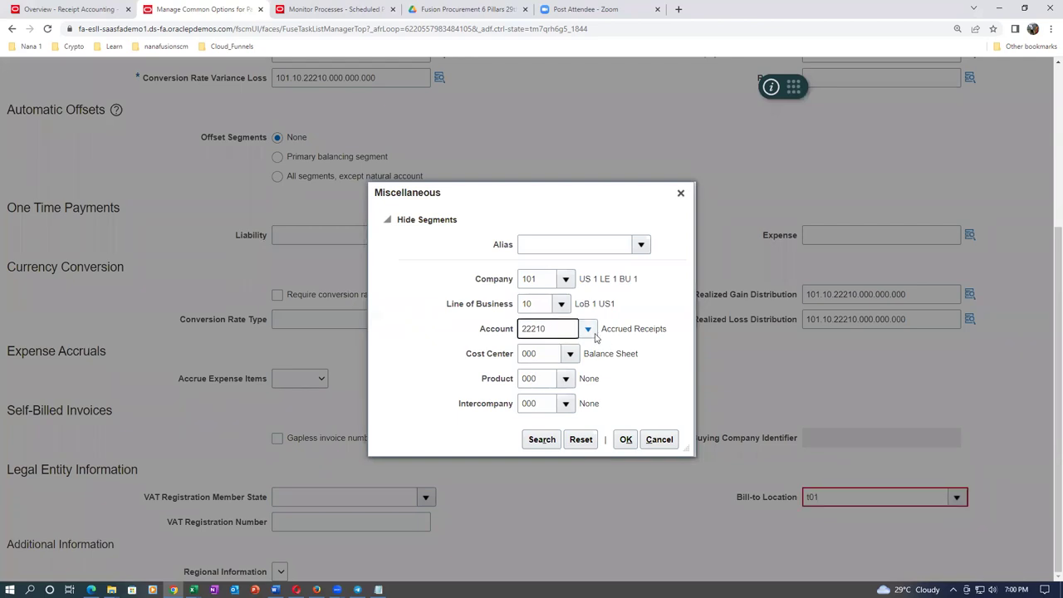
left_click(592, 332)
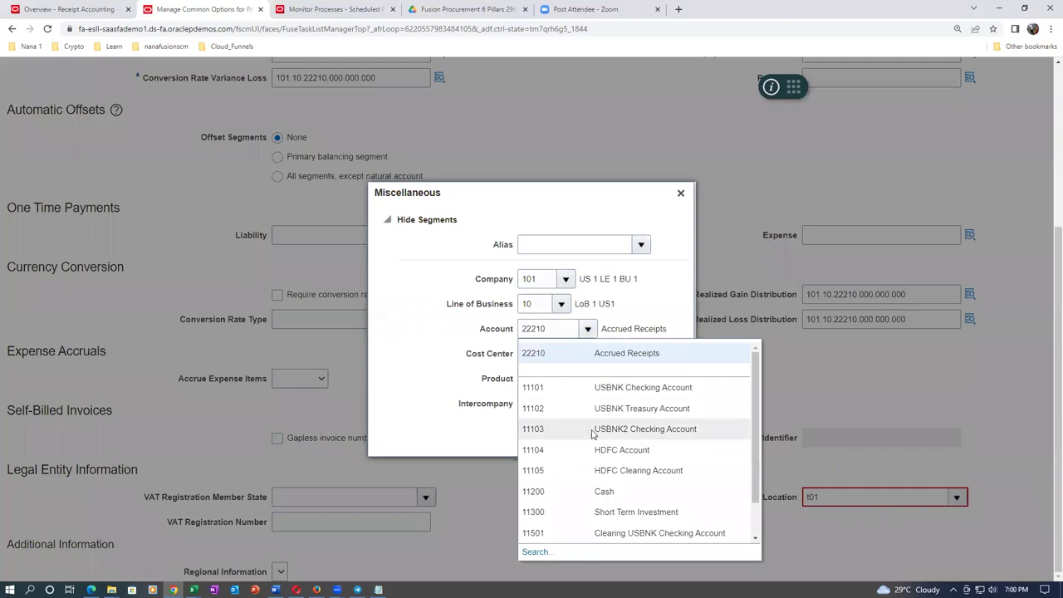
scroll(593, 436, "down", 1)
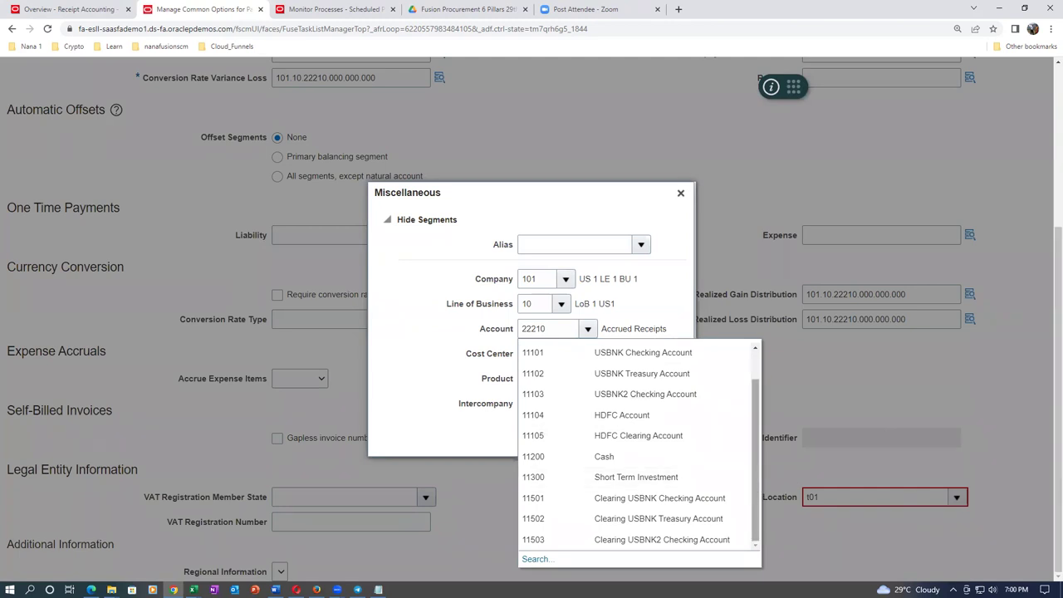
left_click(532, 559)
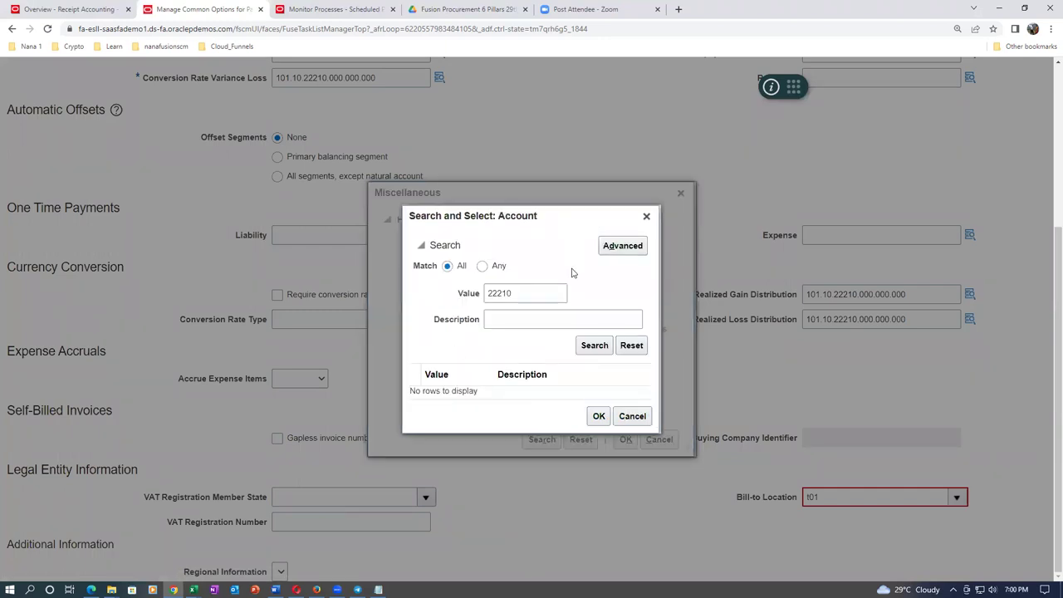
left_click(522, 289)
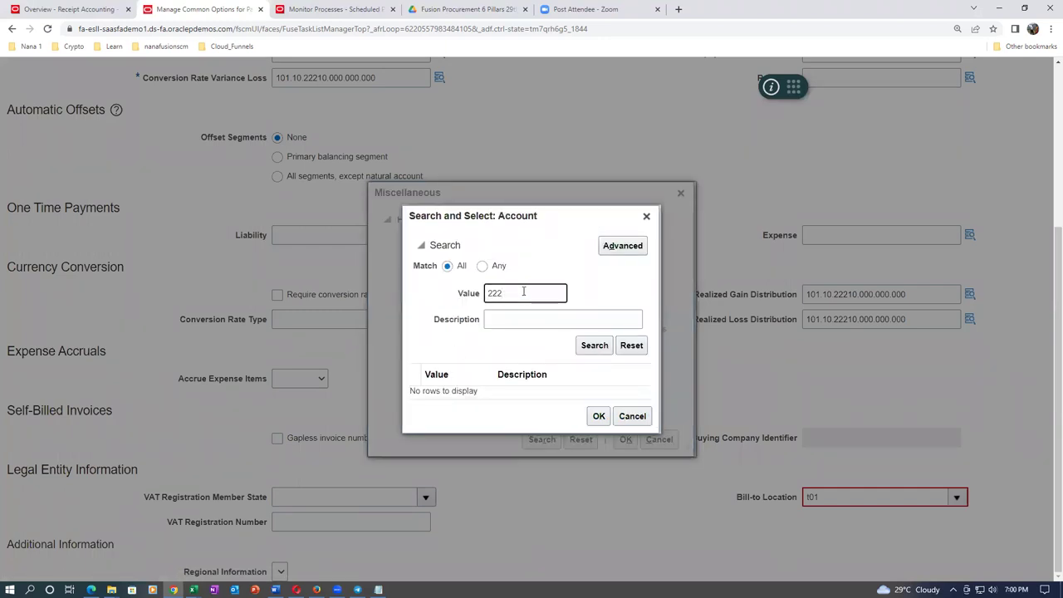
left_click(594, 346)
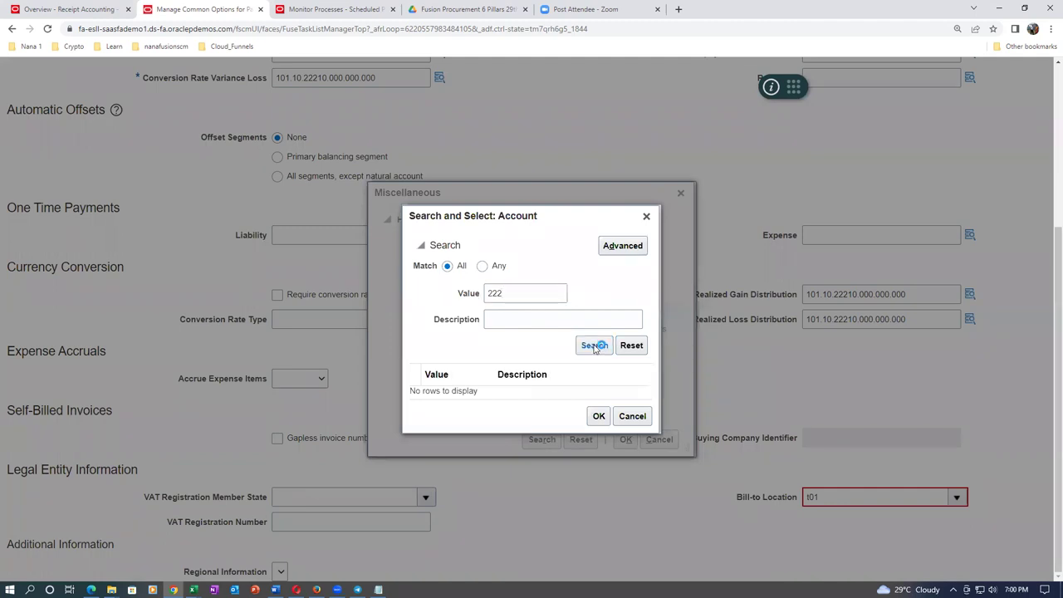
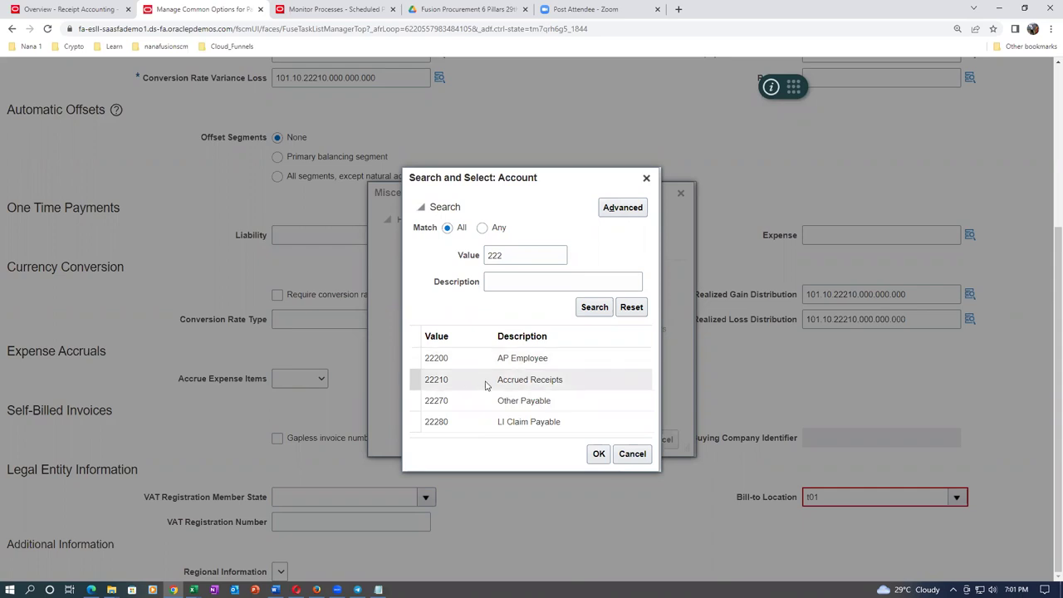
left_click(480, 422)
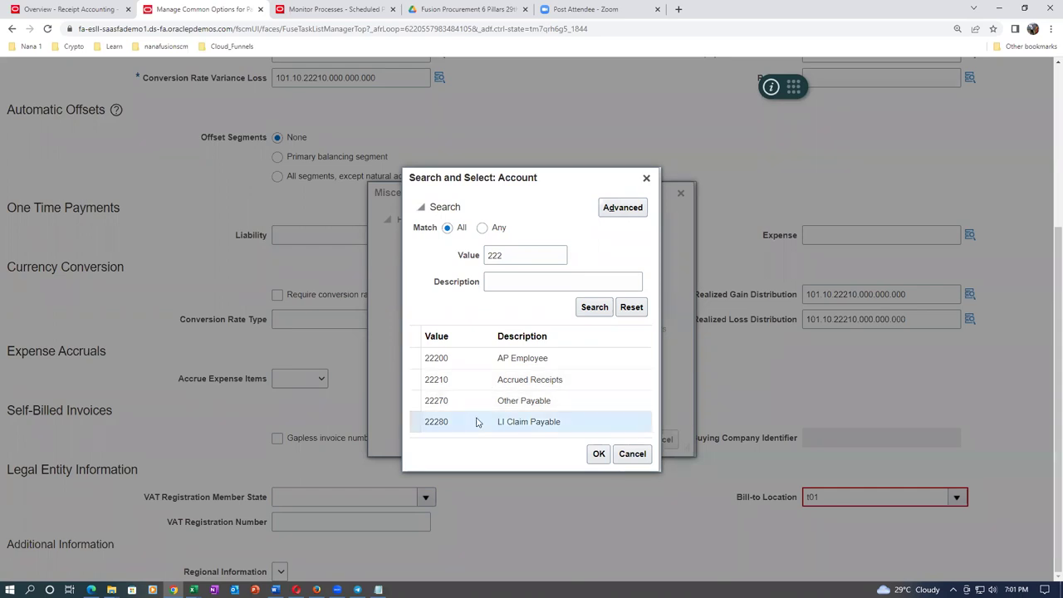
left_click(593, 453)
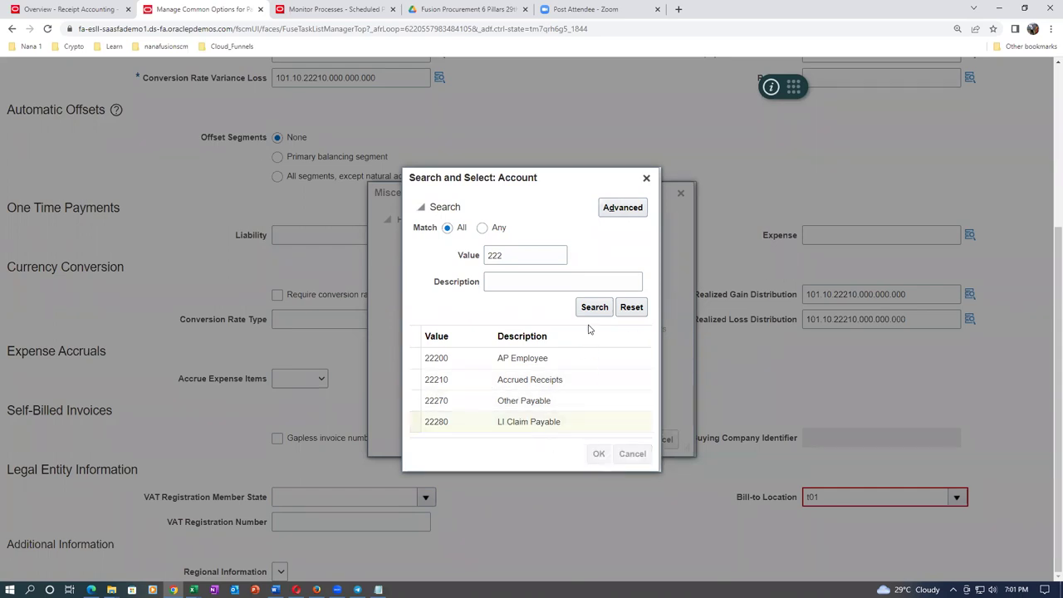
left_click(615, 443)
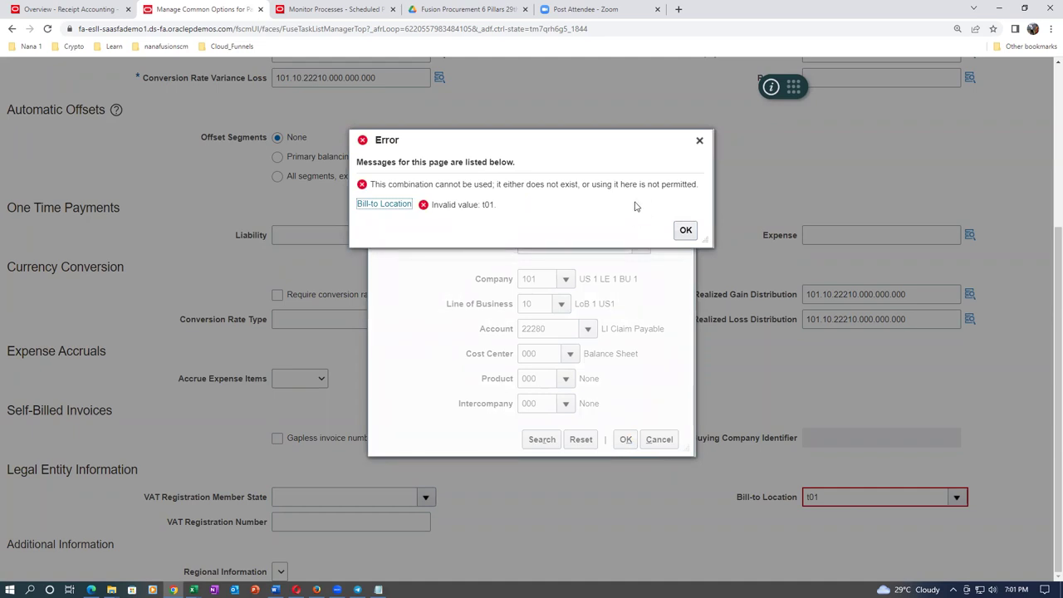
left_click(684, 231)
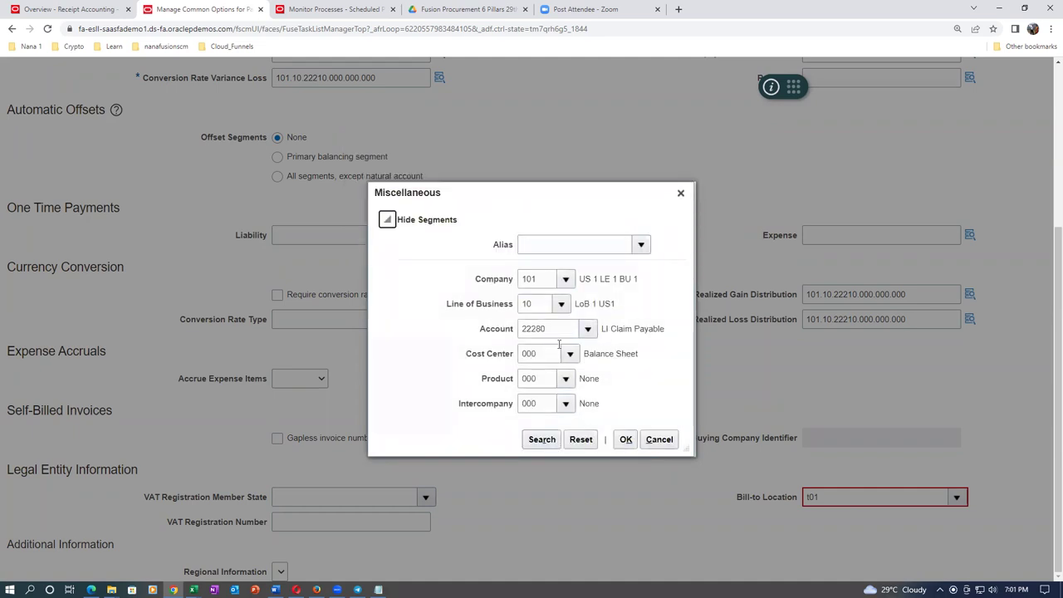
Change the Miscellaneous distribution's account to 22270 Other Payable and try to apply the combination.
left_click(570, 329)
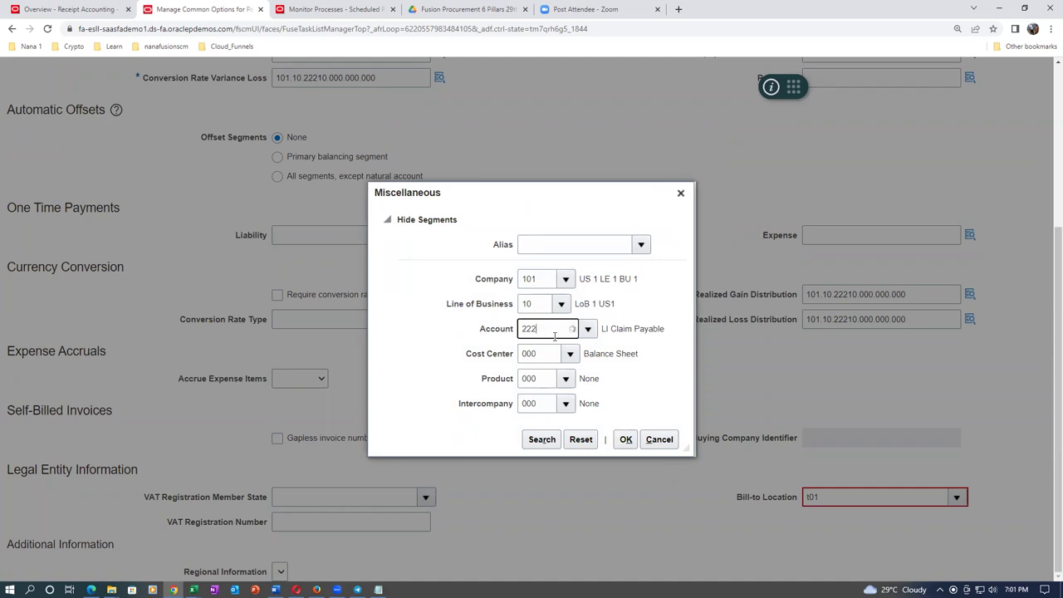
type("70")
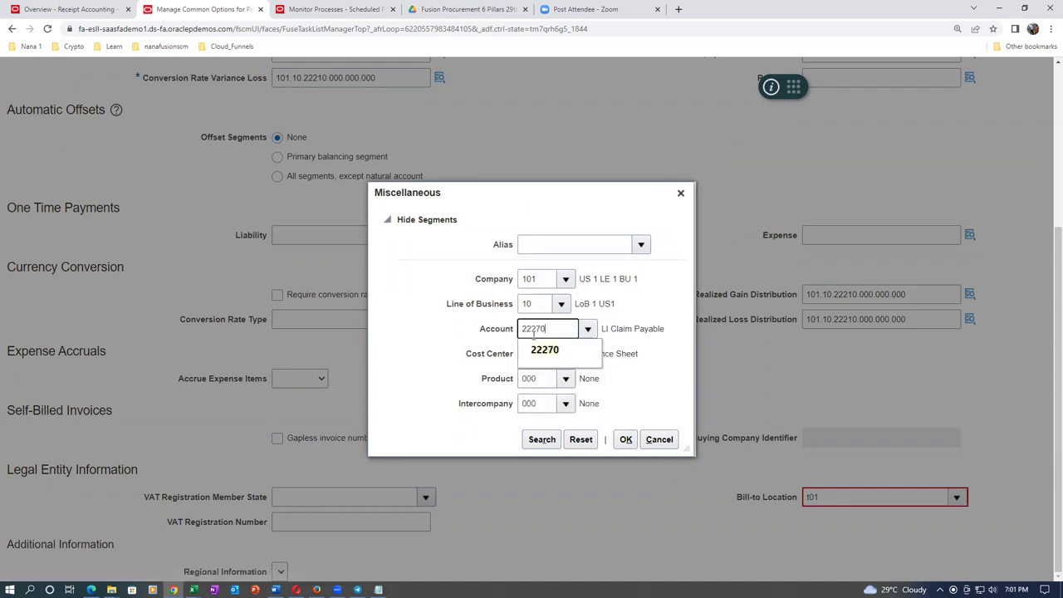
left_click(541, 352)
left_click(625, 439)
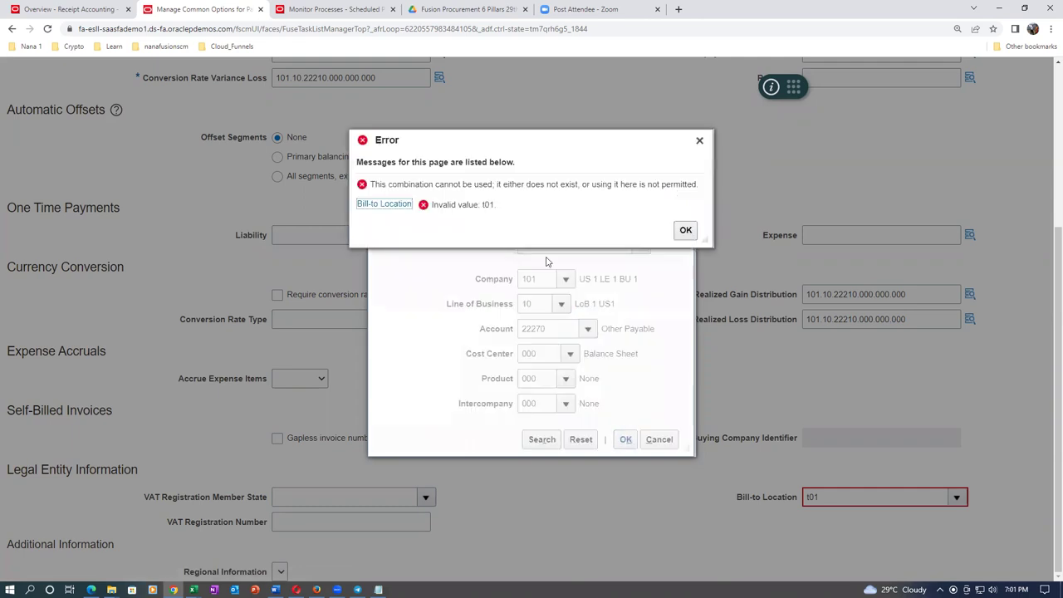
left_click(698, 140)
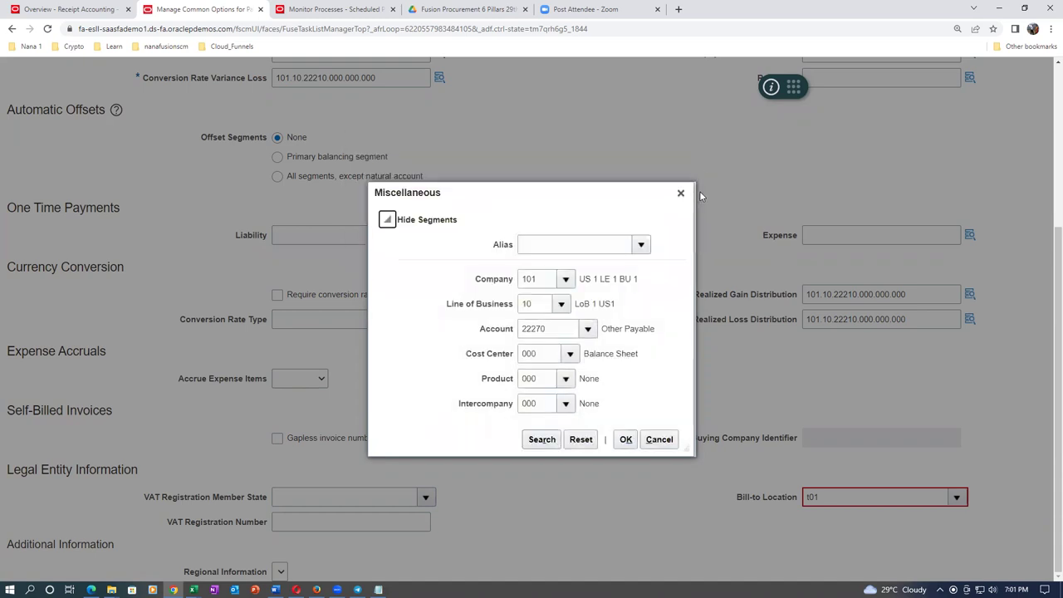
Set the Bill-to Location to t01_loc_1 and try to save the common options.
left_click(681, 194)
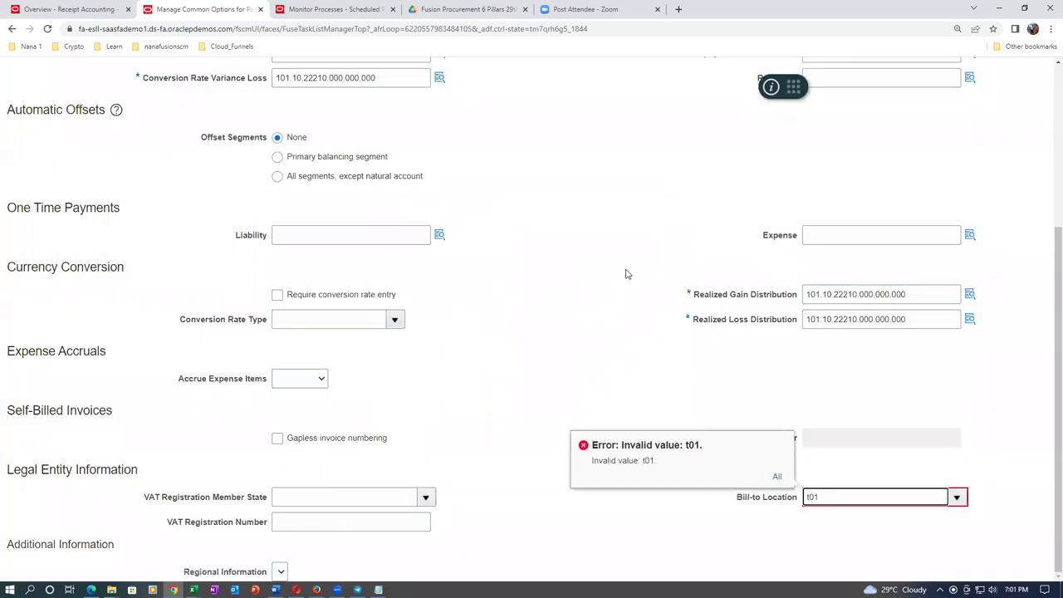
left_click_drag(828, 498, 738, 527)
type("t0")
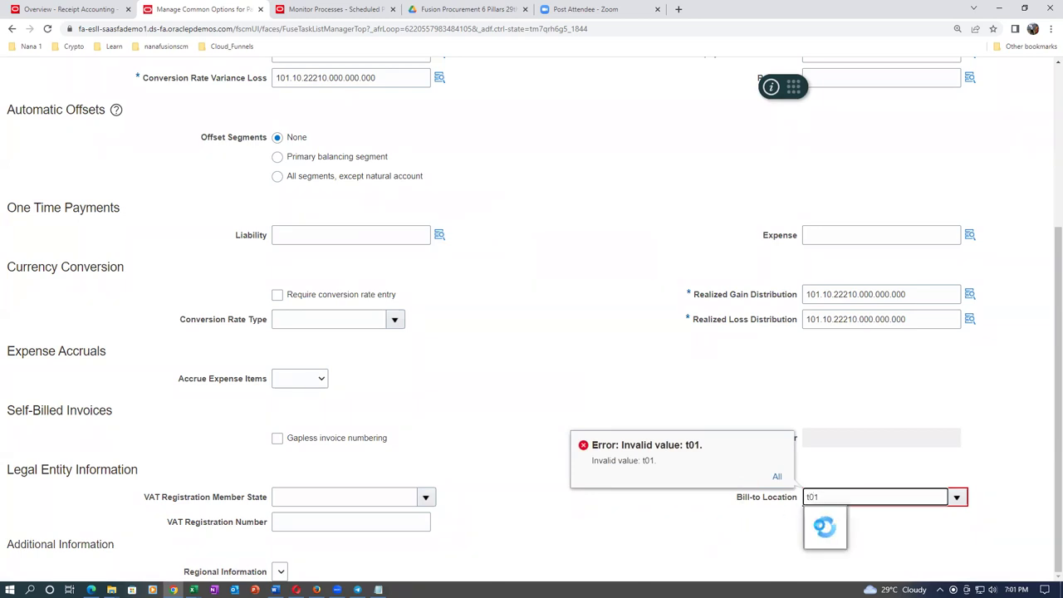
left_click(833, 519)
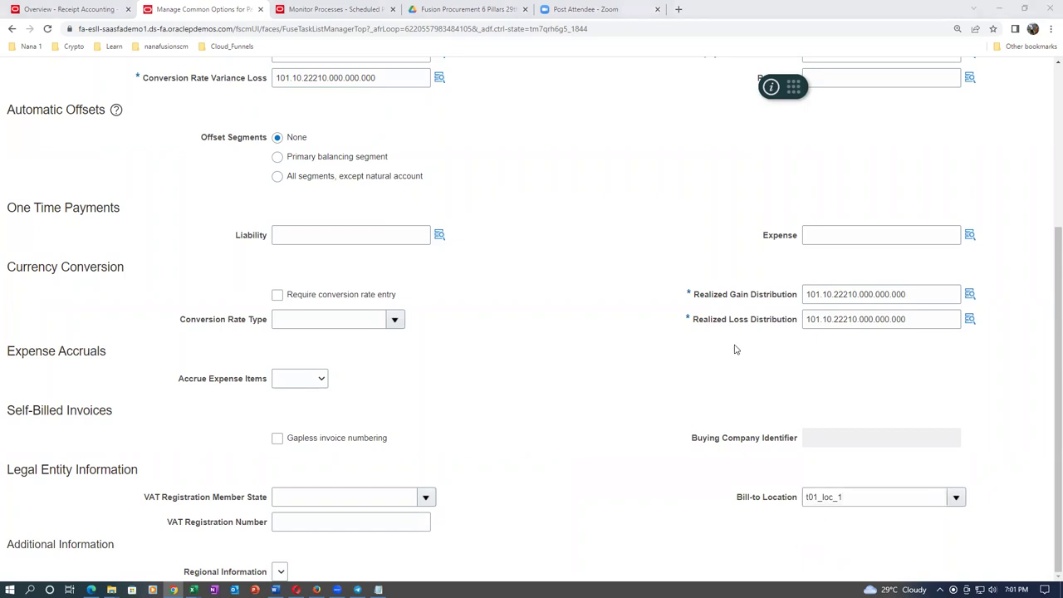
scroll(635, 380, "up", 3)
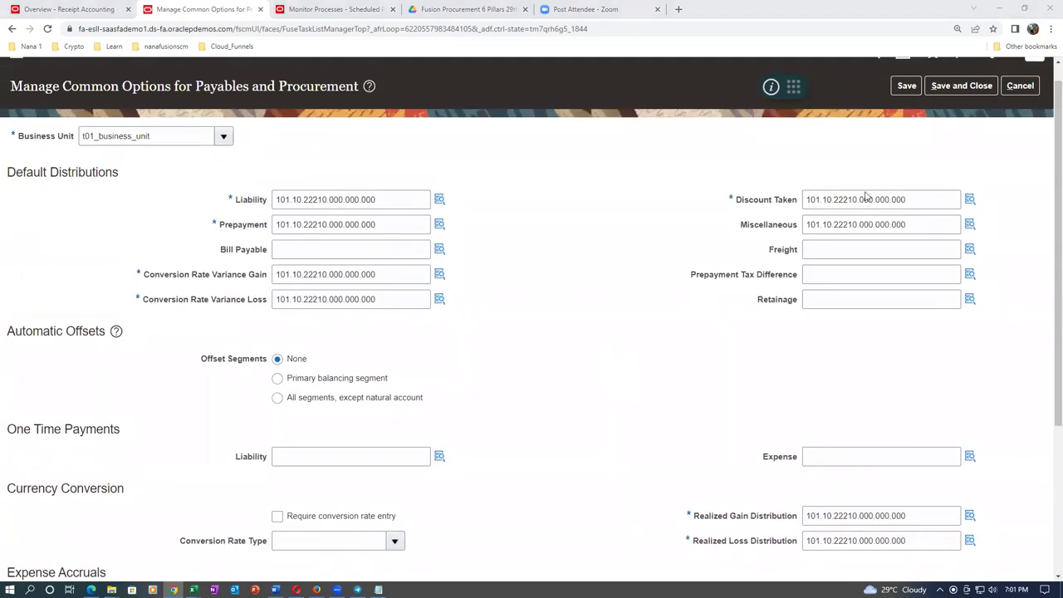
left_click(903, 86)
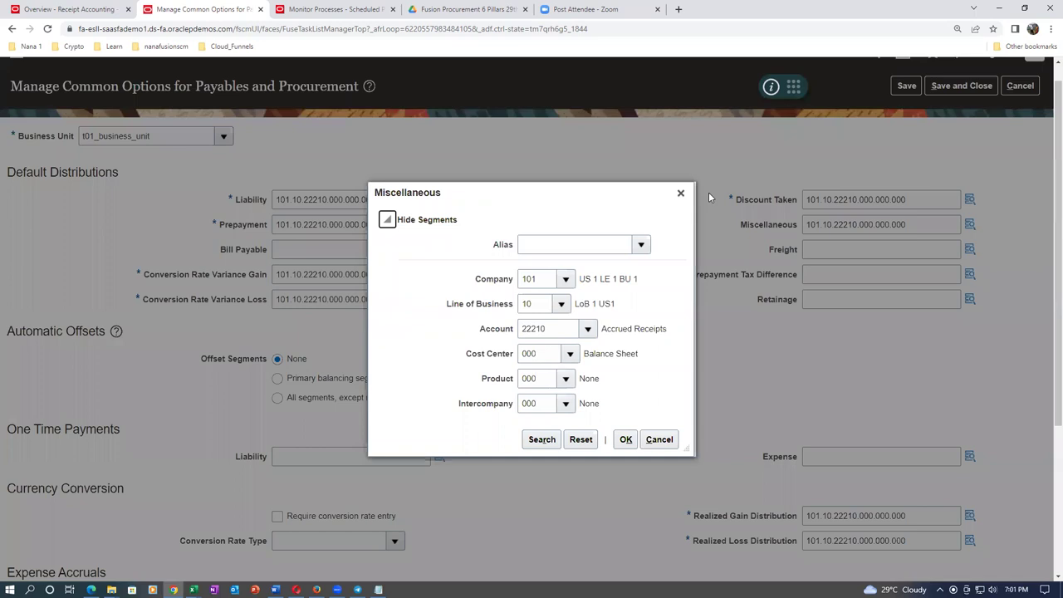
Try to apply the Miscellaneous combination with account 22210 for company 101, then retry with company 110 US1 LE1 2nd PBSV.
left_click(629, 439)
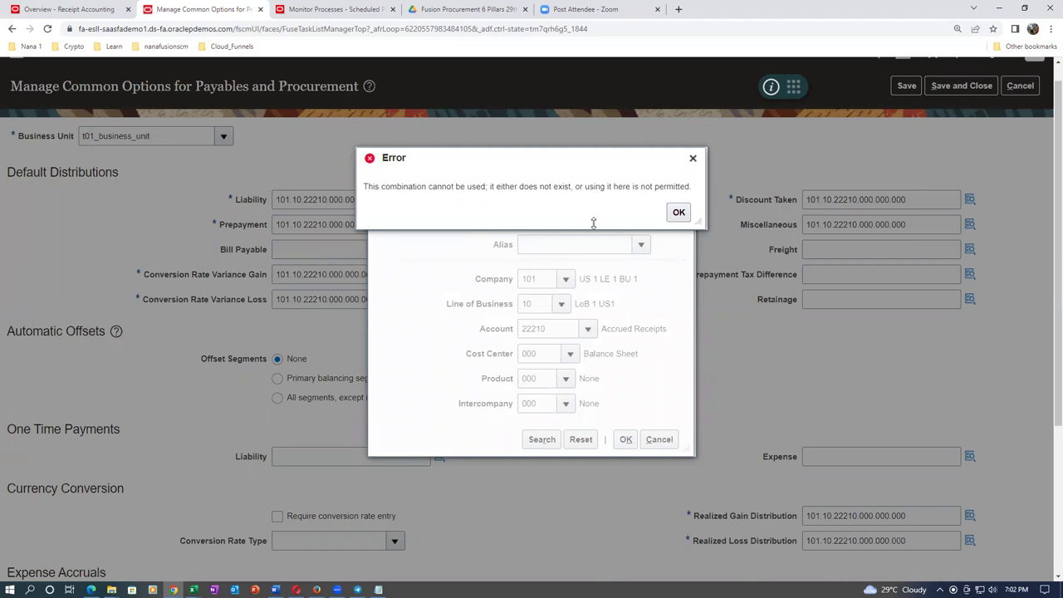
left_click(678, 213)
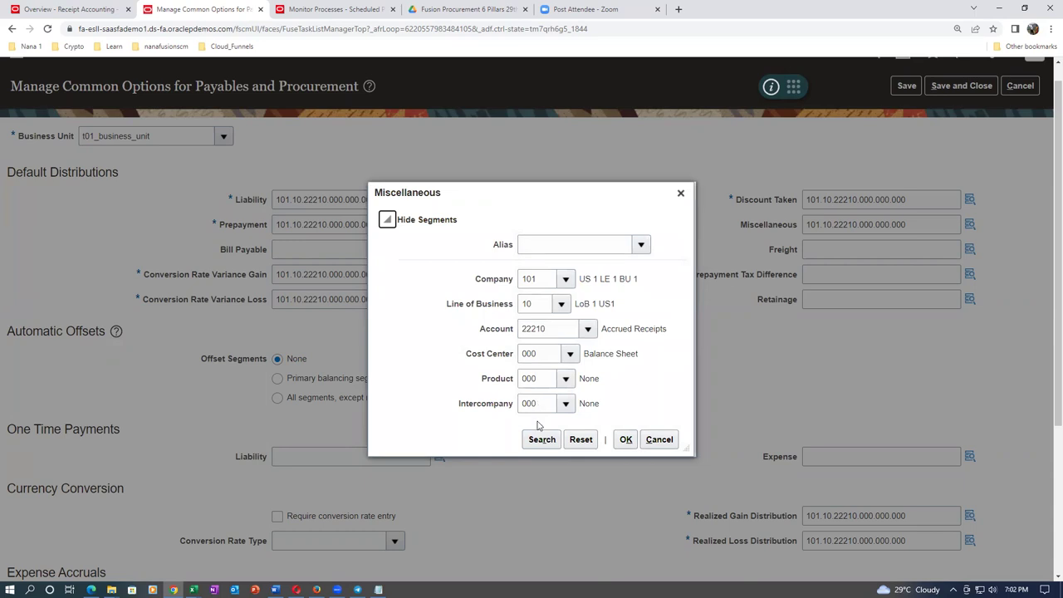
left_click(567, 279)
left_click(567, 281)
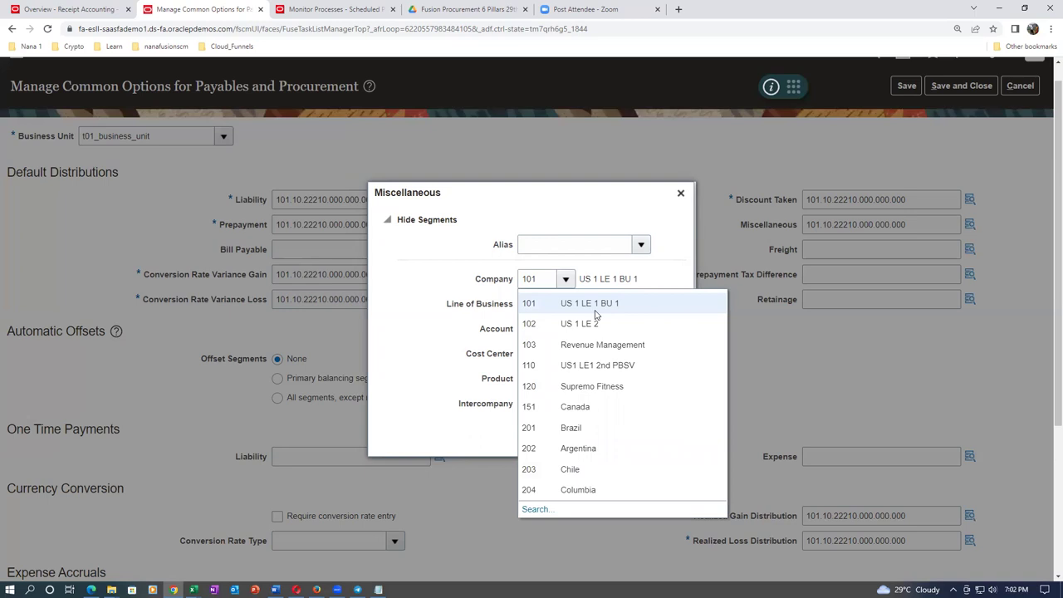
left_click(606, 370)
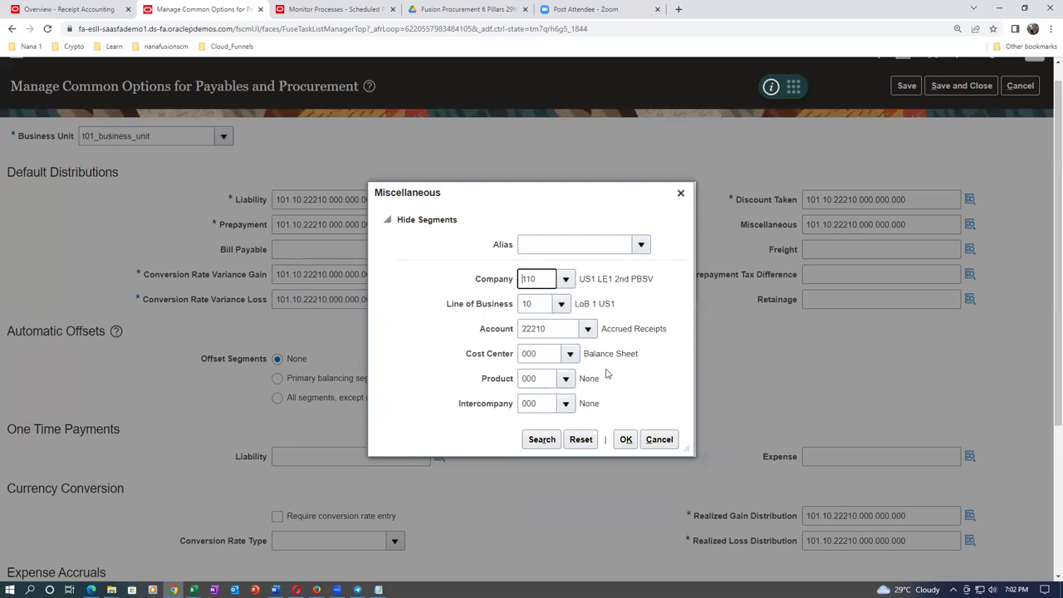
left_click(626, 439)
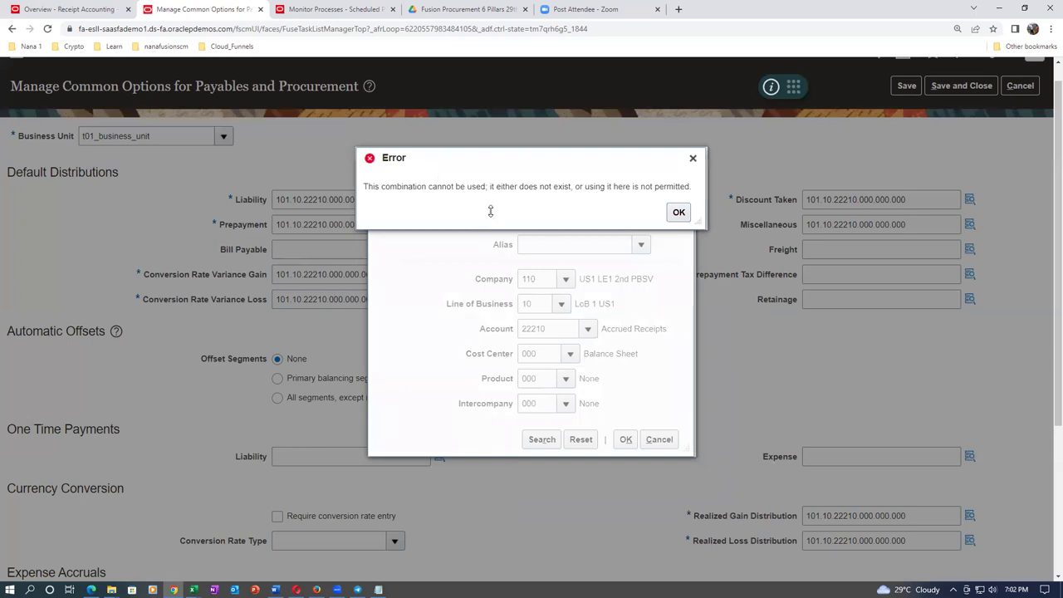
left_click(679, 215)
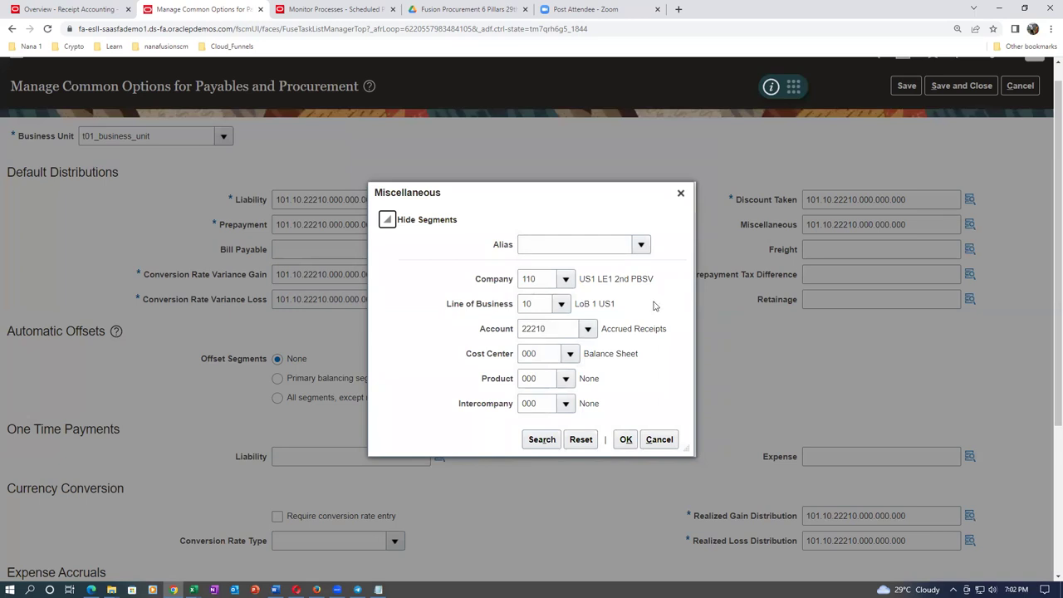
left_click(659, 439)
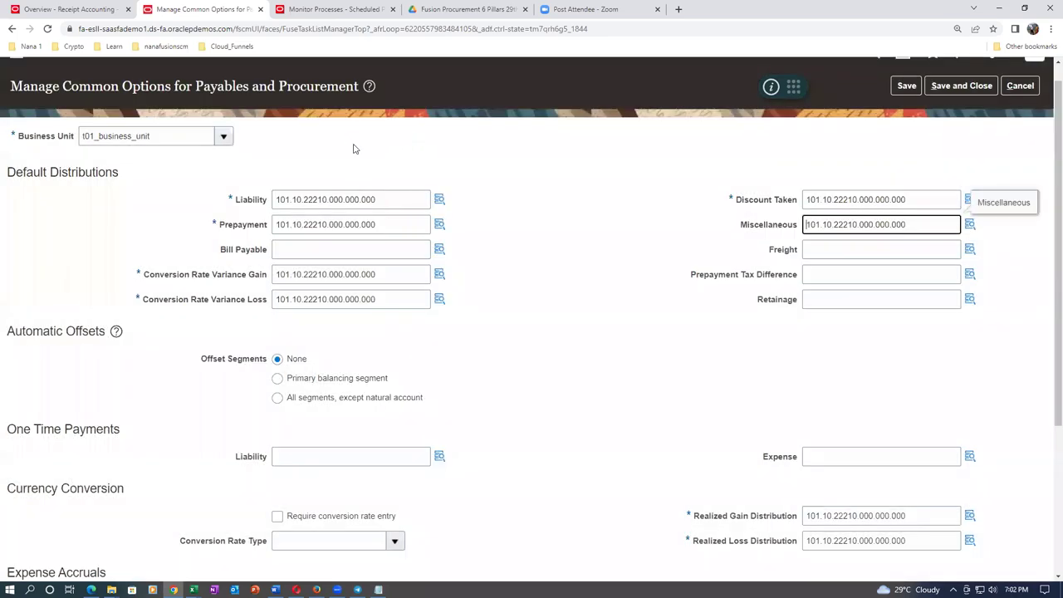
Change the business unit to US1 Business Unit and accept clearing the entered values.
double_click(161, 135)
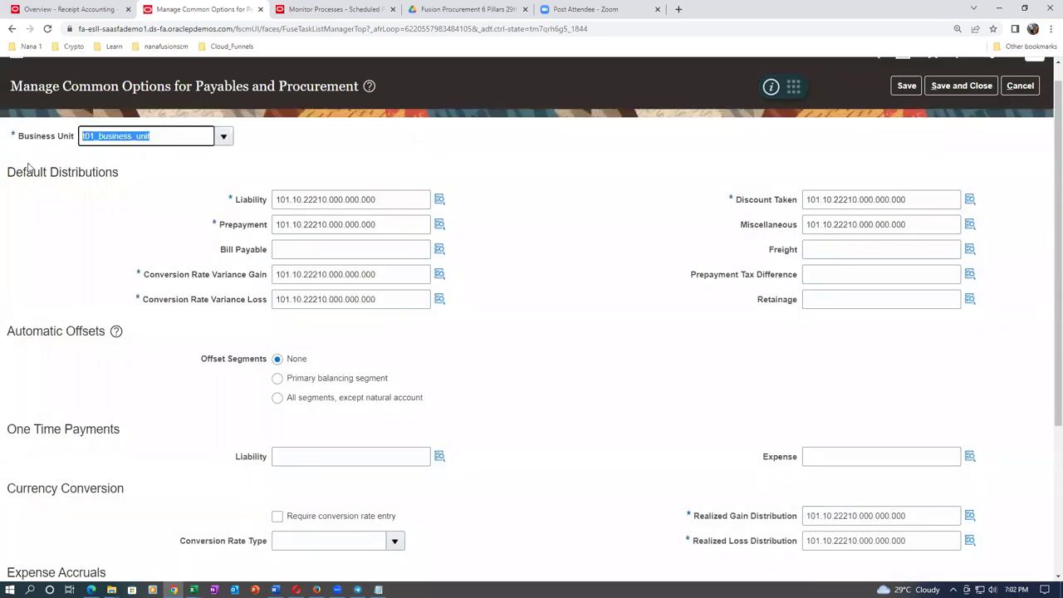
type("US1")
key("Tab")
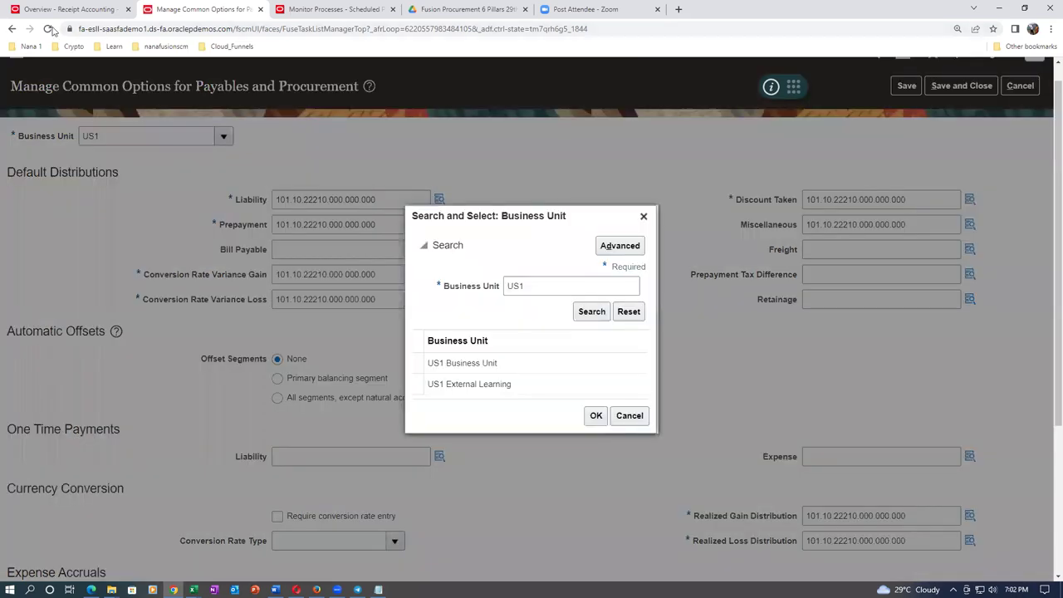
left_click(530, 365)
left_click(596, 416)
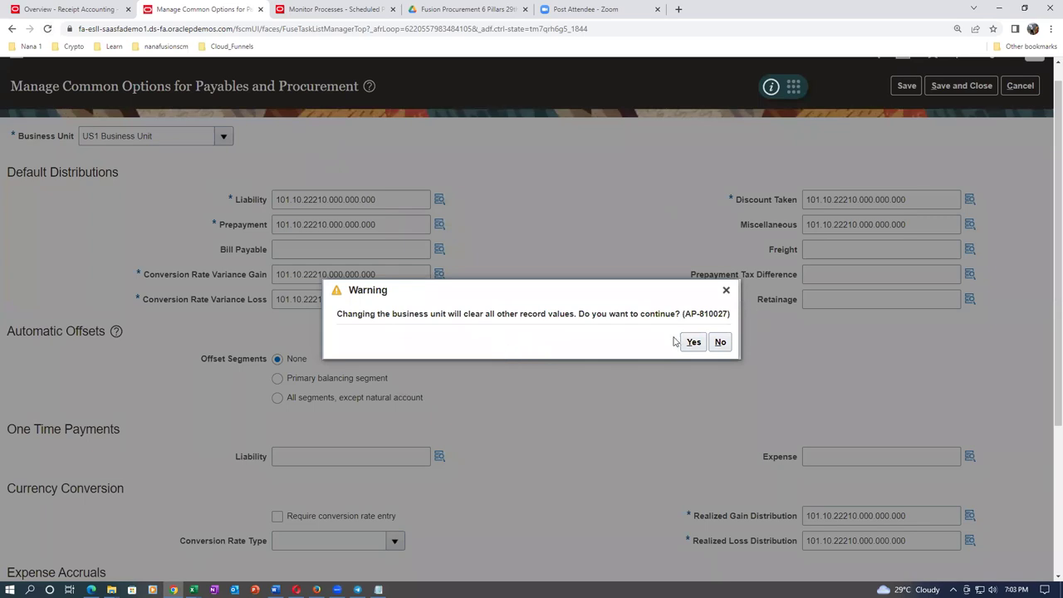
left_click(693, 342)
Copy US1 Business Unit's Liability combination 101.10.22100.000.000.000 and try to switch the business unit back to t01.
left_click_drag(390, 198, 269, 200)
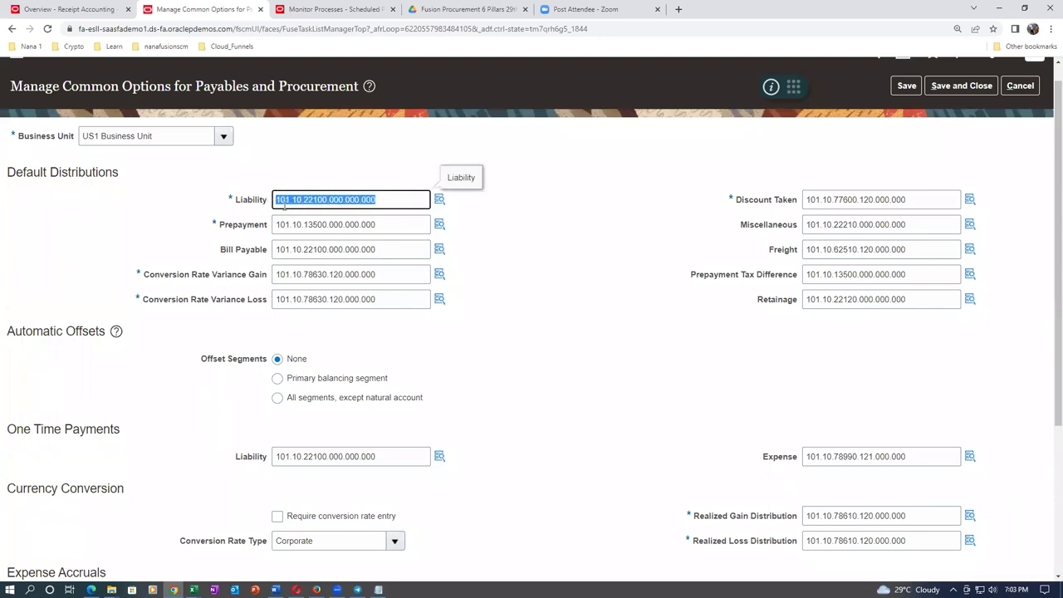
key("shift+Tab")
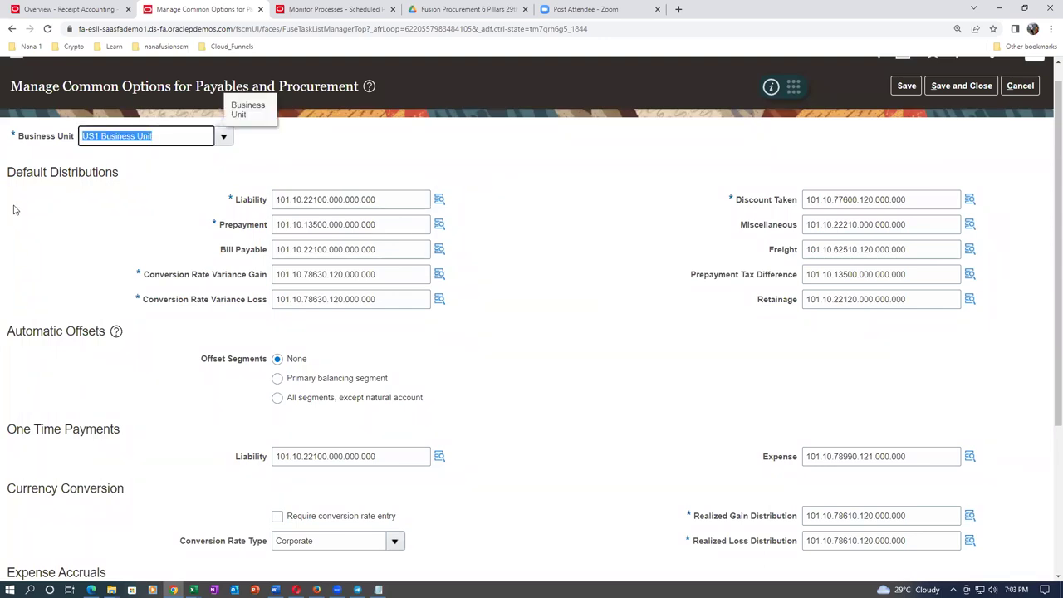
type("101")
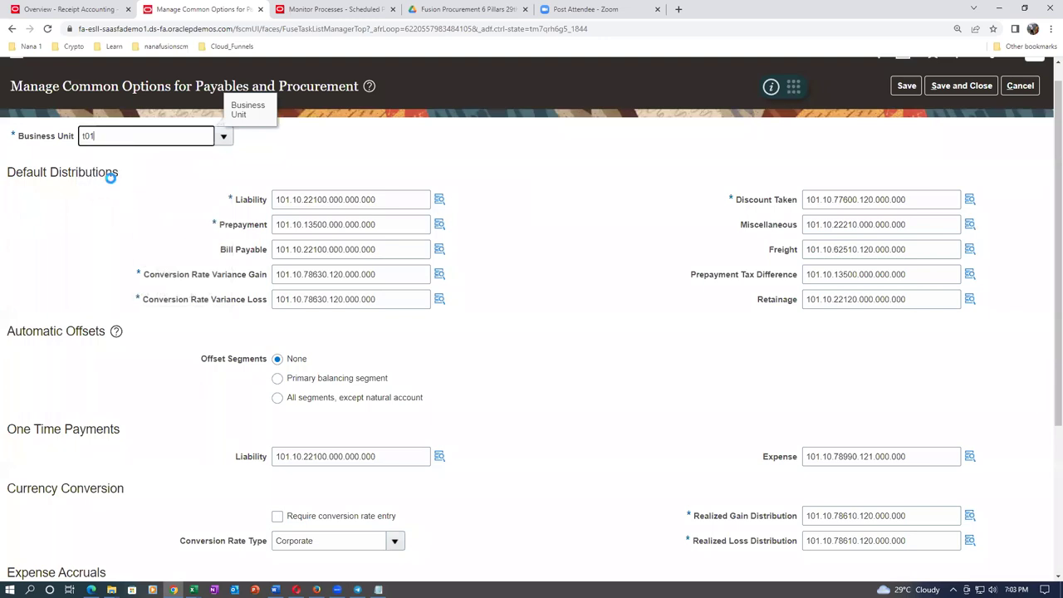
key("Tab")
key("ctrl+c")
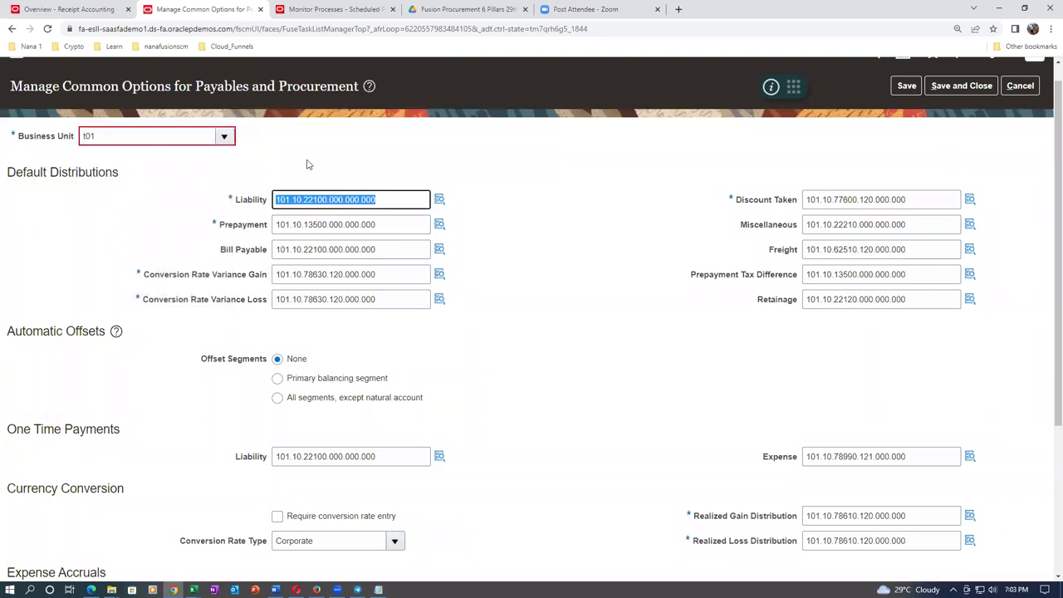
Discard the open common options page and duplicate the Receipt Accounting overview in a new browser tab.
left_click(1020, 85)
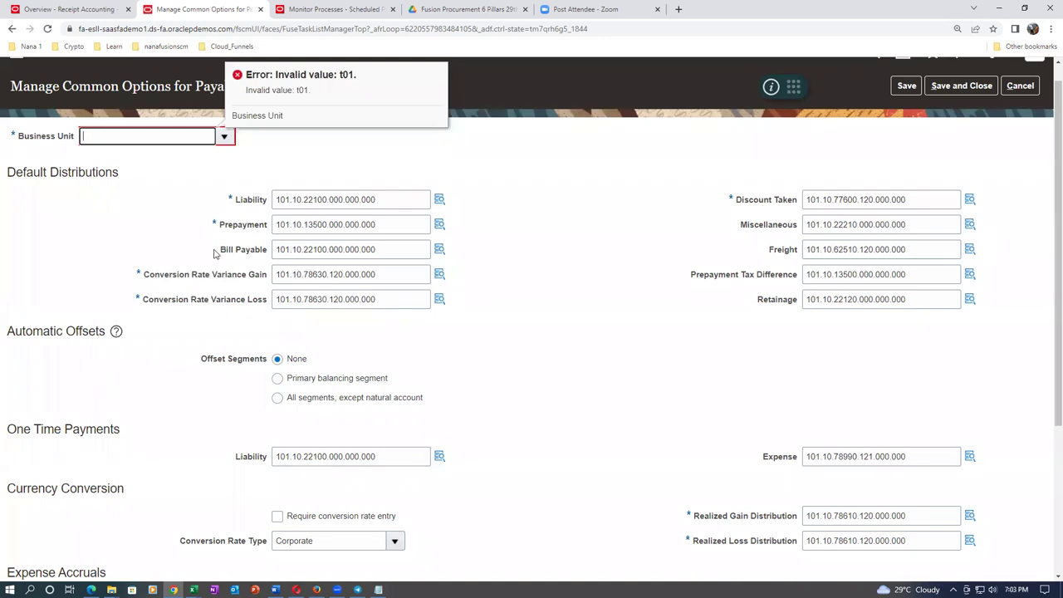
left_click(1033, 89)
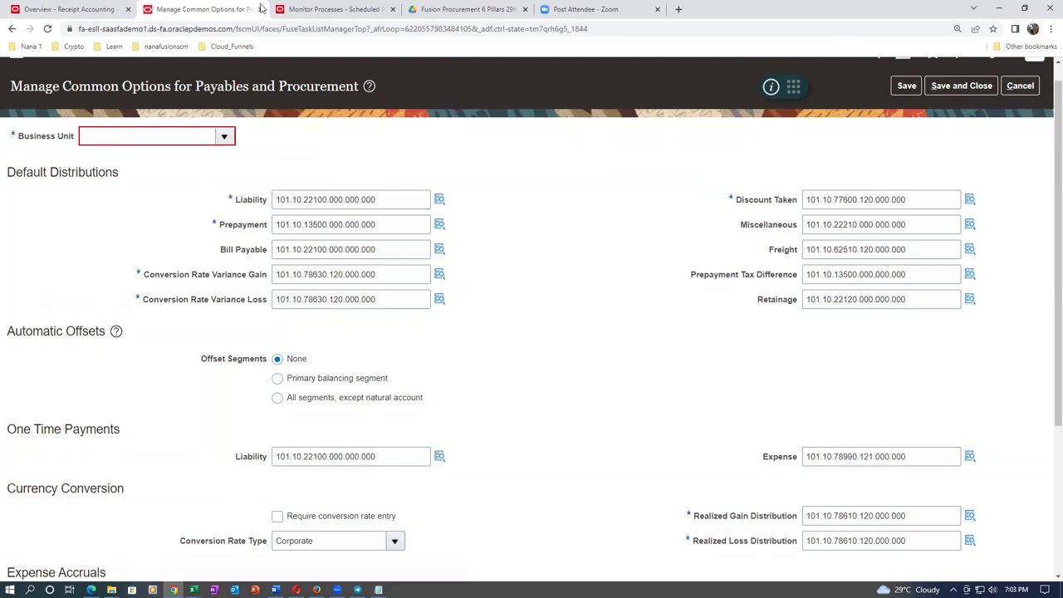
left_click(259, 8)
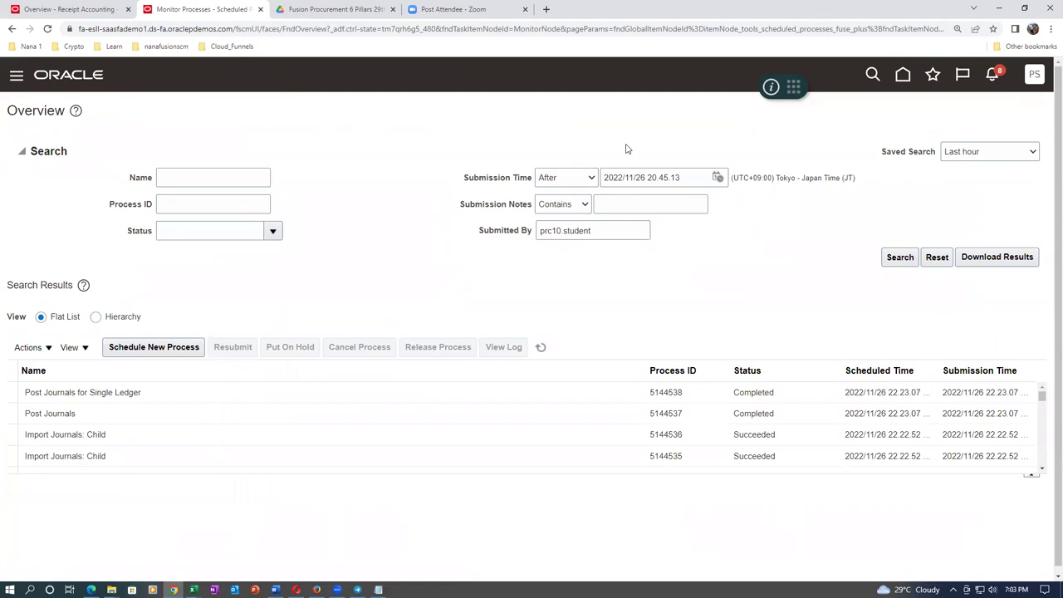
left_click(98, 8)
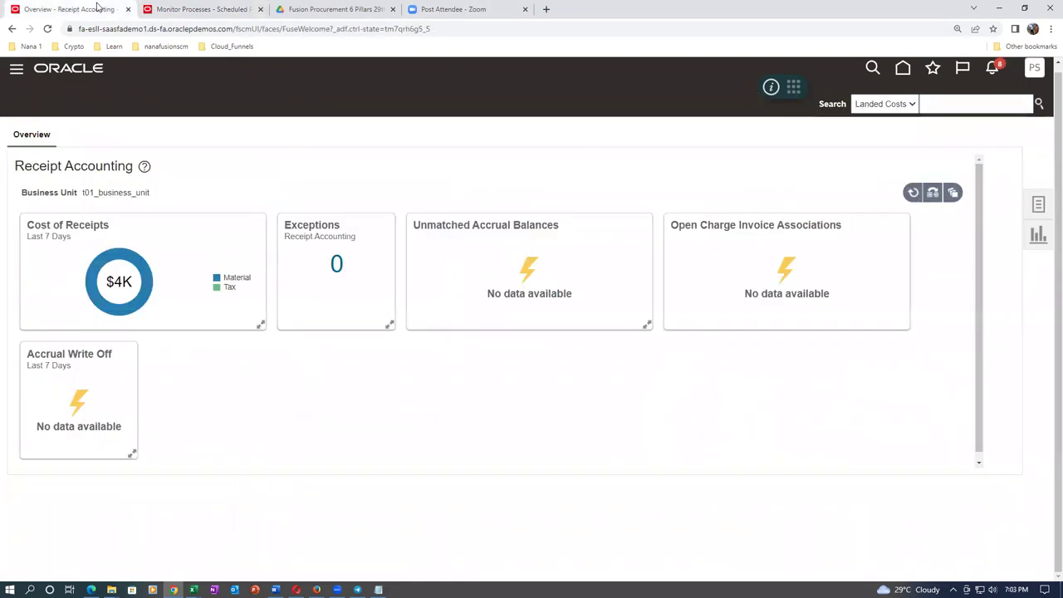
right_click(98, 7)
left_click(166, 85)
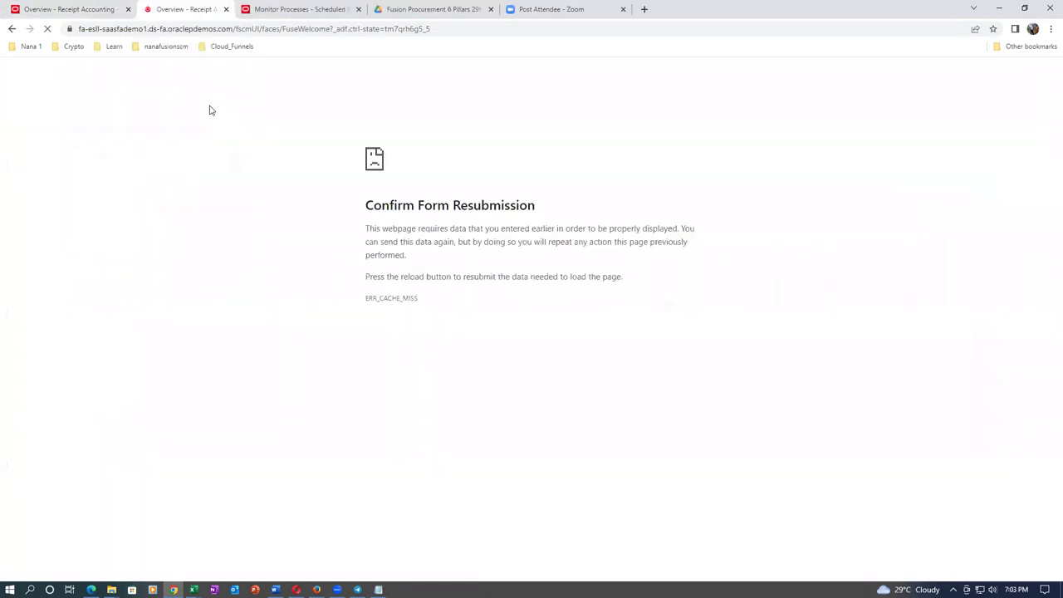
left_click(213, 28)
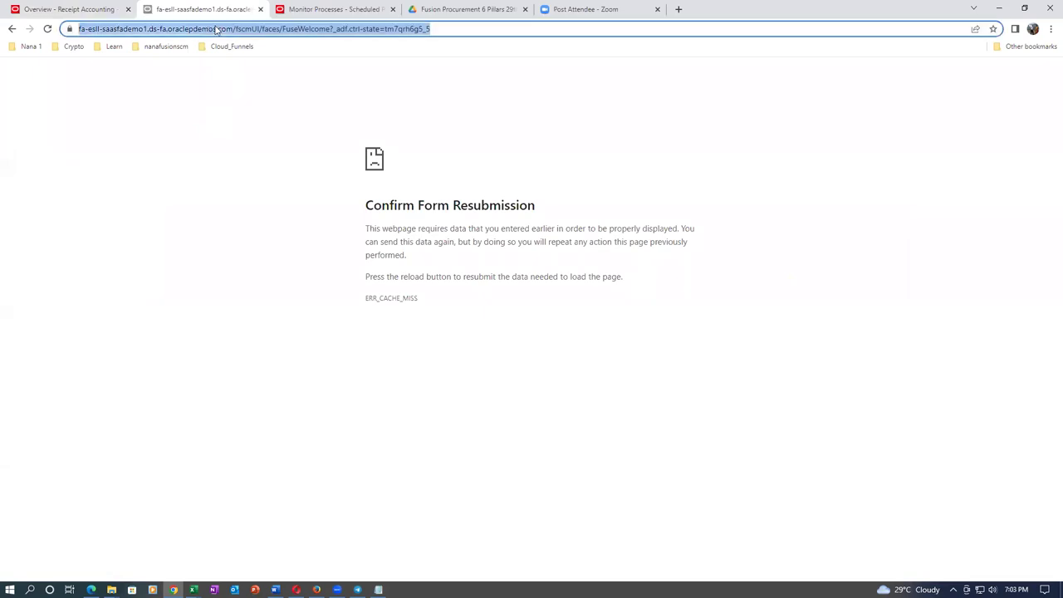
left_click(535, 29)
key("BackSpace")
key("BackSpace")
key("BackSpace")
key("BackSpace")
key("BackSpace")
key("BackSpace")
key("BackSpace")
key("BackSpace")
key("BackSpace")
key("BackSpace")
key("BackSpace")
key("BackSpace")
key("BackSpace")
key("BackSpace")
key("BackSpace")
key("BackSpace")
key("BackSpace")
key("BackSpace")
key("BackSpace")
key("BackSpace")
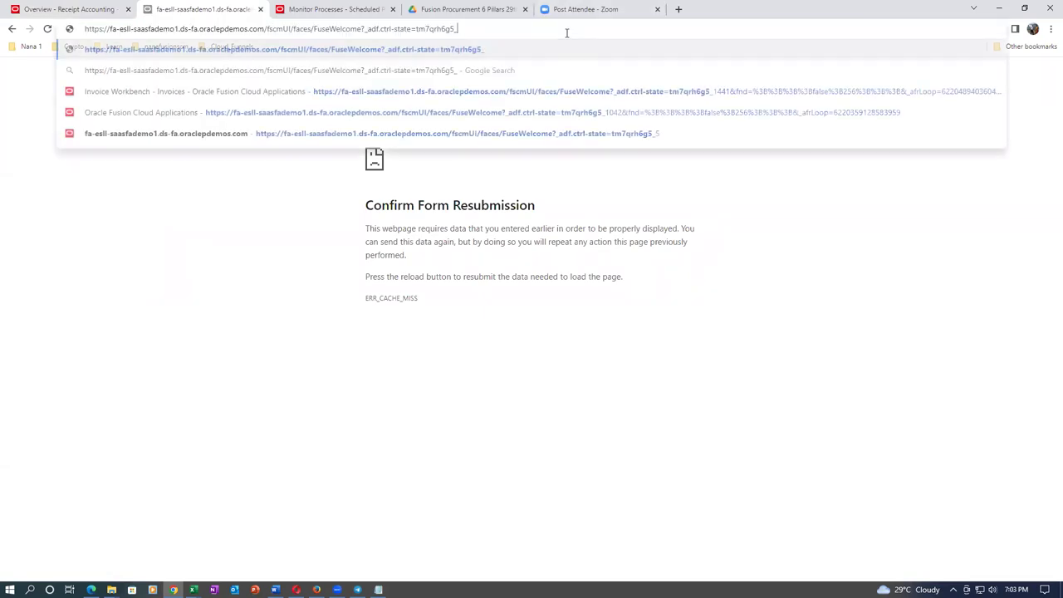
key("BackSpace")
key("BackSpace")
key("BackSpace")
key("BackSpace")
key("BackSpace")
key("BackSpace")
key("BackSpace")
key("BackSpace")
key("BackSpace")
key("BackSpace")
key("BackSpace")
key("BackSpace")
key("BackSpace")
key("BackSpace")
key("BackSpace")
key("BackSpace")
key("BackSpace")
key("BackSpace")
key("BackSpace")
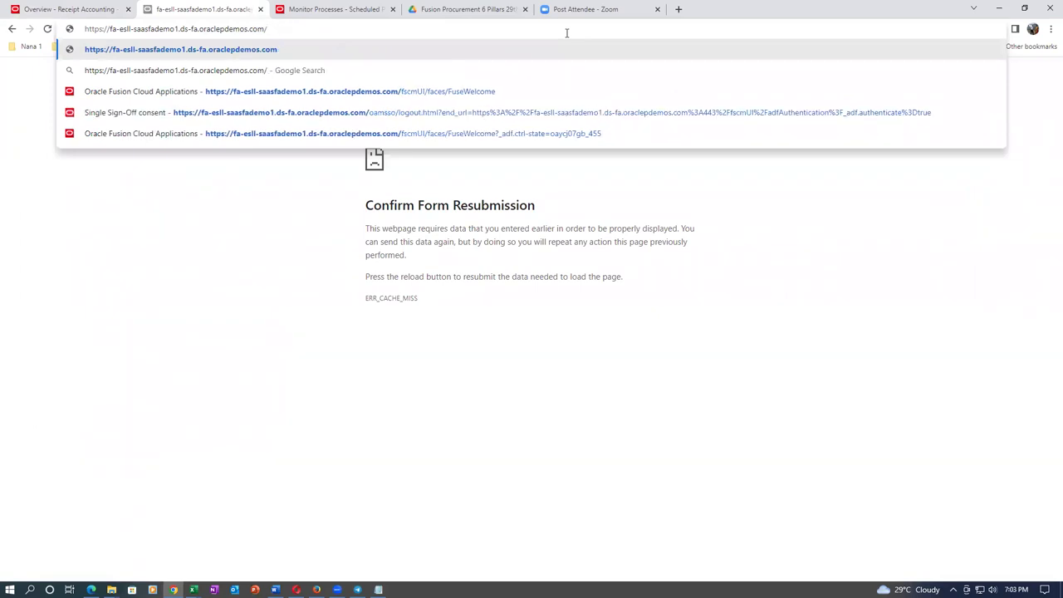
key("Return")
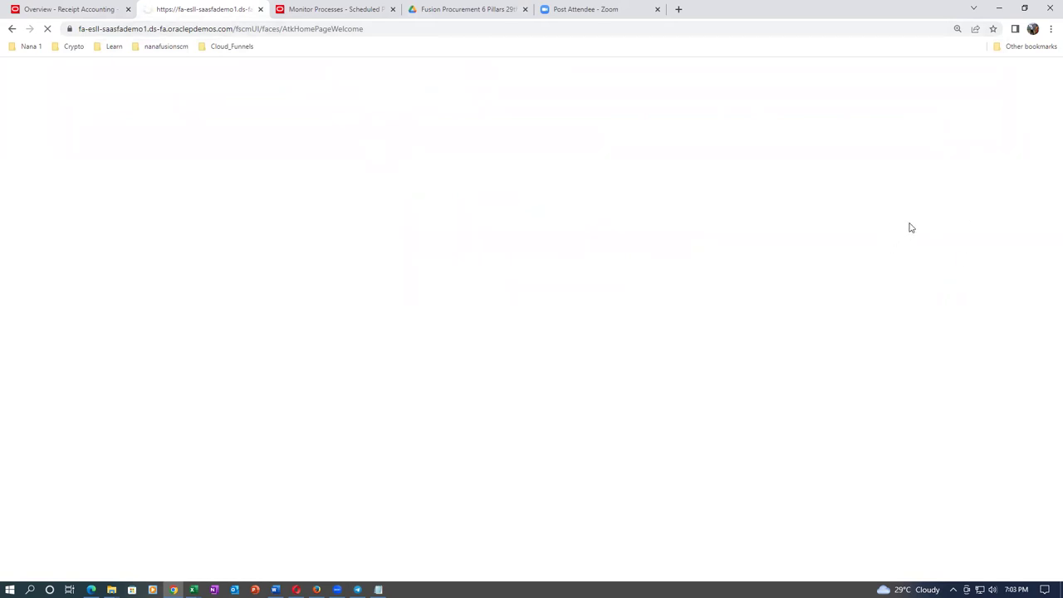
Go to Setup and Maintenance and open its task search page.
left_click(1035, 76)
left_click(806, 282)
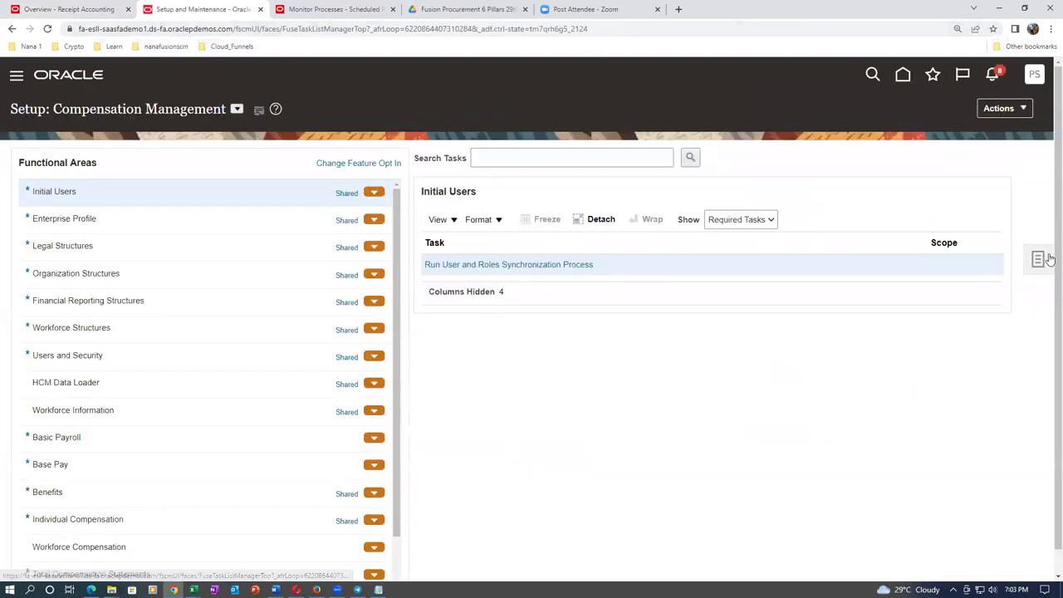
left_click(1038, 259)
left_click(916, 265)
Search for man%common%pay% and open the Manage Common Options for Payables and Procurement task.
left_click(300, 163)
type("man%")
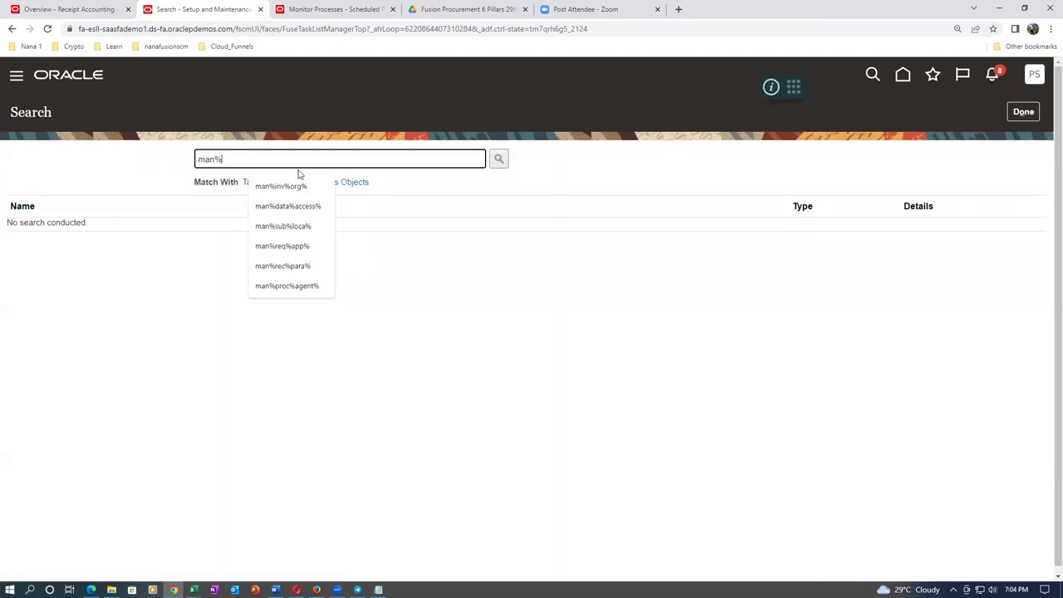
type("common%pay%")
key("Return")
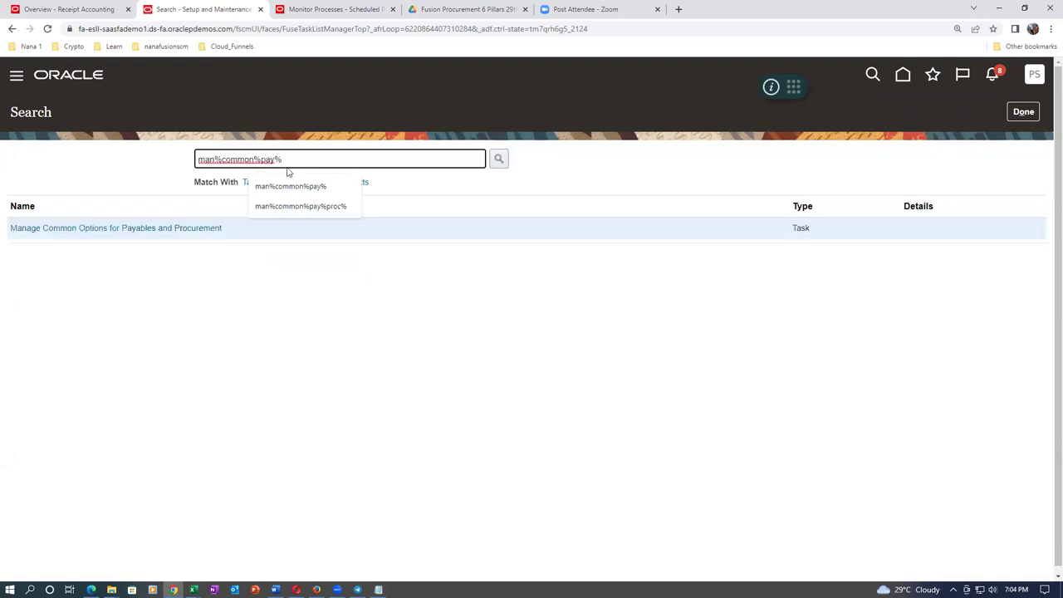
left_click(97, 228)
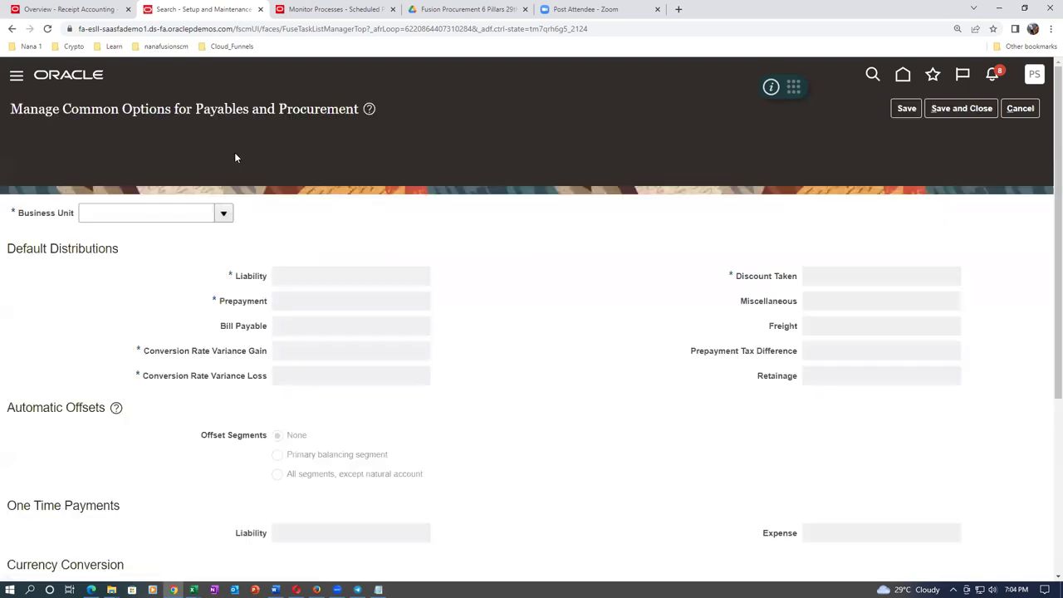
Set the business unit to t01_business_unit for the common options.
left_click(146, 158)
type("t01")
key("Tab")
Fill Liability, Prepayment, Conversion Rate Variance Gain and Conversion Rate Variance Loss with the copied combination 101.10.22100.000.000.000.
left_click(306, 222)
key("ctrl+v")
left_click(313, 248)
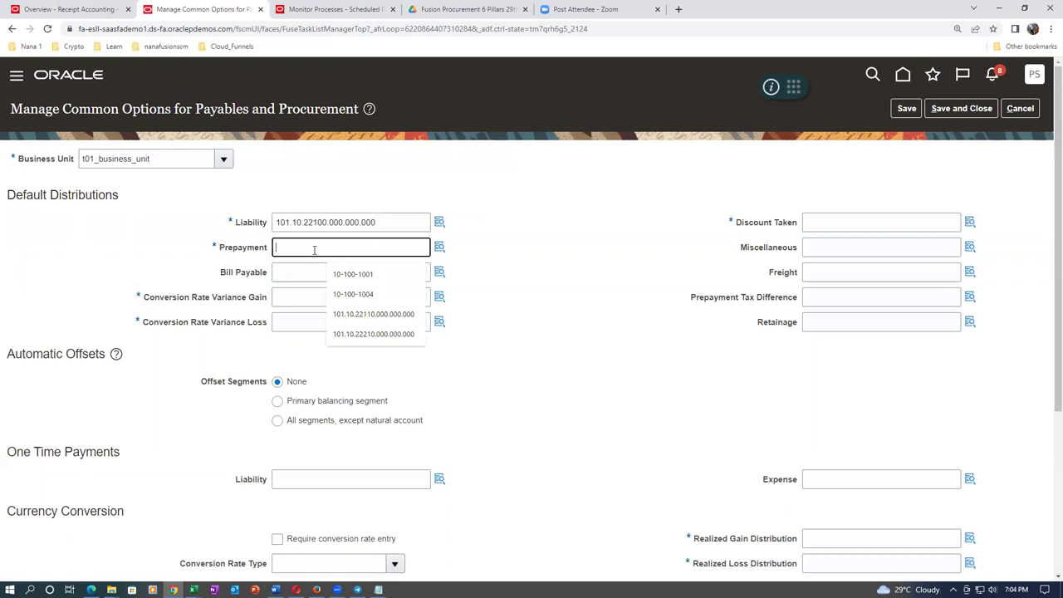
key("ctrl+v")
left_click(329, 296)
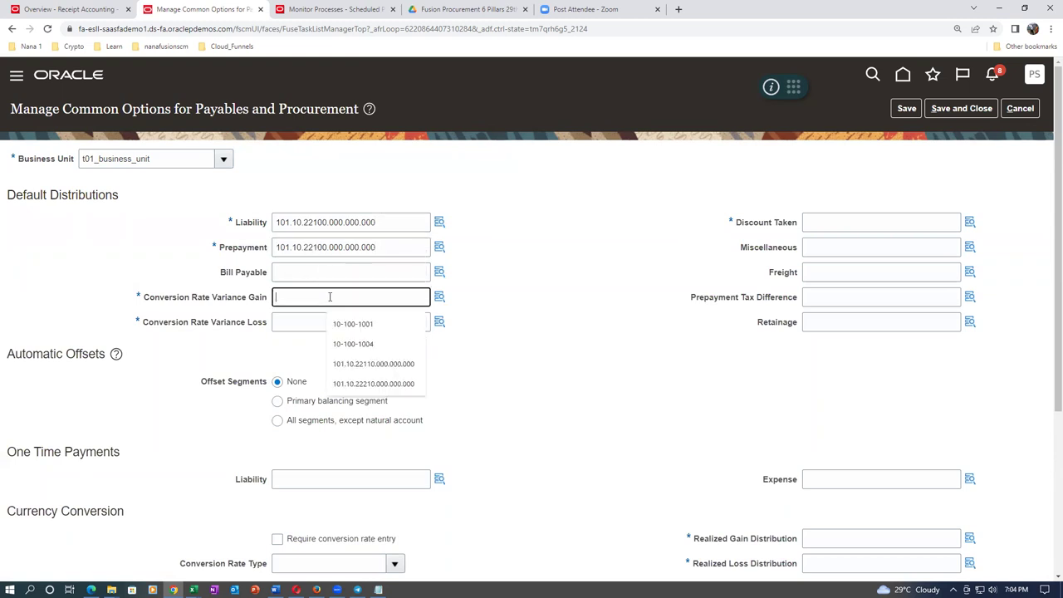
key("ctrl+v")
left_click(329, 321)
key("ctrl+v")
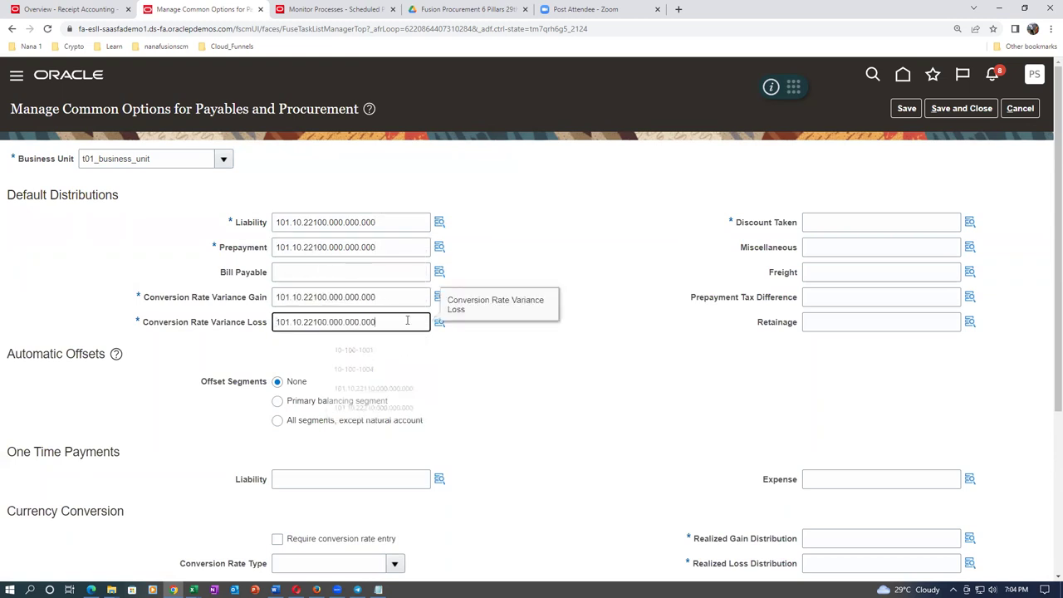
Fill the Discount Taken and Miscellaneous default distributions with the copied combination 101.10.22100.000.000.000.
left_click(819, 222)
key("ctrl+v")
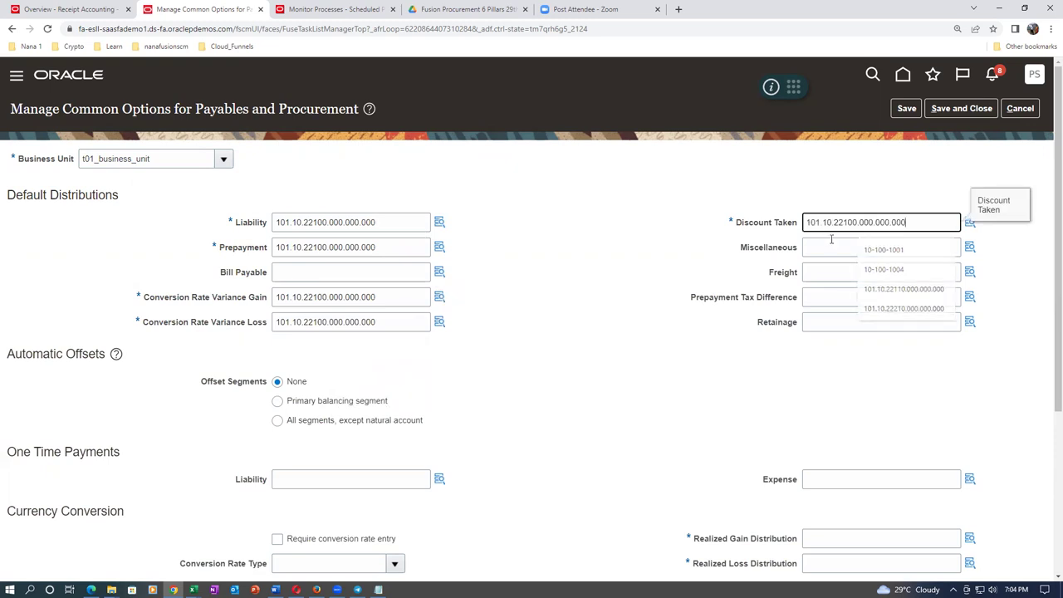
left_click(832, 244)
key("ctrl+v")
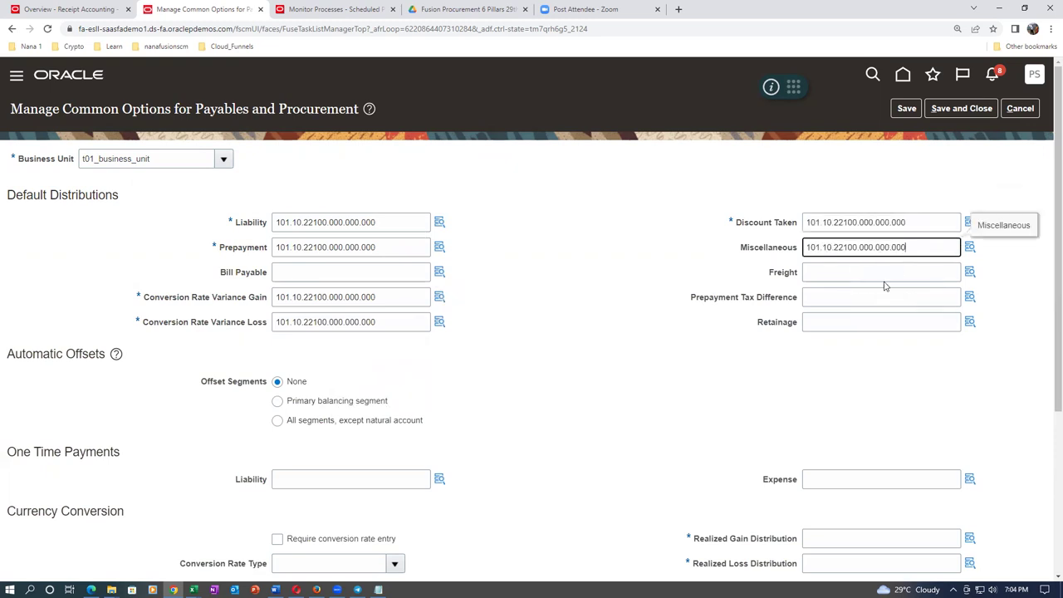
Try to accept the combination 101.10.22100.000.000.000 in the Miscellaneous segment lookup.
scroll(883, 284, "down", 3)
left_click(841, 297)
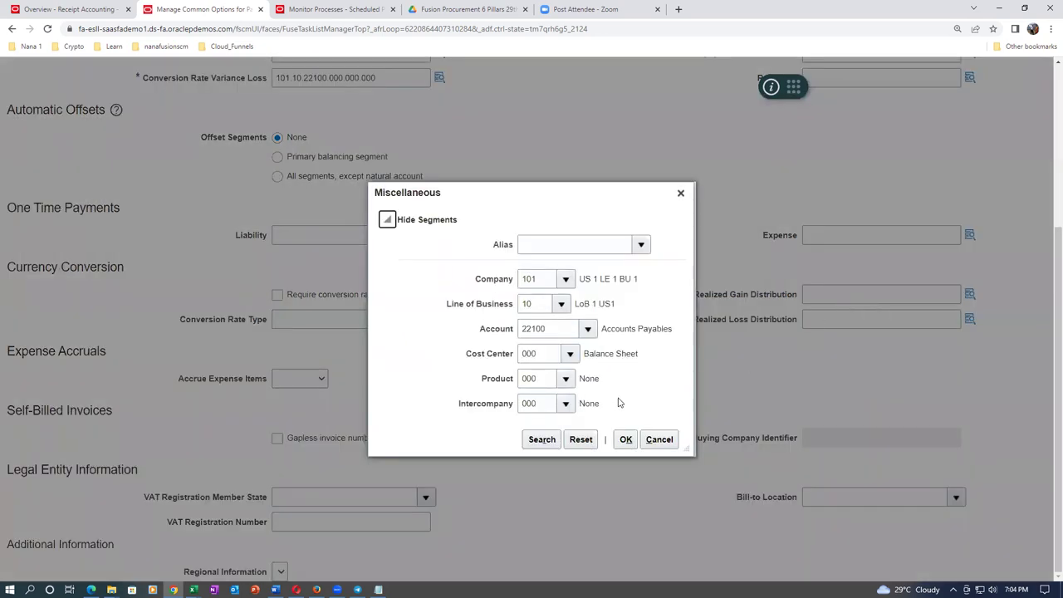
left_click(628, 441)
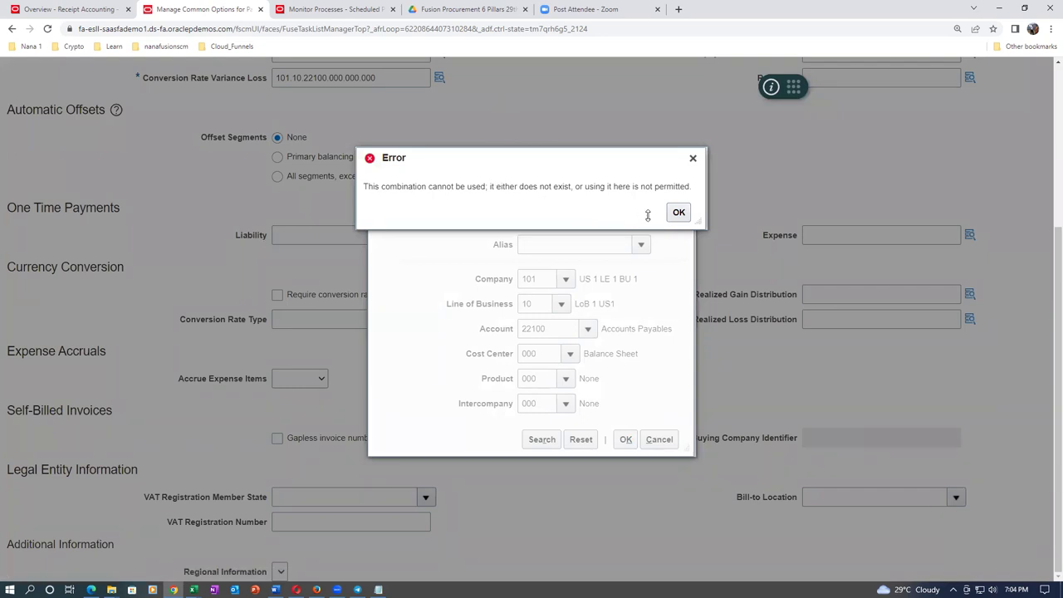
left_click(679, 214)
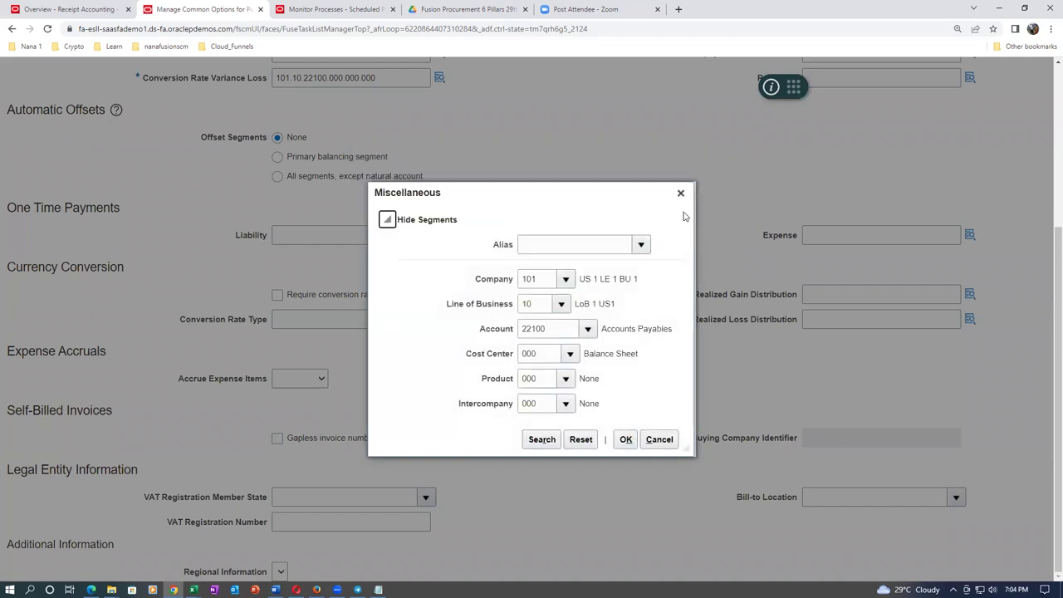
Try the Miscellaneous combination with the Account segment set to 22210 Accrued Receipts.
left_click(588, 332)
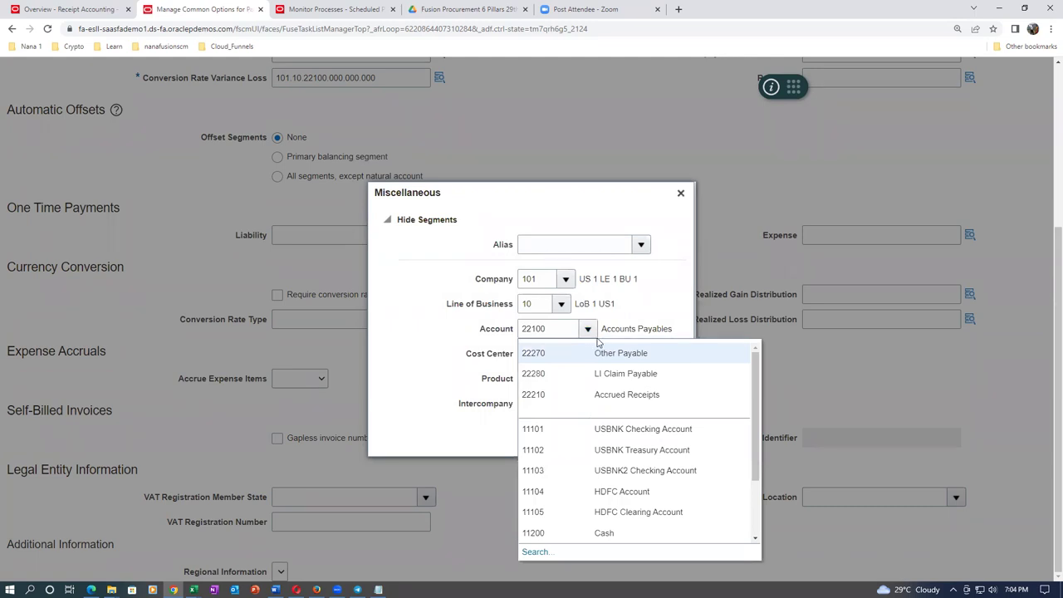
left_click(610, 395)
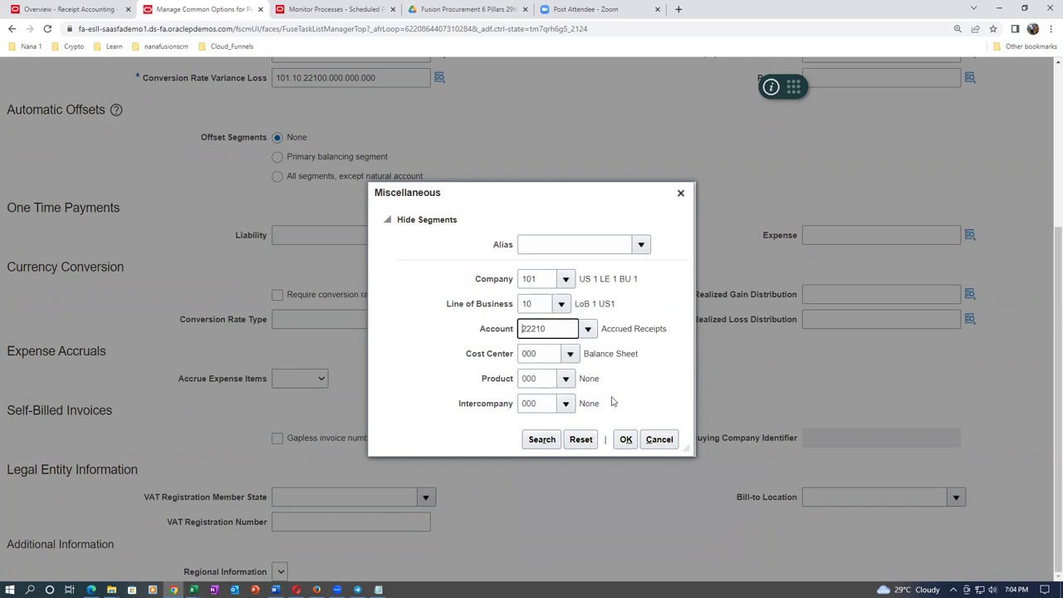
left_click(626, 439)
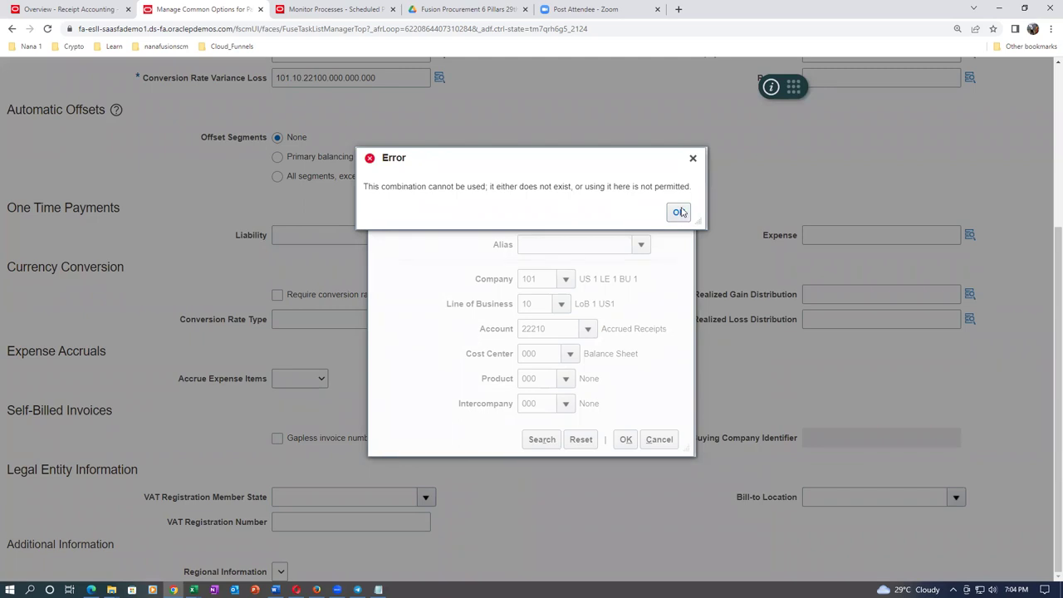
left_click(678, 212)
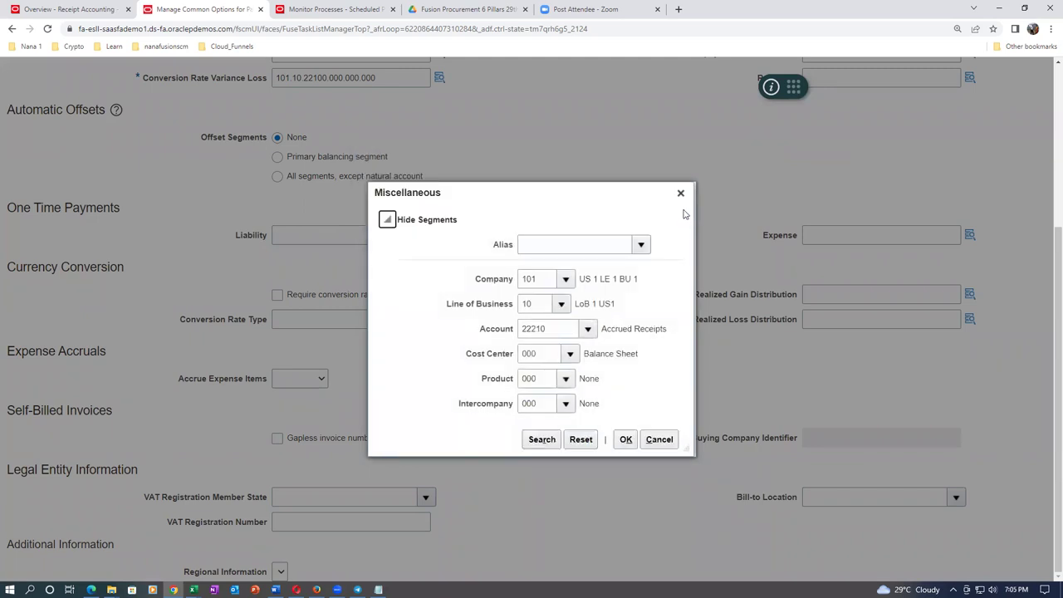
Check the Line of Business choices and try the Miscellaneous combination with company 102 US 1 LE 2.
left_click(563, 303)
left_click(659, 284)
left_click(562, 305)
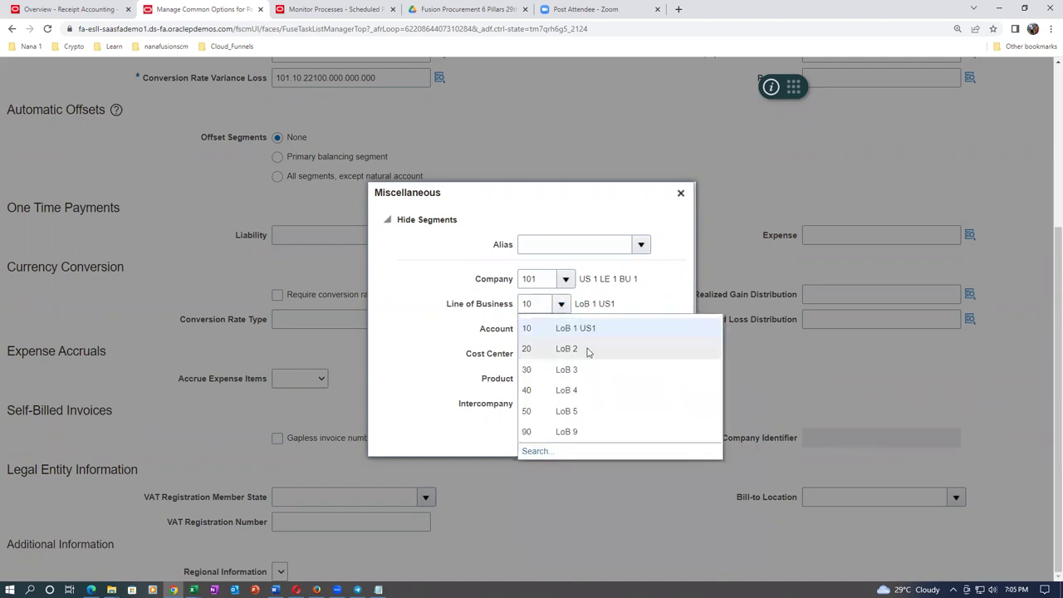
left_click(635, 304)
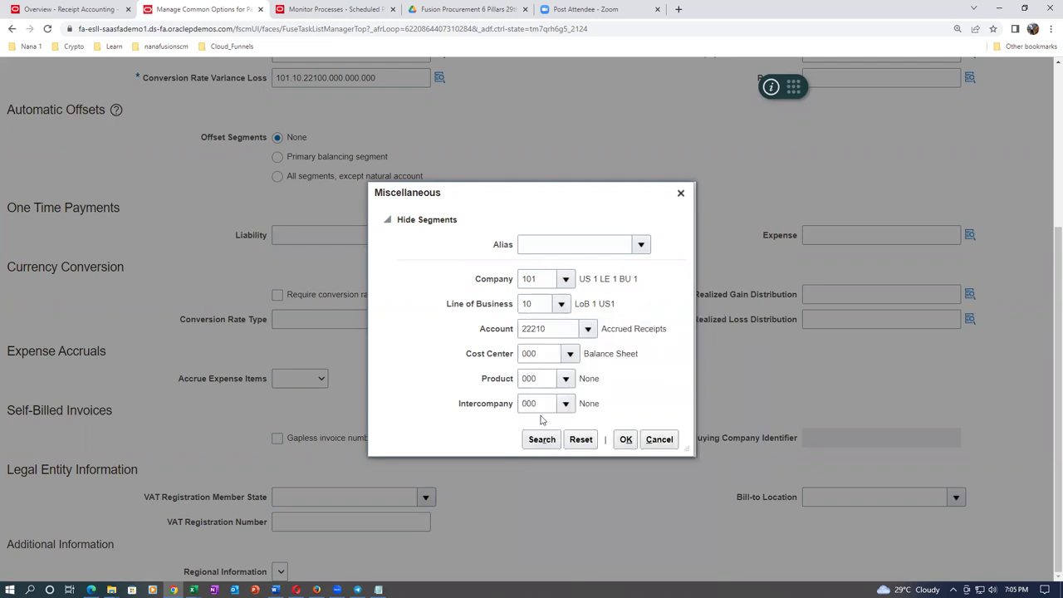
left_click(565, 279)
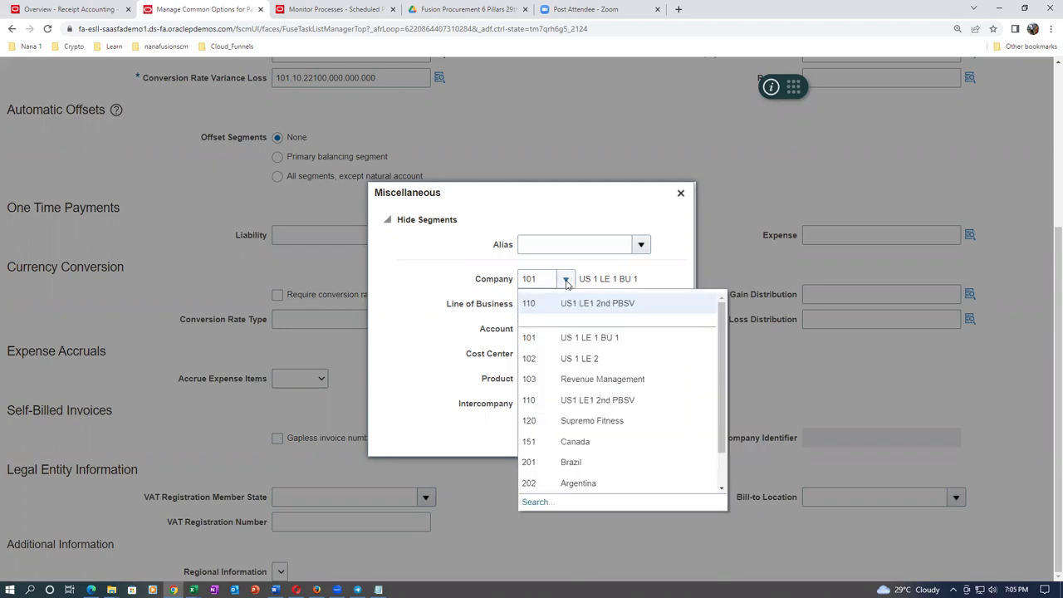
left_click(575, 360)
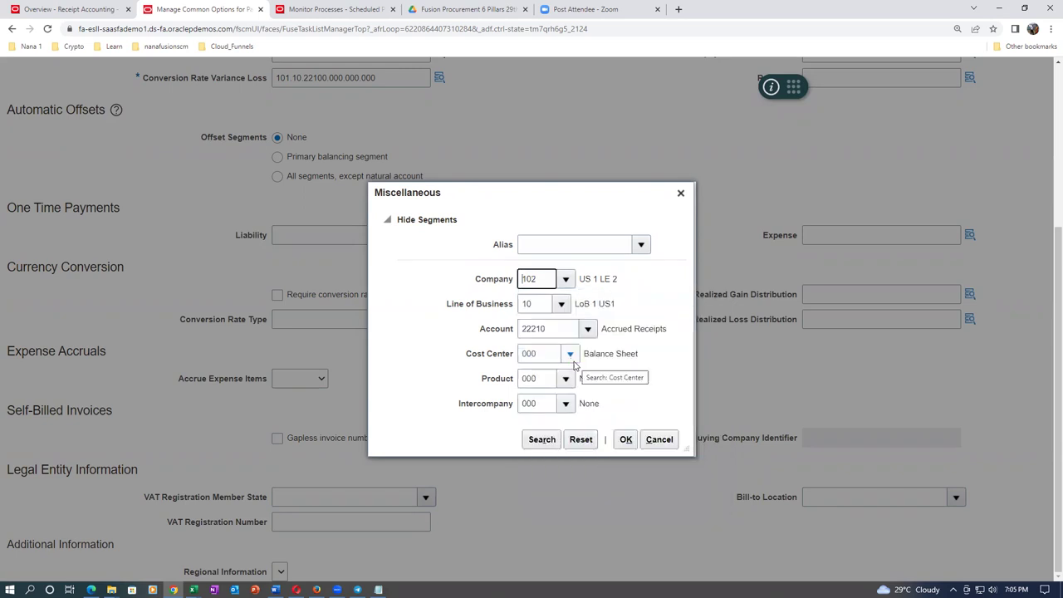
left_click(625, 439)
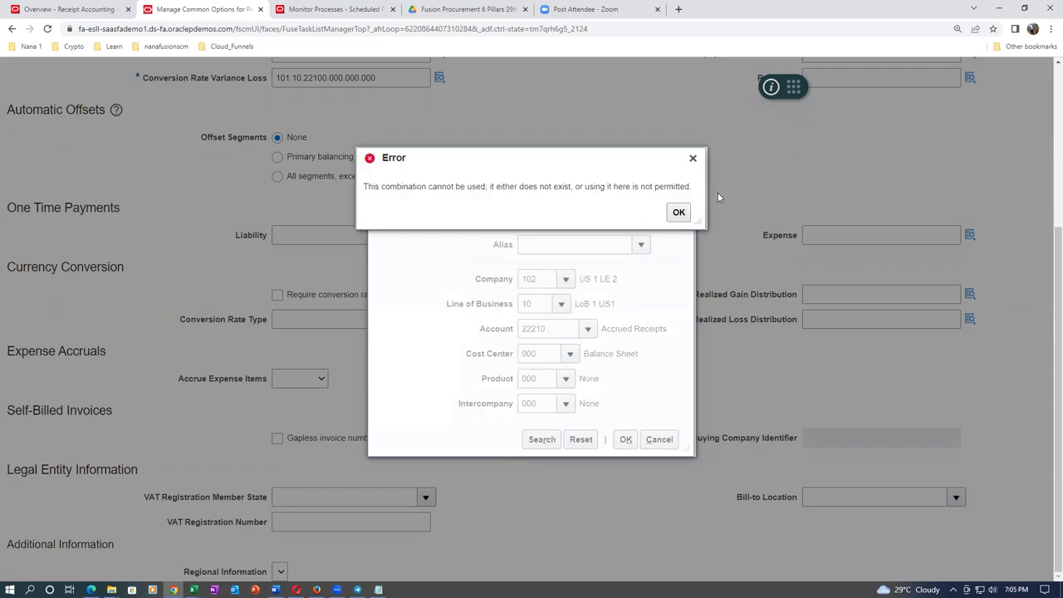
left_click(676, 215)
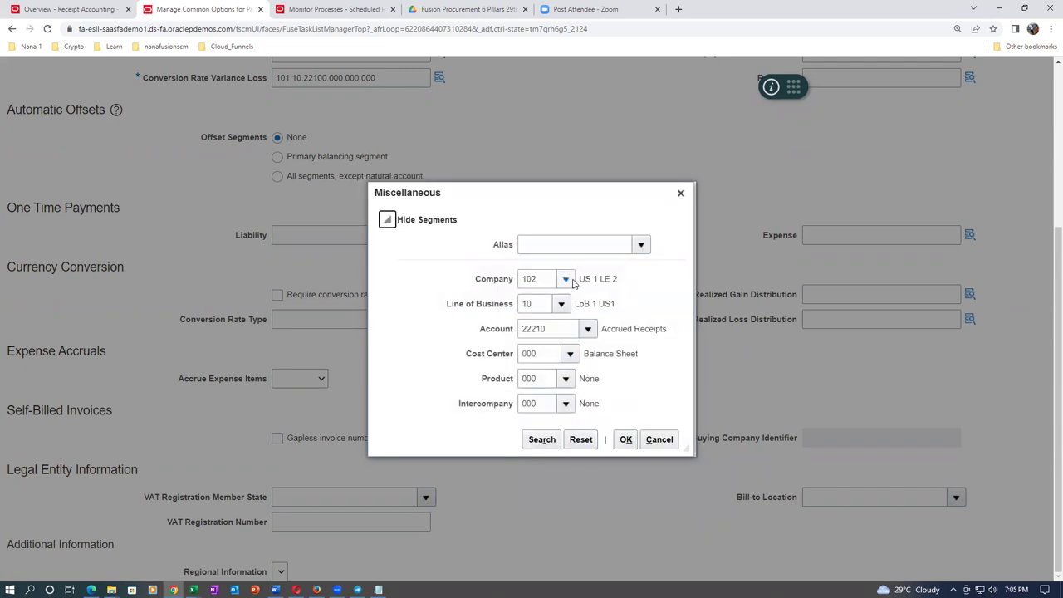
Set the company back to 101 US 1 LE 1 BU 1, search for matching account combinations, and cancel the Miscellaneous lookup.
left_click(565, 279)
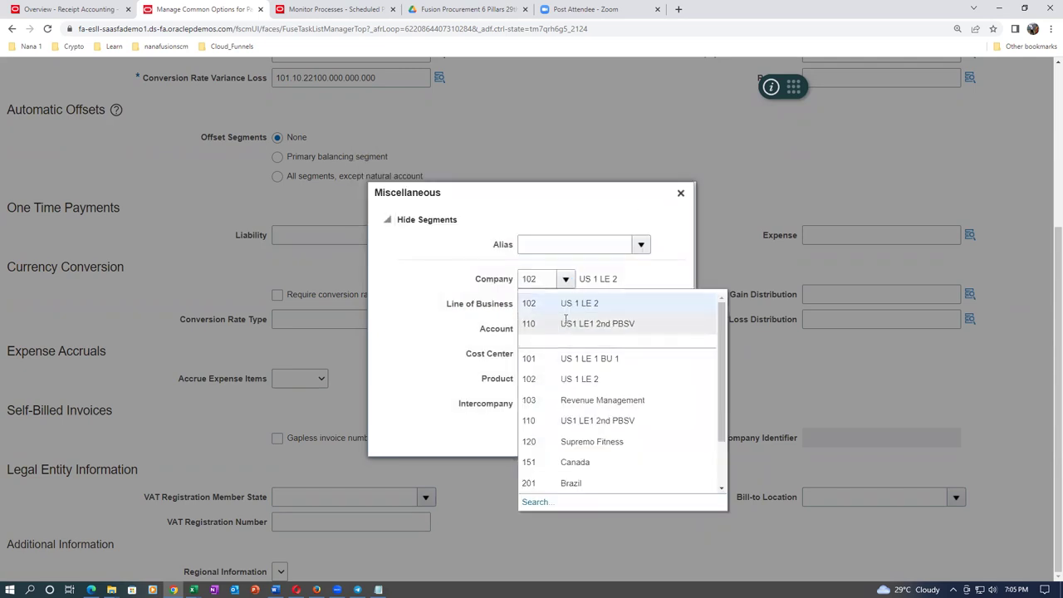
left_click(583, 360)
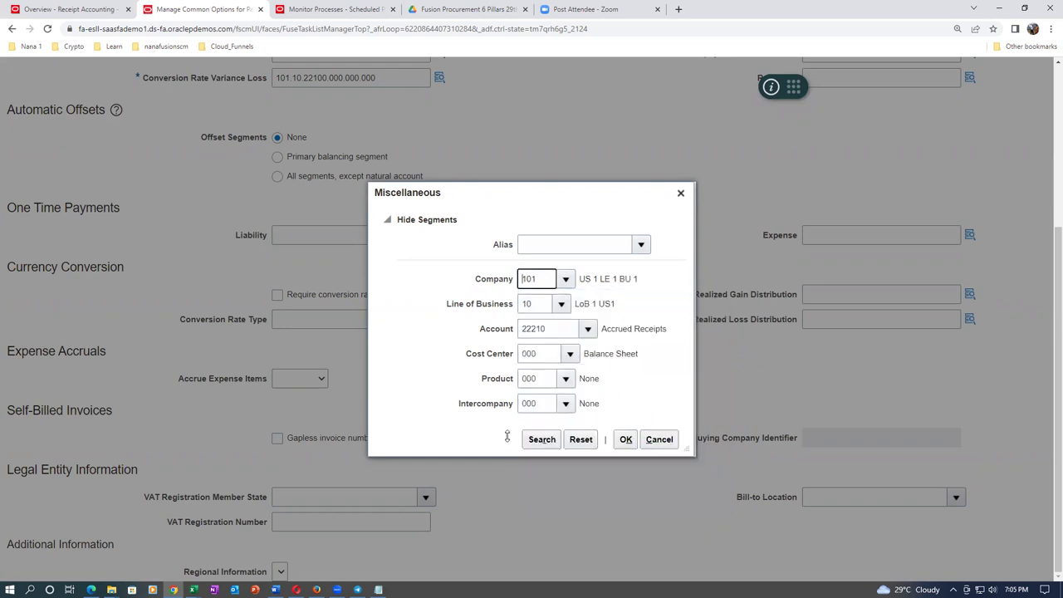
left_click(547, 441)
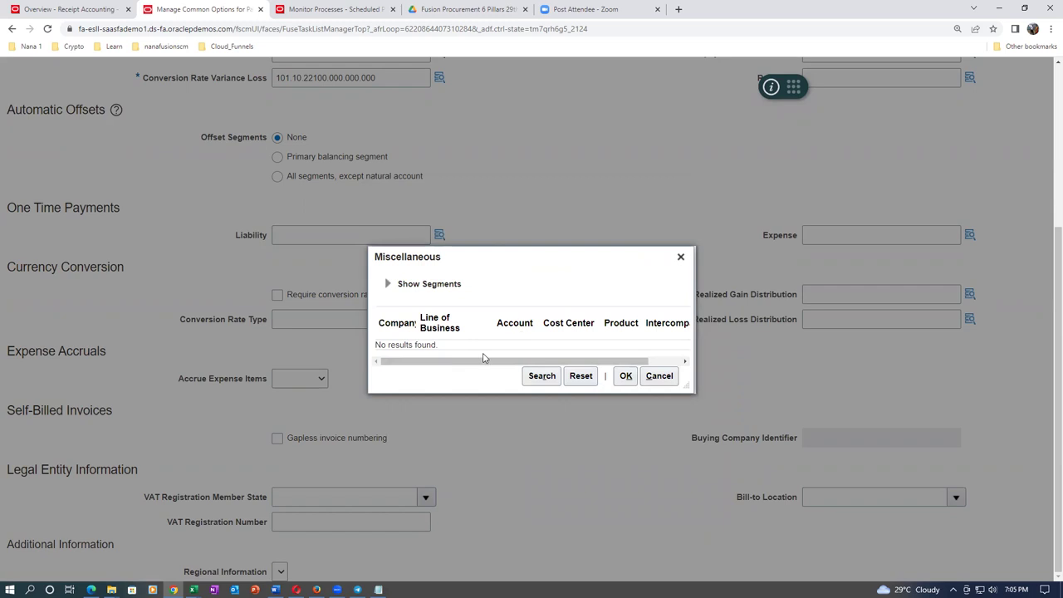
left_click(658, 375)
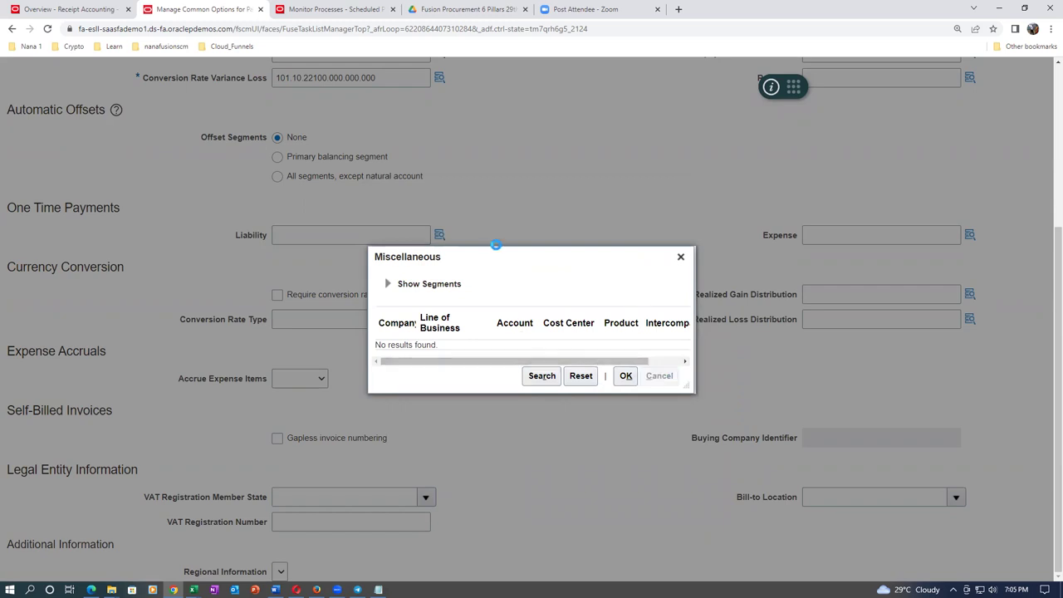
Examine the segment values and descriptions of the Liability combination.
left_click(429, 223)
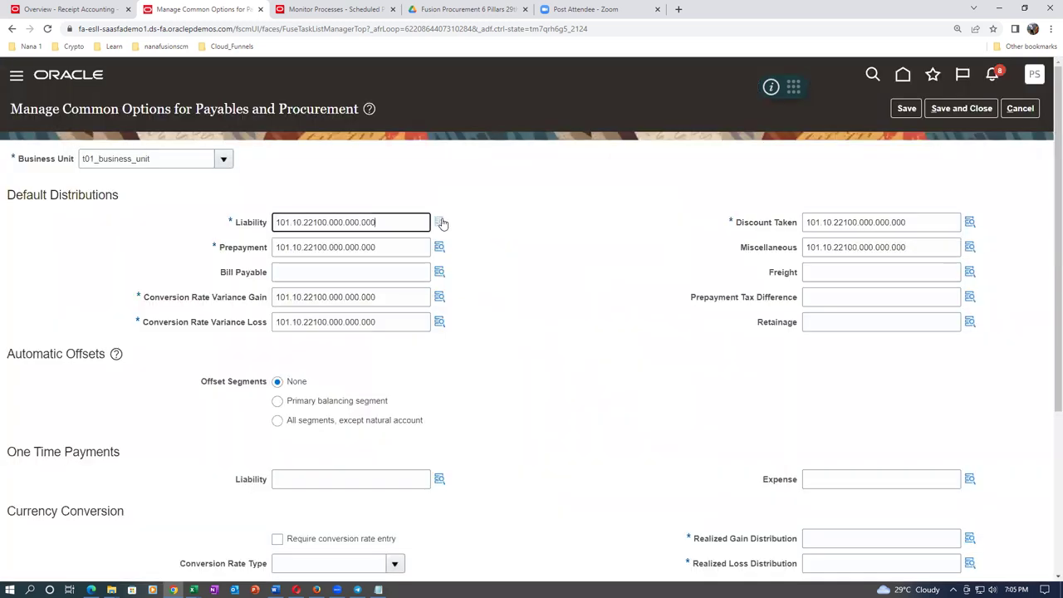
mouse_move(440, 222)
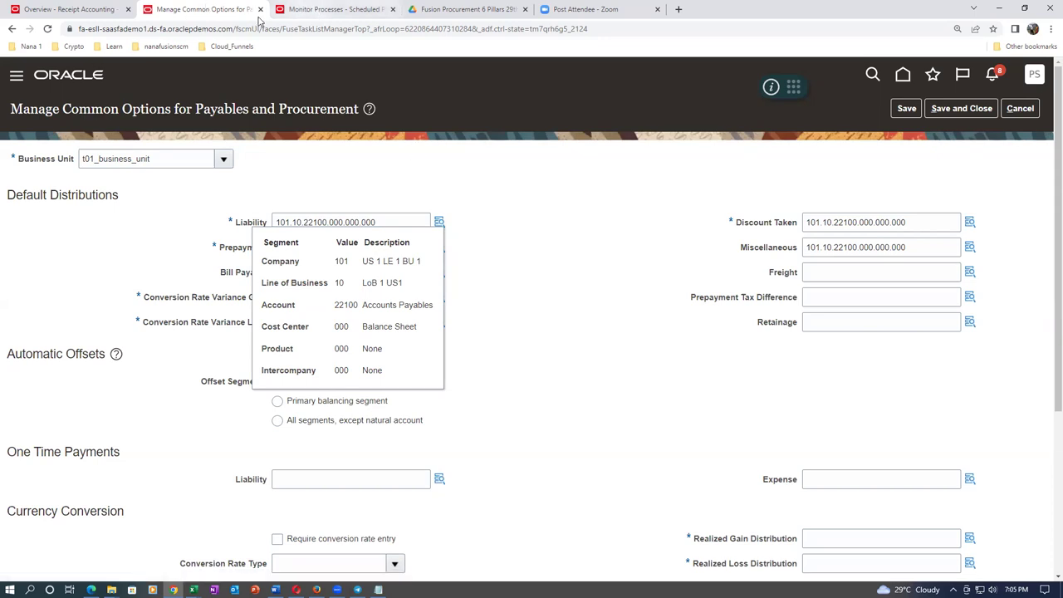
Duplicate the common options browser tab and open the Setup and Maintenance task search page in the copy.
right_click(213, 10)
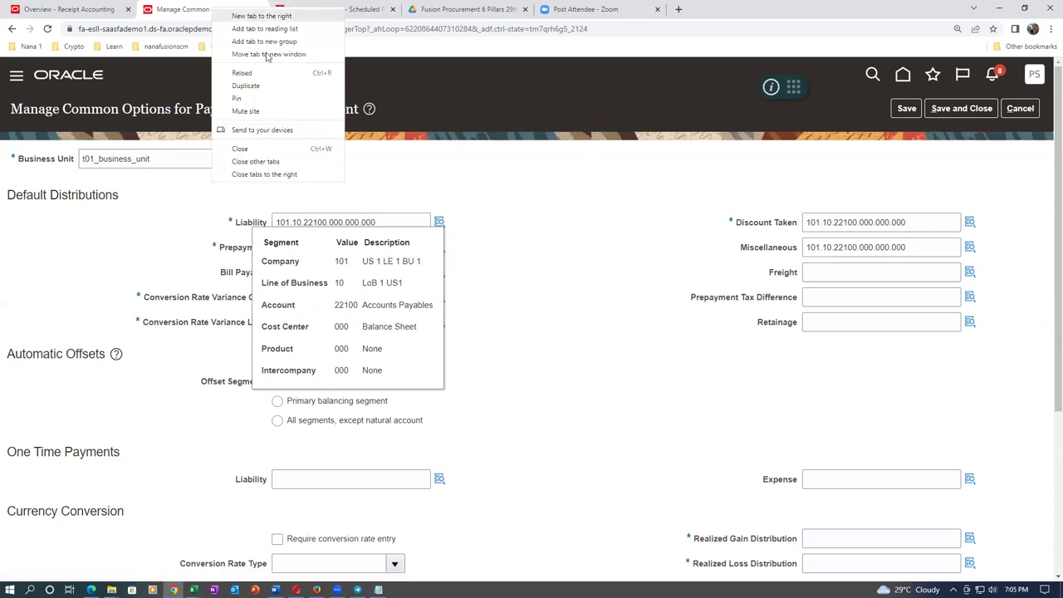
left_click(283, 88)
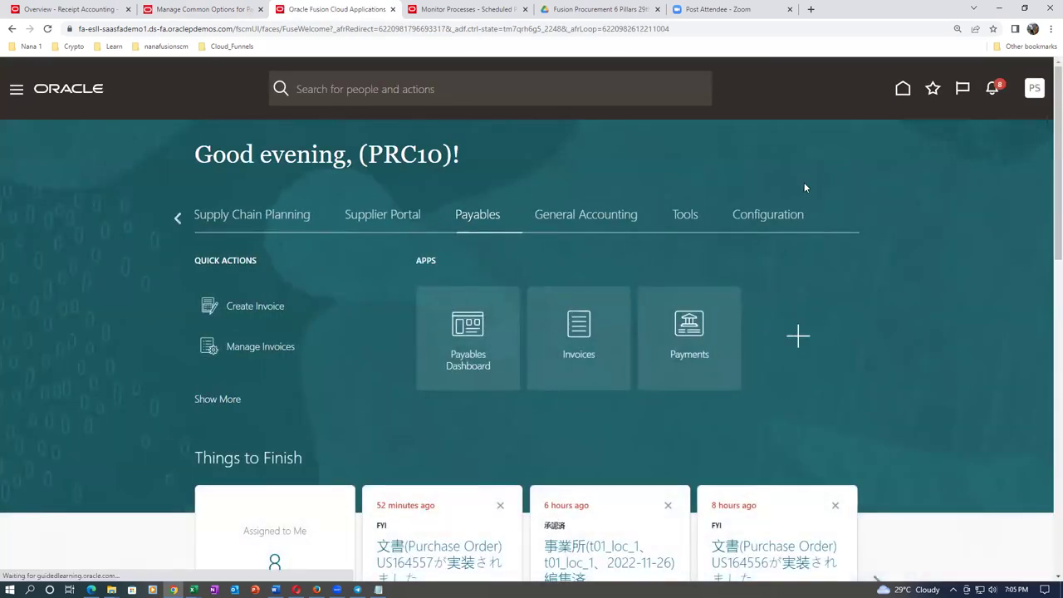
left_click(1033, 88)
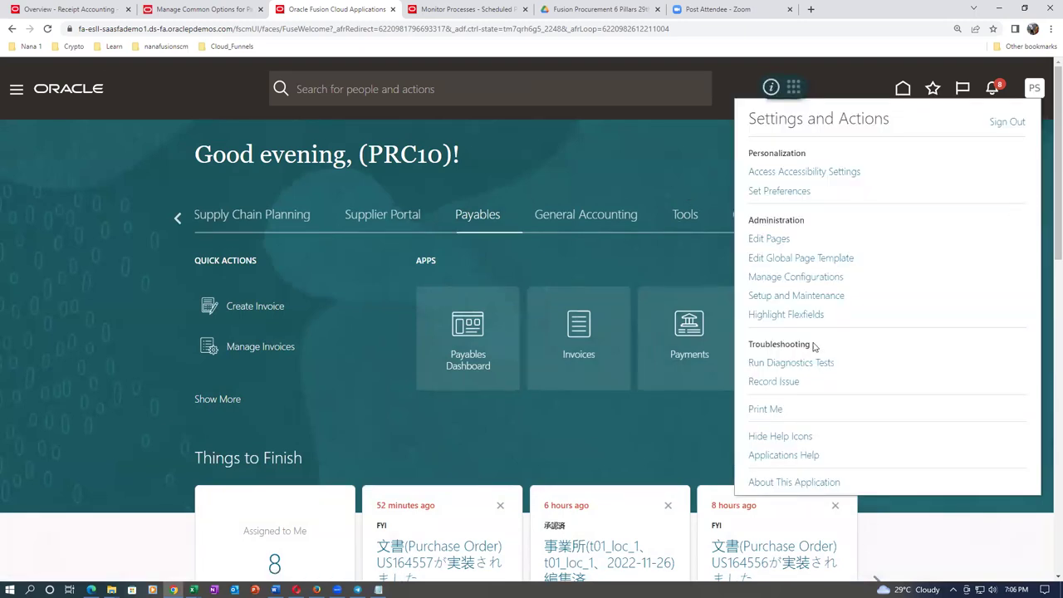
left_click(818, 301)
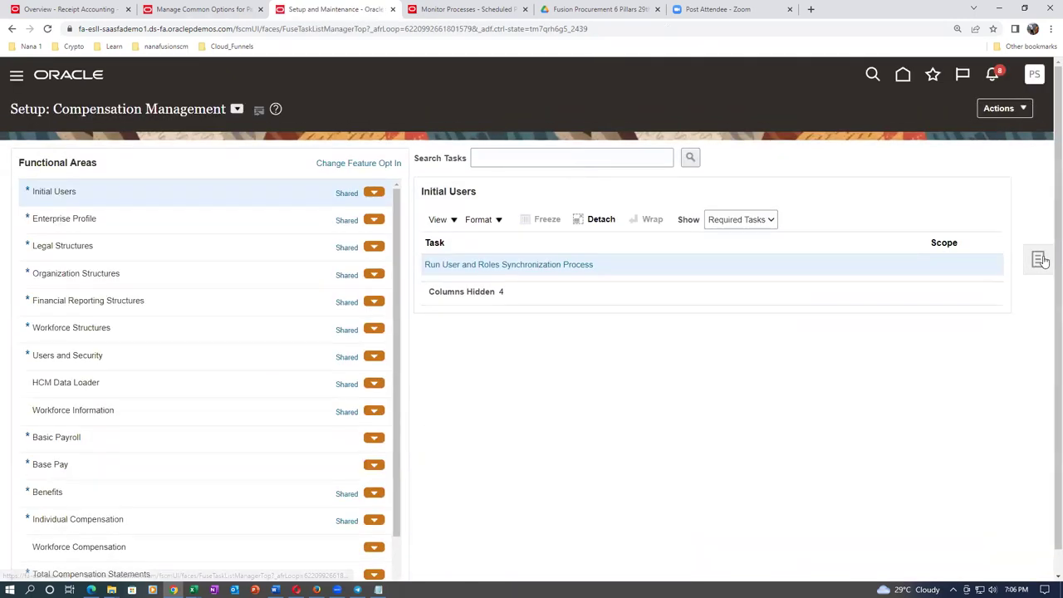
left_click(1040, 259)
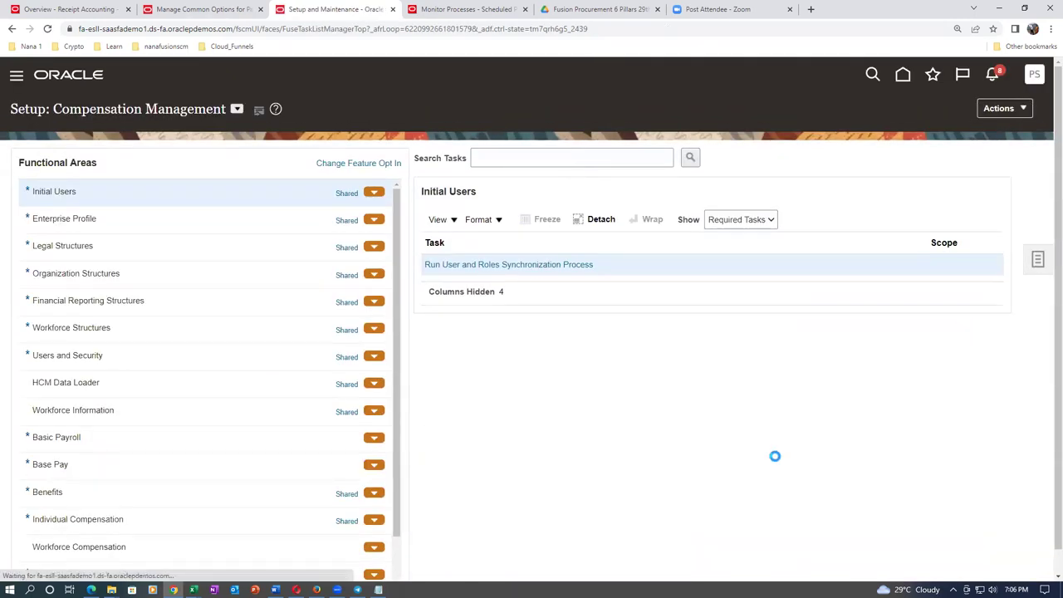
left_click(915, 264)
Search the setup tasks for man%chart%value%set%.
left_click(280, 159)
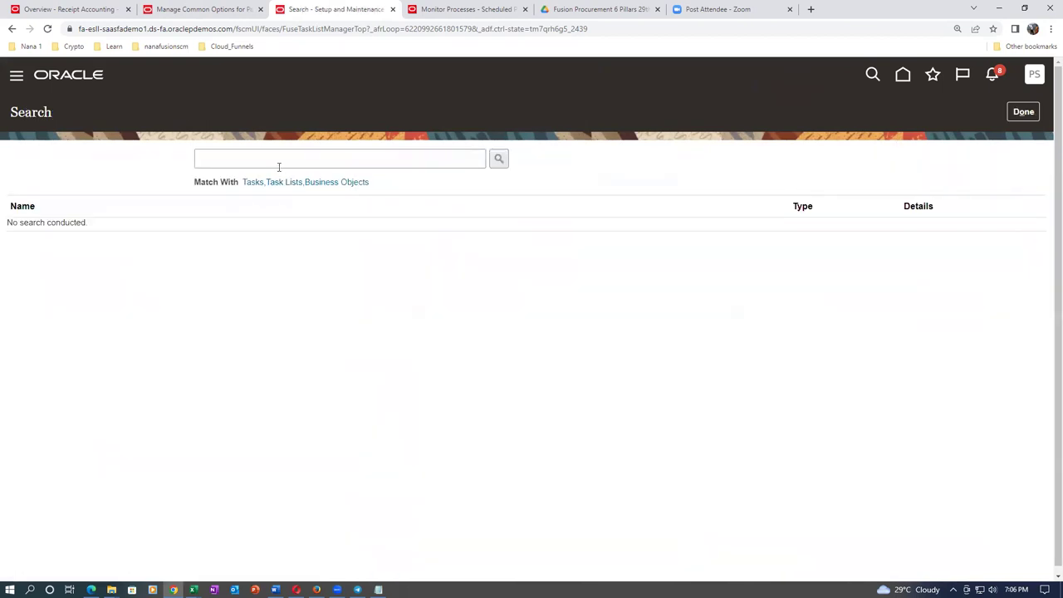
type("man%")
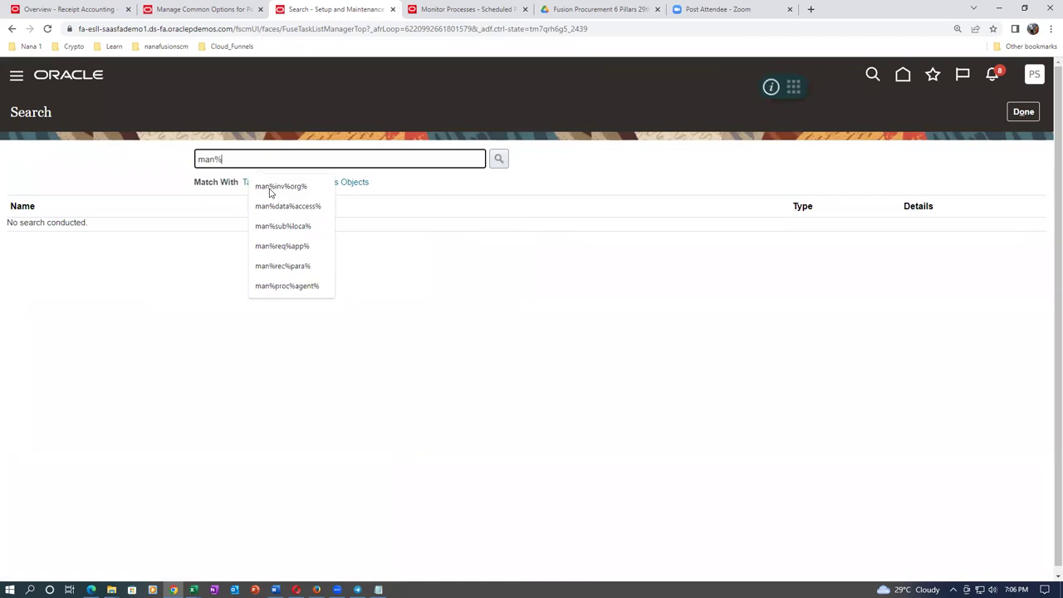
type("chart%value%set%")
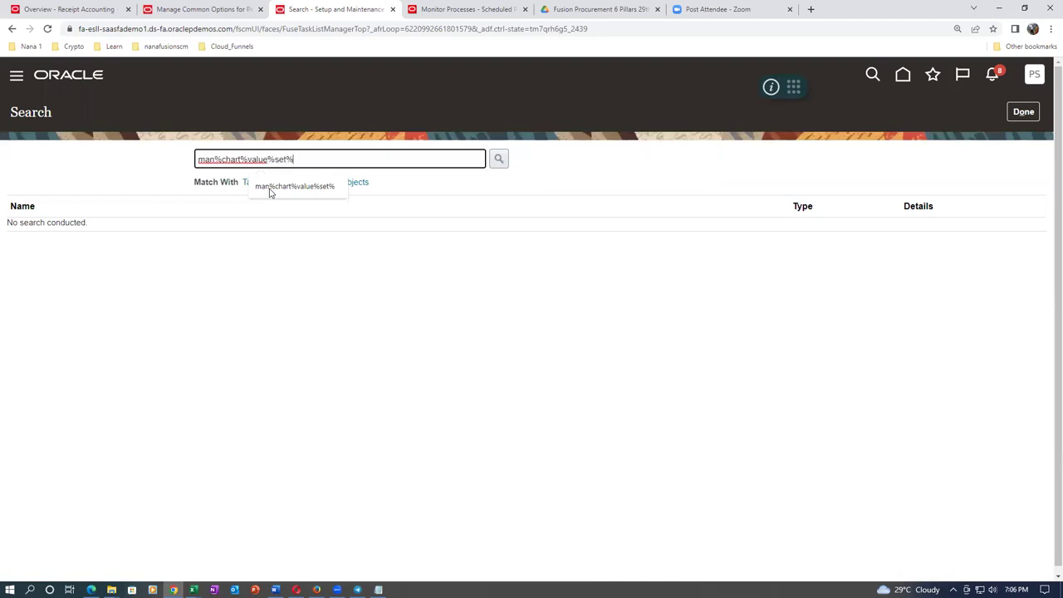
key("Return")
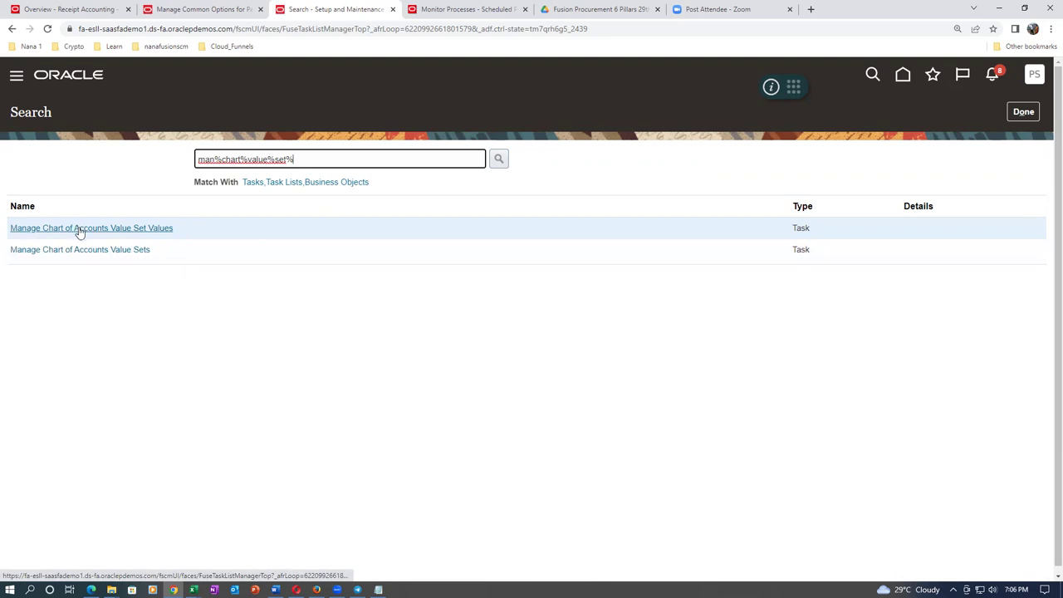
Return to the t01_business_unit common options page, copy the Miscellaneous combination, and clear that distribution.
left_click(198, 9)
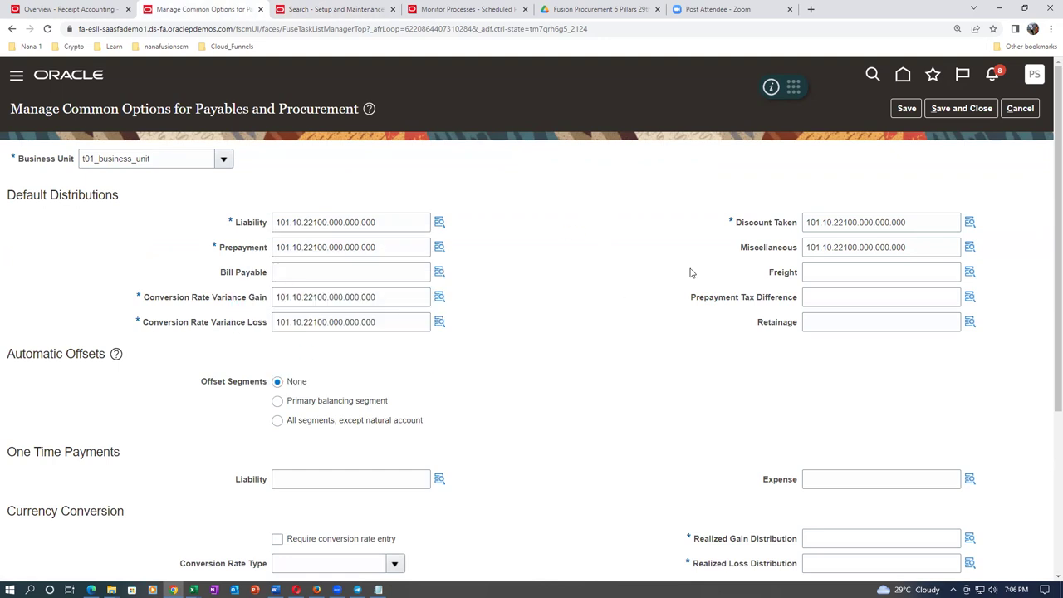
double_click(911, 245)
key("ctrl+c")
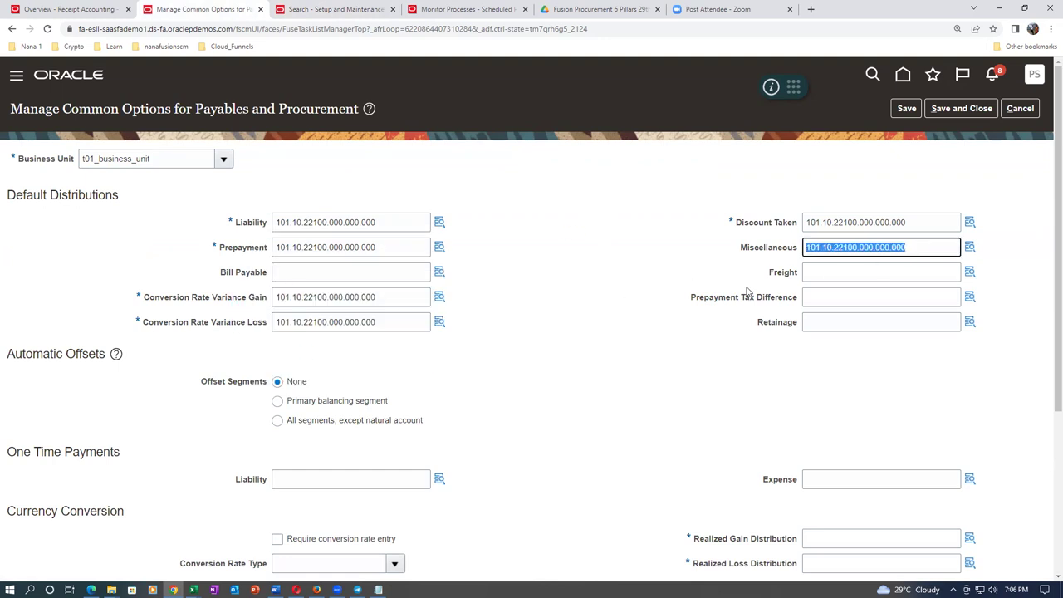
key("BackSpace")
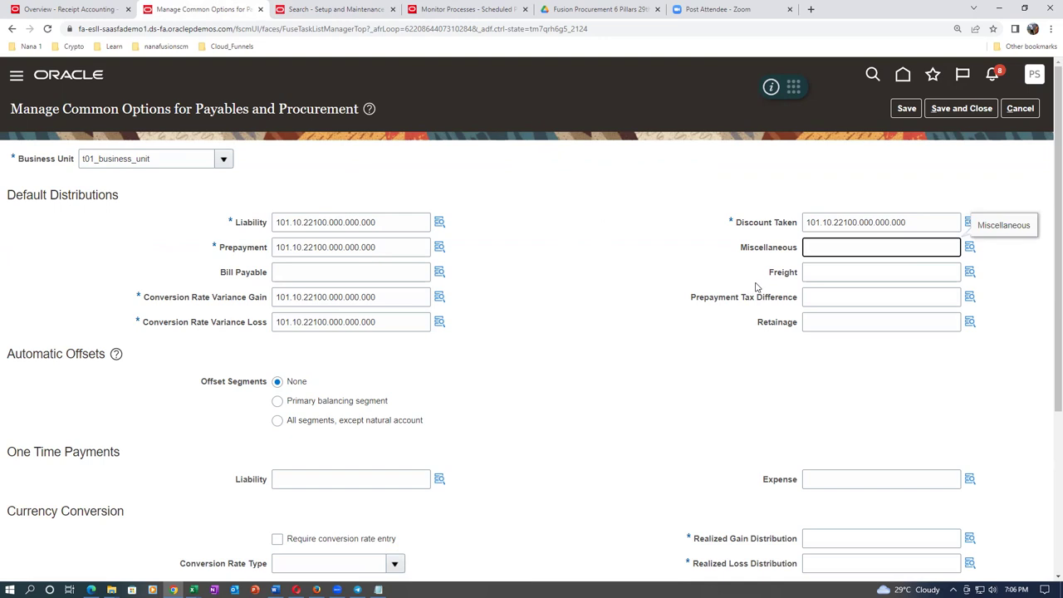
left_click(641, 323)
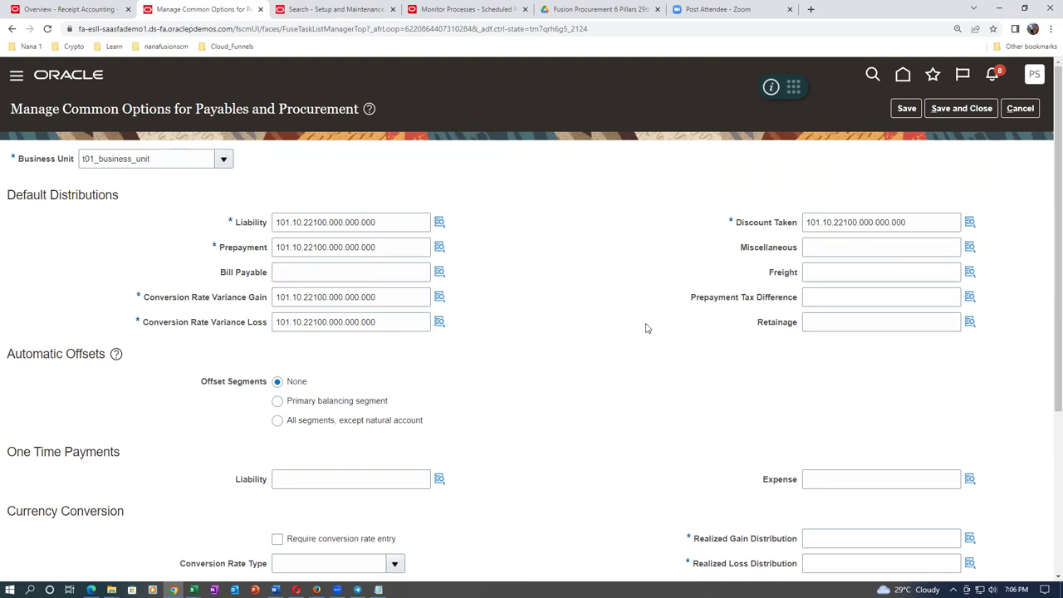
scroll(652, 324, "down", 3)
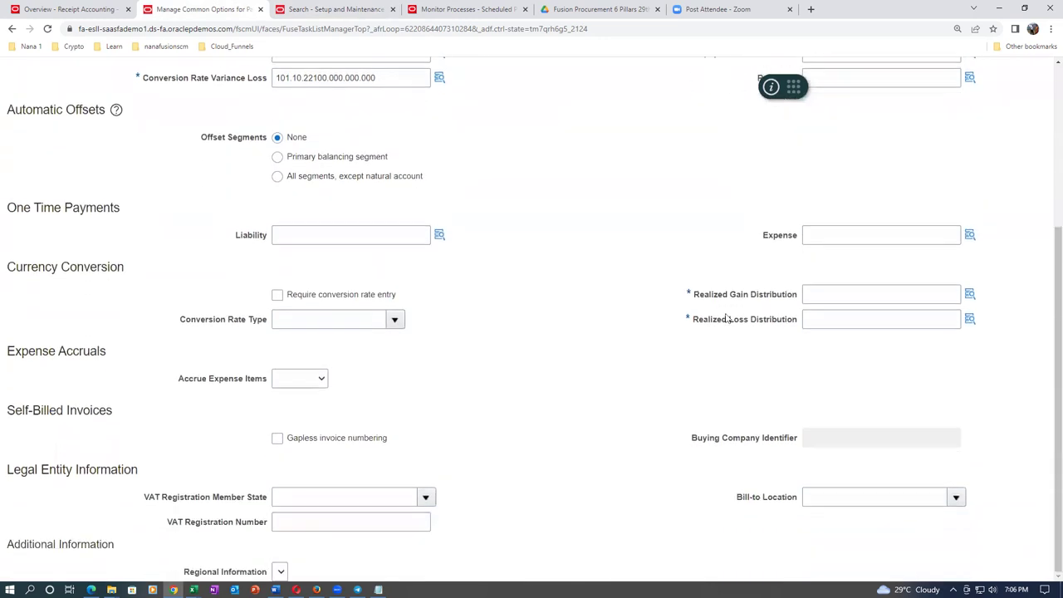
Set both the Realized Gain Distribution and the Realized Loss Distribution to 101.10.22100.000.000.000.
left_click(823, 301)
key("ctrl+v")
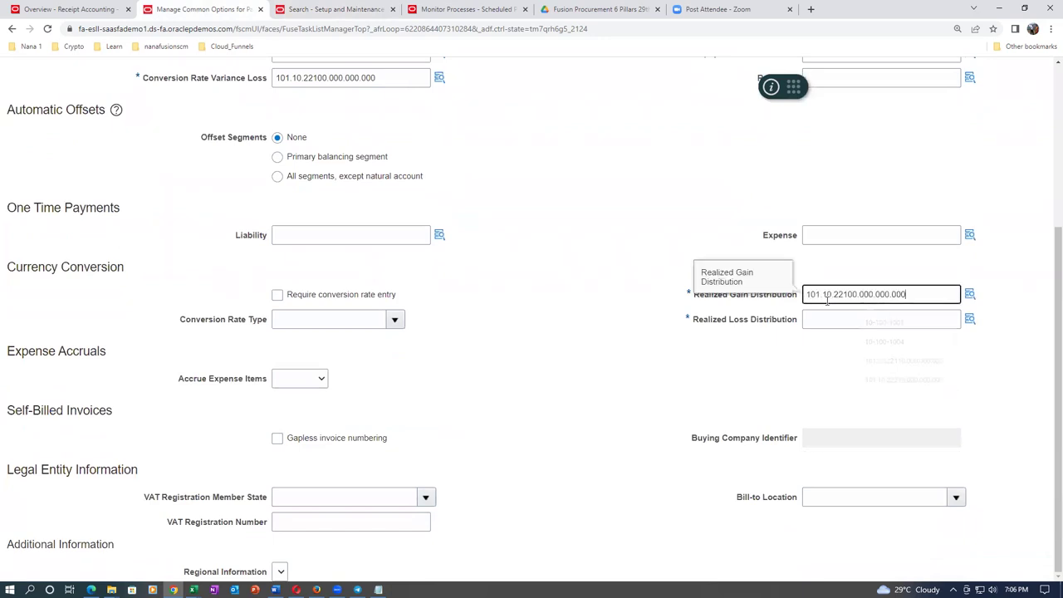
left_click(834, 316)
key("ctrl+v")
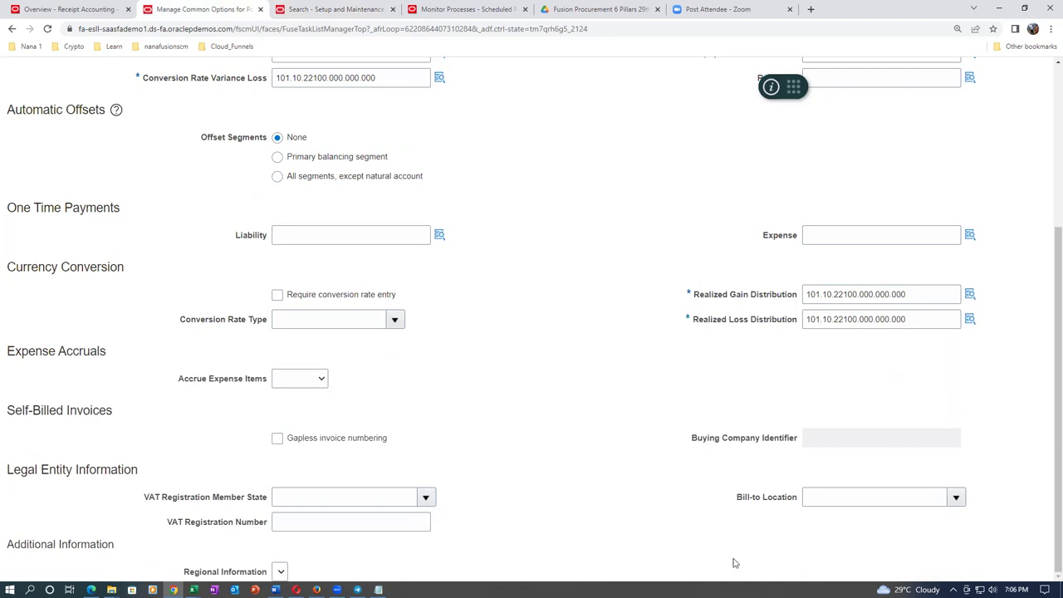
Set the Bill-to Location to t01_loc_1, then save and close the common options.
left_click(819, 496)
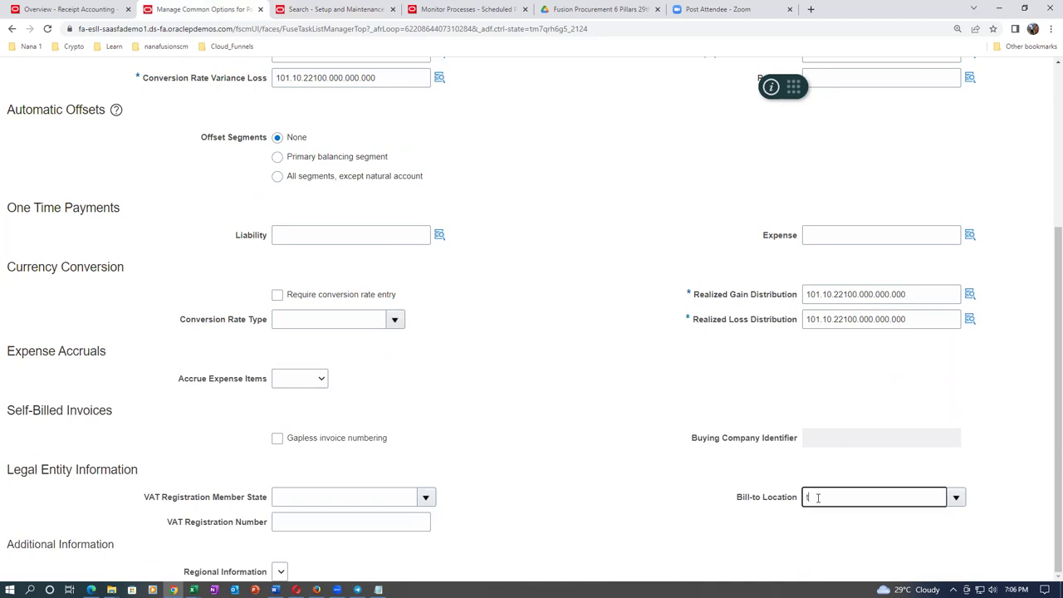
type("t01")
left_click(822, 516)
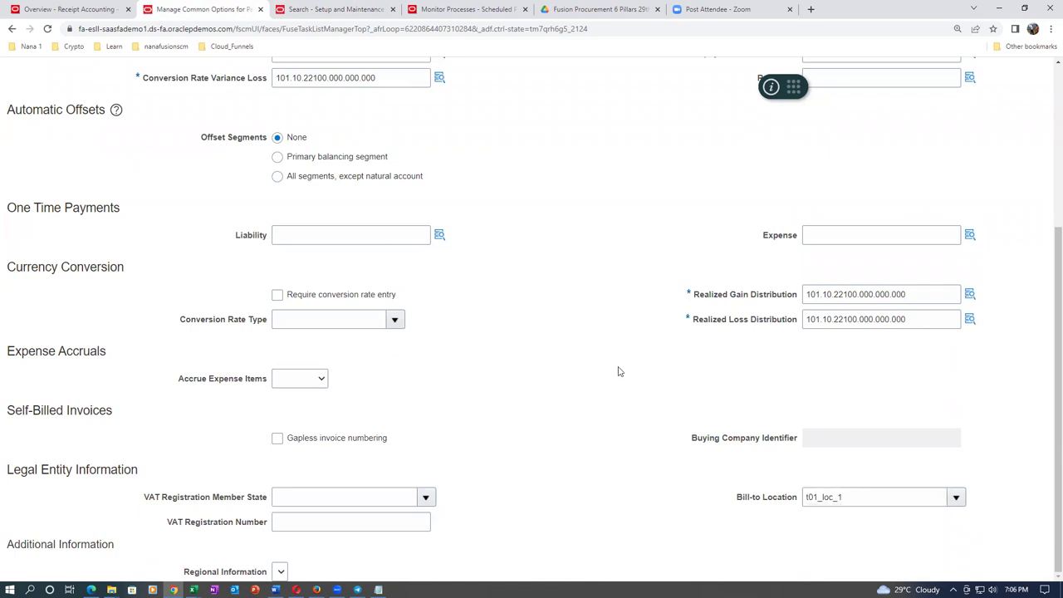
scroll(617, 367, "up", 1)
scroll(629, 377, "up", 2)
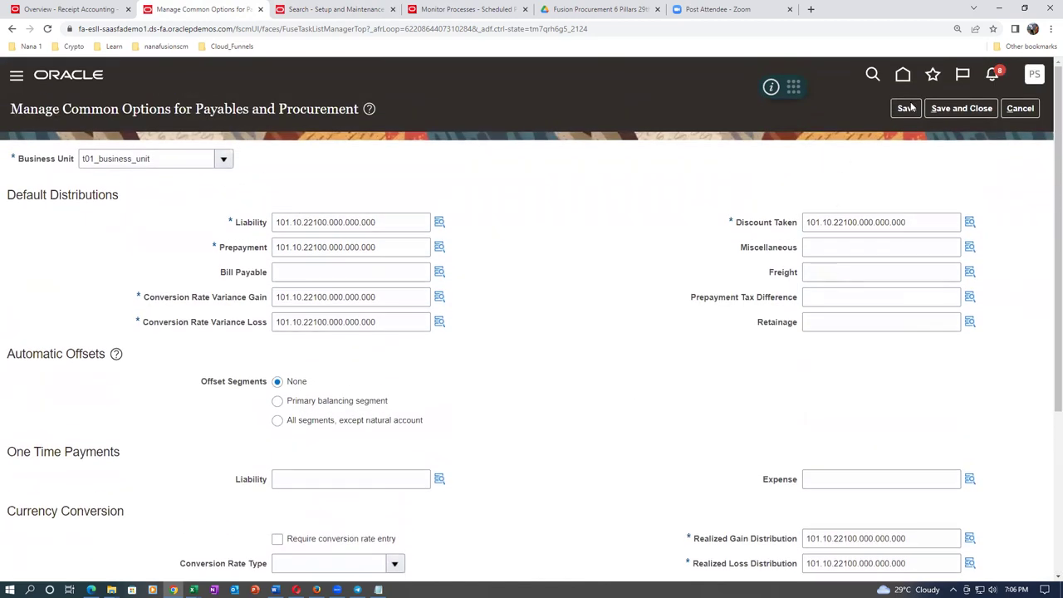
left_click(907, 109)
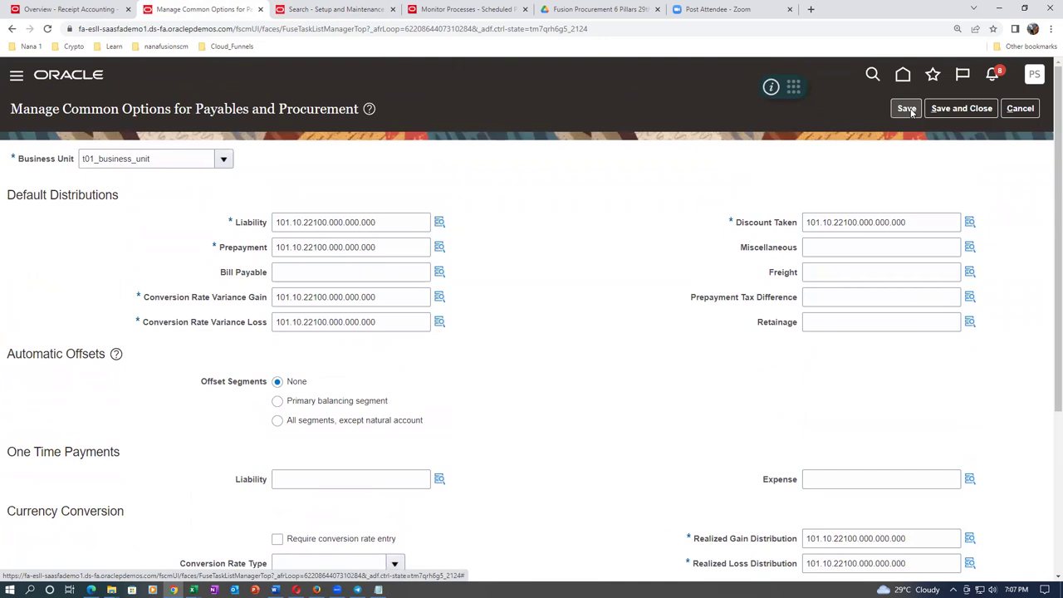
left_click(968, 112)
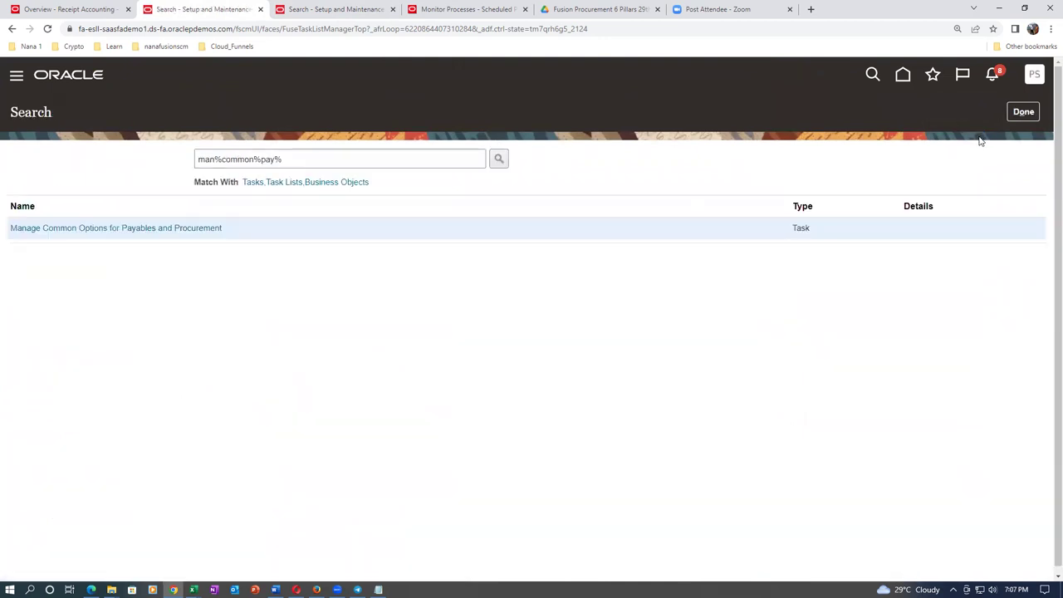
Reopen the Payables and Procurement common options for t01_business_unit, check the saved values and leave without changes.
left_click(133, 229)
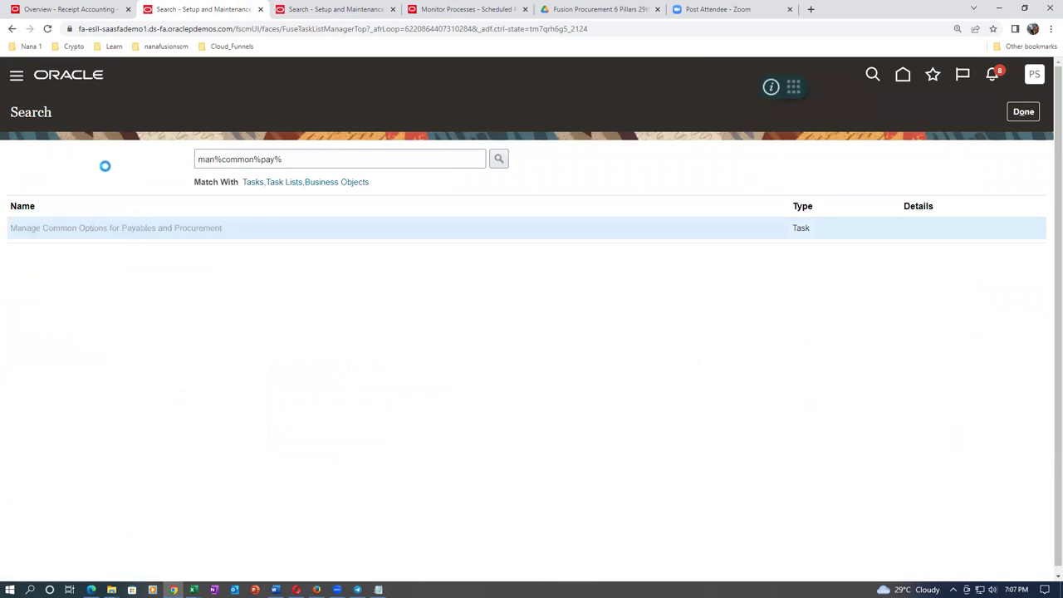
left_click(113, 157)
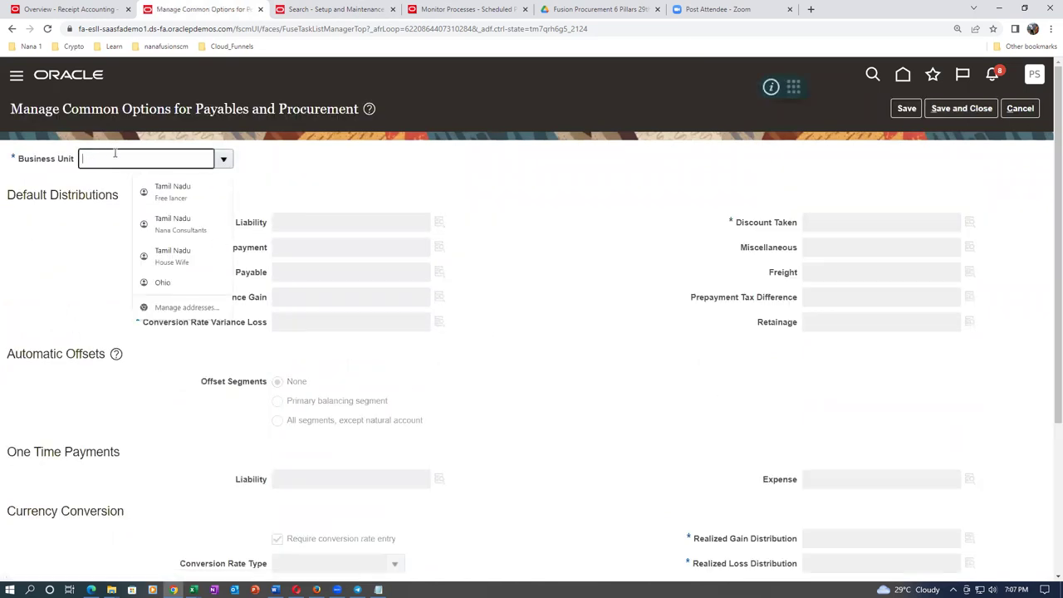
type("t01")
key("Tab")
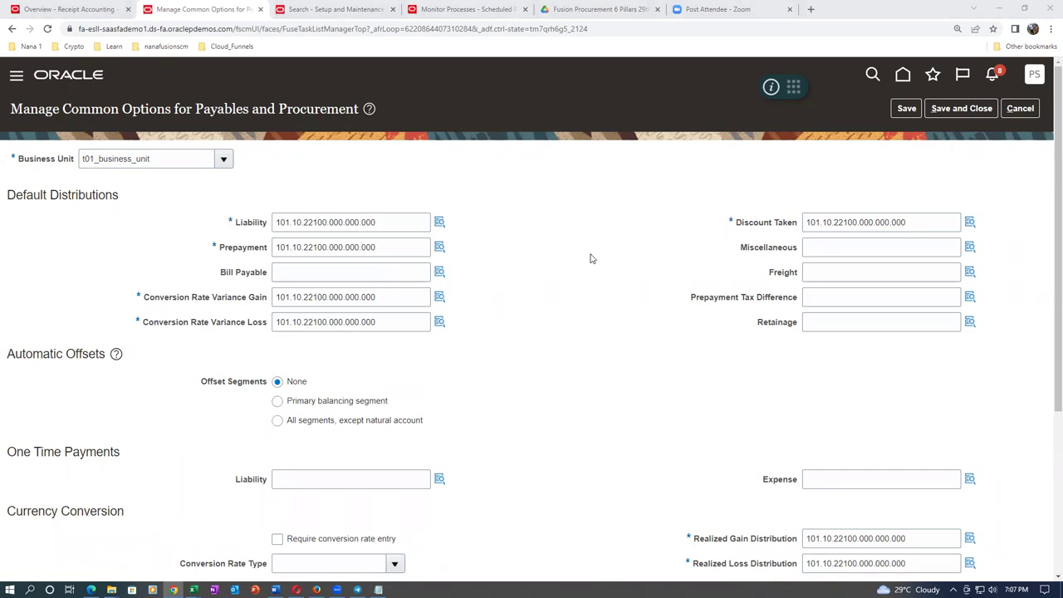
left_click(1023, 109)
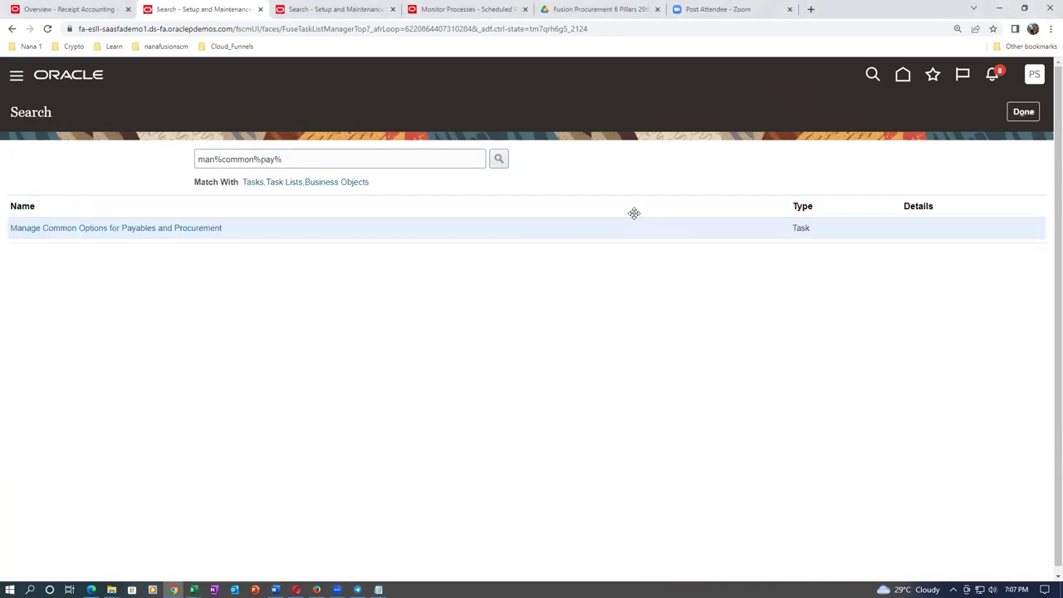
Leave the setup task search and start a new invoice from the Payables Invoices work area.
left_click(1026, 112)
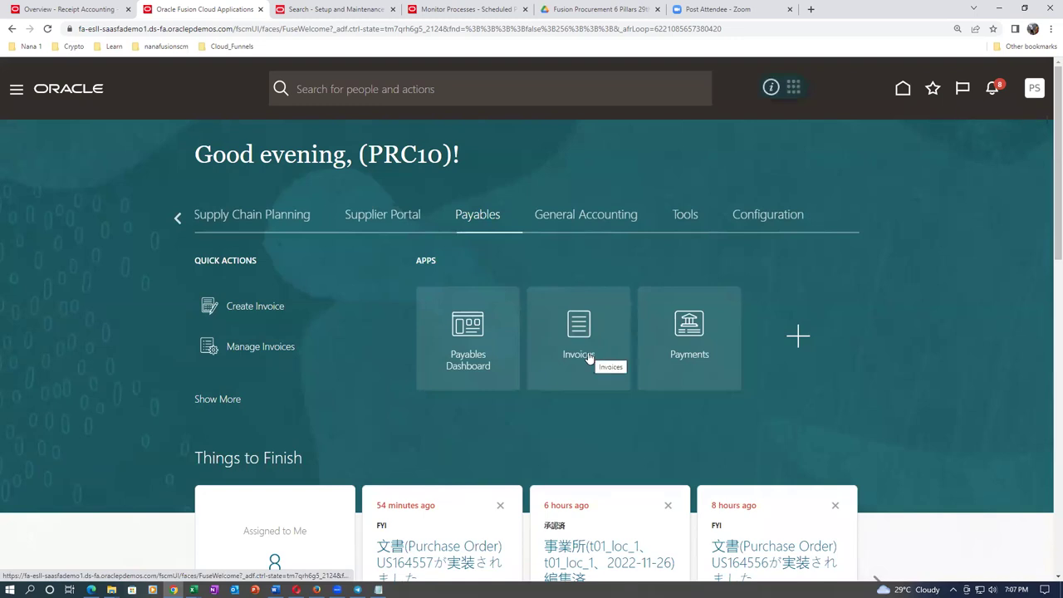
left_click(589, 357)
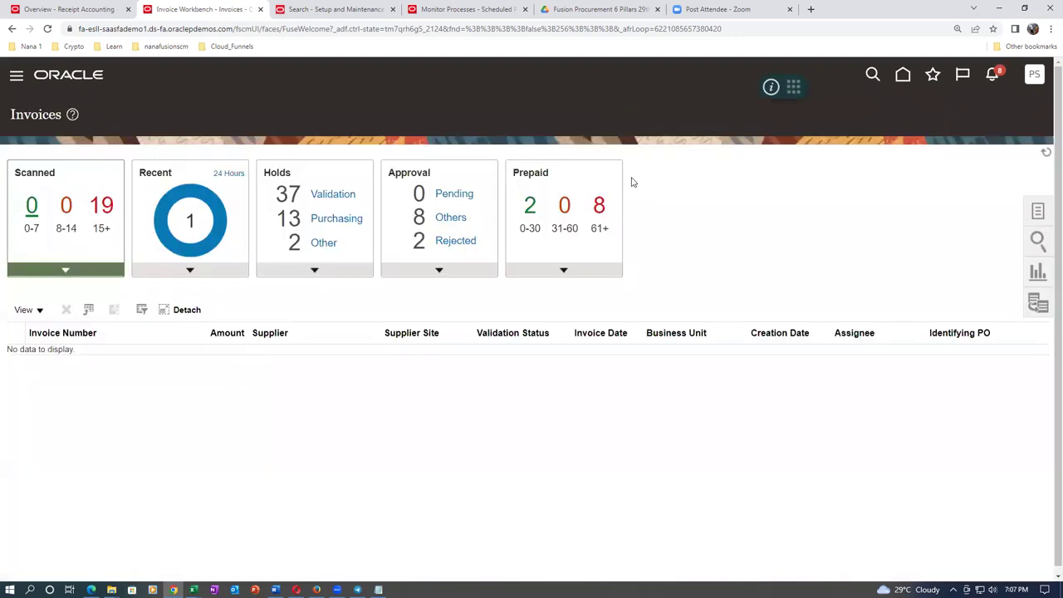
left_click(1038, 212)
left_click(928, 123)
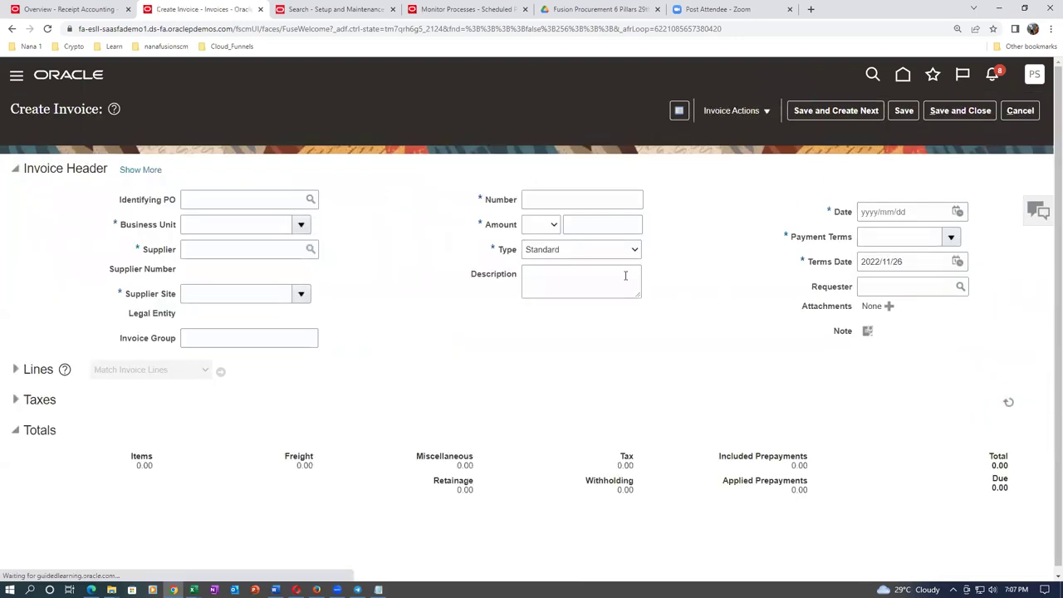
Identify the invoice by the purchase order number noted in Notepad, choosing the ABC Consulting order for t01_business_unit.
left_click(378, 590)
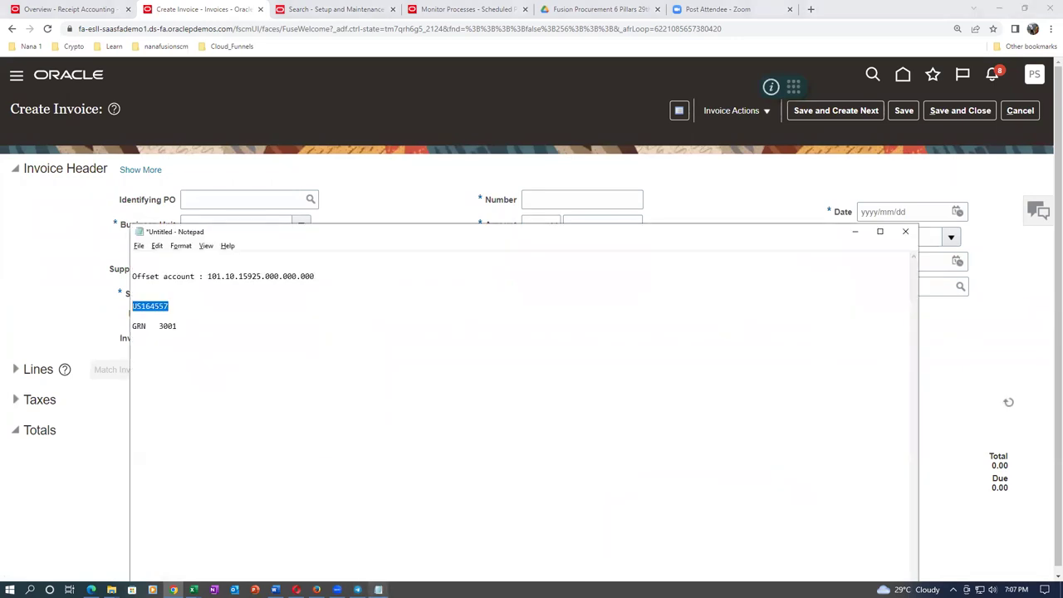
left_click(65, 254)
left_click(204, 199)
type("US164557")
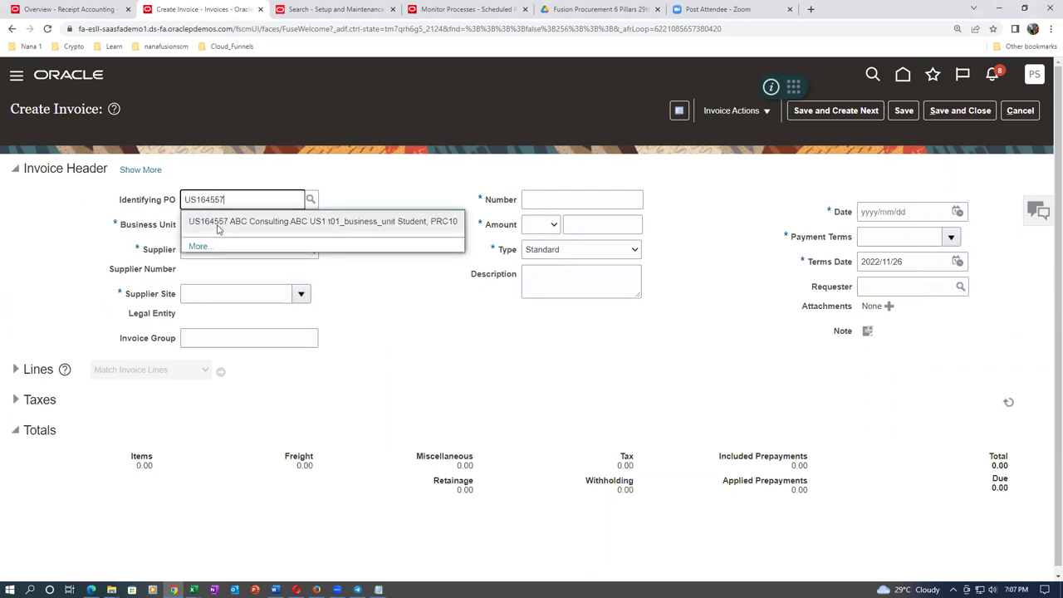
left_click(217, 222)
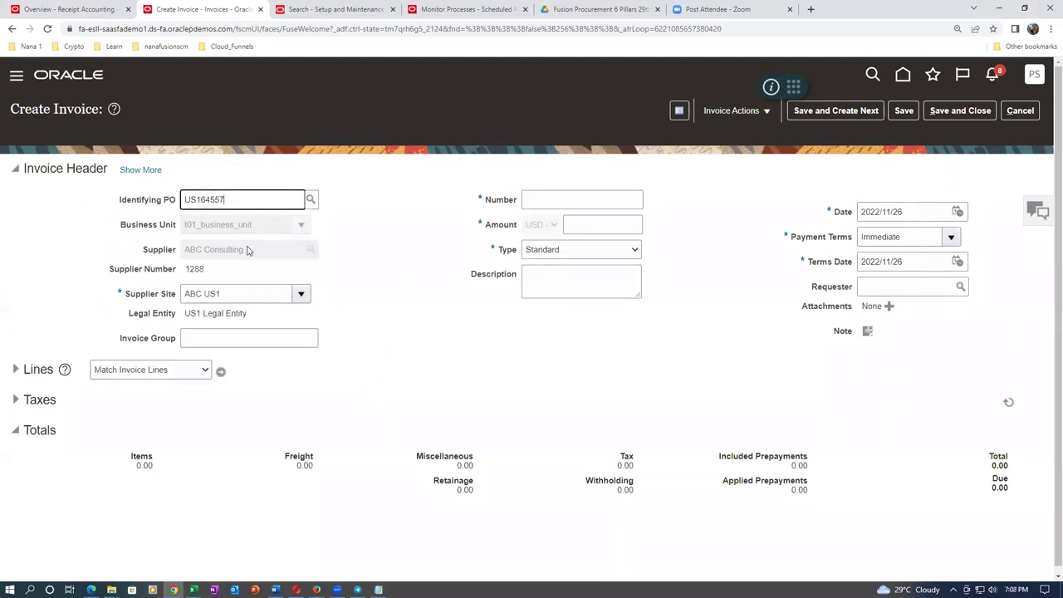
Enter 6001 as the invoice number and 3,800.00 as the invoice amount.
left_click(540, 200)
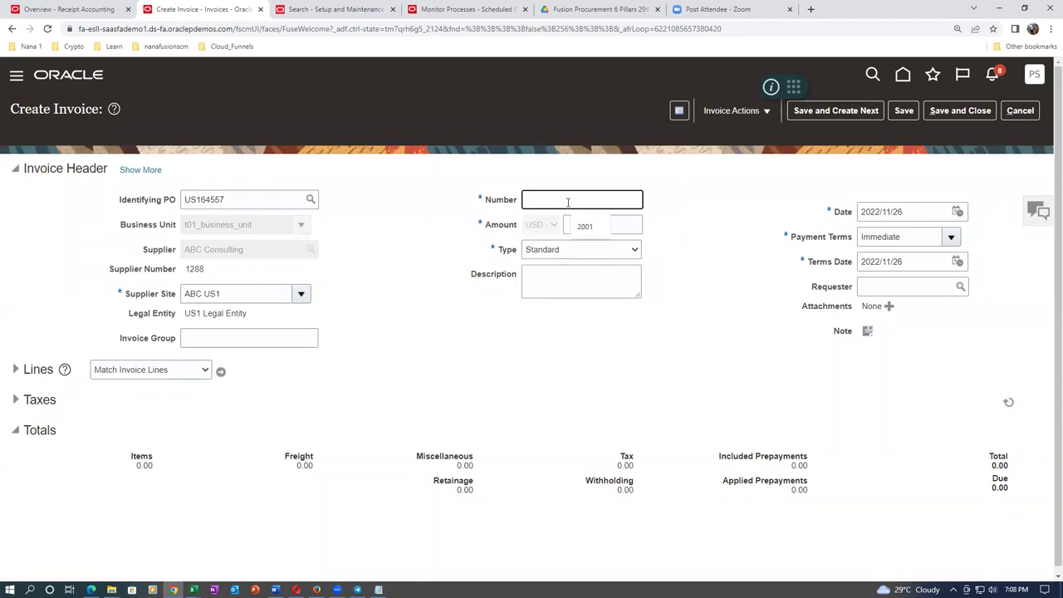
type("6001")
key("Tab")
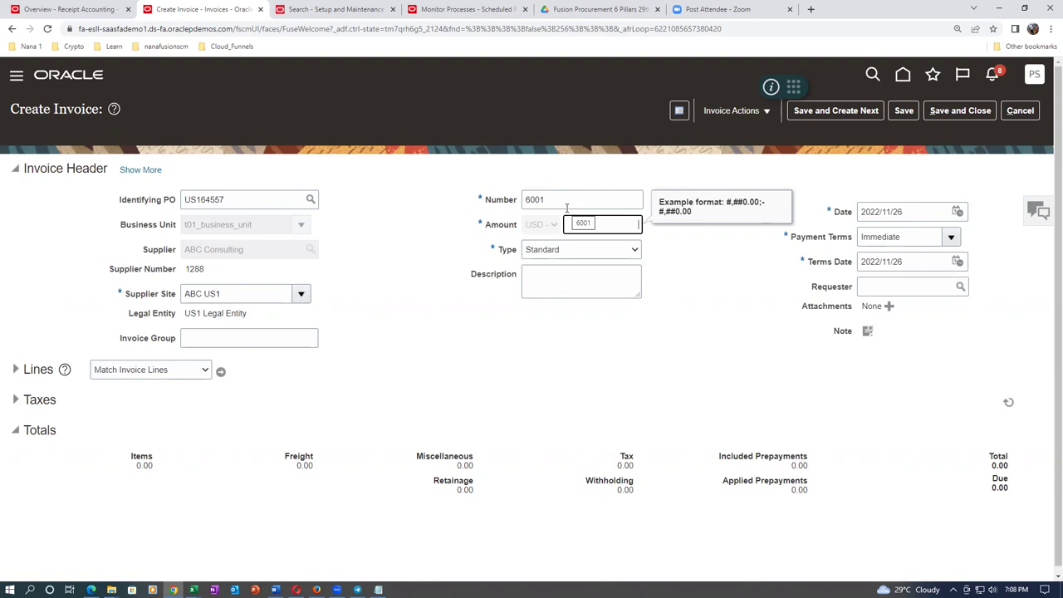
type("3,")
type("800")
key("Tab")
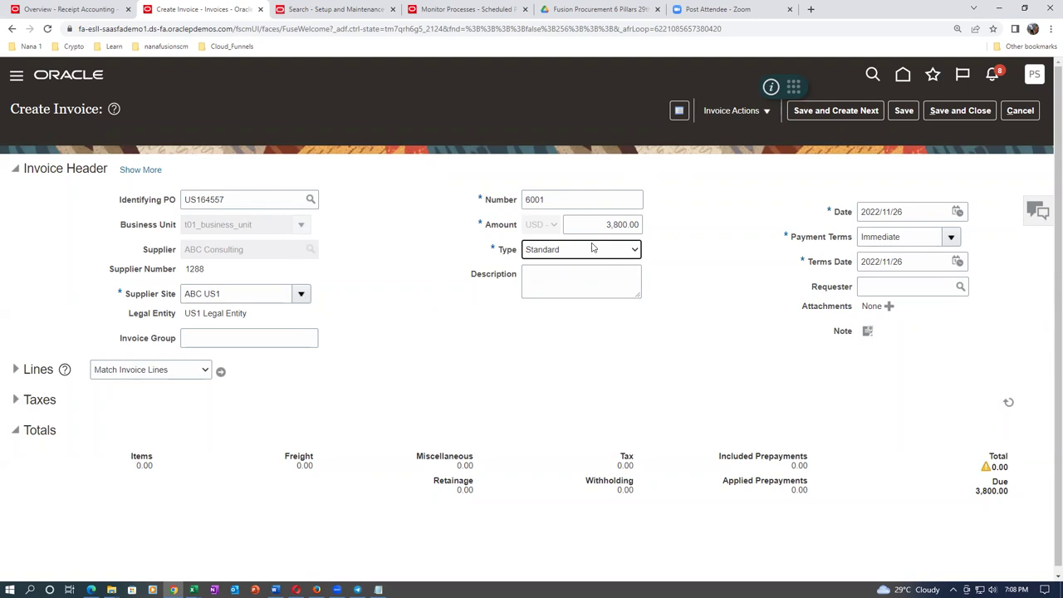
Open invoice line matching and select the t0101_cost_test purchase order line for matching.
left_click(221, 371)
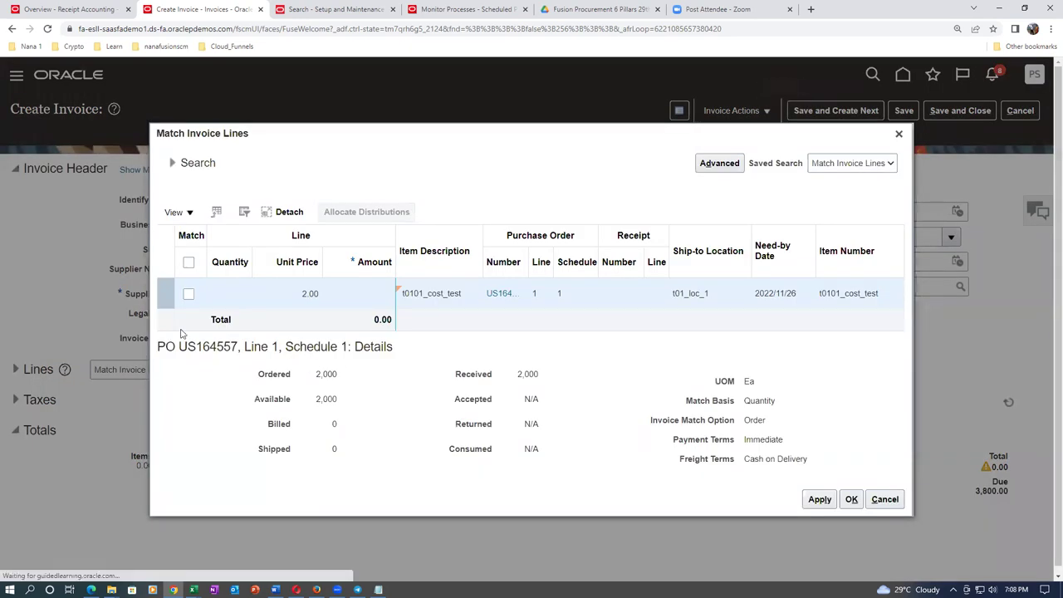
left_click(189, 294)
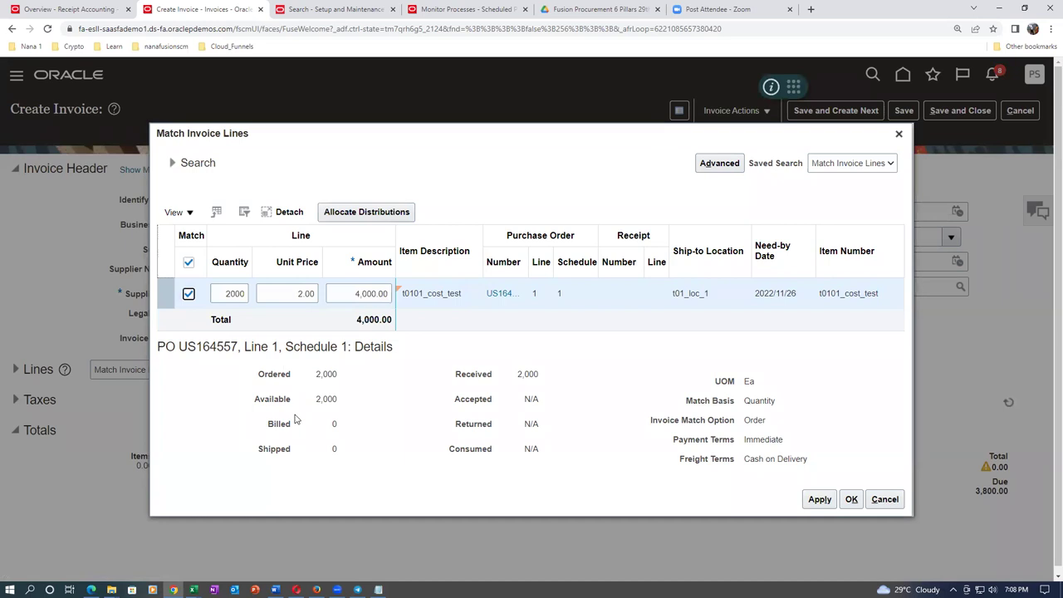
mouse_move(317, 403)
left_mouse_down()
mouse_move(347, 407)
mouse_move(336, 398)
left_mouse_up()
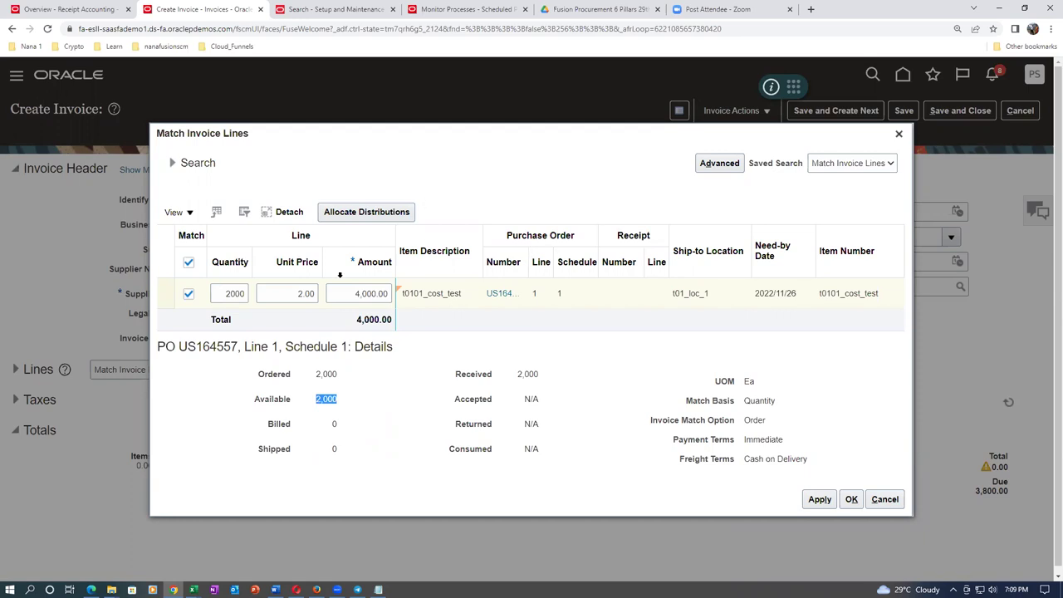
Set the matched quantity of the t0101_cost_test line to 1800.
left_click_drag(226, 293, 256, 295)
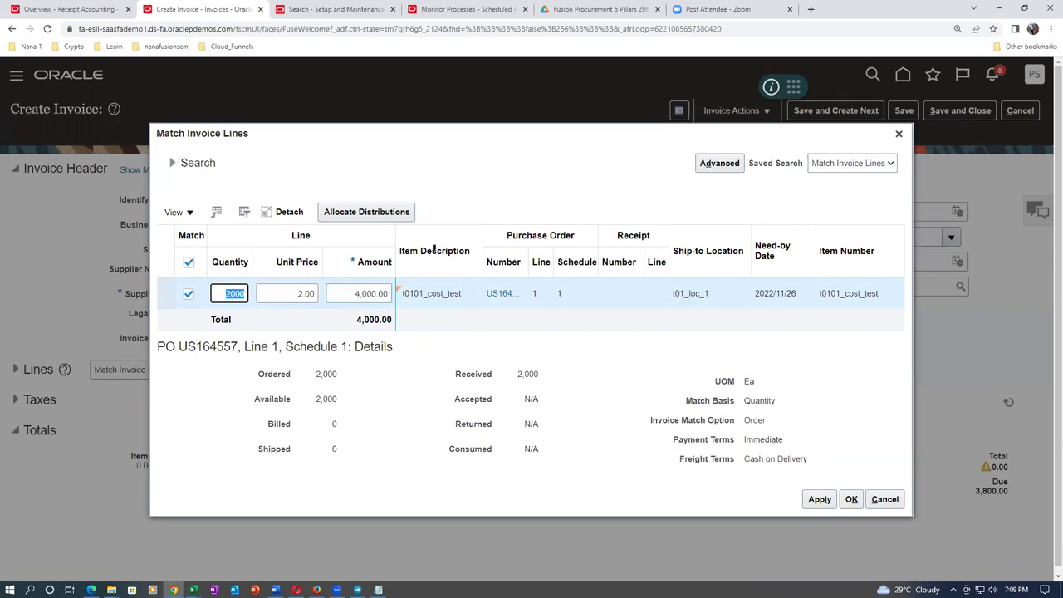
type("1800")
key("Tab")
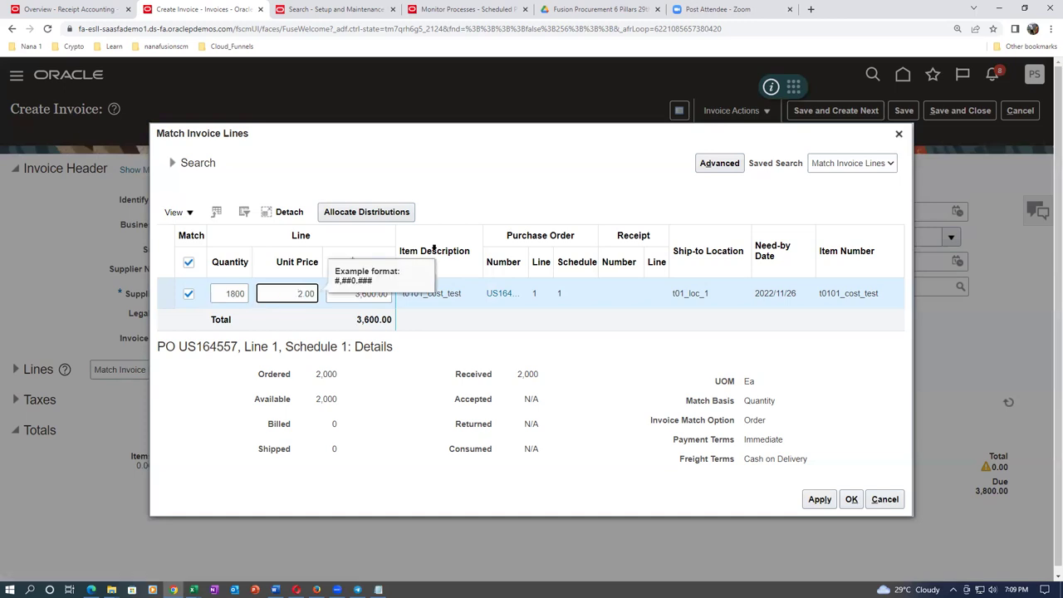
left_click(505, 171)
double_click(494, 168)
left_click(494, 167)
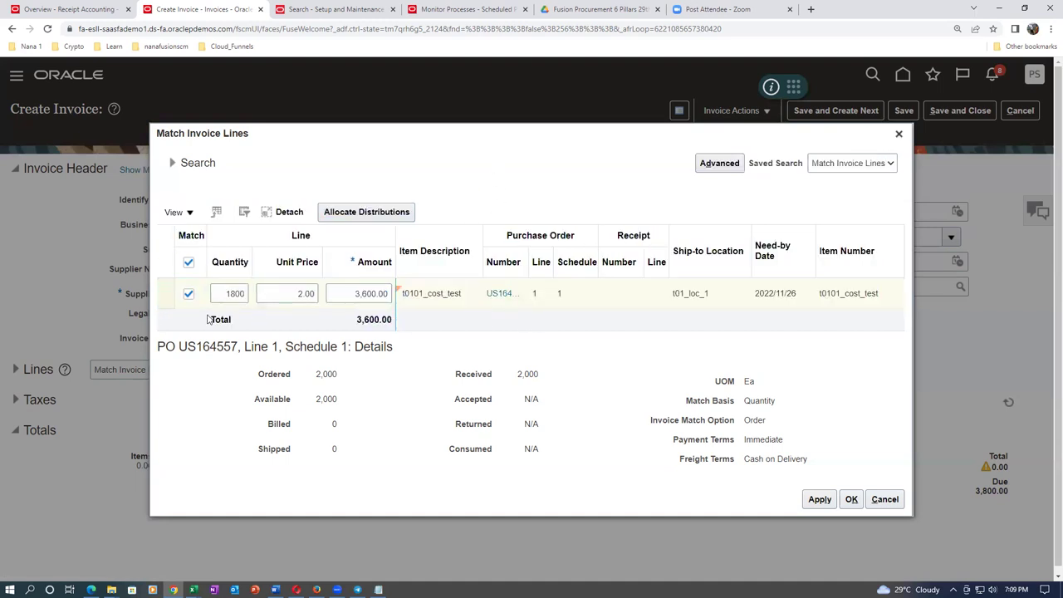
Change the matched quantity of the t0101_cost_test line to 1900.
left_click(231, 296)
key("Delete")
type("9")
key("Tab")
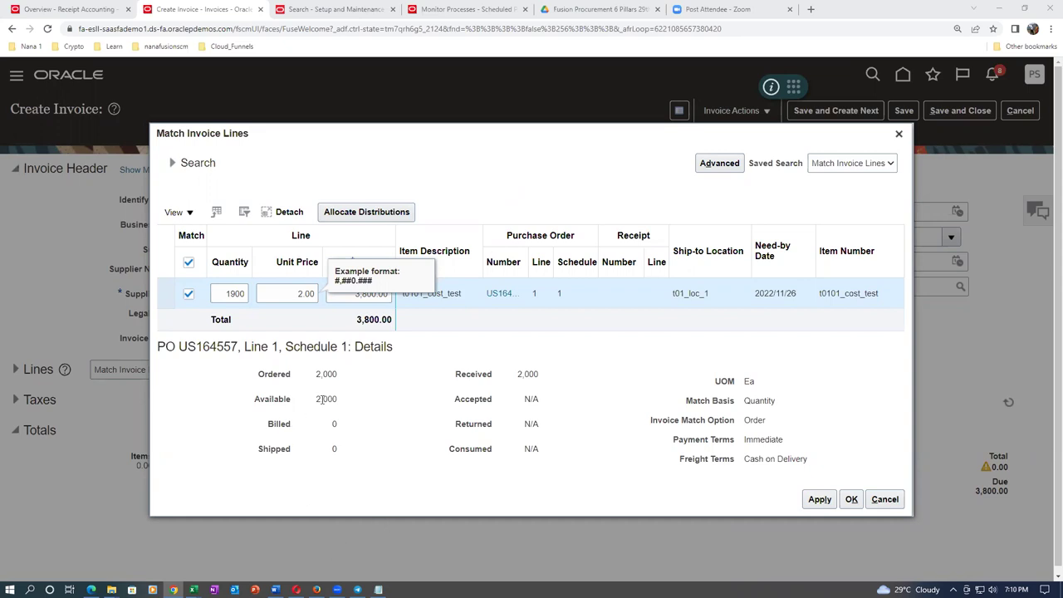
left_click_drag(317, 399, 337, 399)
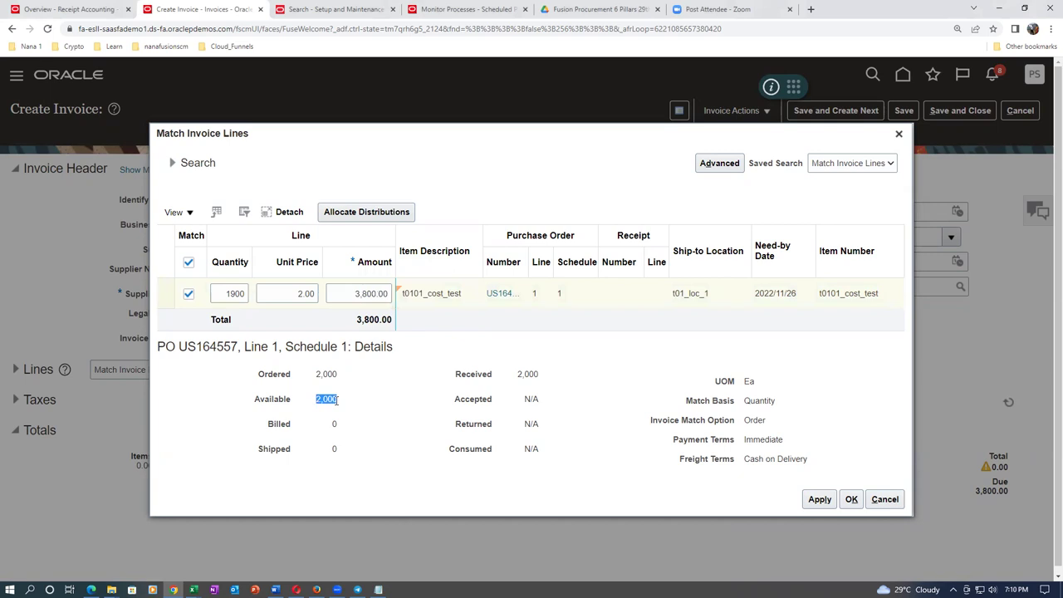
left_click(378, 413)
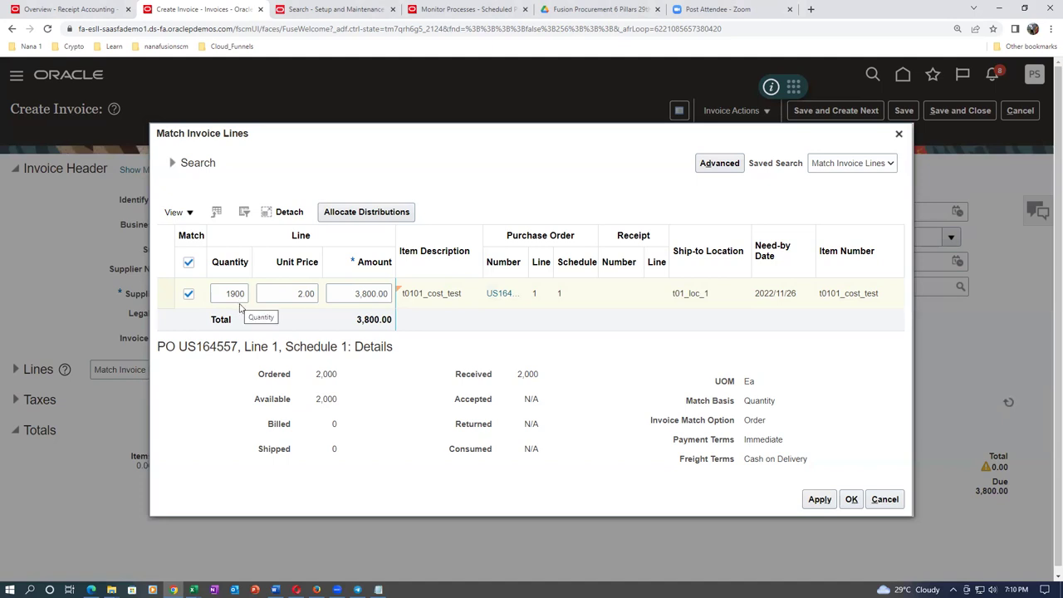
Apply the purchase order match to the invoice lines and save the invoice.
left_click(820, 498)
left_click(851, 501)
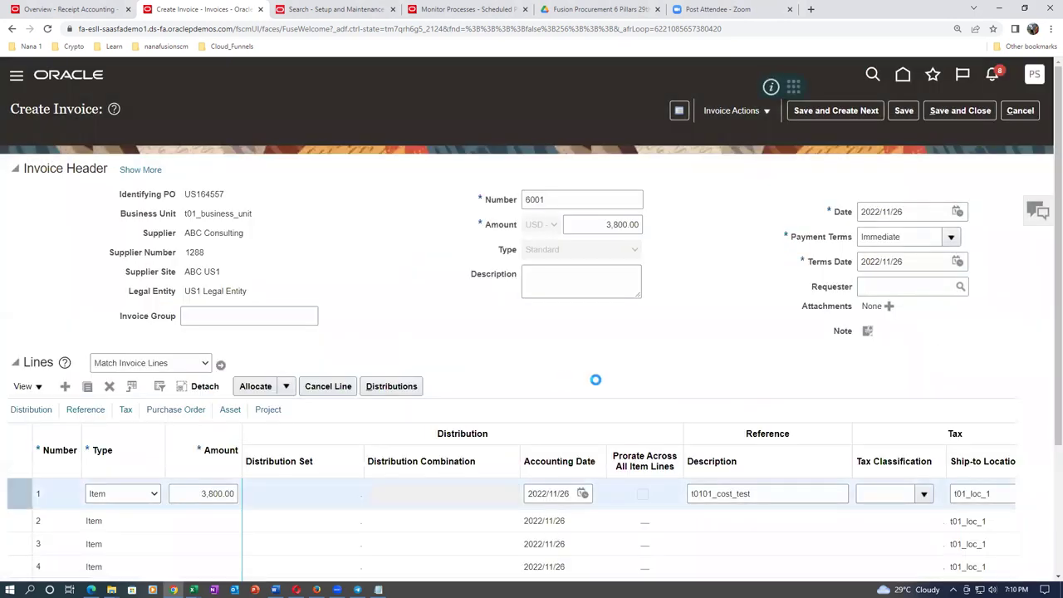
scroll(594, 383, "down", 3)
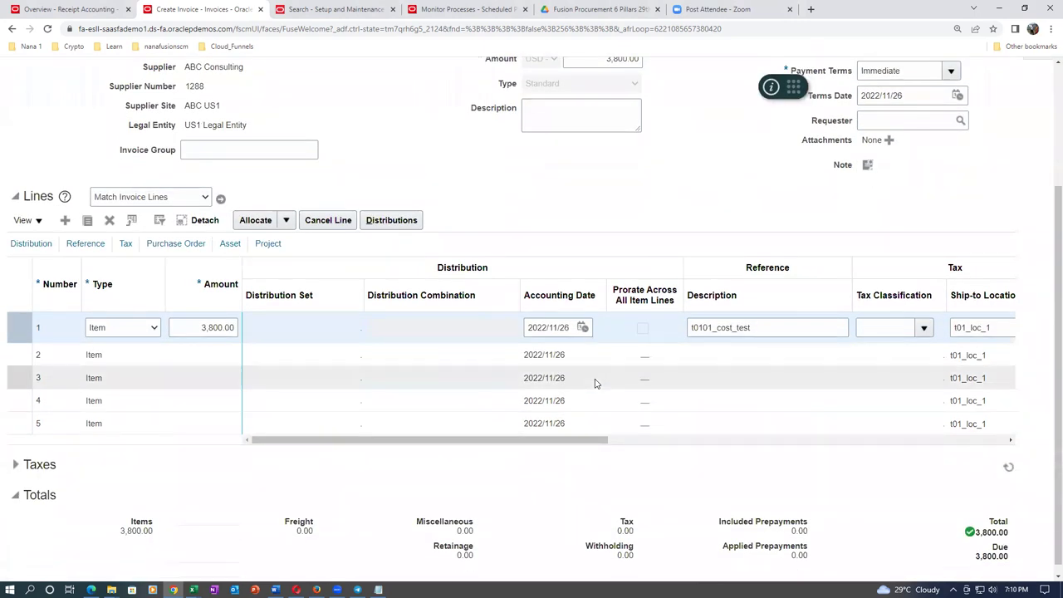
scroll(594, 384, "up", 3)
left_click(901, 113)
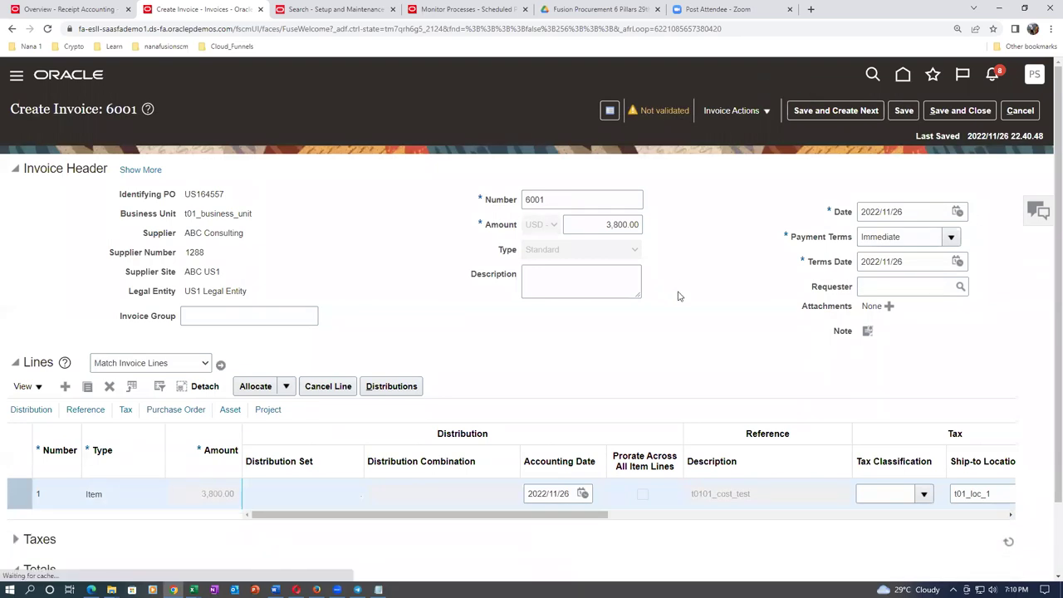
Validate invoice 6001.
scroll(679, 297, "down", 1)
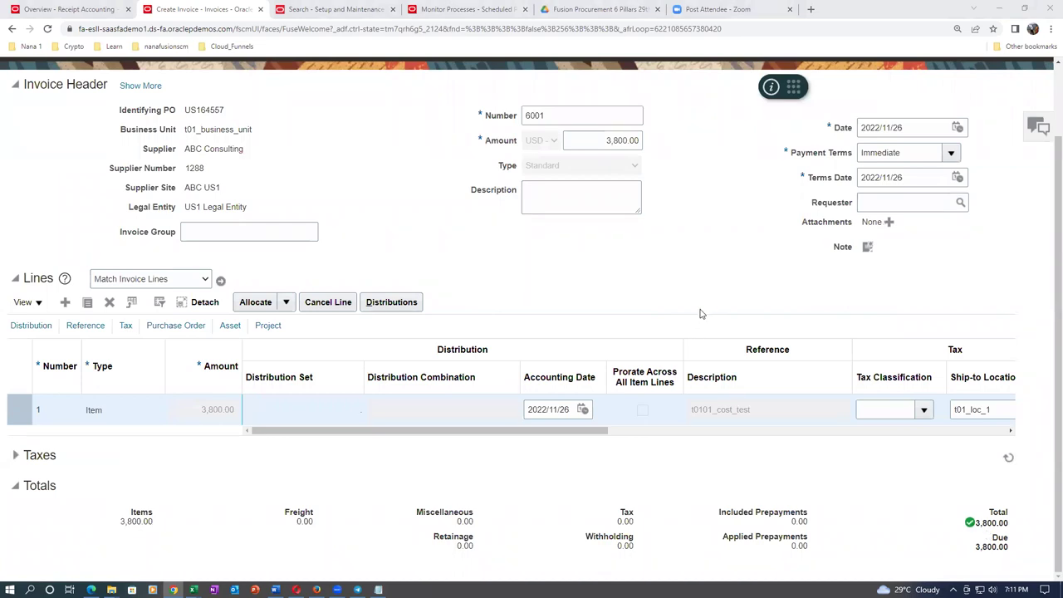
scroll(698, 313, "up", 2)
left_click(729, 115)
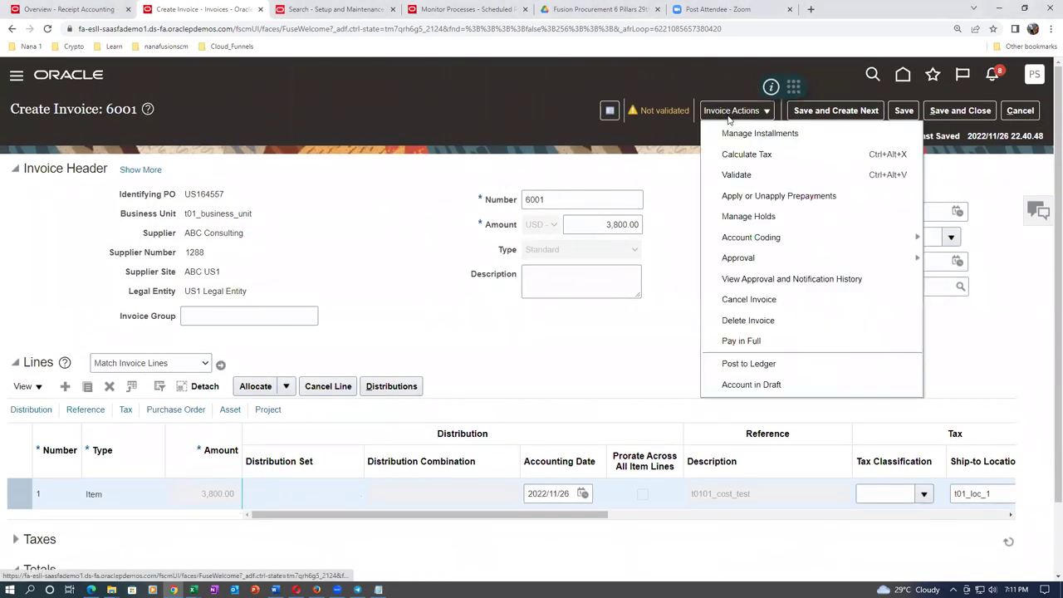
left_click(736, 174)
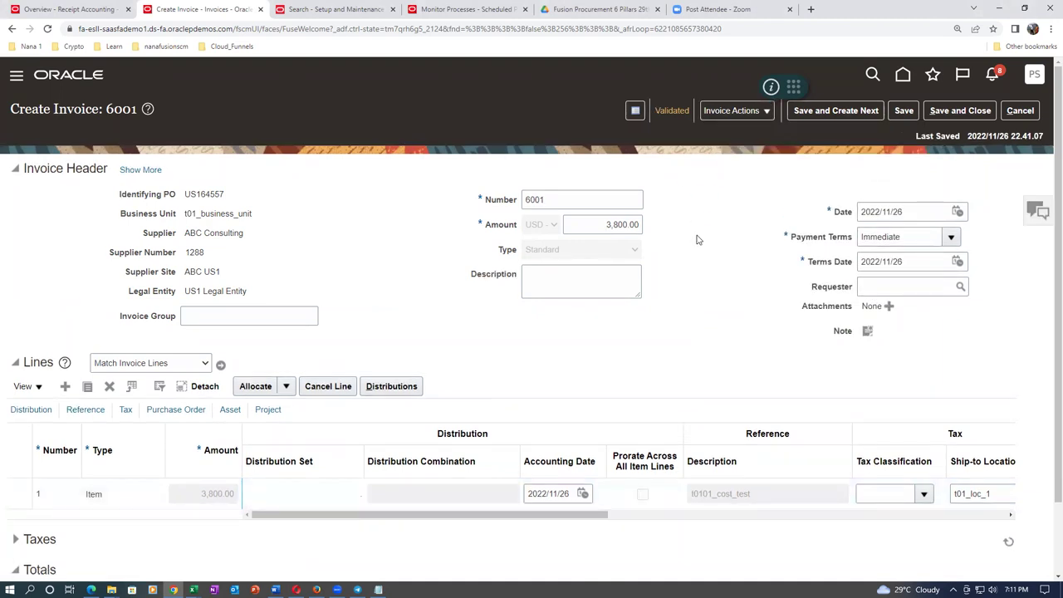
left_click(606, 224)
left_click(701, 305)
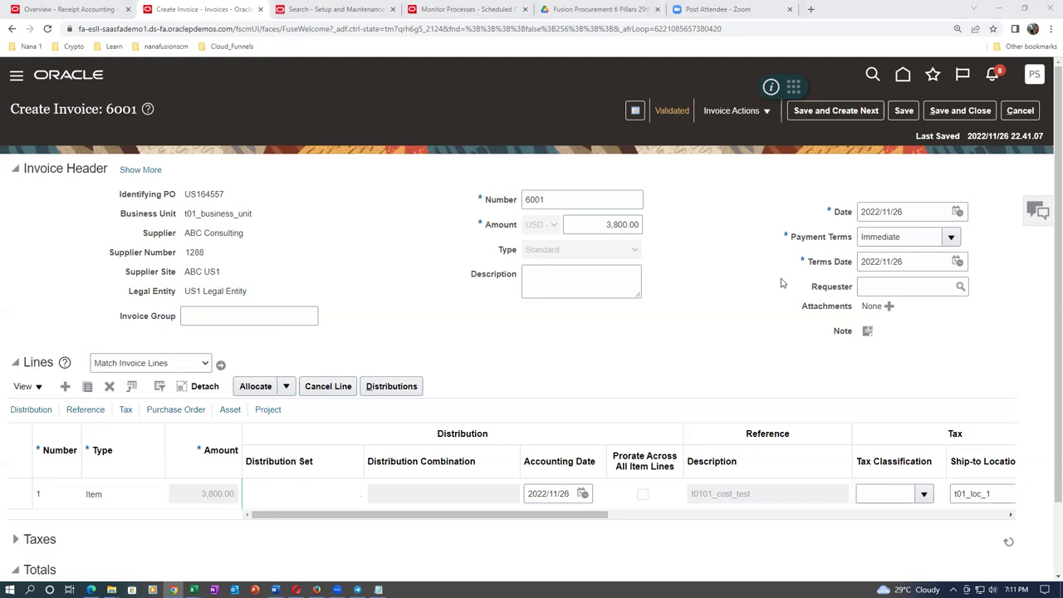
Post invoice 6001 to the ledger and check its accounting status in the invoice summary.
left_click(731, 112)
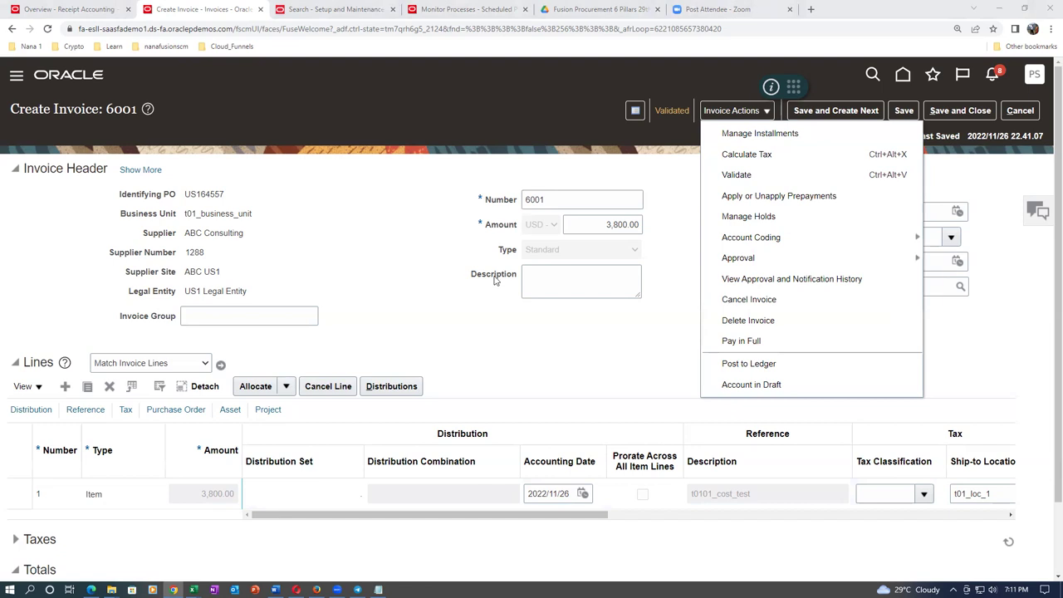
left_click(804, 370)
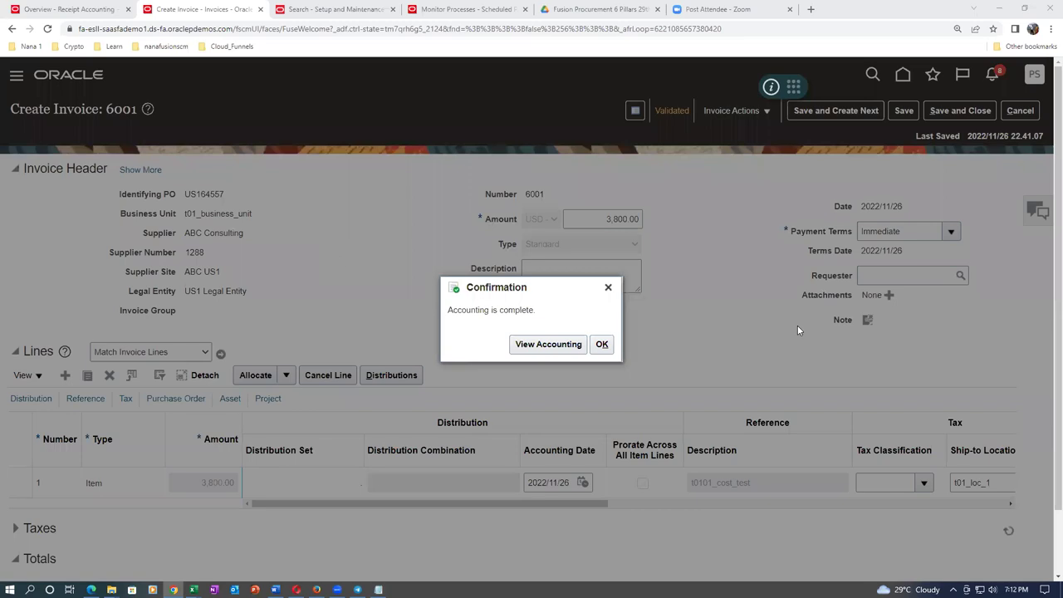
left_click(602, 344)
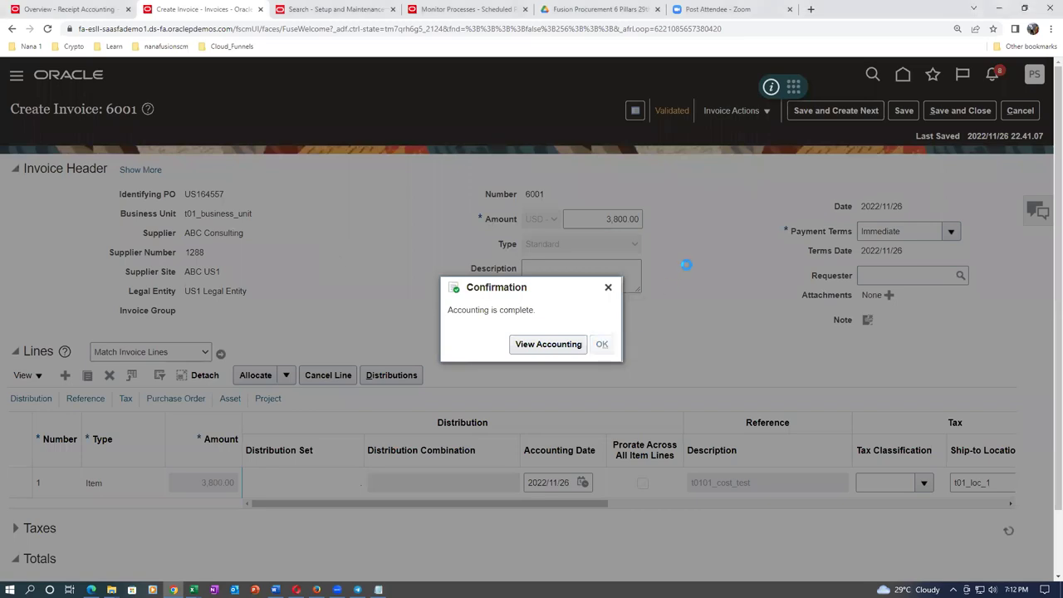
left_click(674, 113)
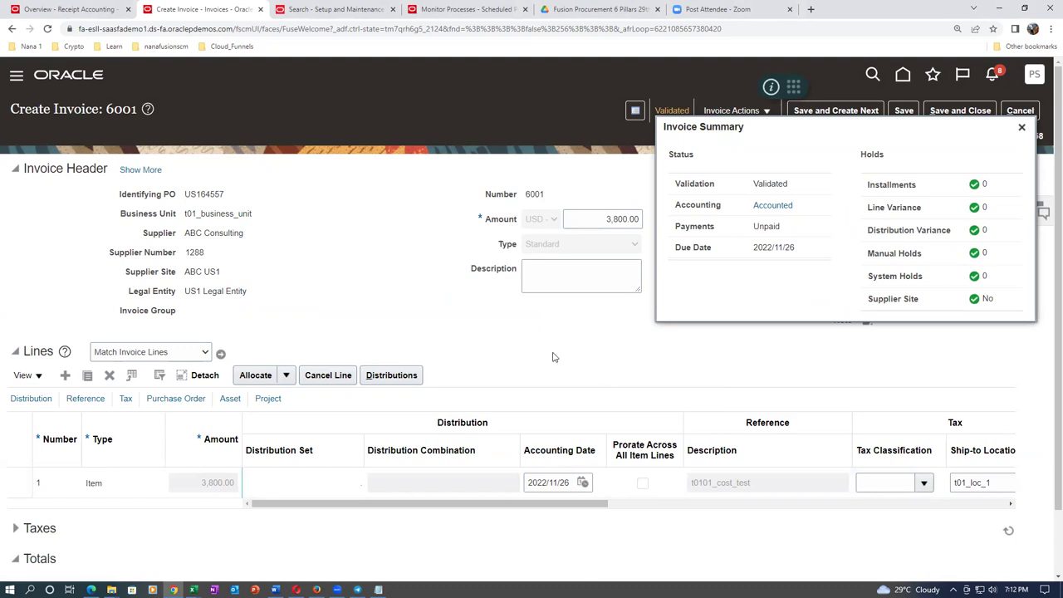
left_click(1021, 127)
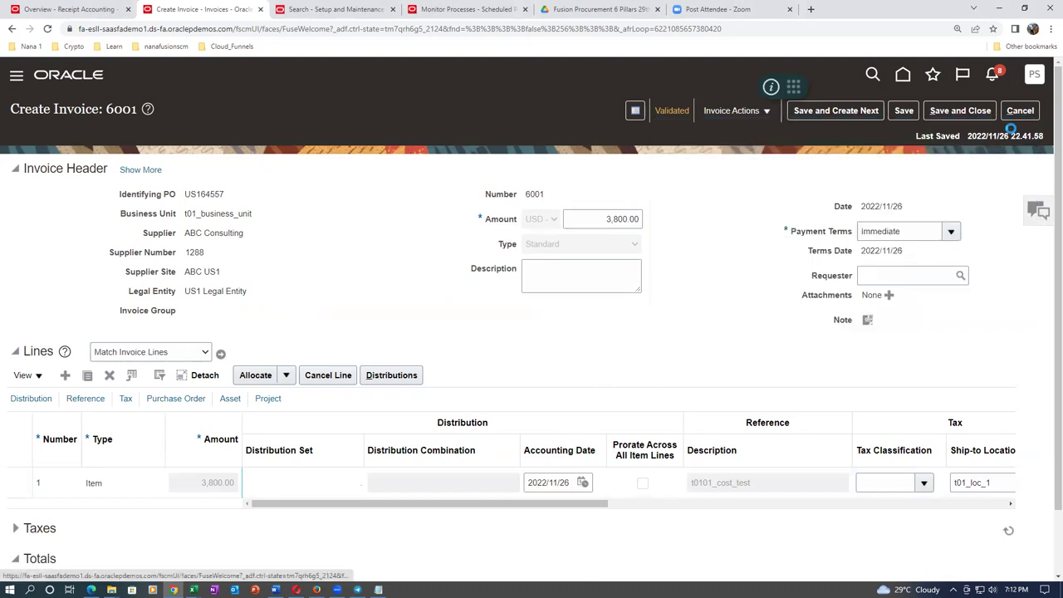
Open the Monitor Processes page from the favorites in the Setup and Maintenance browser tab.
left_click(337, 10)
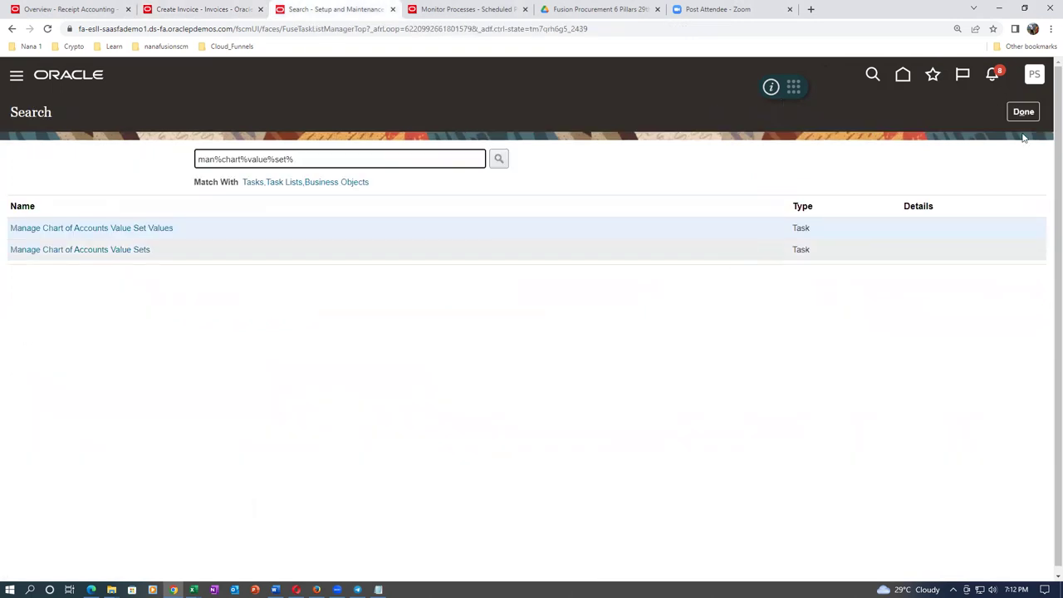
left_click(934, 76)
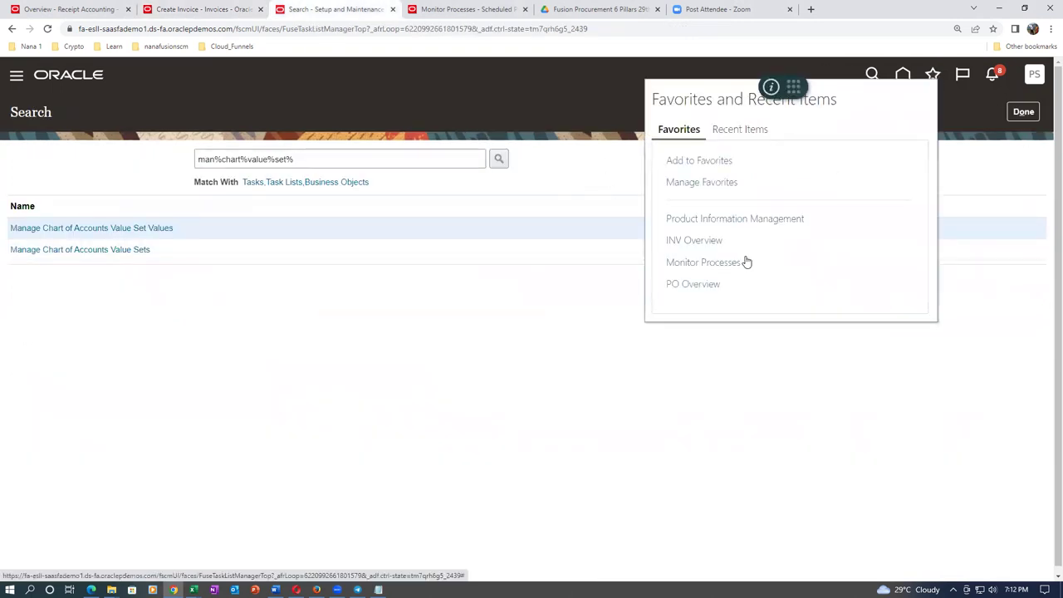
left_click(720, 261)
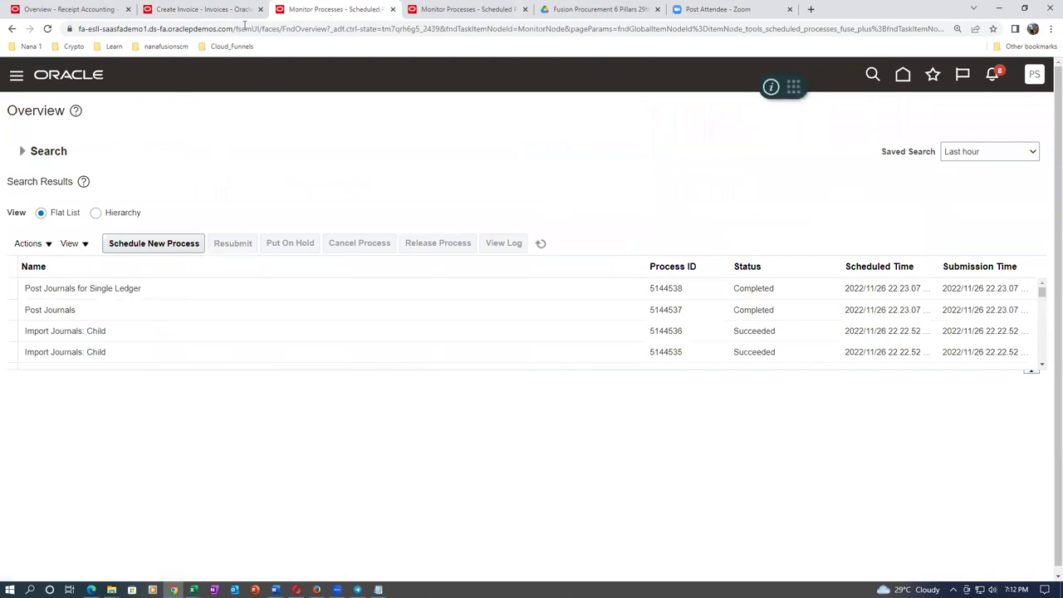
Recheck the status summary of invoice 6001 and open the Schedule New Process form on the Monitor Processes page.
left_click(195, 10)
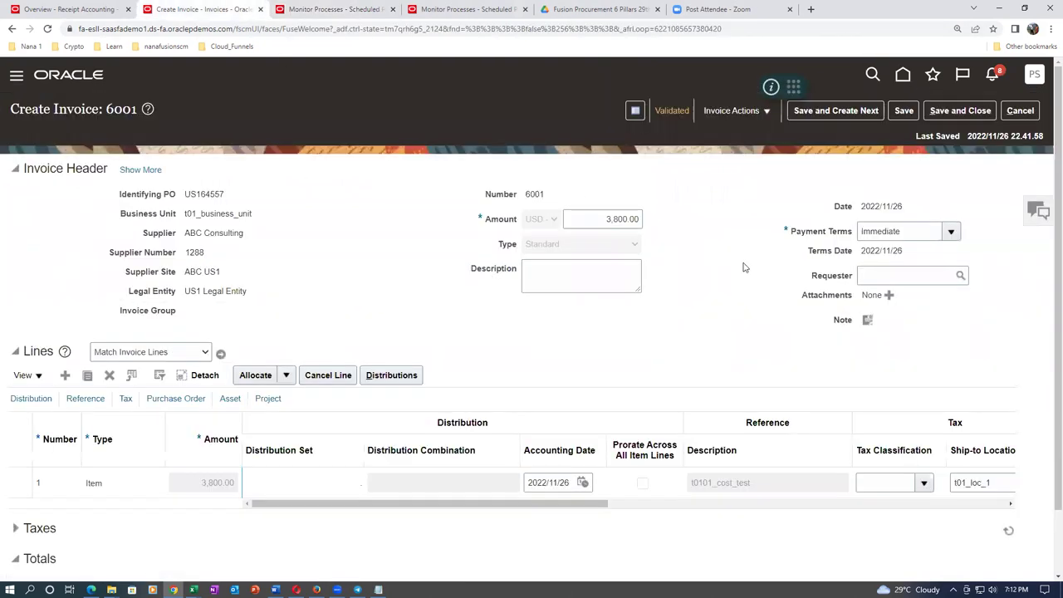
left_click(674, 112)
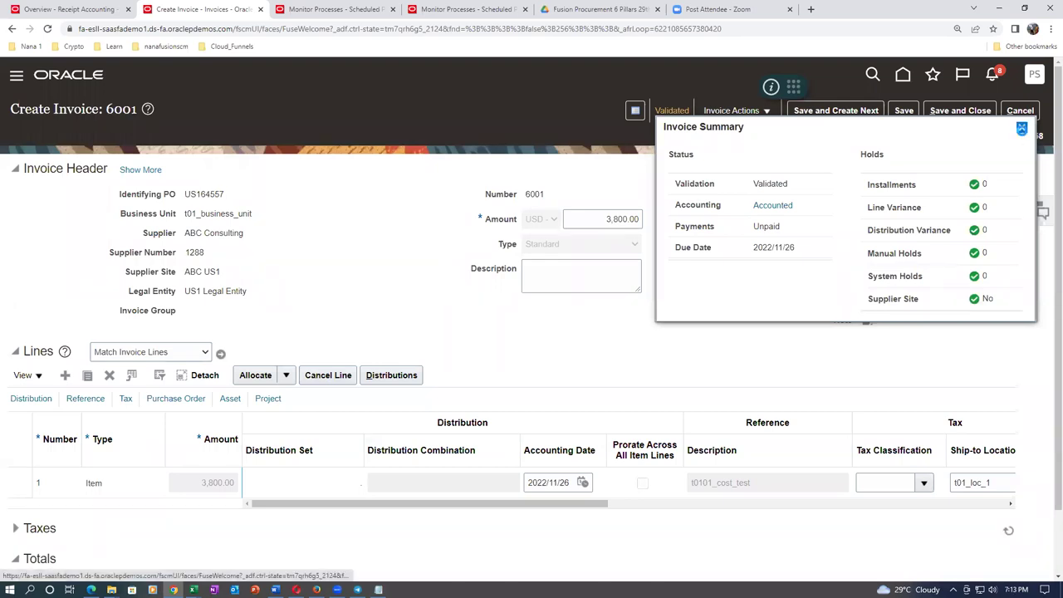
left_click(1021, 129)
left_click(300, 13)
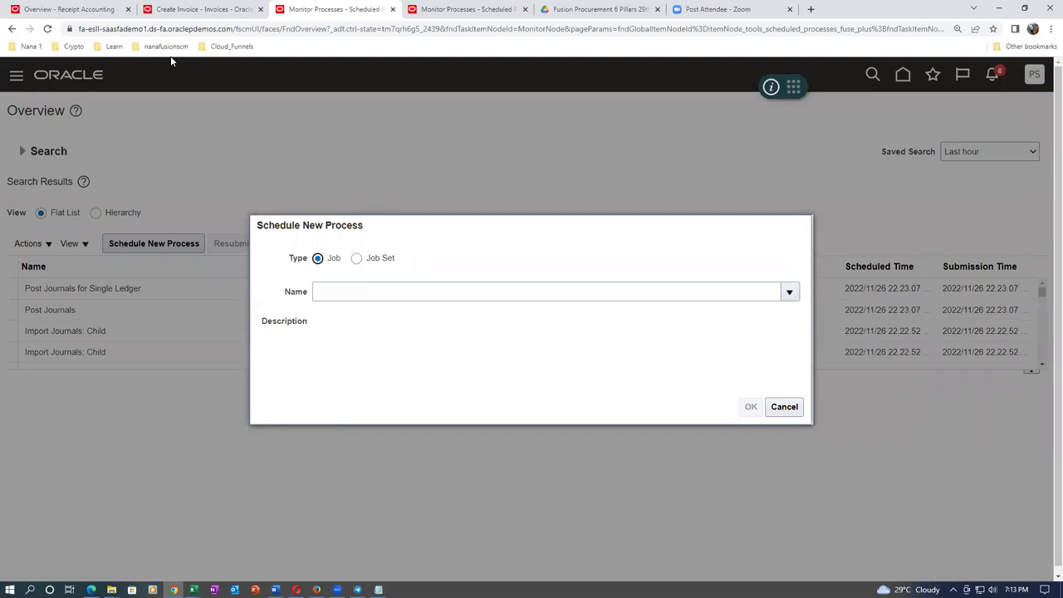
View the accounting lines of invoice 6001 and highlight the accrual line's debit amount.
left_click(188, 15)
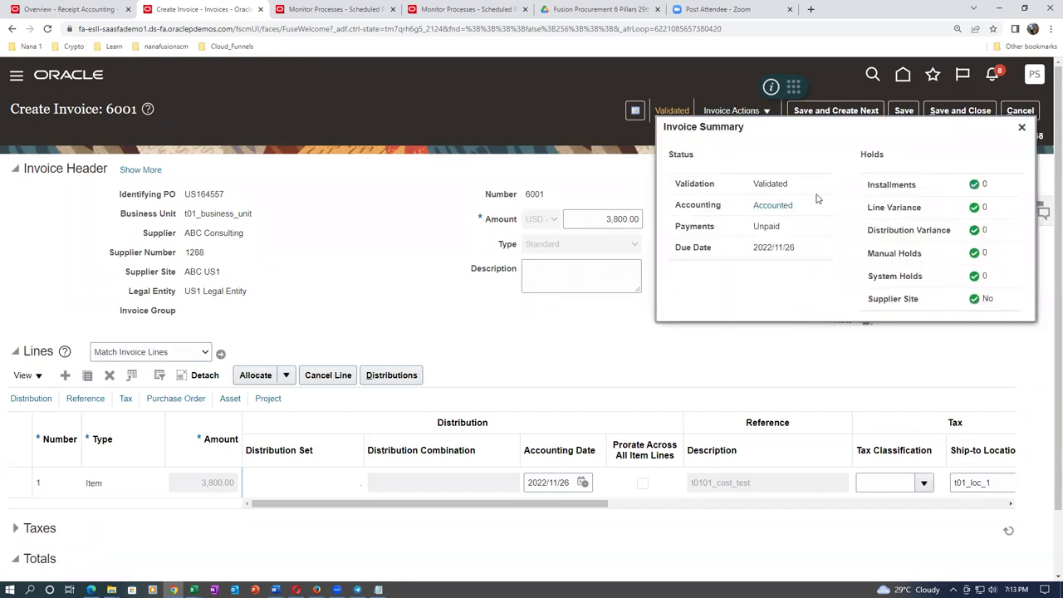
left_click(780, 206)
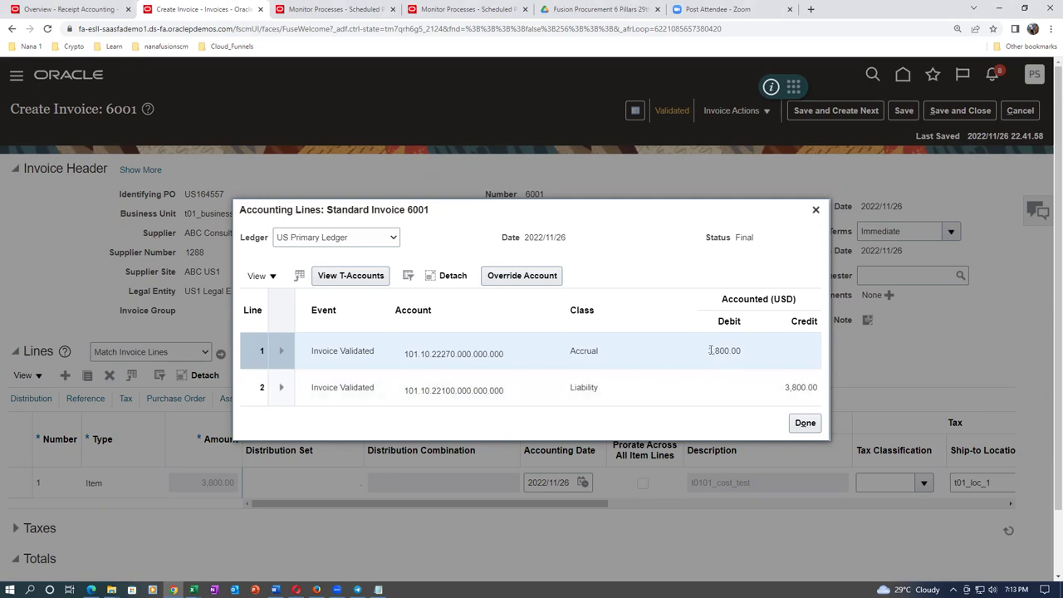
left_click_drag(708, 350, 744, 352)
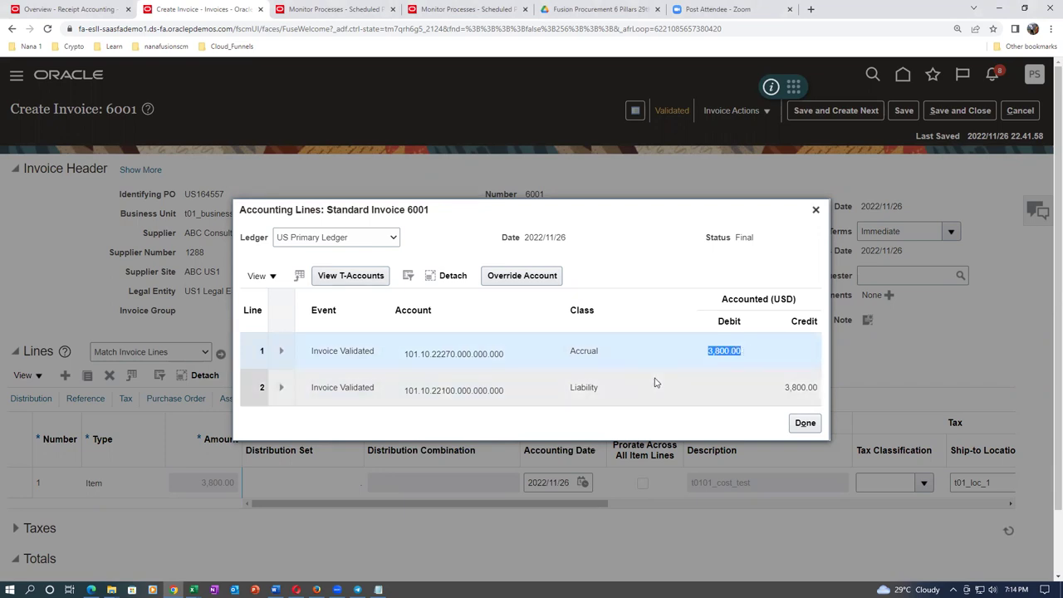
Switch to the P_to_P_Process workbook in Excel and compare the AP accrual credit at material receipt with the accrual debit at invoicing.
key("alt+Tab")
key("Tab")
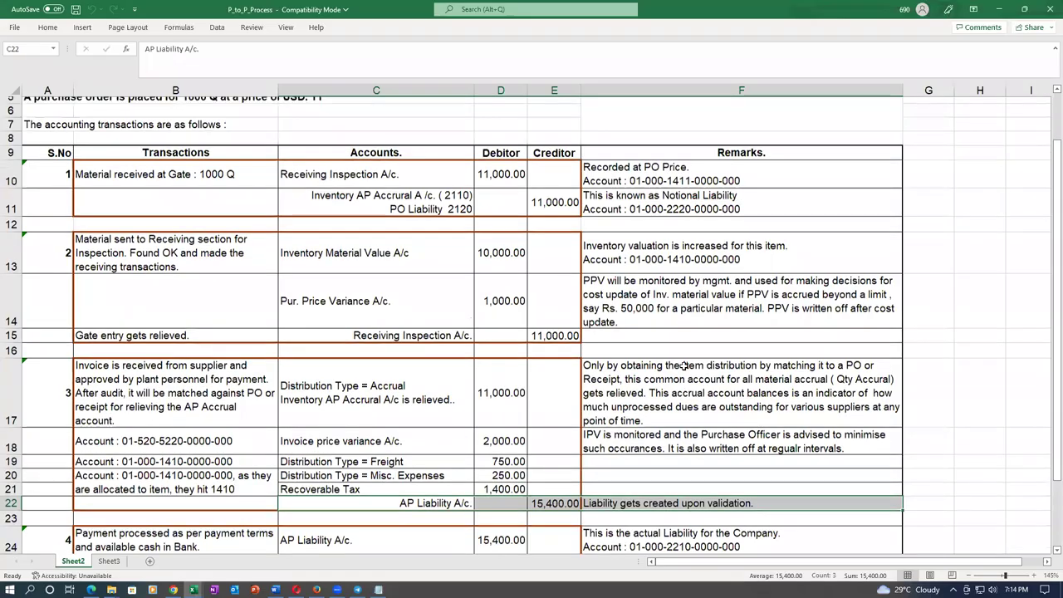
scroll(682, 365, "up", 2)
left_click(562, 263)
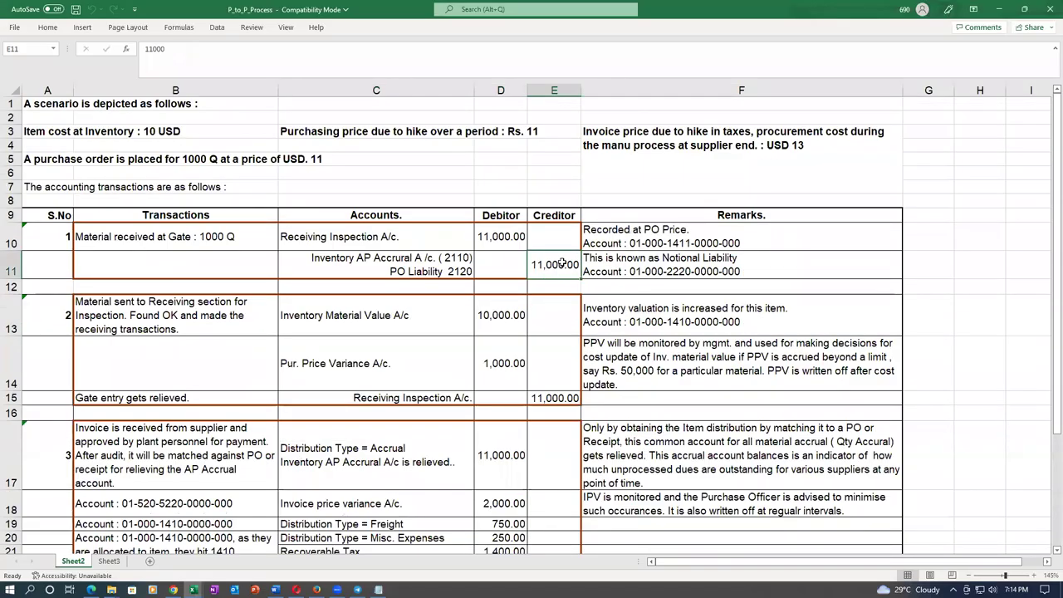
left_click(500, 466)
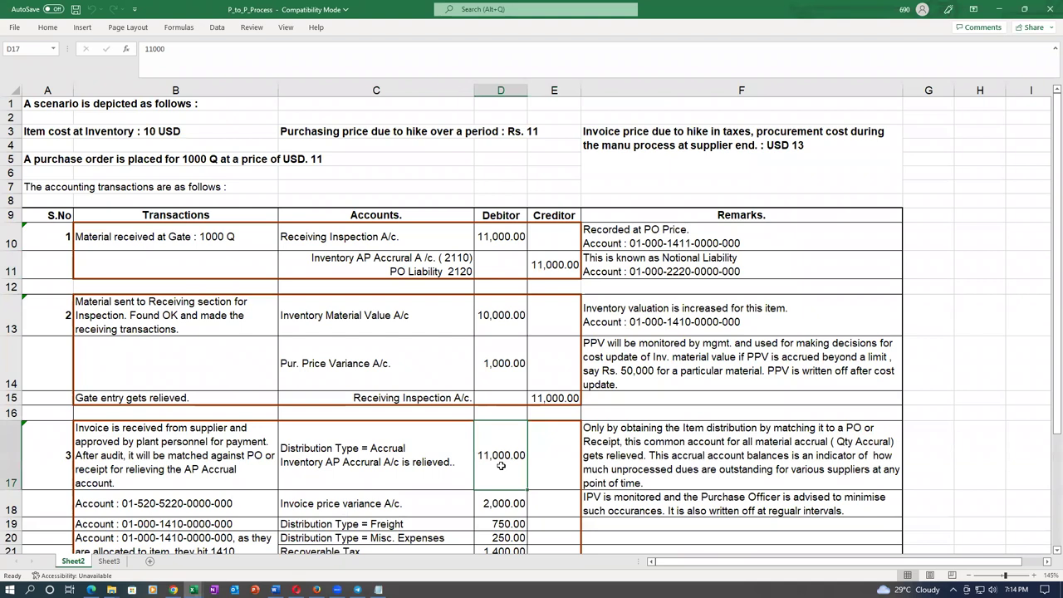
left_click(561, 274)
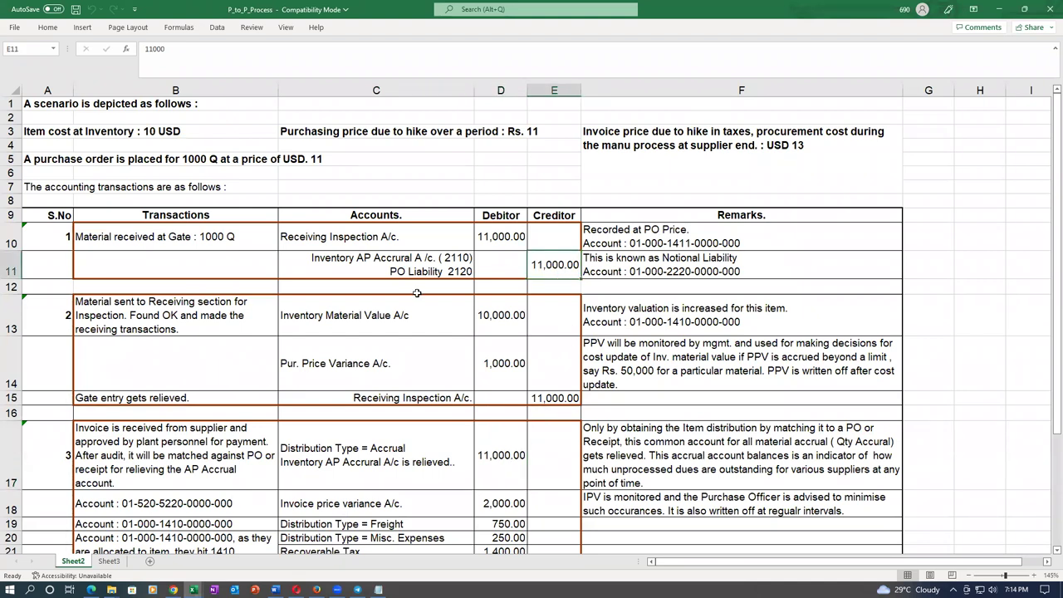
left_click(435, 268)
left_click(424, 466)
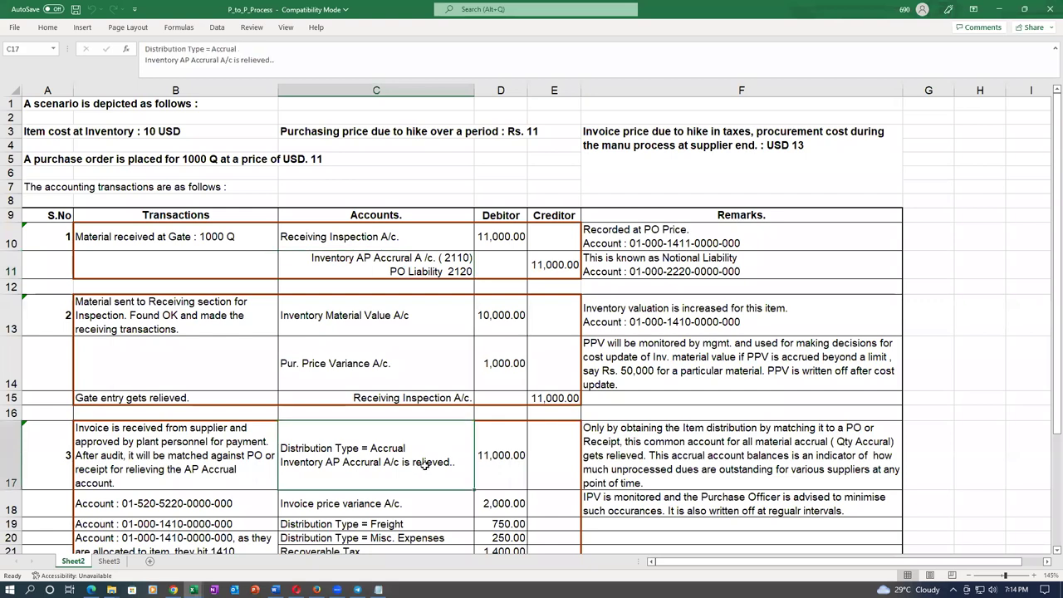
left_click(494, 464)
left_click(563, 270)
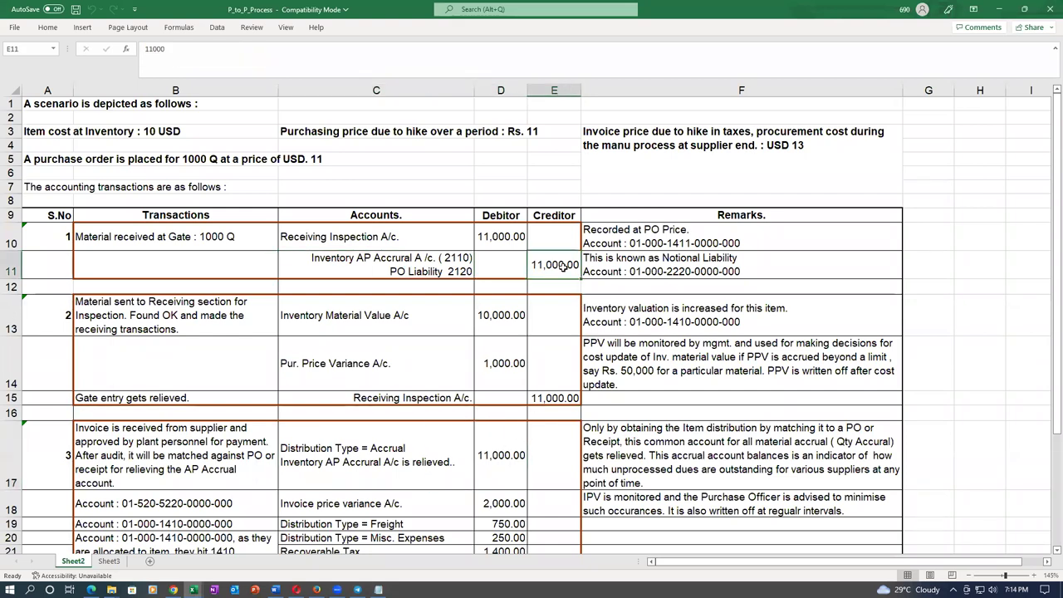
left_click(486, 464)
left_click(536, 264)
left_click(507, 457)
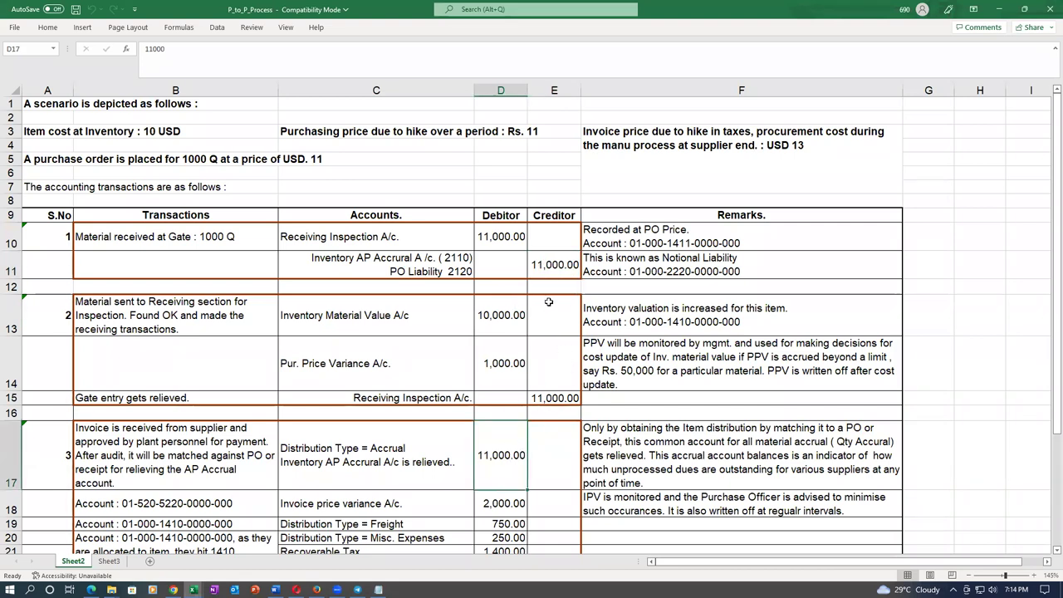
left_click(554, 267)
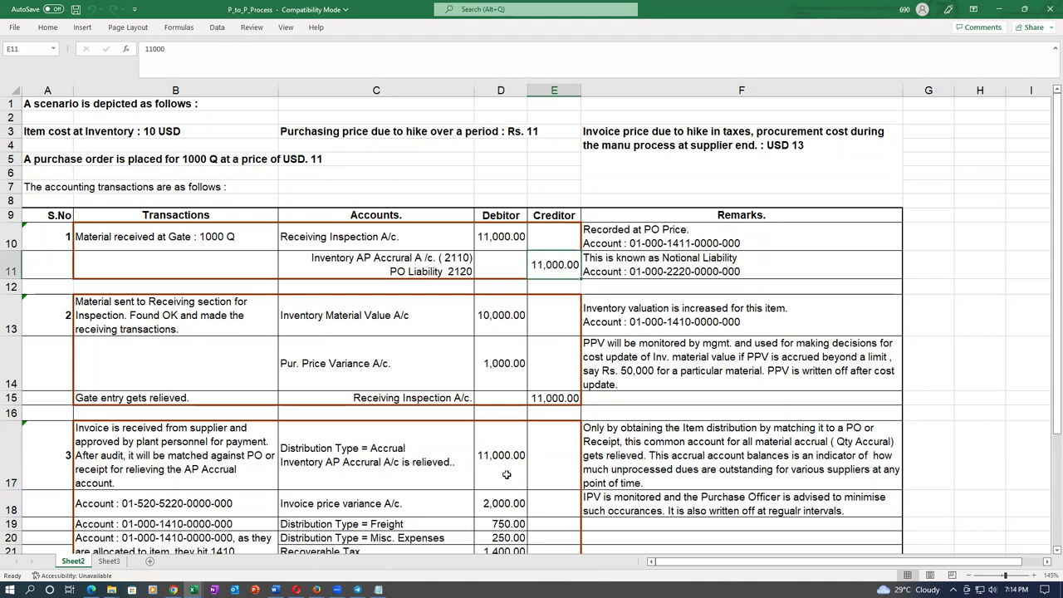
left_click(506, 470)
left_click(553, 267)
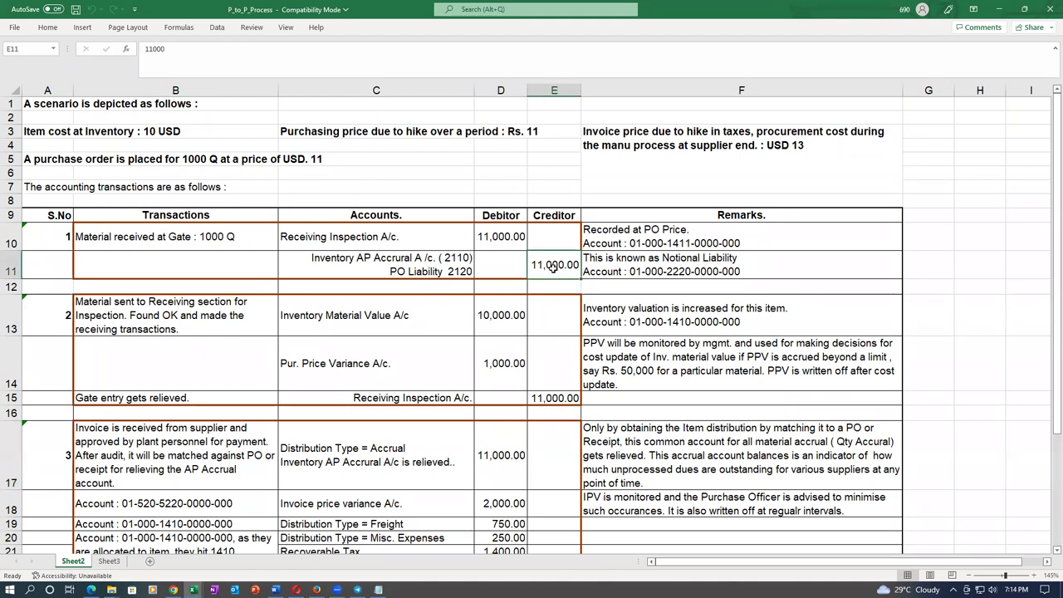
Return to Oracle, close the invoice's accounting lines and choose the Transfer Costs to Cost Management job as the new scheduled process.
key("alt+Tab")
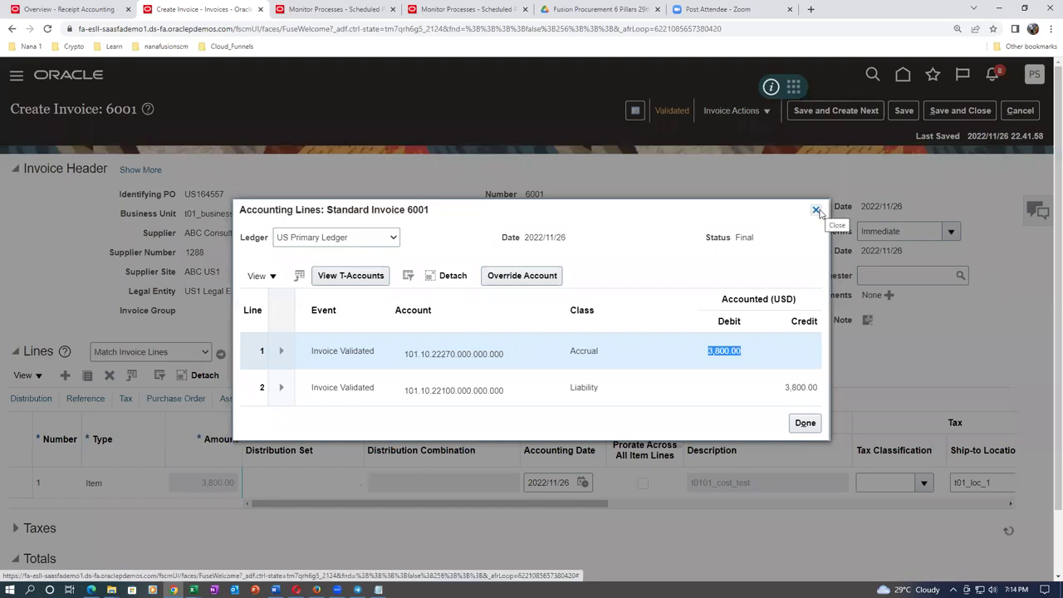
left_click(817, 211)
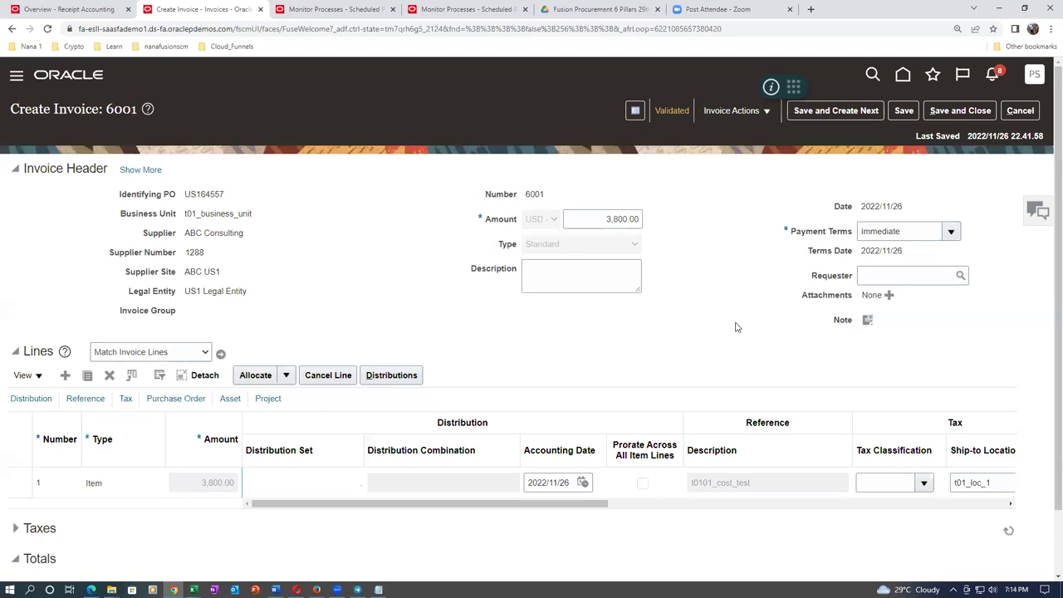
left_click(378, 9)
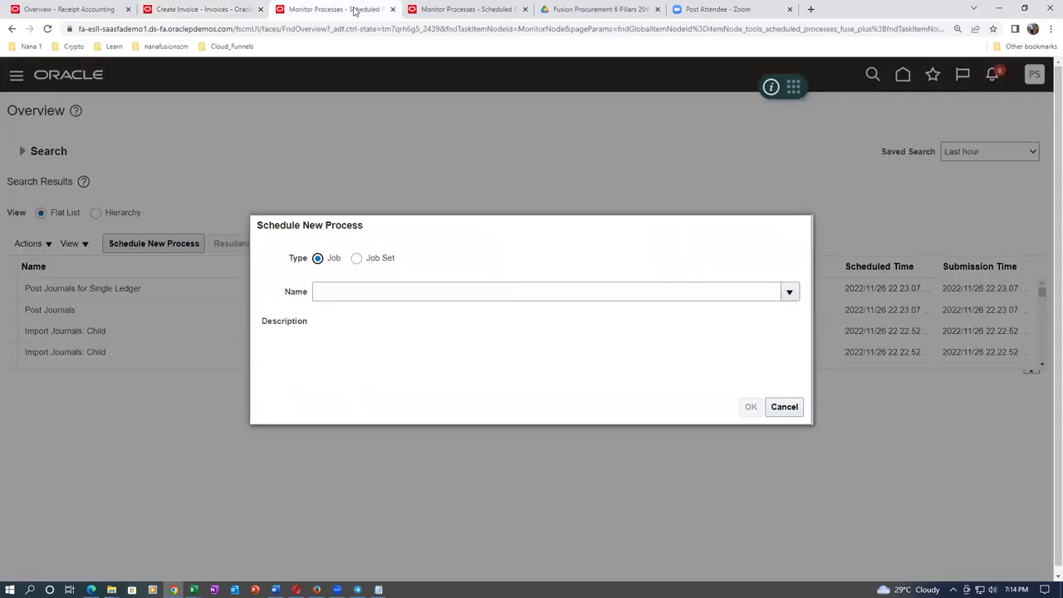
left_click(370, 291)
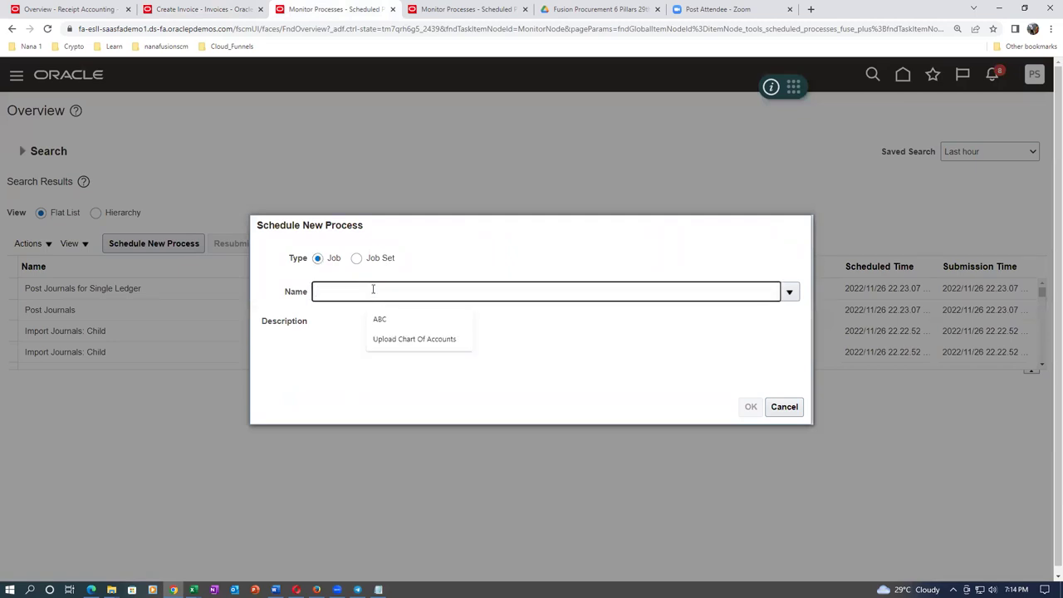
type("tra")
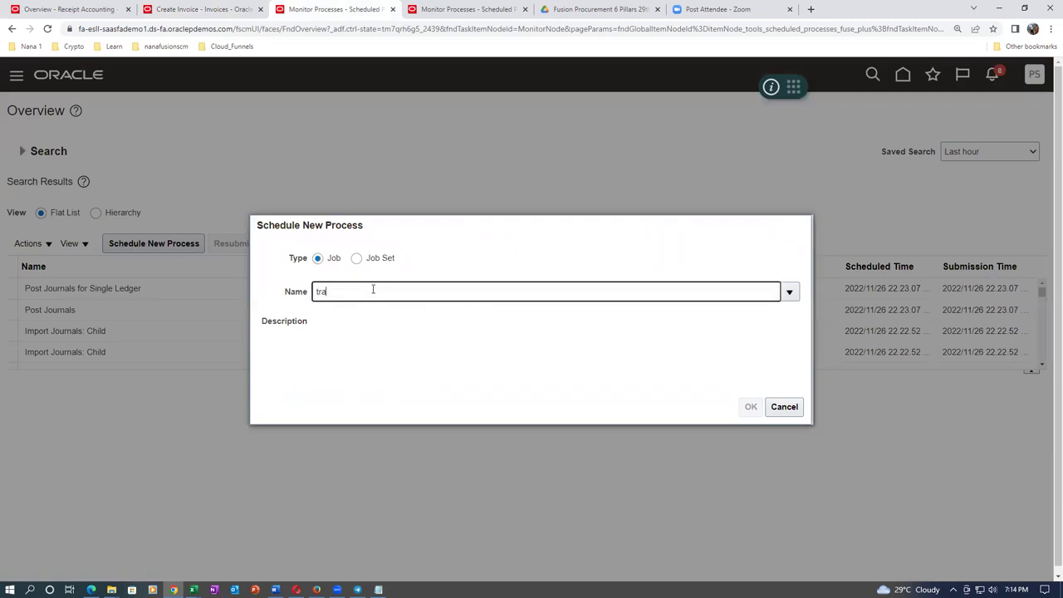
type("nsfer%cost%cost%")
key("Tab")
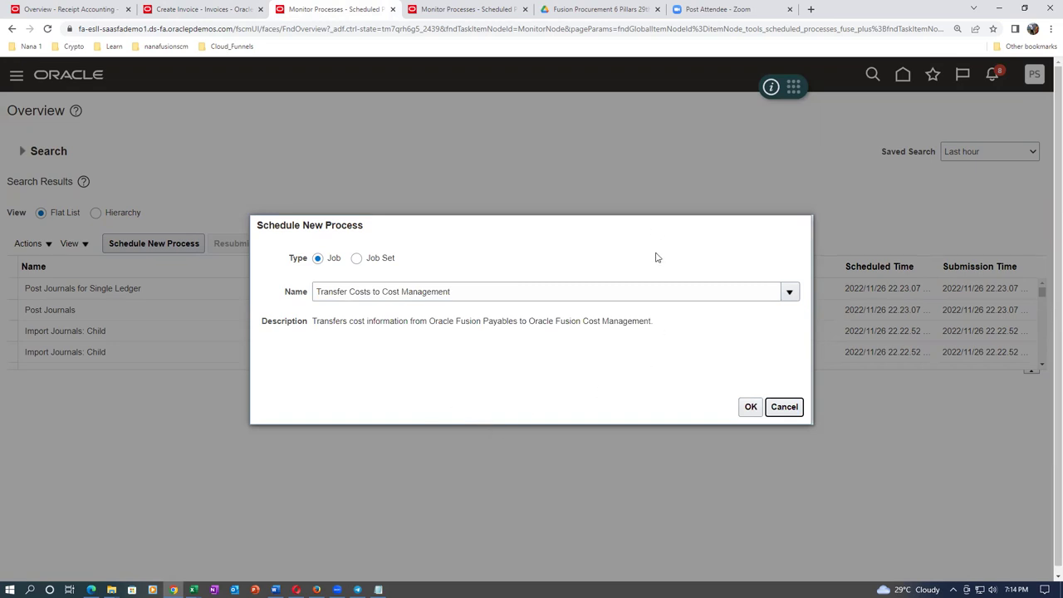
left_click(748, 405)
Switch back to the Excel workbook and review how the accrual entry in row 17 relieves the receipt accrual in row 11.
key("alt+Tab")
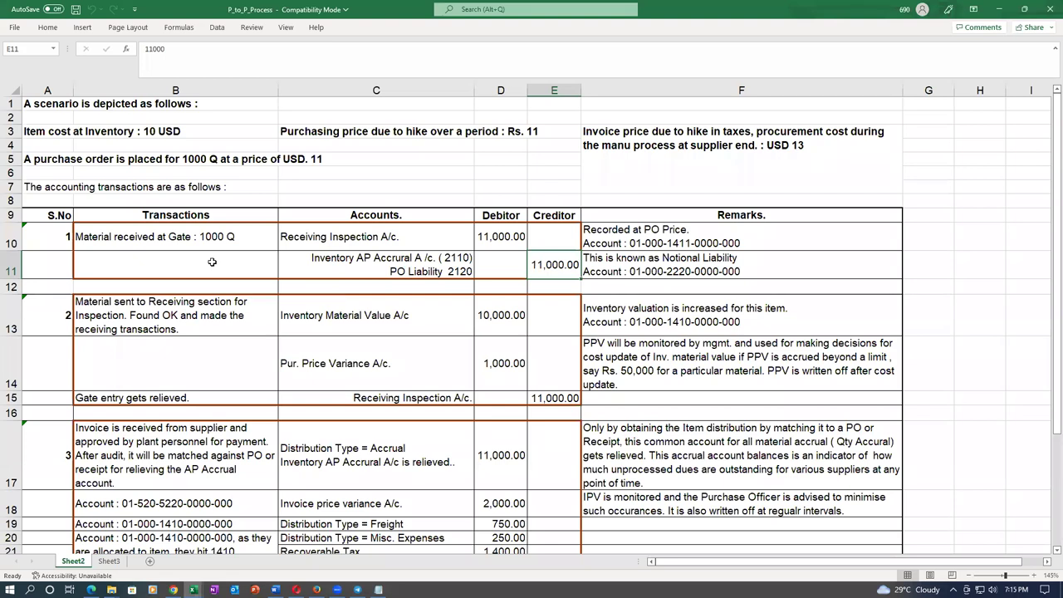
left_click(415, 274)
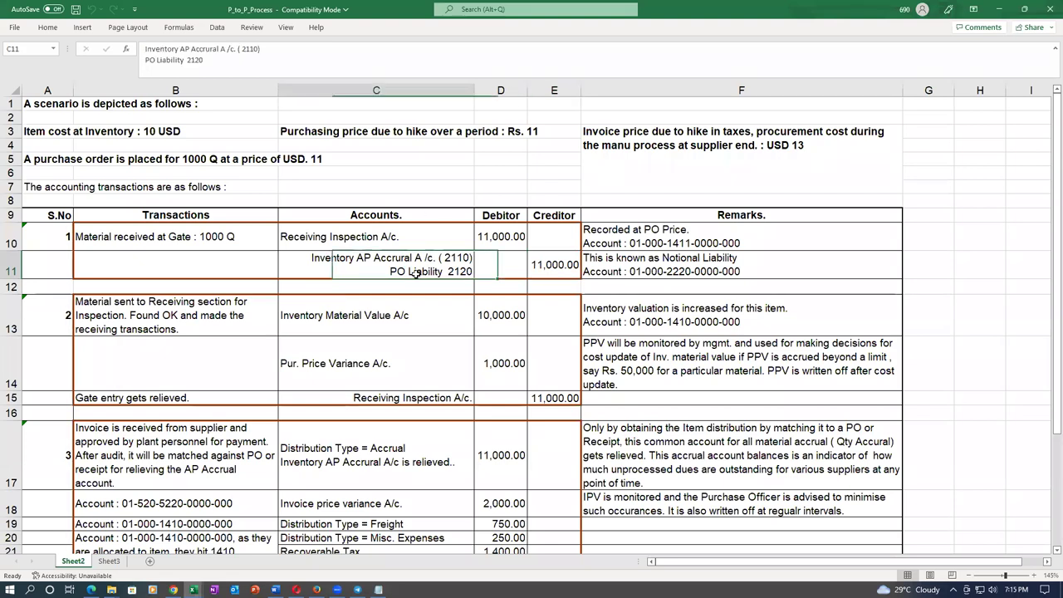
left_click(550, 265)
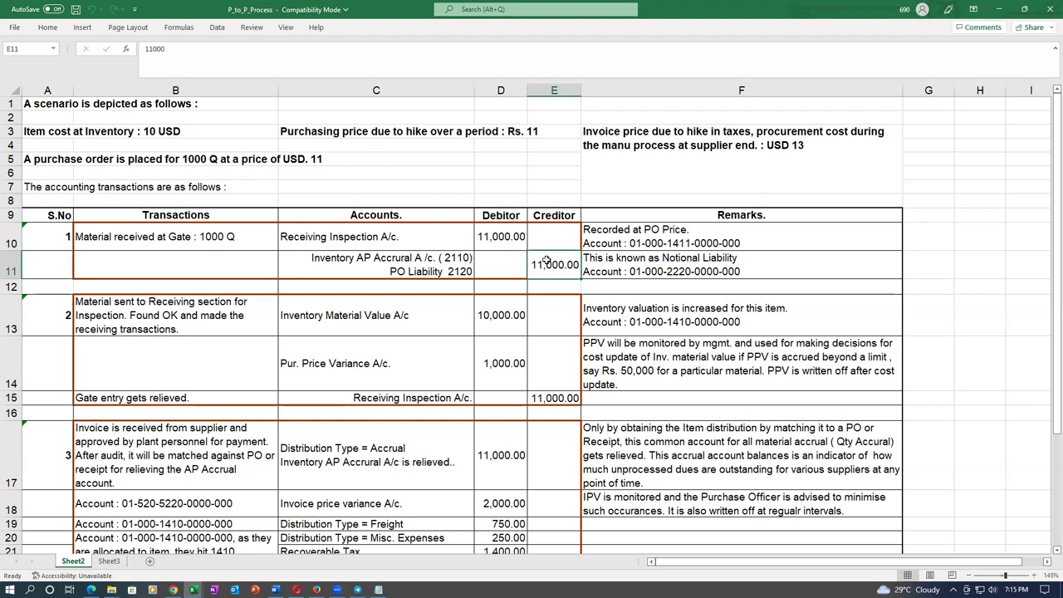
left_click(329, 469)
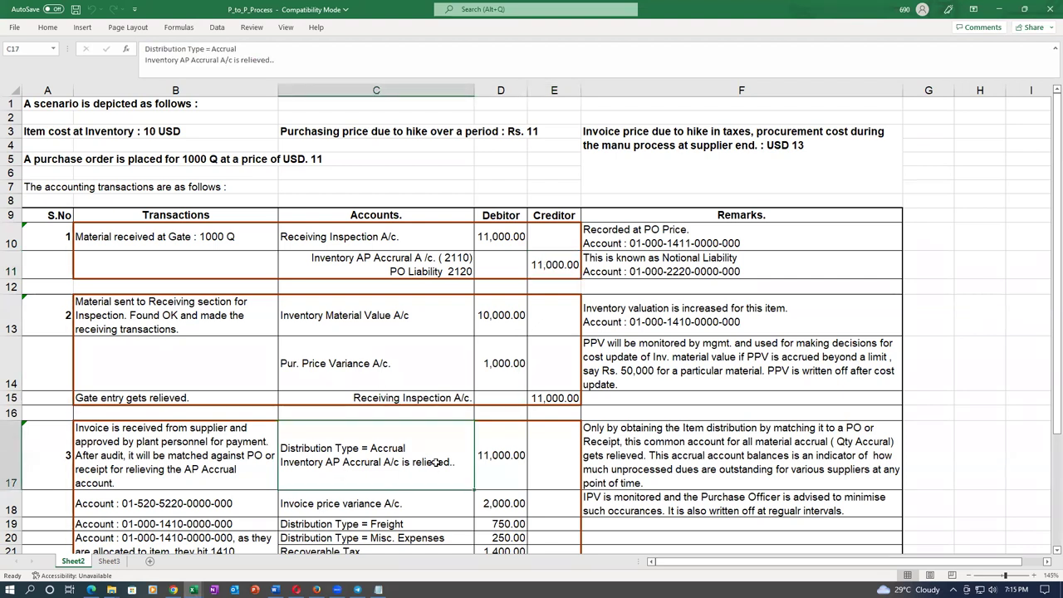
left_click(511, 456)
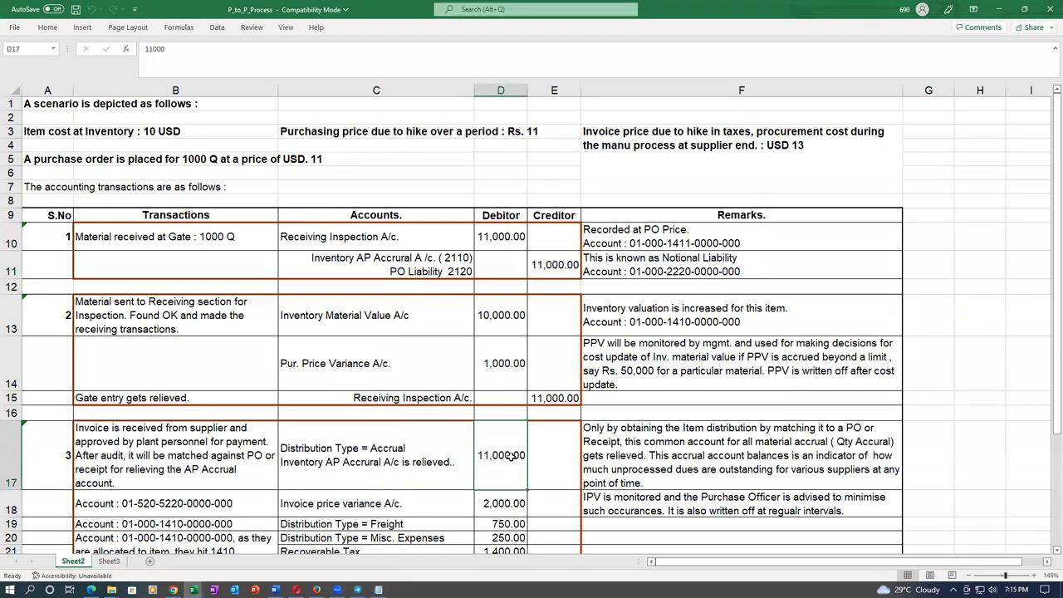
left_click(541, 264)
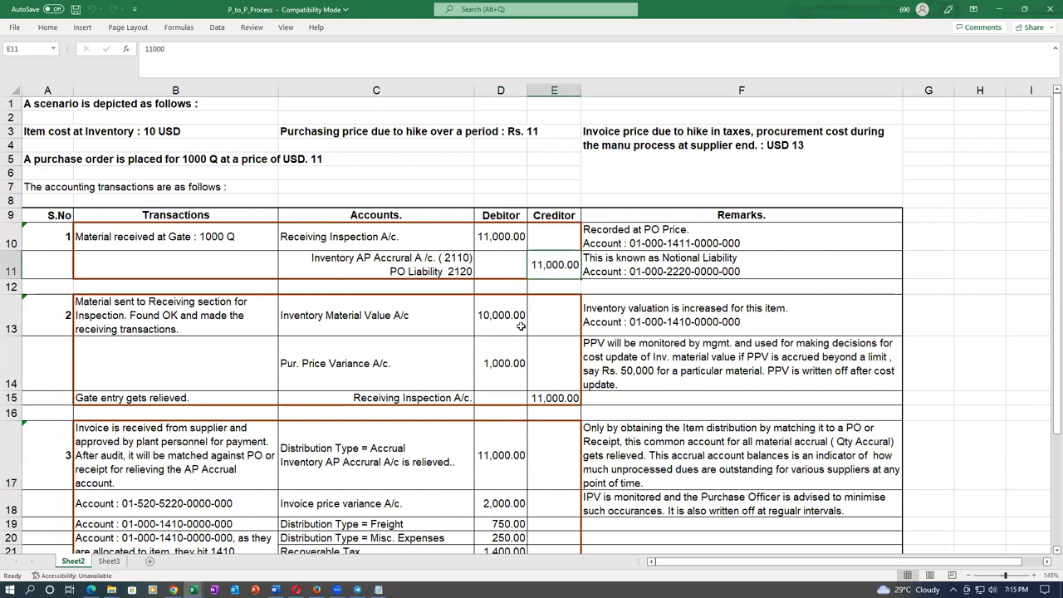
Compare the invoice accrual debit in D17 with the receipt accrual credit in E11.
left_click(490, 454)
left_click(567, 273)
left_click(506, 457)
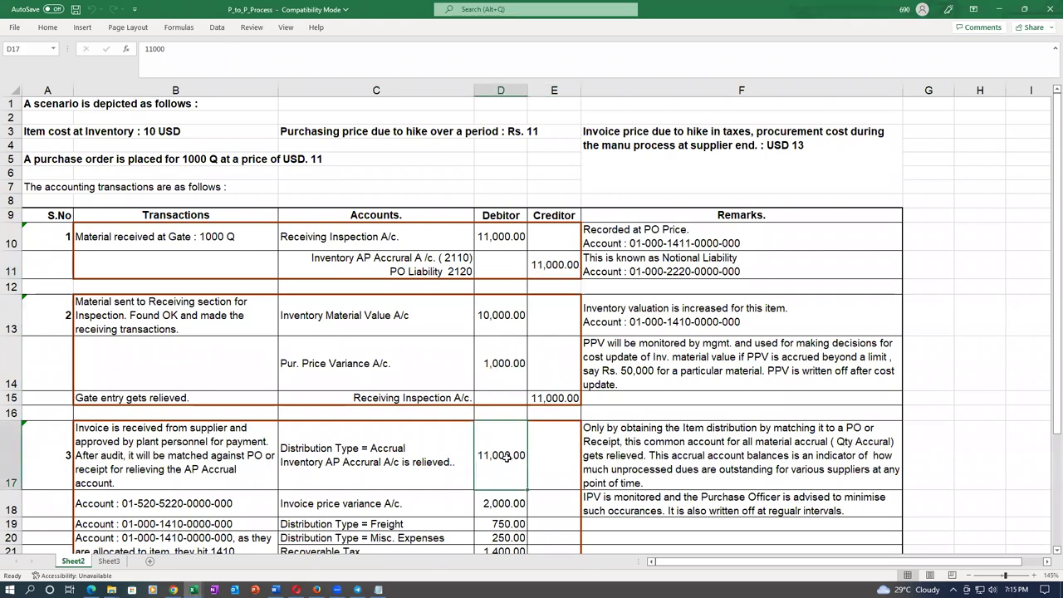
left_click(566, 274)
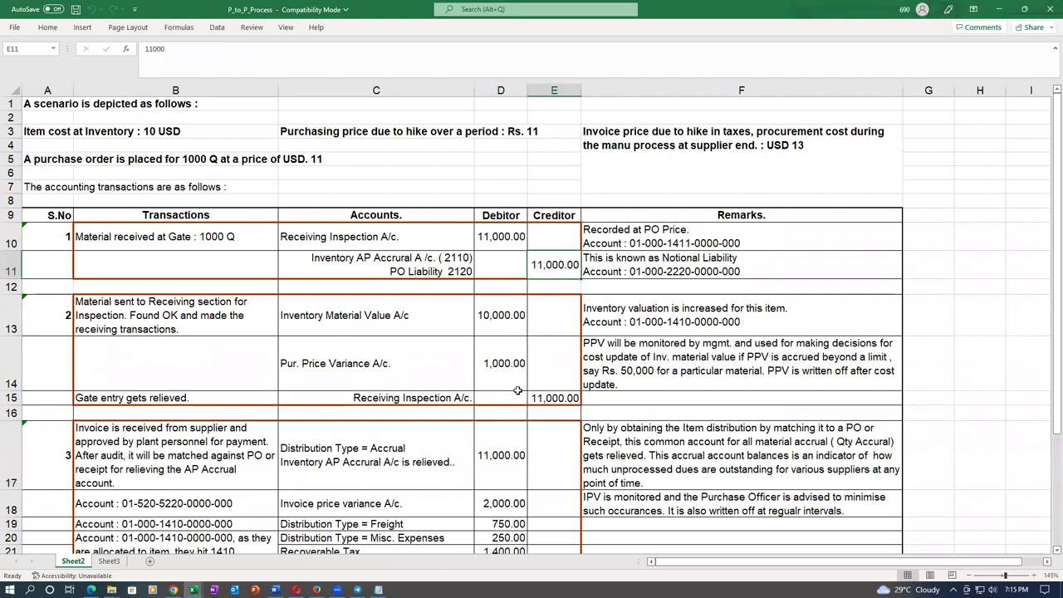
left_click(496, 473)
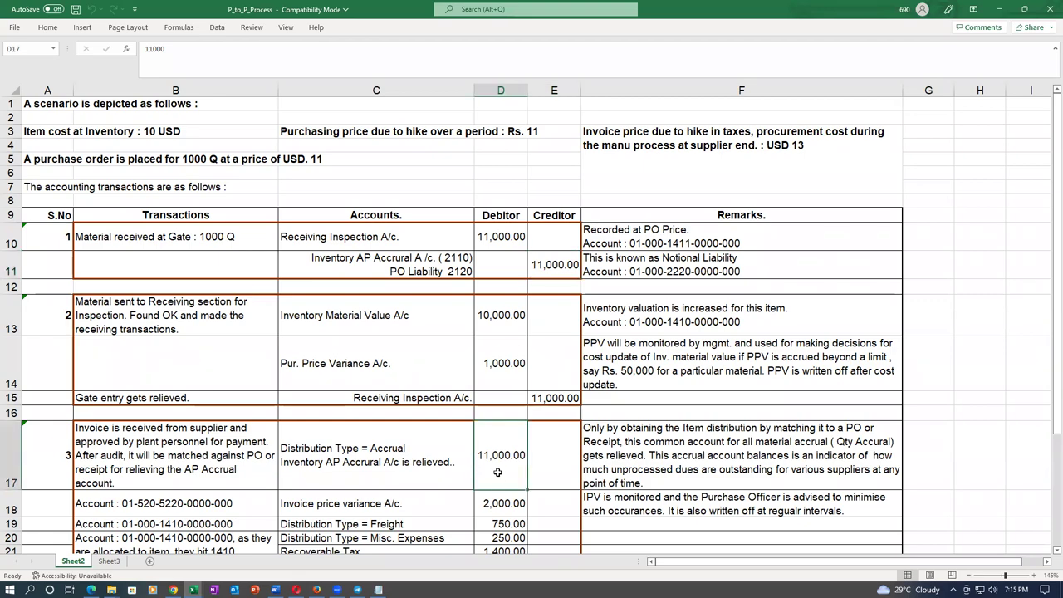
Highlight the receiving entries in rows 13 to 15 of the workbook and review the PO liability accrual in row 11.
key("alt+Tab")
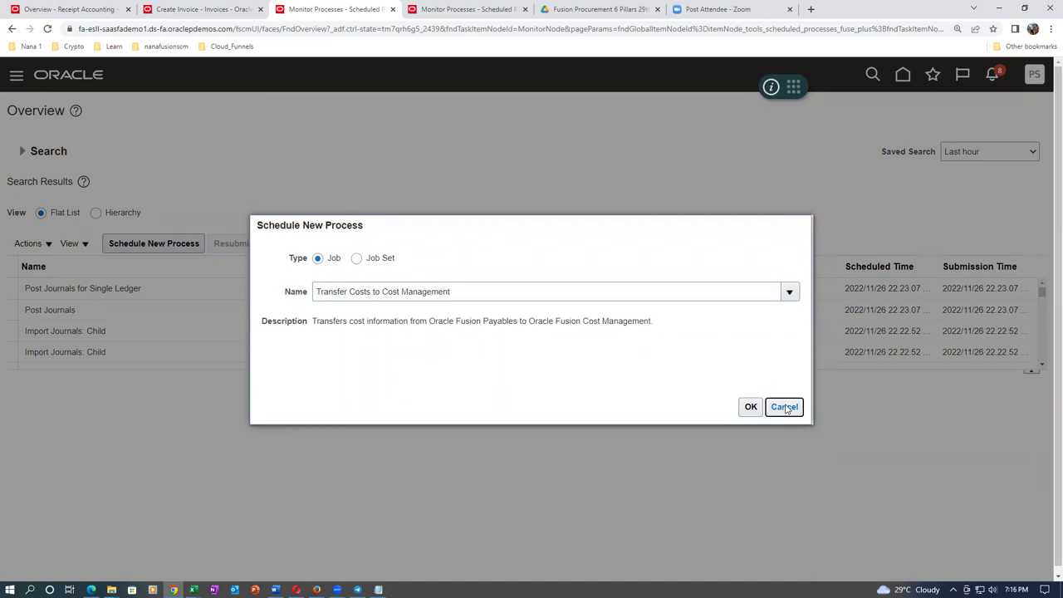
key("alt+Tab")
left_click_drag(8, 316, 16, 401)
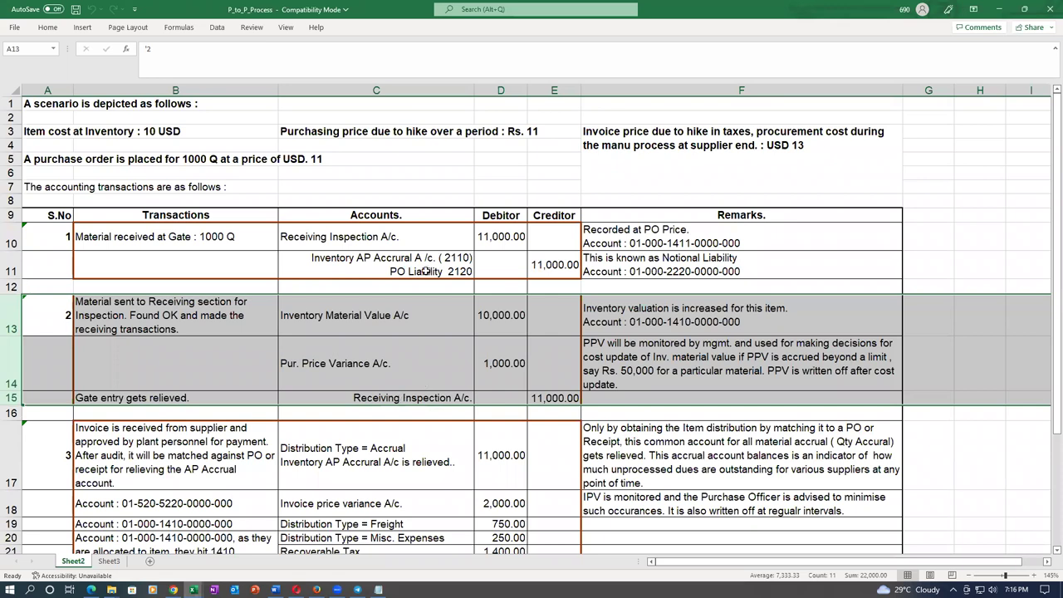
left_click(552, 262)
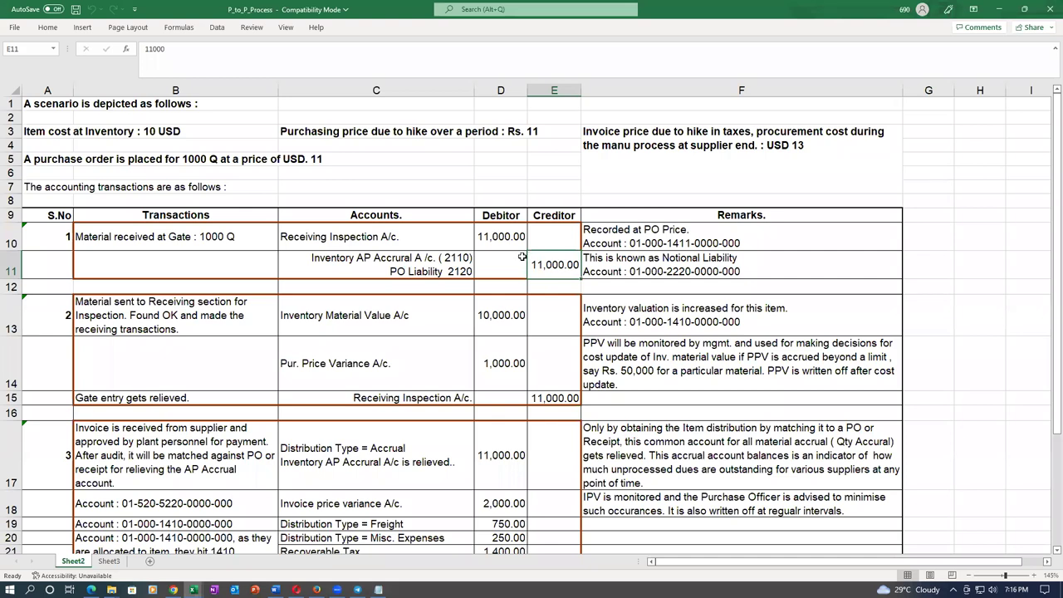
left_click(452, 269)
left_click(565, 270)
Switch to Oracle's Receipt Accounting and search the receipt accounting distributions for items starting with t0101.
key("alt+Tab")
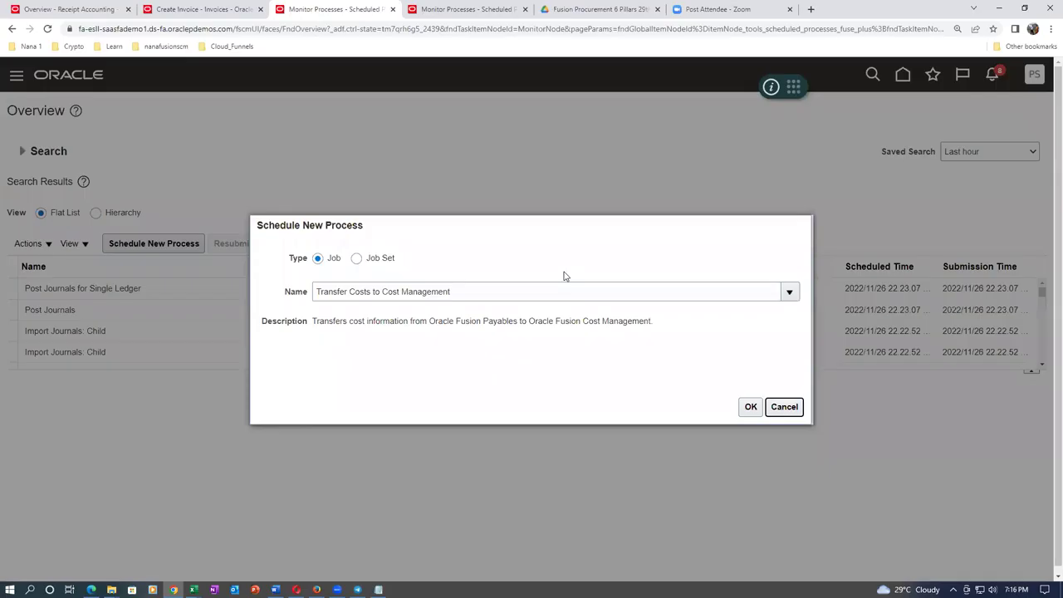
left_click(52, 11)
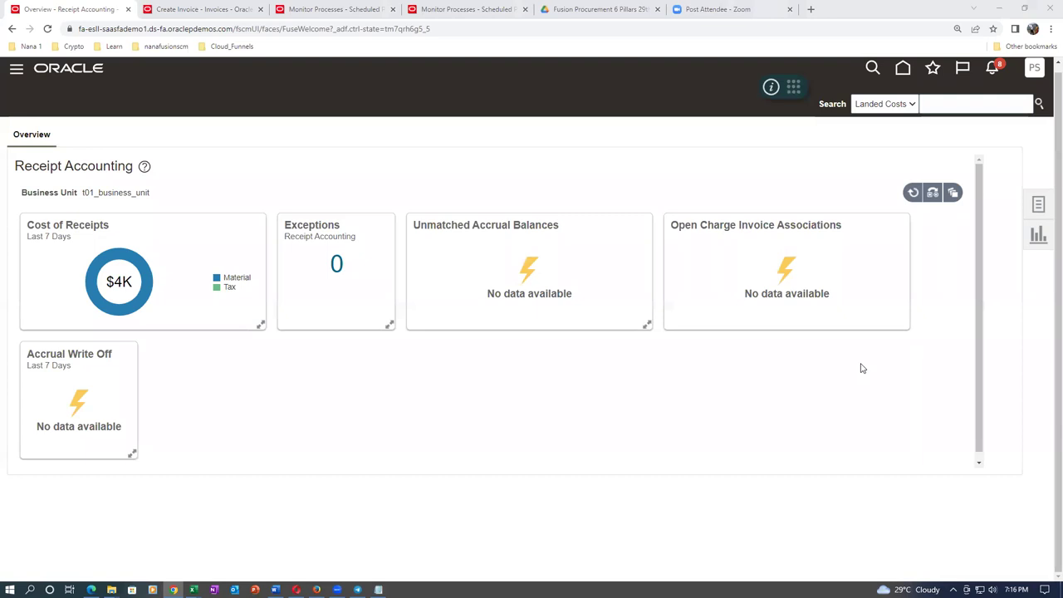
left_click(1036, 205)
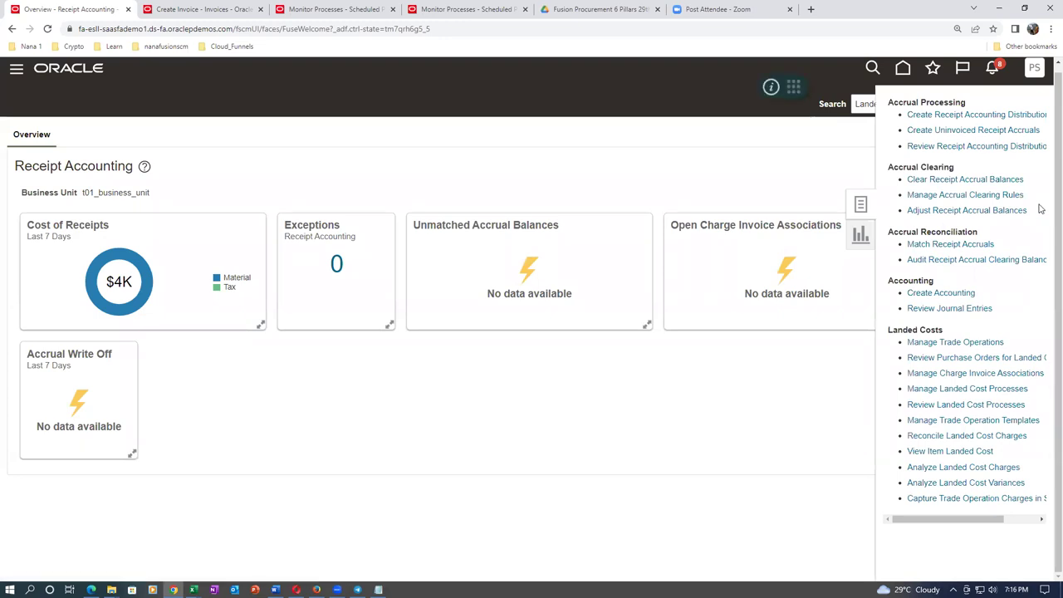
left_click(957, 151)
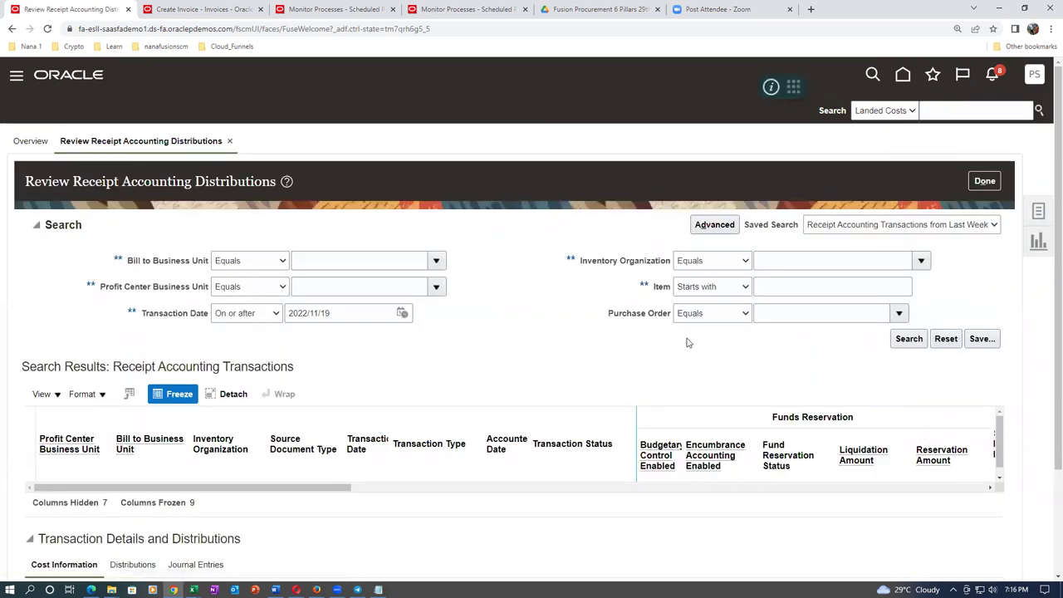
left_click(898, 290)
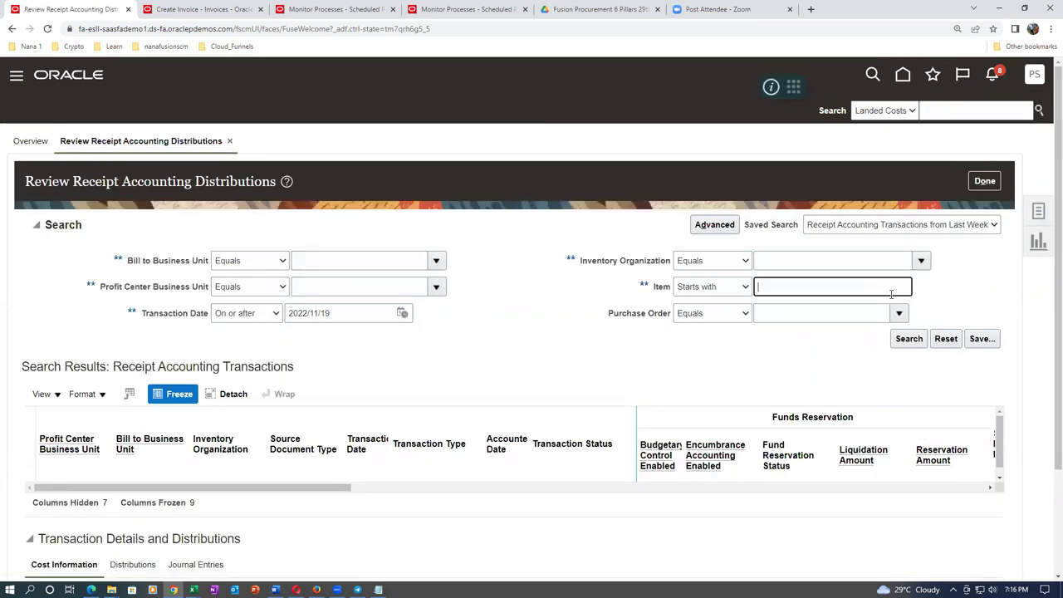
type("t0101")
left_click(908, 338)
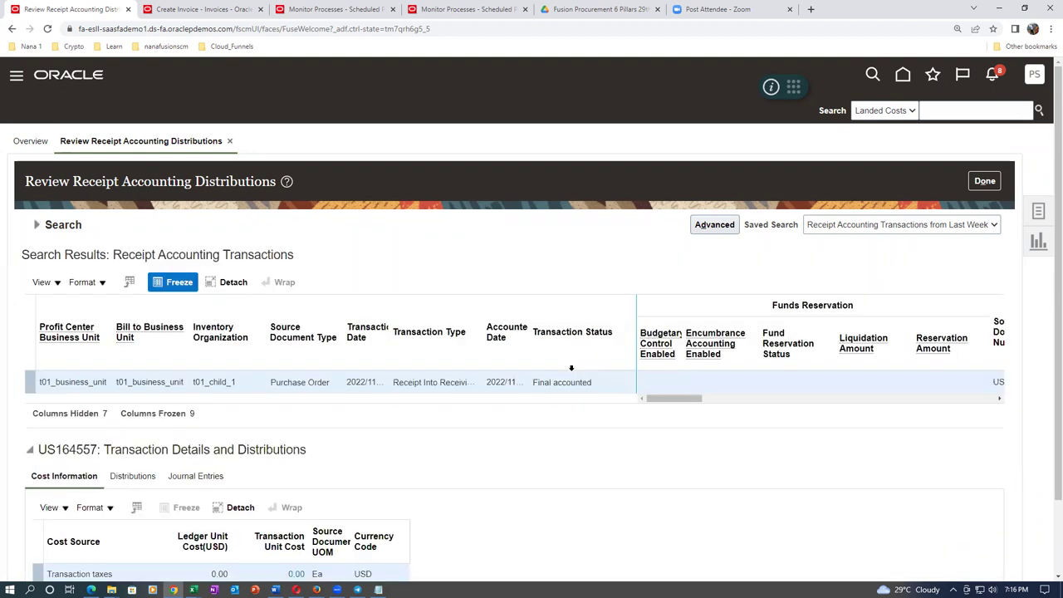
scroll(570, 369, "down", 2)
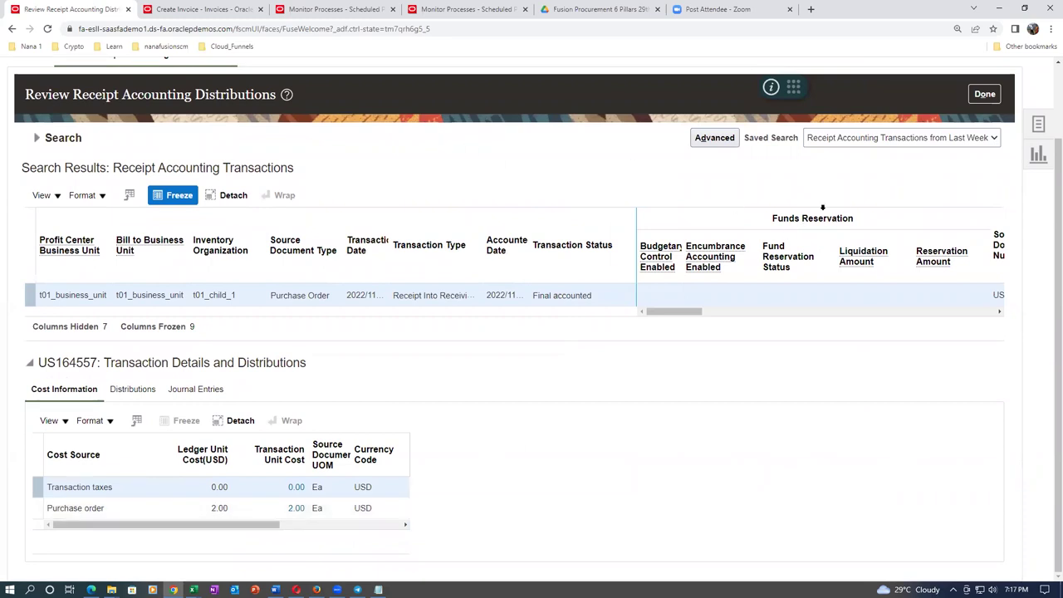
Close the receipt accounting distributions review and open Review Item Costs in Cost Accounting.
left_click(983, 94)
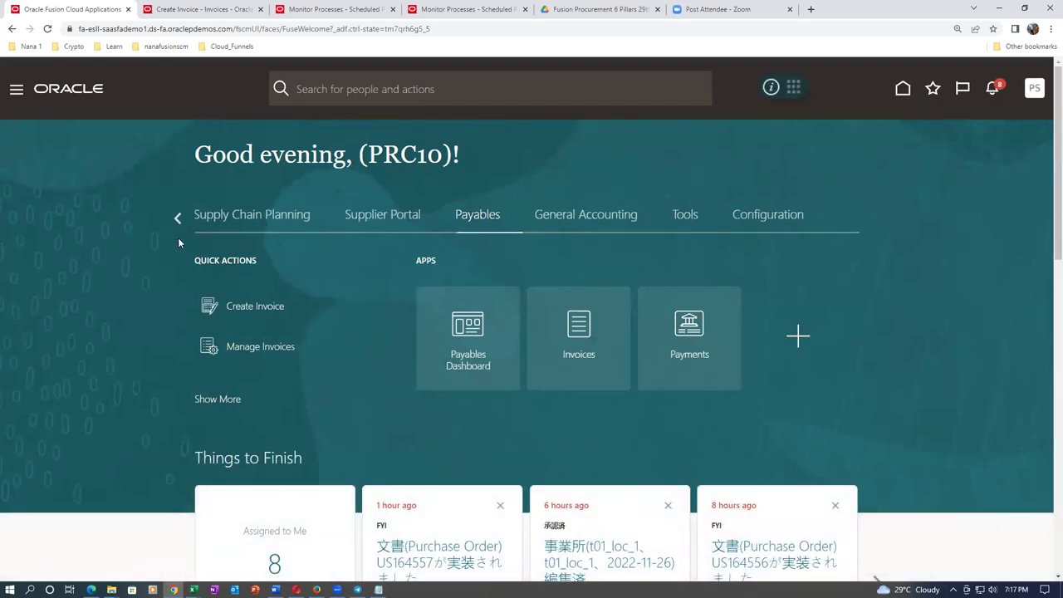
left_click(176, 217)
left_click(177, 217)
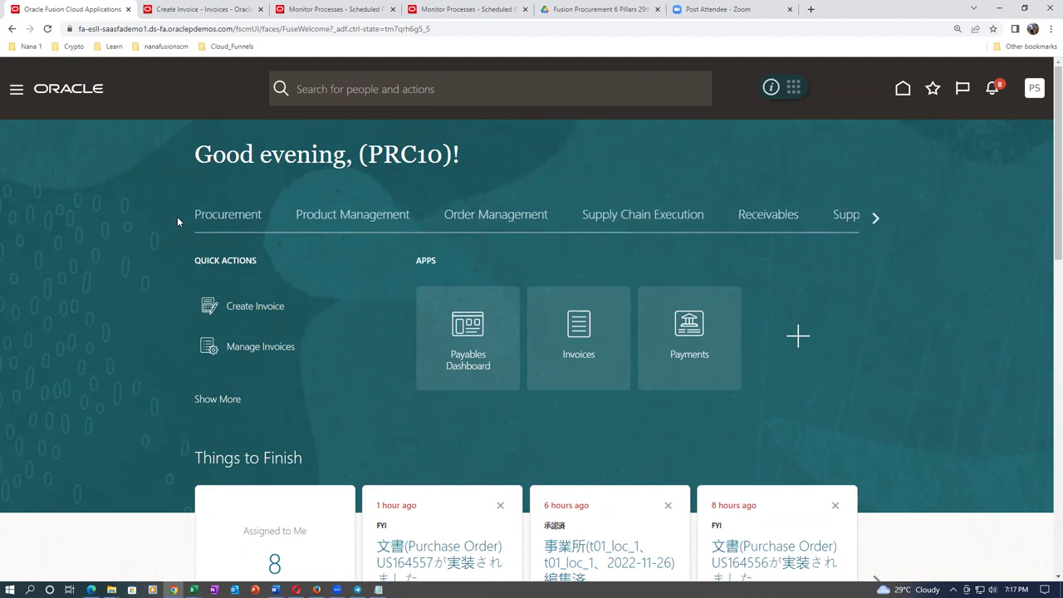
left_click(599, 214)
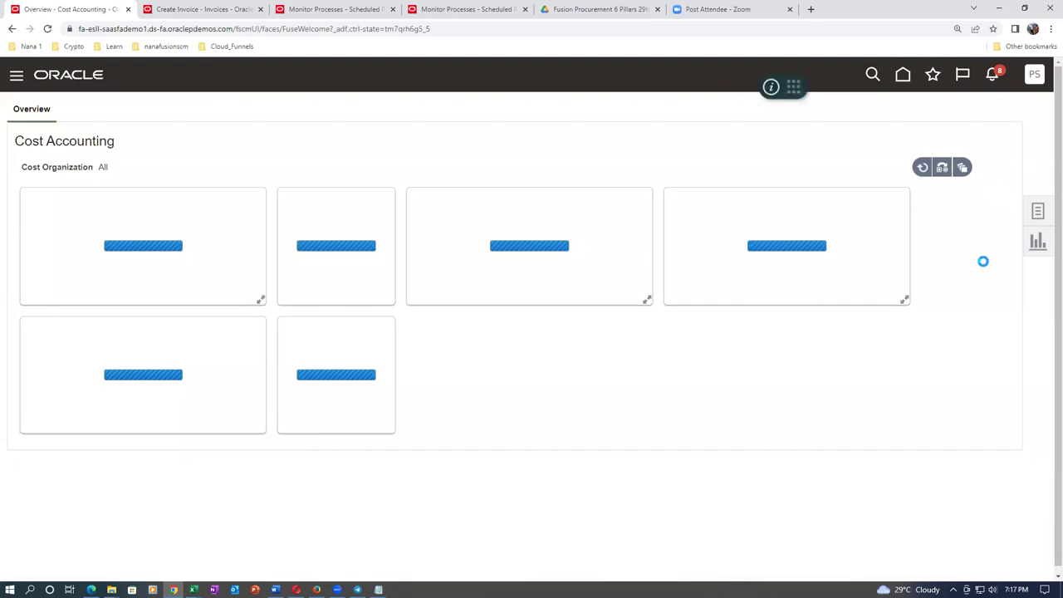
left_click(1036, 214)
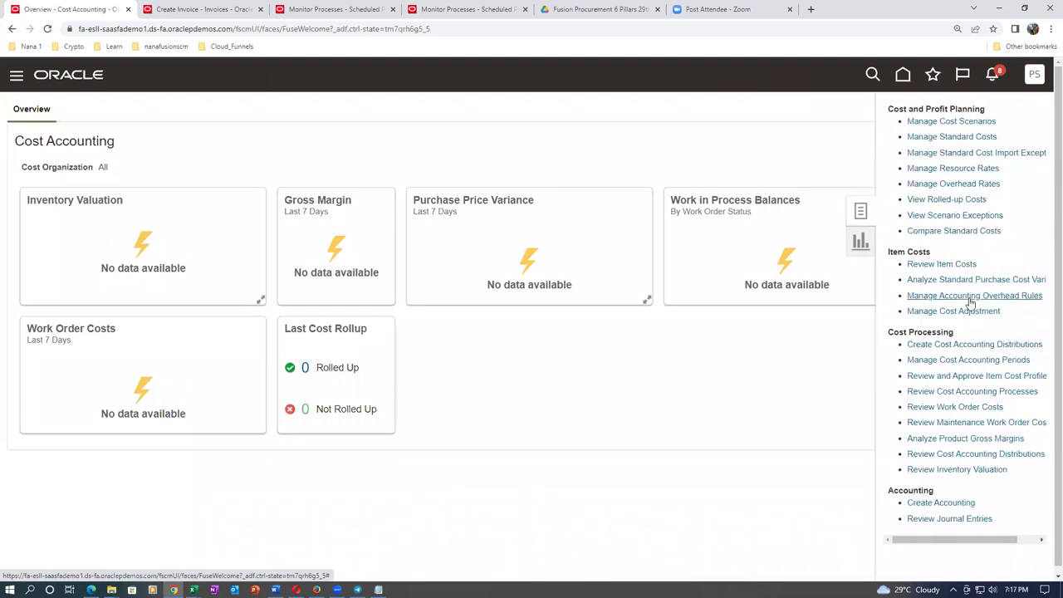
left_click(955, 264)
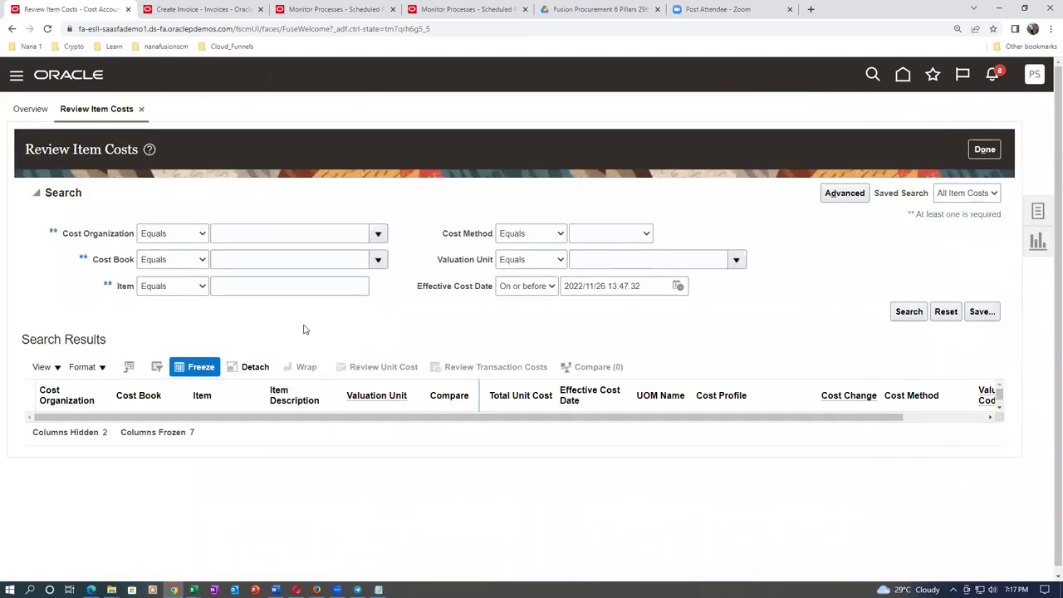
Search the item costs for items starting with t0101 and examine the total unit cost.
left_click(156, 286)
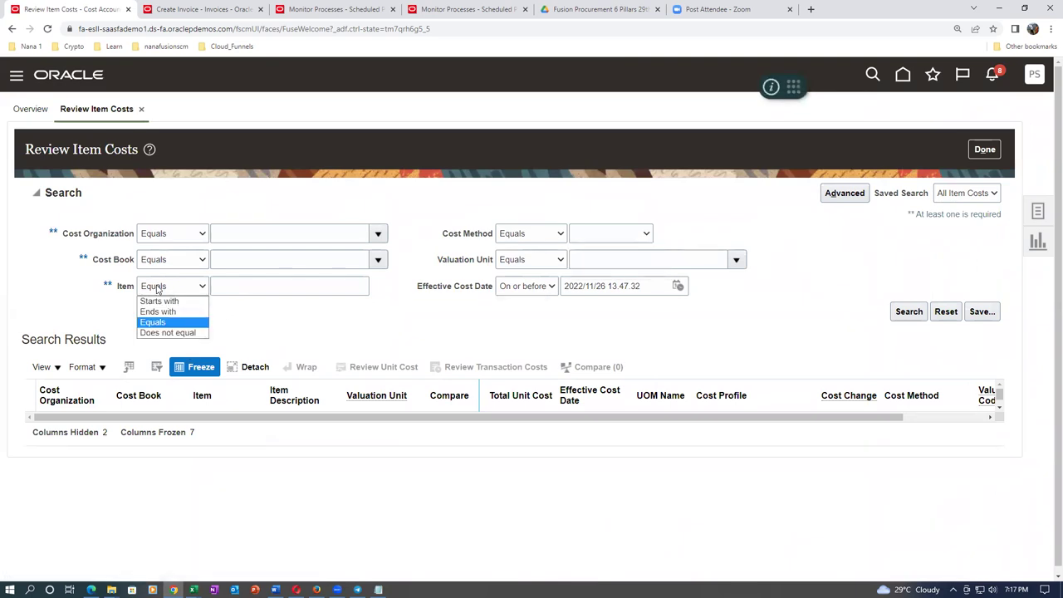
left_click(158, 300)
type("t0101")
key("Tab")
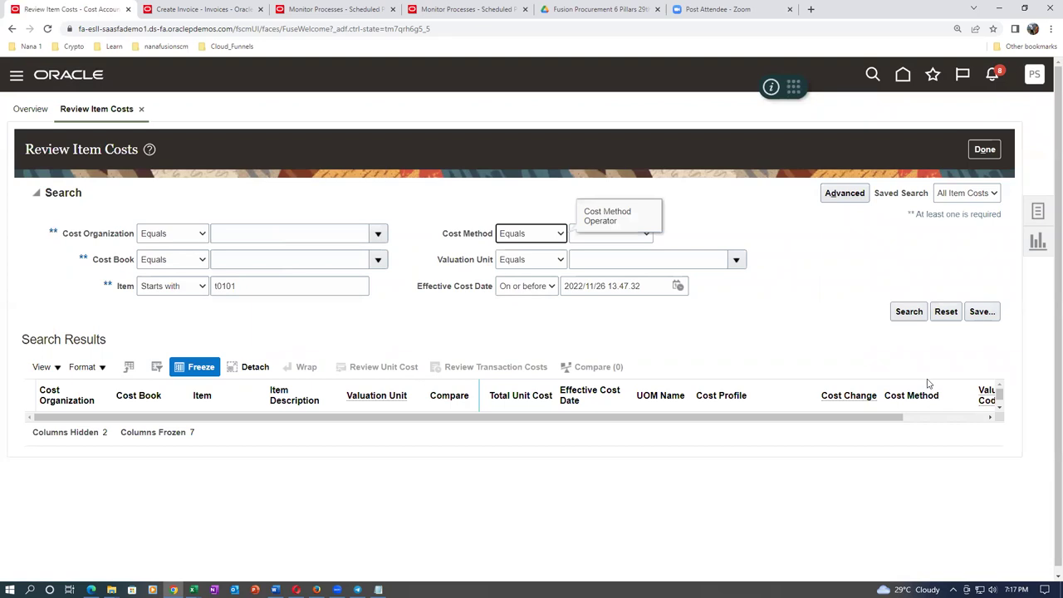
left_click(908, 312)
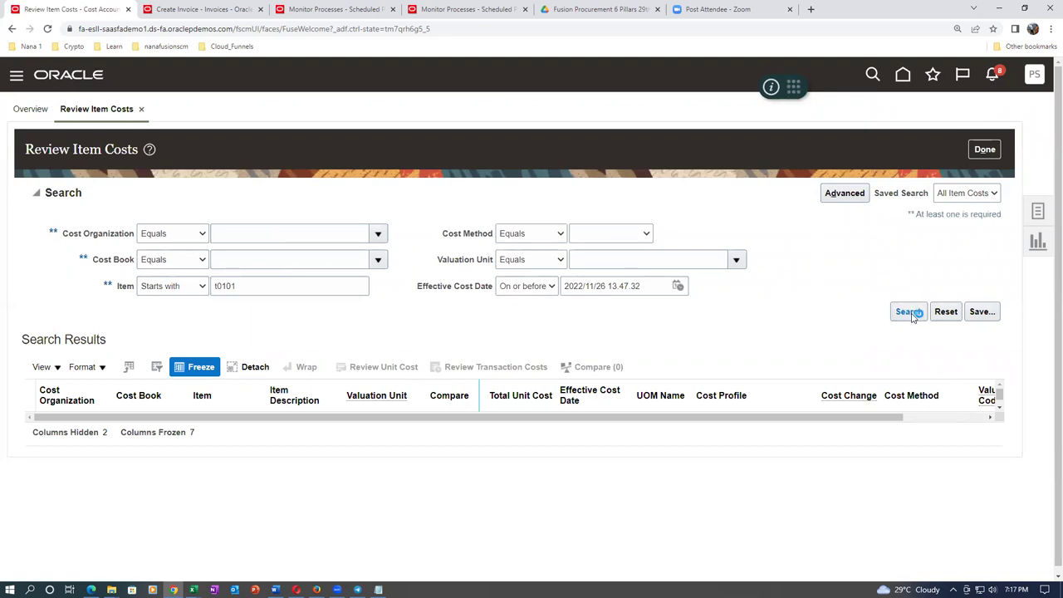
left_click(490, 308)
double_click(499, 306)
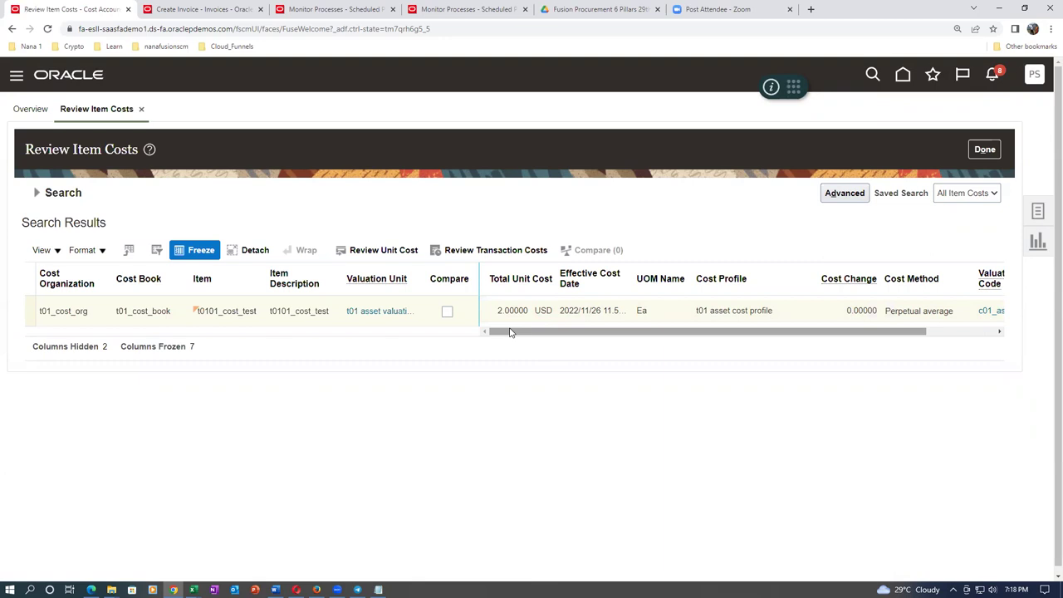
Return to the scheduled processes, accept the Transfer Costs to Cost Management job and set its business unit to t01_business_unit.
left_click(324, 10)
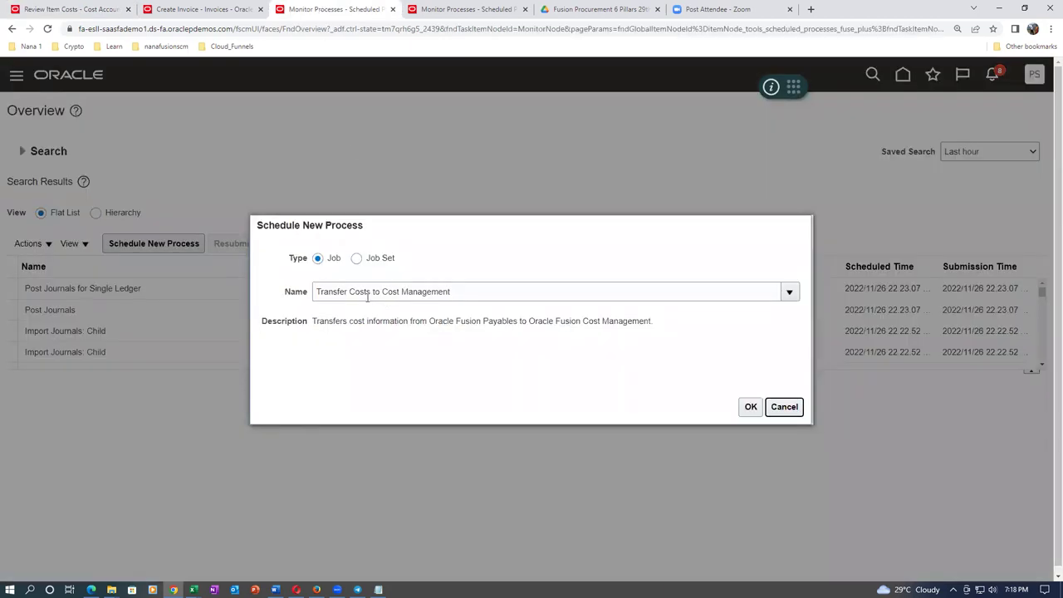
left_click(426, 292)
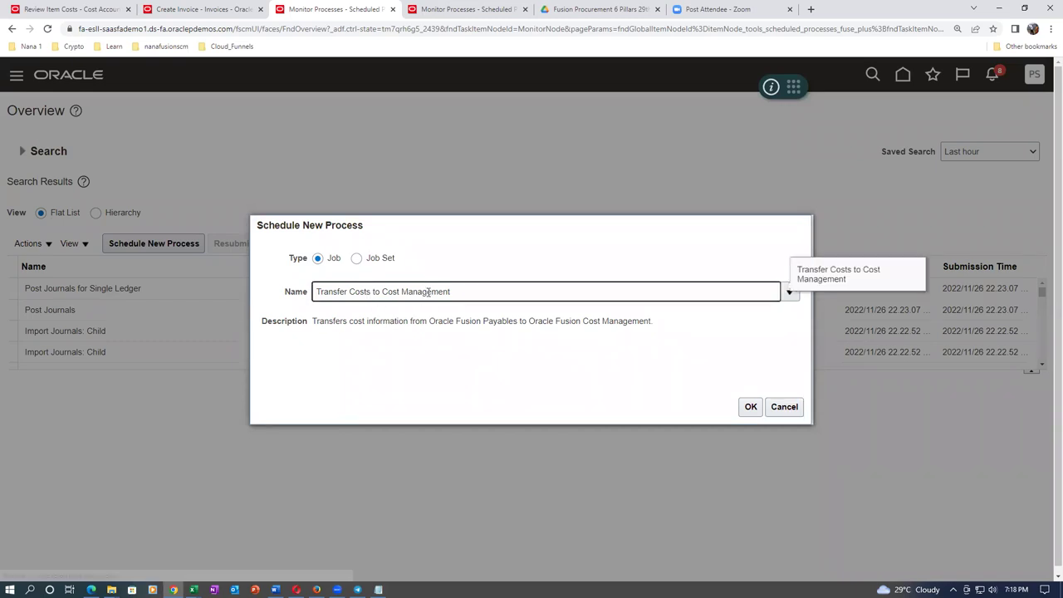
left_click(750, 406)
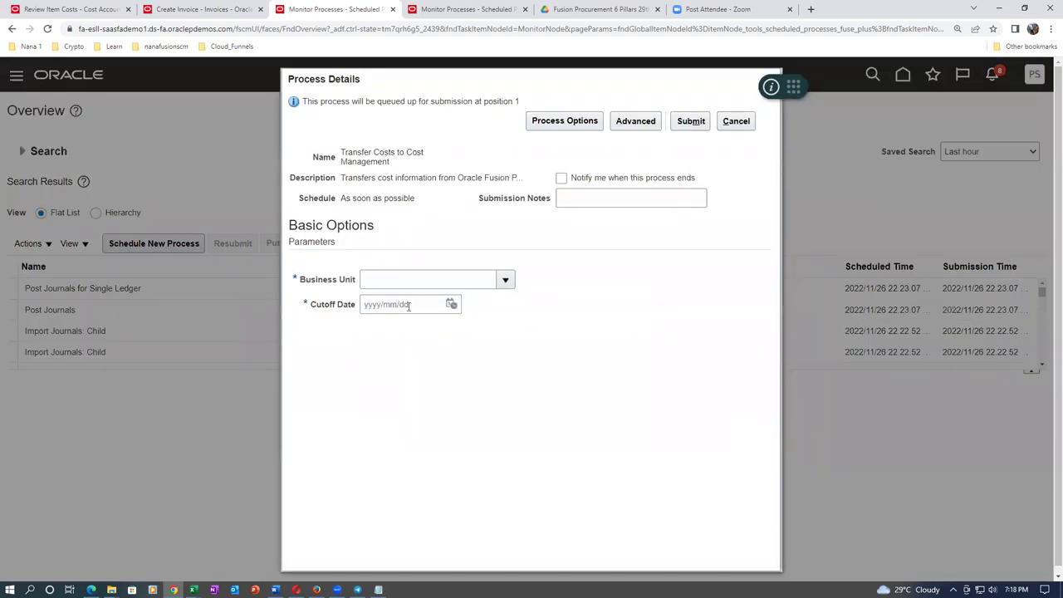
left_click(413, 279)
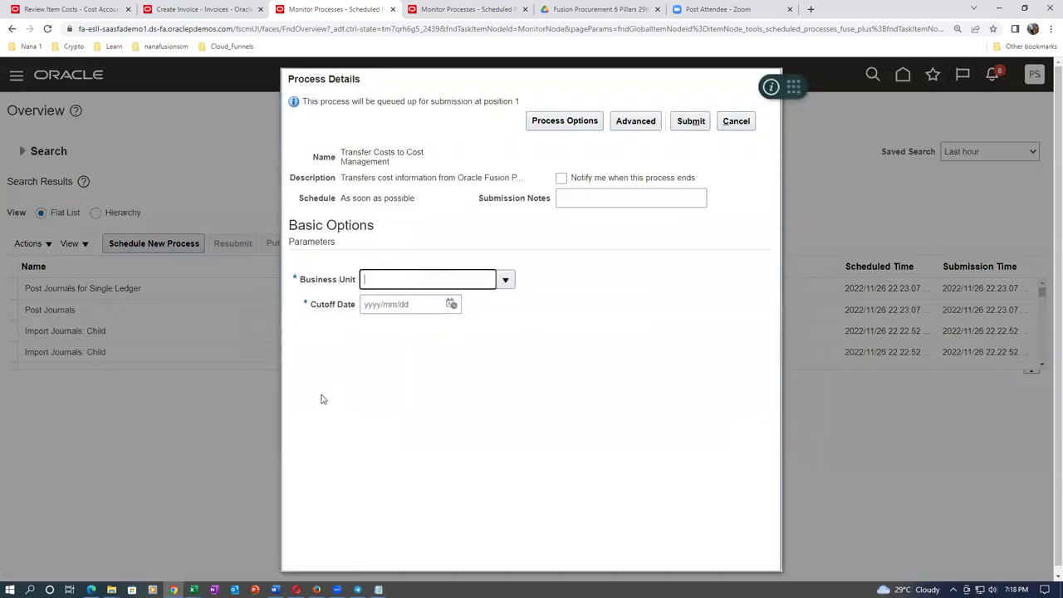
type("t01")
key("Tab")
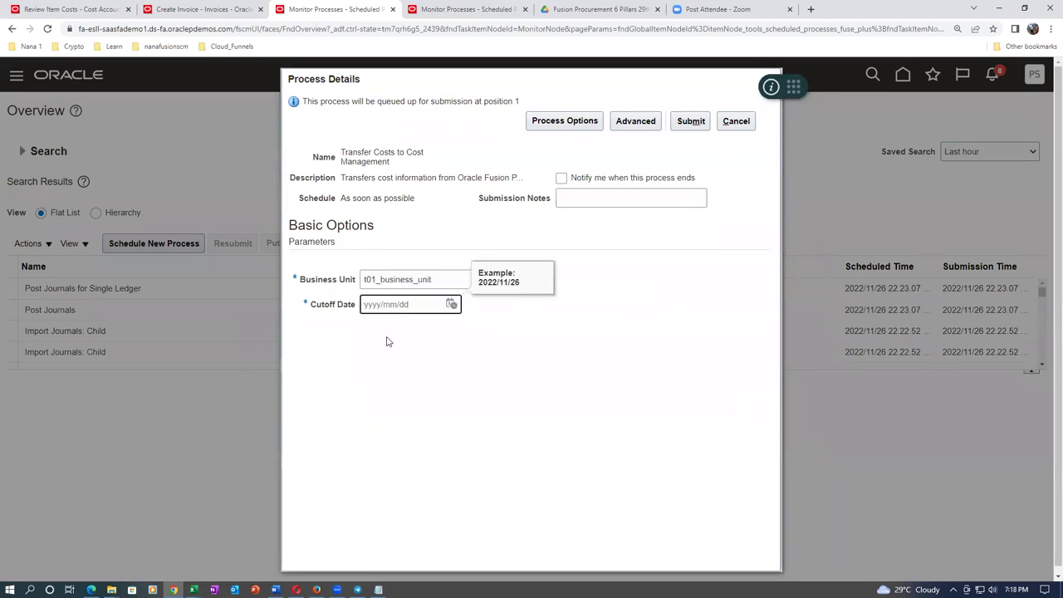
Set the cutoff date to 2022/11/30 and submit the Transfer Costs to Cost Management process.
left_click(693, 122)
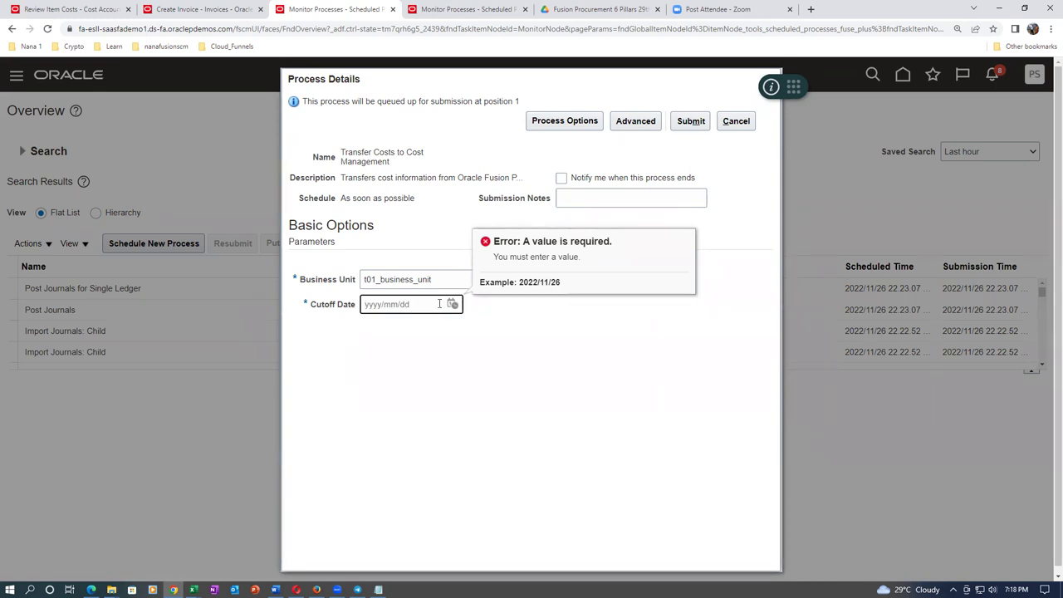
type("2022/11/")
left_click(369, 384)
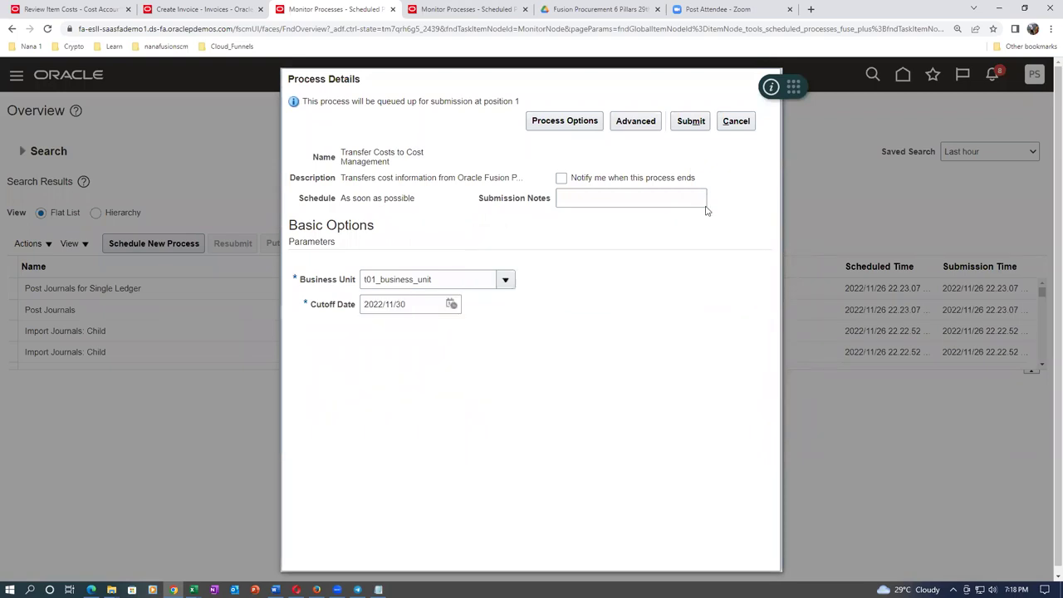
left_click(701, 126)
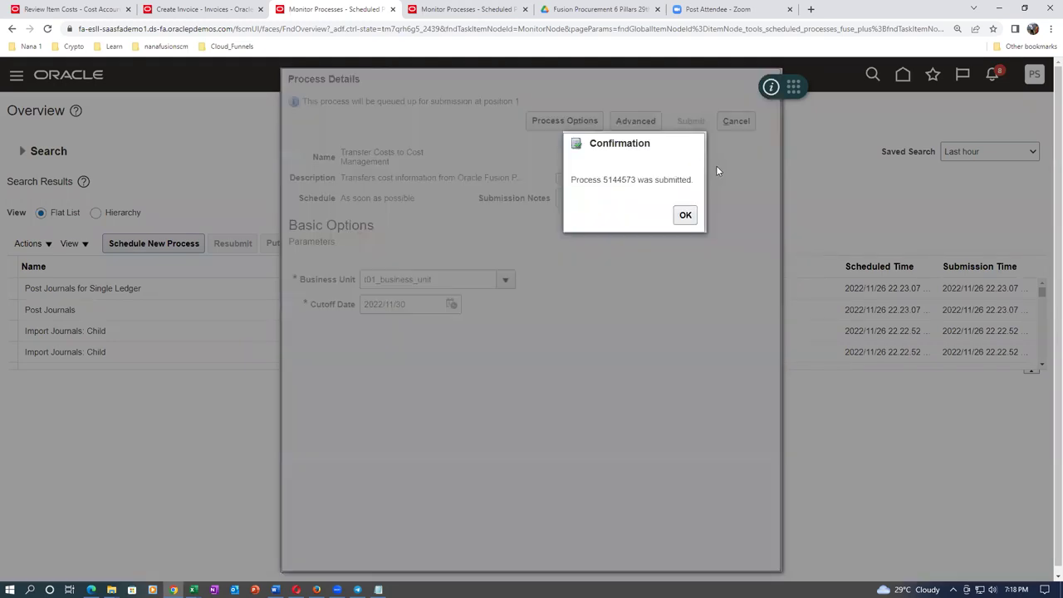
left_click(685, 216)
Refresh the scheduled process list and check the status and details of the Transfer Costs to Cost Management process.
left_click(541, 244)
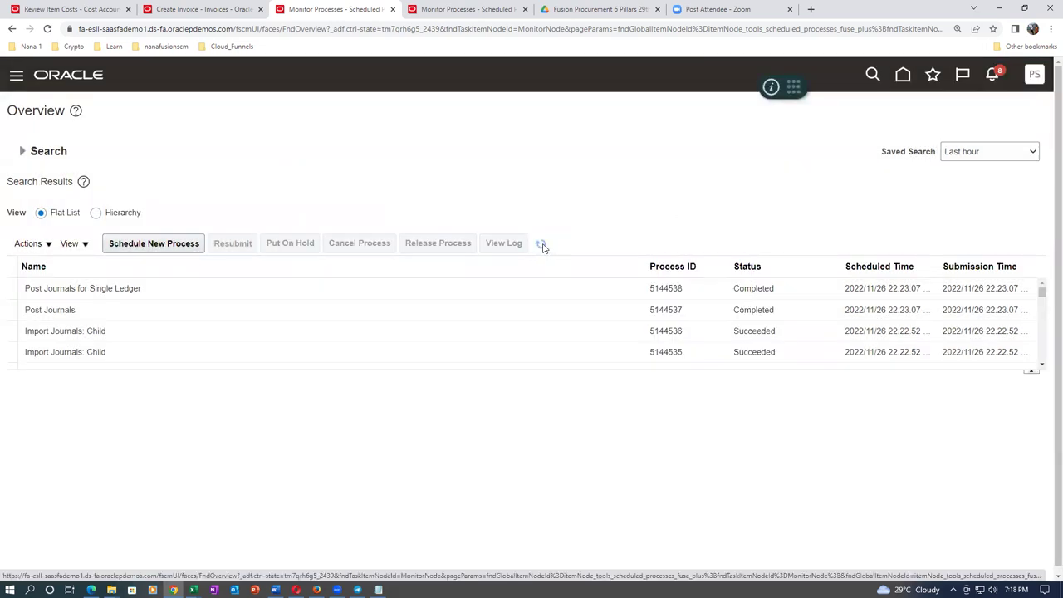
left_click(540, 246)
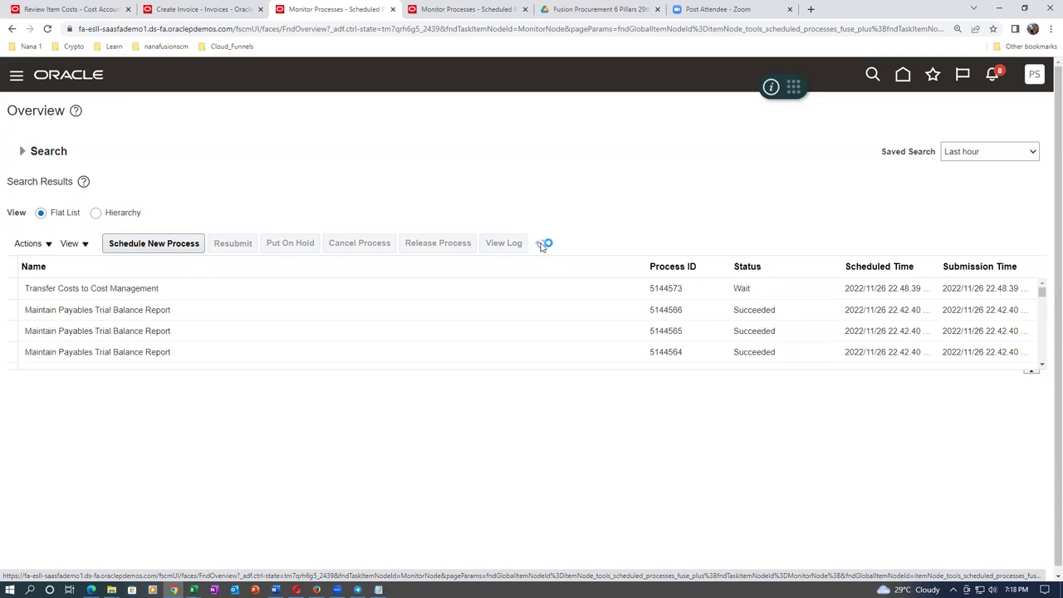
left_click(540, 244)
left_click(544, 245)
left_click(546, 245)
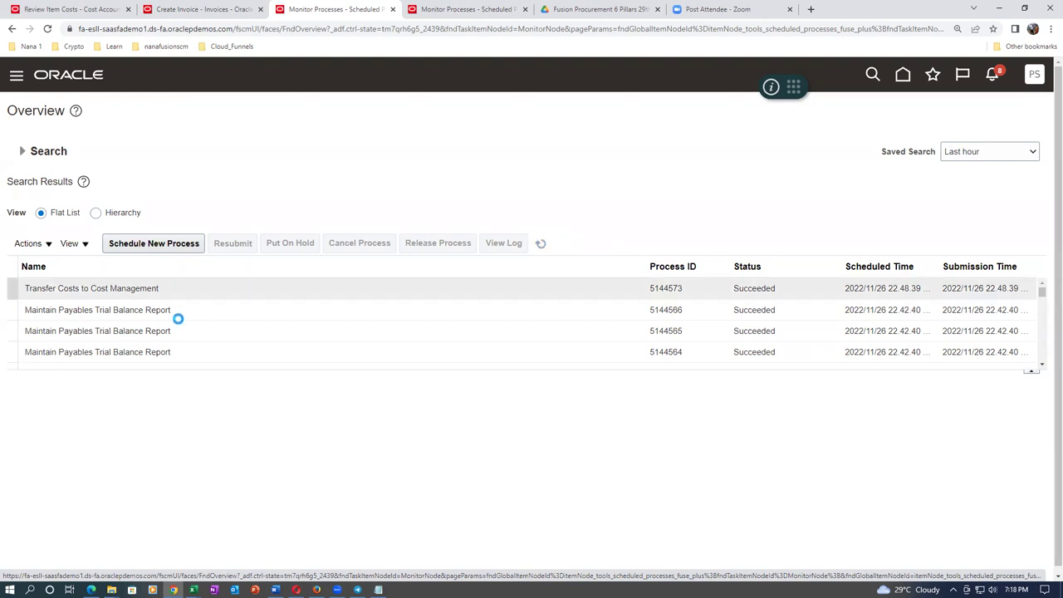
left_click(219, 294)
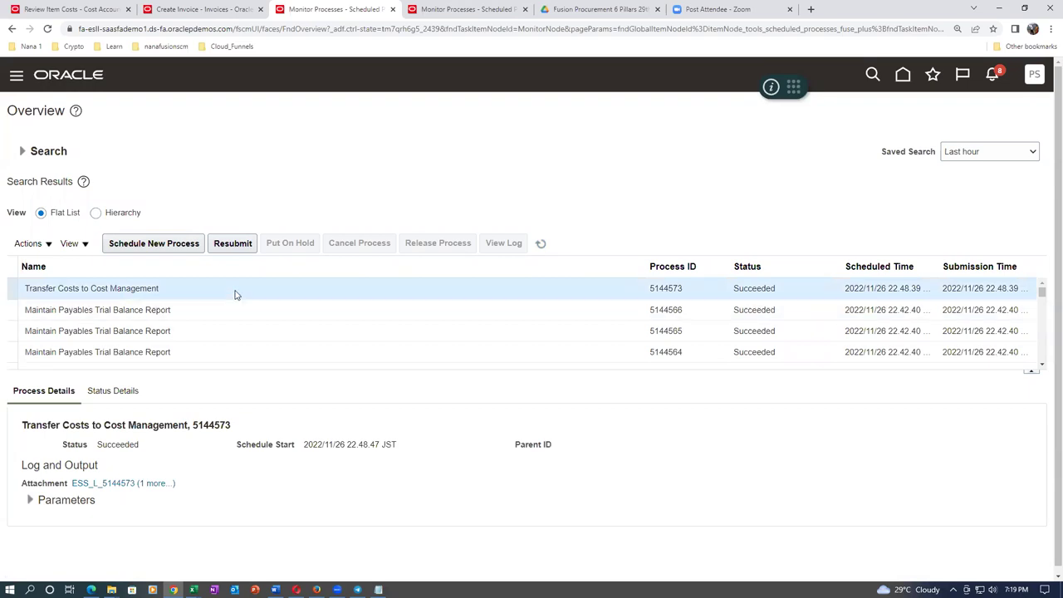
left_click(540, 243)
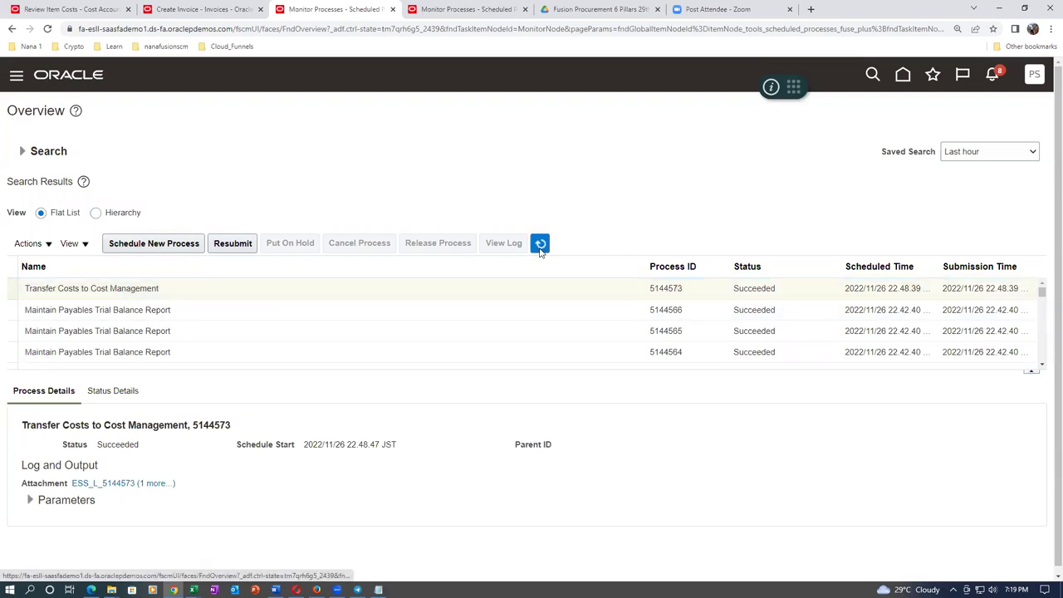
Close the item cost review in Cost Accounting and open the Receipt Accounting work area from the home page.
left_click(66, 8)
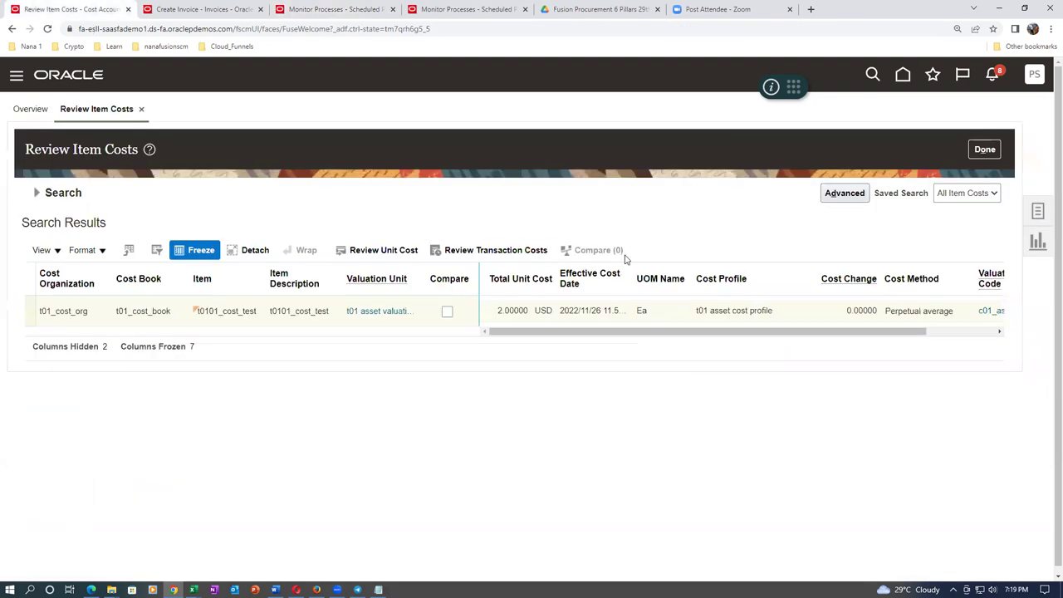
left_click(984, 150)
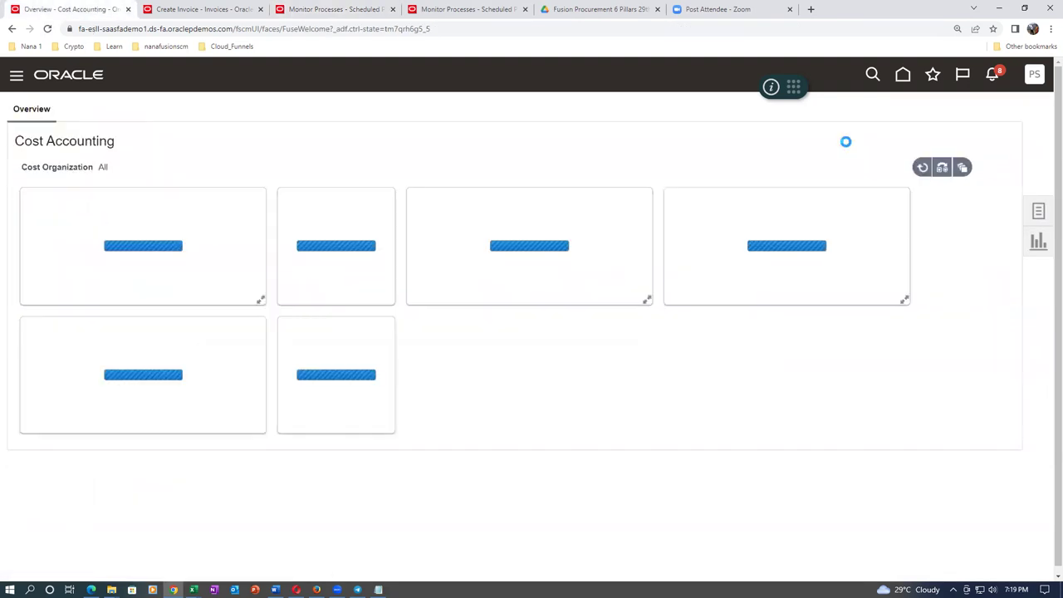
left_click(902, 75)
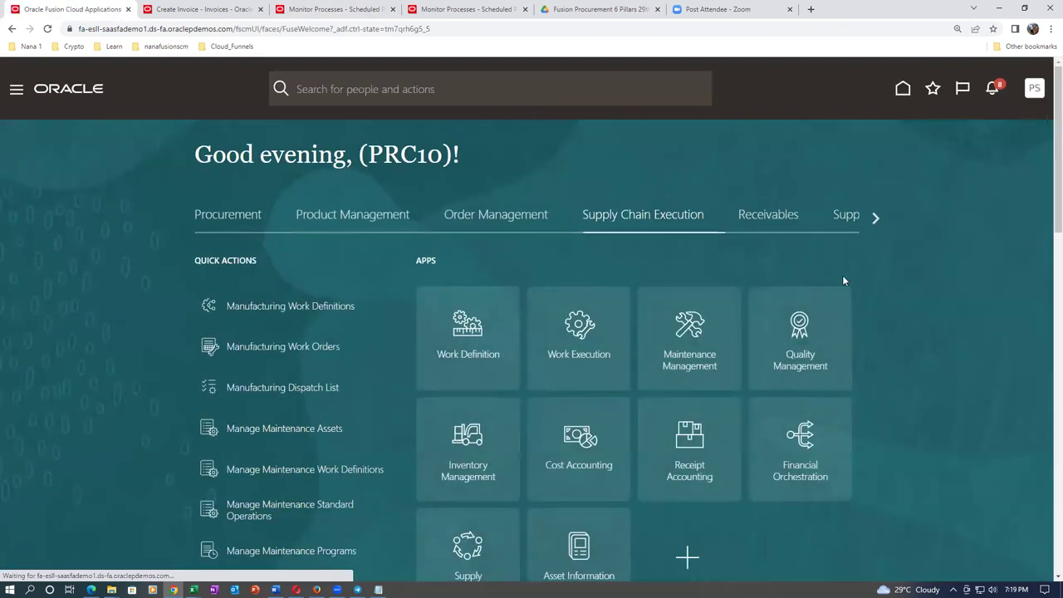
left_click(689, 434)
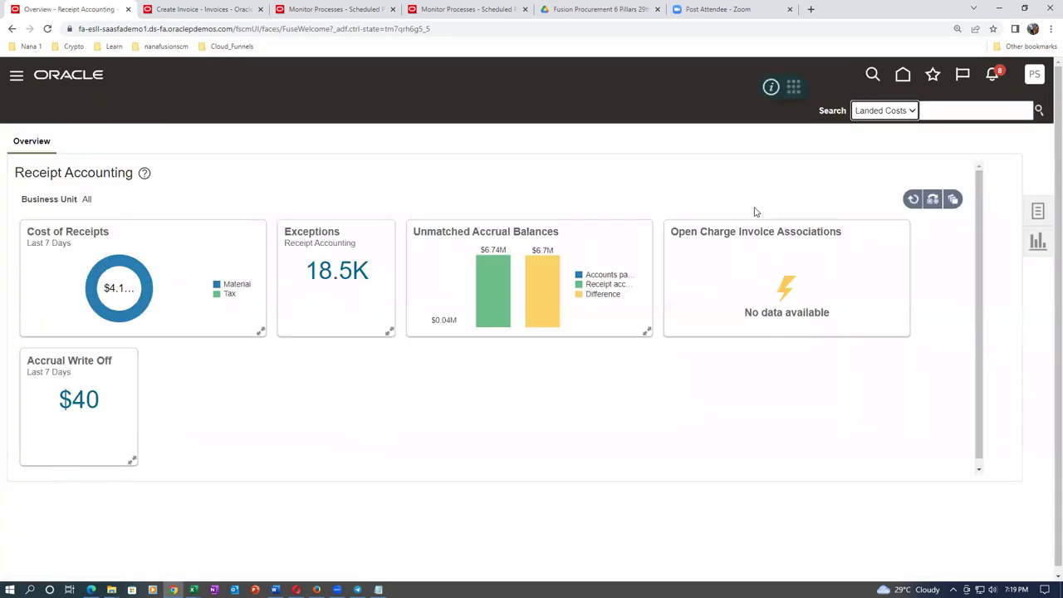
Filter the Receipt Accounting overview to the business unit t01_business_unit.
left_click(933, 201)
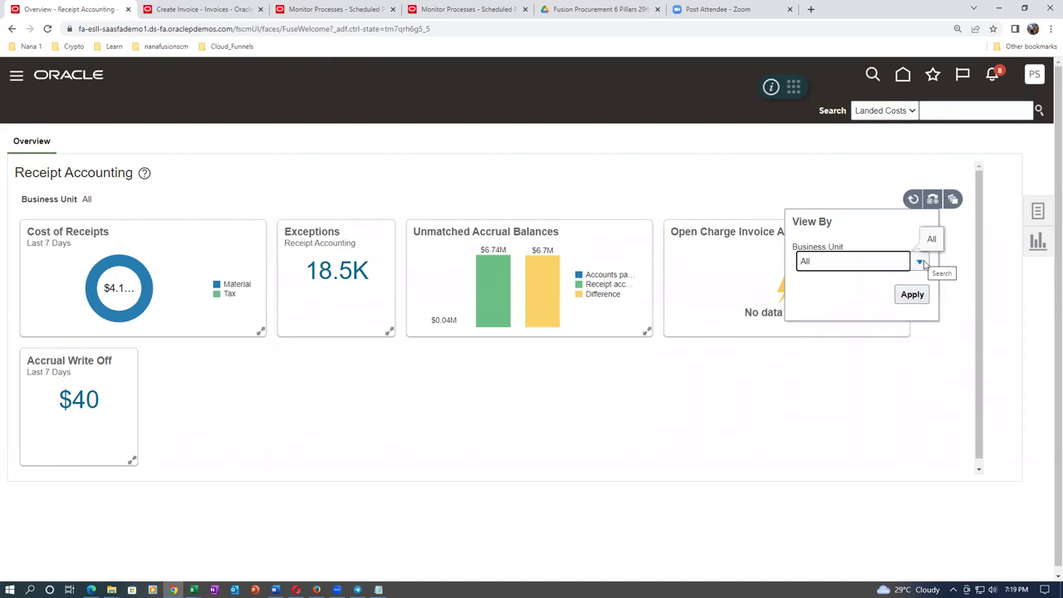
left_click(923, 263)
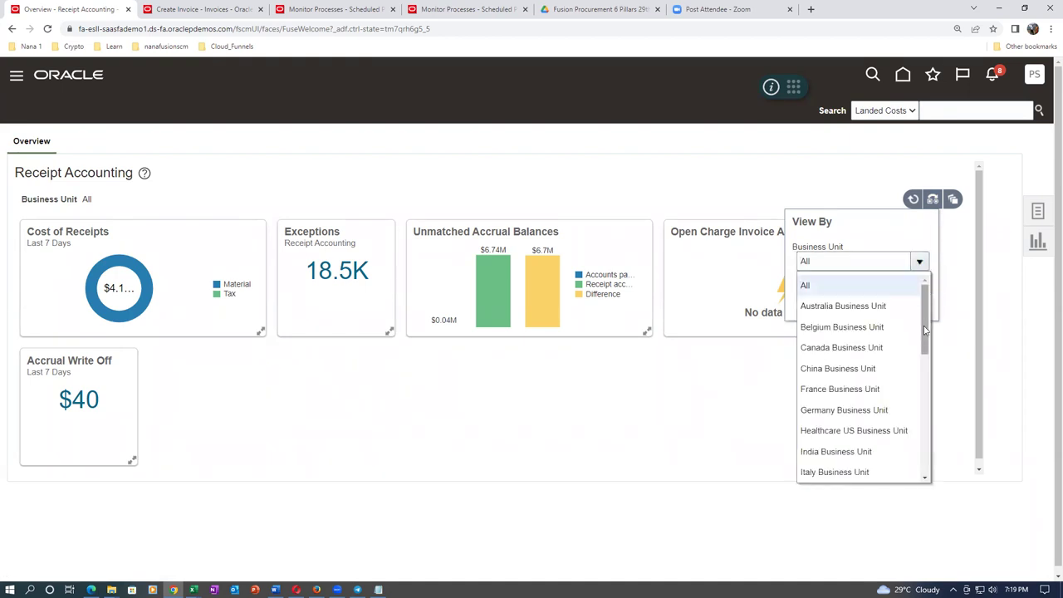
scroll(936, 396, "down", 5)
scroll(936, 396, "down", 2)
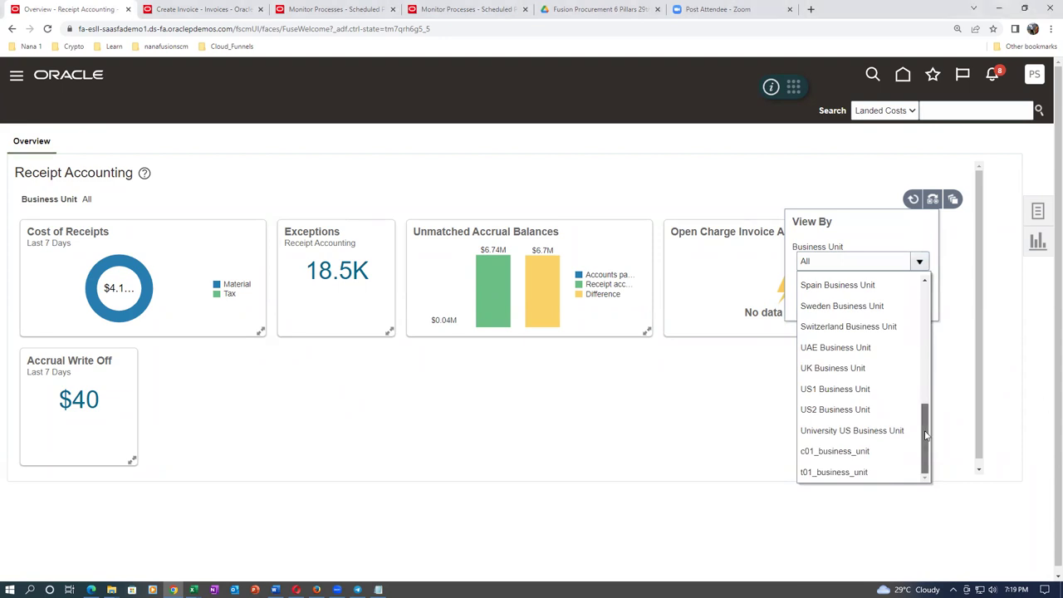
left_click(880, 472)
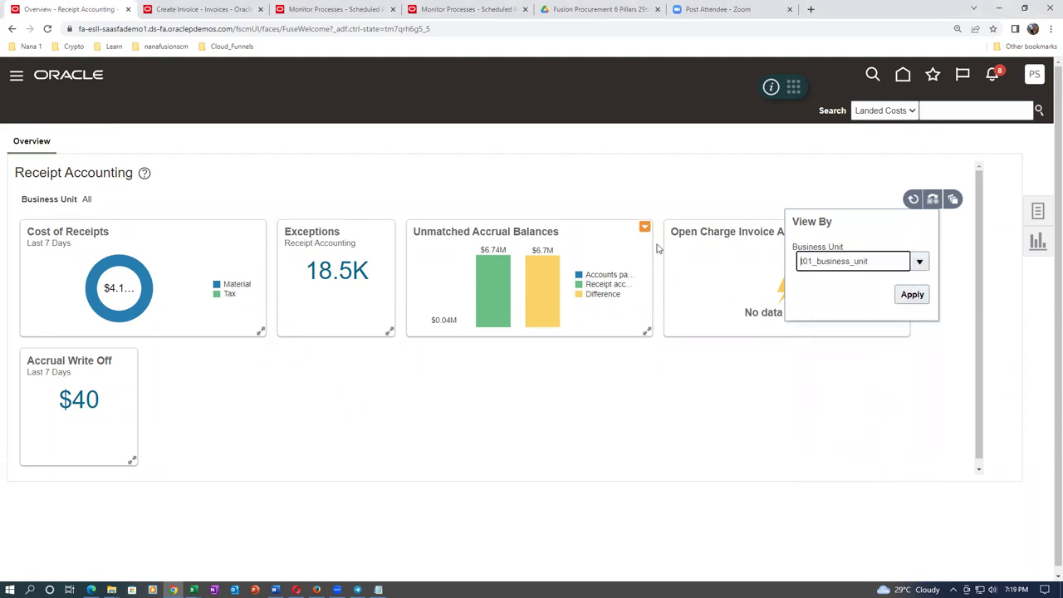
left_click(910, 295)
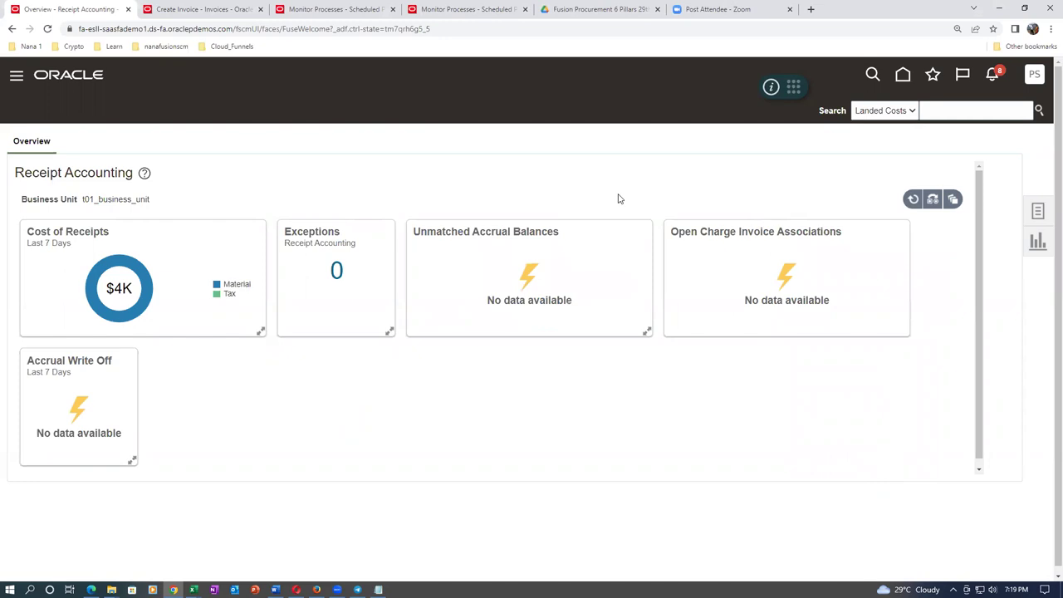
Submit the Create Receipt Accounting Distributions process with t01_business_unit as the bill-to business unit.
left_click(1038, 213)
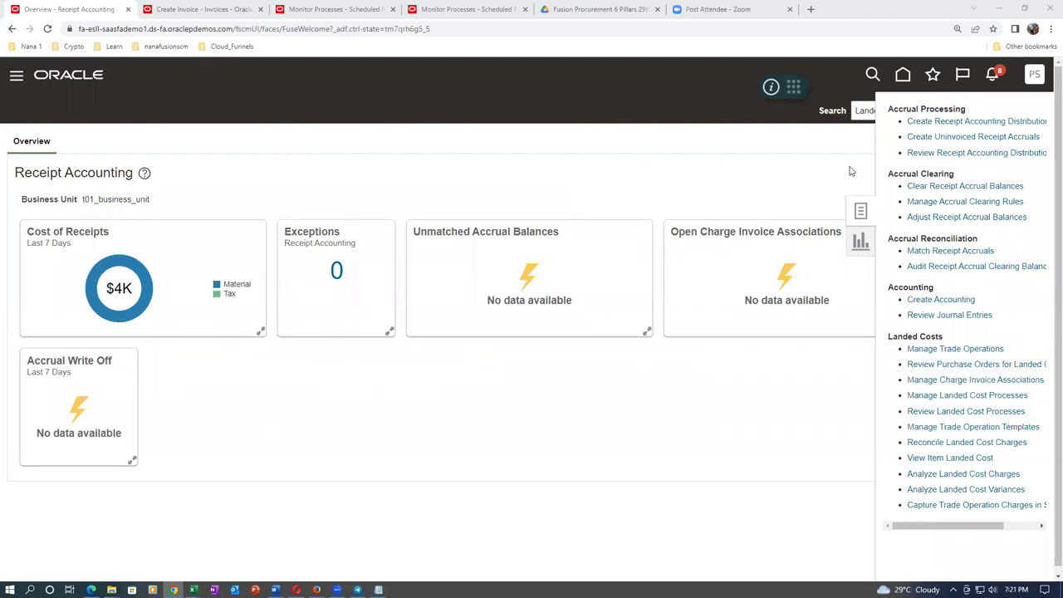
left_click(982, 122)
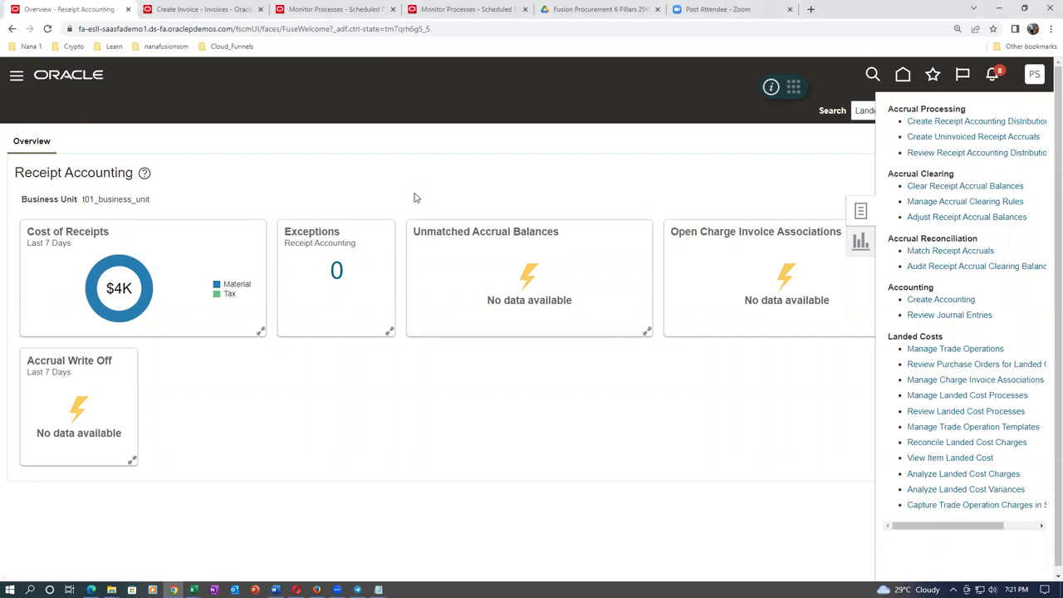
left_click(187, 353)
type("t01")
key("Tab")
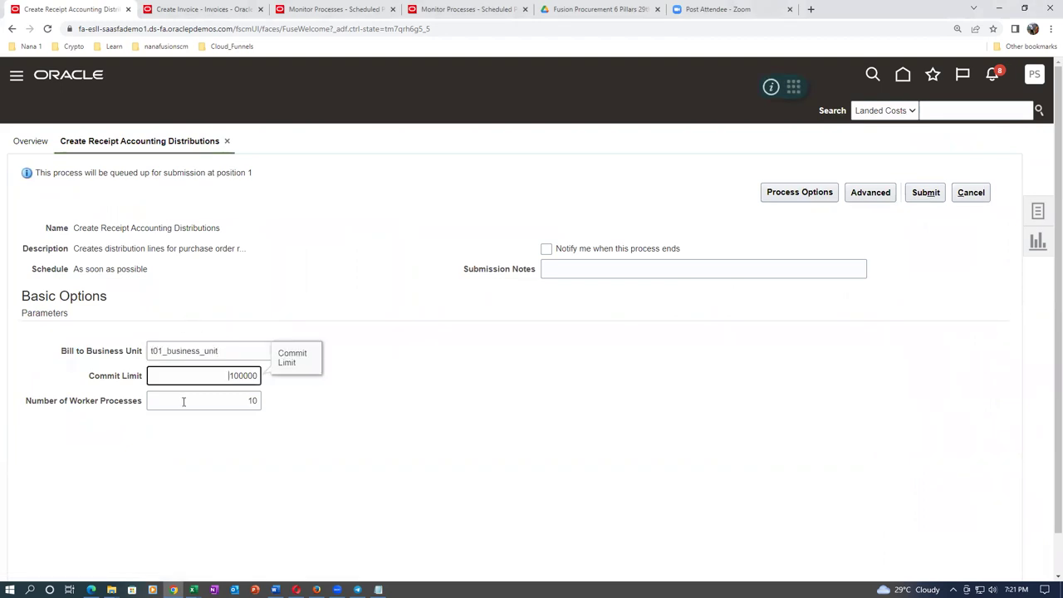
left_click(925, 192)
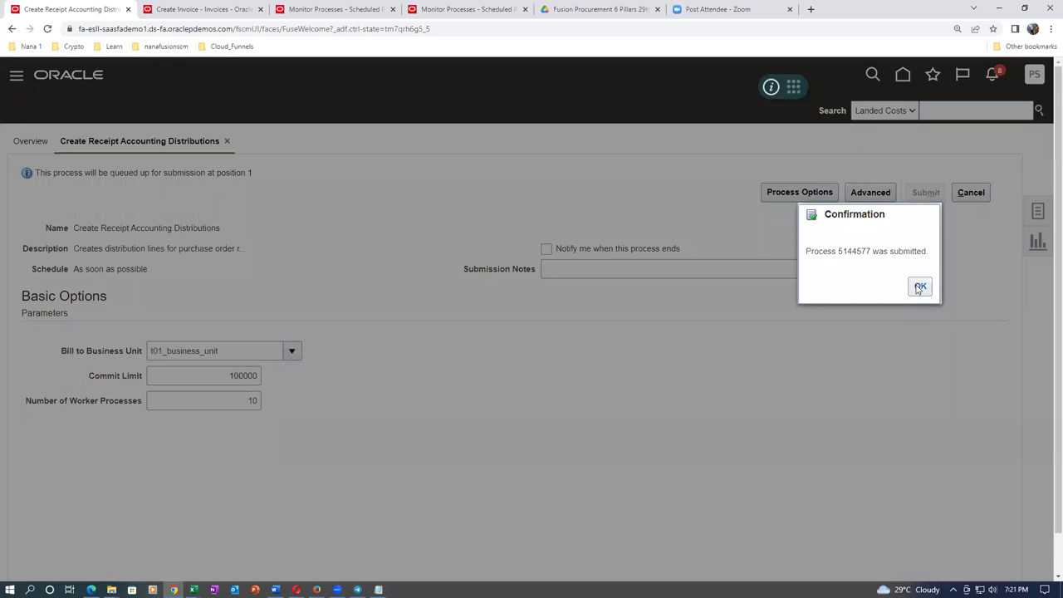
key("Return")
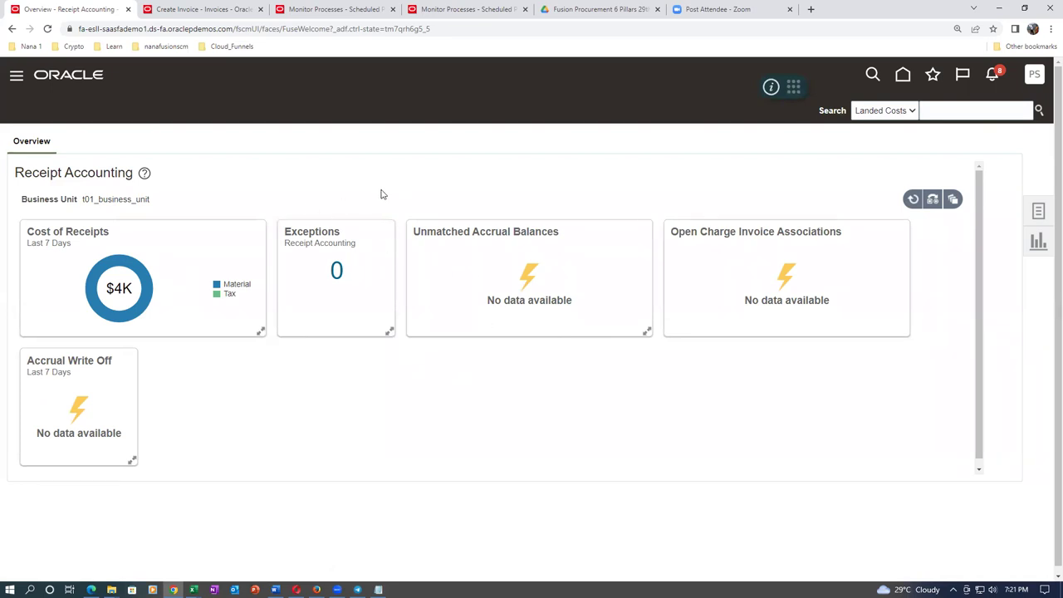
Refresh the scheduled process list repeatedly to monitor the Create Receipt Accounting Distributions process and its subprocesses.
left_click(304, 11)
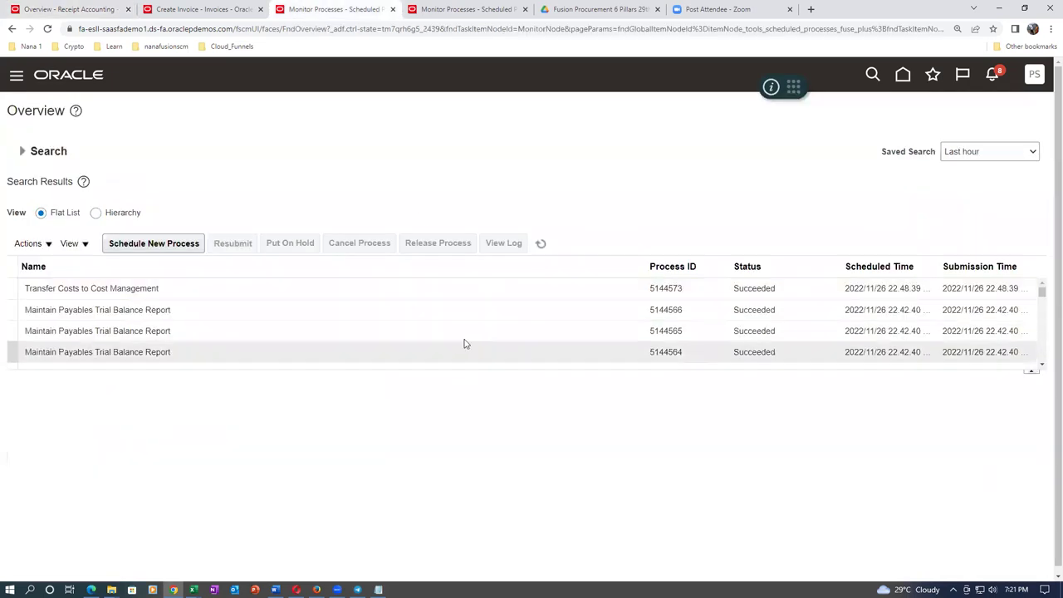
left_click(547, 247)
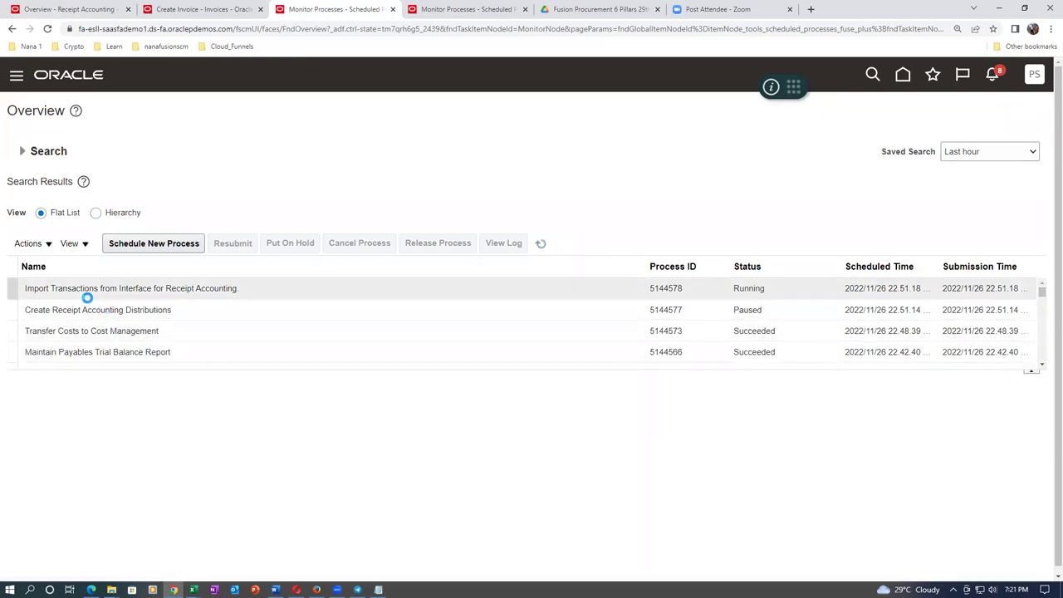
left_click(541, 249)
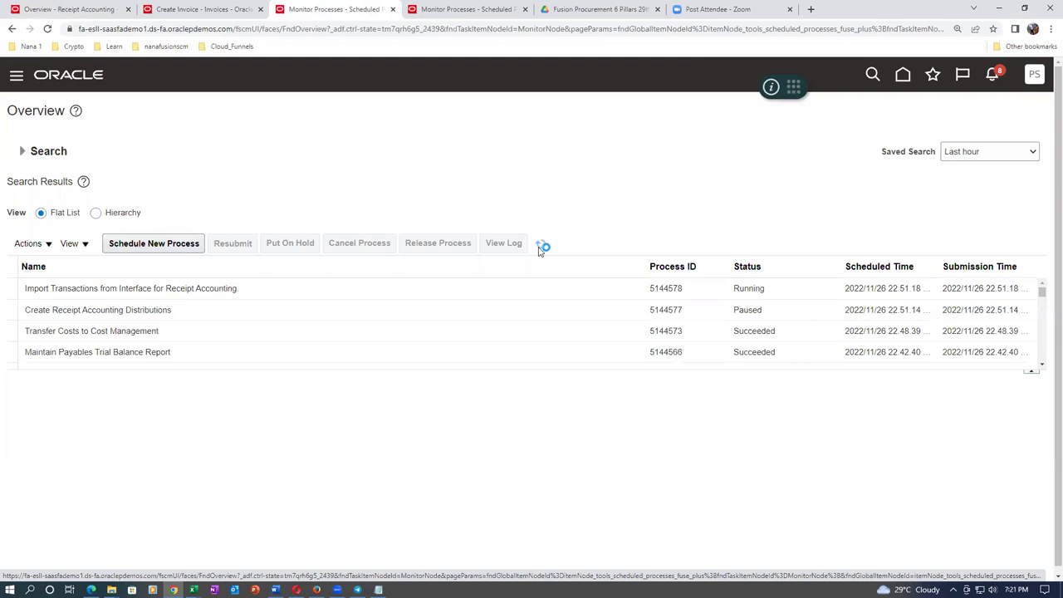
left_click(540, 250)
left_click(542, 247)
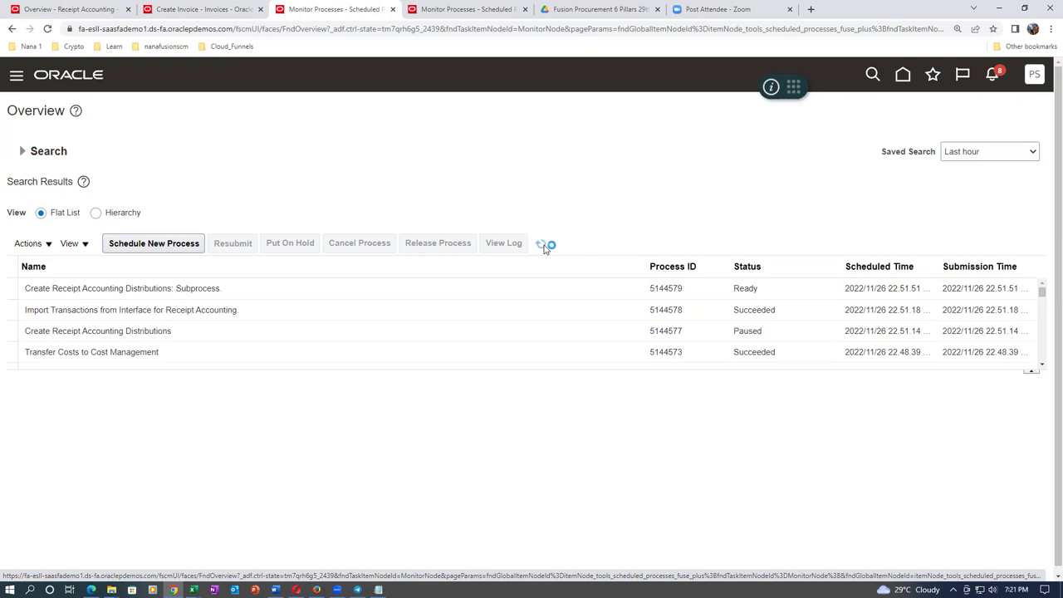
left_click(542, 246)
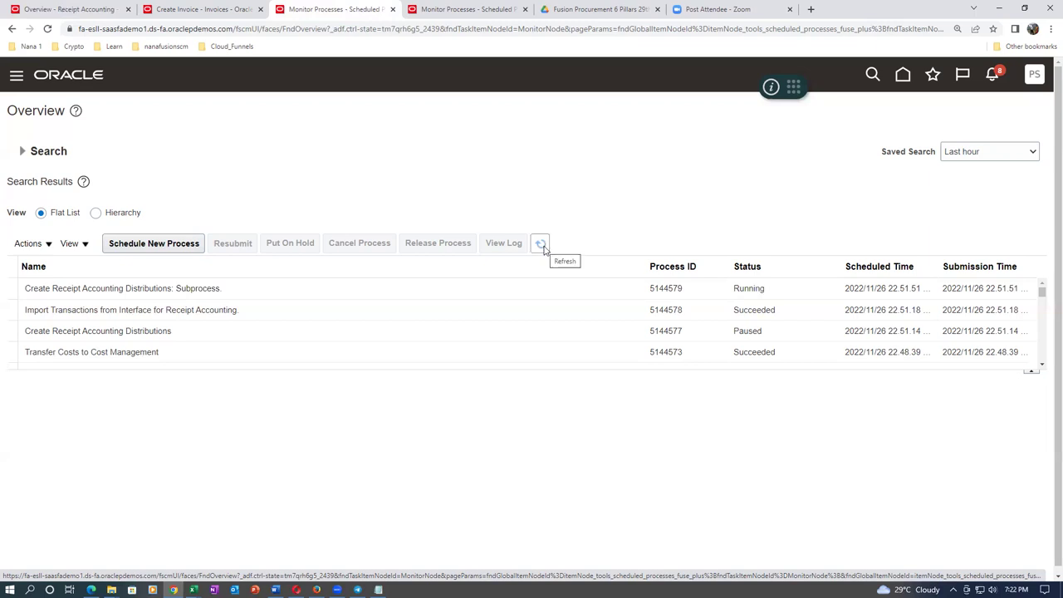
left_click(543, 245)
left_click(543, 246)
left_click(543, 246)
left_click(542, 246)
left_click(541, 245)
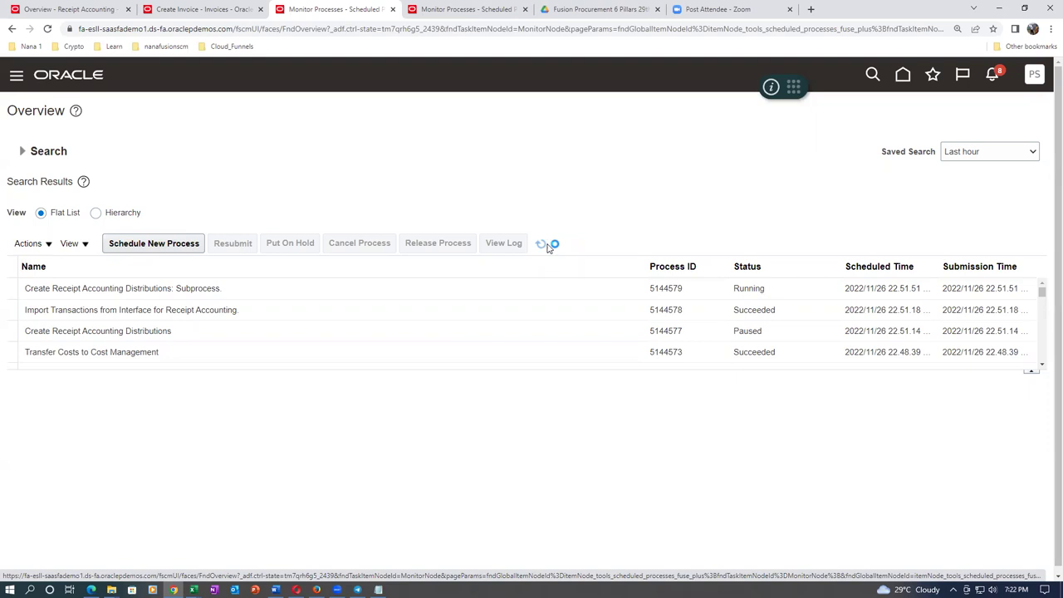
Switch to the P_to_P_Process workbook in Excel and compare the AP accrual credit in E11 with the invoice debit in D17.
key("alt+Tab")
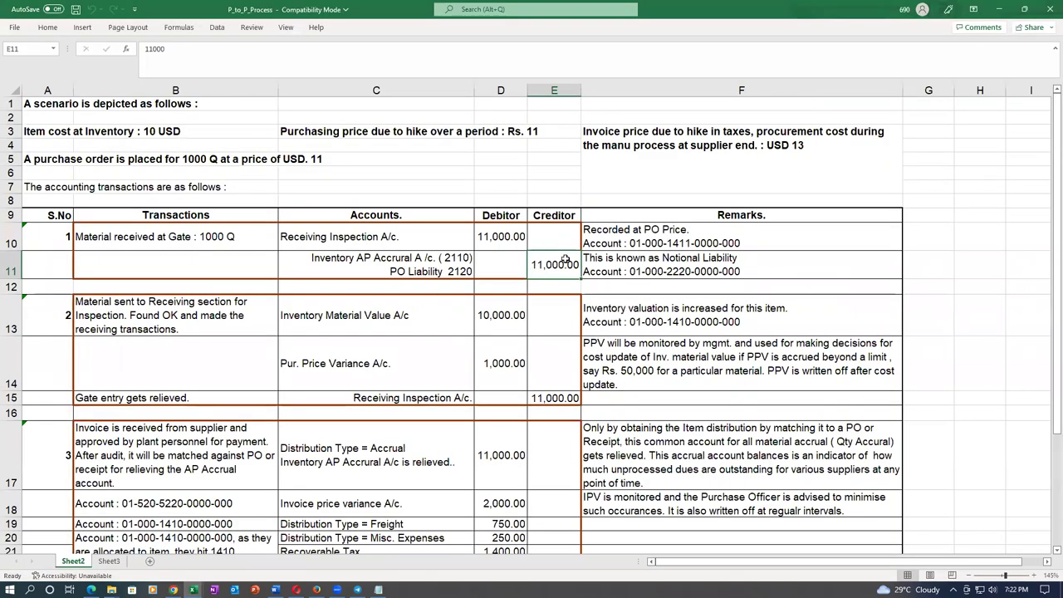
left_click(448, 455)
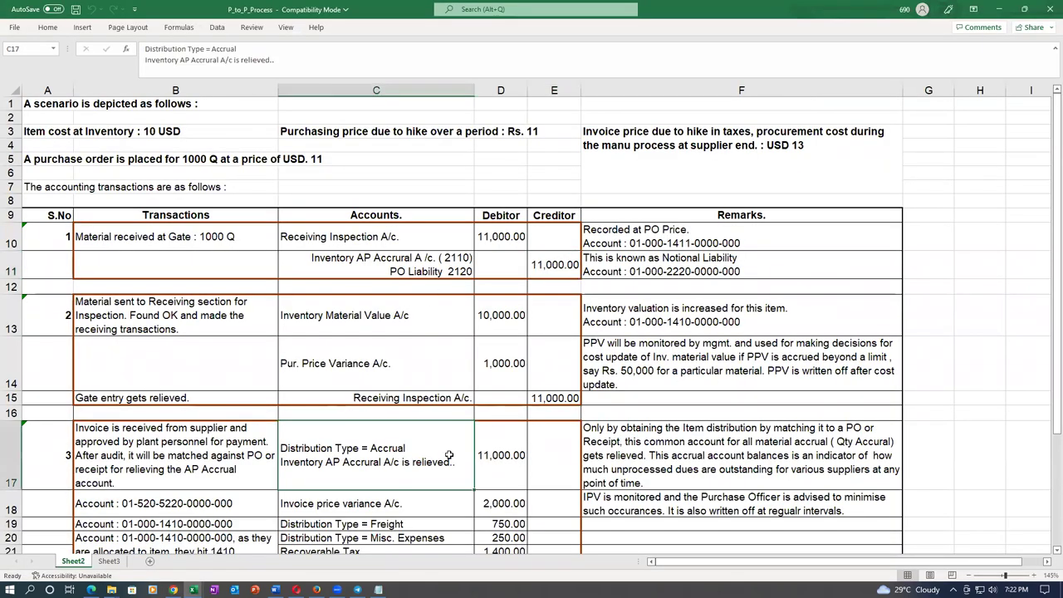
left_click(571, 266)
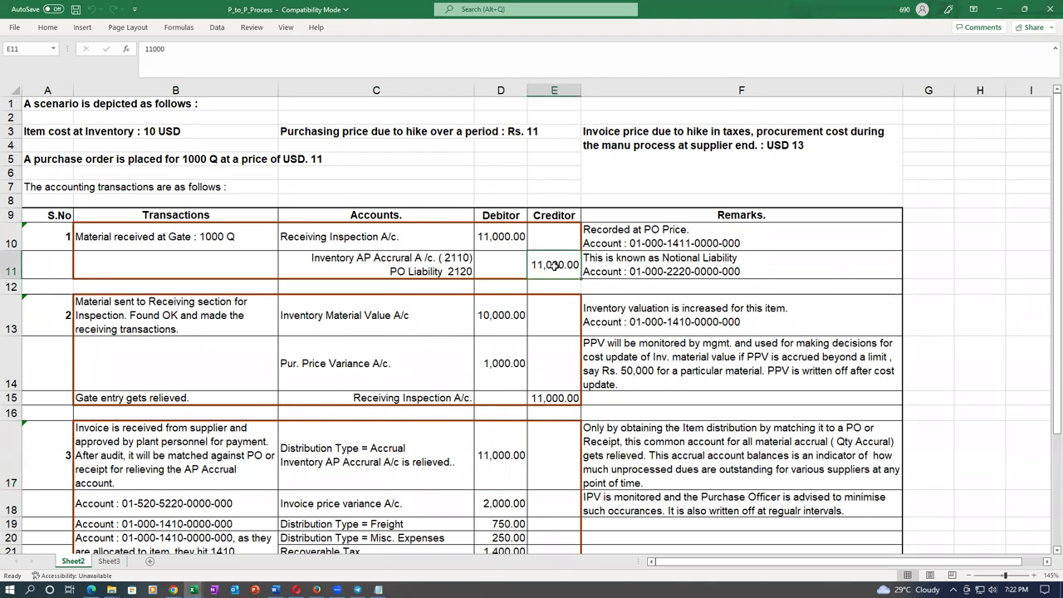
left_click(504, 453)
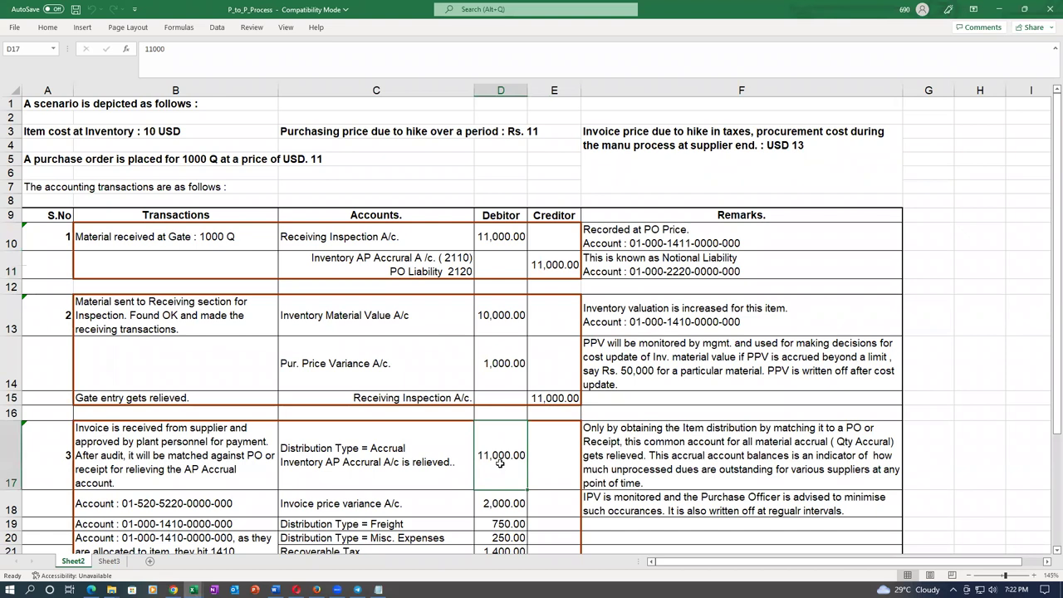
left_click(552, 263)
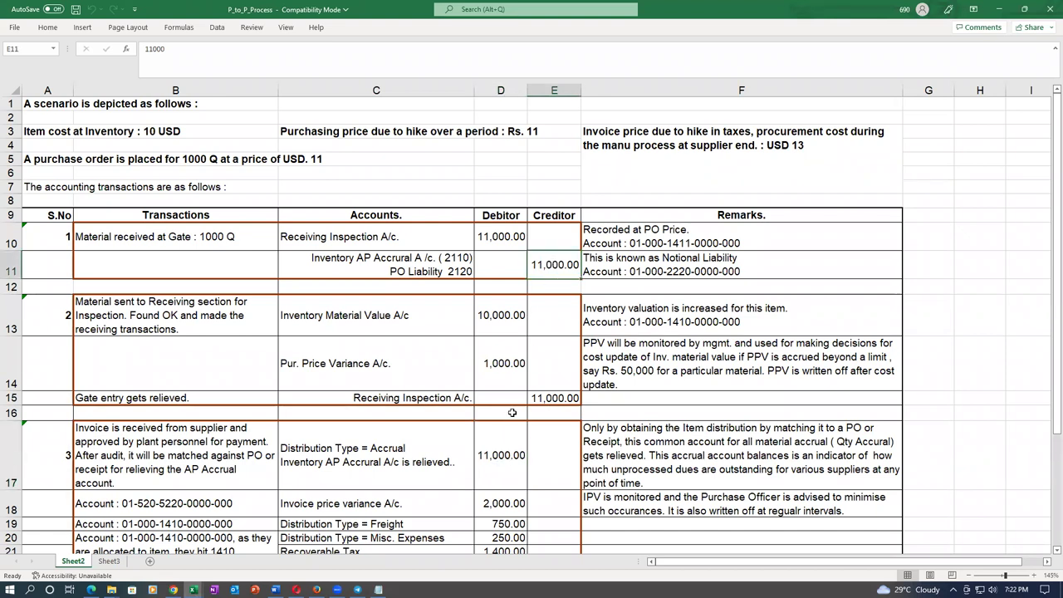
left_click(498, 464)
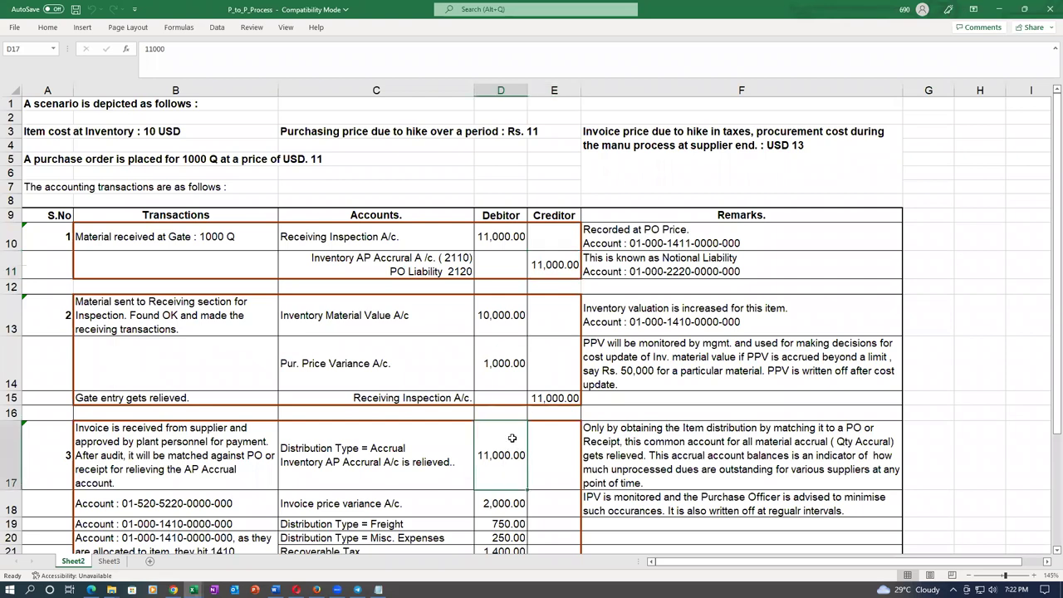
left_click(559, 270)
left_click(498, 448)
left_click(561, 272)
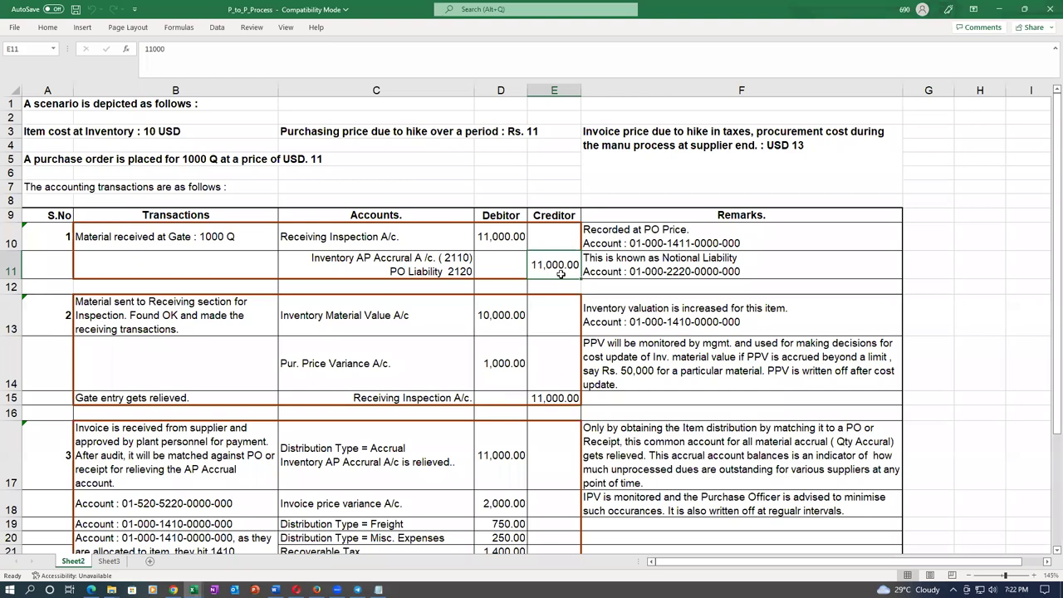
Return to the browser, recheck the status of the receipt accounting distributions processes and refresh the Receipt Accounting overview.
key("alt+Tab")
left_click(542, 243)
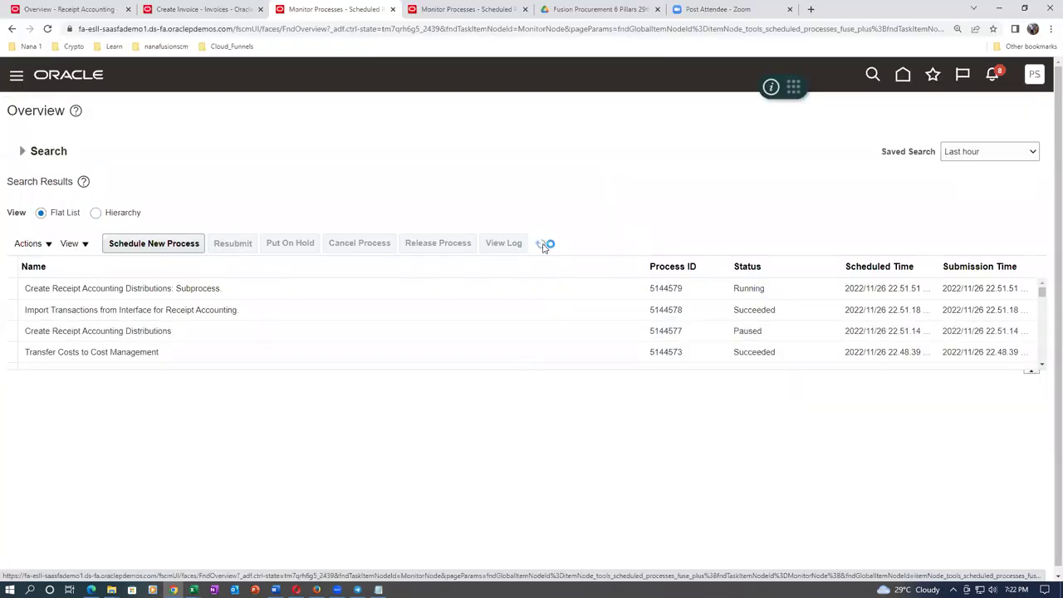
left_click(544, 245)
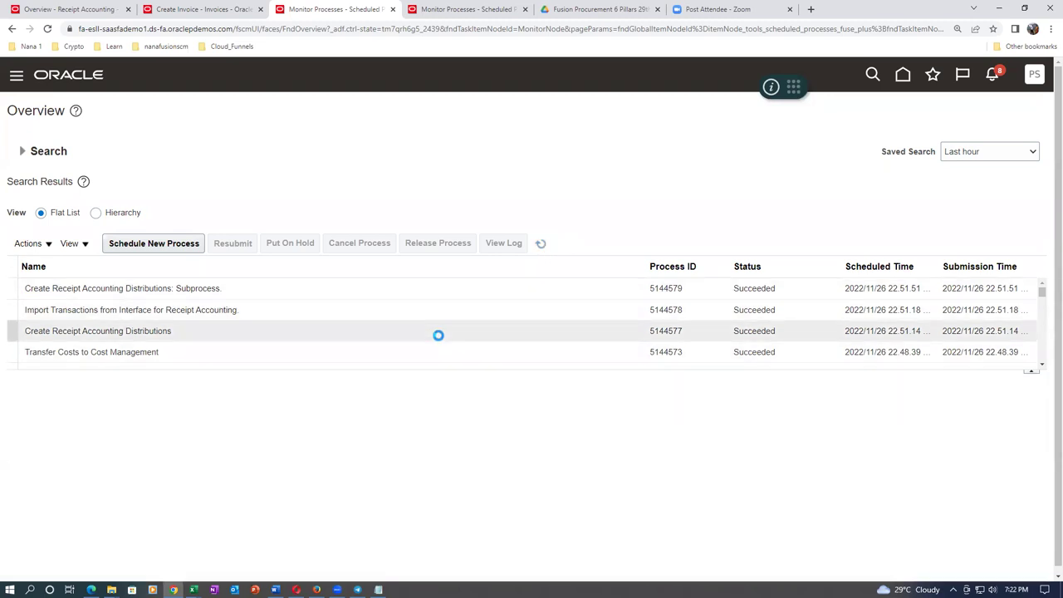
left_click(45, 8)
left_click(913, 200)
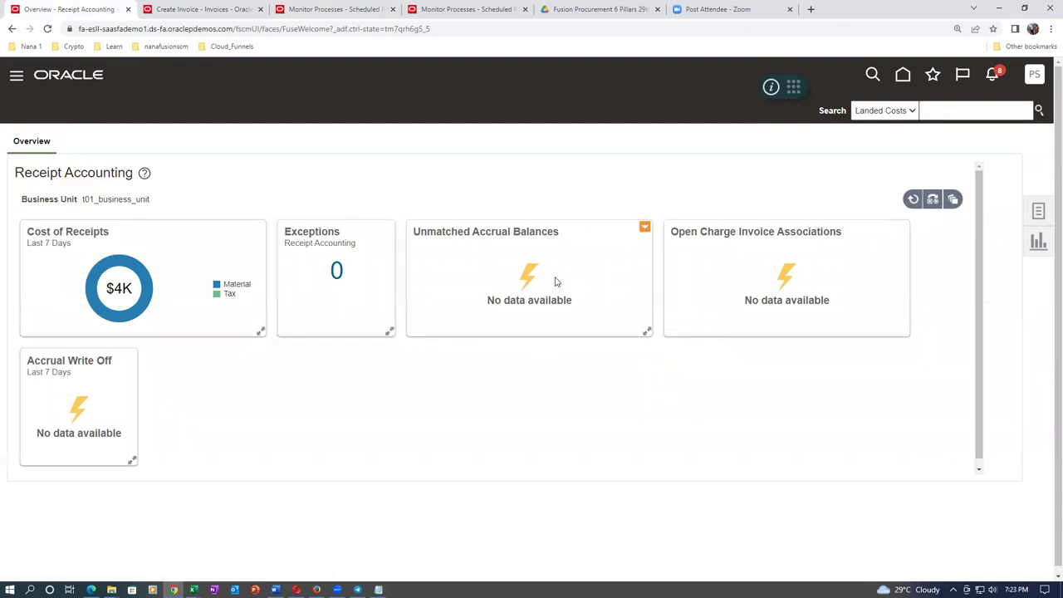
Open the Match Receipt Accruals process and set its bill-to business unit to t01_business_unit.
left_click(1039, 213)
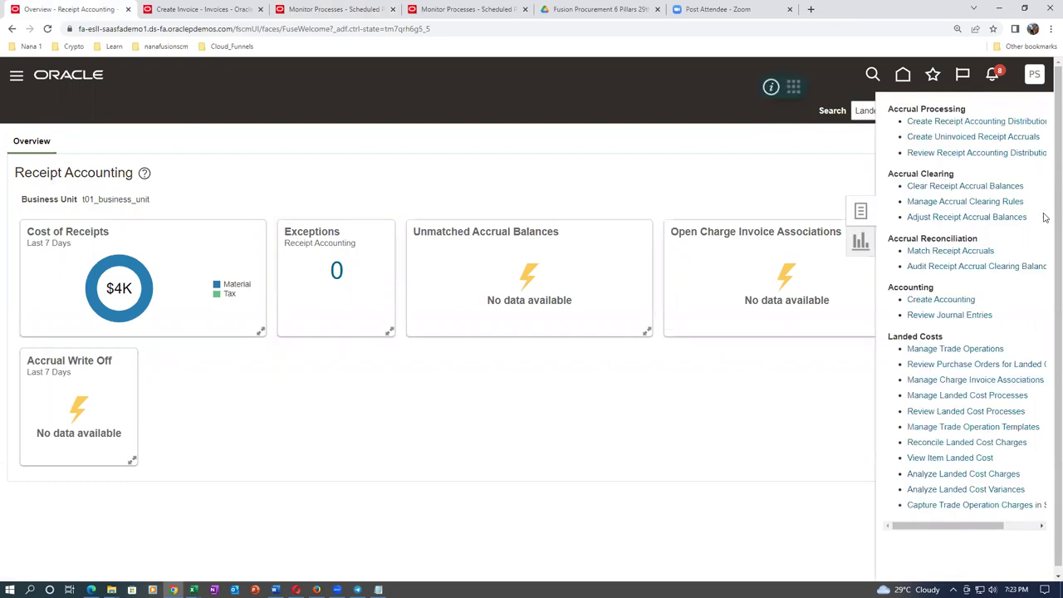
left_click(967, 252)
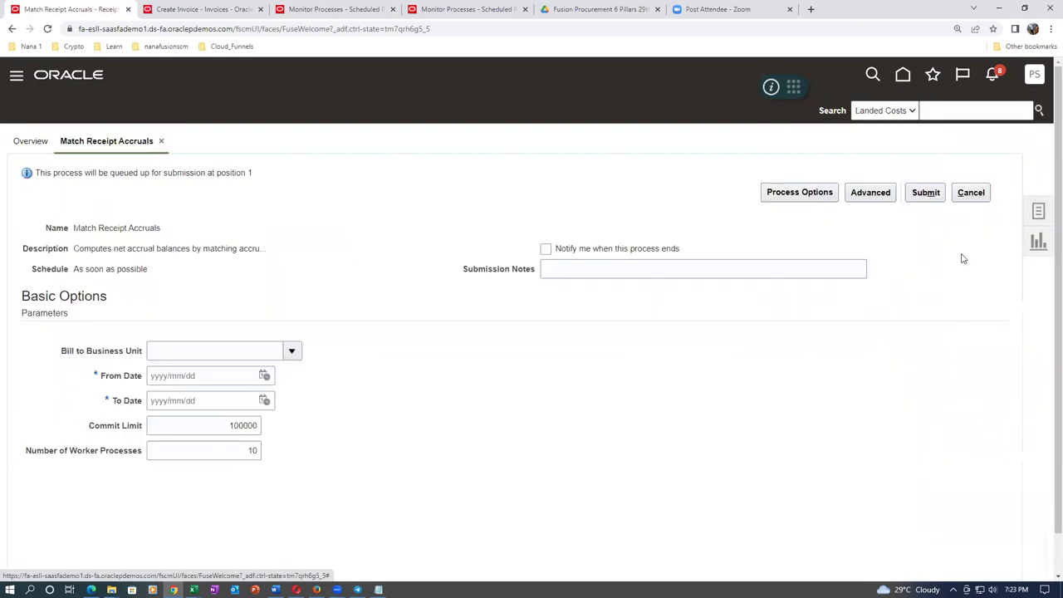
left_click(214, 352)
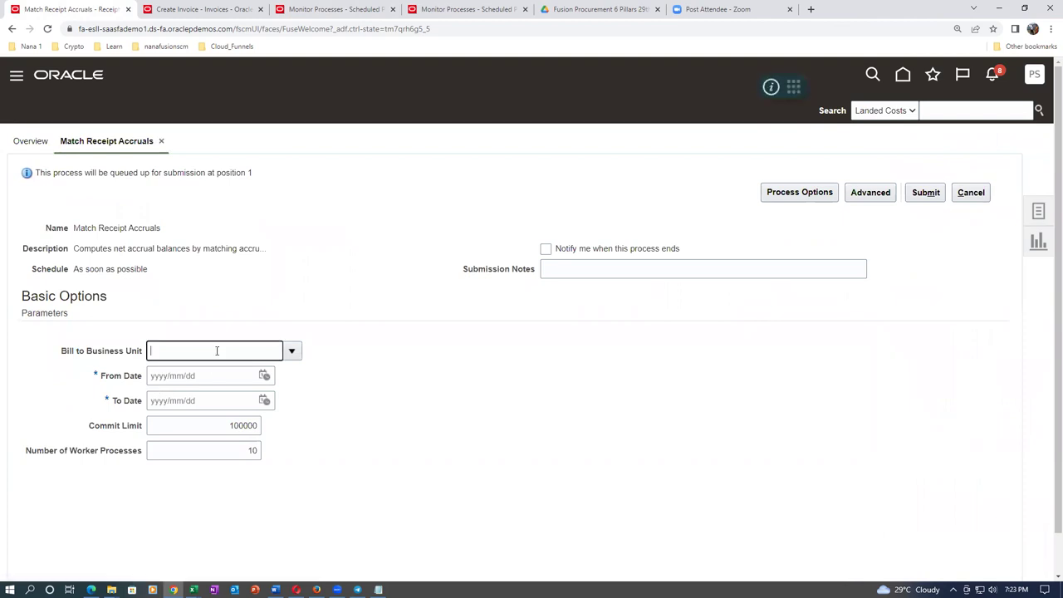
type("t01")
key("Tab")
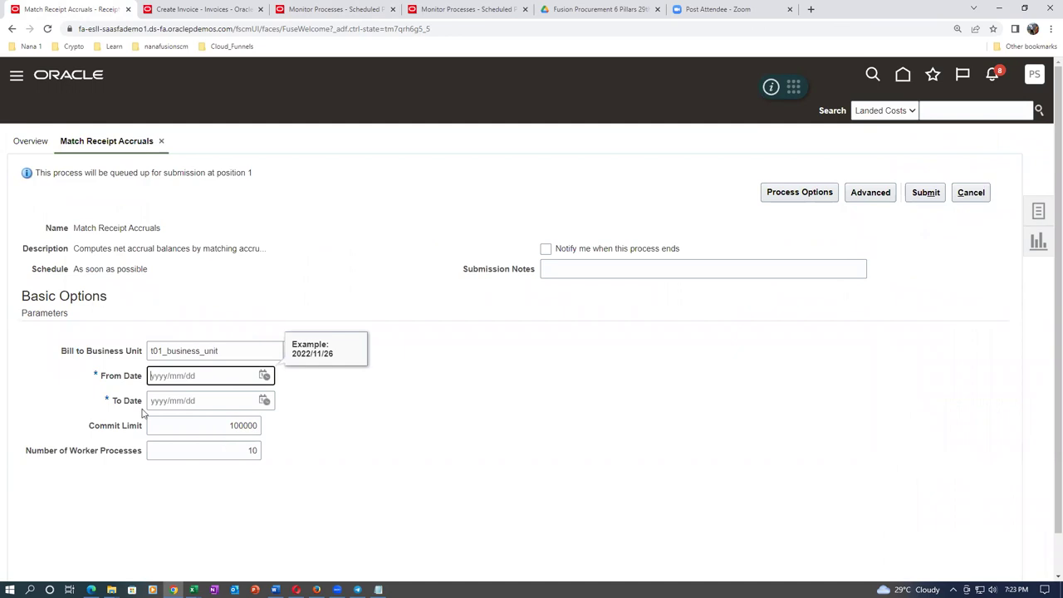
Set the accrual matching period from 2022/11/01 to 2022/11/30 and submit the Match Receipt Accruals process.
left_click(264, 376)
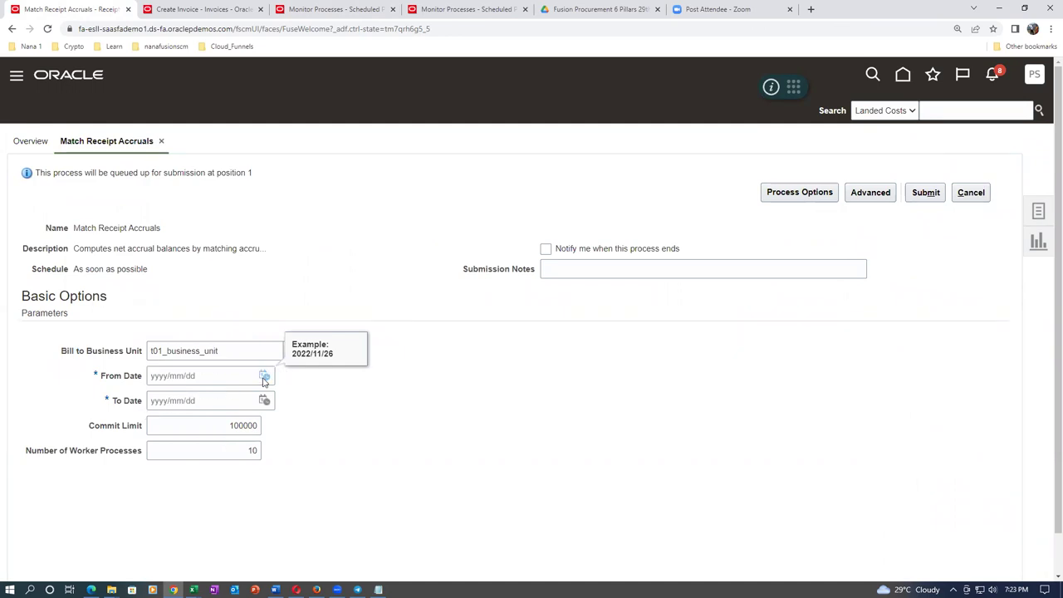
left_click(329, 440)
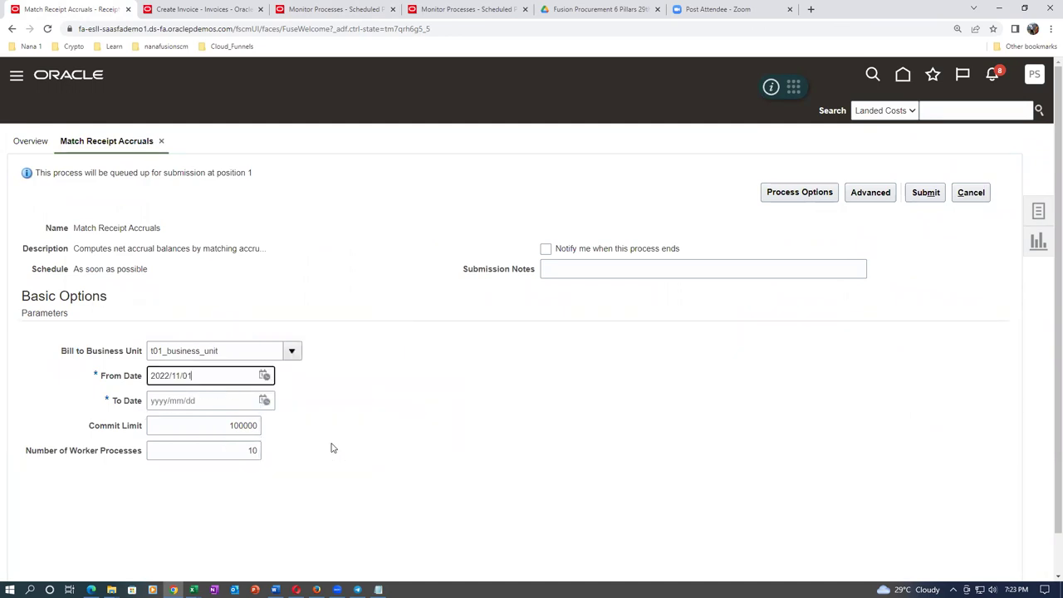
left_click(217, 401)
left_click(264, 400)
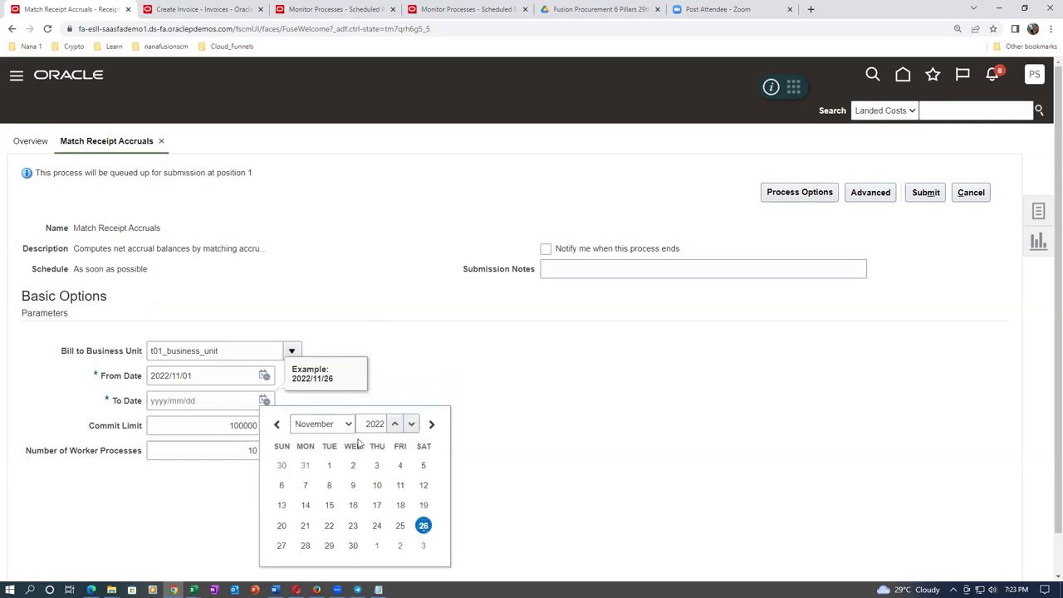
left_click(352, 546)
left_click(426, 507)
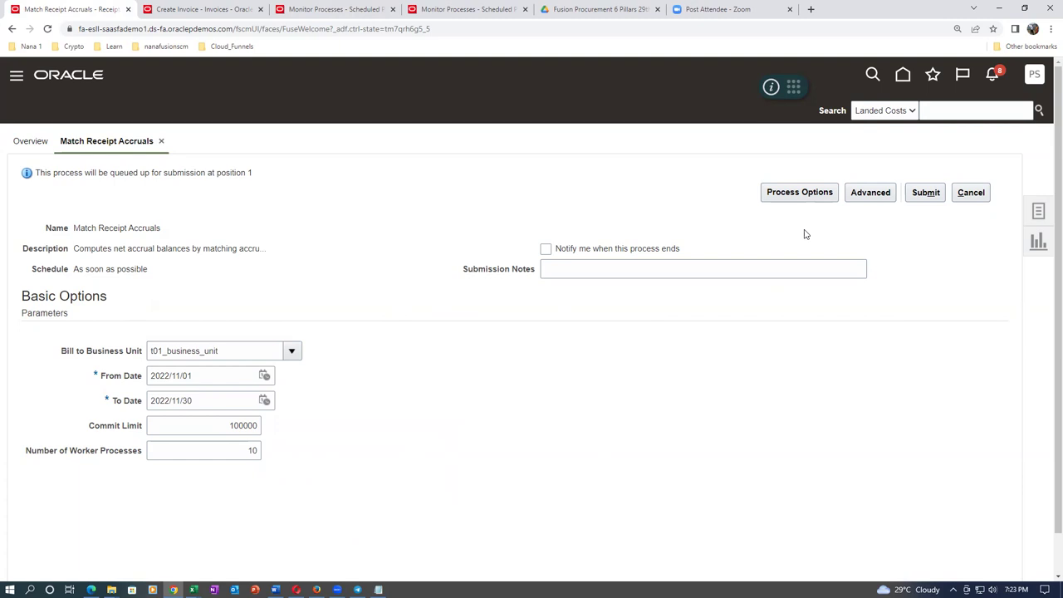
left_click(926, 193)
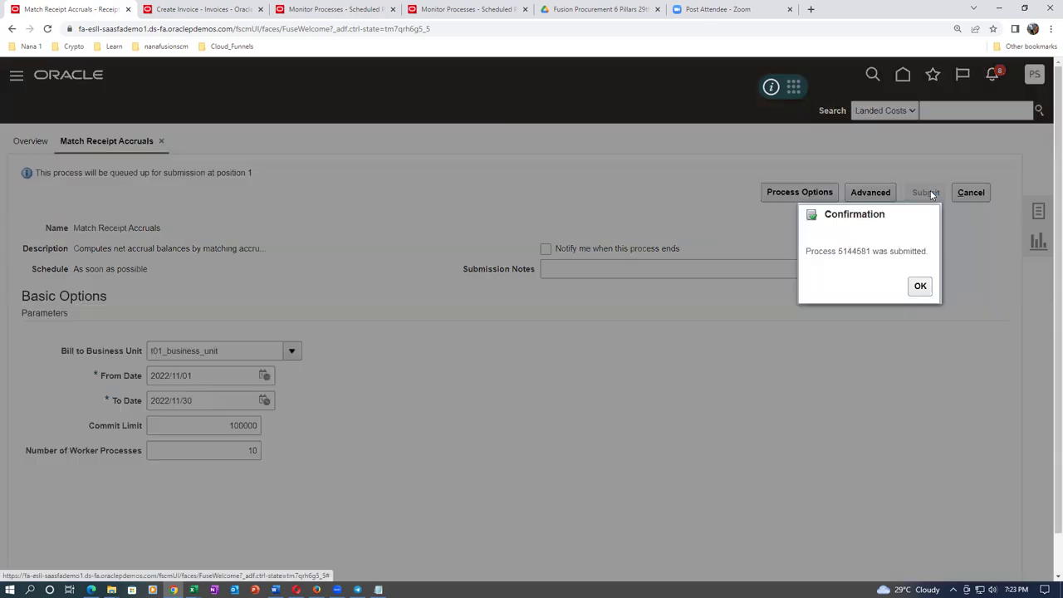
left_click(920, 287)
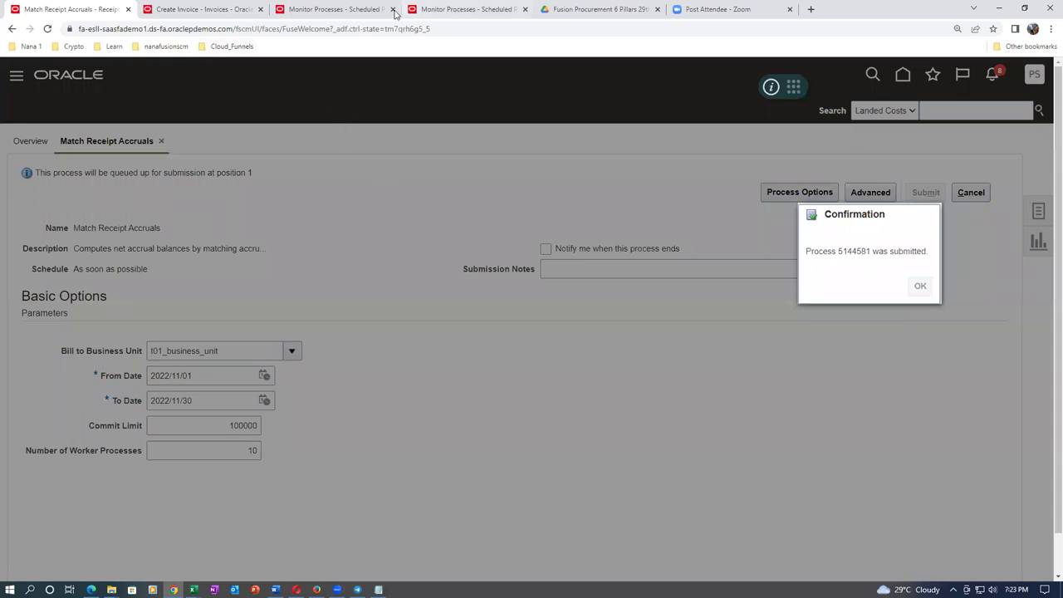
Refresh the scheduled process list repeatedly to monitor the Match Receipt Accruals process and its subprocess.
left_click(349, 15)
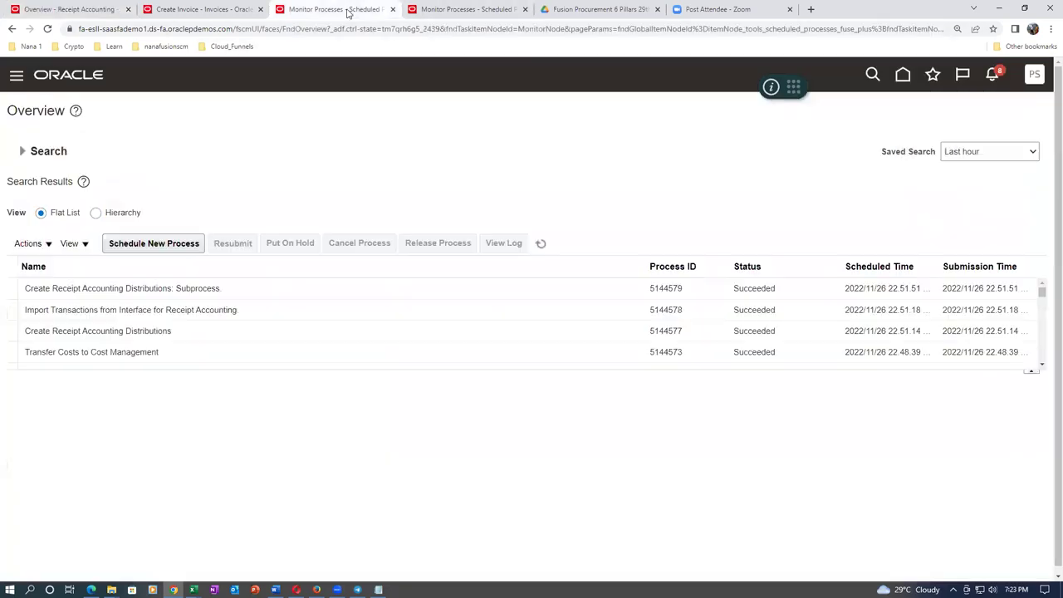
left_click(540, 244)
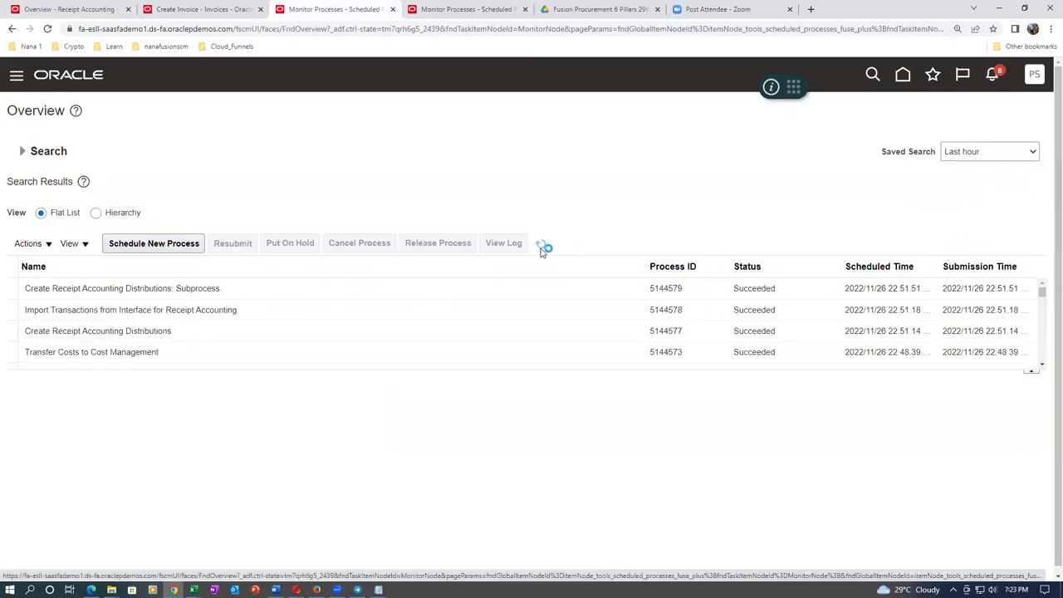
left_click(541, 246)
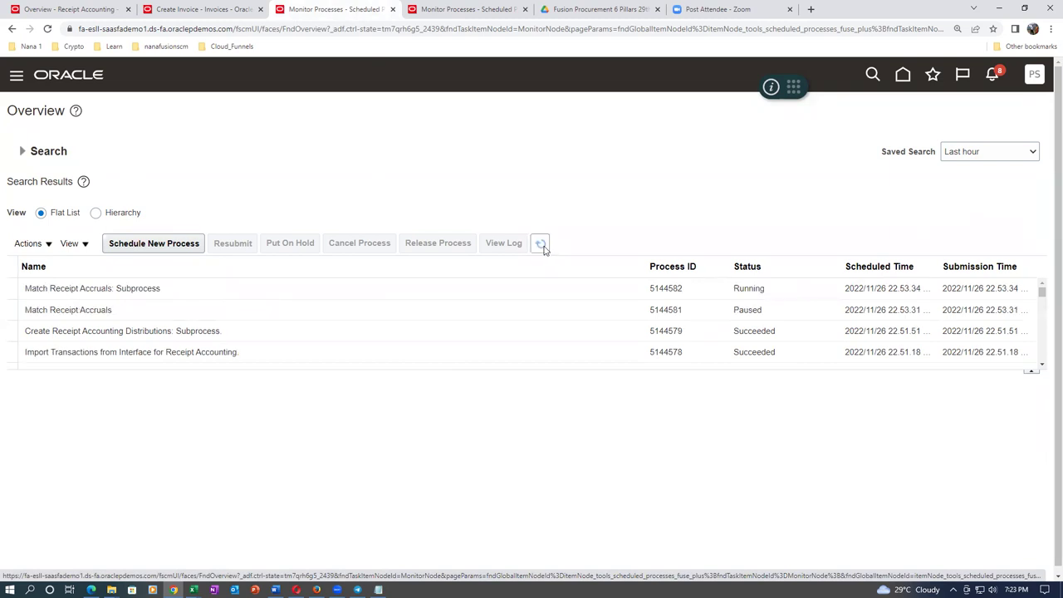
left_click(544, 248)
left_click(544, 247)
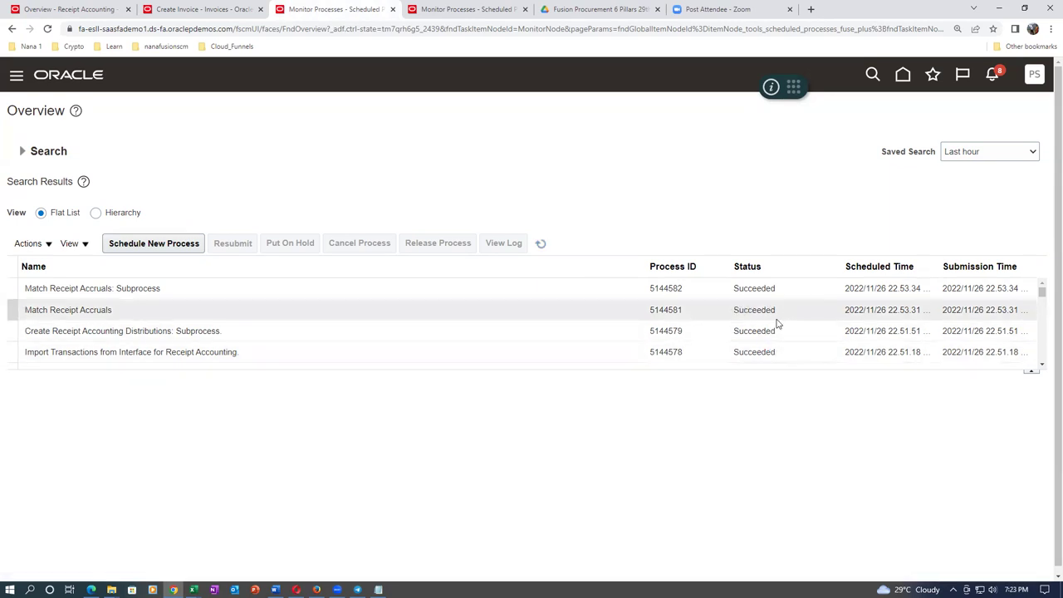
left_click(541, 244)
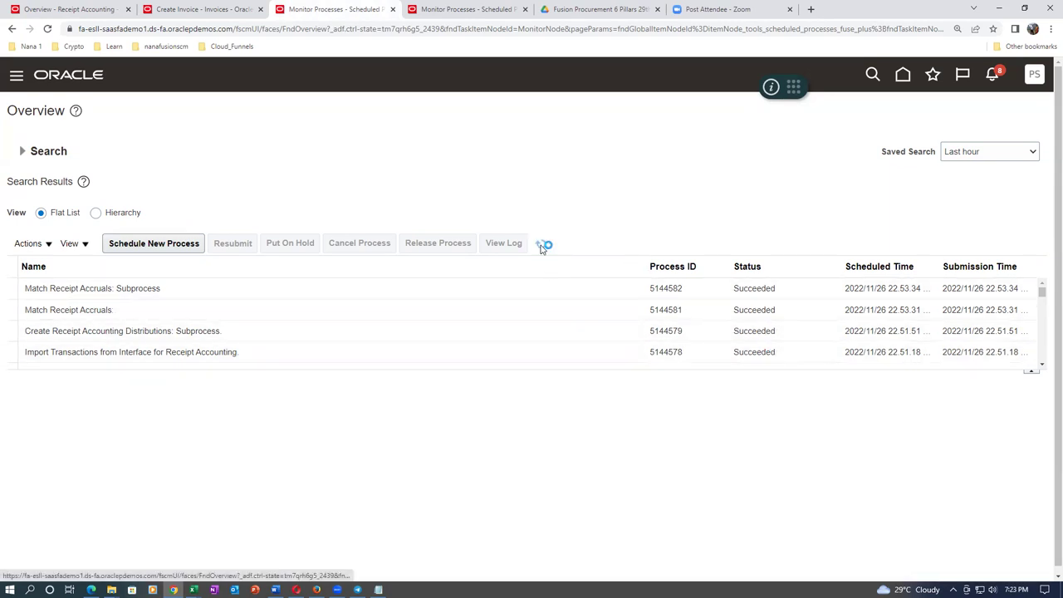
Refresh the Receipt Accounting overview and examine the accounts payable, receipt accounting and difference bars under Unmatched Accrual Balances.
left_click(63, 9)
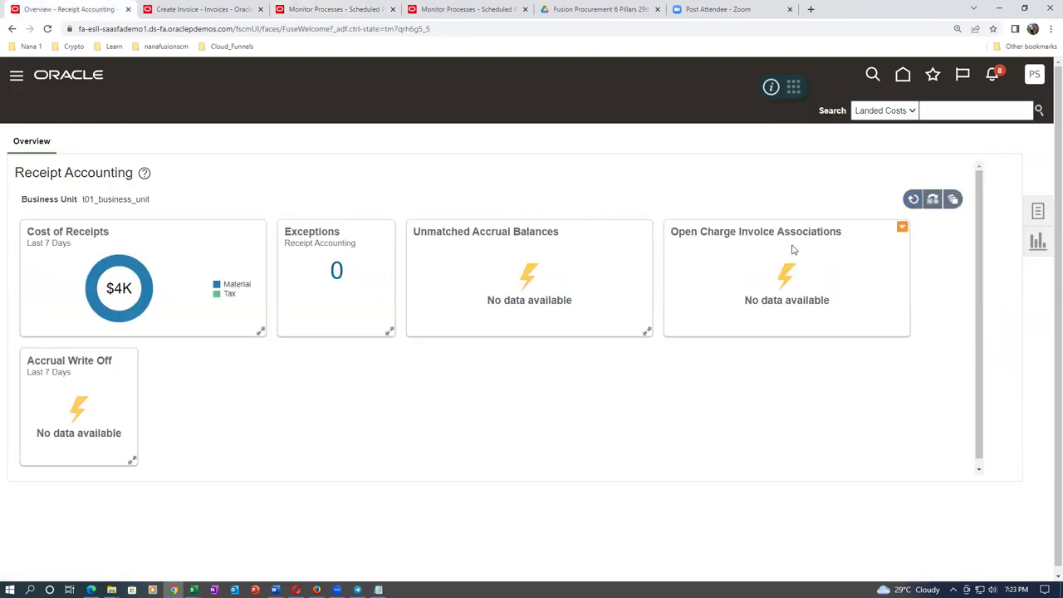
left_click(912, 200)
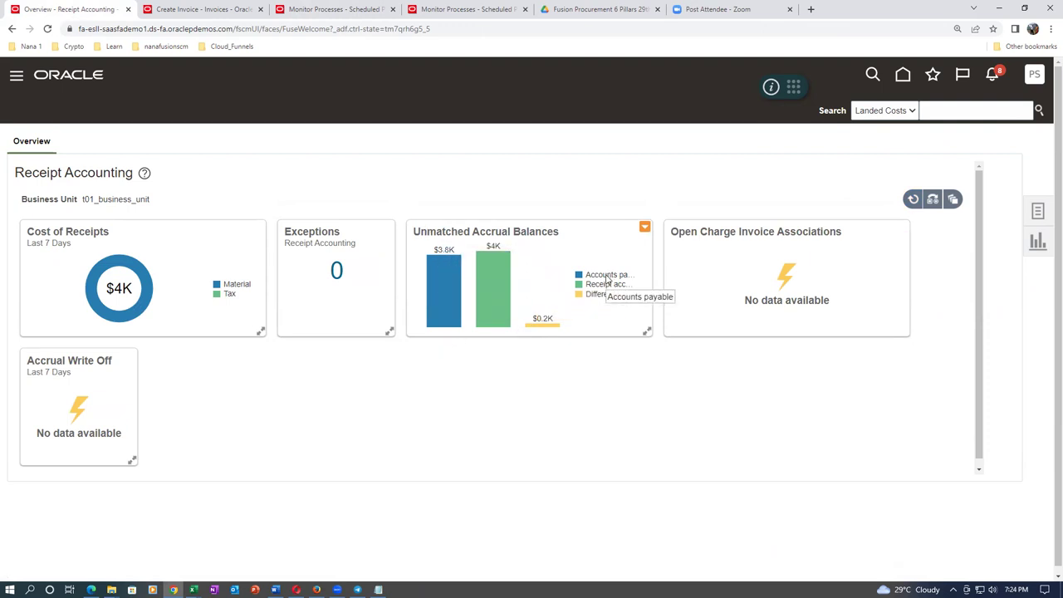
mouse_move(442, 299)
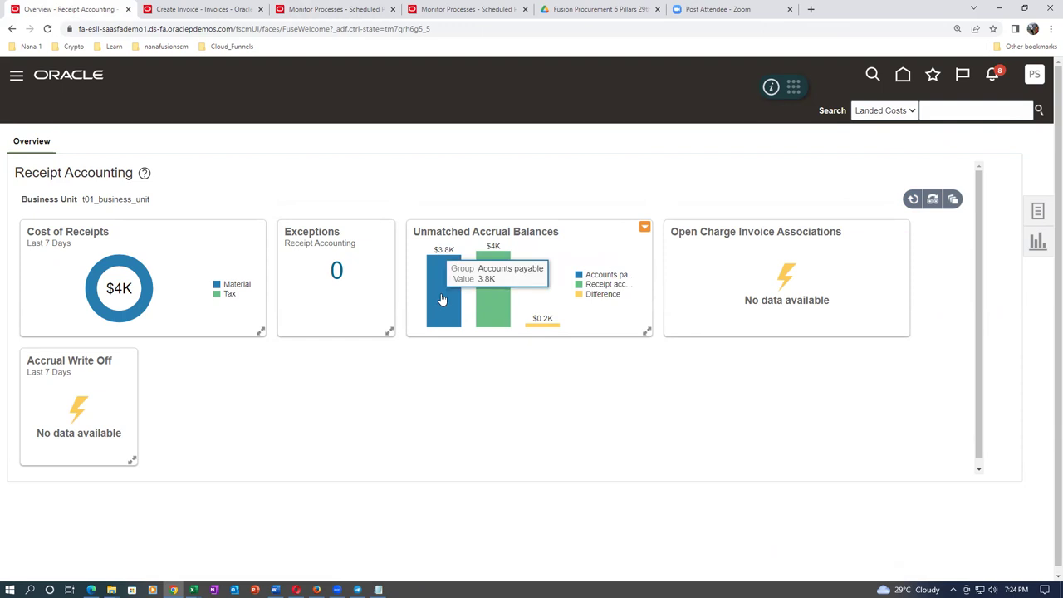
mouse_move(499, 296)
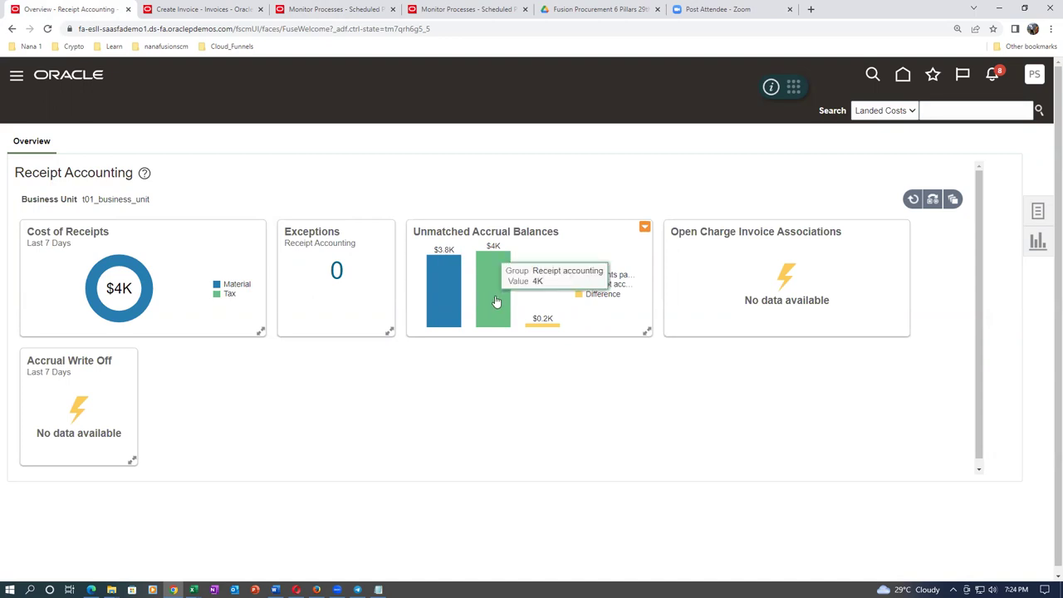
mouse_move(556, 328)
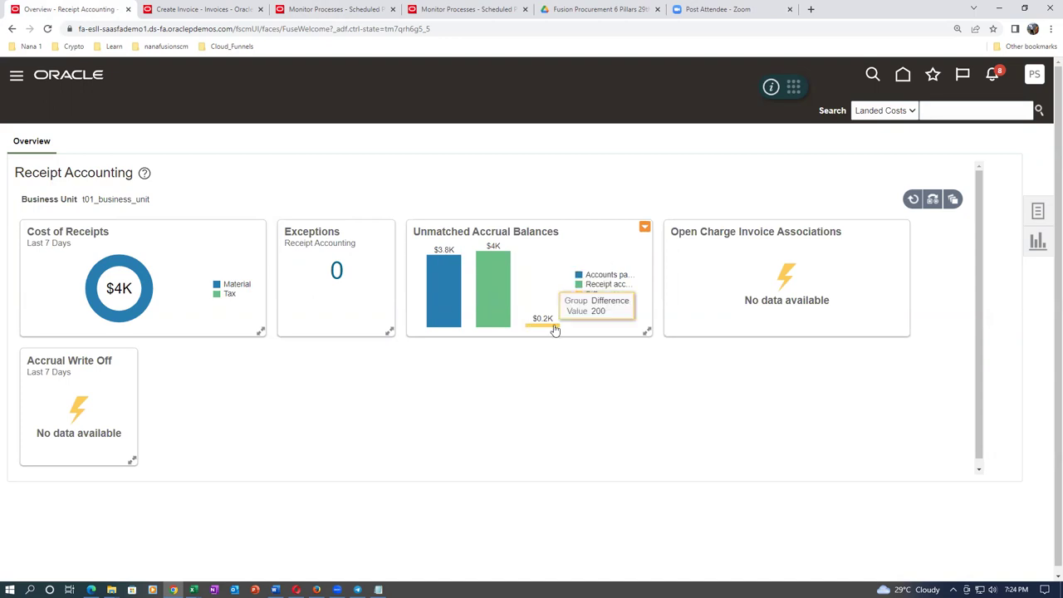
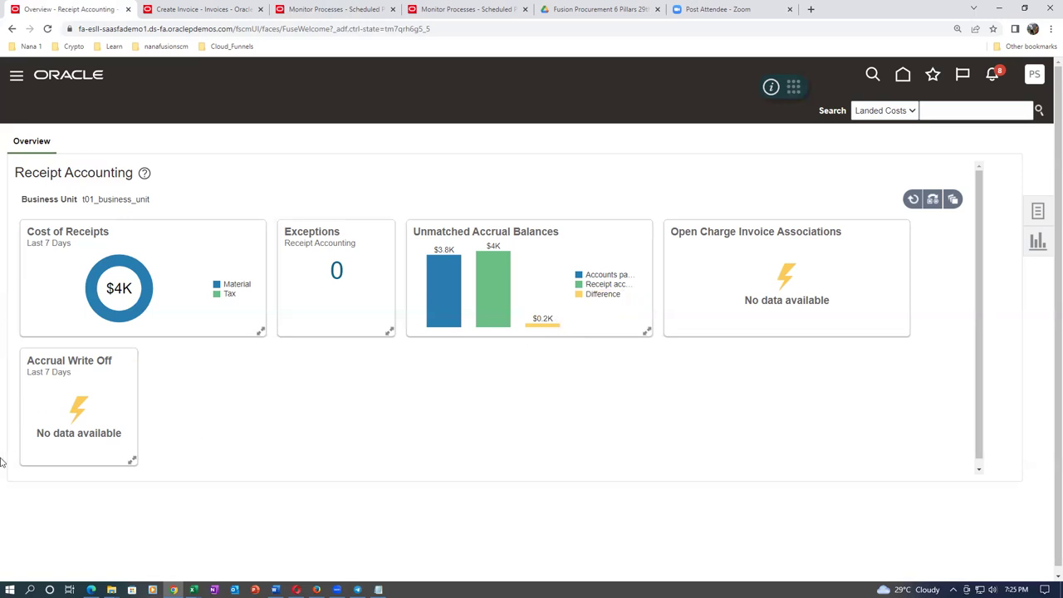
Open the audit details behind the accounts payable accrual bar, examine the accrual adjustment and quantity difference, and return to the overview.
mouse_move(431, 308)
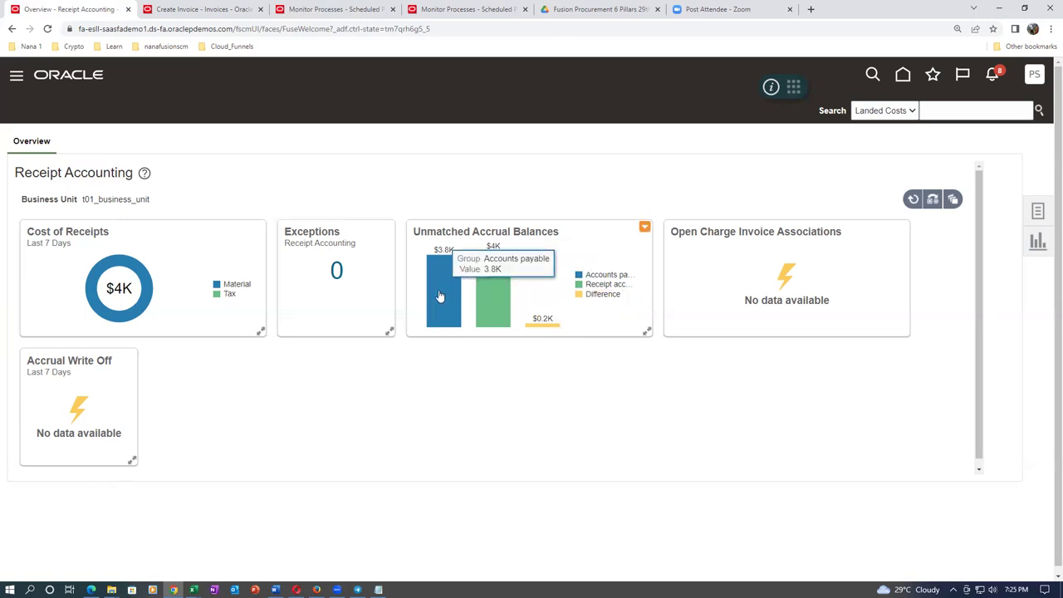
left_click(443, 299)
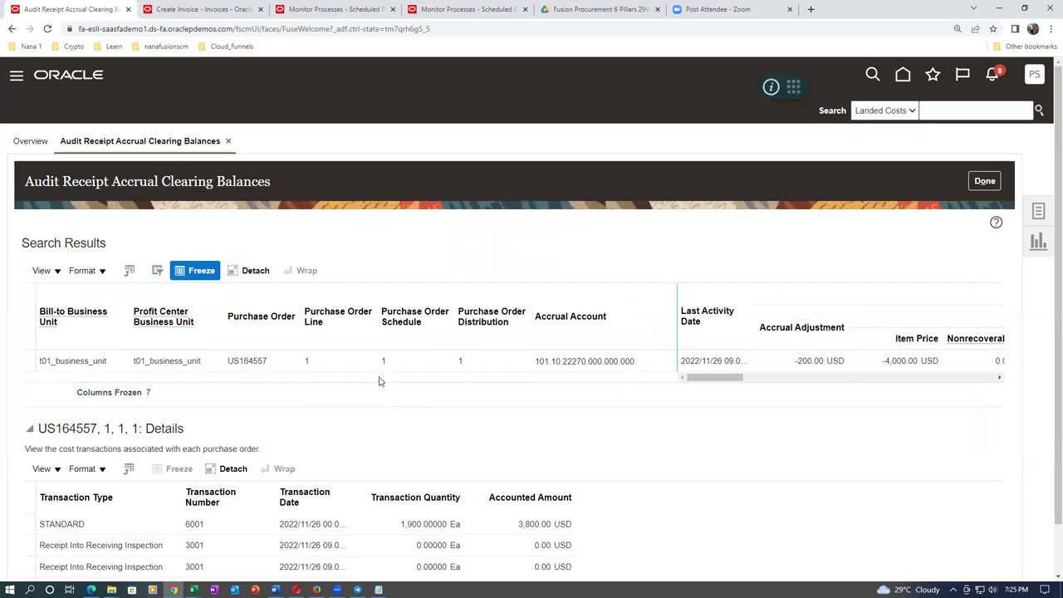
scroll(381, 381, "down", 1)
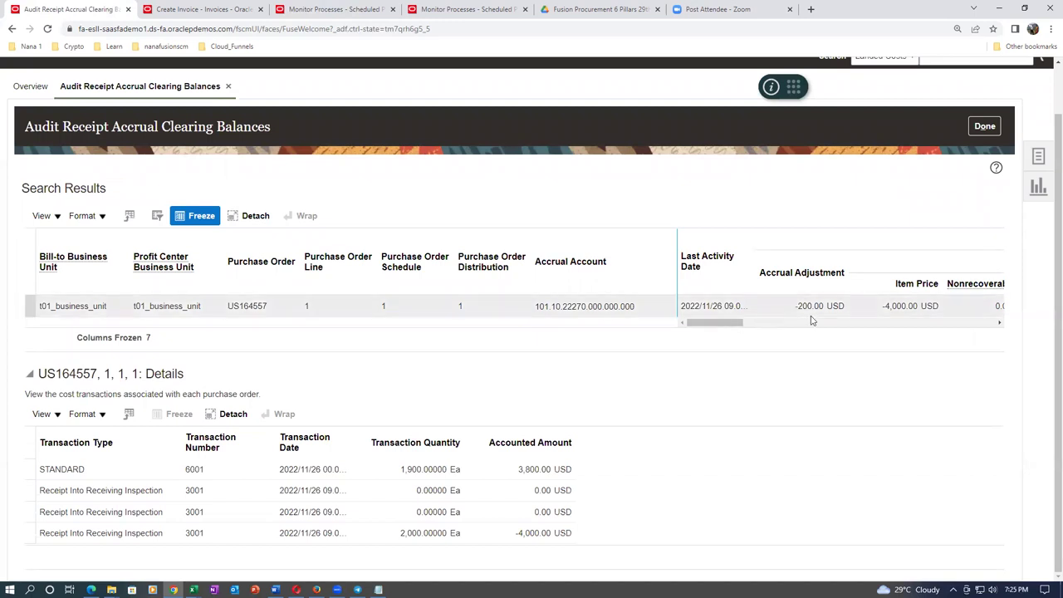
left_click_drag(721, 326, 888, 346)
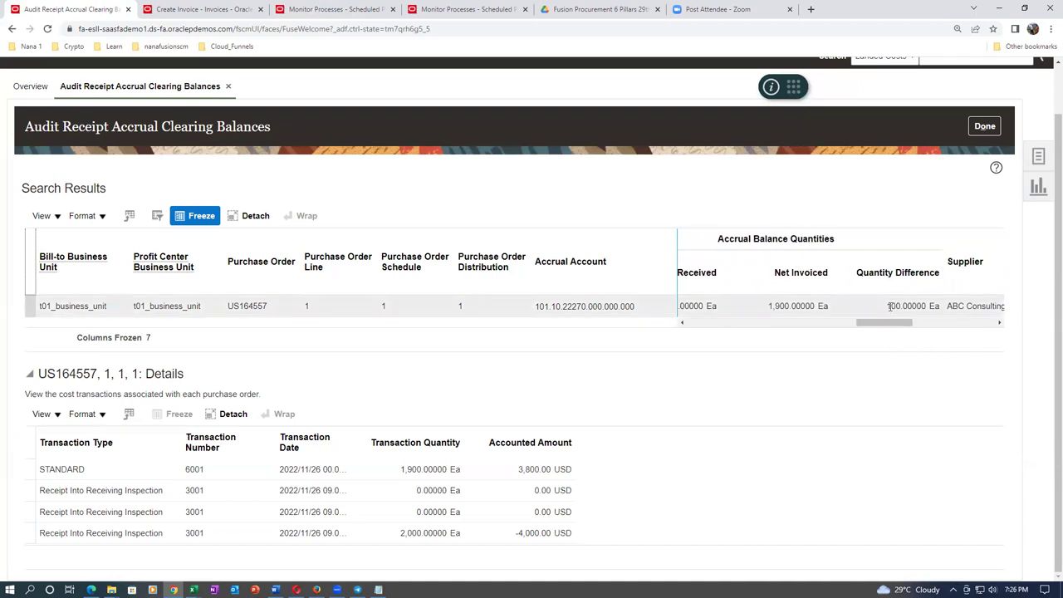
left_click(888, 306)
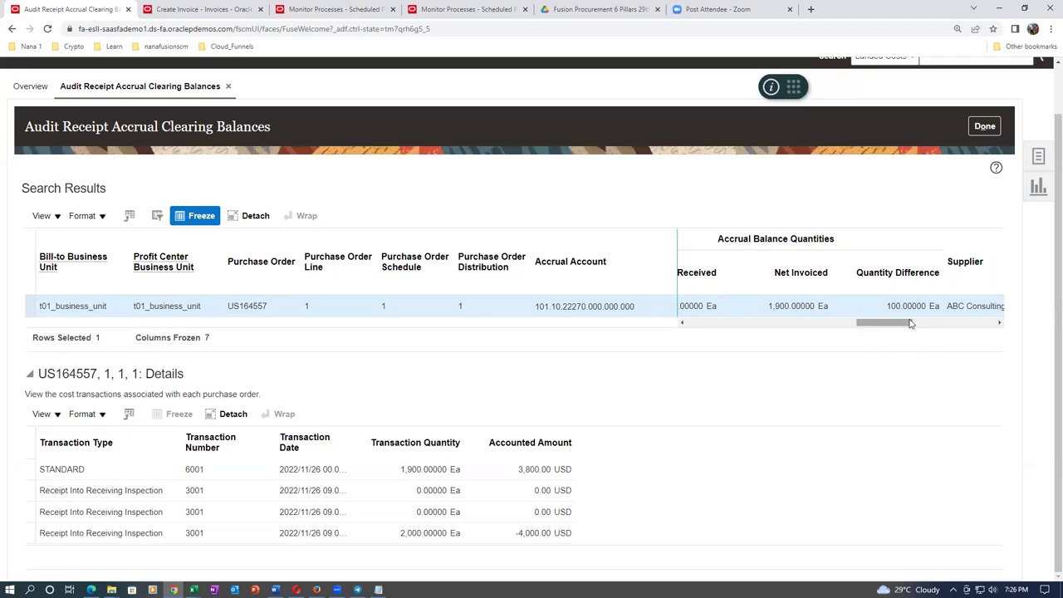
left_click_drag(906, 324, 714, 361)
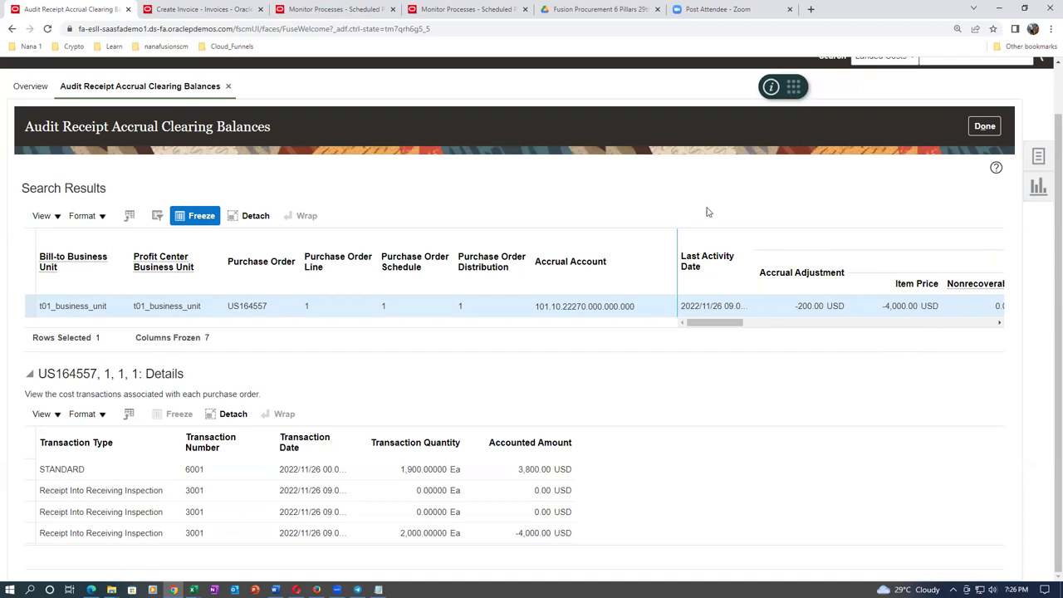
left_click(984, 127)
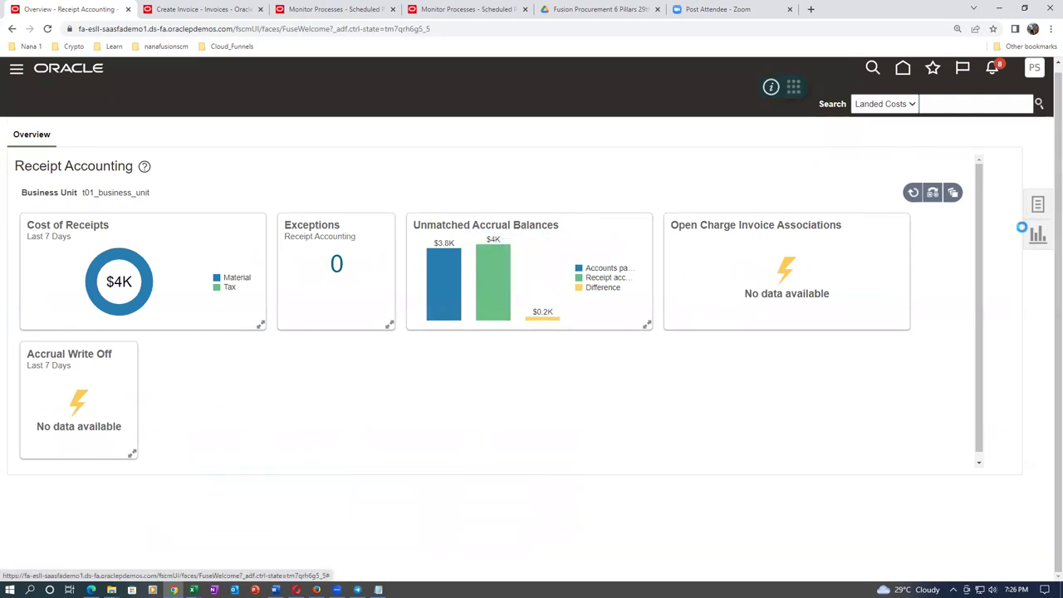
Search Audit Receipt Accrual Clearing Balances for bill-to business units starting with t01.
left_click(977, 290)
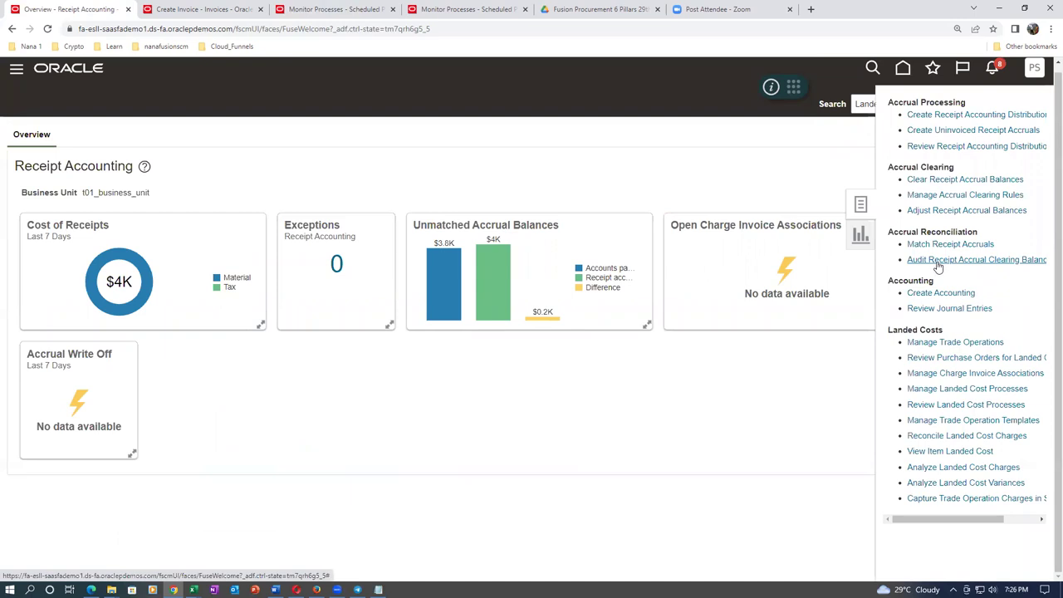
left_click(938, 260)
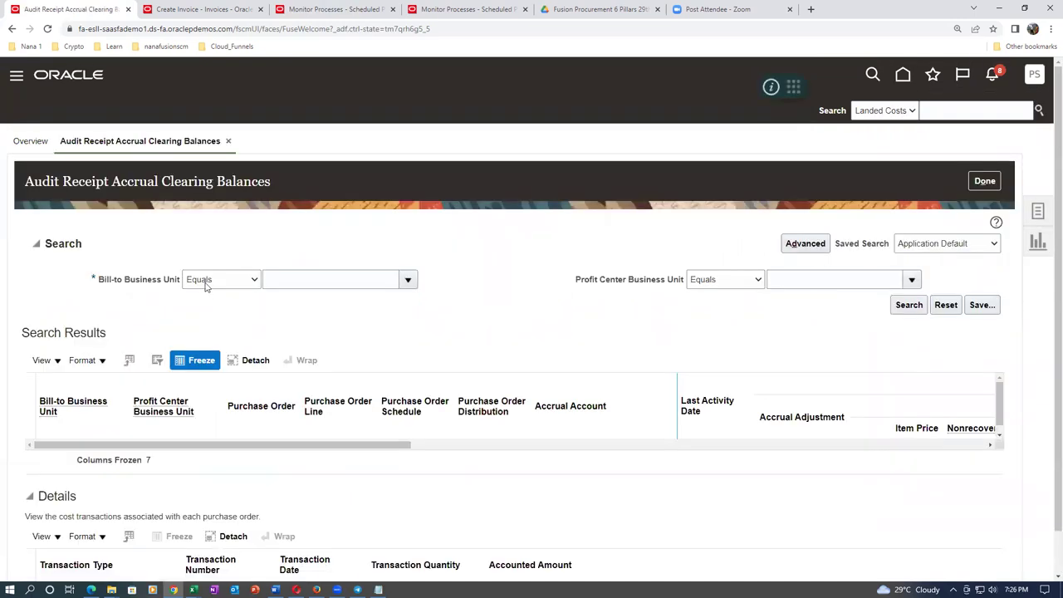
left_click(217, 280)
left_click(215, 289)
left_click(314, 281)
type("t01")
key("Tab")
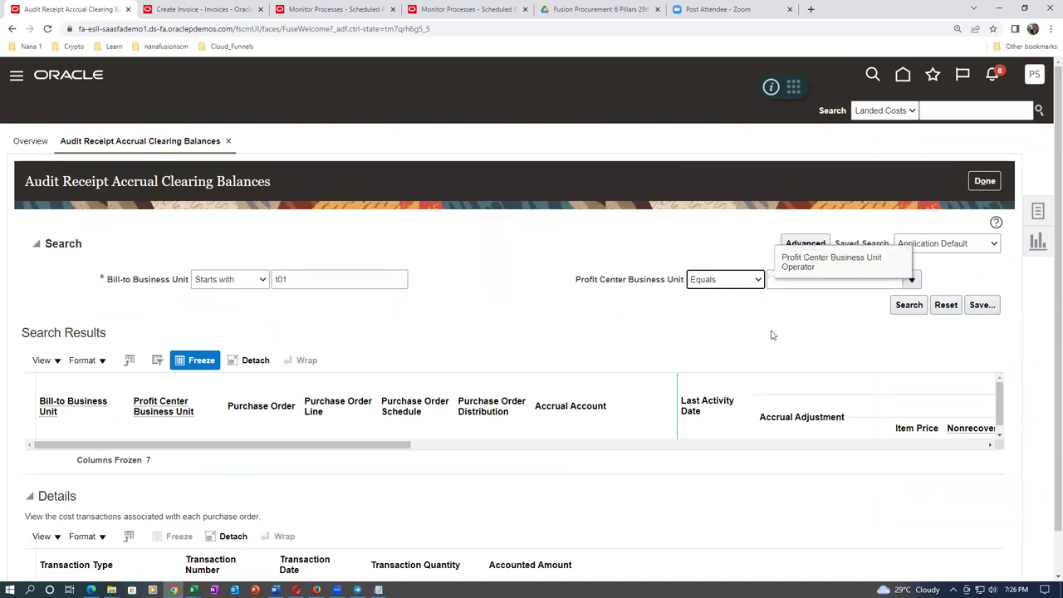
left_click(907, 306)
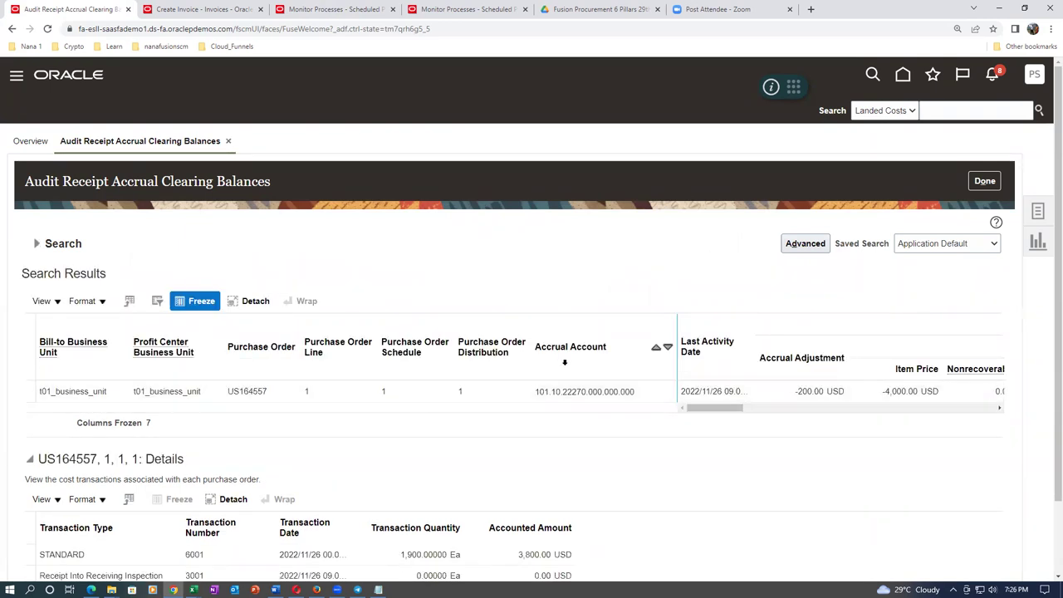
Review the found purchase order's accrual line and its cost transactions, and close the audit page.
left_click(514, 395)
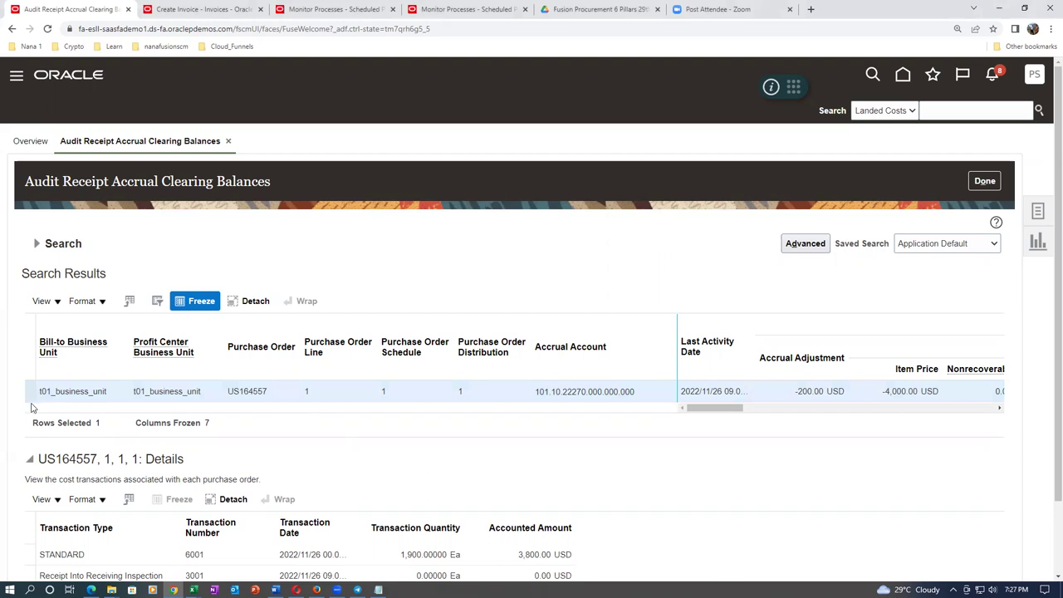
scroll(151, 416, "down", 1)
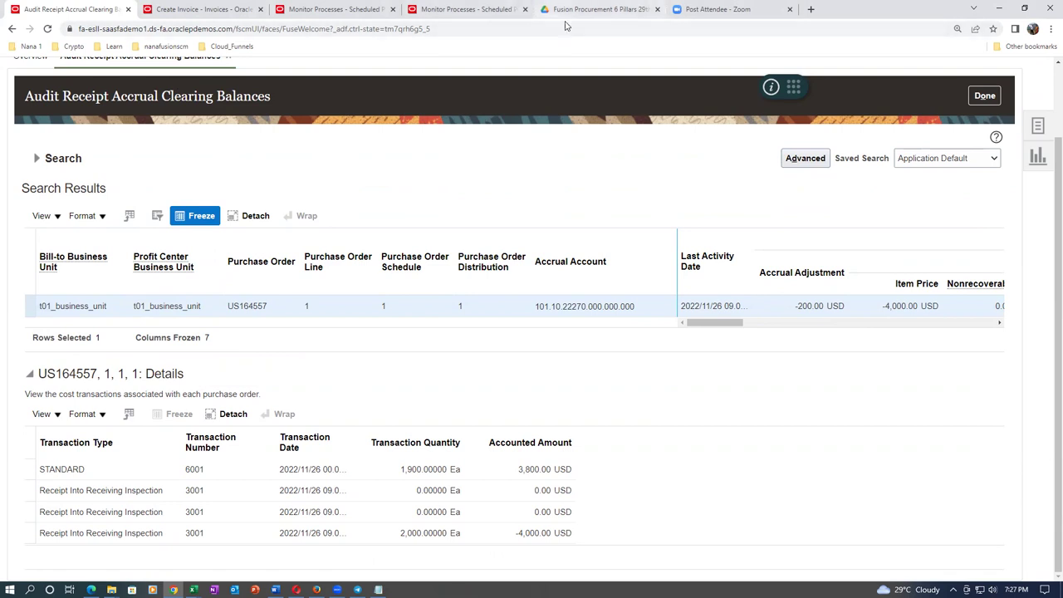
left_click(984, 96)
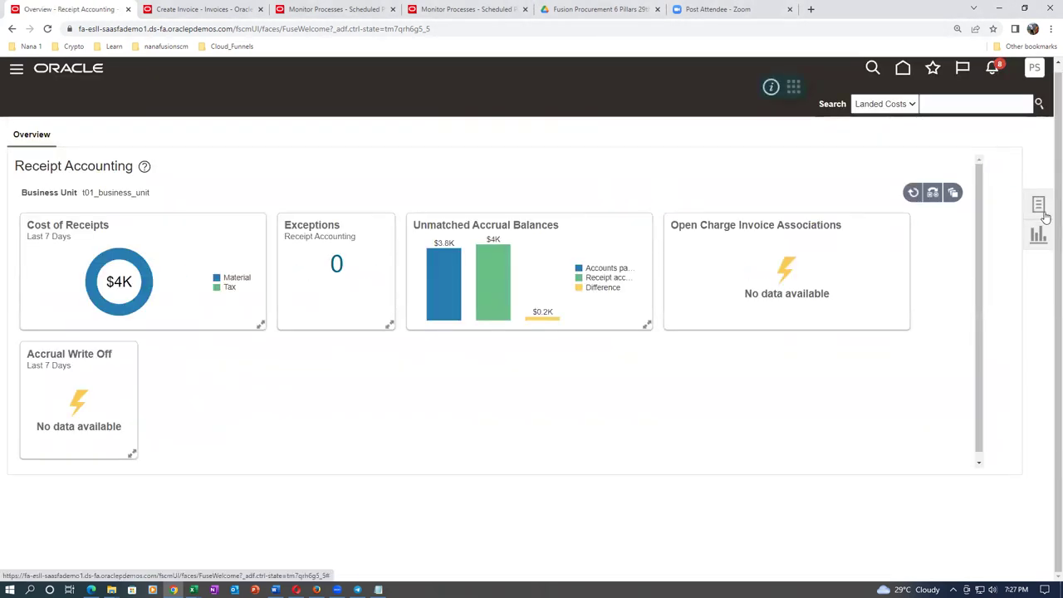
Reopen Audit Receipt Accrual Clearing Balances and find the accrual lines whose bill-to business unit starts with t01.
left_click(1038, 206)
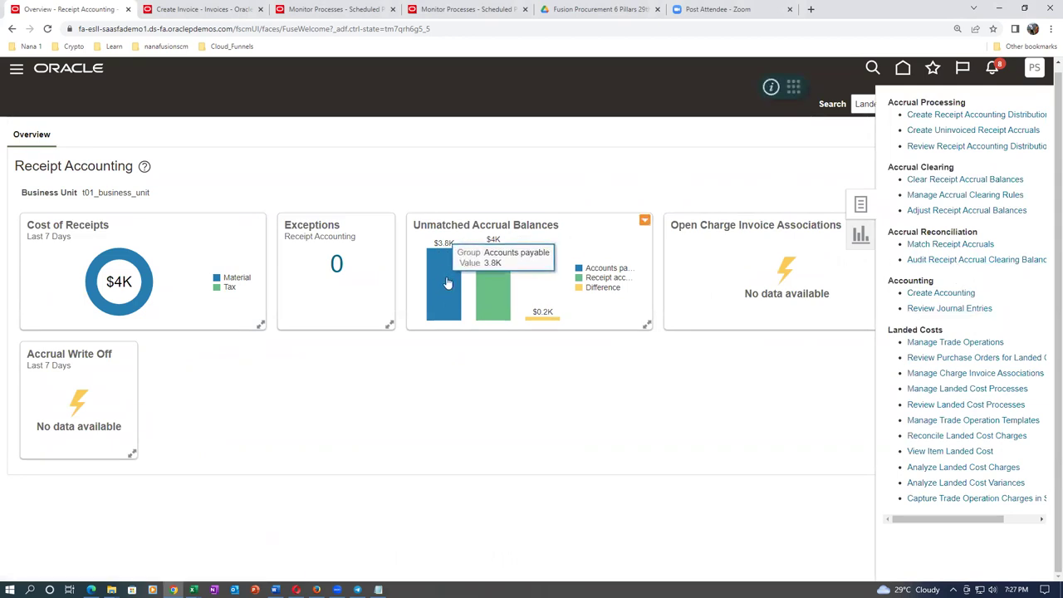
left_click(971, 261)
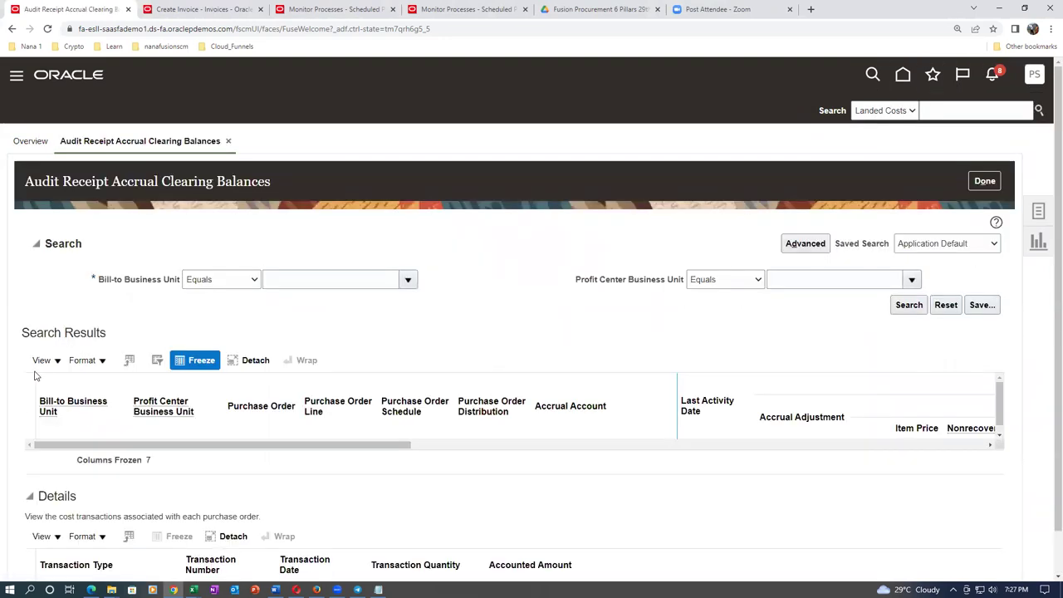
scroll(37, 377, "down", 2)
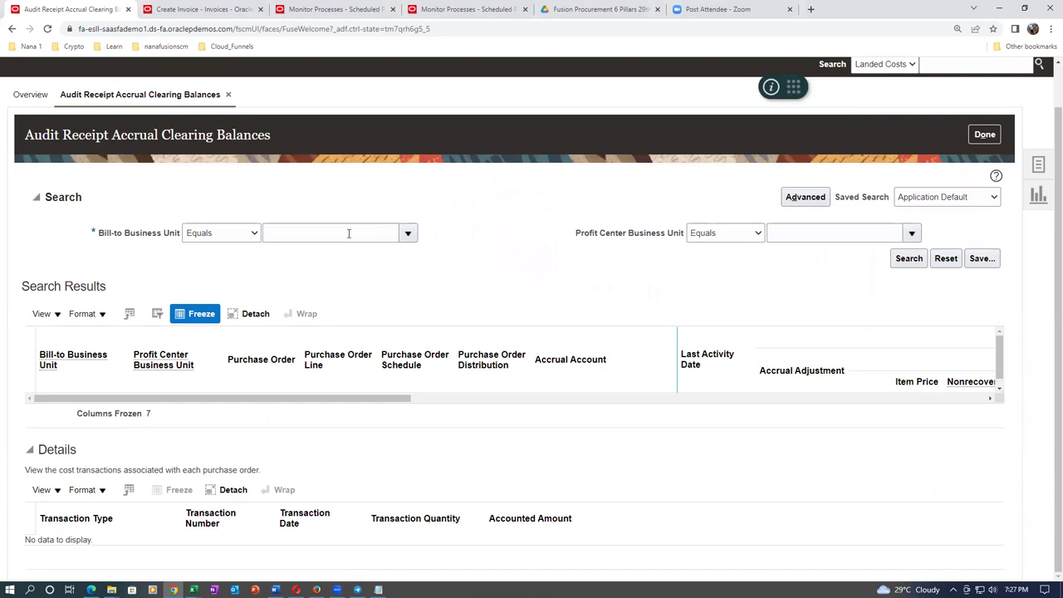
left_click(208, 236)
left_click(204, 246)
left_click(289, 236)
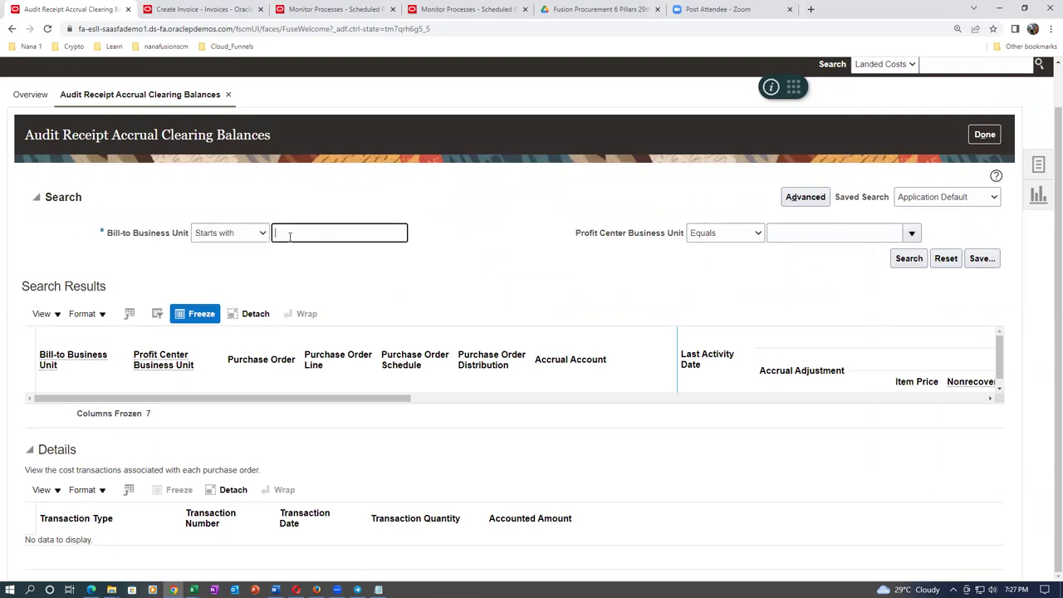
type("t01")
key("Tab")
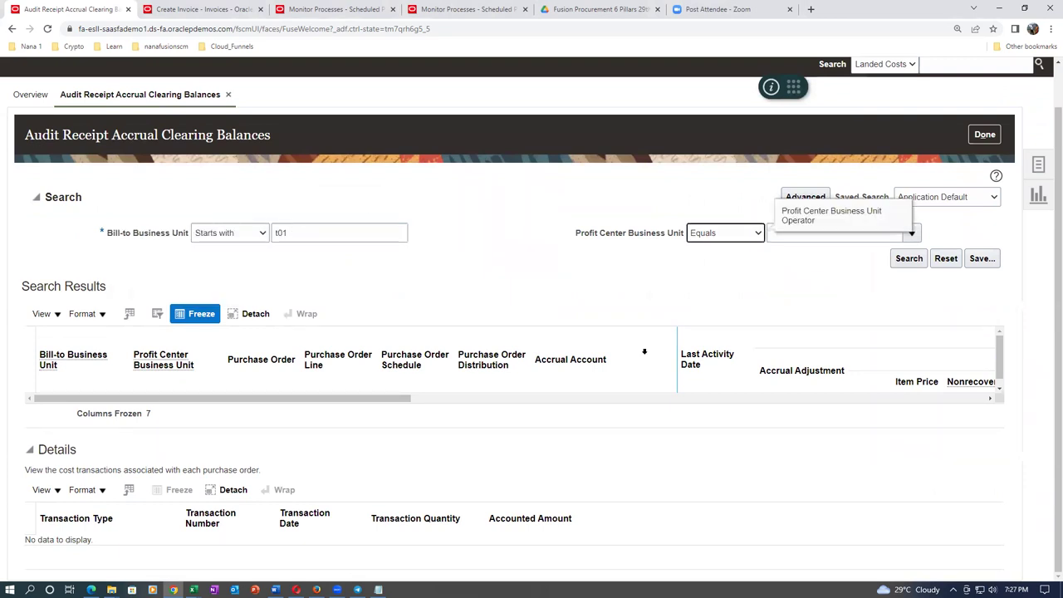
left_click(908, 258)
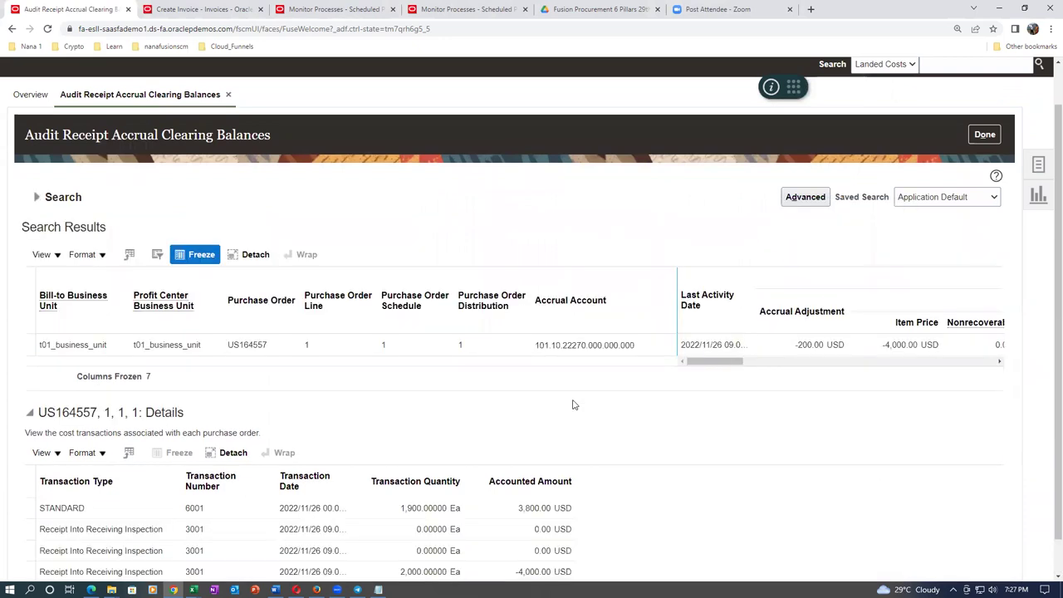
Select the found purchase order line, examine its accrual adjustment and cost transactions, and finish the audit.
left_click(200, 347)
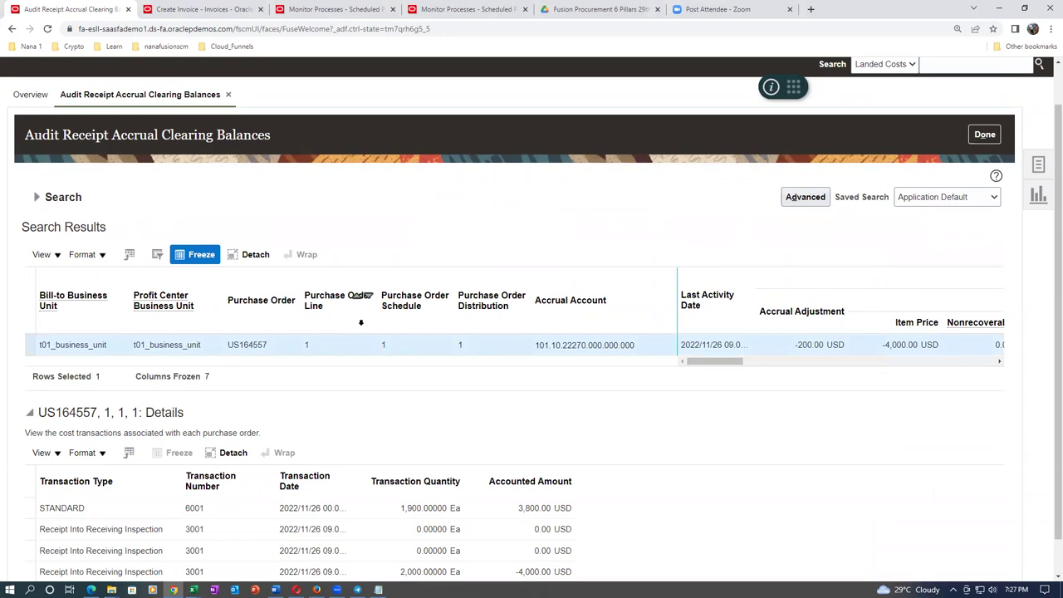
scroll(827, 392, "down", 1)
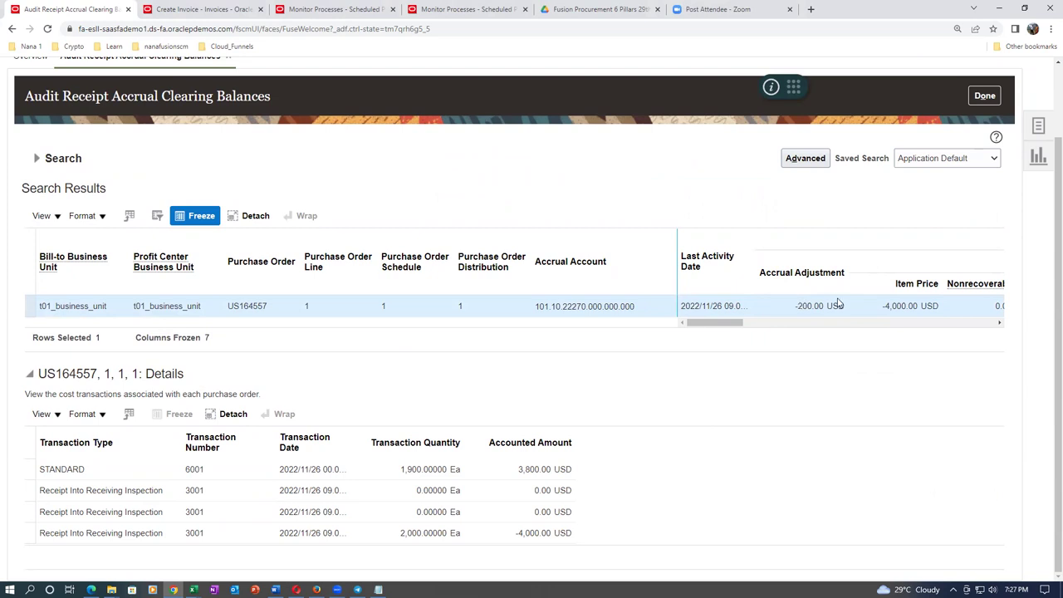
scroll(839, 304, "up", 2)
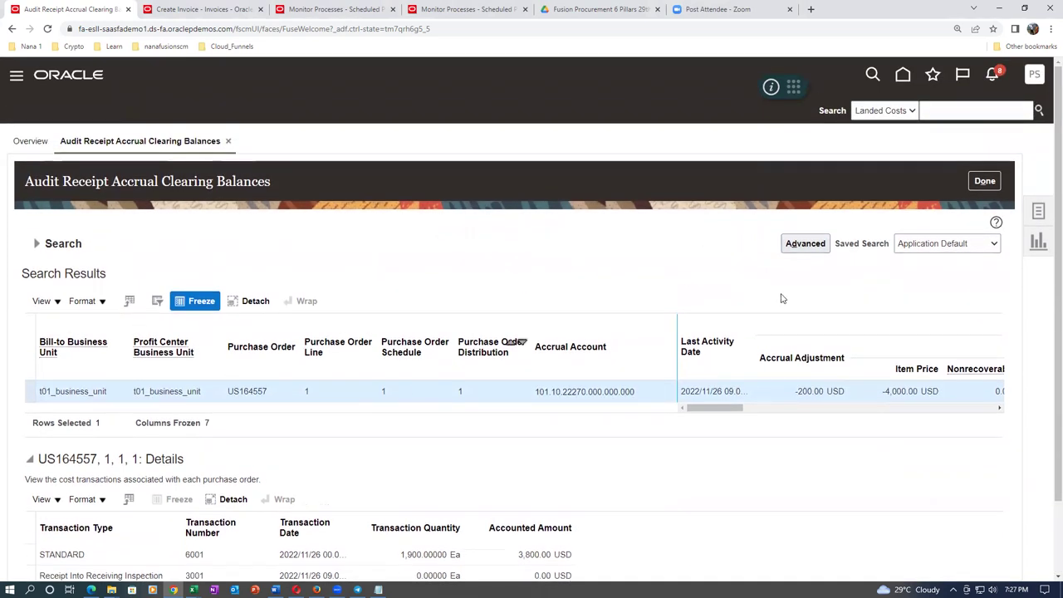
left_click(984, 181)
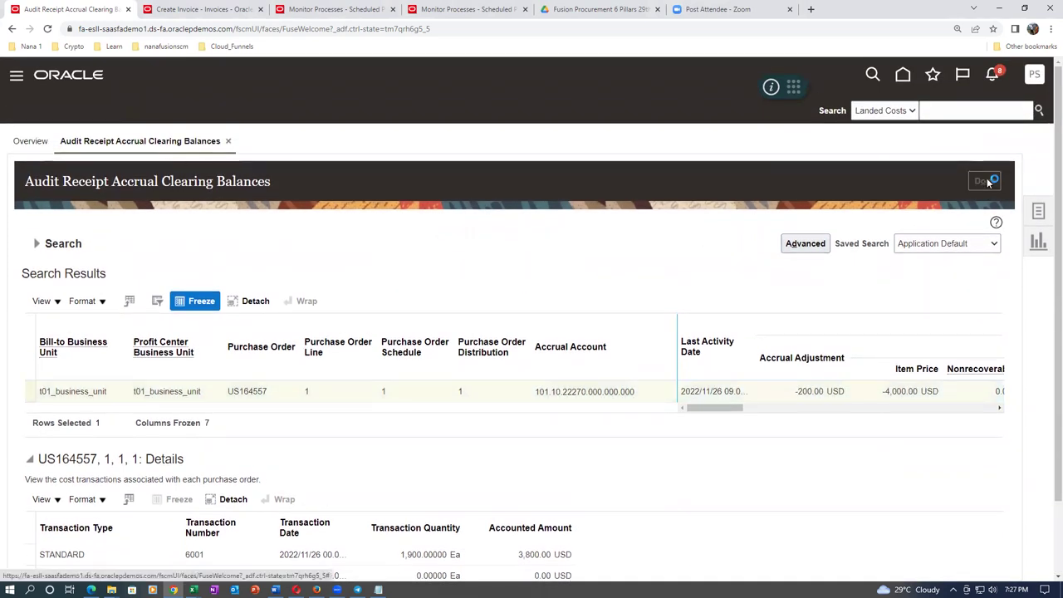
In Adjust Receipt Accrual Balances, search open balances for bill-to business units starting with t01 with accrual aging All, continuing without a supplier.
left_click(1038, 213)
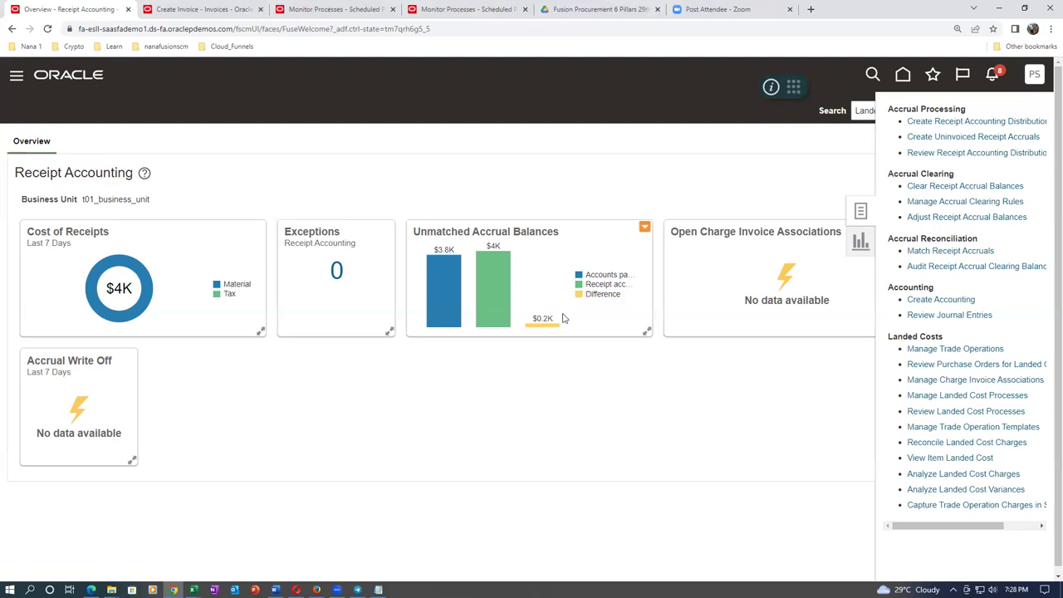
left_click(982, 217)
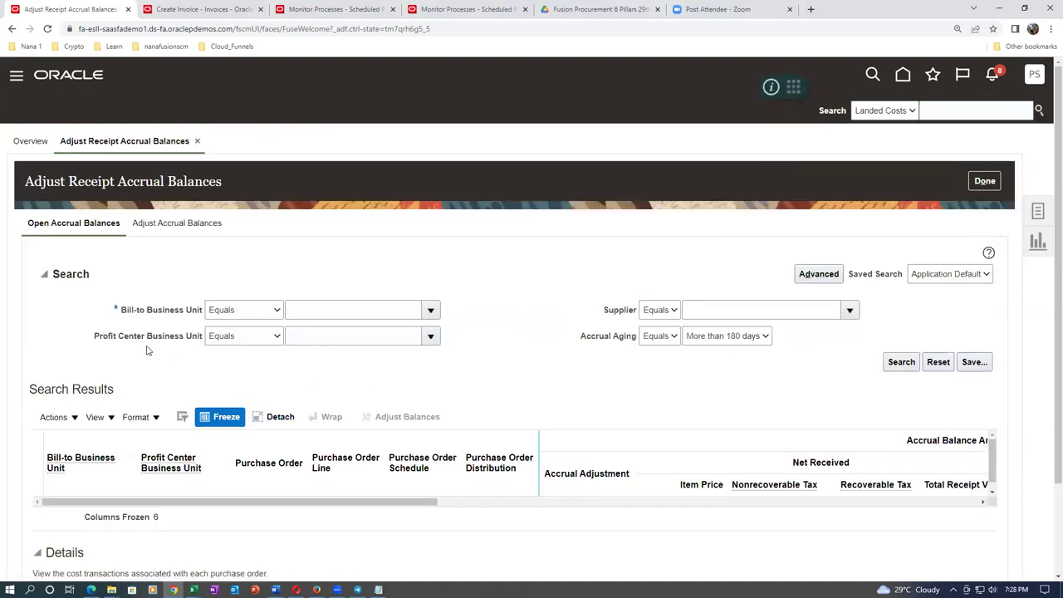
left_click(220, 313)
left_click(234, 325)
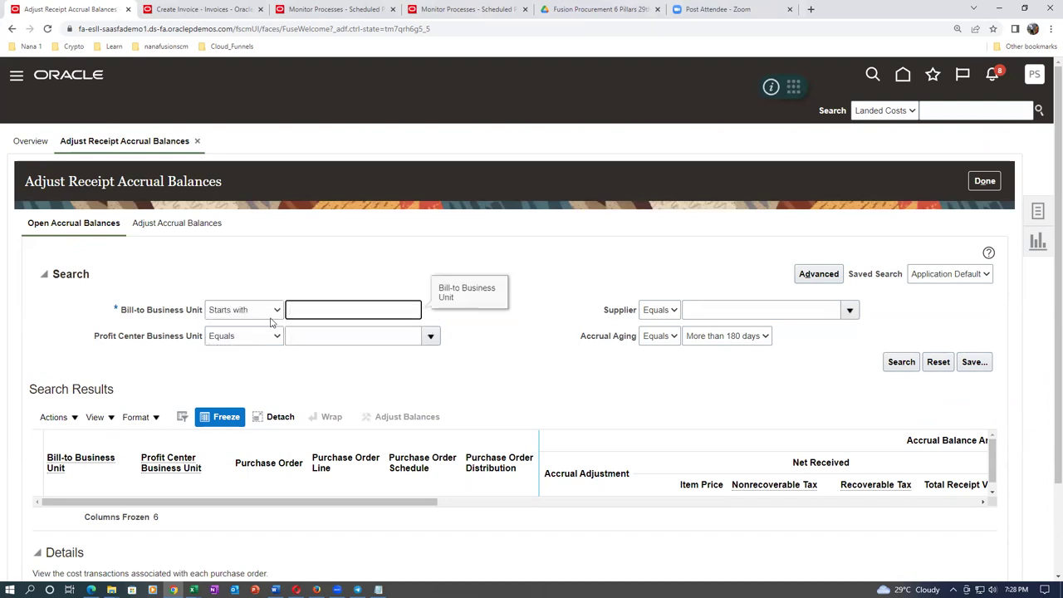
type("US")
key("Tab")
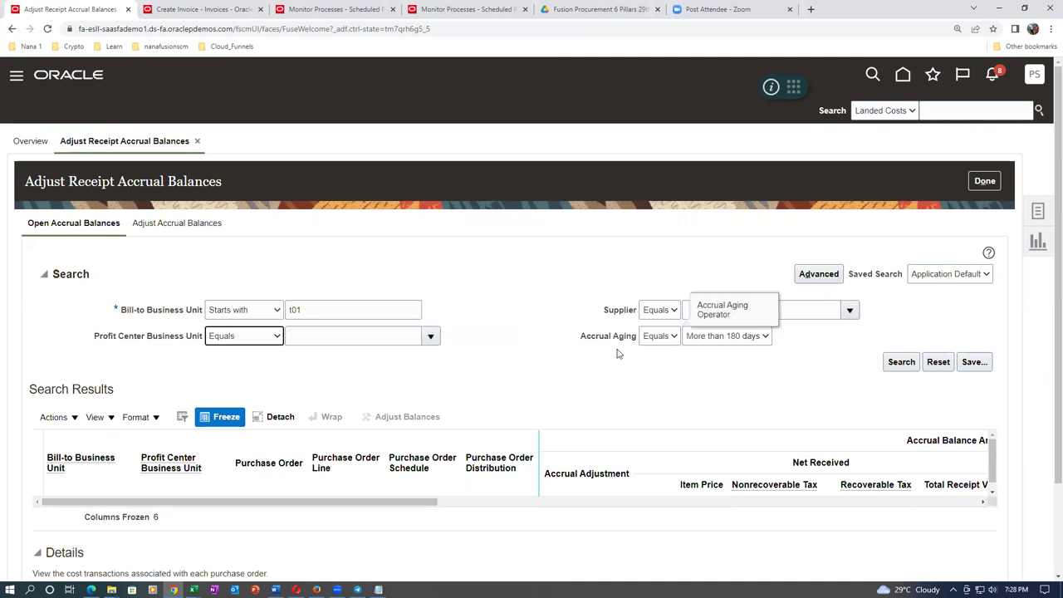
left_click(729, 339)
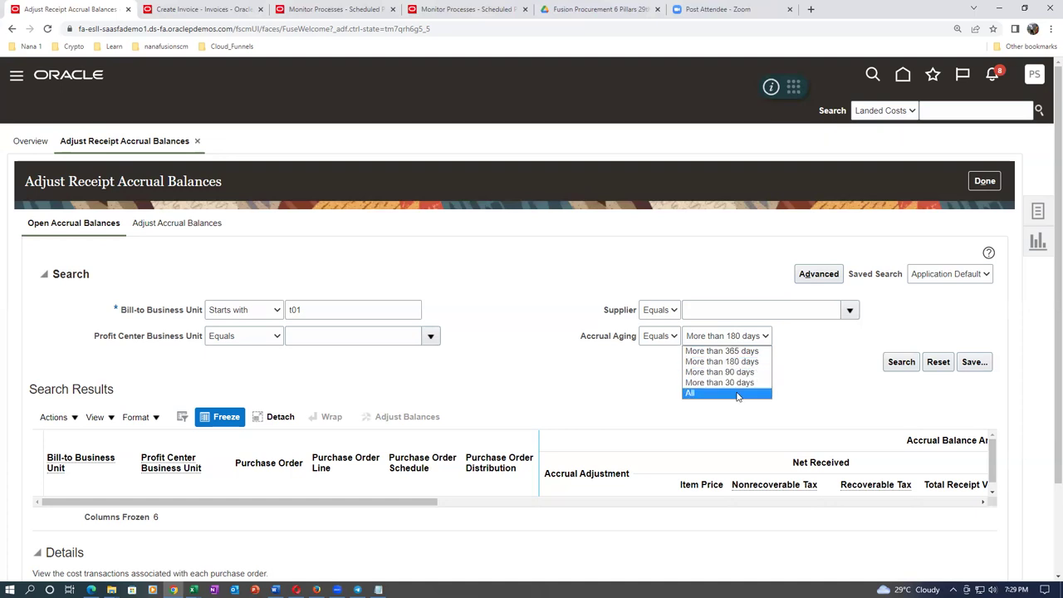
left_click(702, 393)
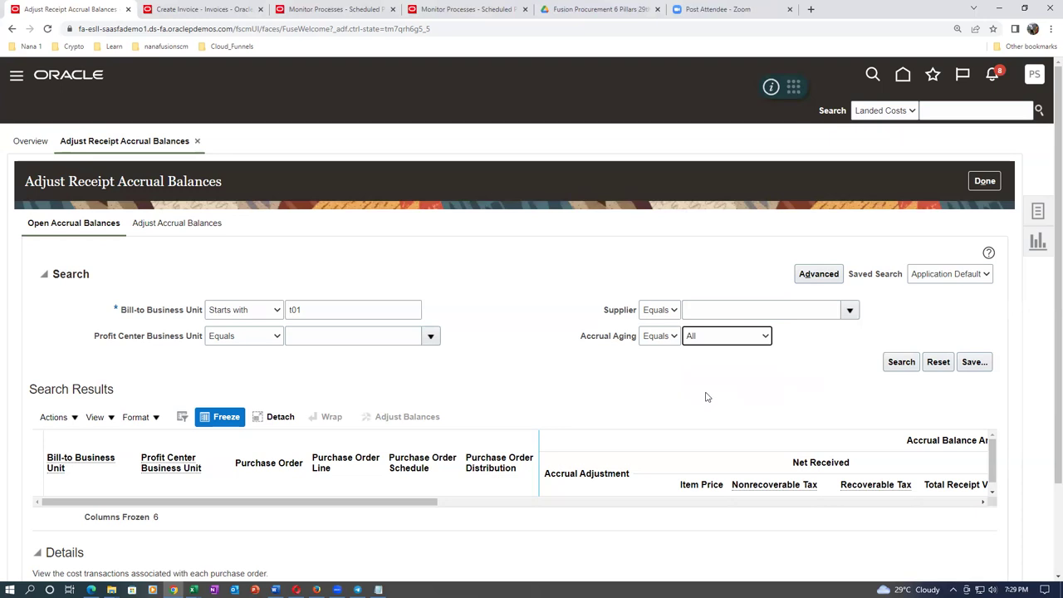
left_click(899, 363)
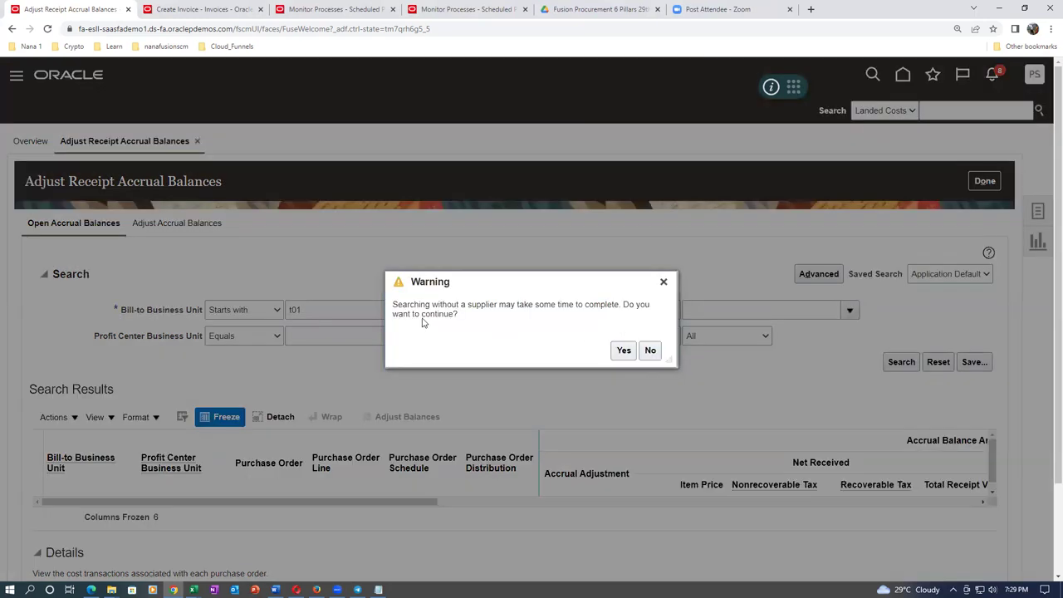
left_click_drag(432, 304, 444, 314)
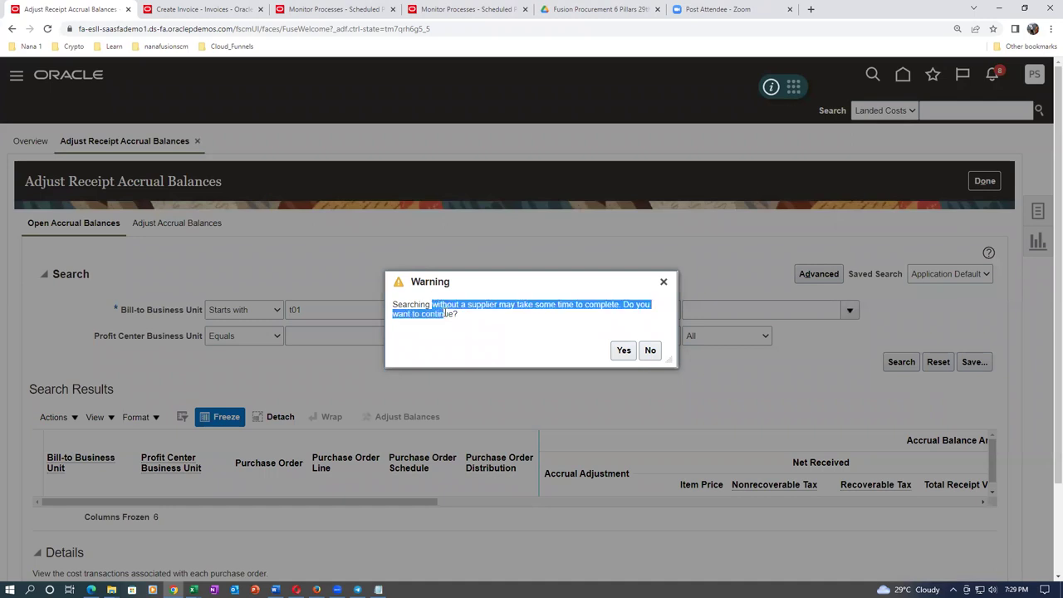
left_click(624, 351)
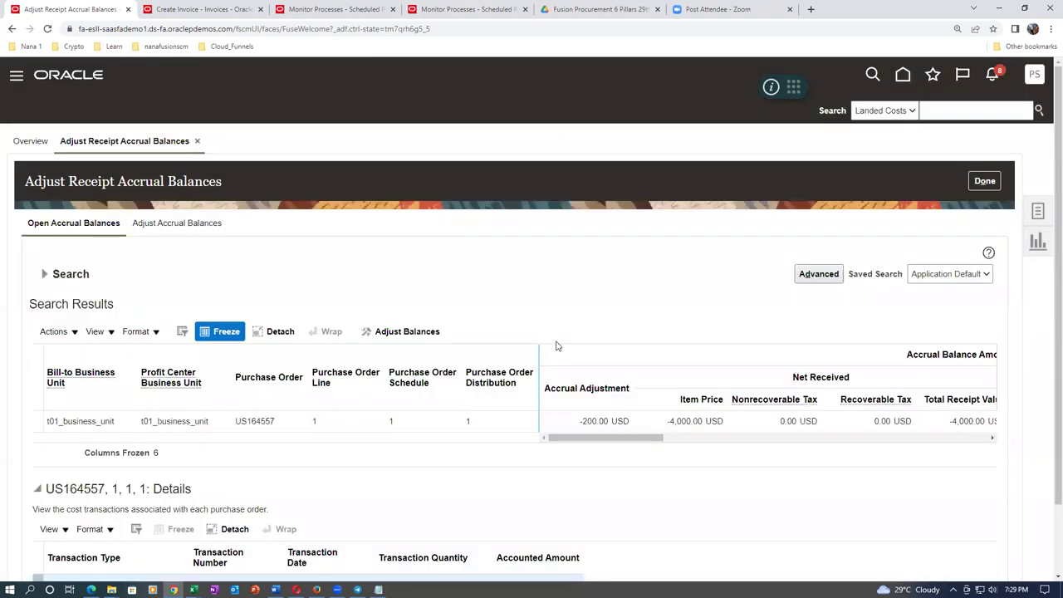
Adjust the found purchase order's open accrual balance with the reason "Supplier has not provided bal . sheet" and acknowledge the processing.
scroll(556, 345, "down", 1)
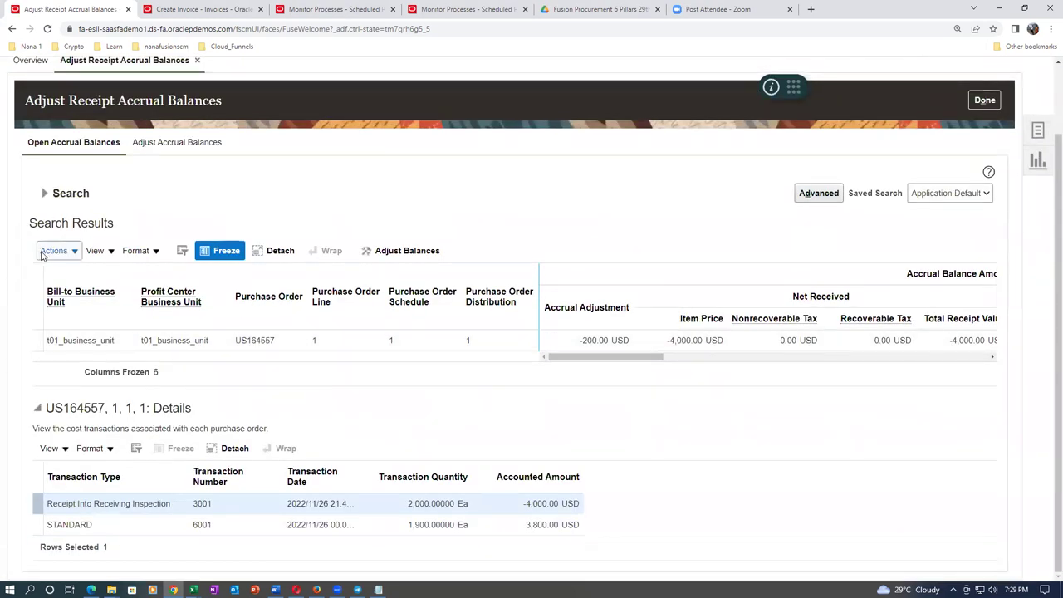
left_click(532, 346)
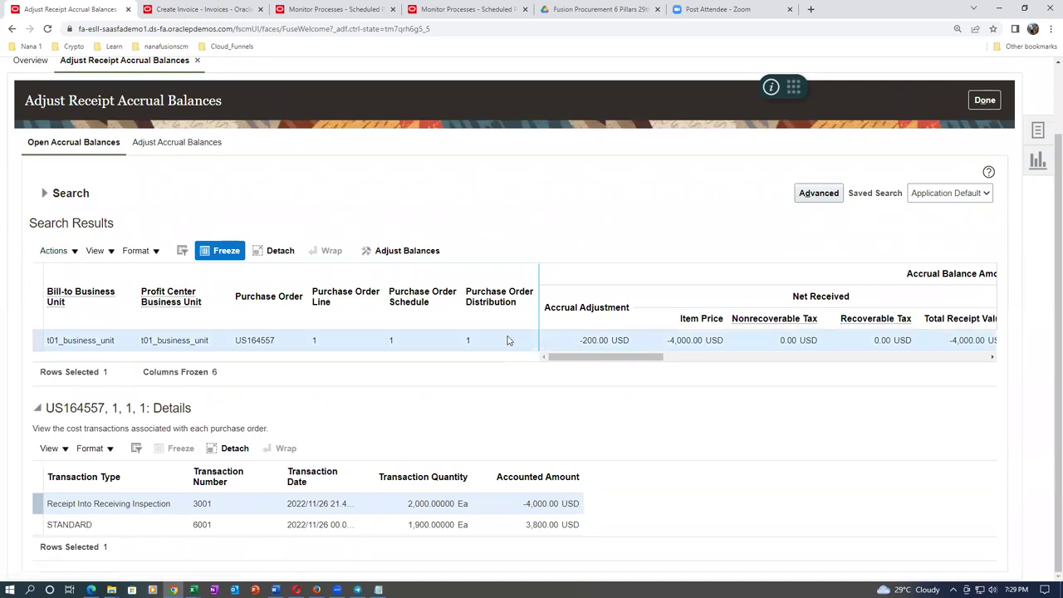
left_click(55, 250)
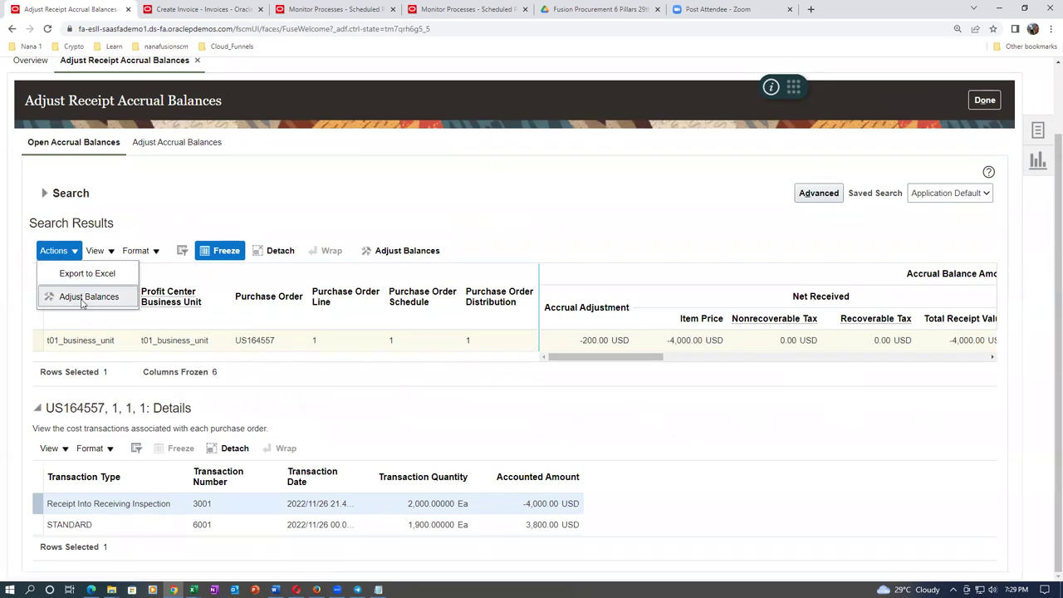
left_click(83, 302)
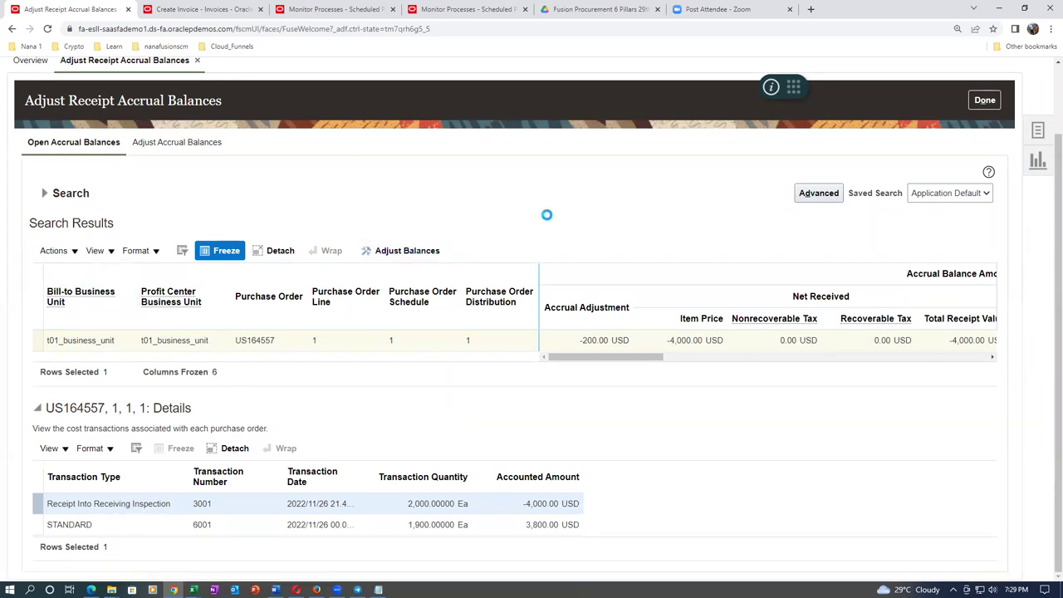
left_click(544, 316)
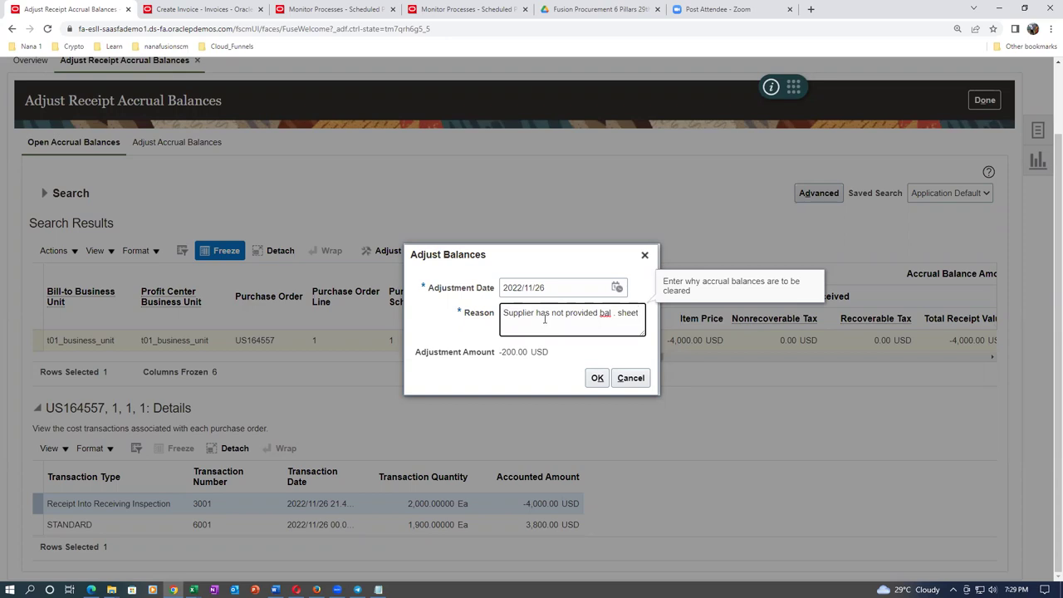
left_click(597, 377)
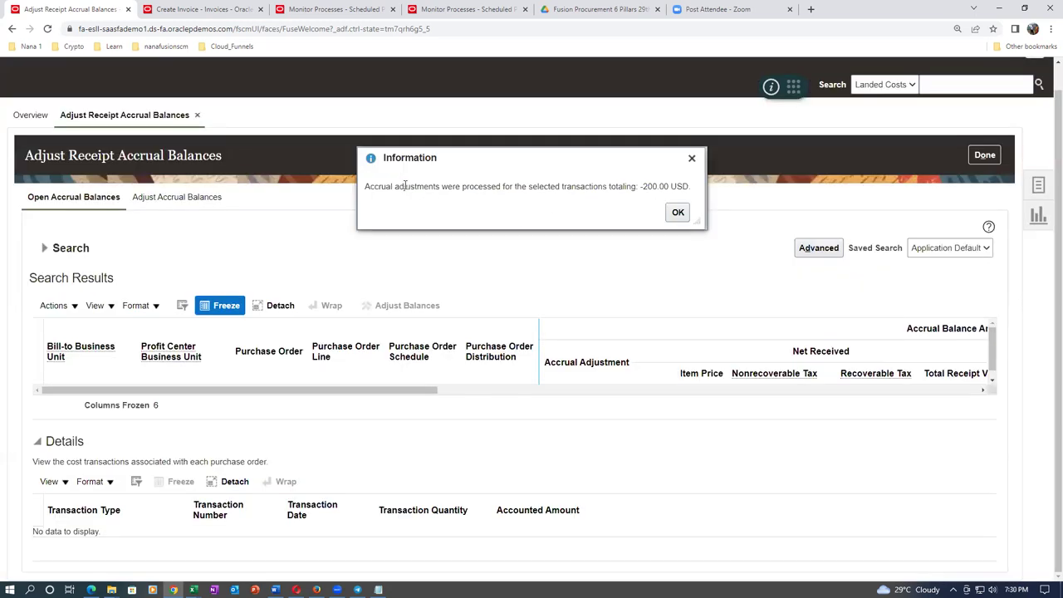
left_click_drag(405, 184, 513, 188)
left_click(677, 212)
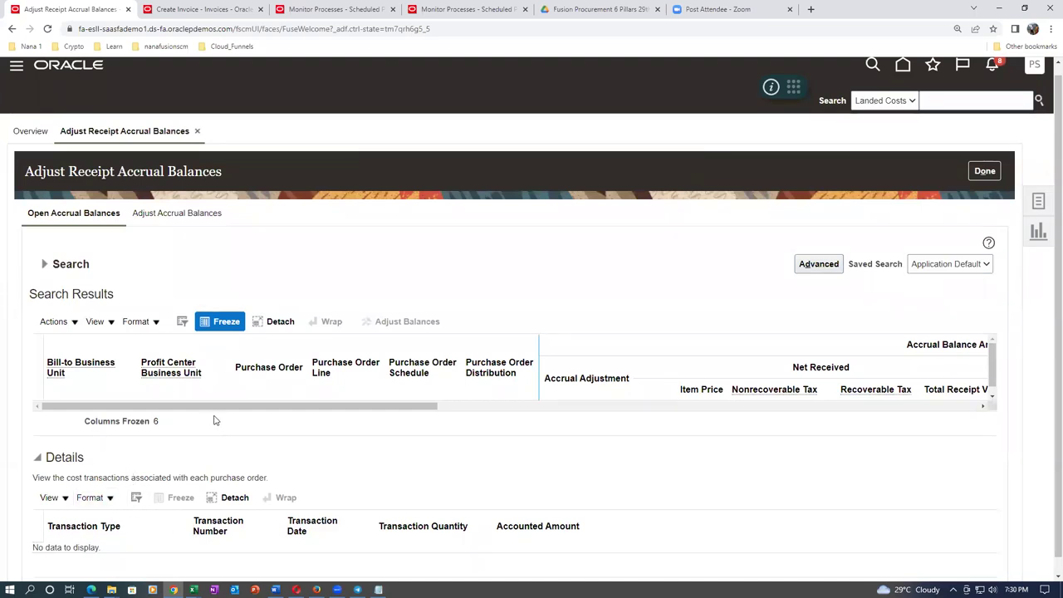
Search the adjusted accrual balances for bill-to business units starting with t01 and select the adjusted purchase order line for review.
left_click(184, 214)
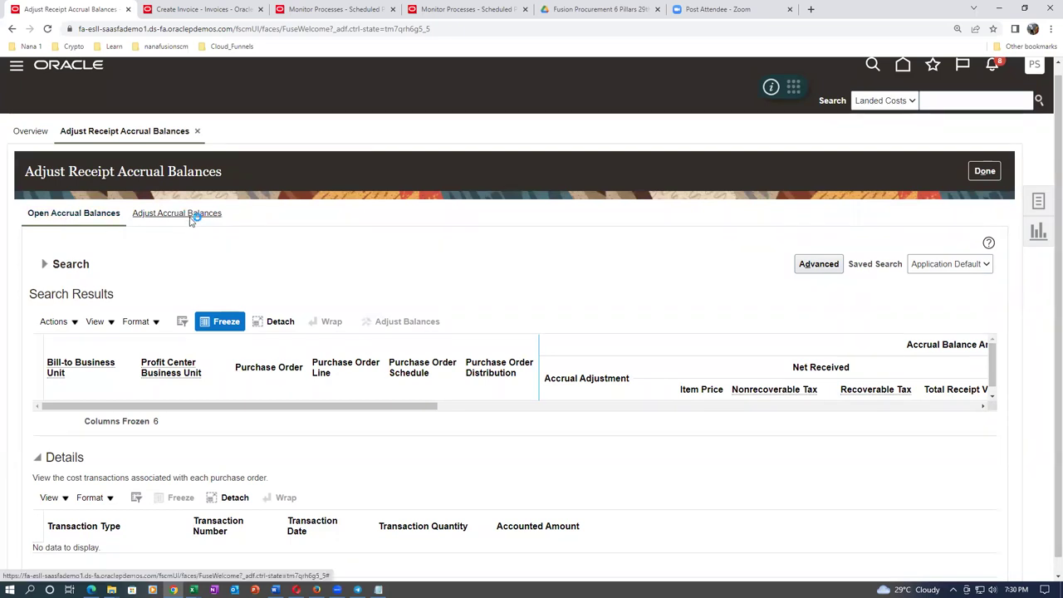
left_click(235, 300)
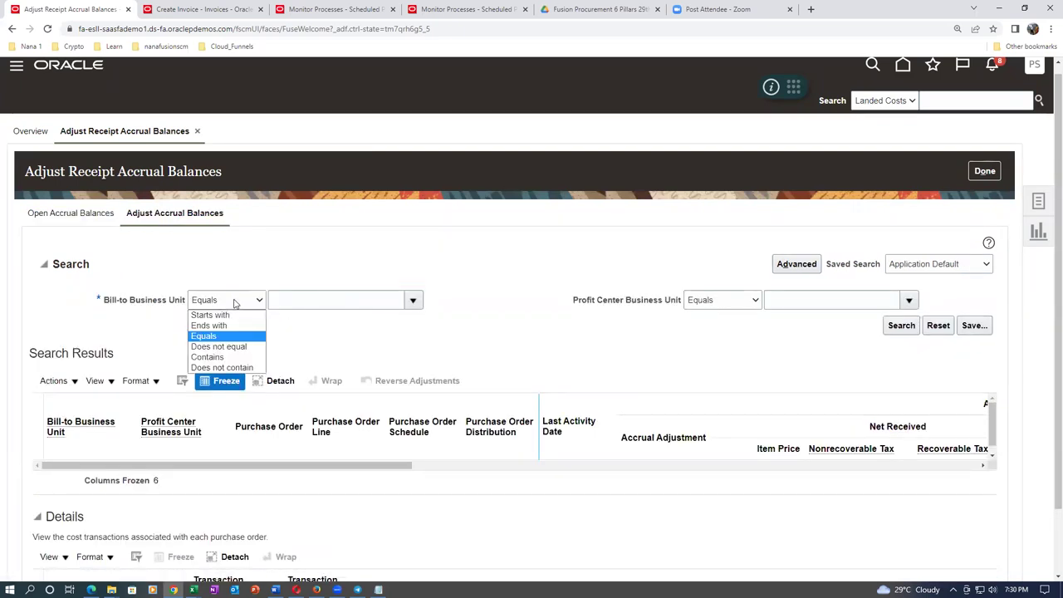
left_click(224, 315)
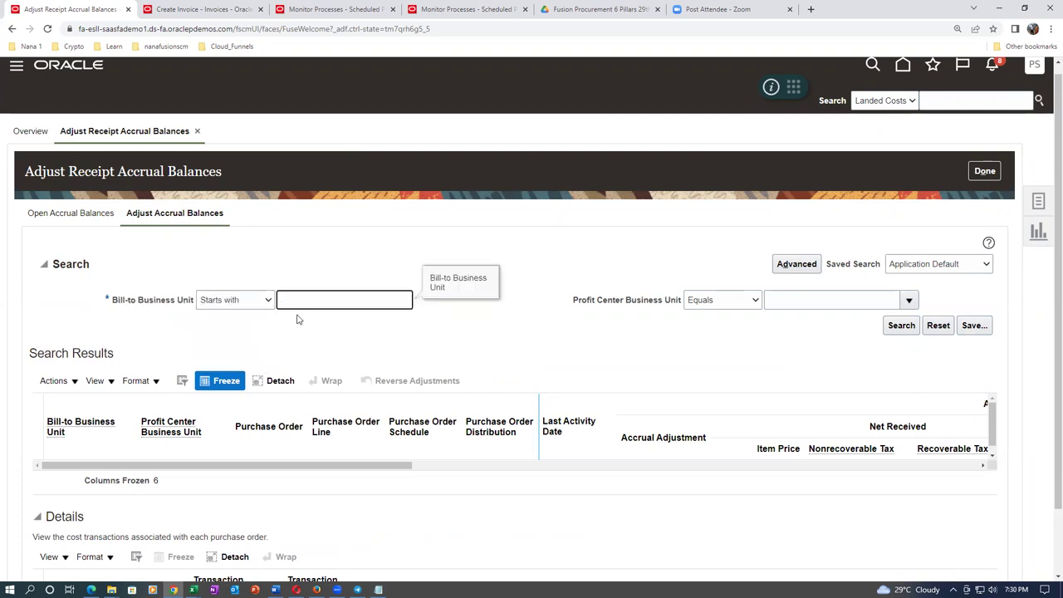
type("t01")
key("Tab")
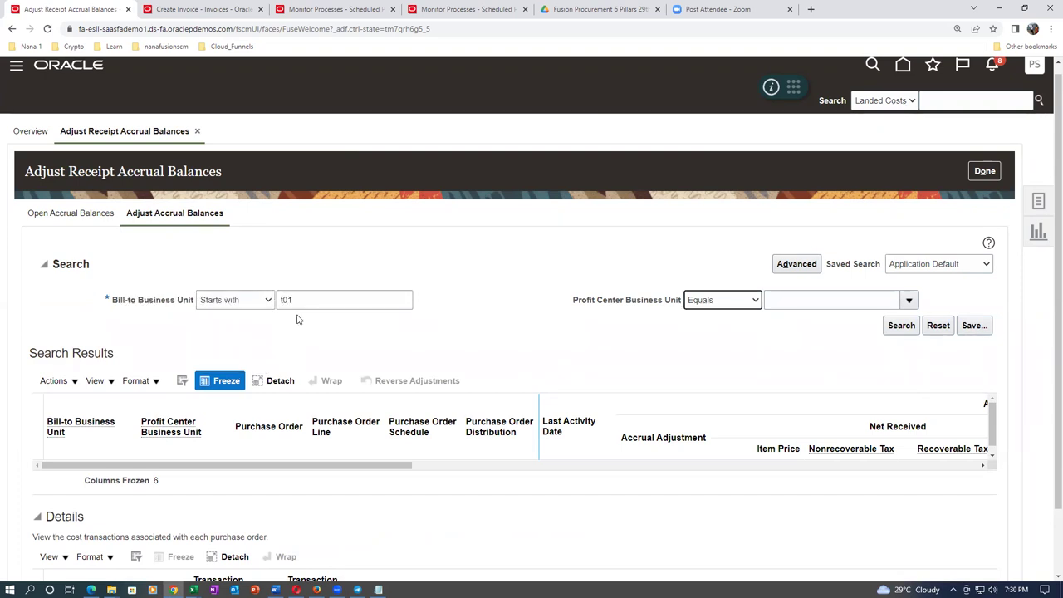
left_click(899, 325)
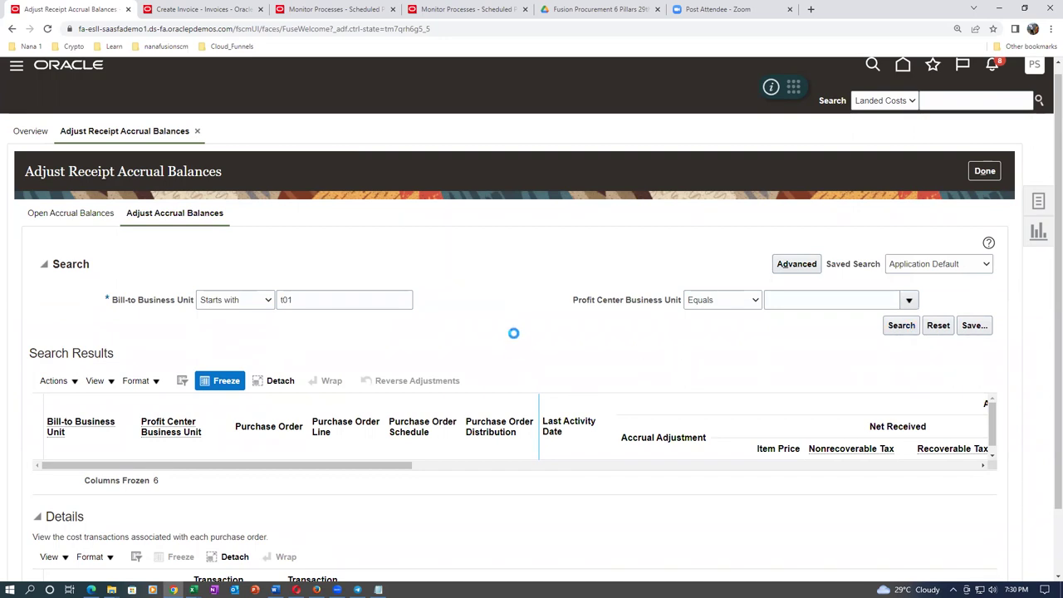
left_click(307, 410)
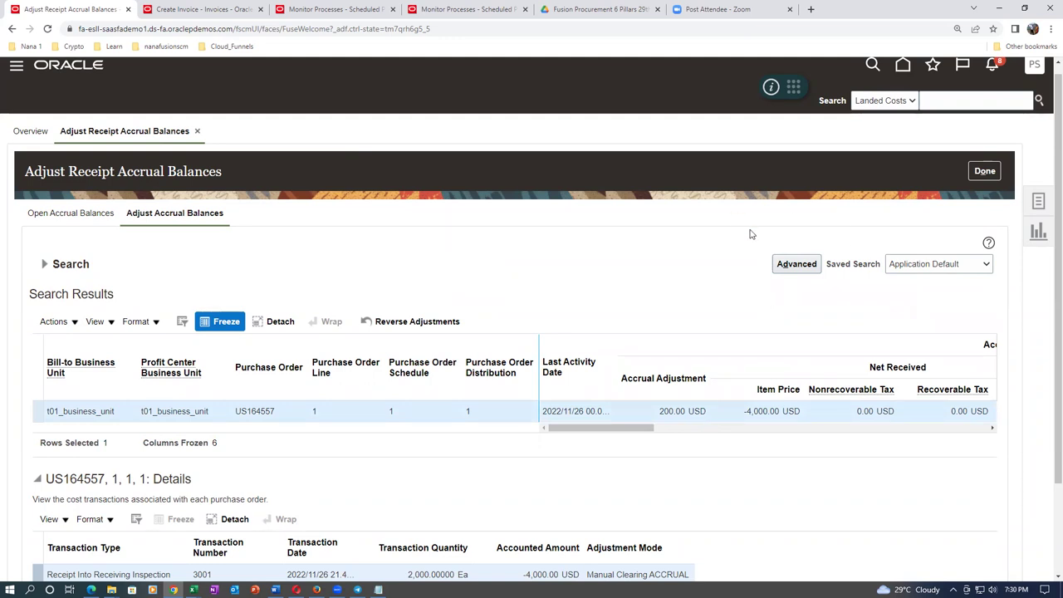
Return to the Receipt Accounting overview, refresh its figures and show the available accrual tasks.
left_click(984, 171)
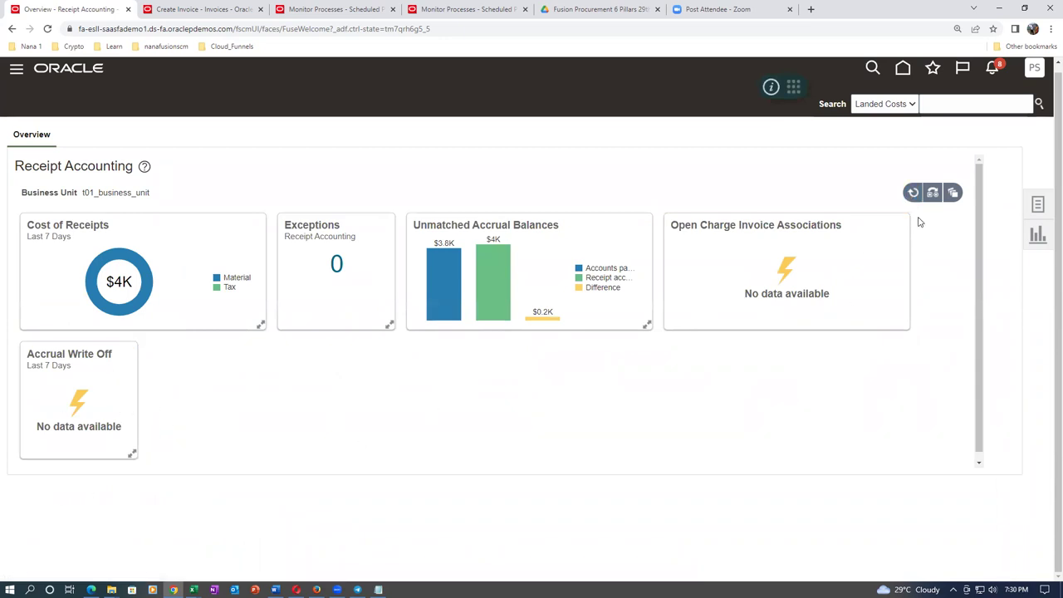
left_click(913, 193)
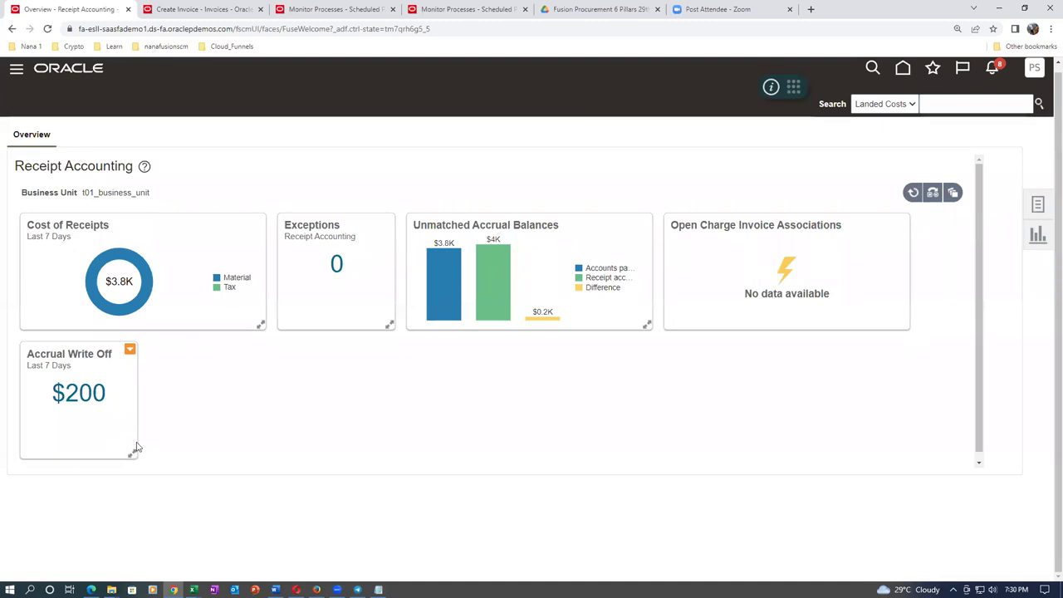
left_click(1037, 206)
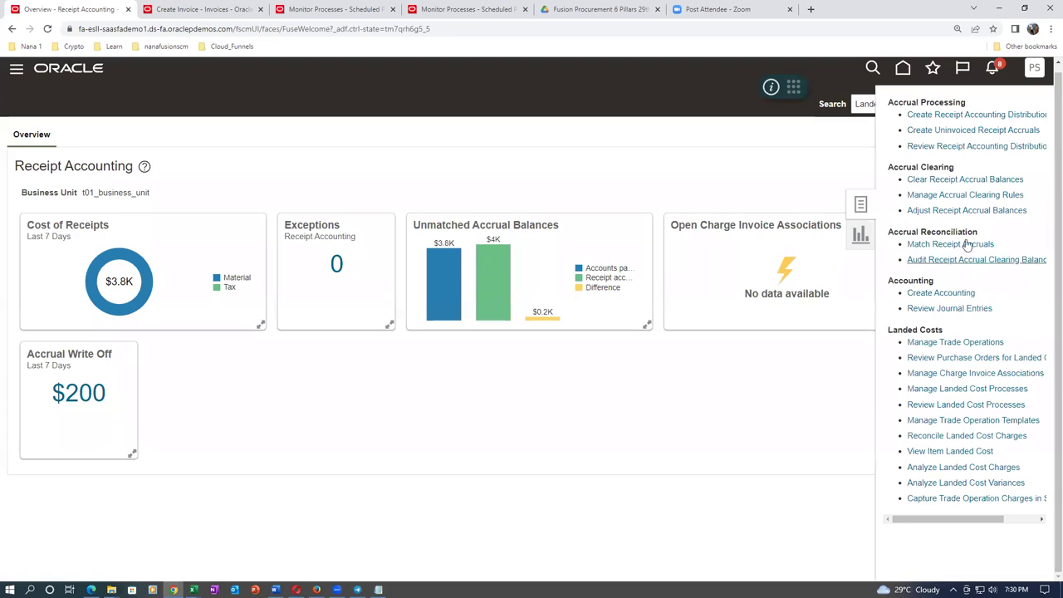
In Adjust Receipt Accrual Balances, find the adjusted line for bill-to business units starting with t01 and try to reverse its adjustment.
left_click(933, 210)
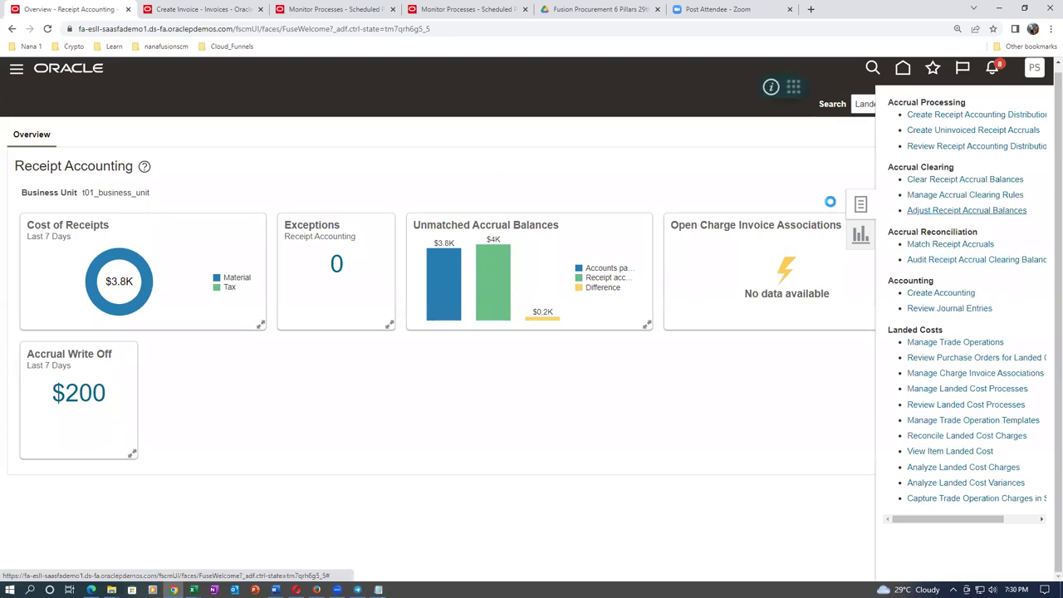
left_click(199, 224)
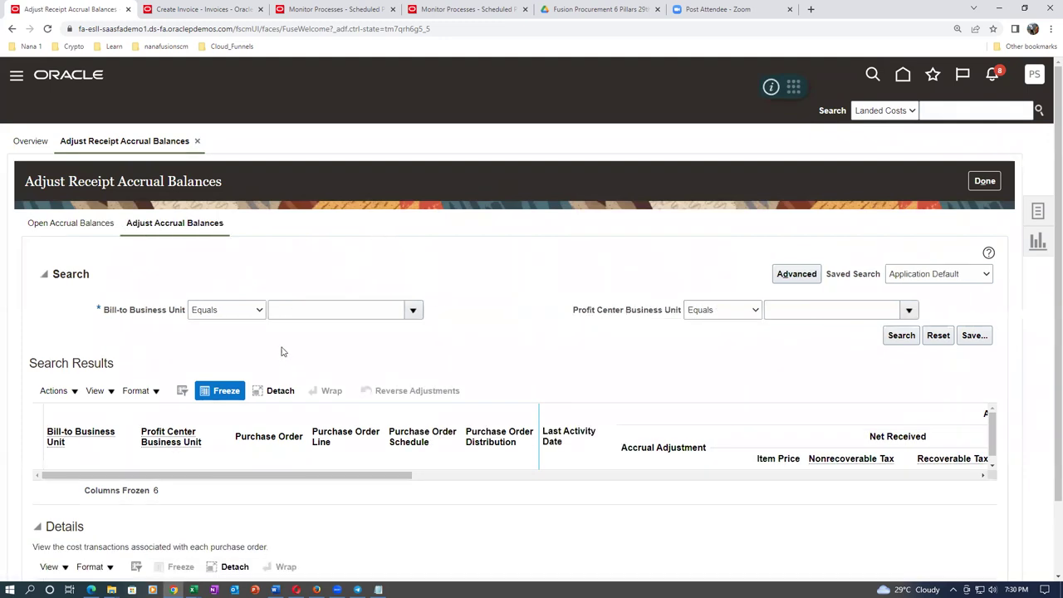
left_click(204, 316)
left_click(245, 329)
left_click(302, 313)
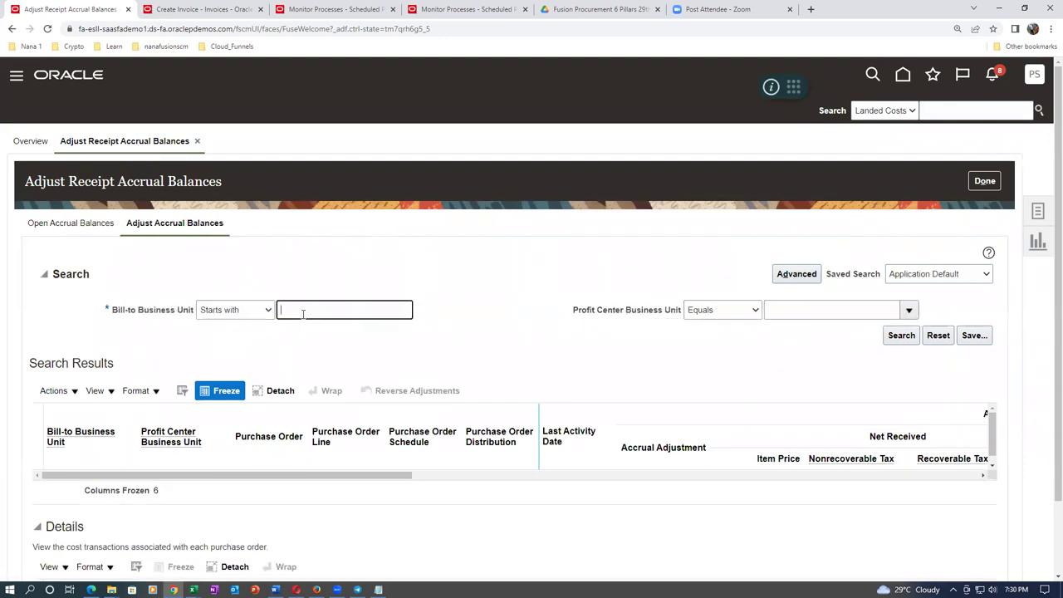
type("t01")
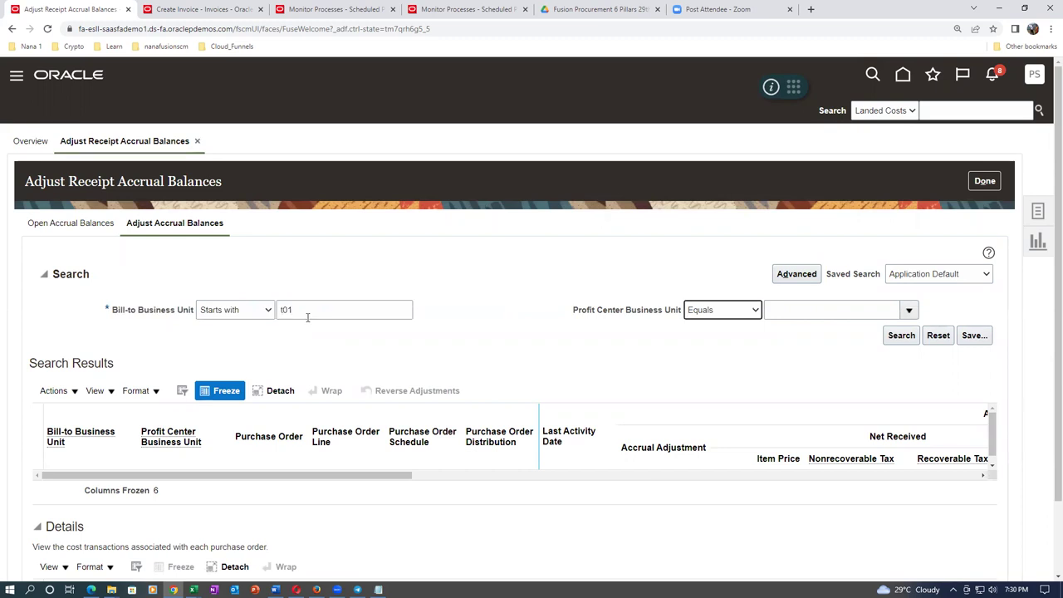
left_click(900, 335)
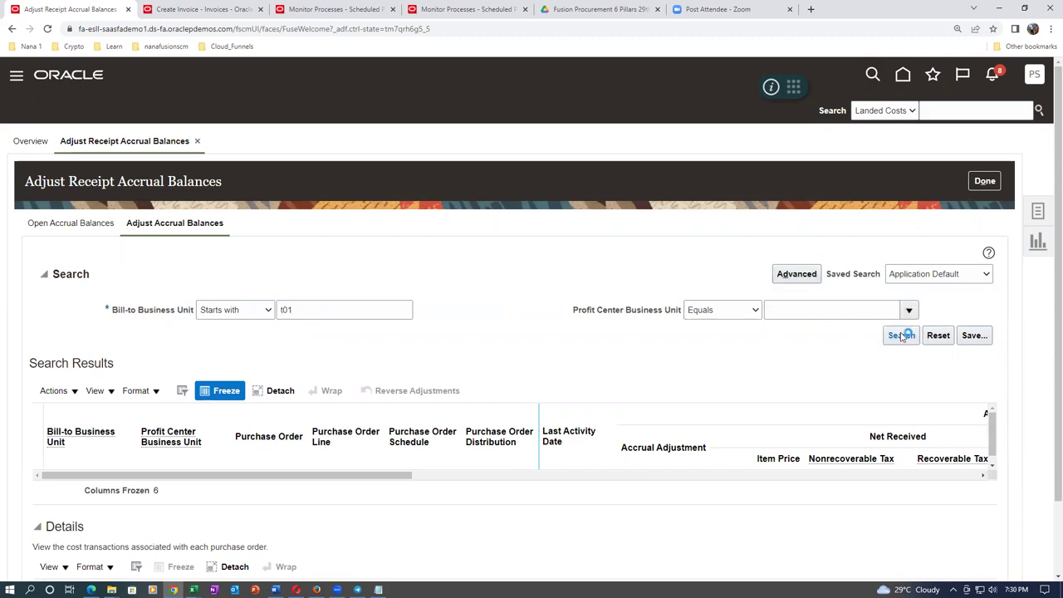
left_click(627, 424)
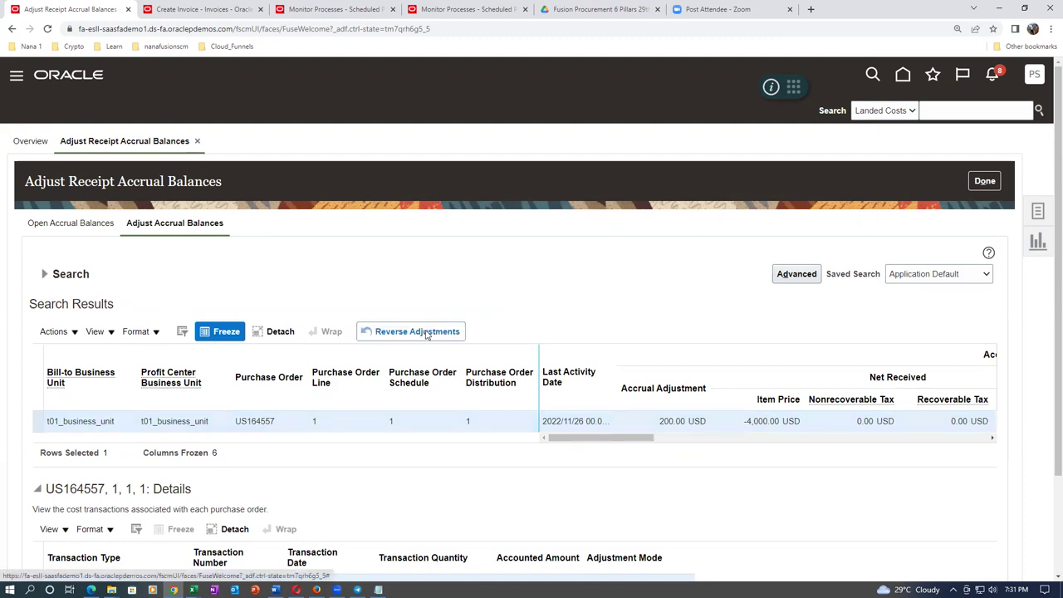
left_click(430, 332)
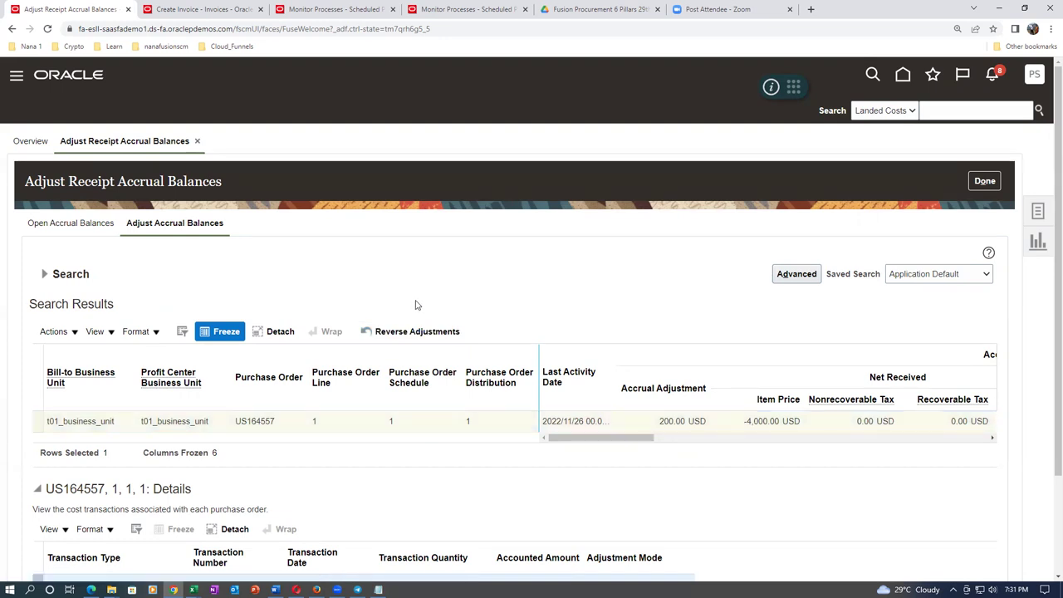
Switch to the scheduled processes and start a new Accrual Reconciliation Report job.
left_click(324, 11)
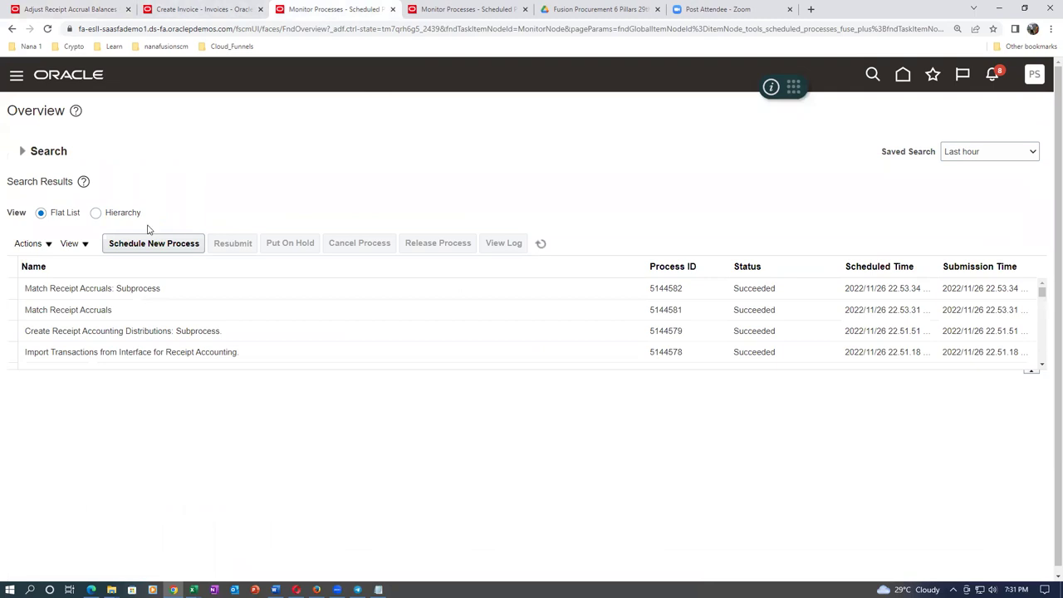
left_click(153, 249)
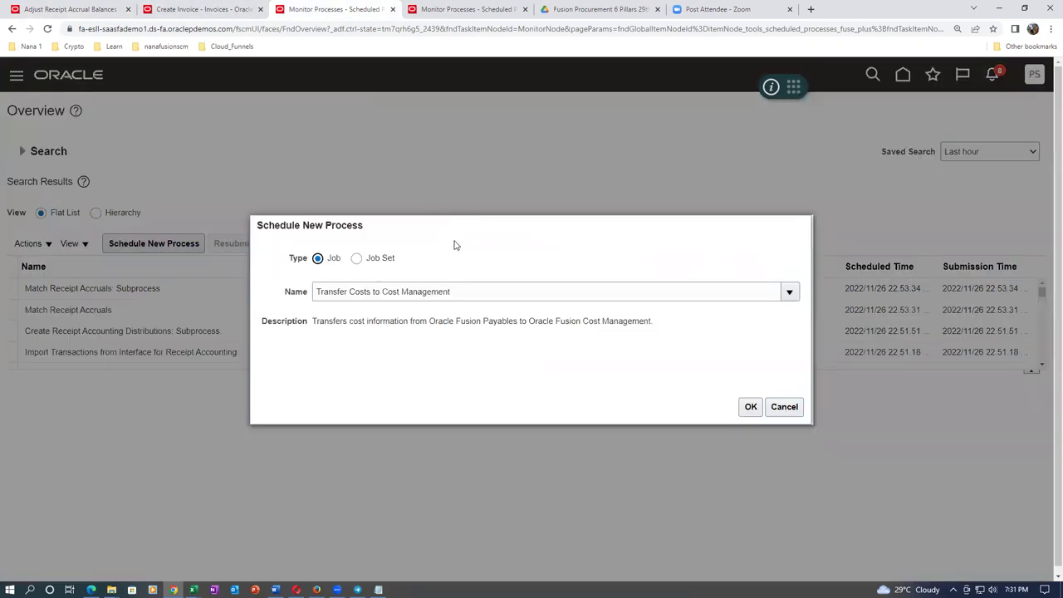
left_click(484, 296)
key("ctrl+a")
type("a")
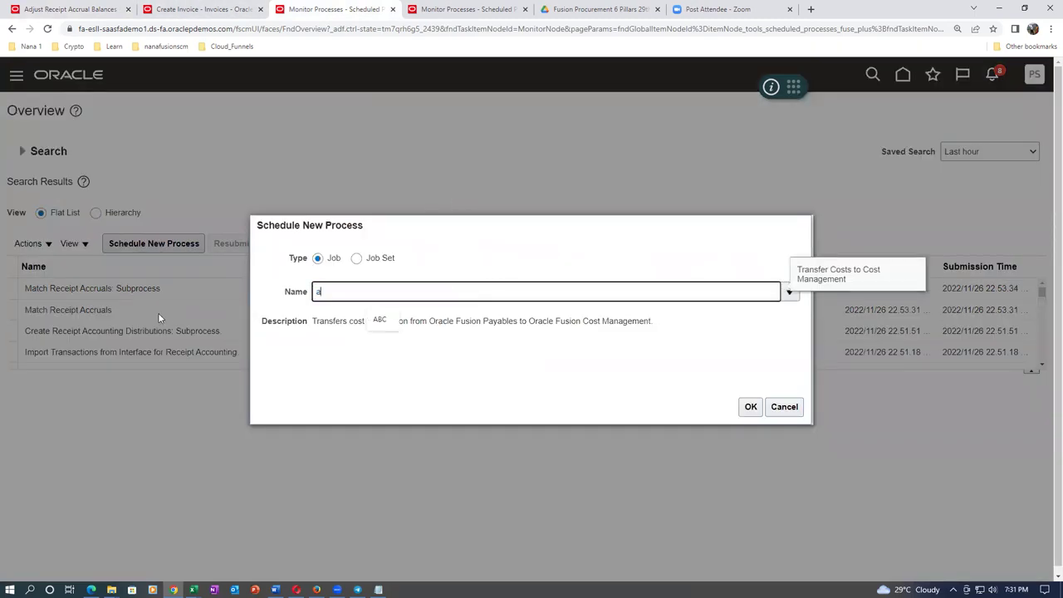
type("ccrual recon")
key("Tab")
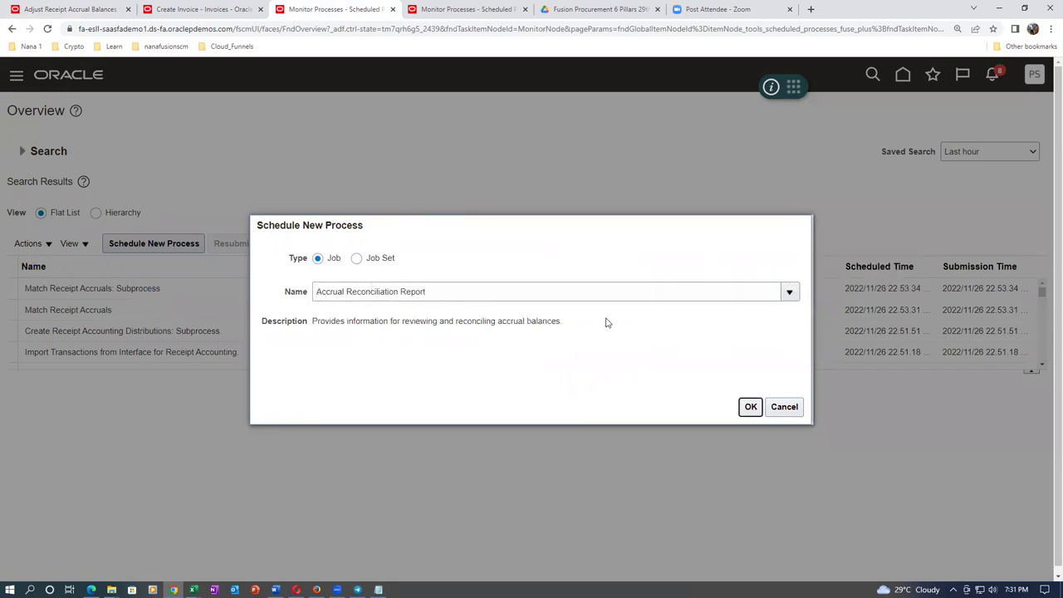
left_click(749, 407)
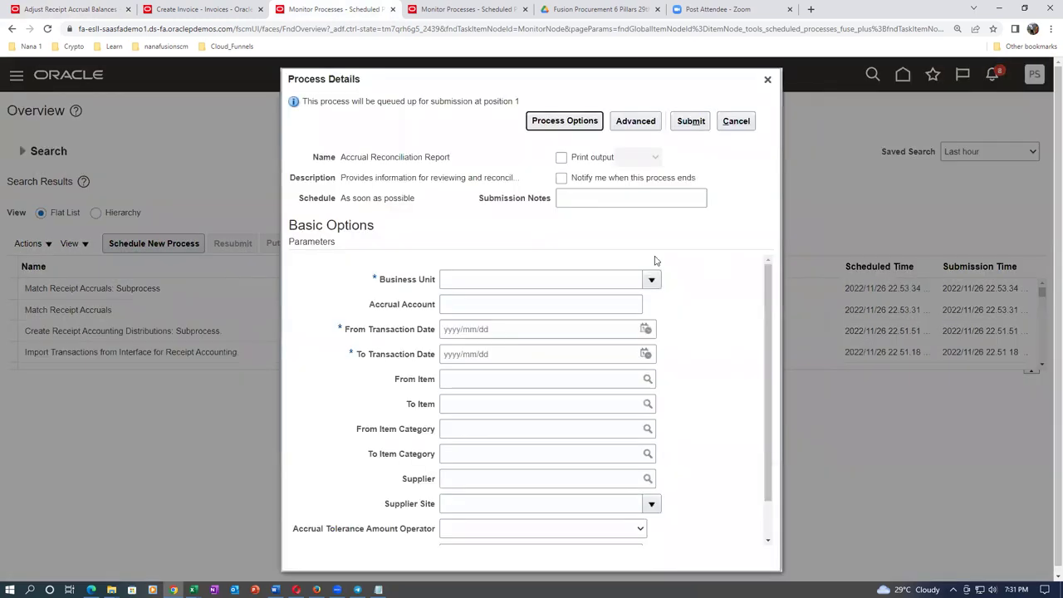
Submit the Accrual Reconciliation Report for t01_business_unit with transaction dates from 2022/11/01 to 2022/11/30 and acknowledge the submission.
type("t0")
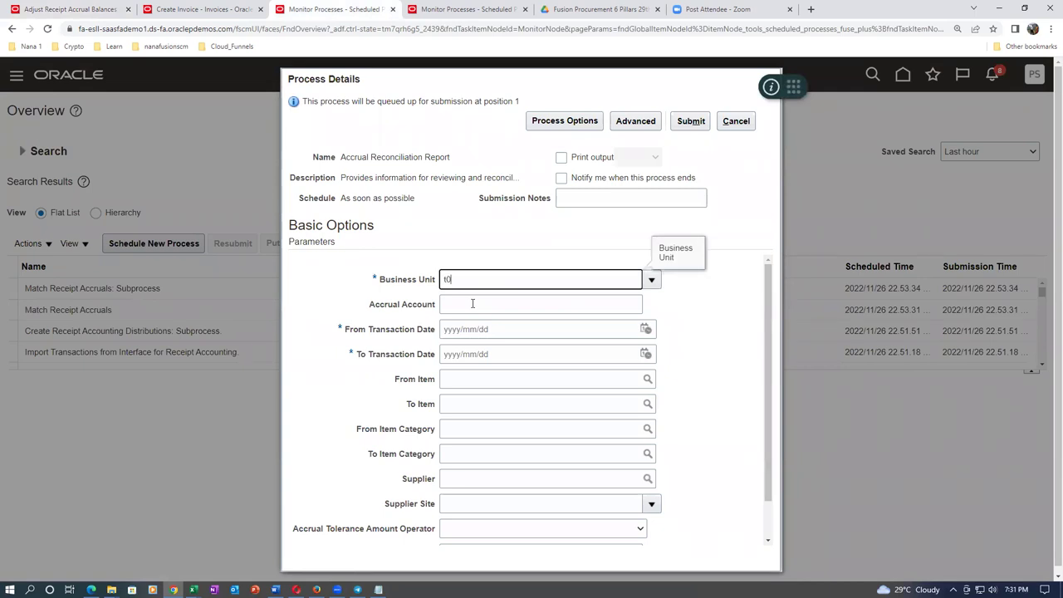
type("1")
key("Tab")
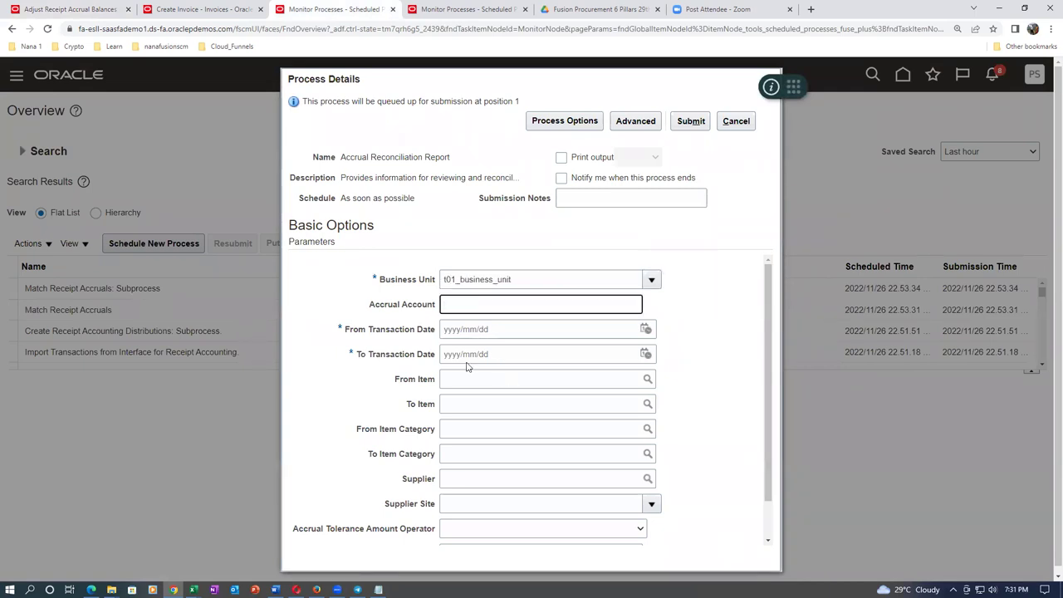
left_click(525, 330)
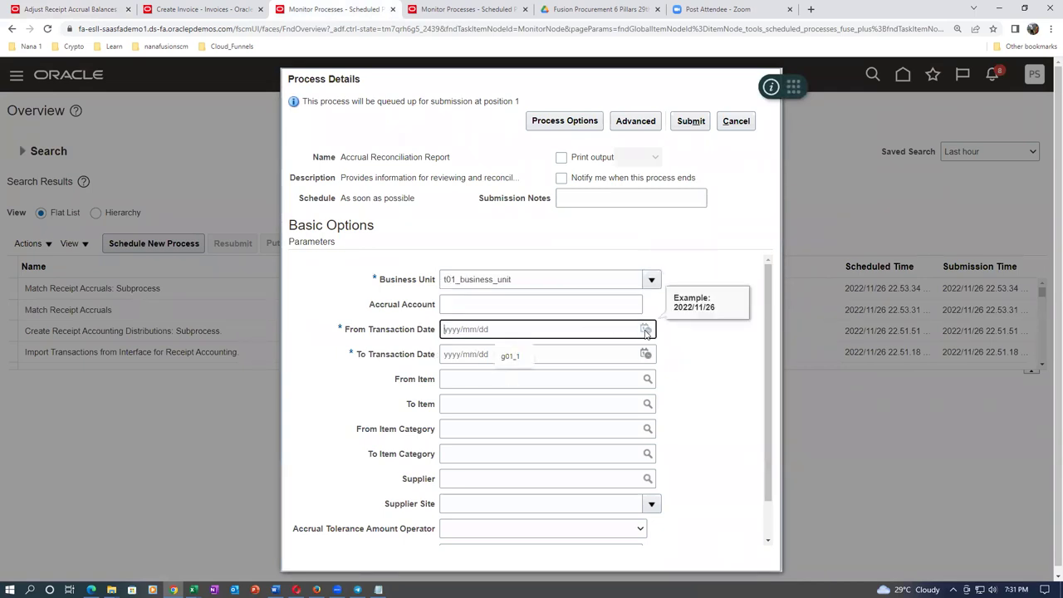
left_click(646, 330)
left_click(710, 393)
left_click(607, 353)
left_click(646, 354)
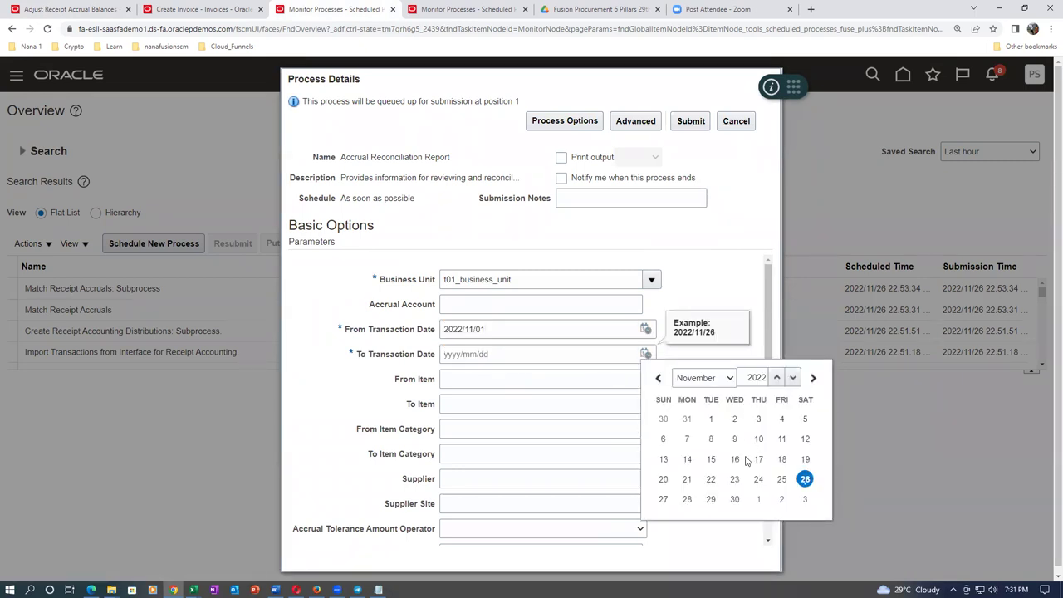
left_click(735, 497)
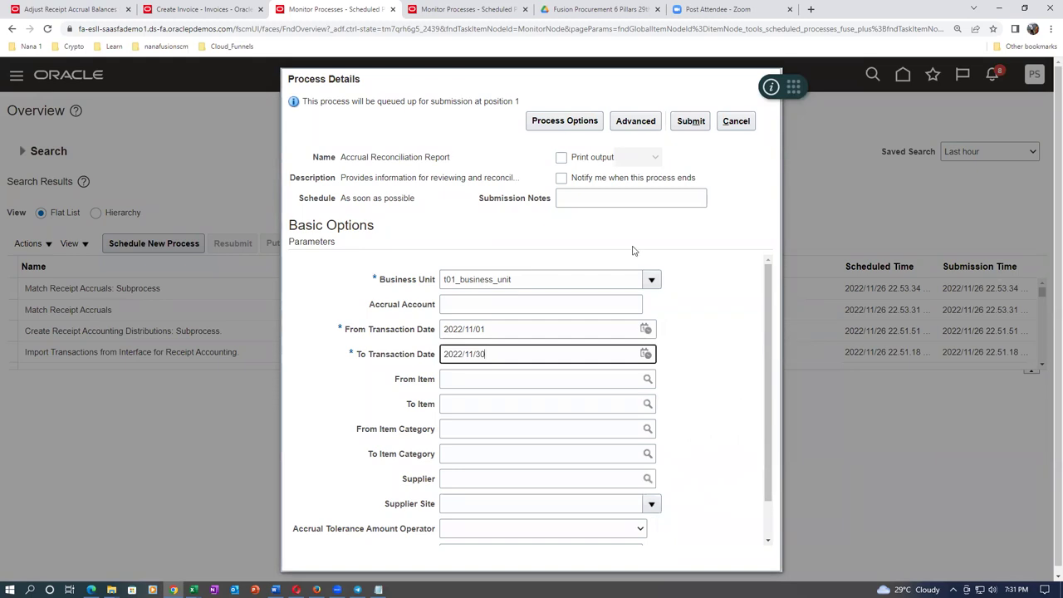
left_click(692, 122)
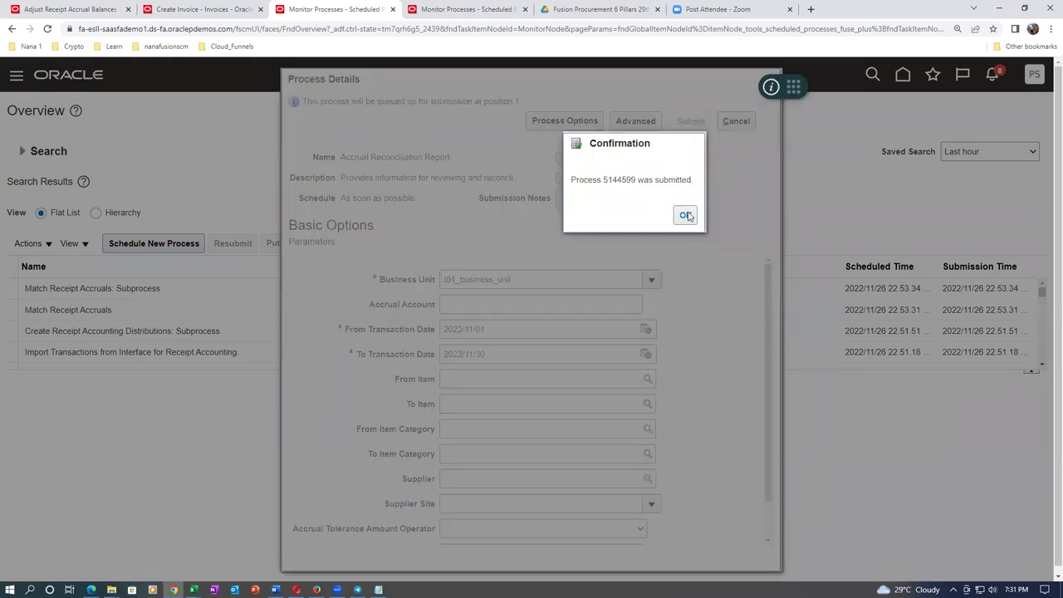
left_click(685, 217)
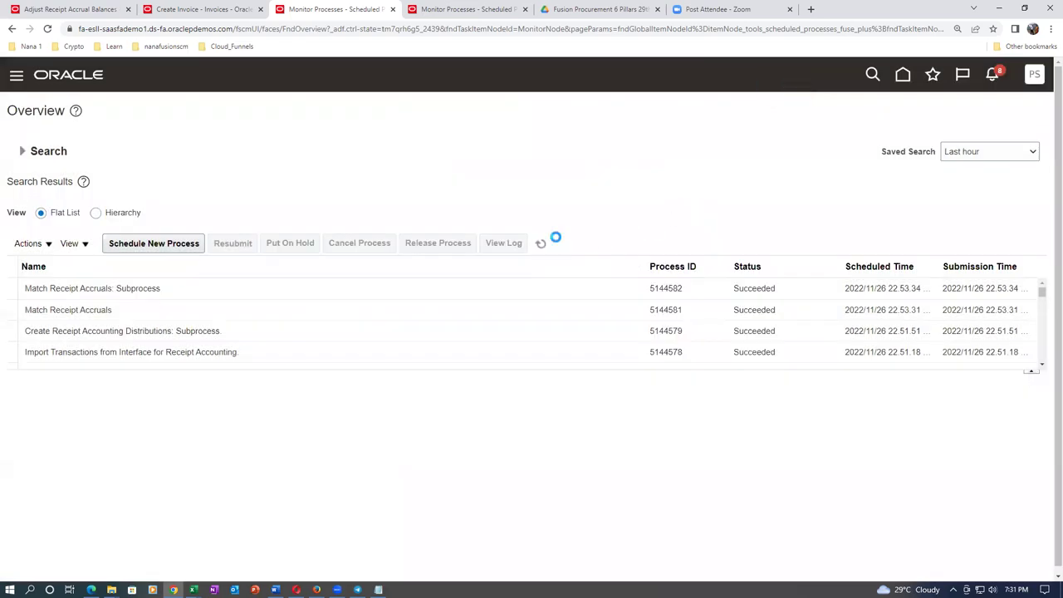
Refresh the scheduled process list, and finish the Adjust Receipt Accrual Balances task in Receipt Accounting.
left_click(544, 248)
left_click(542, 244)
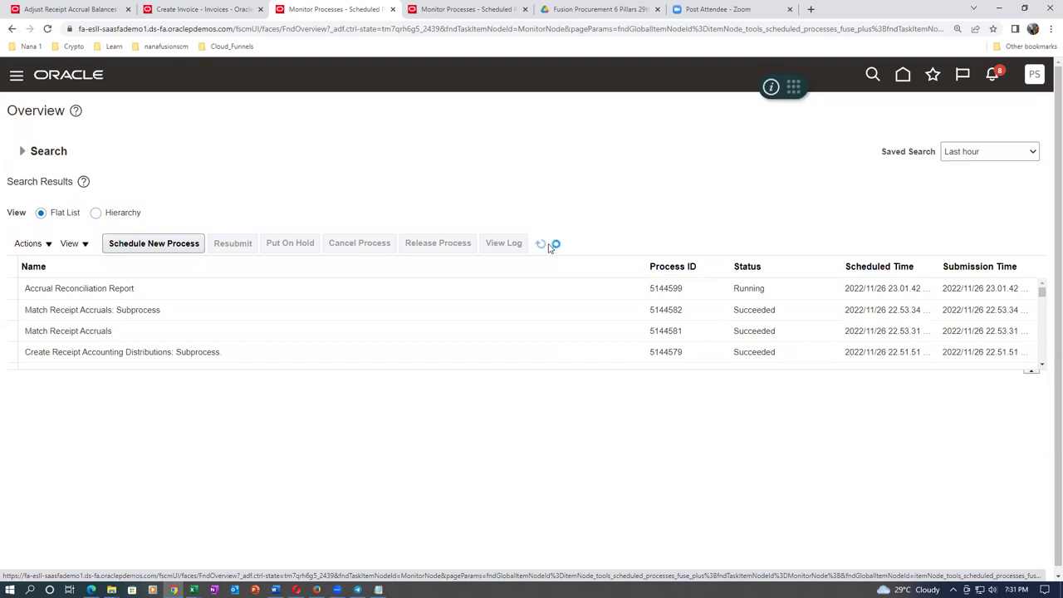
left_click(60, 9)
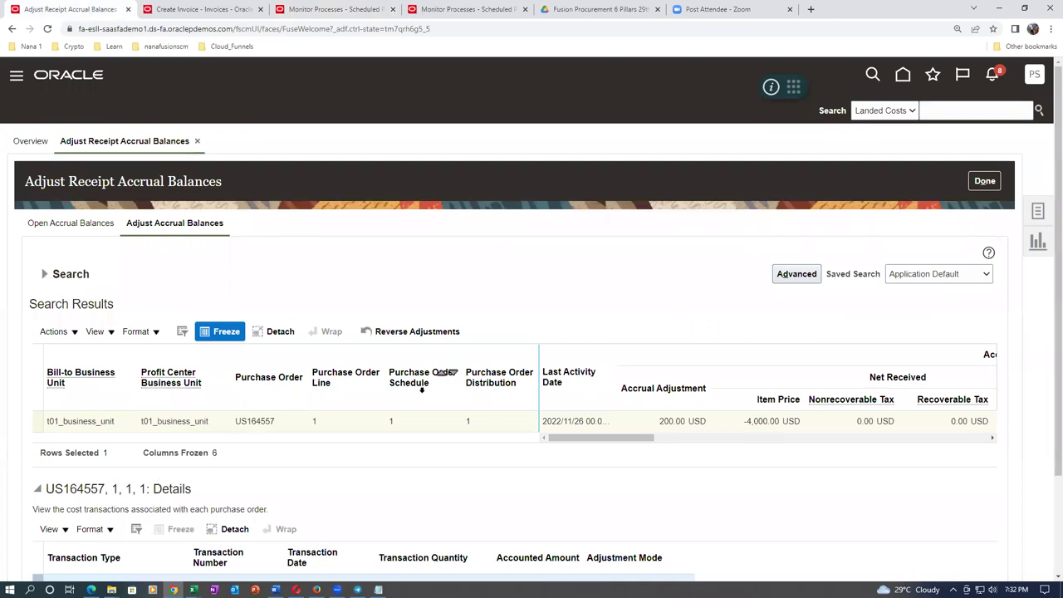
left_click(983, 181)
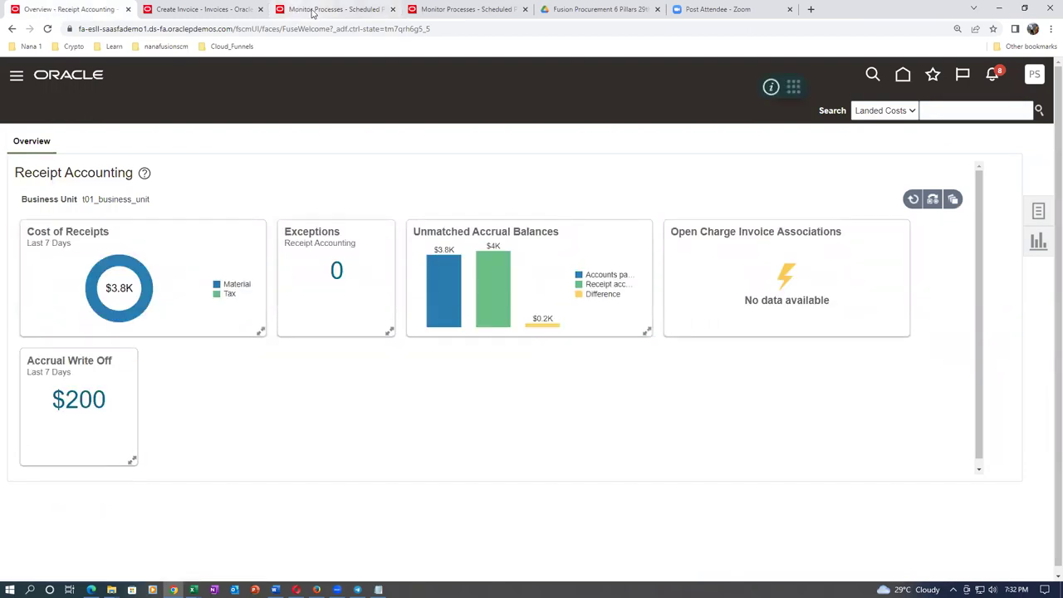
Return to the scheduled processes and refresh the list to check the Accrual Reconciliation Report's status.
left_click(312, 11)
left_click(542, 245)
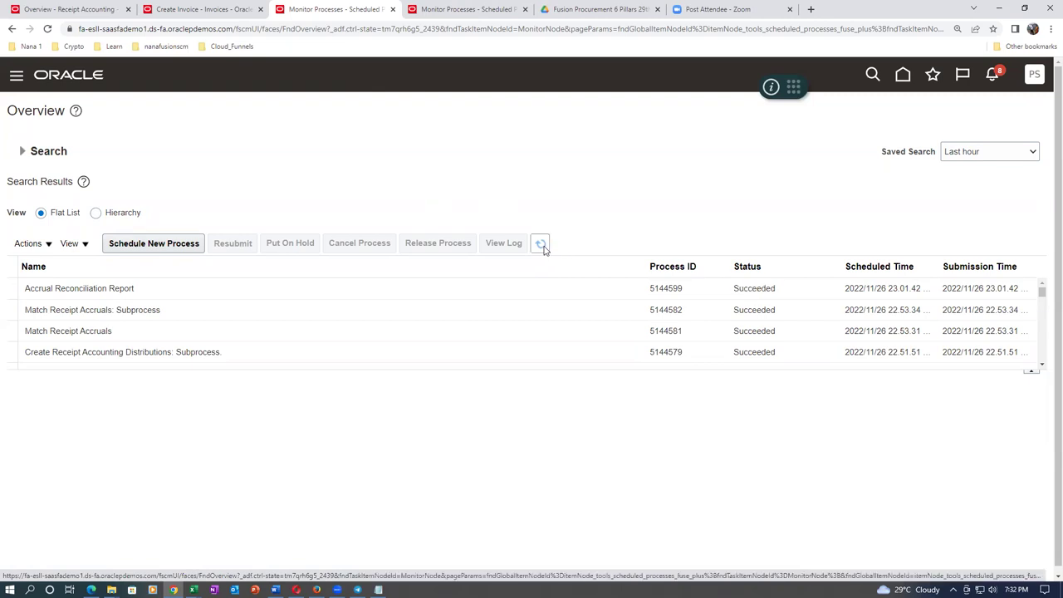
left_click(541, 246)
left_click(541, 247)
left_click(542, 247)
left_click(546, 246)
left_click(545, 247)
Republish the submitted Accrual Reconciliation Report, export its Detail layout as PDF and open the downloaded file.
left_click(159, 287)
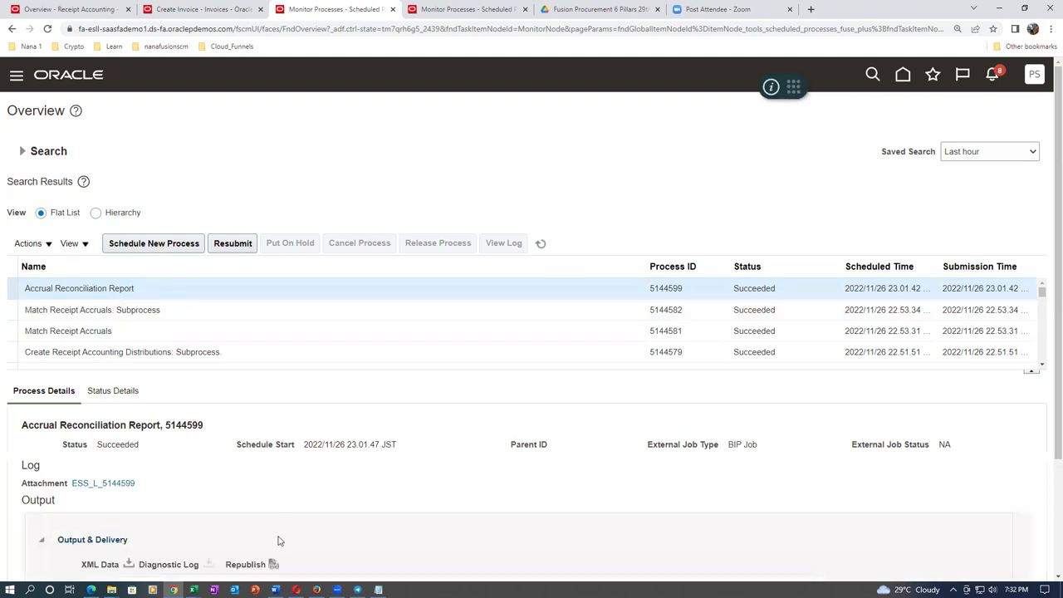
left_click(273, 564)
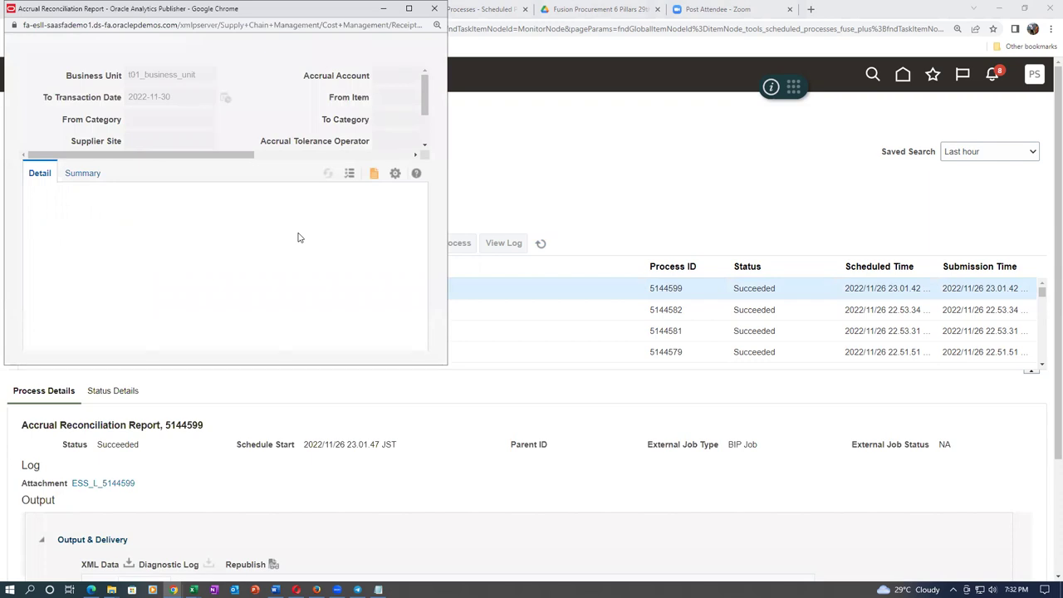
left_click(395, 174)
mouse_move(375, 192)
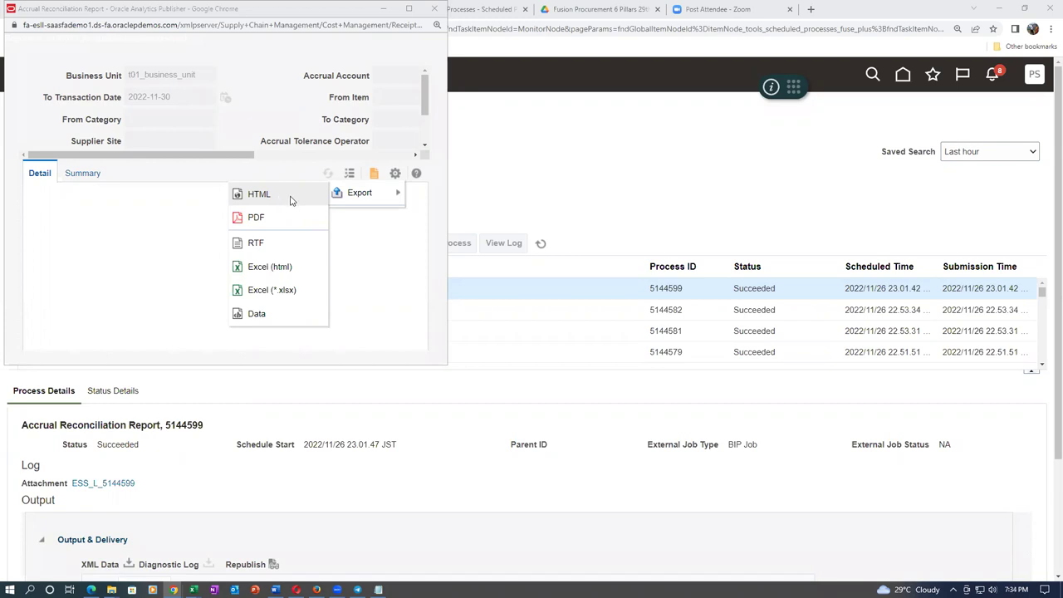
left_click(290, 217)
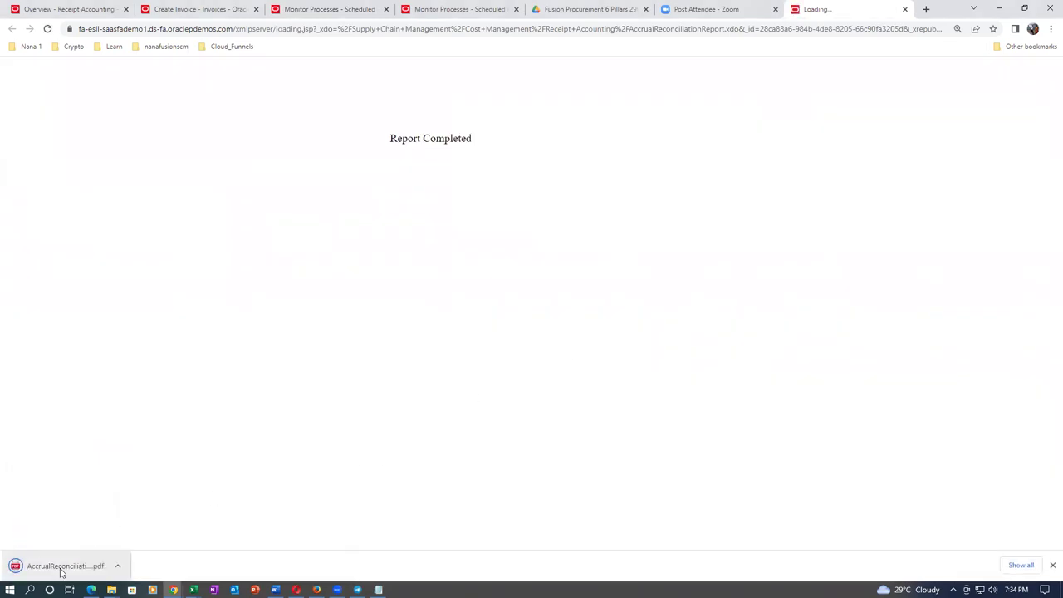
left_click(61, 570)
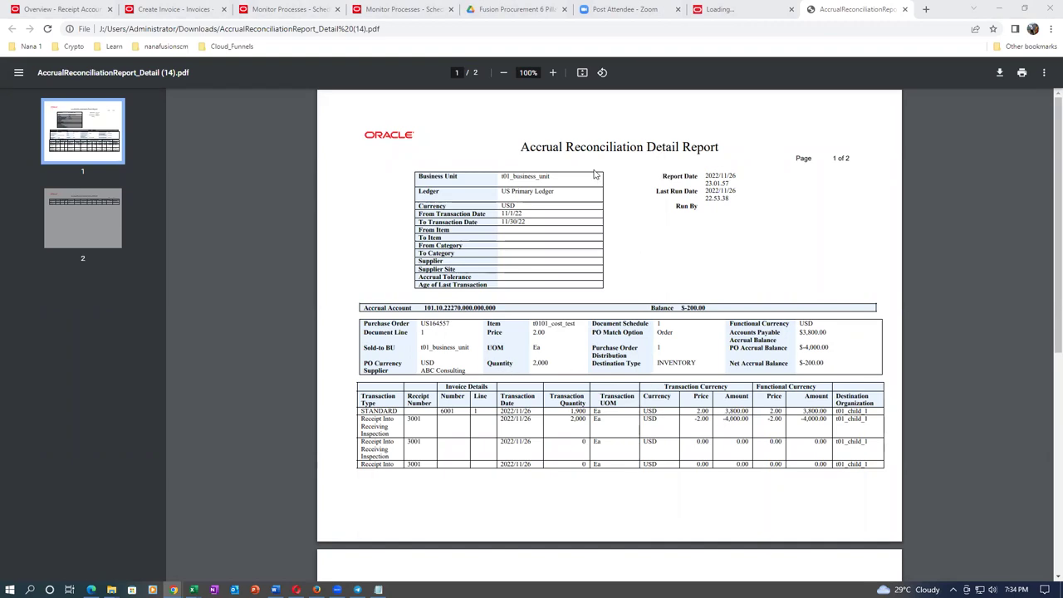
Examine the detail report's purchase order, its payables, PO and net accrual balances, and the accrual account's overall balance.
left_click_drag(546, 150, 721, 140)
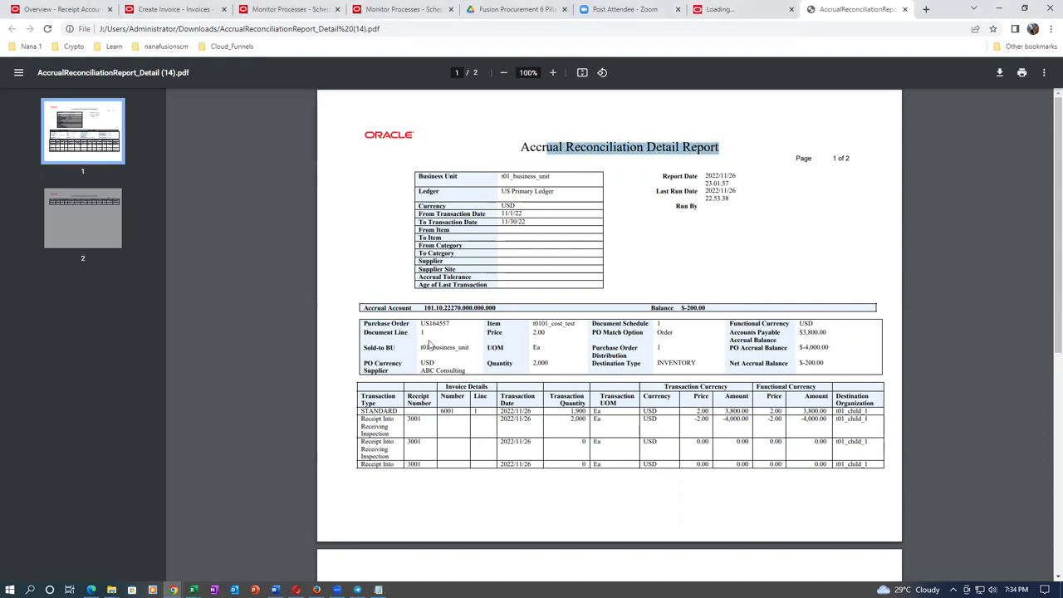
left_click_drag(433, 325, 452, 323)
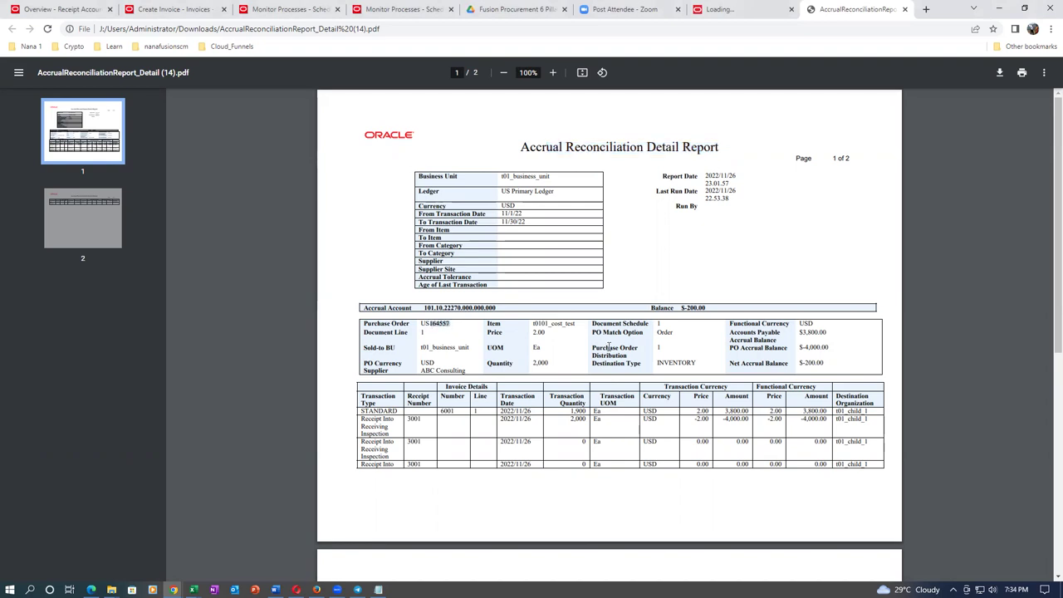
scroll(608, 350, "up", 3, "ctrl")
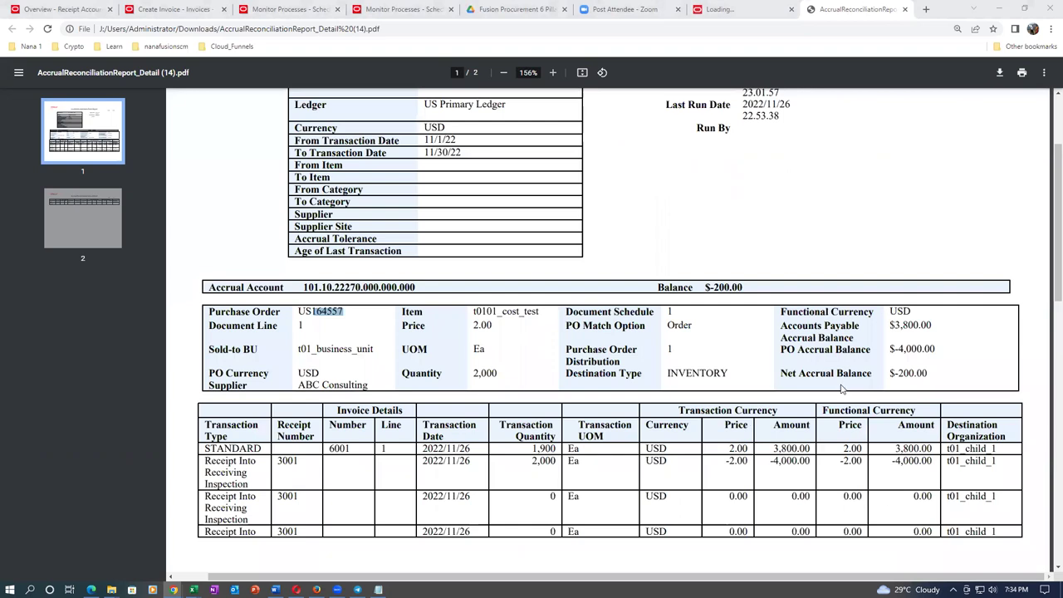
left_click_drag(890, 350, 933, 325)
left_click_drag(891, 373, 927, 371)
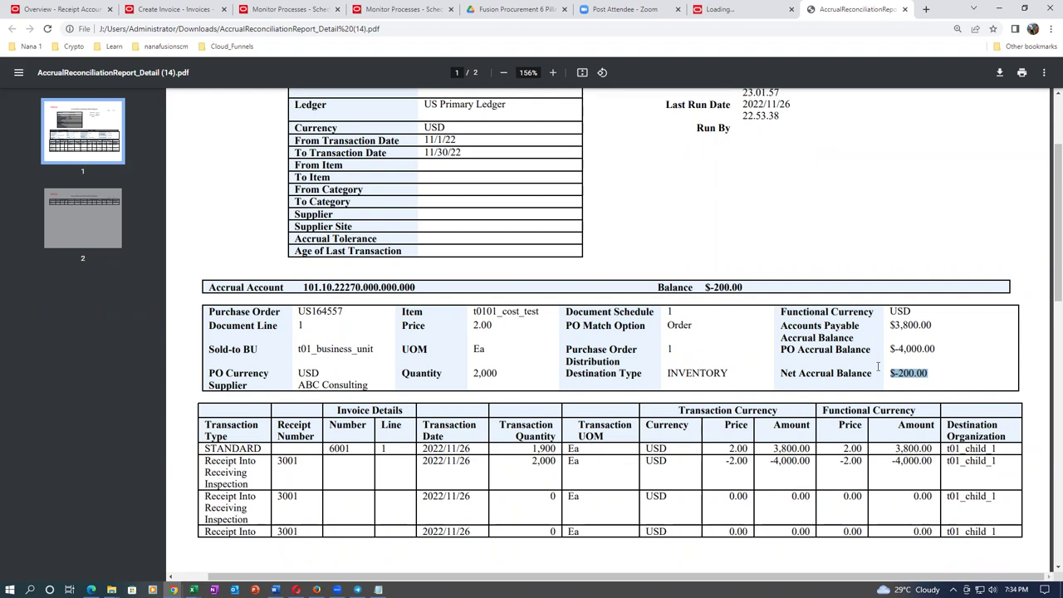
left_click_drag(889, 324, 929, 367)
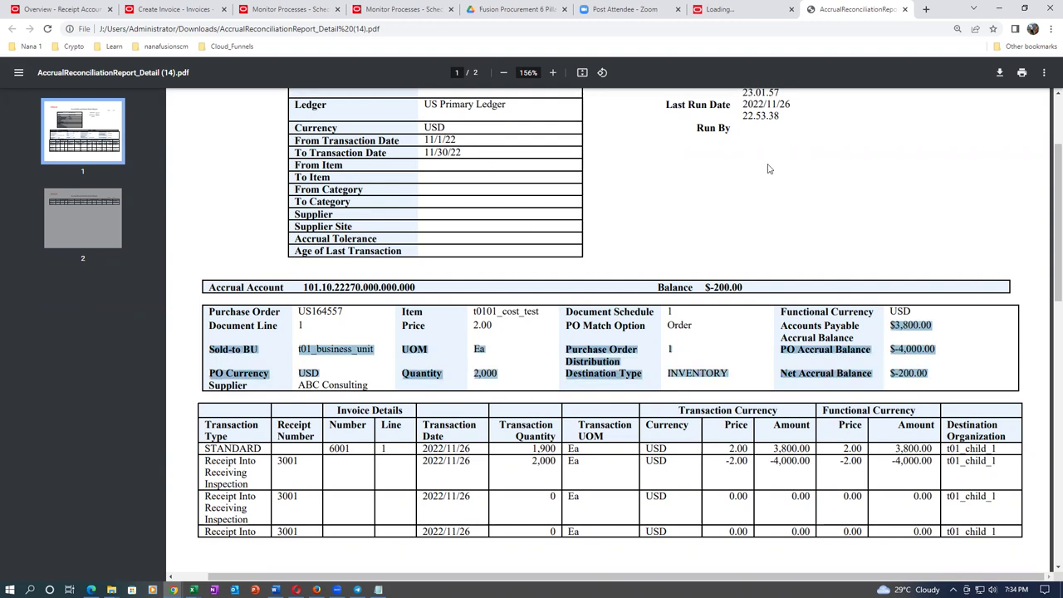
left_click(640, 214)
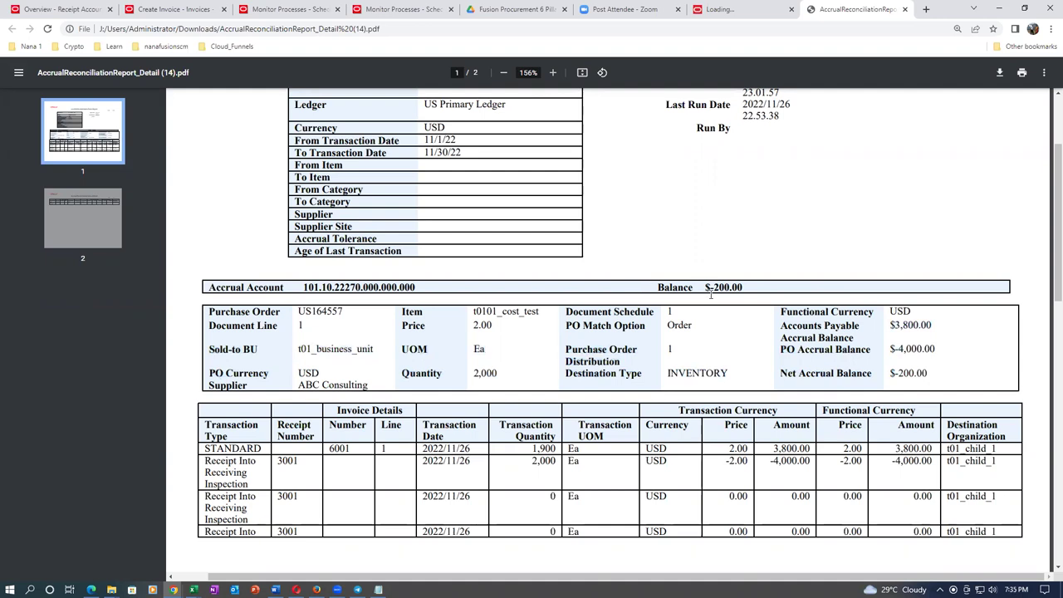
left_click_drag(705, 287, 747, 285)
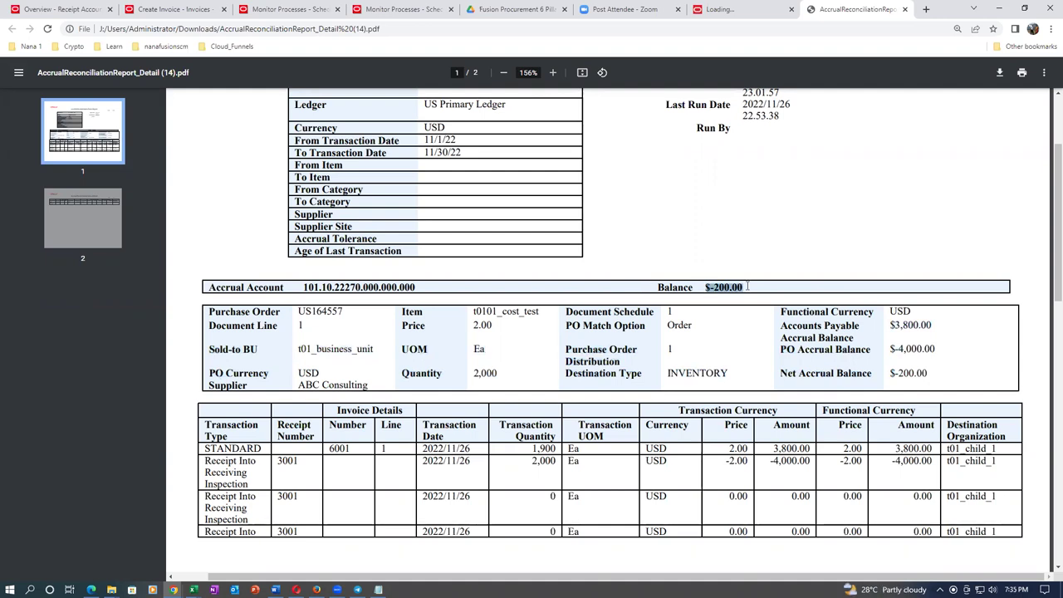
Examine the Accrual Reconciliation Detail Report's title, transaction date range, account balance and transaction lines.
left_click(720, 196)
scroll(733, 224, "up", 2)
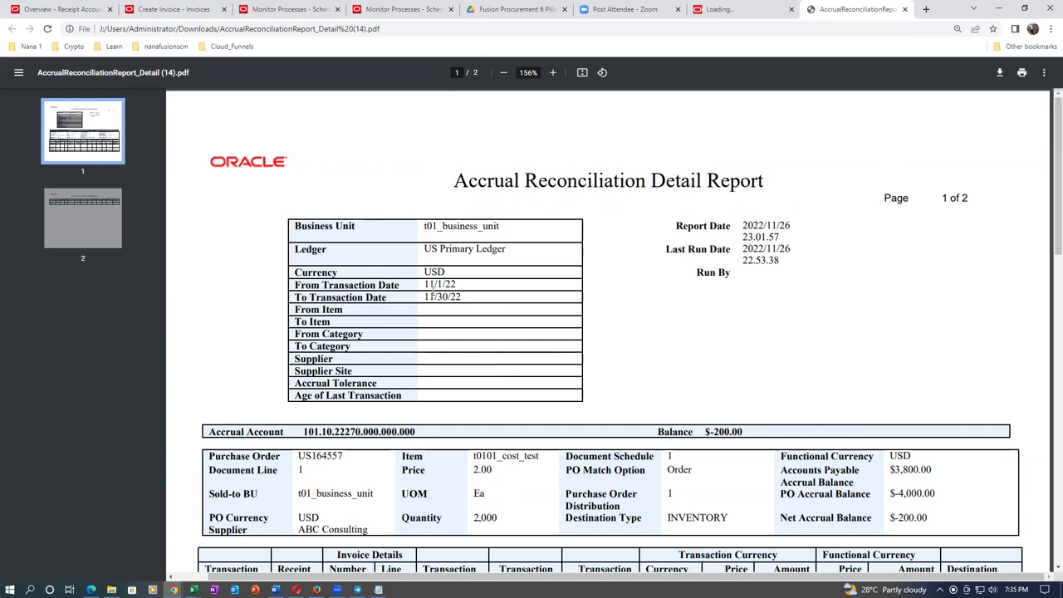
left_click_drag(424, 285, 478, 295)
left_click(636, 321)
scroll(656, 325, "down", 1)
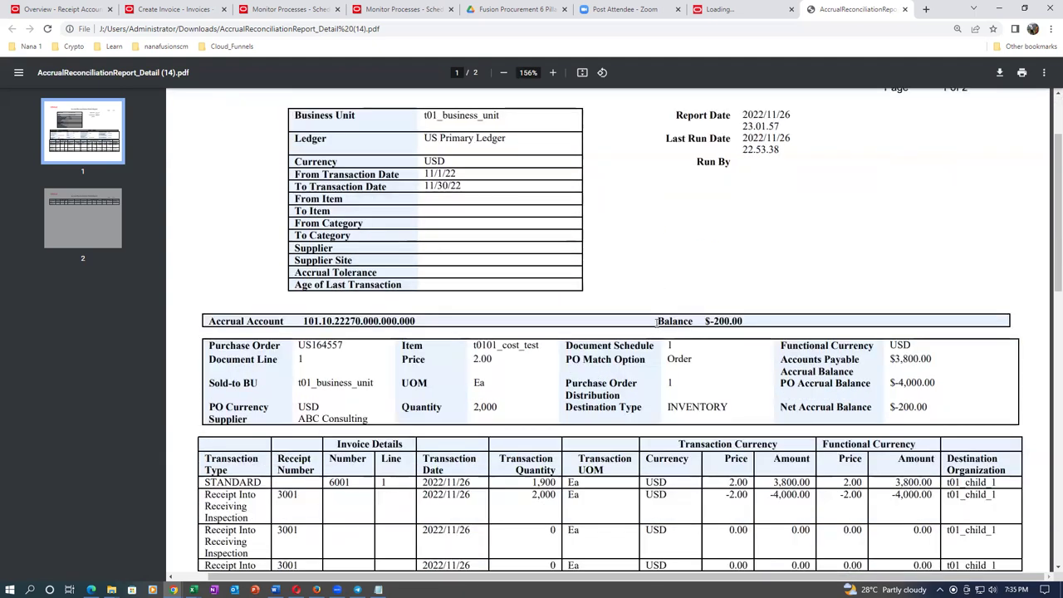
scroll(659, 331, "down", 1)
scroll(657, 330, "up", 1)
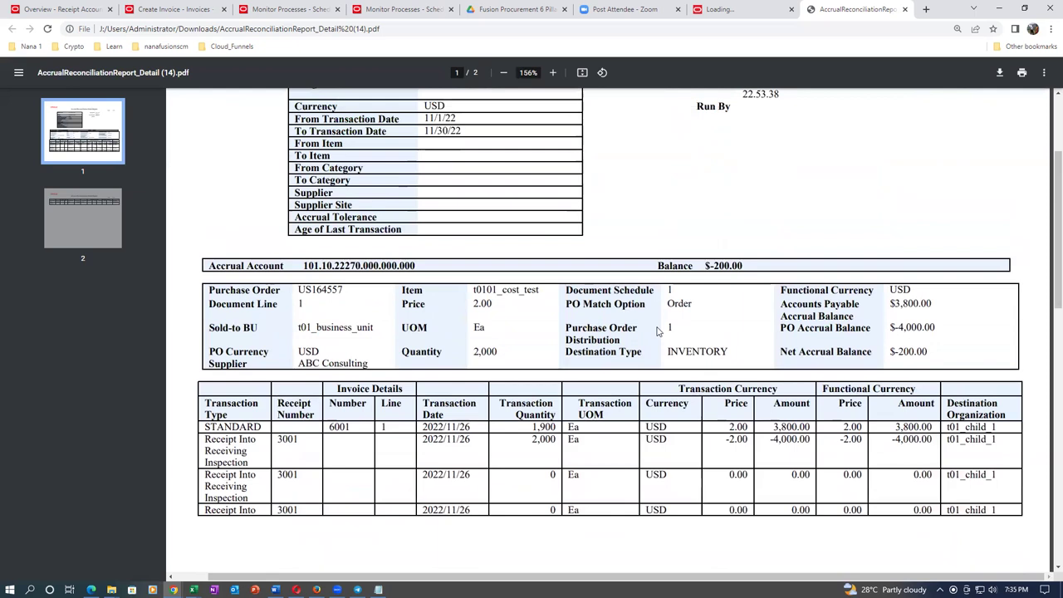
scroll(656, 332, "up", 3)
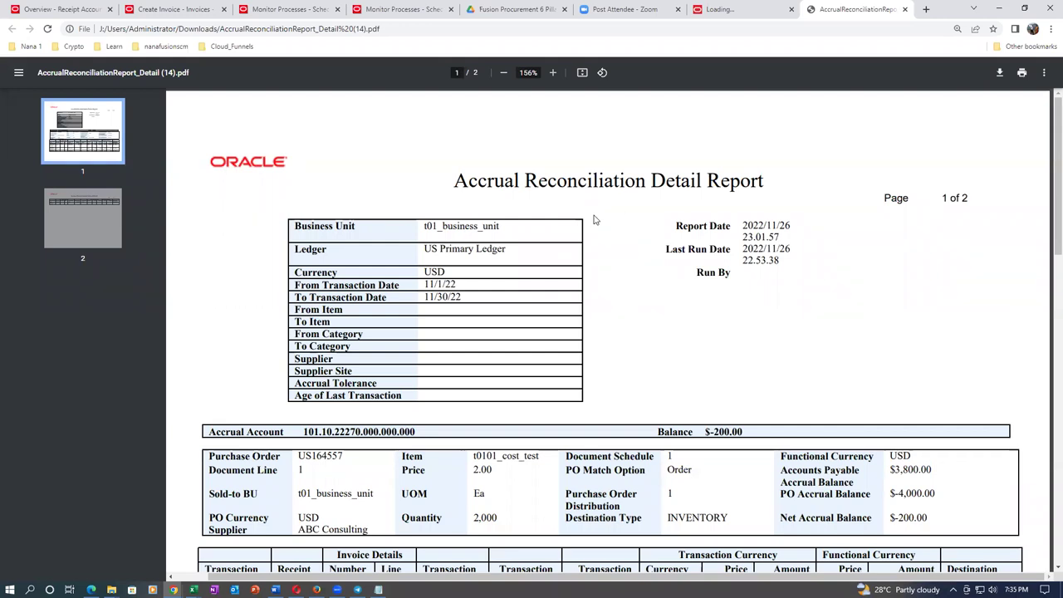
left_click_drag(456, 182, 759, 178)
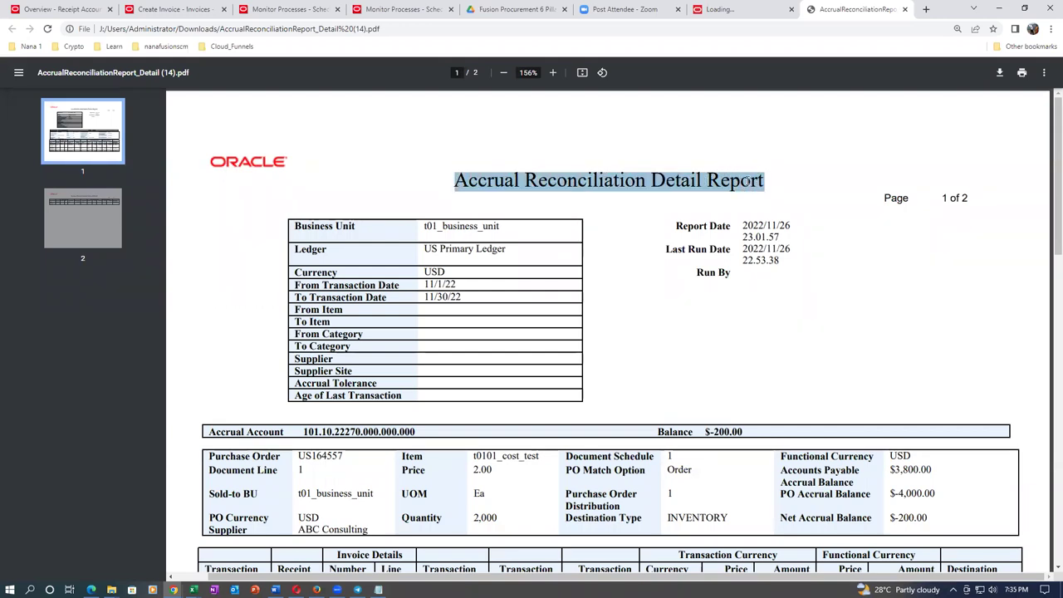
left_click(648, 321)
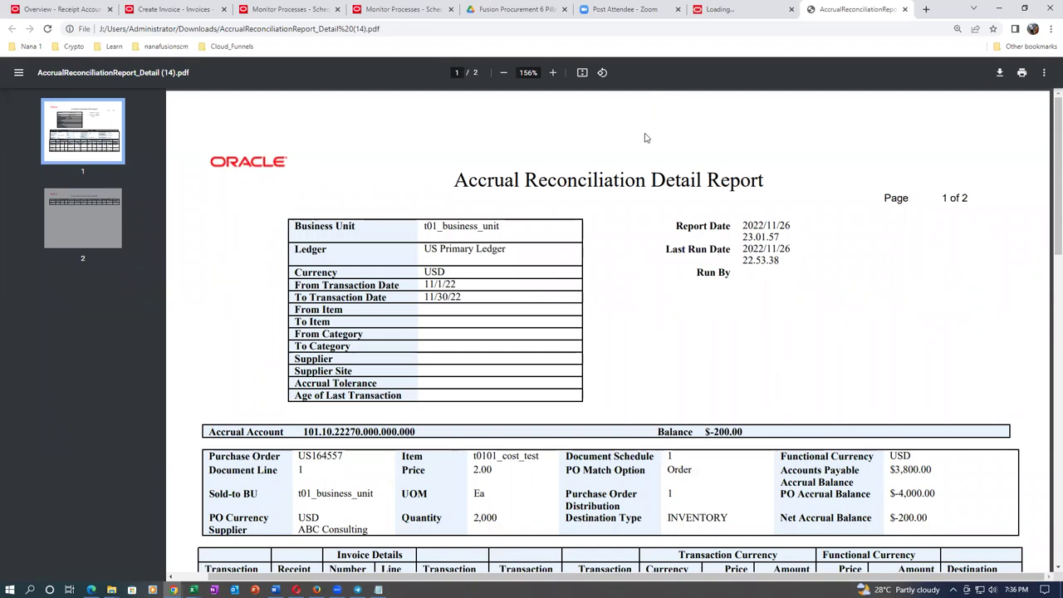
Close the detail report and its completion page, and open Receipt Accounting's Adjust Receipt Accrual Balances task.
left_click(904, 9)
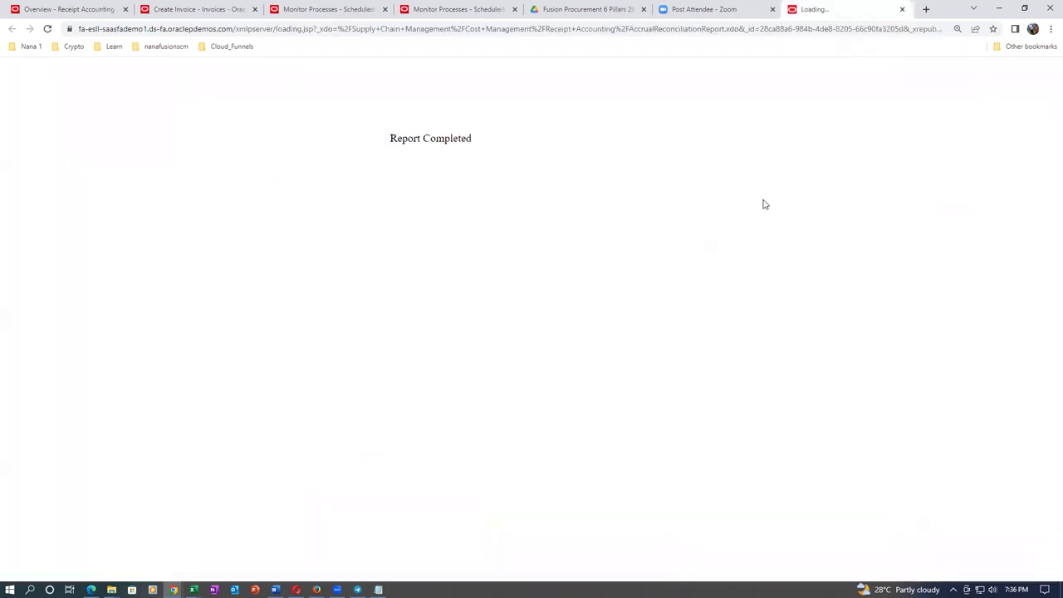
left_click(901, 9)
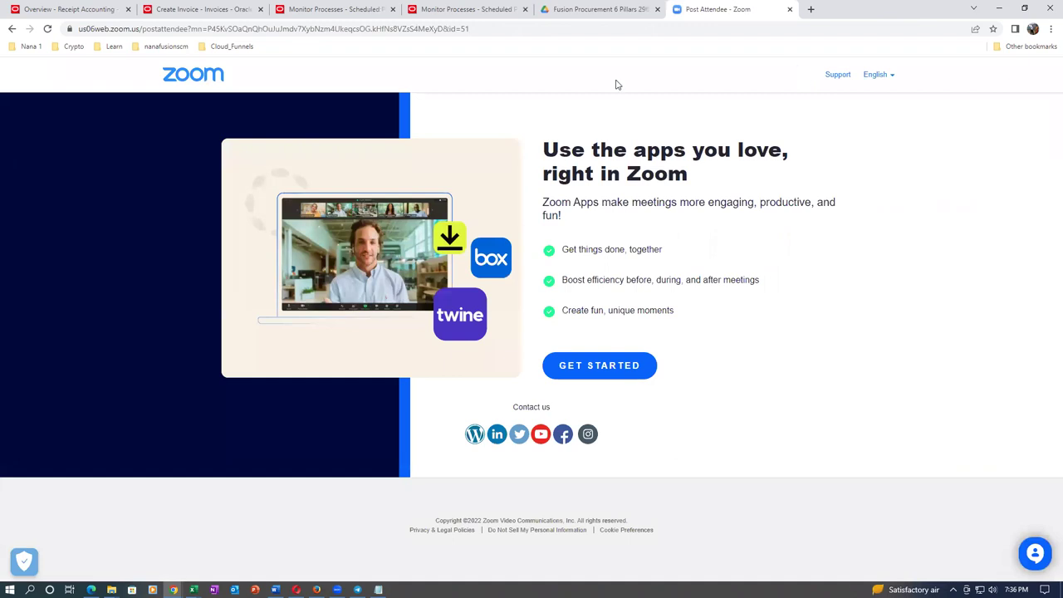
left_click(88, 10)
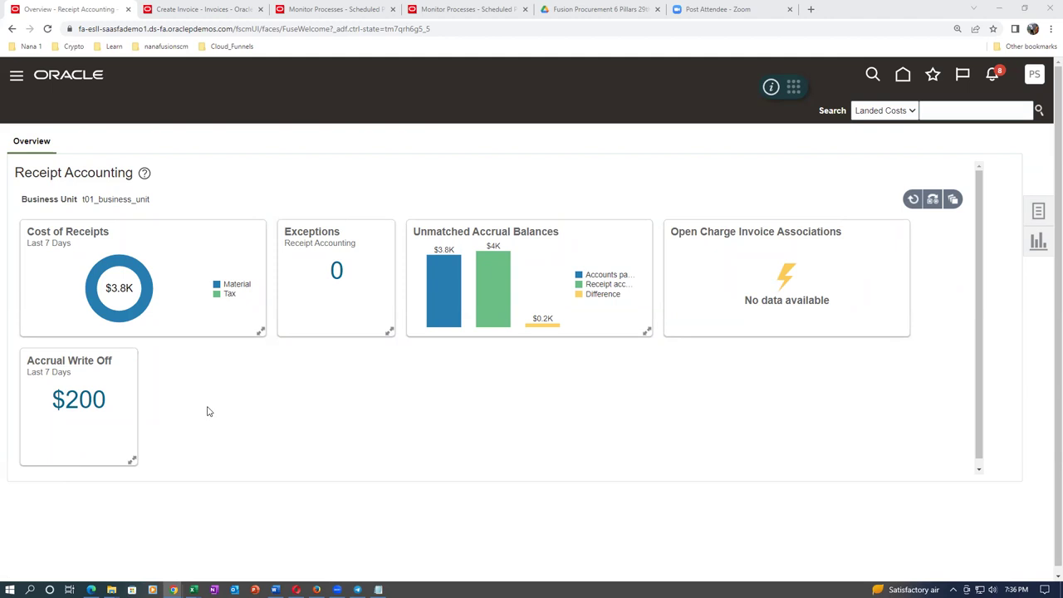
left_click(1038, 210)
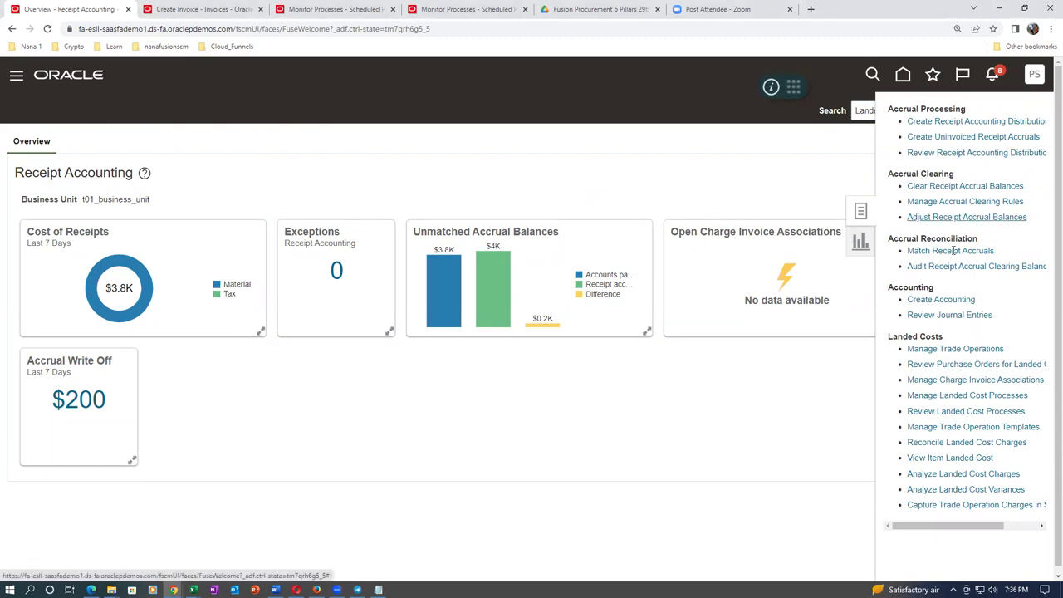
mouse_move(511, 303)
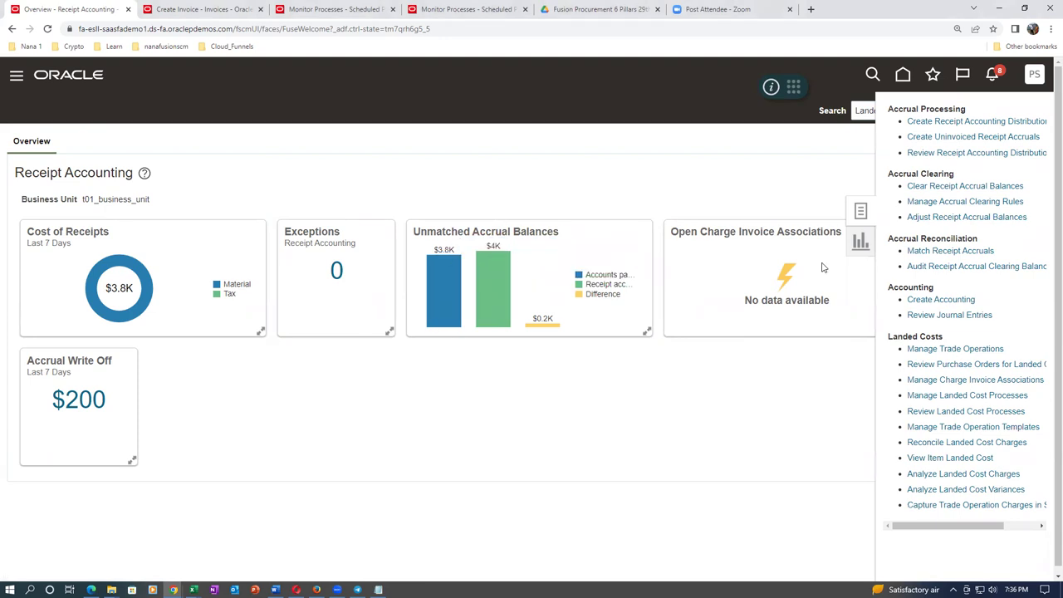
left_click(936, 216)
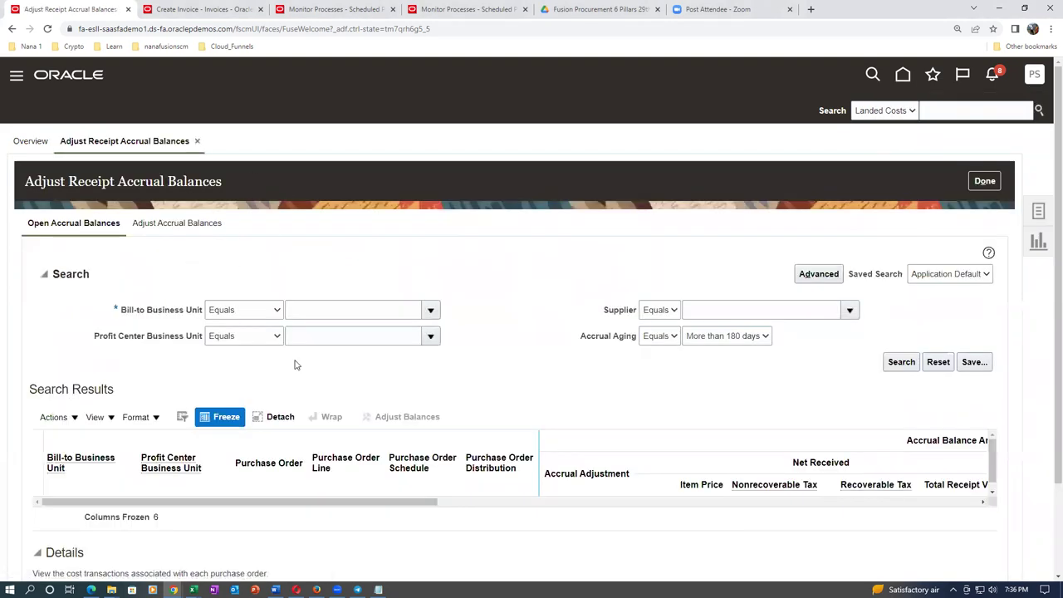
Search the open accrual balances for bill-to business units starting with t01, continuing without a supplier.
left_click(224, 309)
left_click(225, 319)
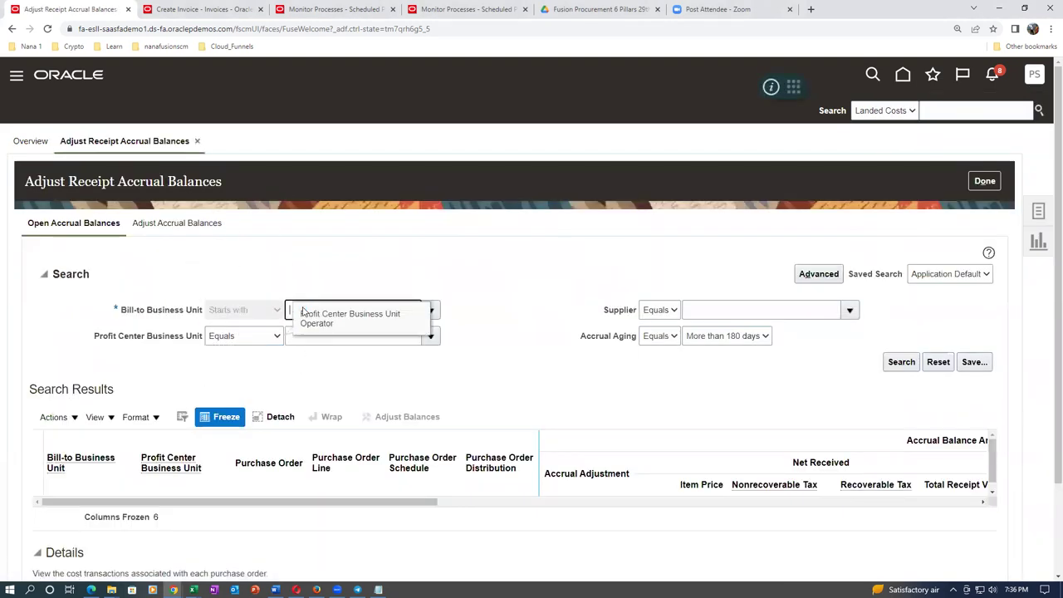
left_click(352, 310)
type("t0")
key("Tab")
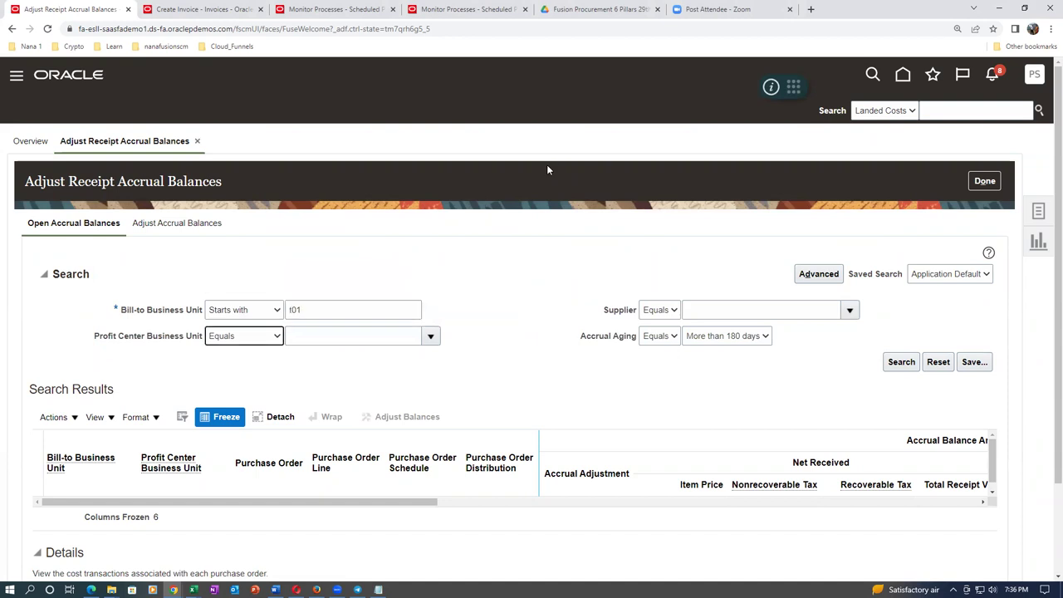
left_click(896, 358)
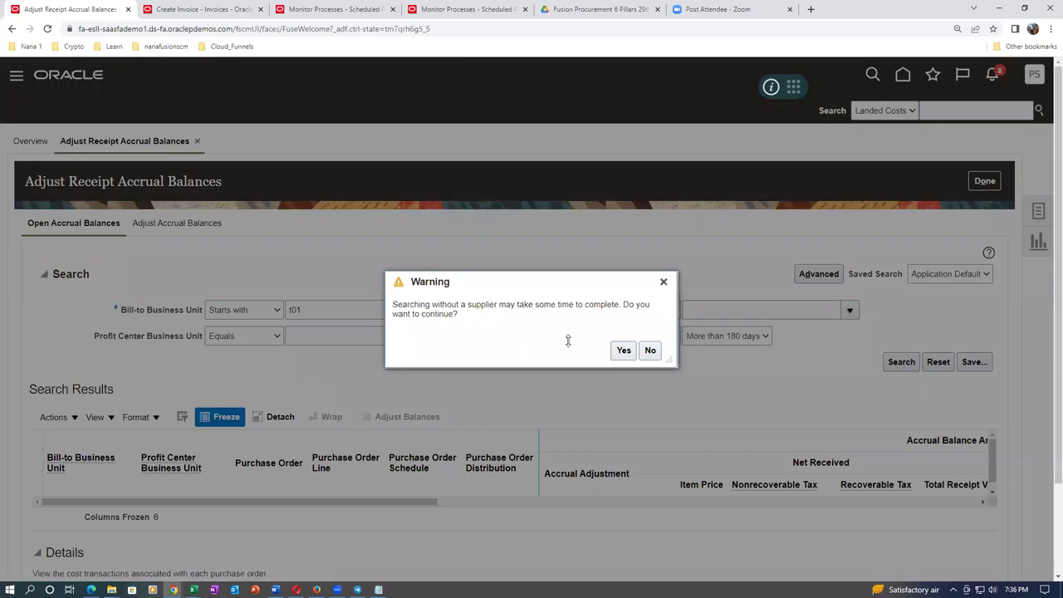
left_click(624, 351)
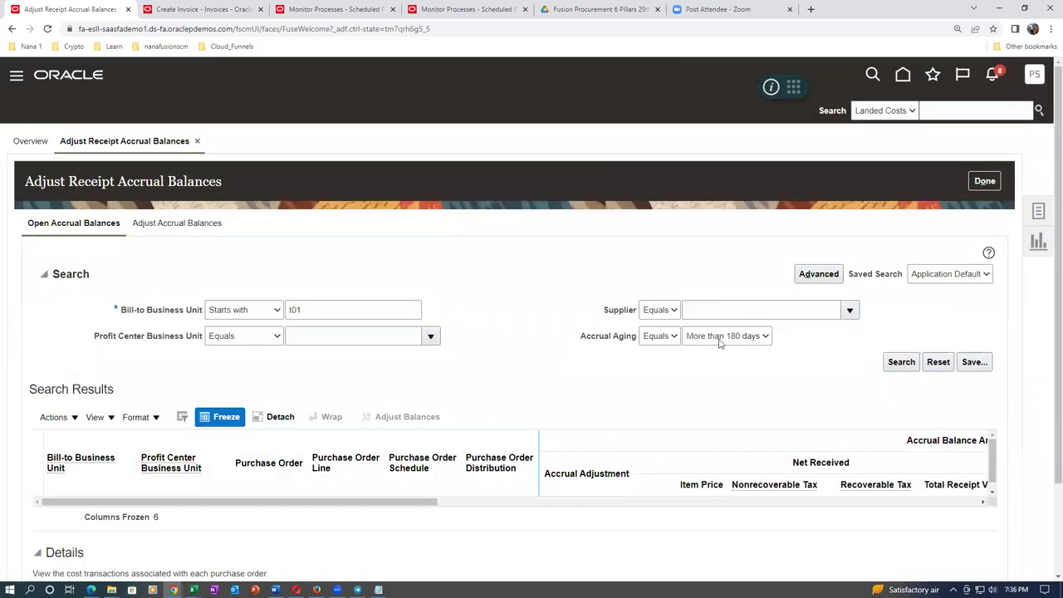
Set the accrual aging to All and repeat the open accrual balance search without a supplier.
left_click(719, 337)
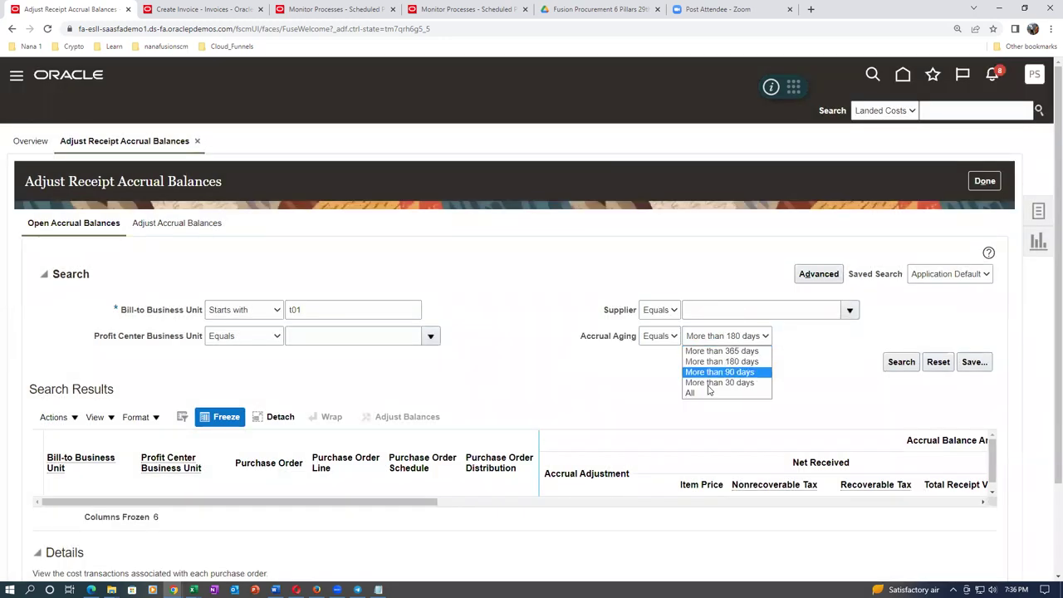
left_click(701, 396)
left_click(910, 359)
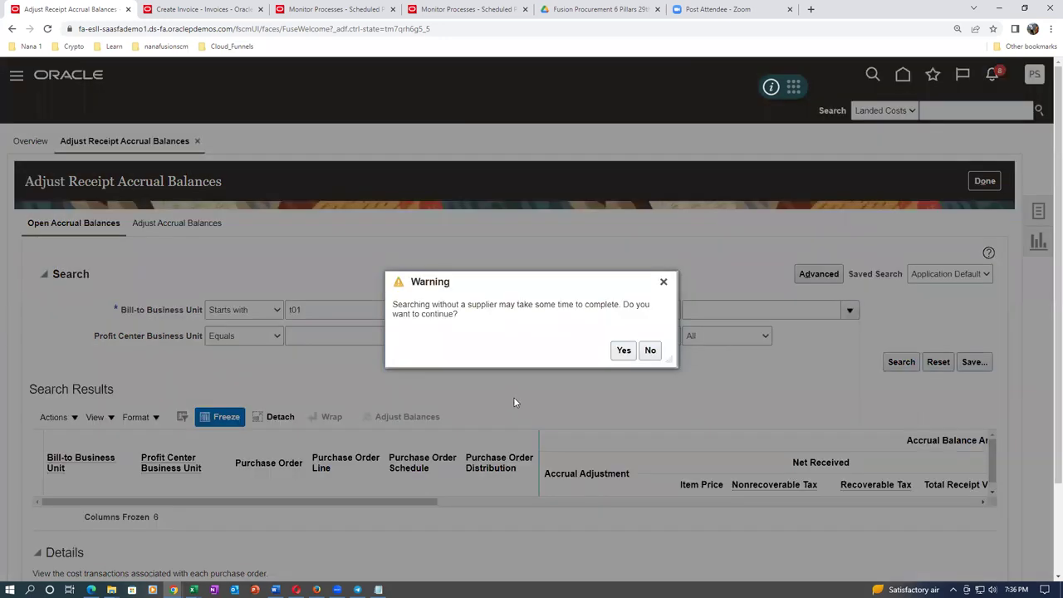
left_click(622, 352)
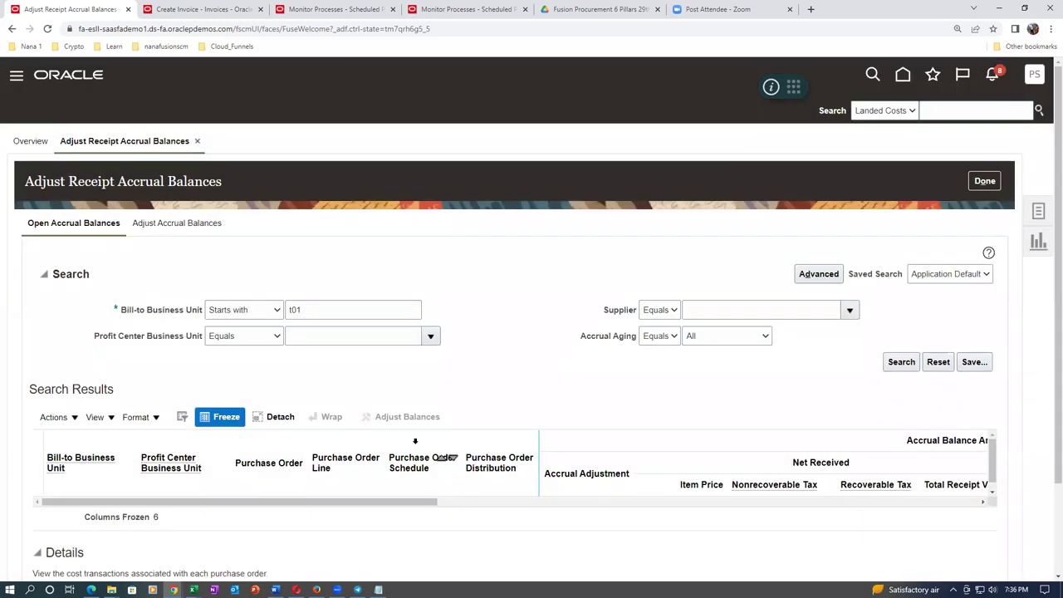
Search the adjusted accrual balances for bill-to business units starting with t01.
left_click(176, 223)
left_click(225, 309)
left_click(214, 322)
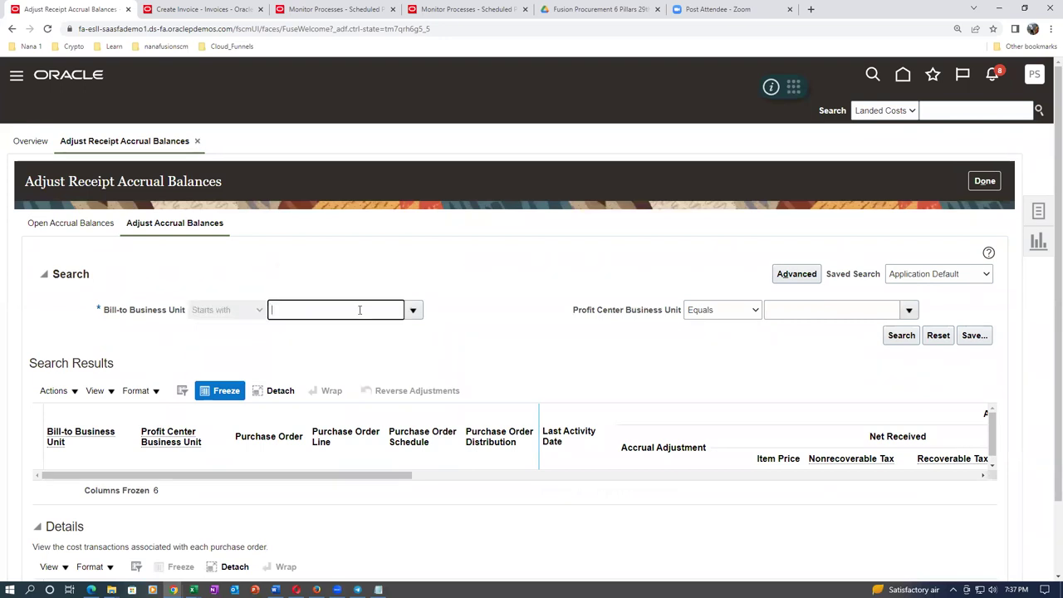
left_click(357, 309)
type("t01")
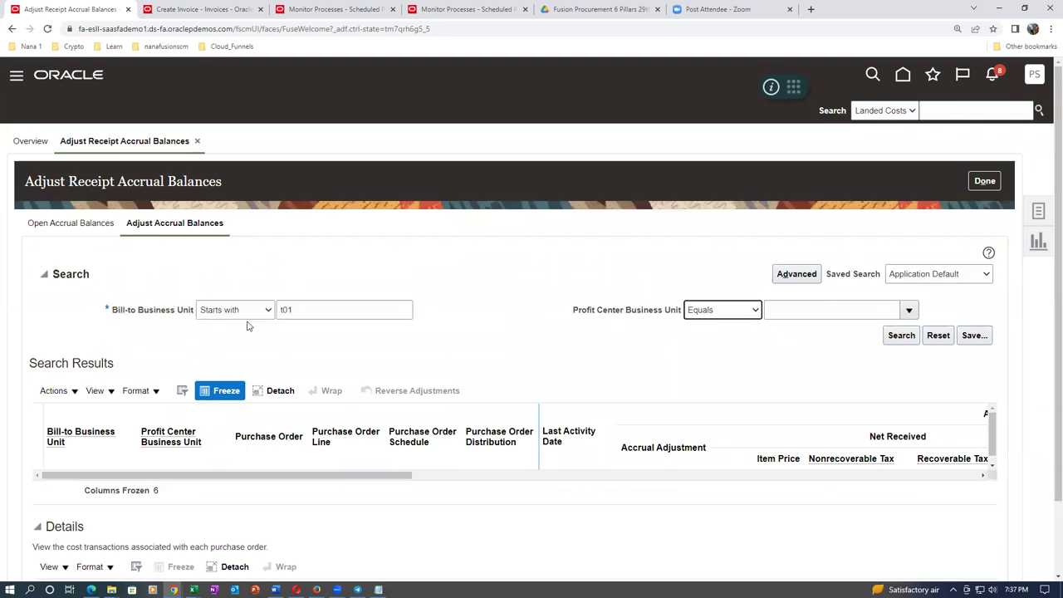
left_click(901, 335)
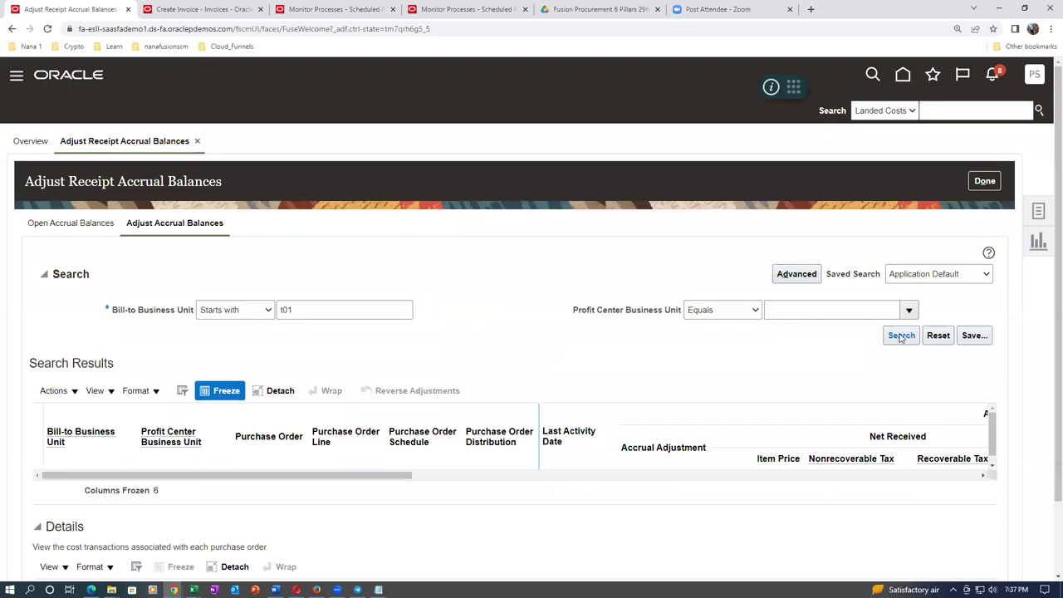
Reverse the accrual adjustment on t01_business_unit's purchase order, giving the reason "suplier gave bal. sheet".
left_click(575, 430)
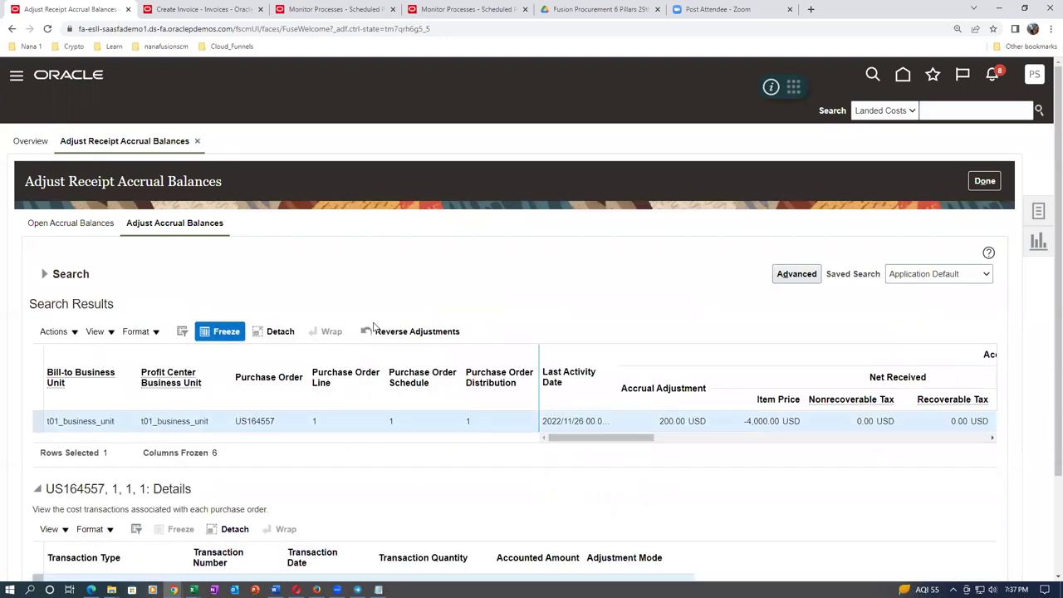
left_click(397, 332)
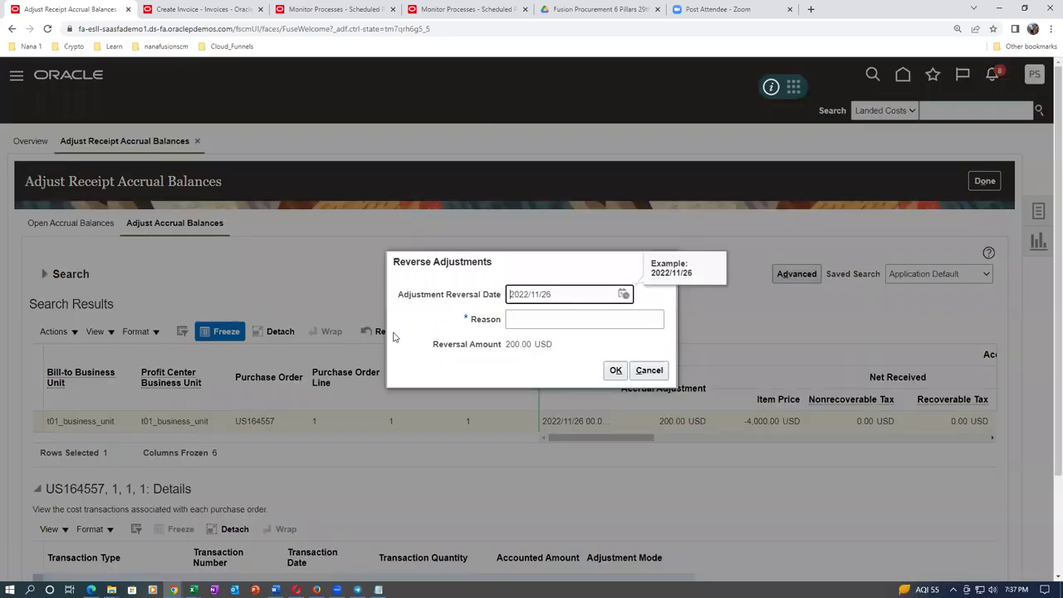
left_click(492, 315)
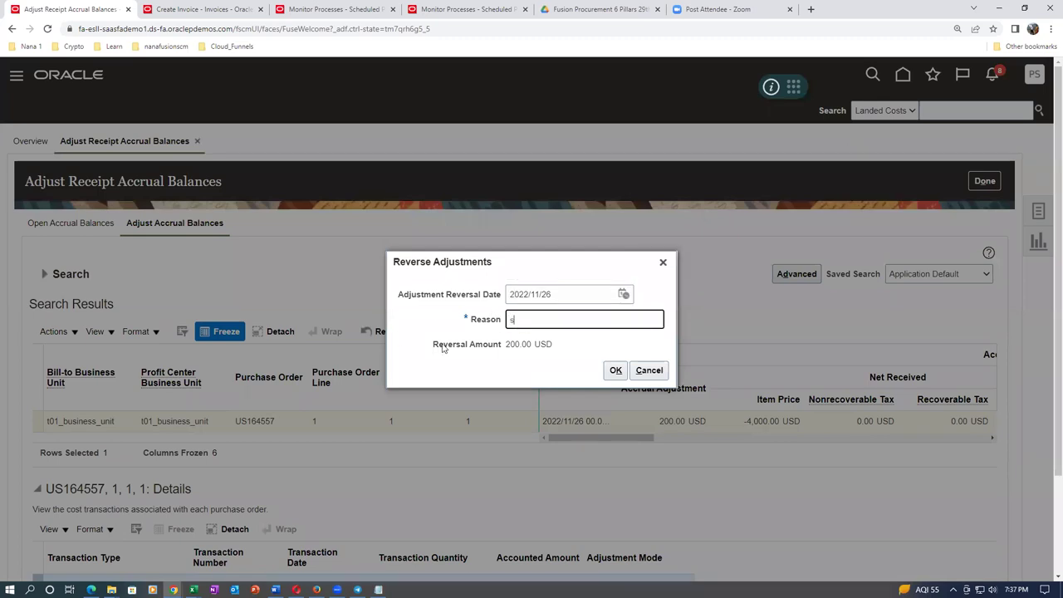
type("suplier gave bal. sheet")
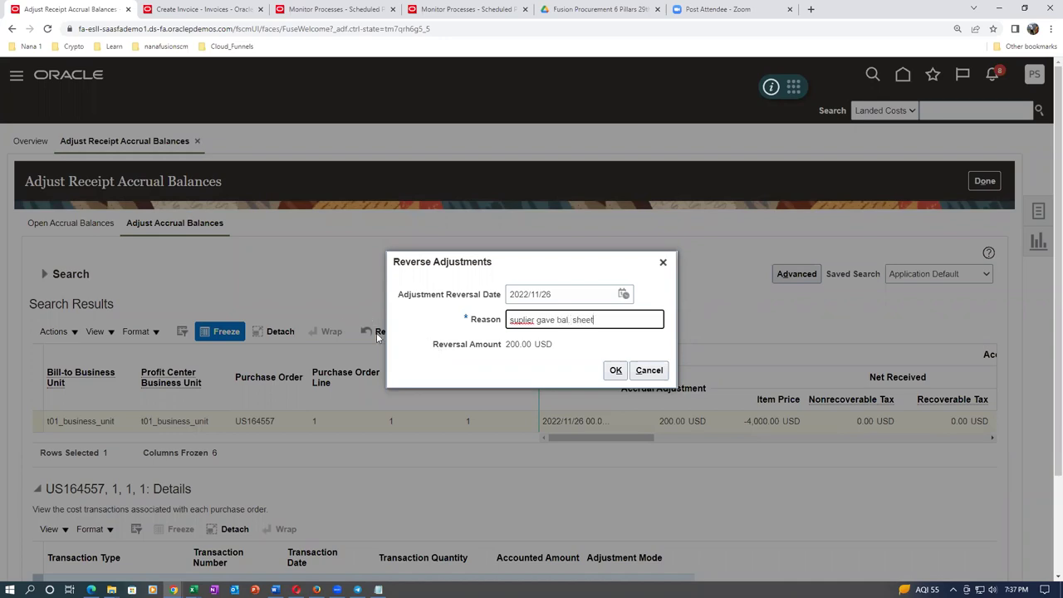
left_click(615, 370)
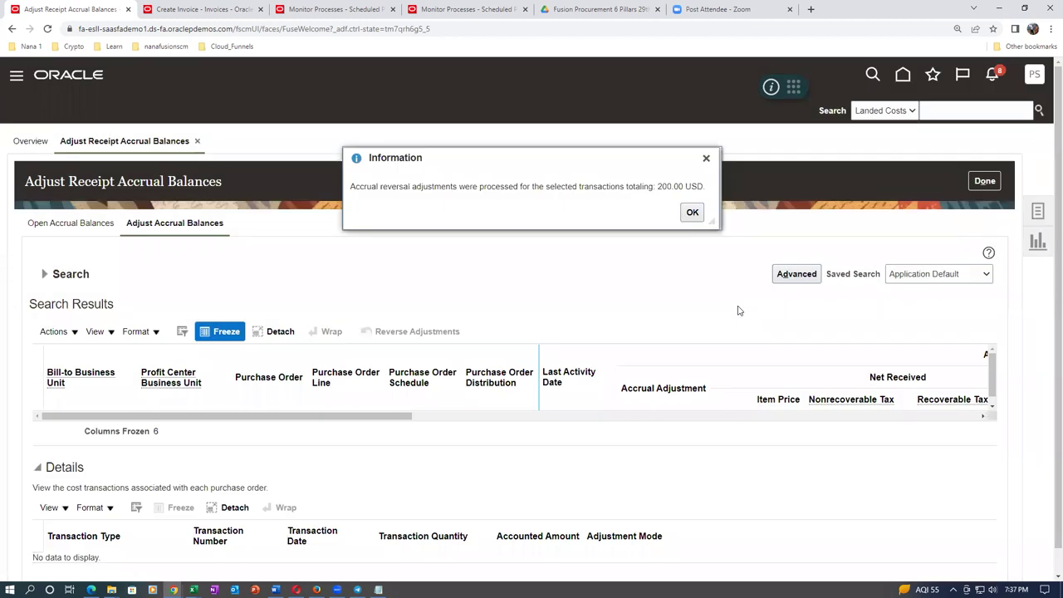
left_click(698, 210)
Check the purchase order in the open accrual balances, finish the adjustment task and refresh the Receipt Accounting overview.
left_click(78, 225)
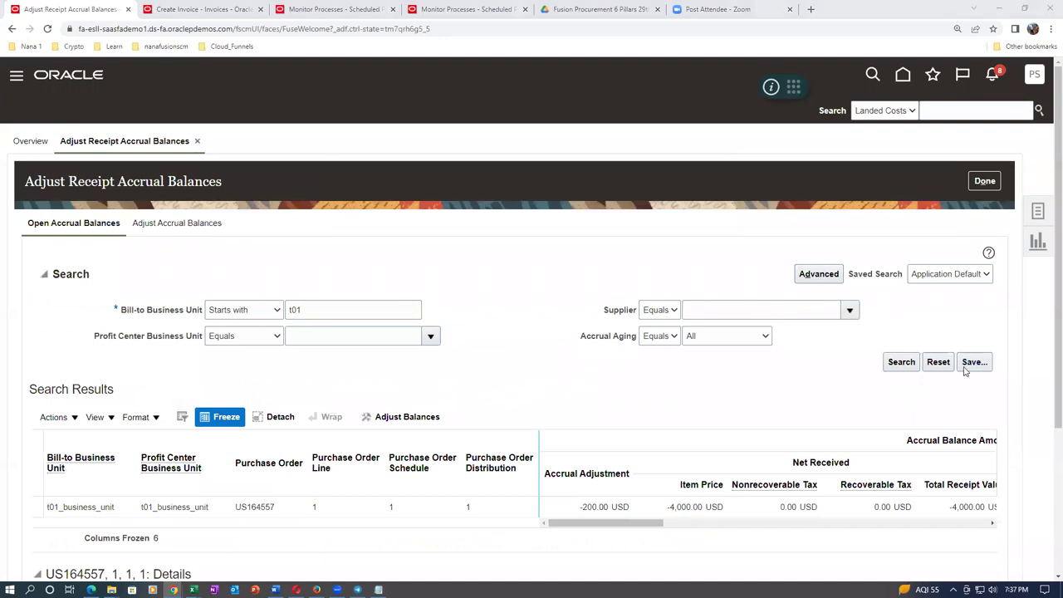
left_click(983, 181)
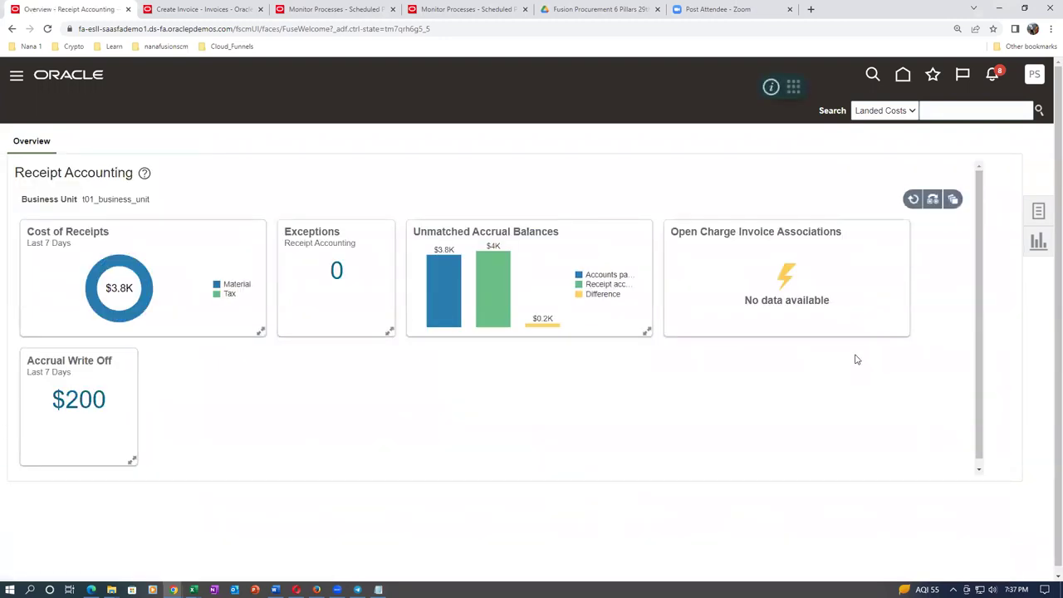
left_click(912, 199)
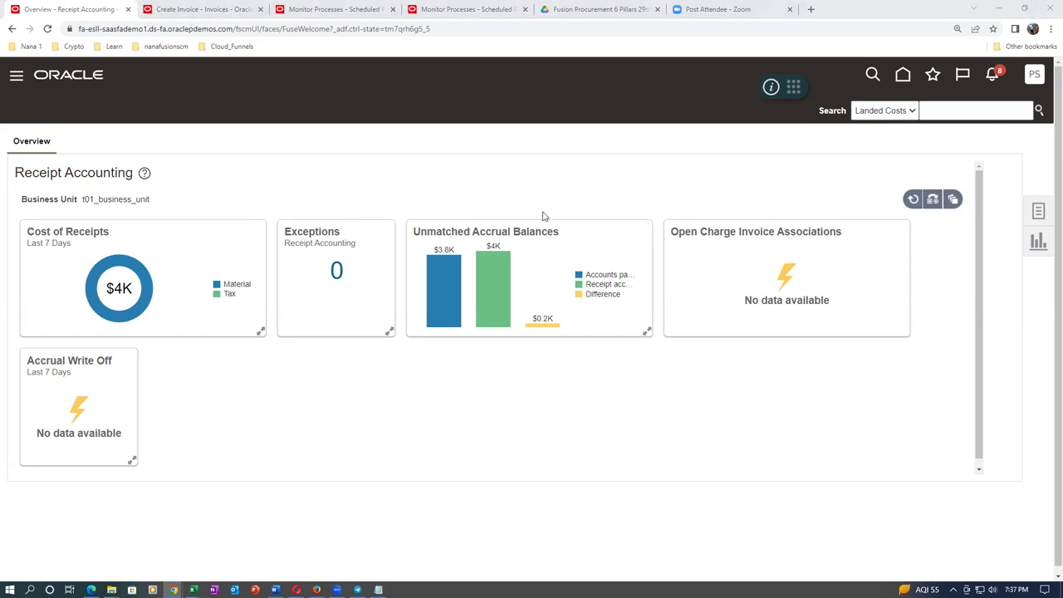
left_click(1039, 212)
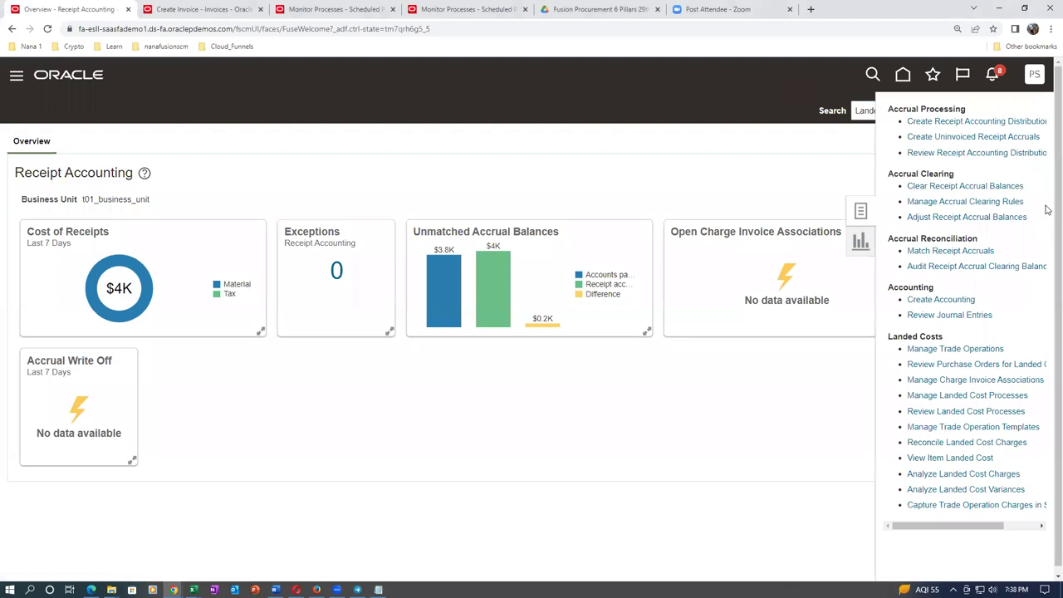
left_click(963, 201)
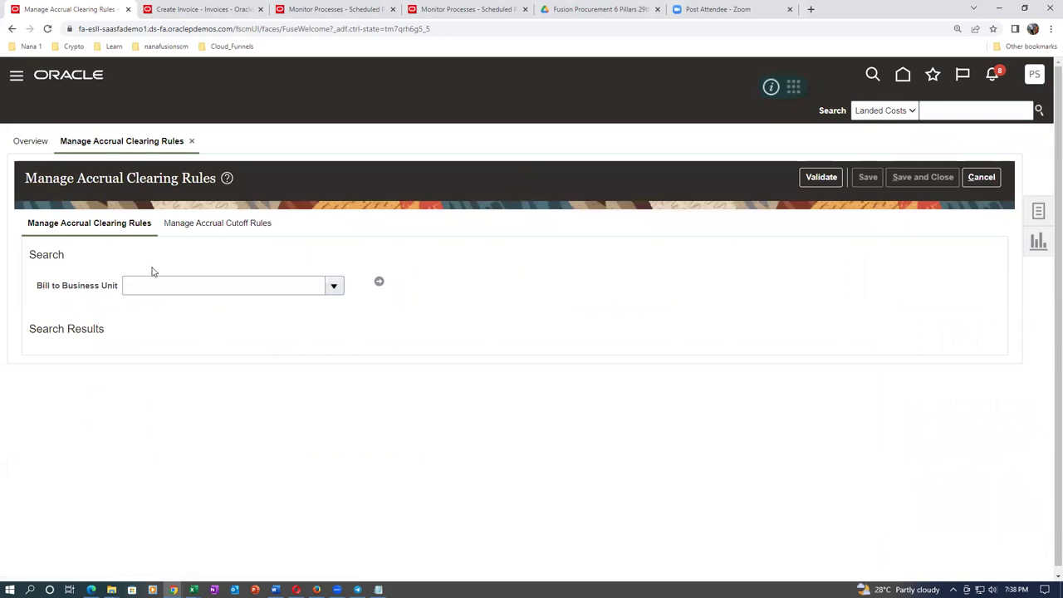
left_click(980, 177)
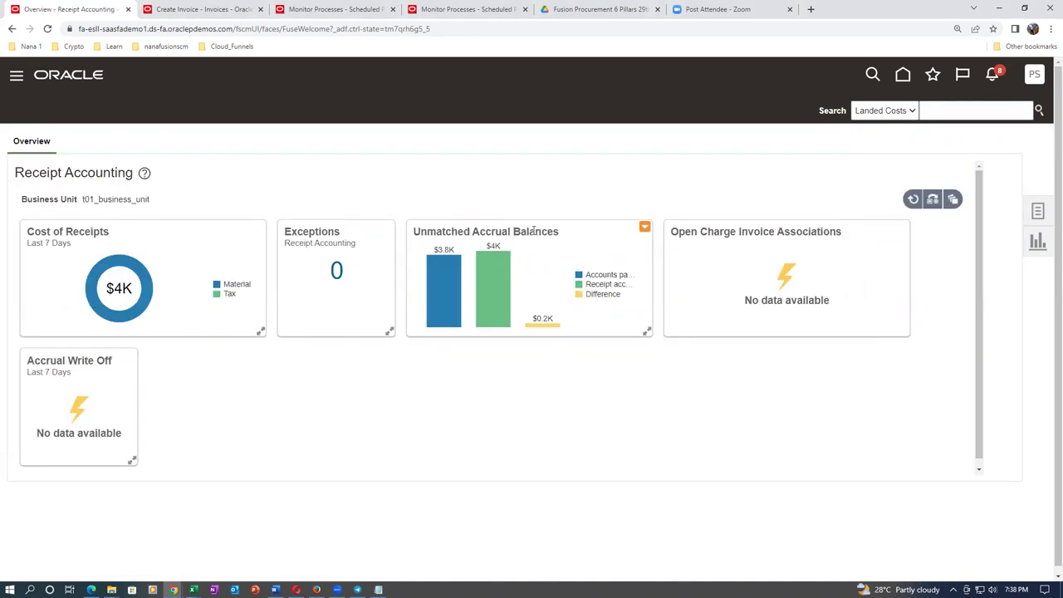
Open the Manage Accrual Clearing Rules task from the Accrual Clearing tasks.
left_click(1038, 212)
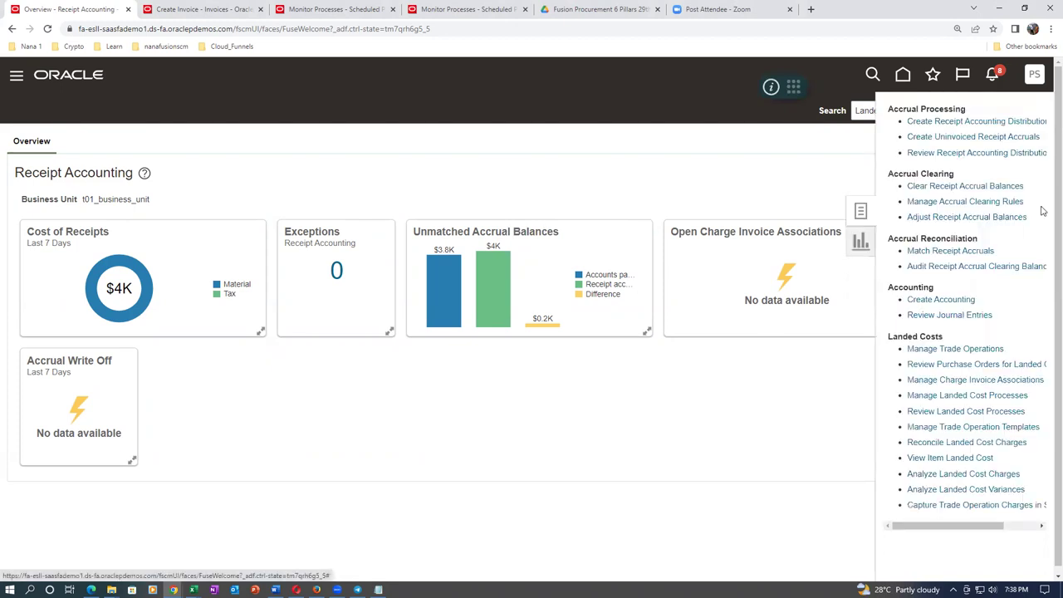
left_click(981, 203)
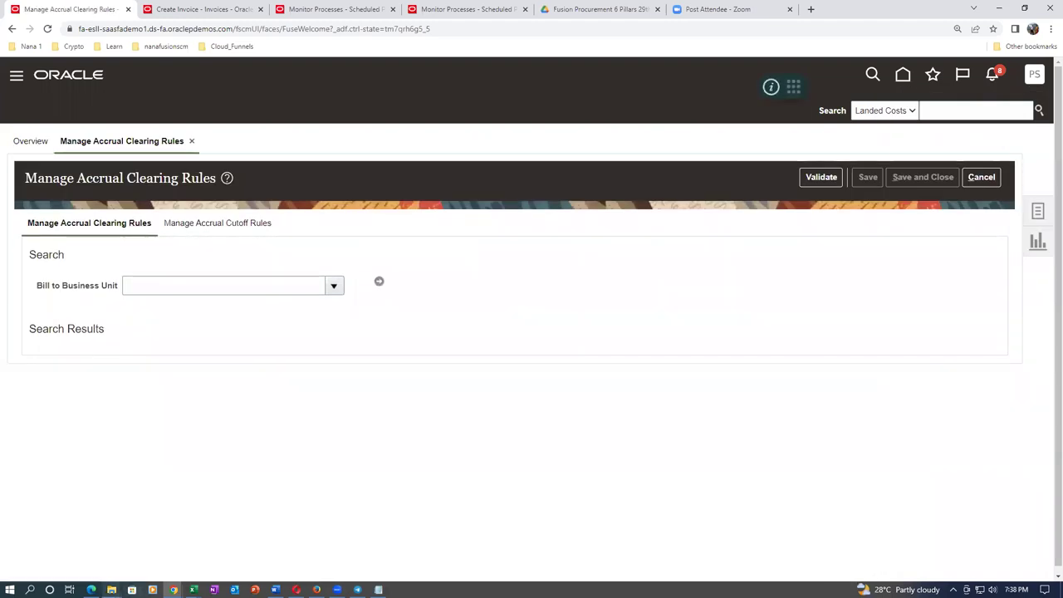
Open the document 56_Reconciliation Rules from Additional_Docs_Records_4 in the Oracle SCM Training folder on drive Main (J:).
mouse_move(111, 589)
left_click(163, 543)
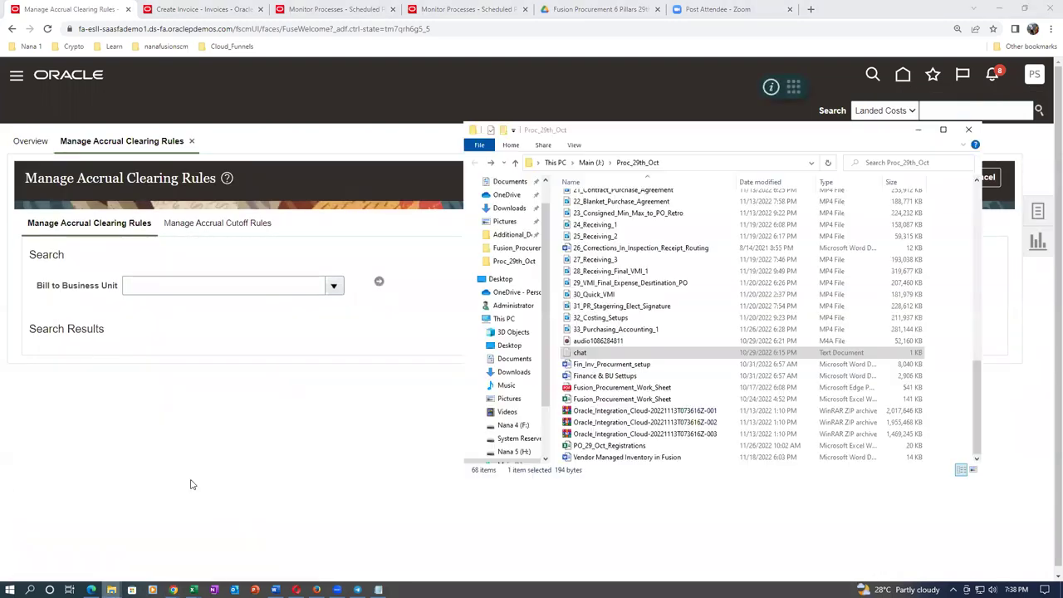
left_click(591, 162)
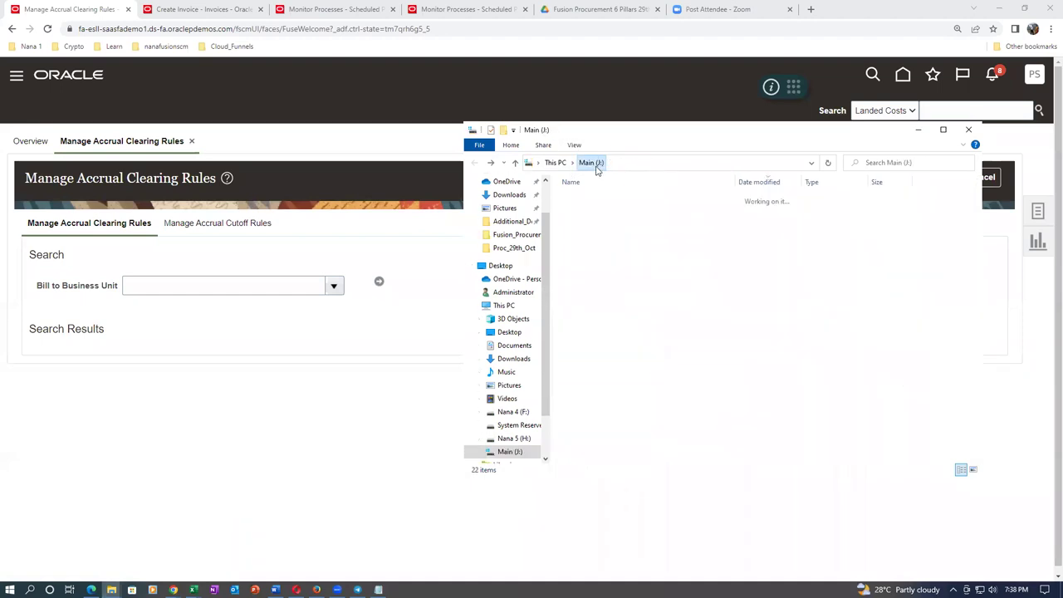
double_click(629, 257)
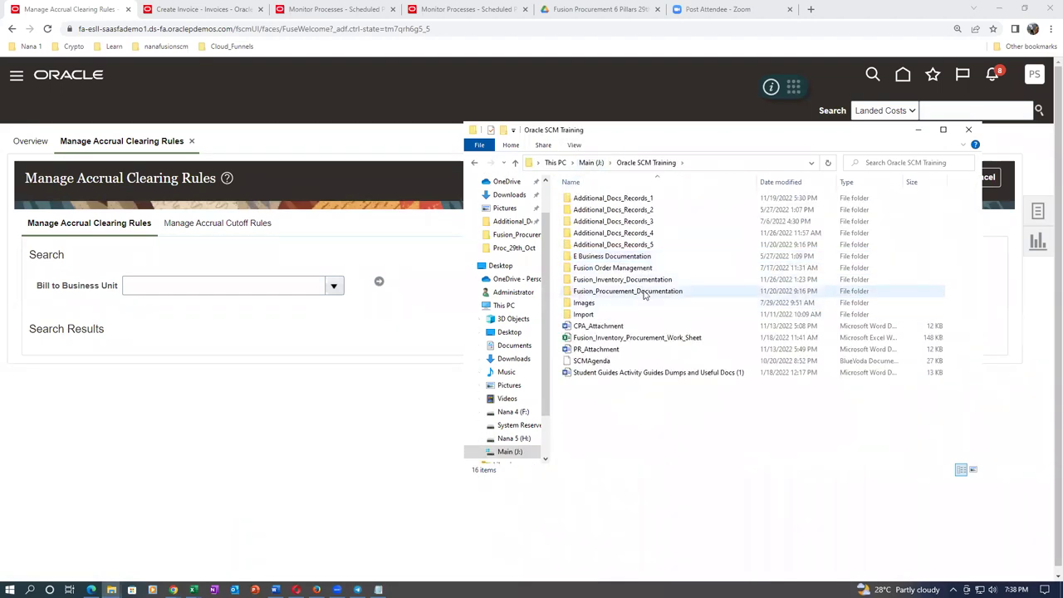
double_click(646, 233)
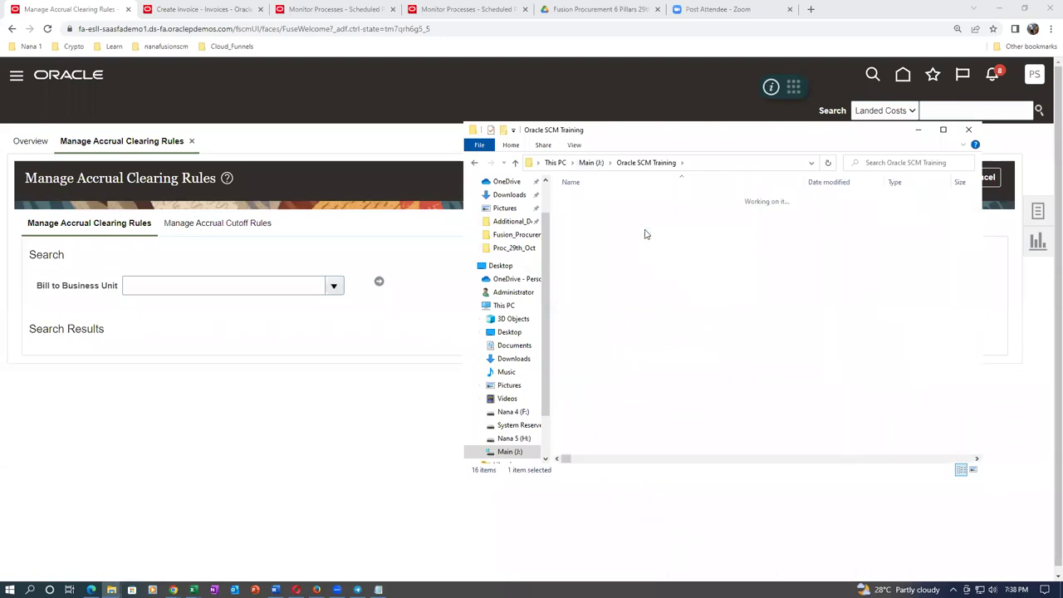
scroll(650, 303, "down", 5)
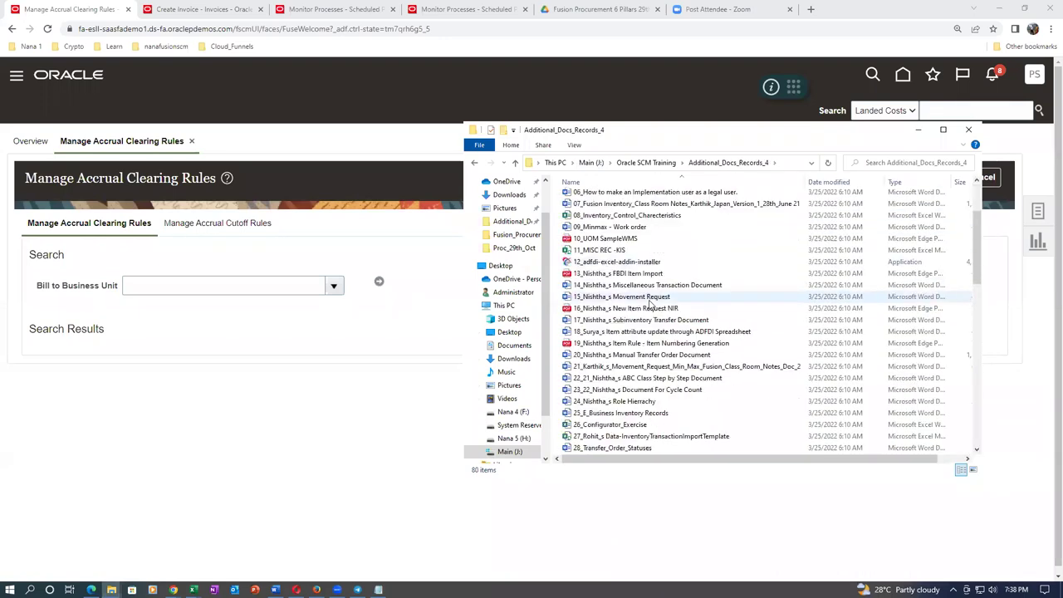
scroll(650, 305, "down", 6)
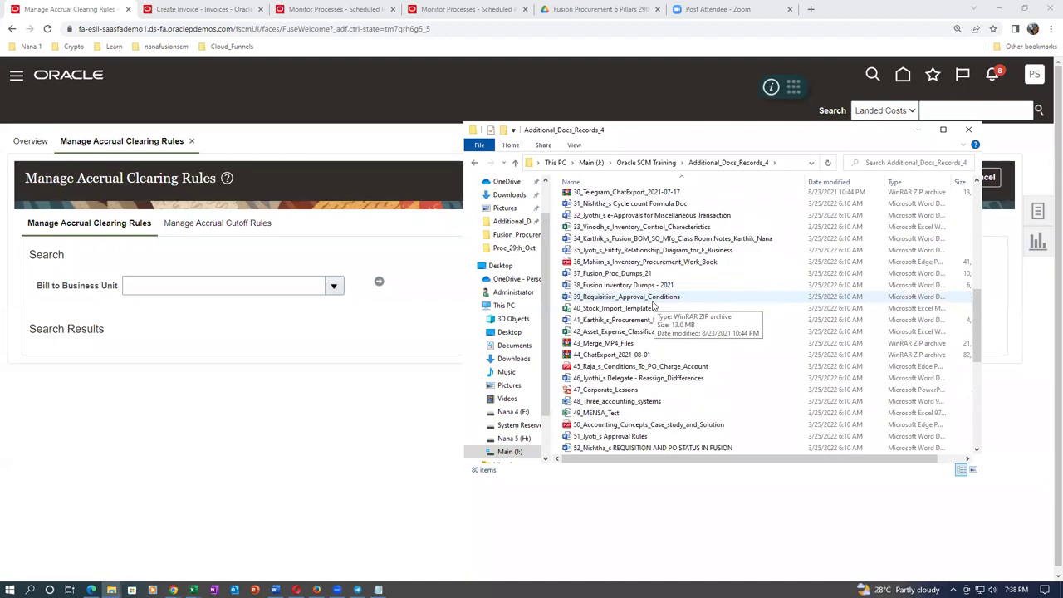
scroll(652, 305, "down", 3)
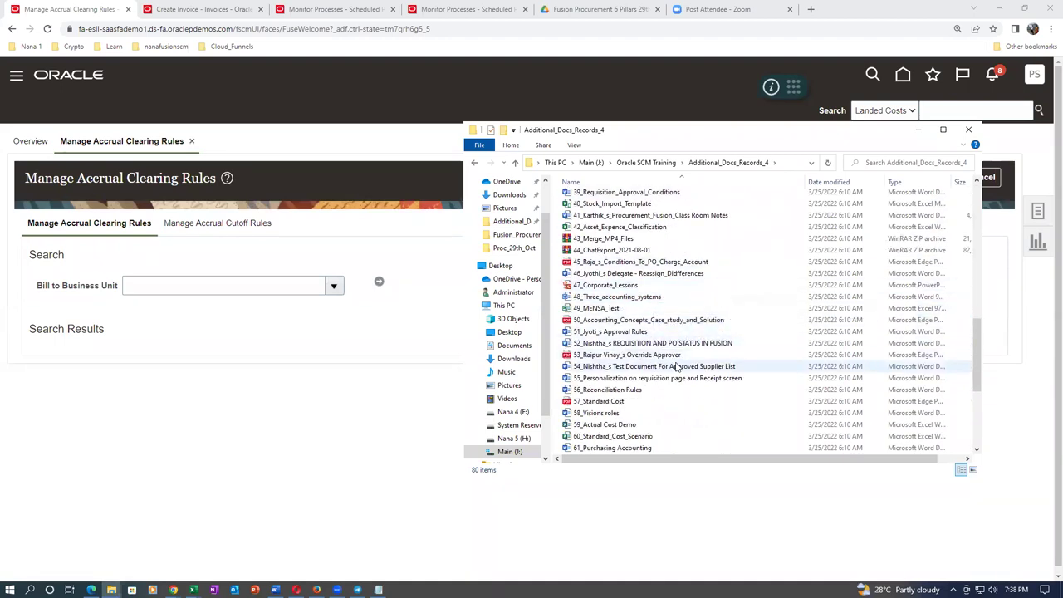
left_click(596, 390)
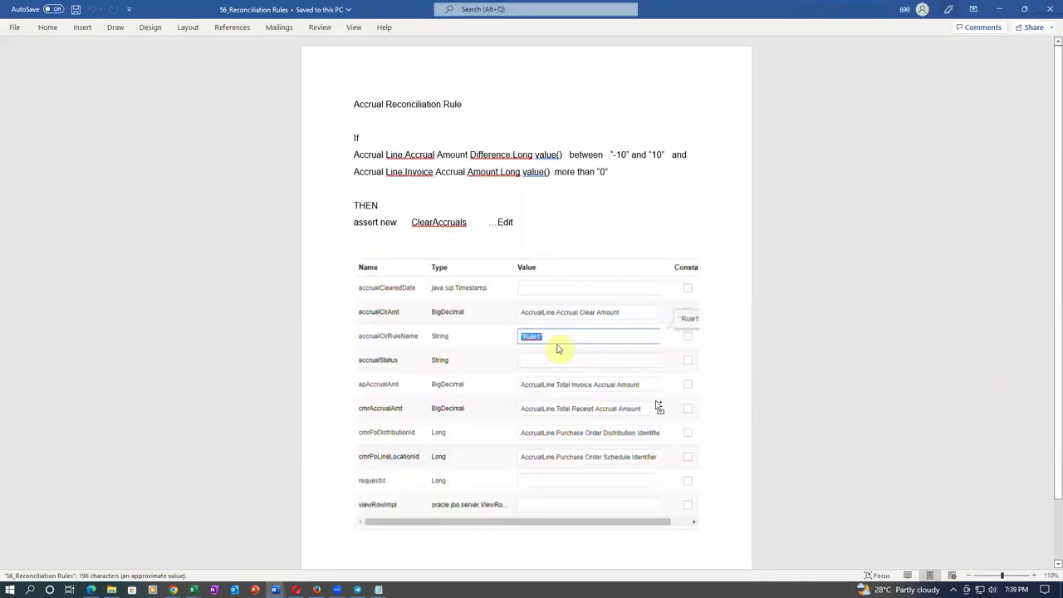
scroll(527, 303, "up", 3)
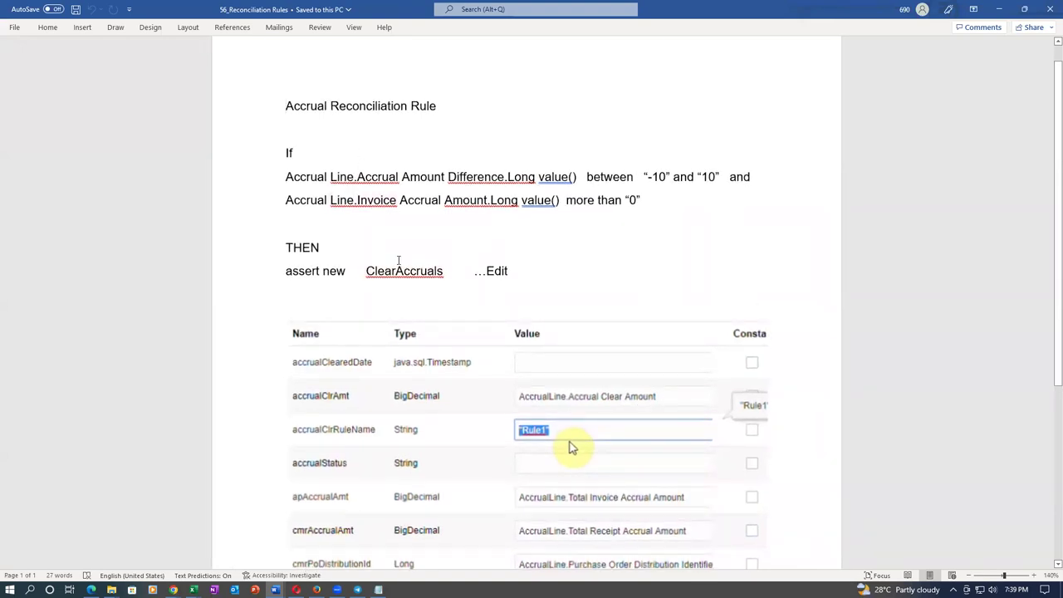
Return to Manage Accrual Clearing Rules in the browser and retrieve the rules for bill-to business unit t01_business_unit.
key("alt+Tab")
key("alt+Tab")
key("alt+Tab")
left_click(151, 285)
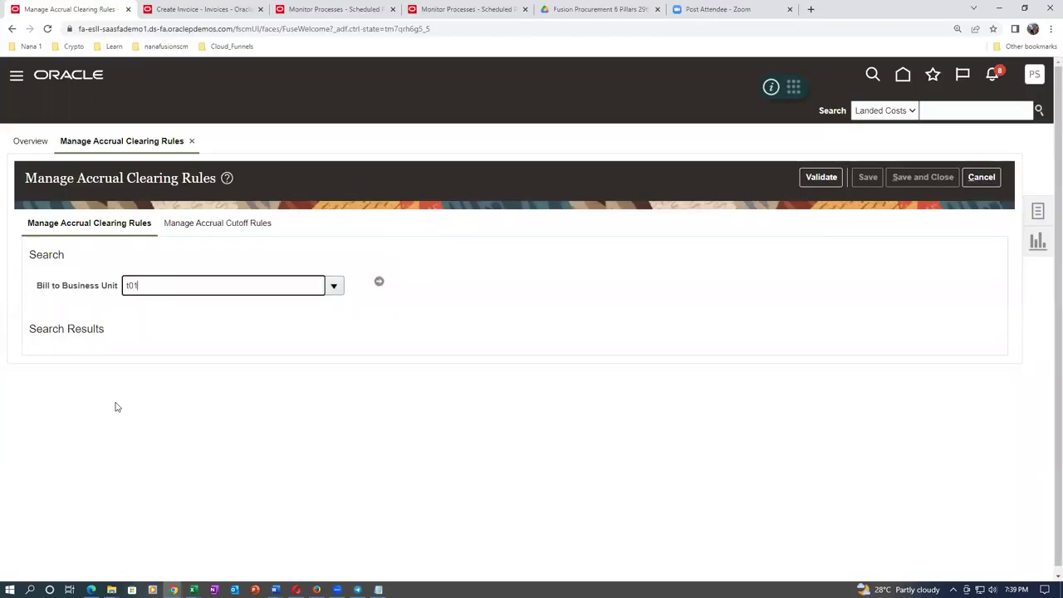
type("t01")
key("Tab")
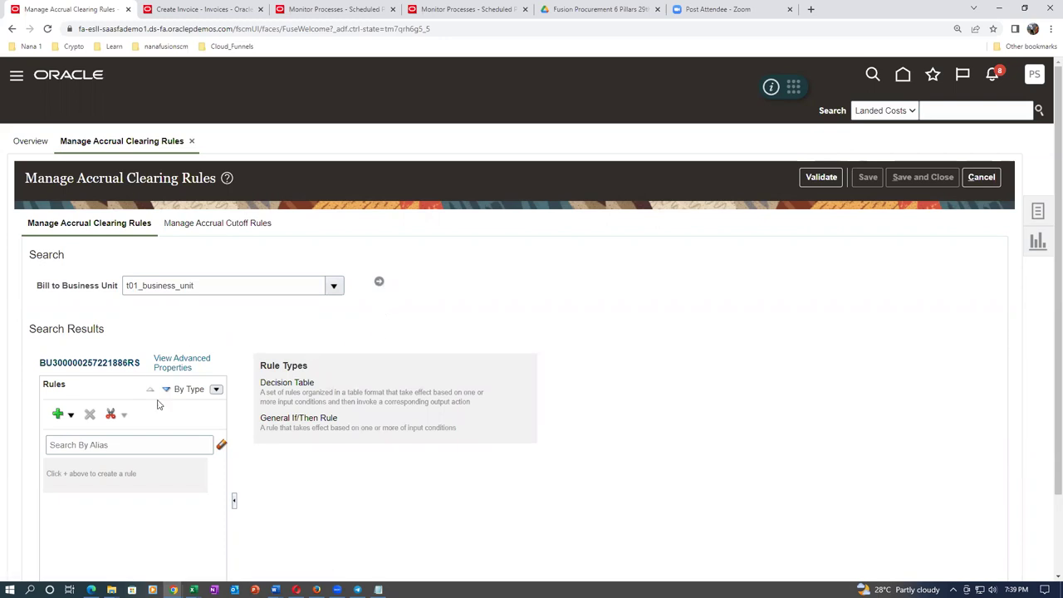
Add a general rule to the accrual clearing rules of t01_business_unit.
left_click(71, 417)
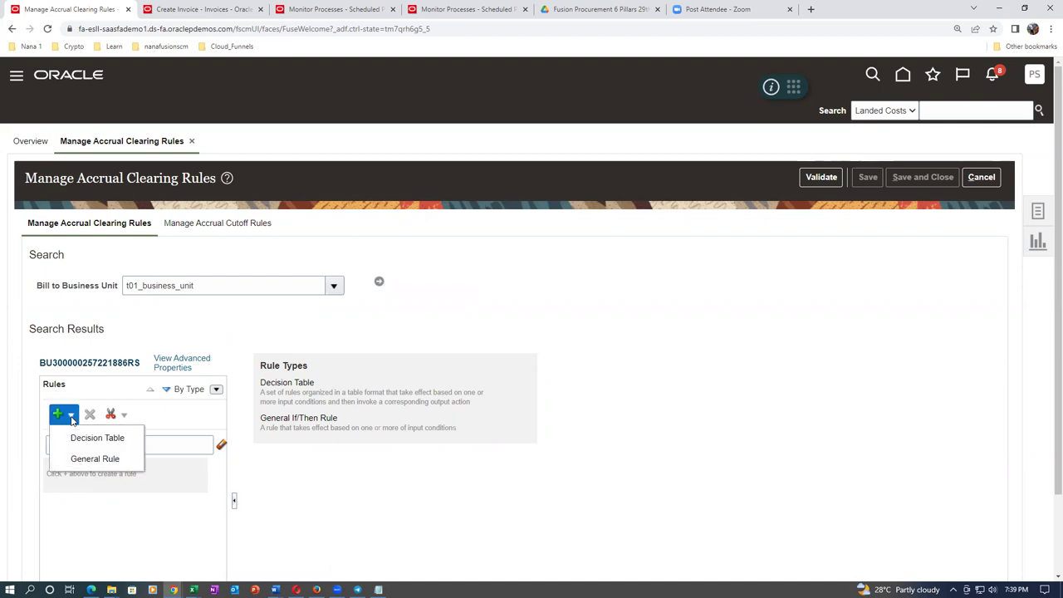
left_click(83, 461)
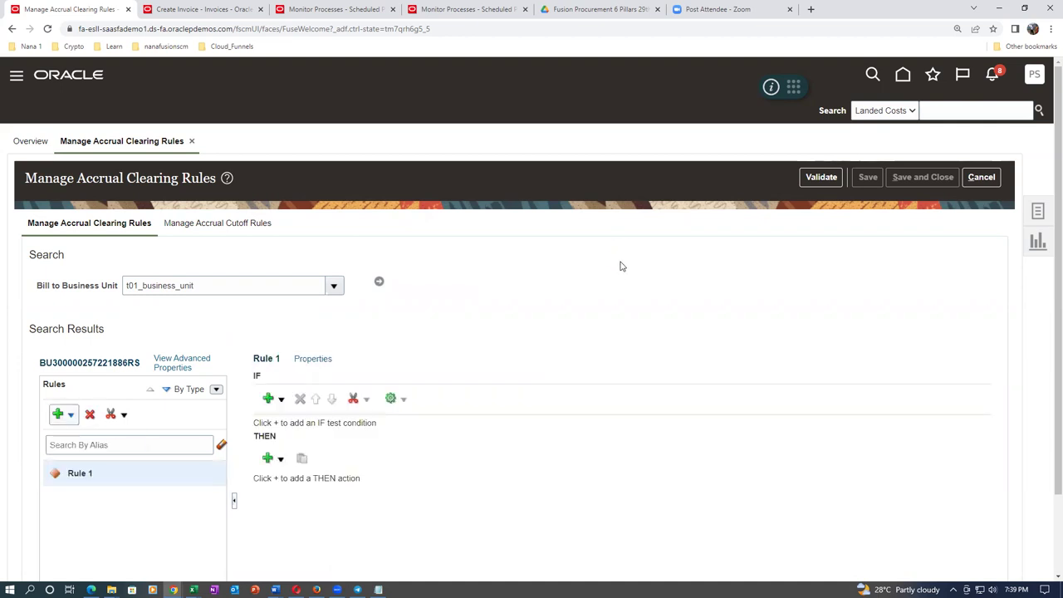
scroll(619, 266, "down", 2)
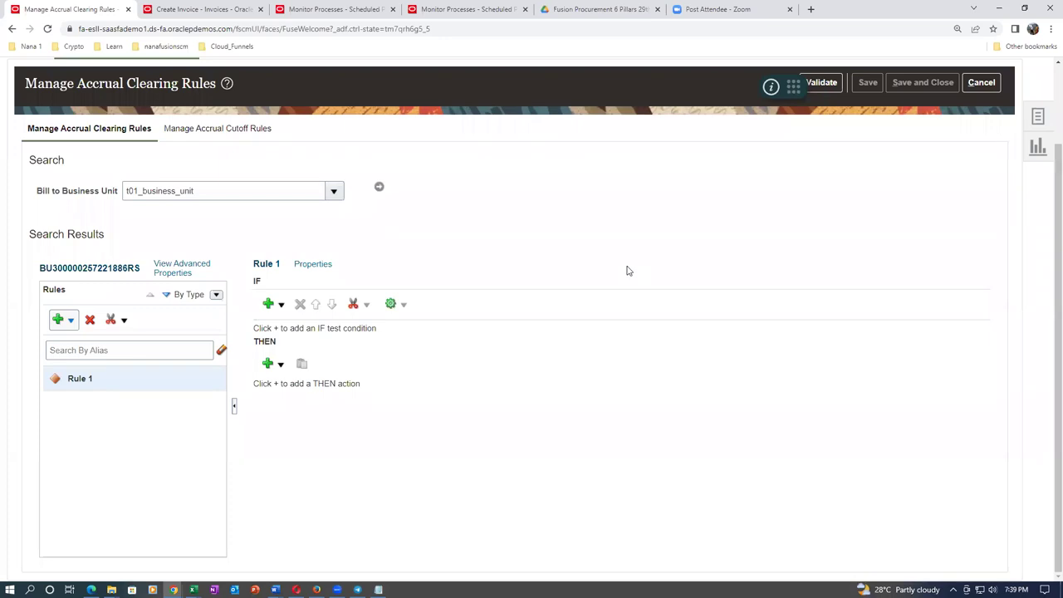
Review the accrual reconciliation rule in the Word document and add a simple test to Rule 1's IF section in the browser.
key("alt+Tab")
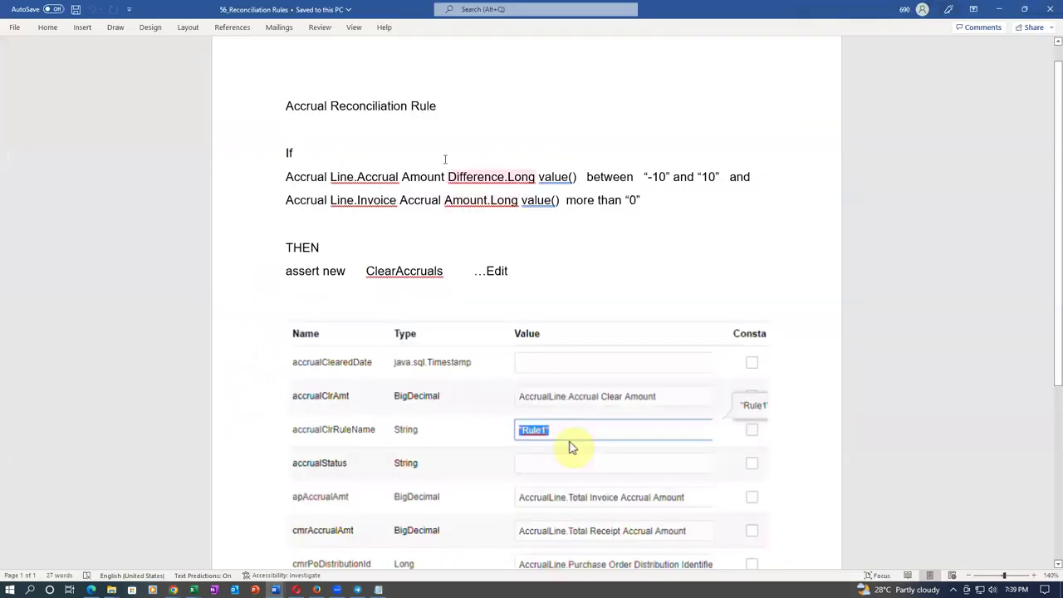
scroll(465, 503, "down", 3)
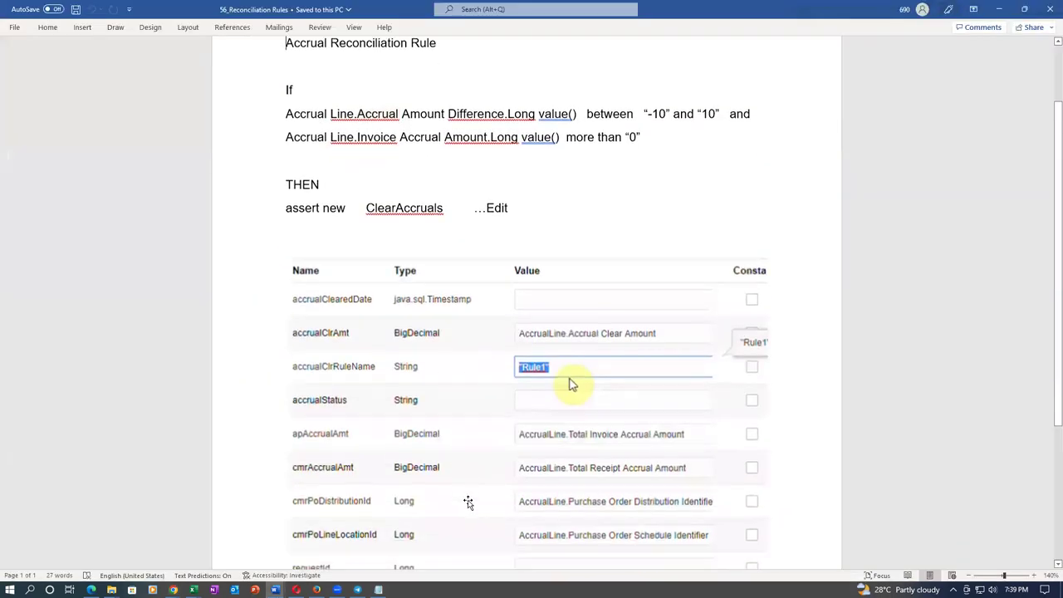
scroll(474, 507, "down", 2)
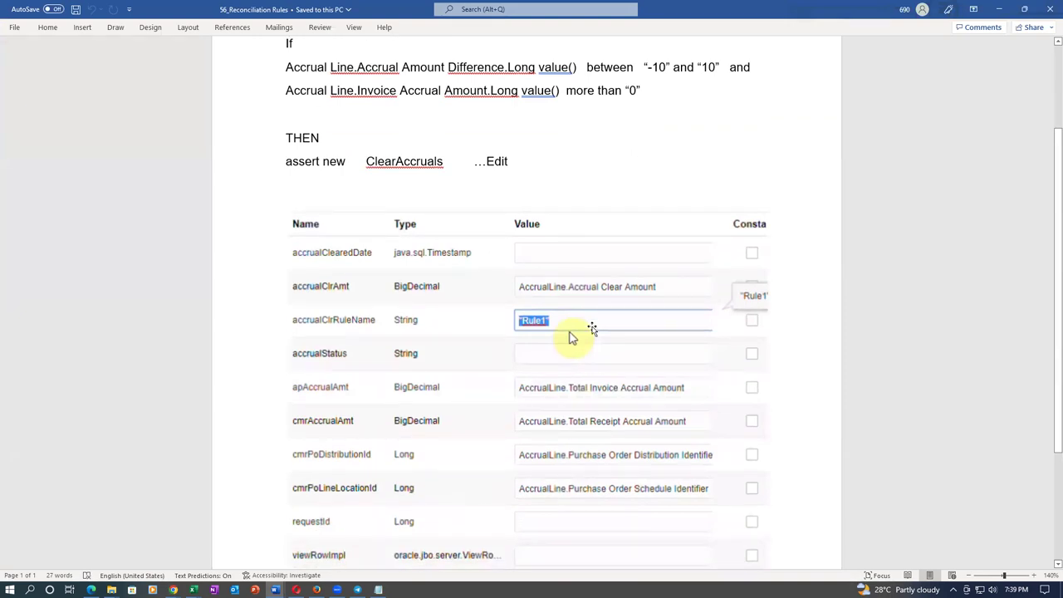
scroll(605, 174, "up", 4)
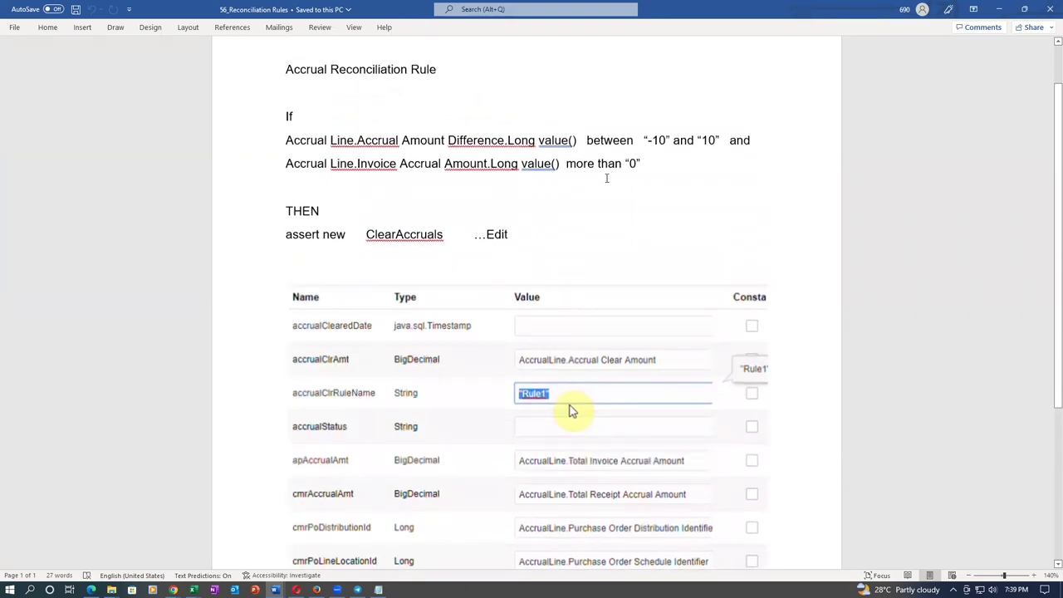
scroll(606, 176, "up", 2)
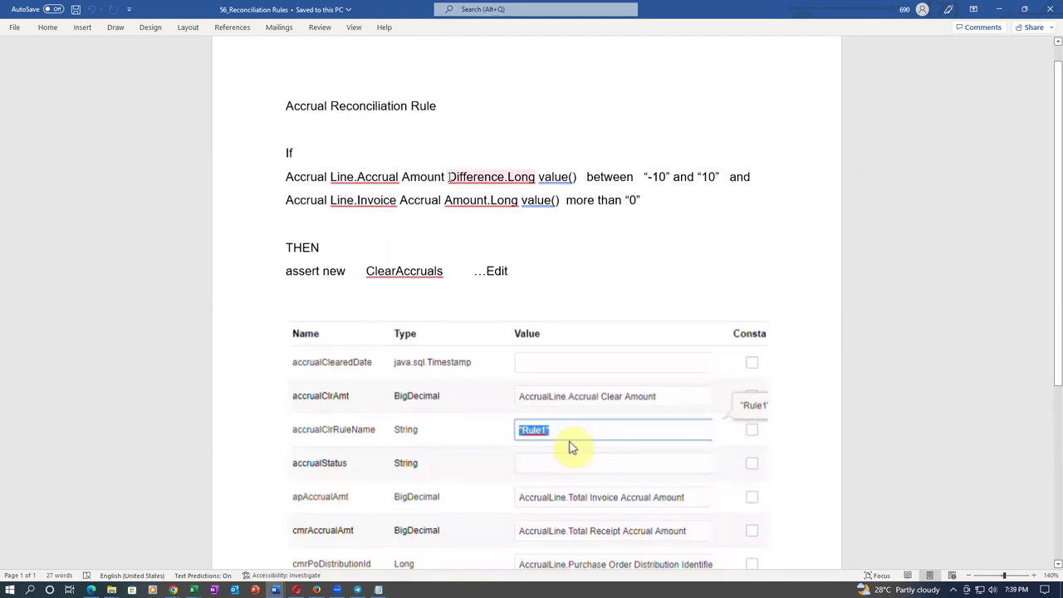
key("alt+Tab")
left_click(269, 309)
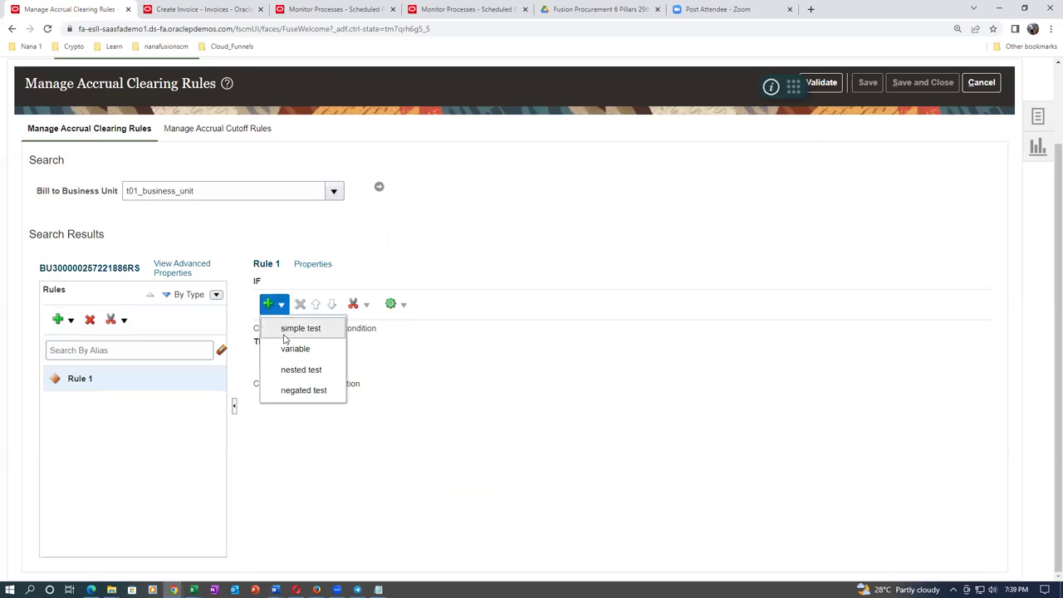
left_click(283, 332)
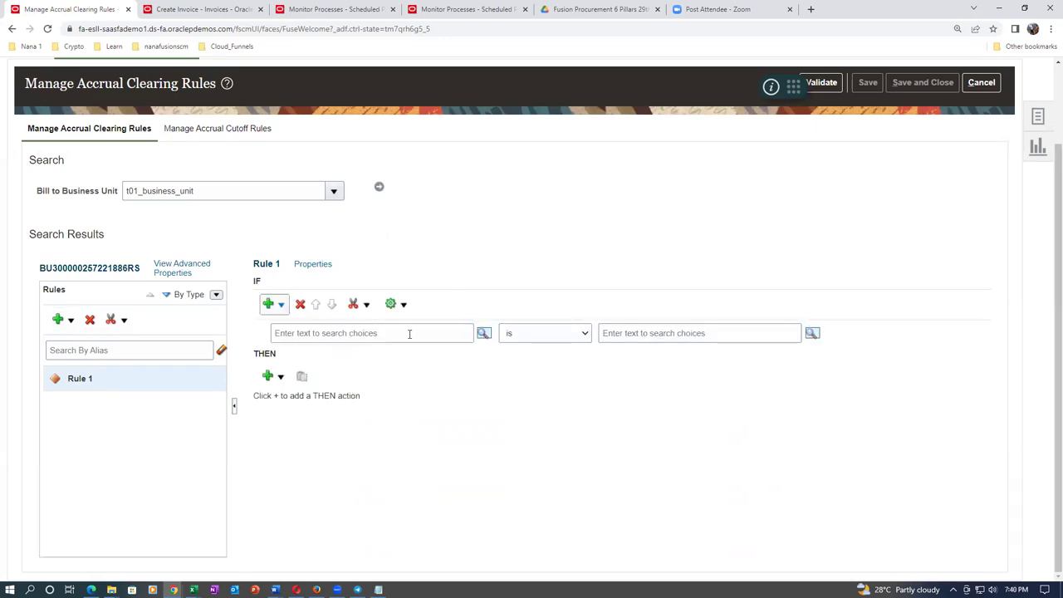
Browse the AccrualLine attributes for the test's first operand and compare them with the IF condition in the Word document.
left_click(484, 334)
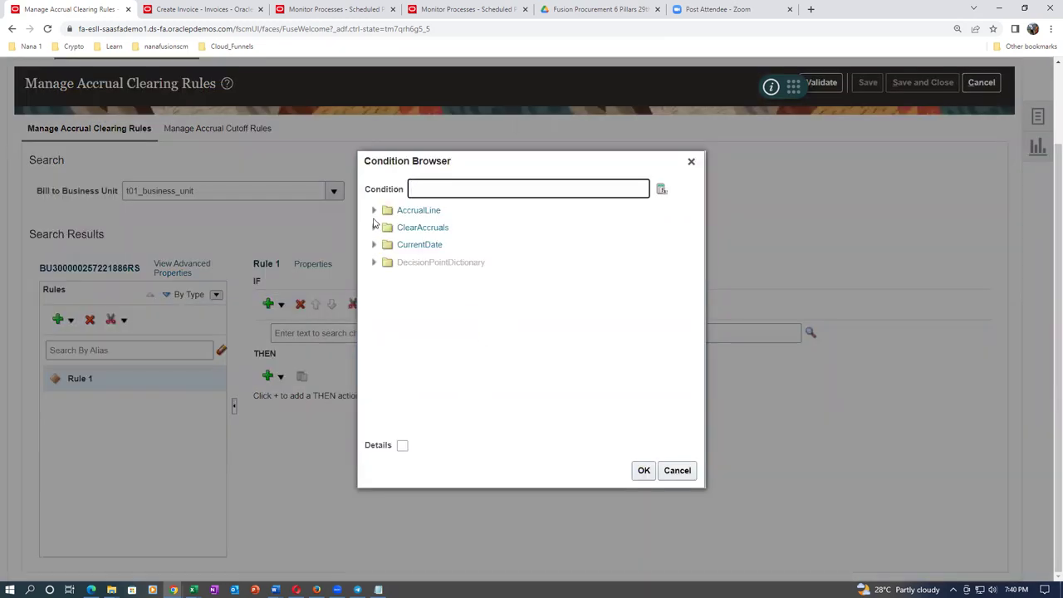
key("alt+Tab")
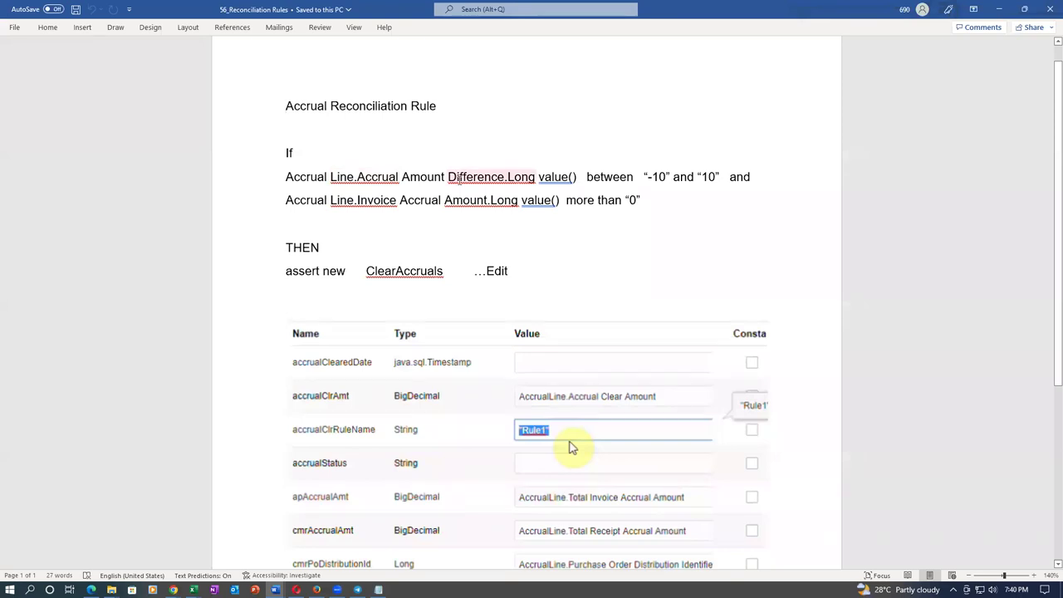
key("alt+Tab")
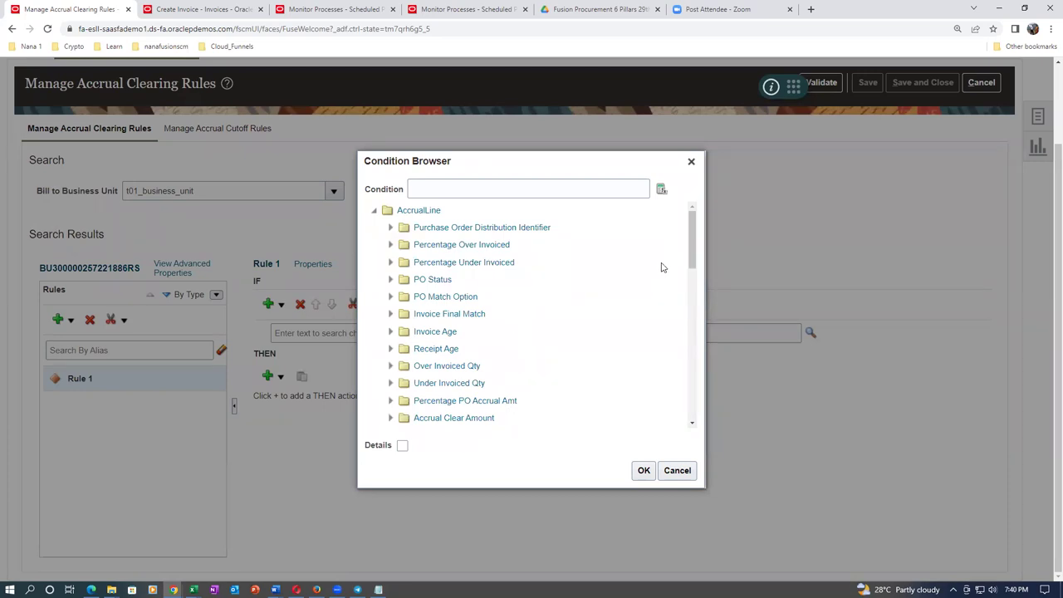
scroll(699, 265, "down", 3)
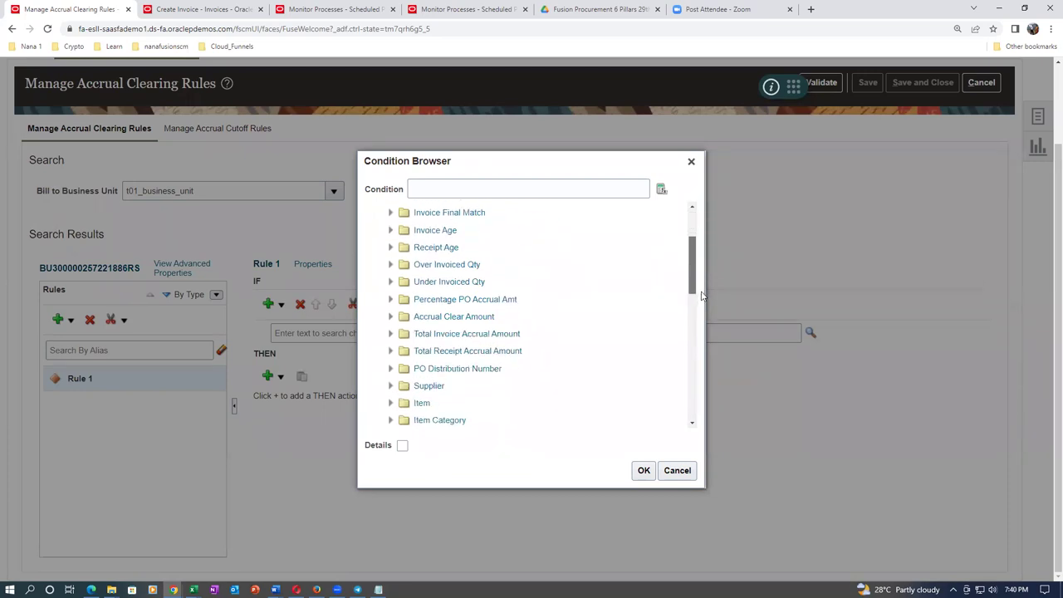
scroll(700, 294, "down", 5)
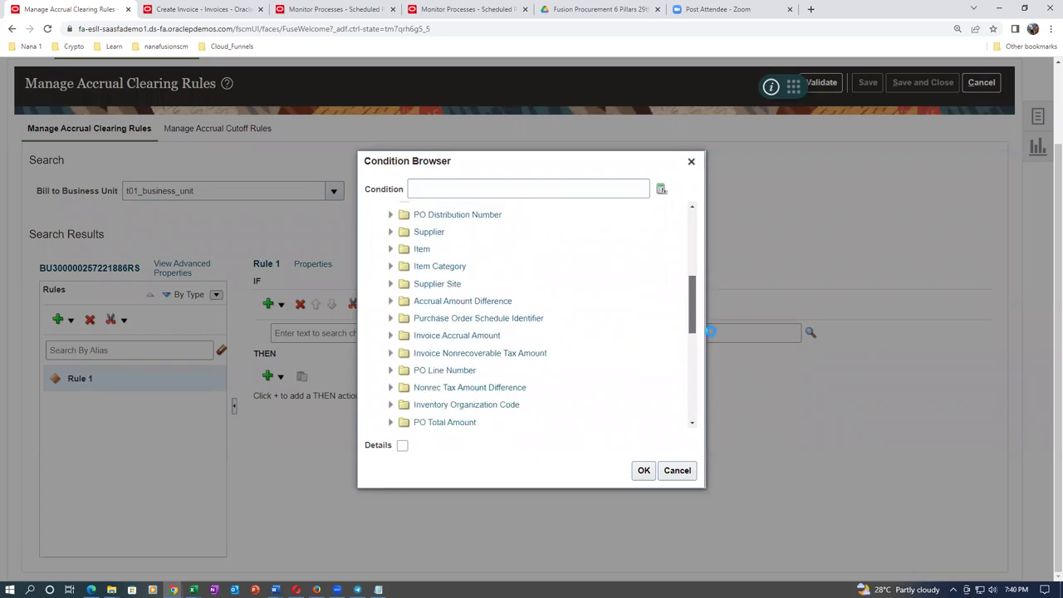
scroll(717, 356, "down", 3)
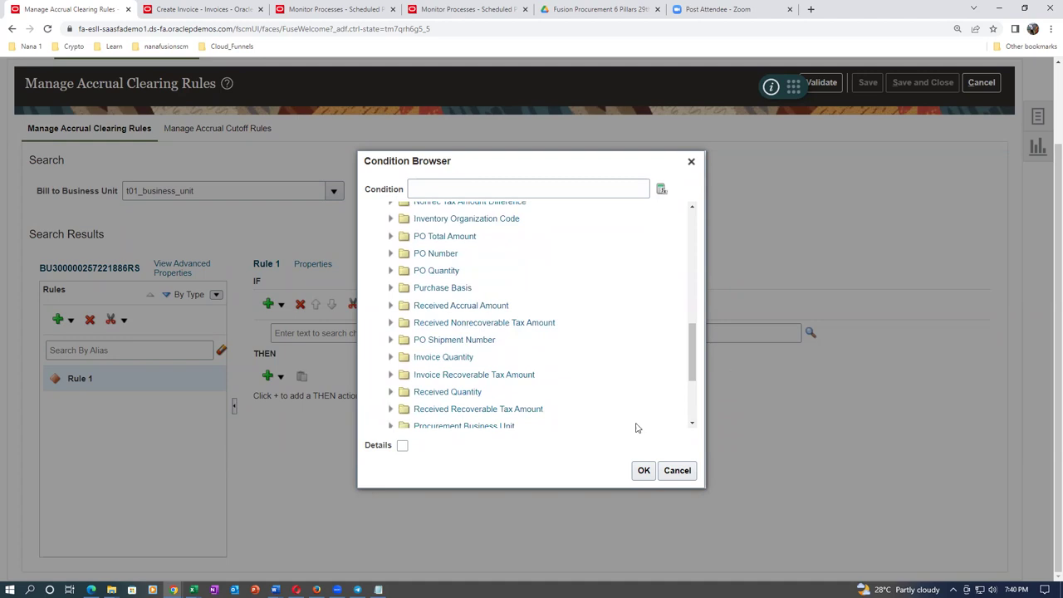
left_click_drag(693, 374, 695, 426)
left_click_drag(707, 380, 695, 236)
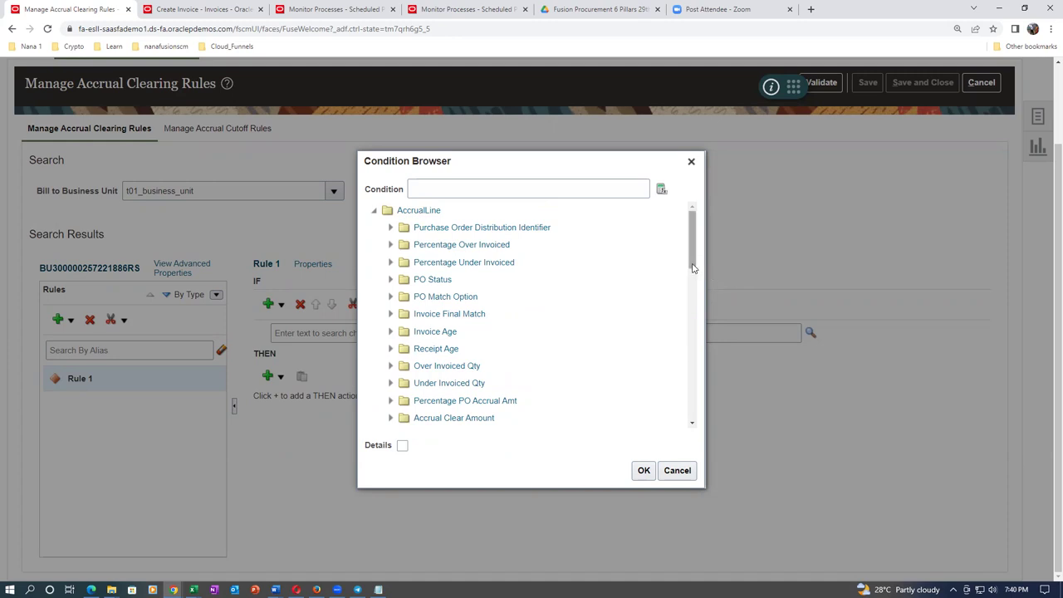
key("alt+Tab")
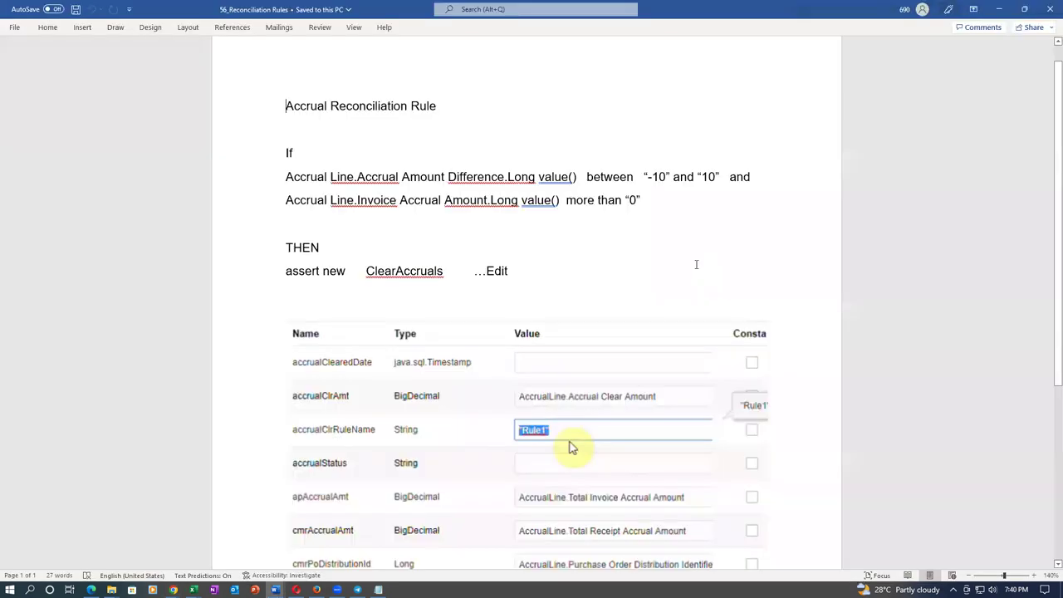
key("alt+Tab")
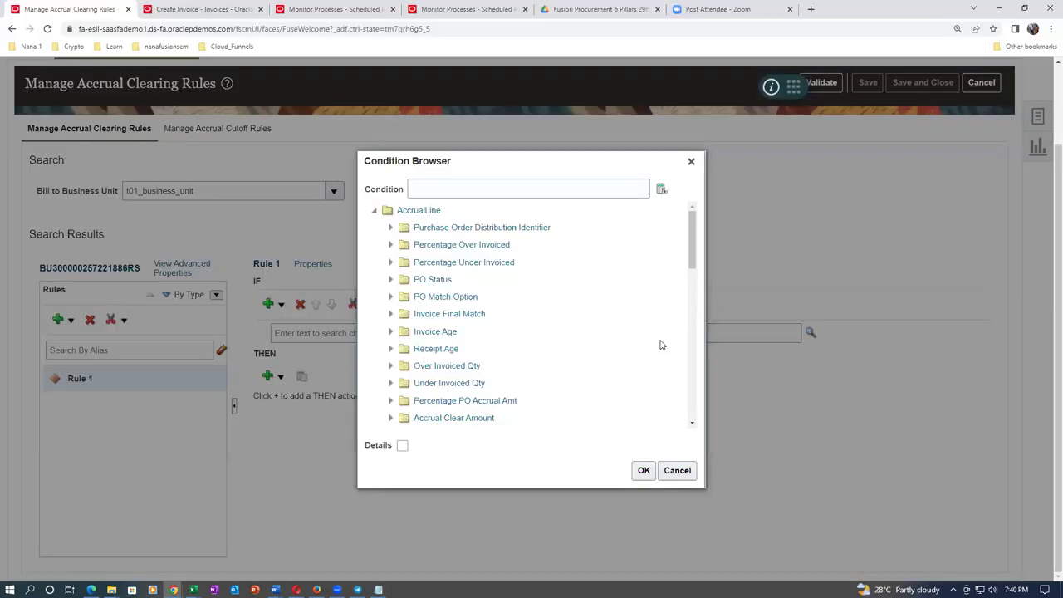
Set the first operand of the IF test to AccrualLine.Accrual Amount Difference.longValue().
scroll(696, 264, "down", 1)
left_click_drag(696, 264, 705, 298)
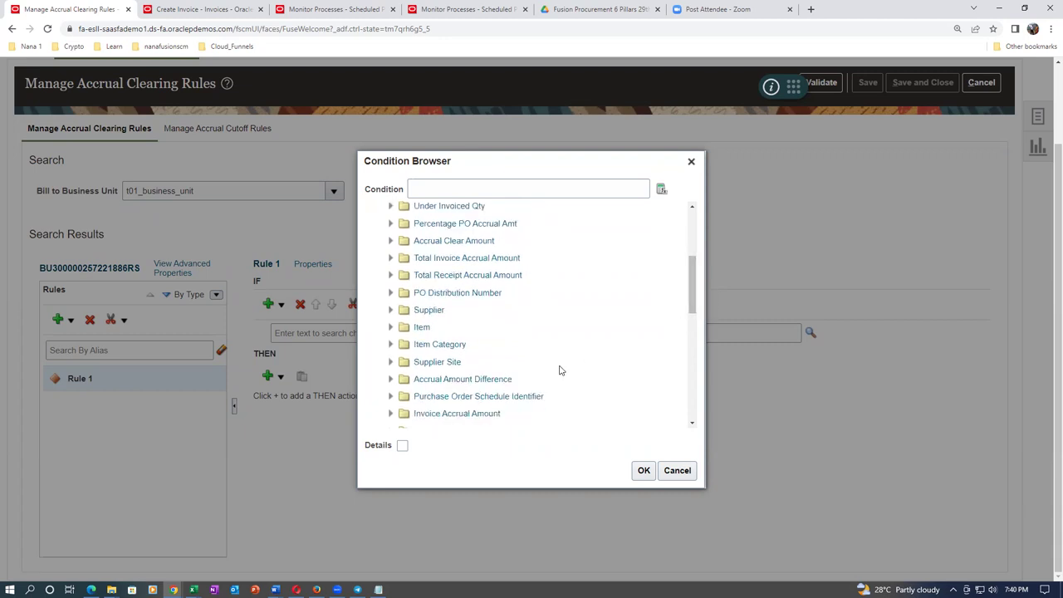
left_click(390, 380)
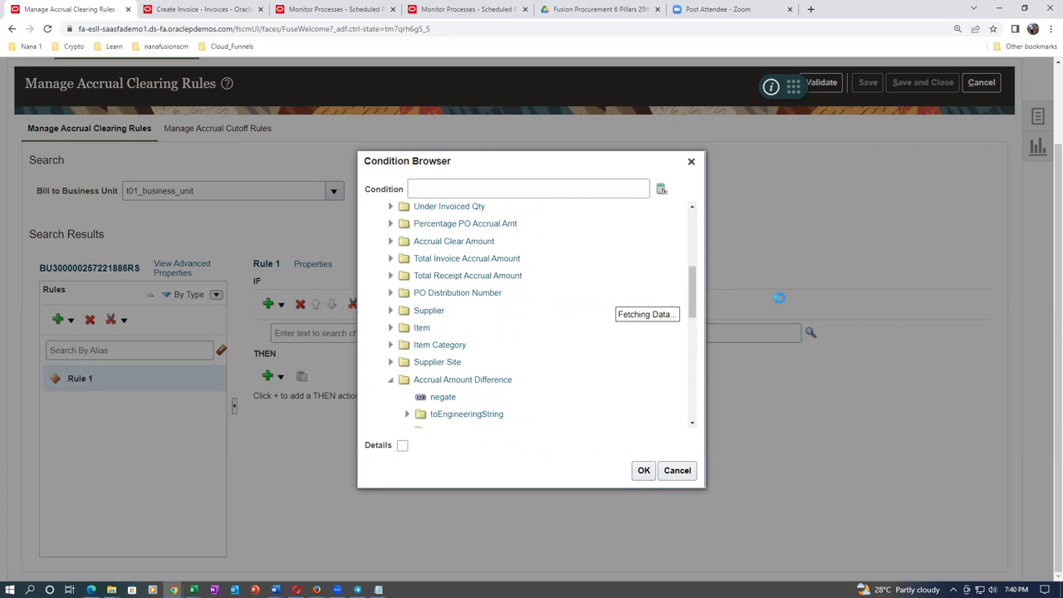
left_click(449, 377)
left_click(643, 471)
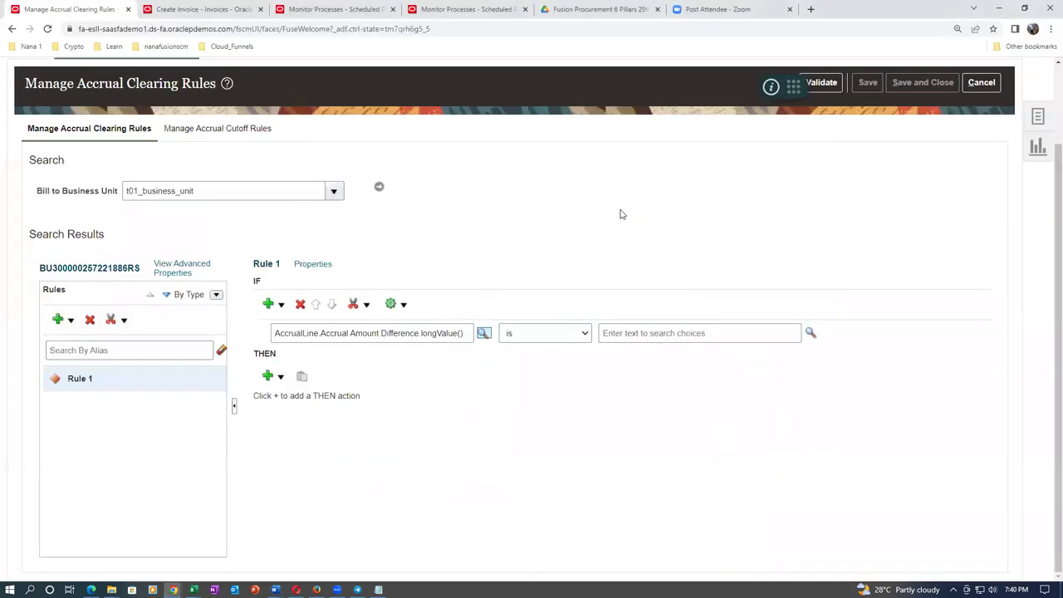
Set the accrual amount difference test to between, with "-300" and "300" as its two right operands.
left_click(519, 338)
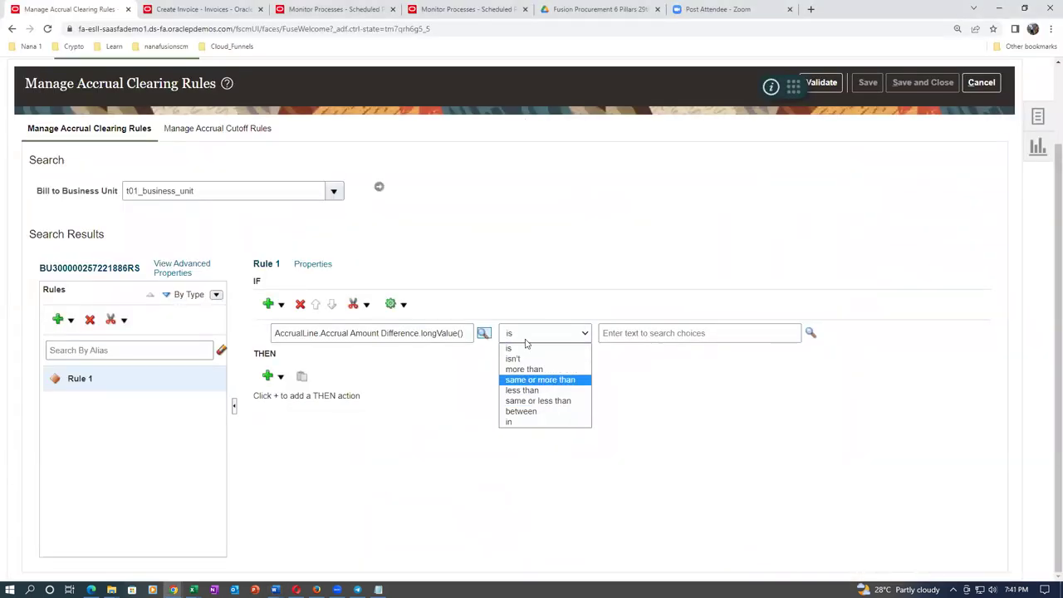
left_click(543, 411)
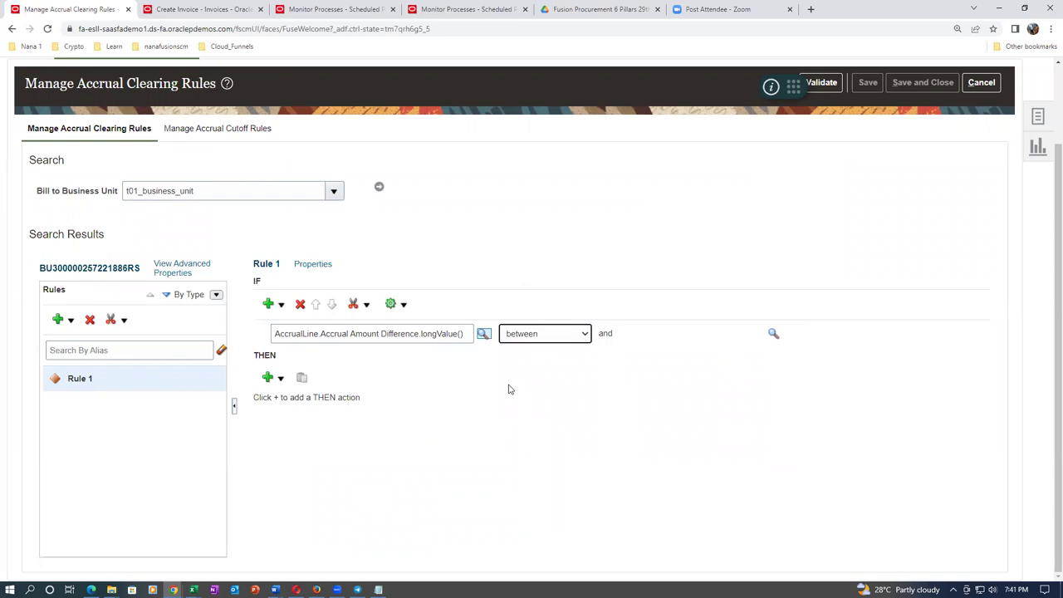
key("alt+Tab")
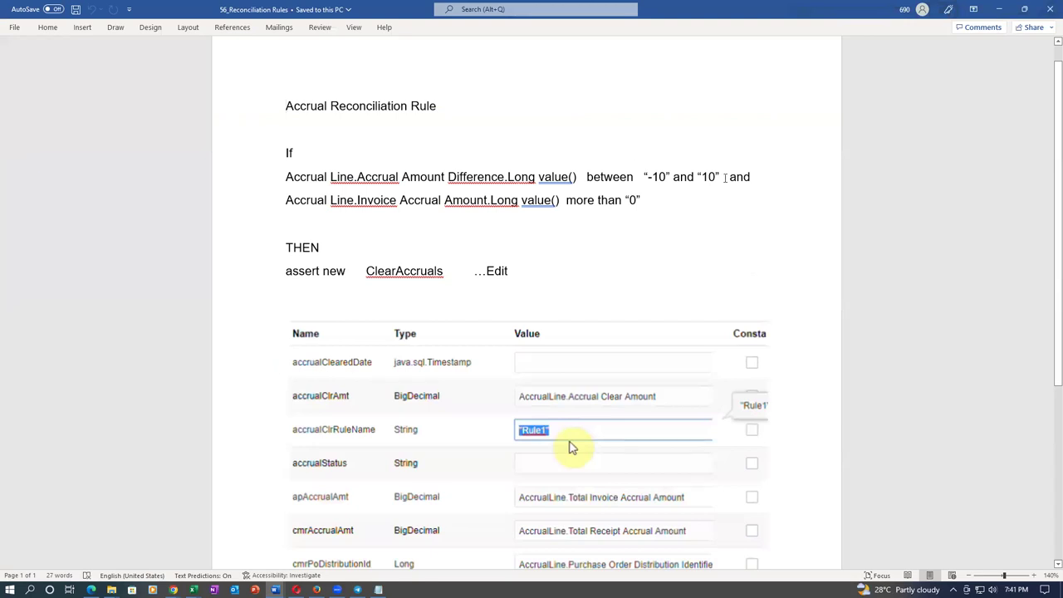
key("alt+Tab")
left_click(771, 334)
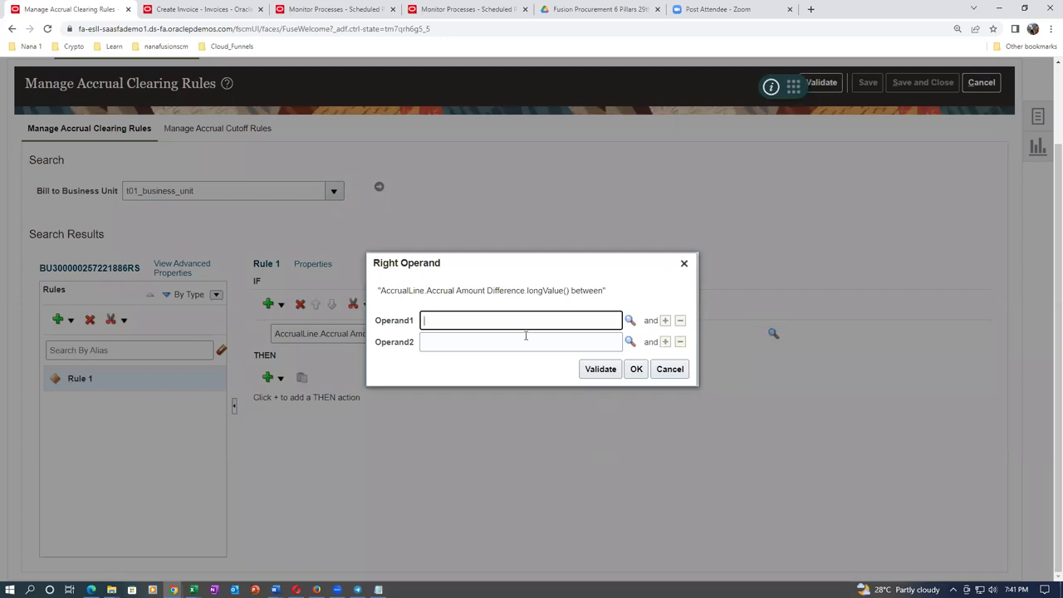
type("\"-300\"")
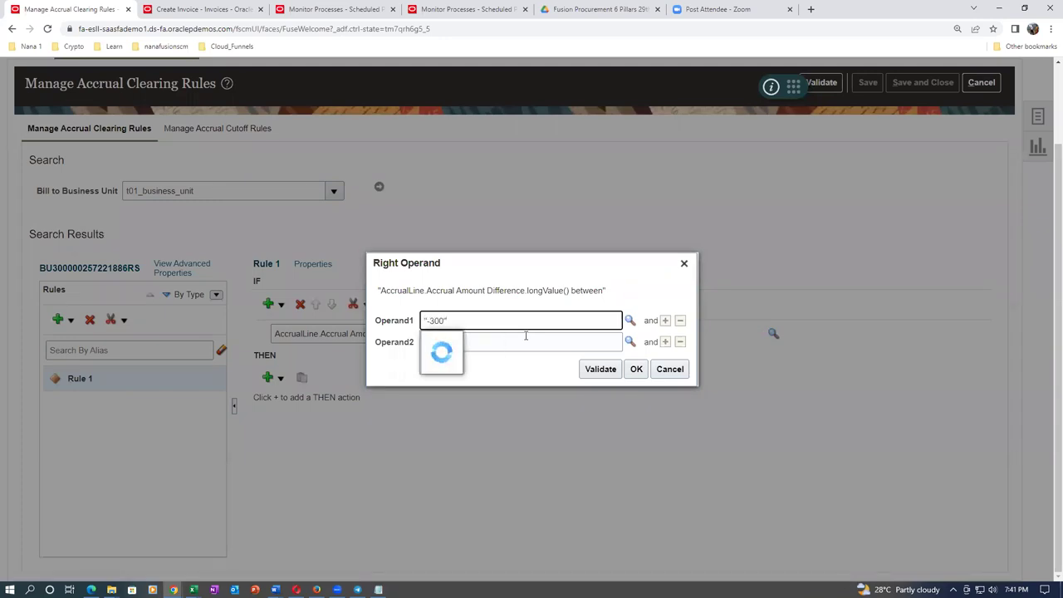
left_click(537, 343)
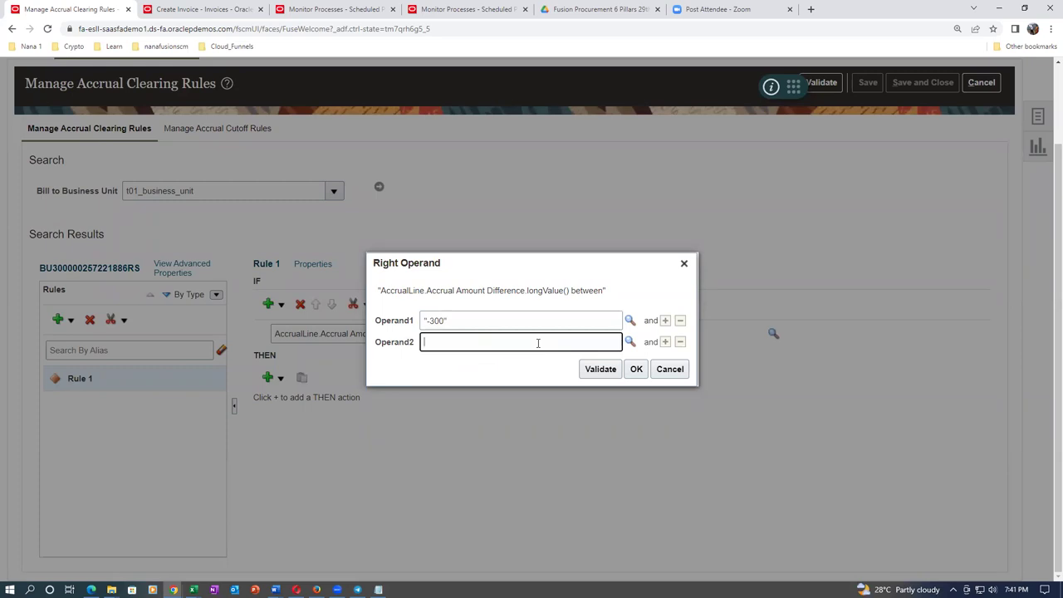
type("\"300\"")
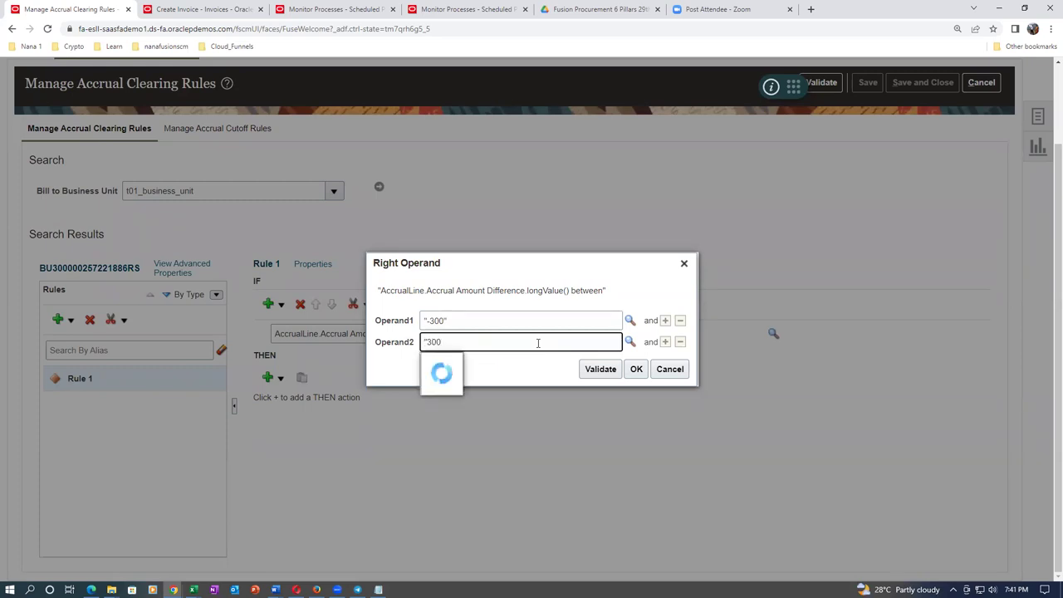
left_click(636, 368)
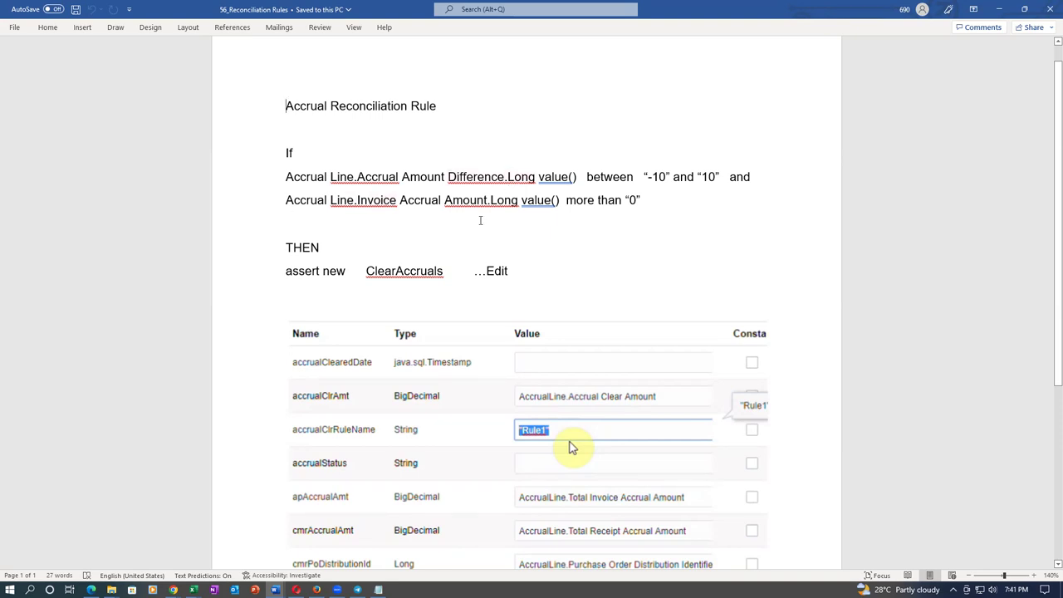
Add a second test to Rule 1's IF section with AccrualLine.Invoice Accrual Amount.longValue() as its left operand.
key("alt+Tab")
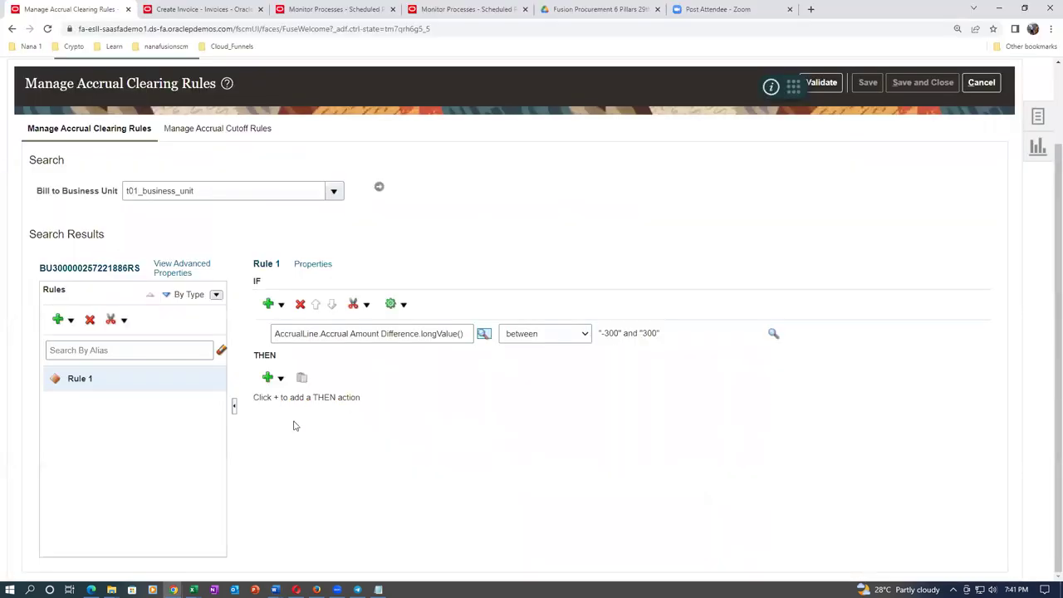
left_click(271, 307)
left_click(299, 328)
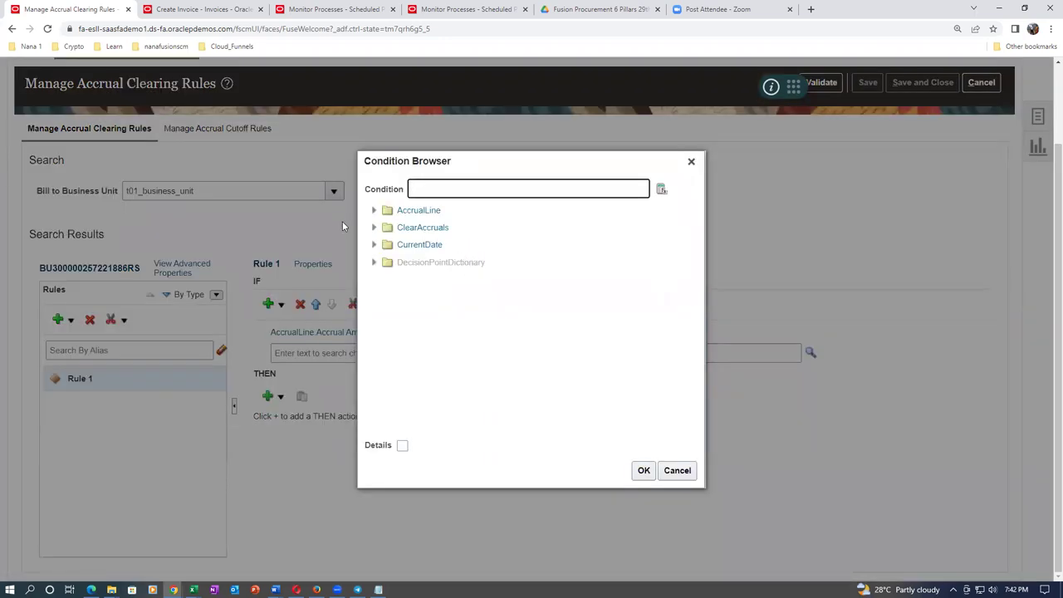
left_click(373, 210)
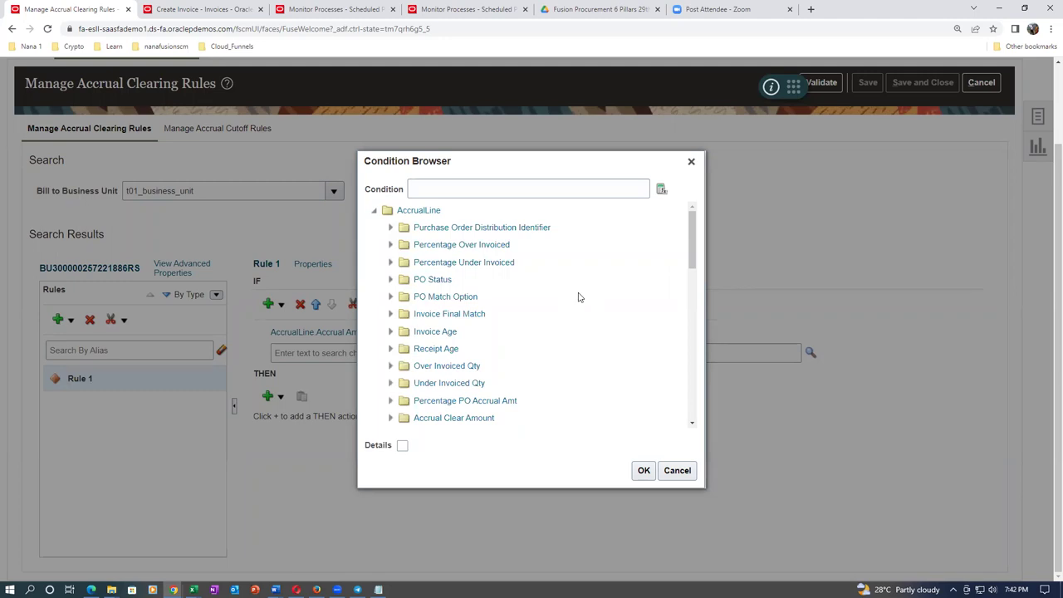
key("alt+Tab")
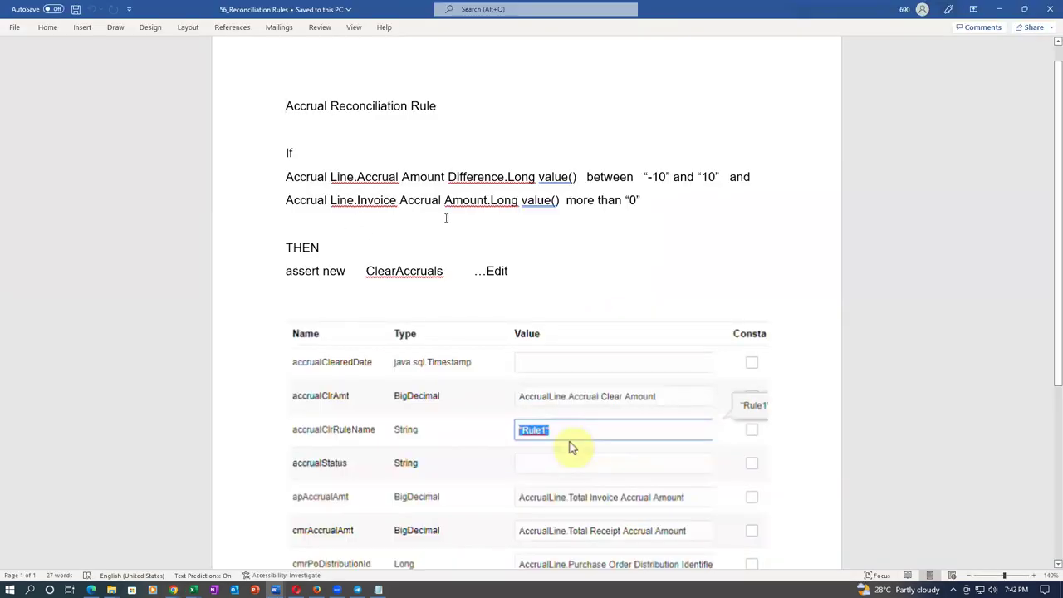
key("alt+Tab")
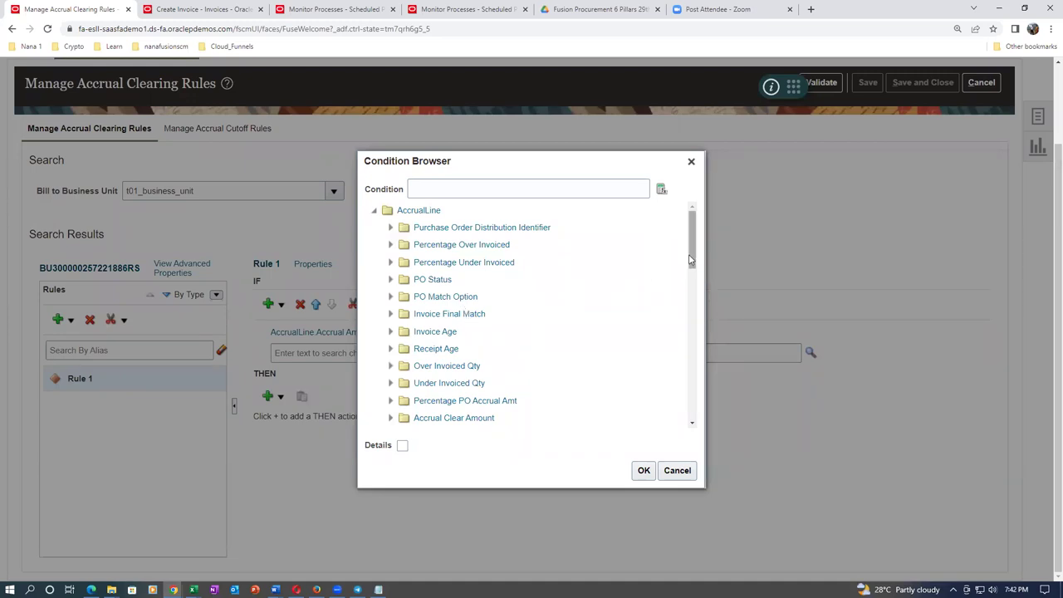
left_click_drag(691, 261, 706, 316)
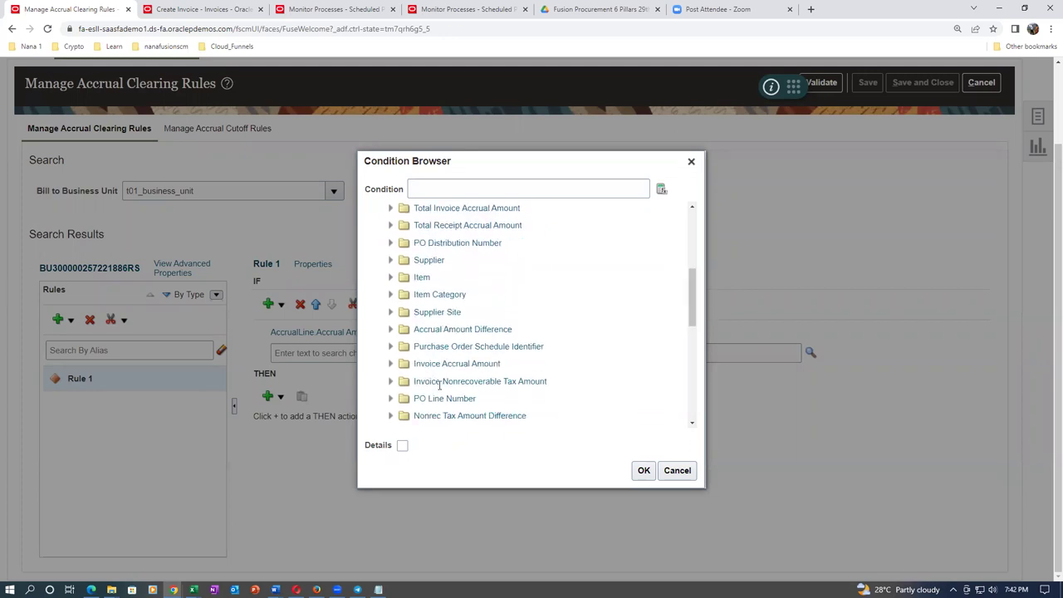
left_click(391, 365)
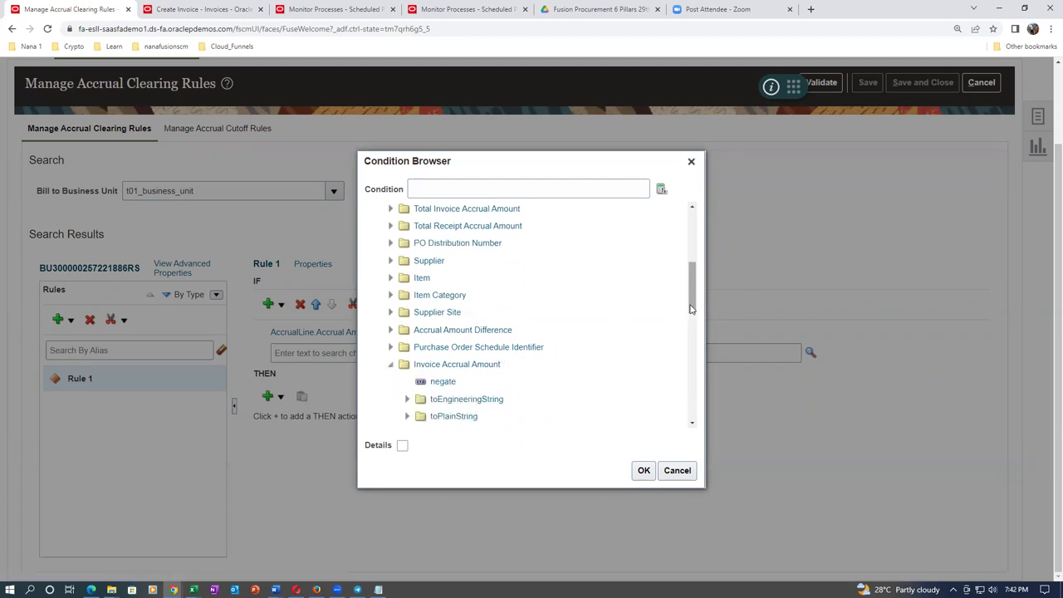
scroll(691, 323, "down", 1)
left_click(456, 391)
left_click(643, 471)
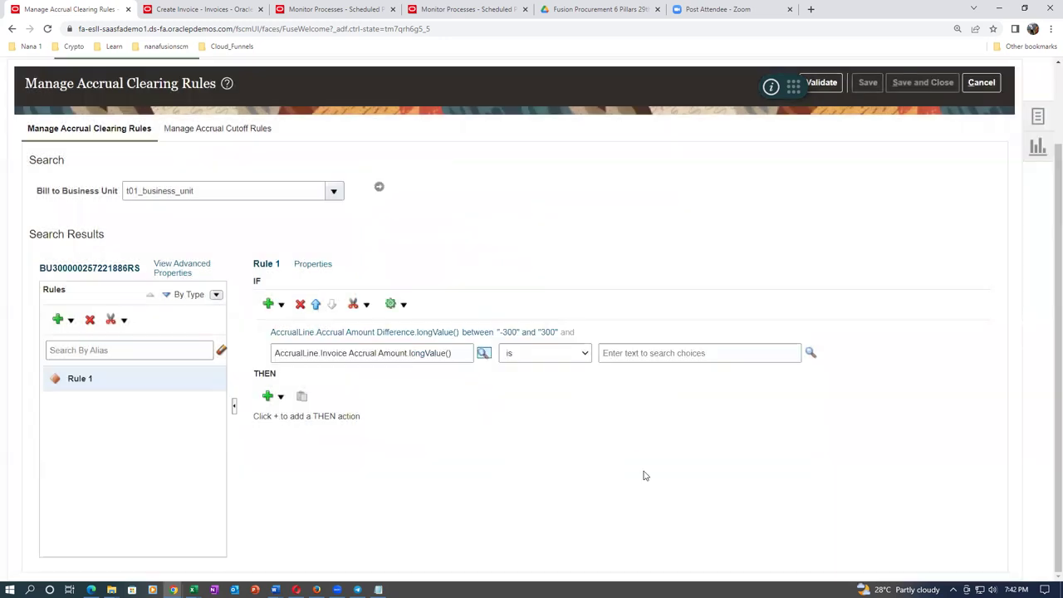
Complete the invoice accrual amount test with the operator more than and the value "0", following the Word document.
key("alt+Tab")
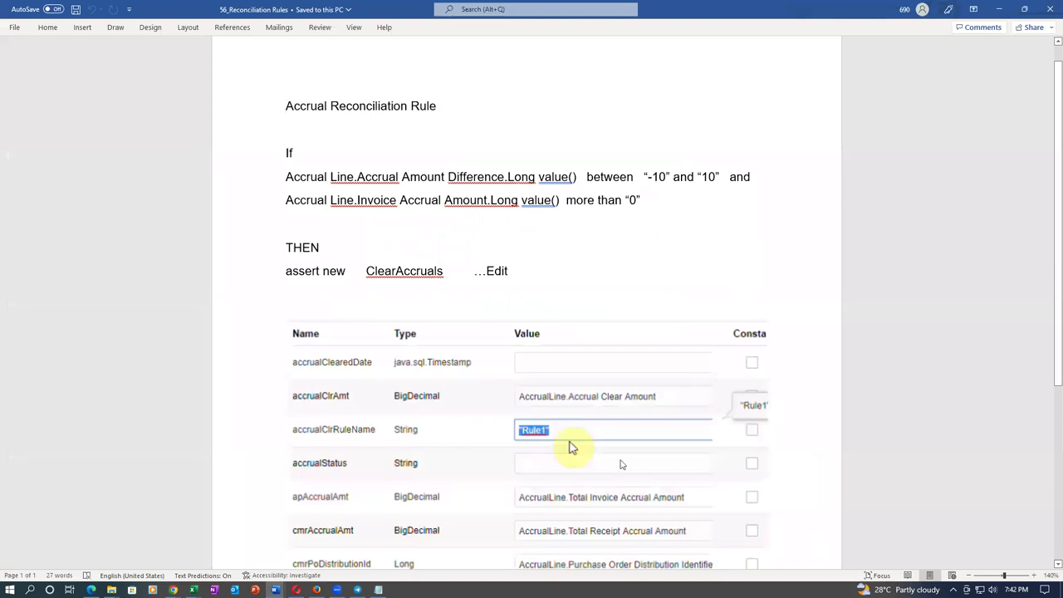
key("alt+Tab")
left_click(558, 356)
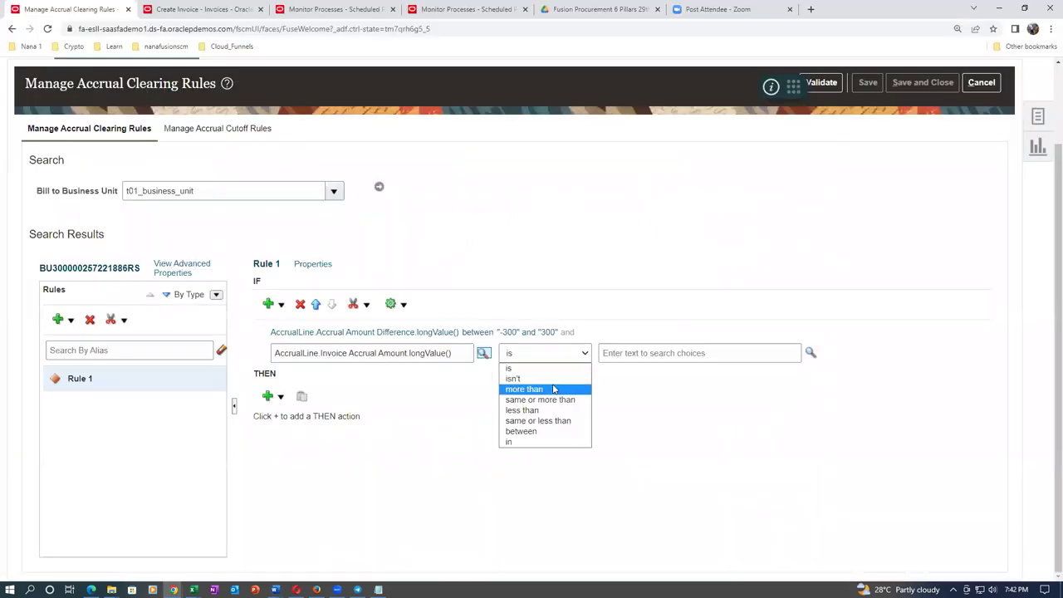
left_click(554, 390)
left_click(657, 353)
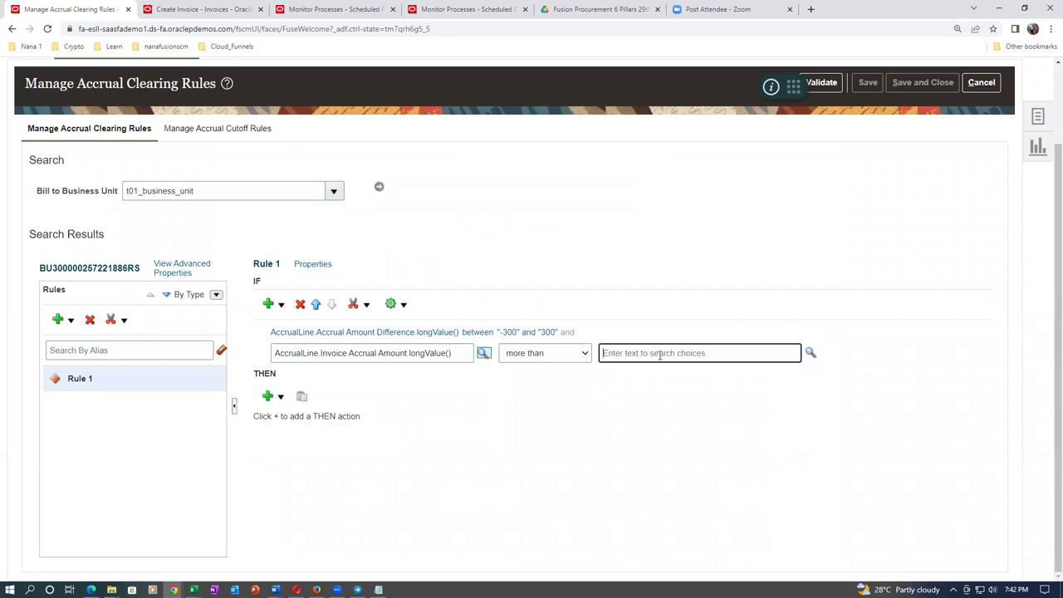
type("\"0\"")
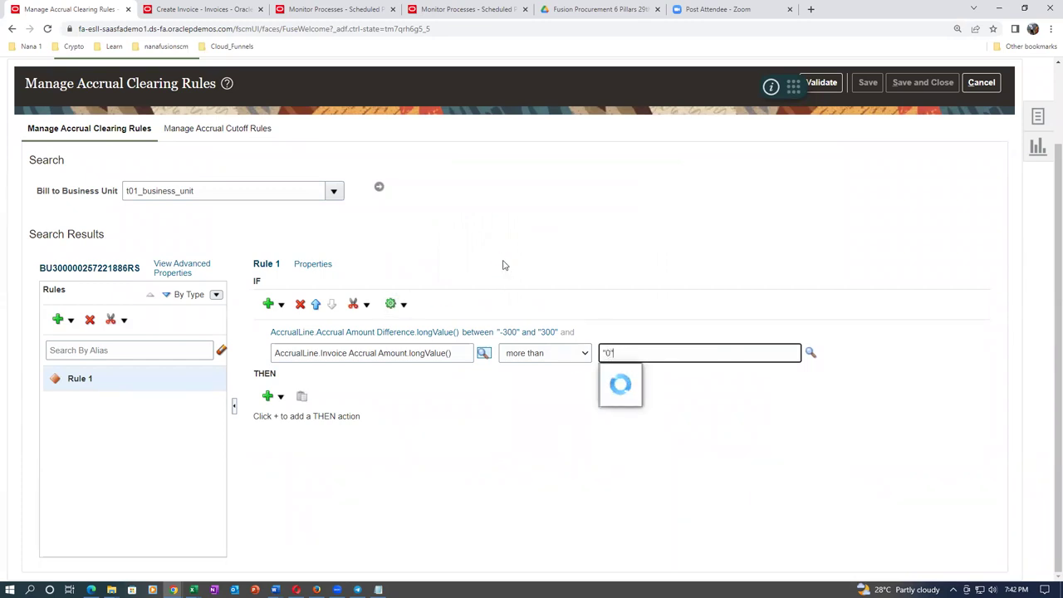
left_click(472, 399)
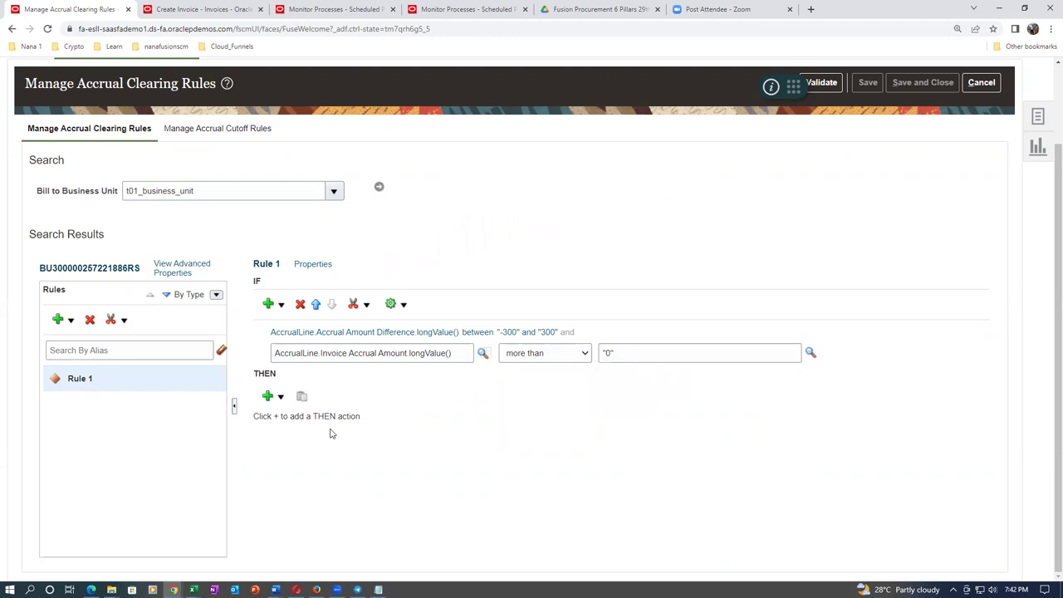
Add an assert new action for ClearAccruals to Rule 1's THEN section, as specified in the Word document.
left_click(280, 396)
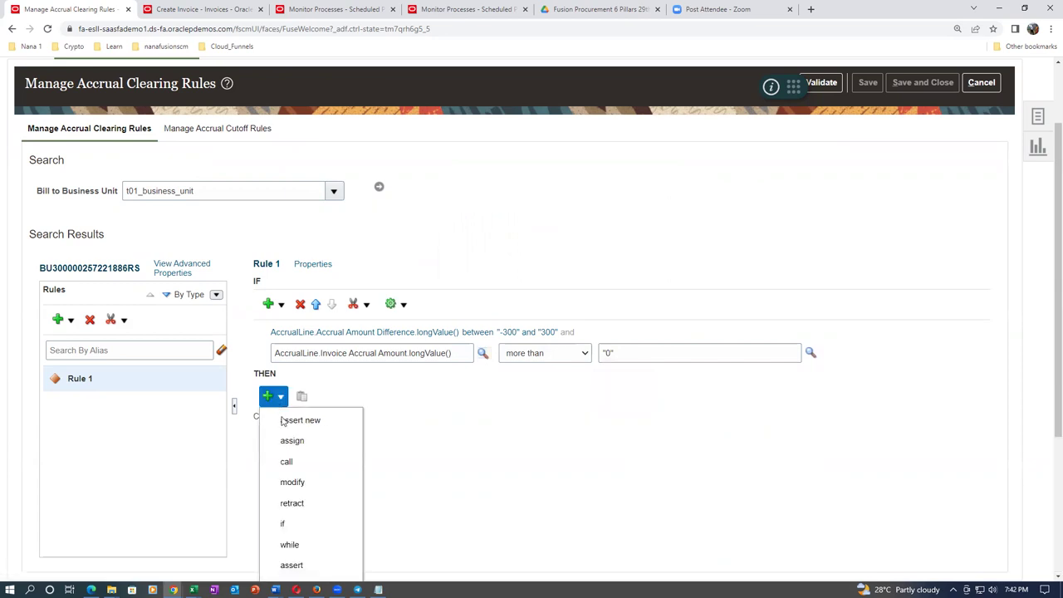
left_click(290, 429)
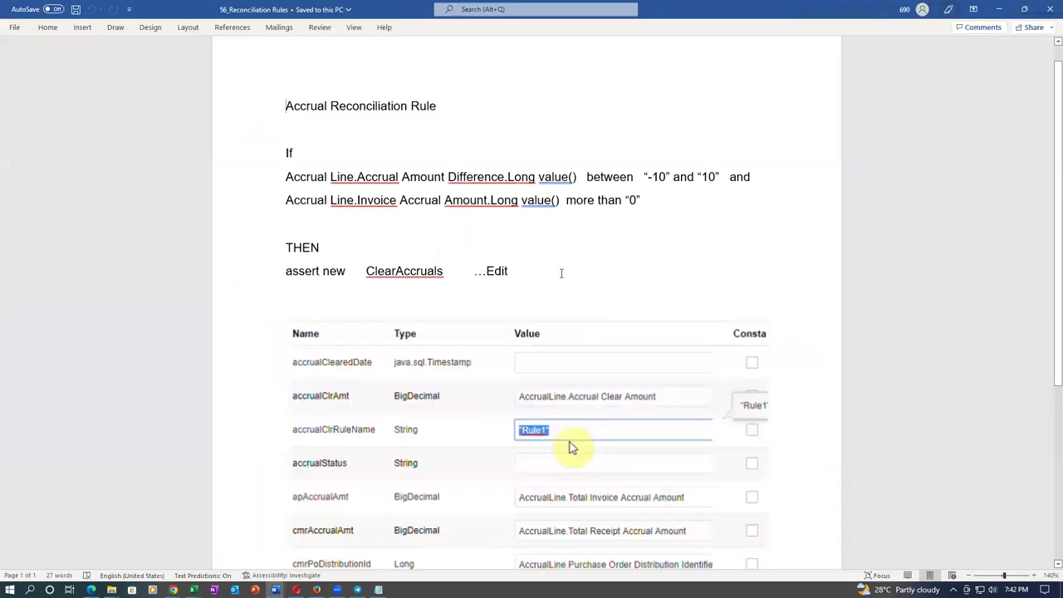
scroll(570, 415, "down", 3)
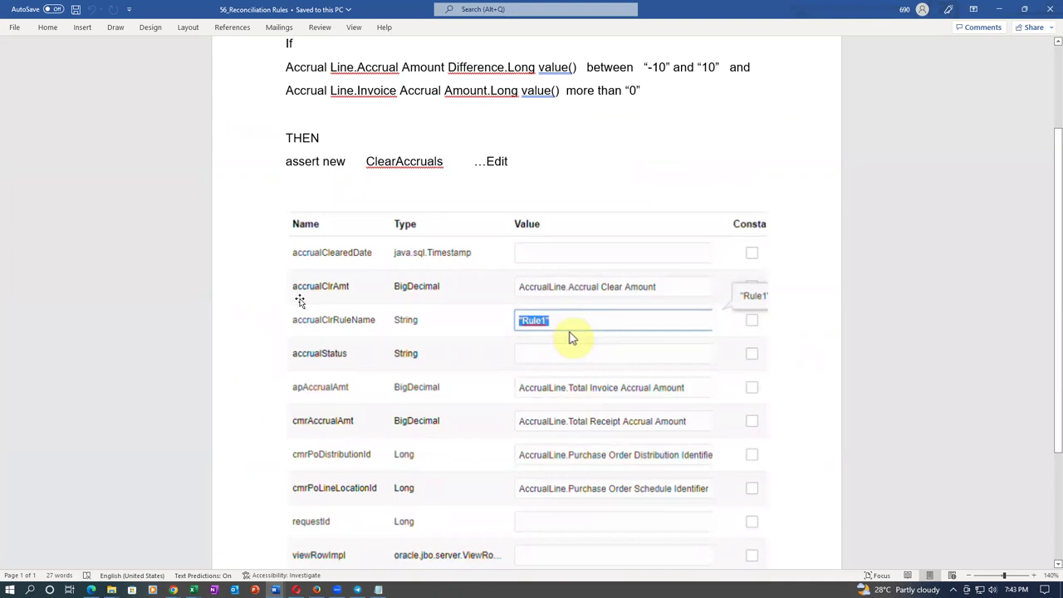
key("alt+Tab")
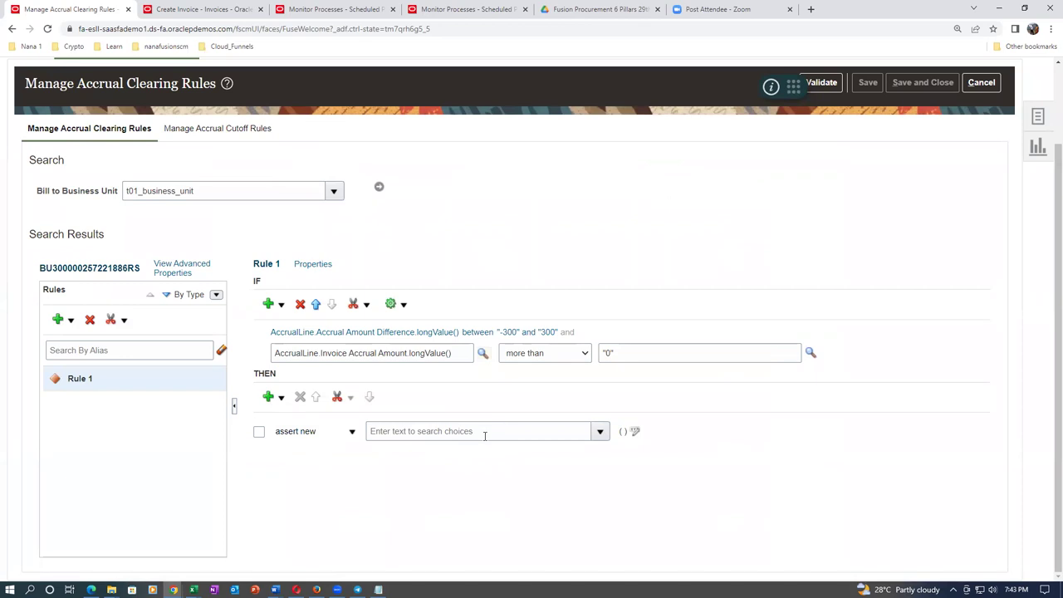
key("alt+Tab")
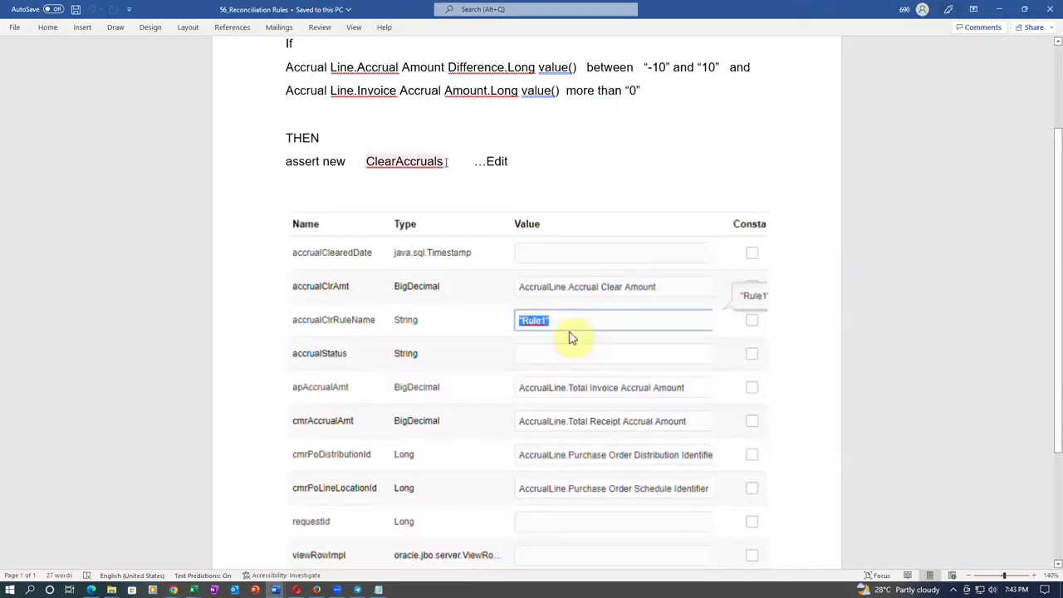
key("alt+Tab")
left_click(598, 431)
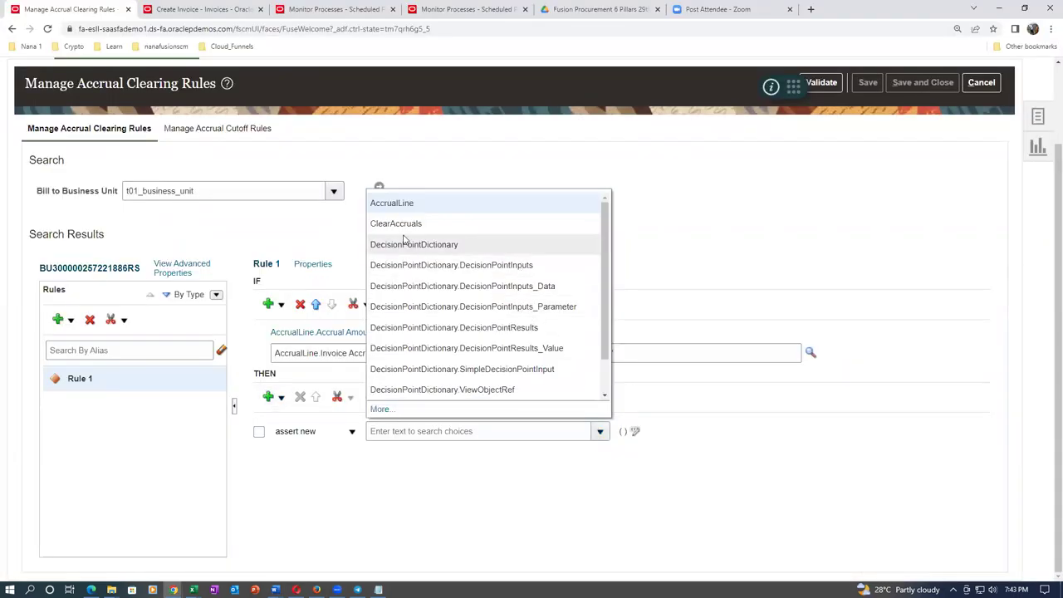
left_click(386, 232)
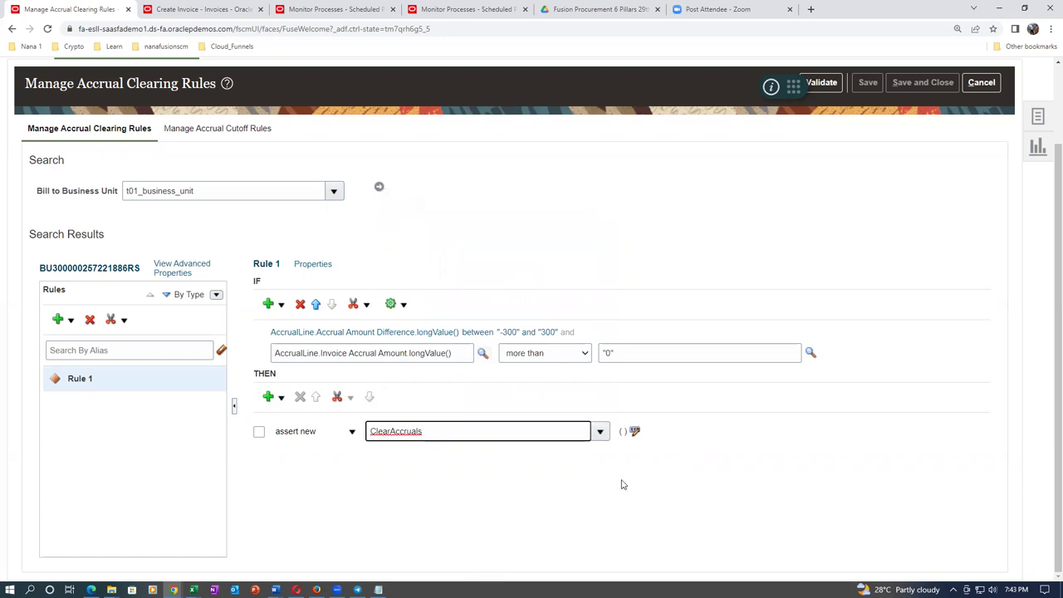
Open the ClearAccruals action's properties and set accrualClrAmt to AccrualLine.Accrual Clear Amount.longValue().
left_click(636, 432)
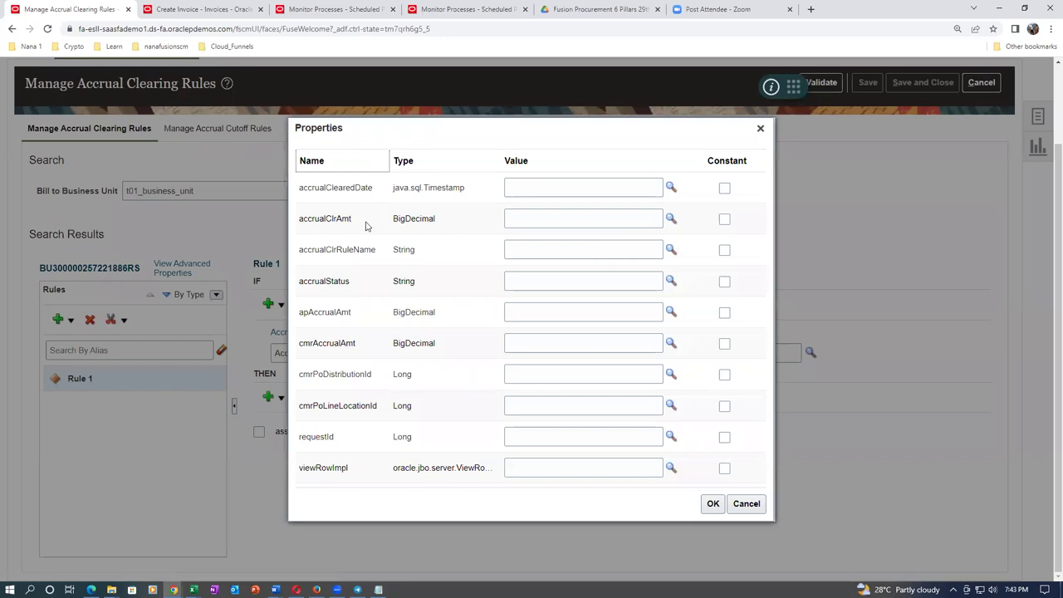
key("alt+Tab")
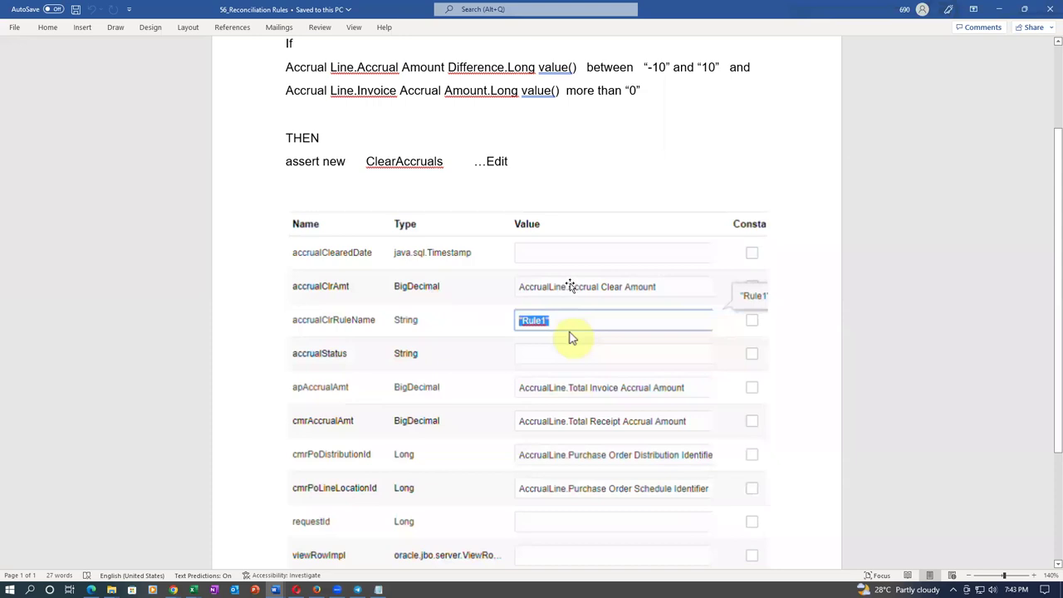
key("alt+Tab")
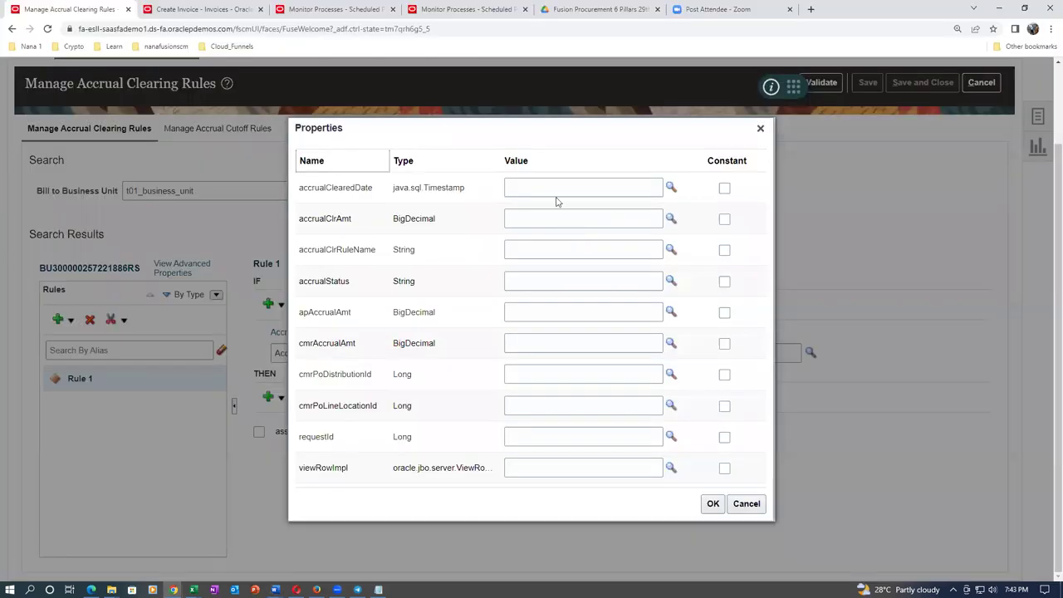
left_click(548, 225)
left_click(671, 218)
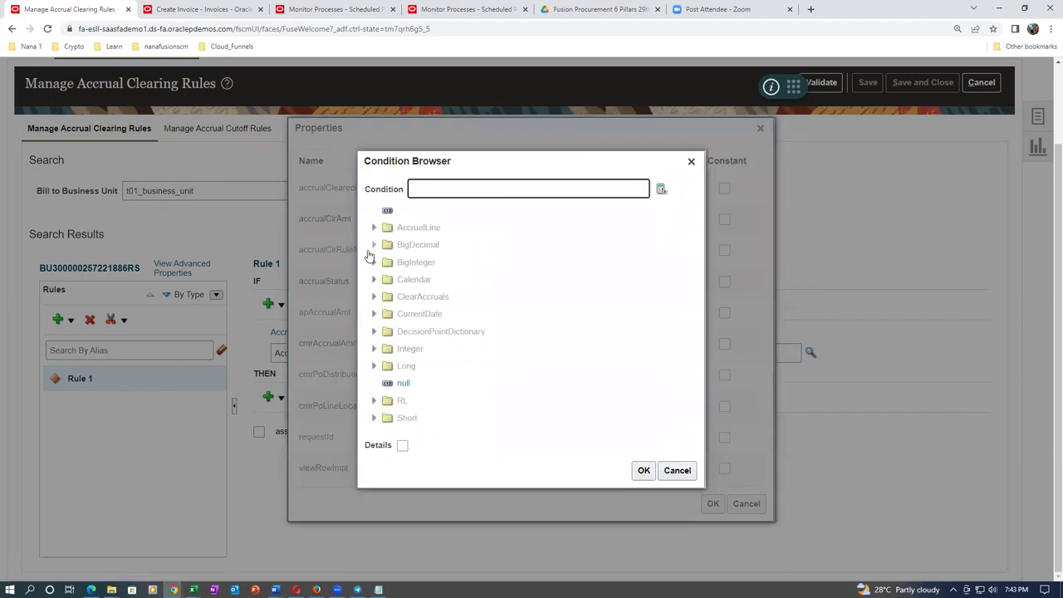
left_click(374, 229)
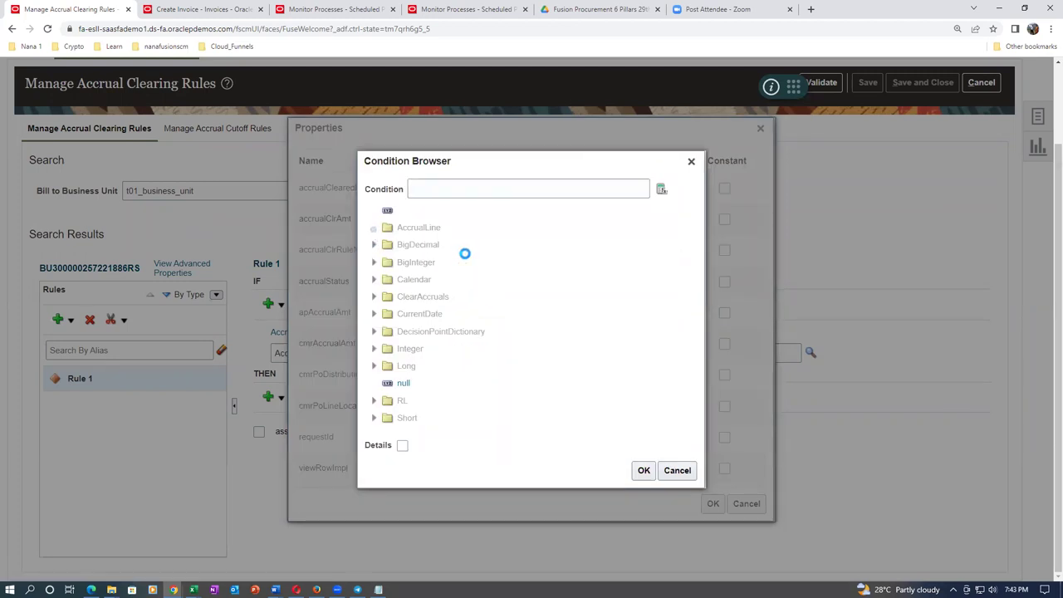
scroll(441, 326, "down", 3)
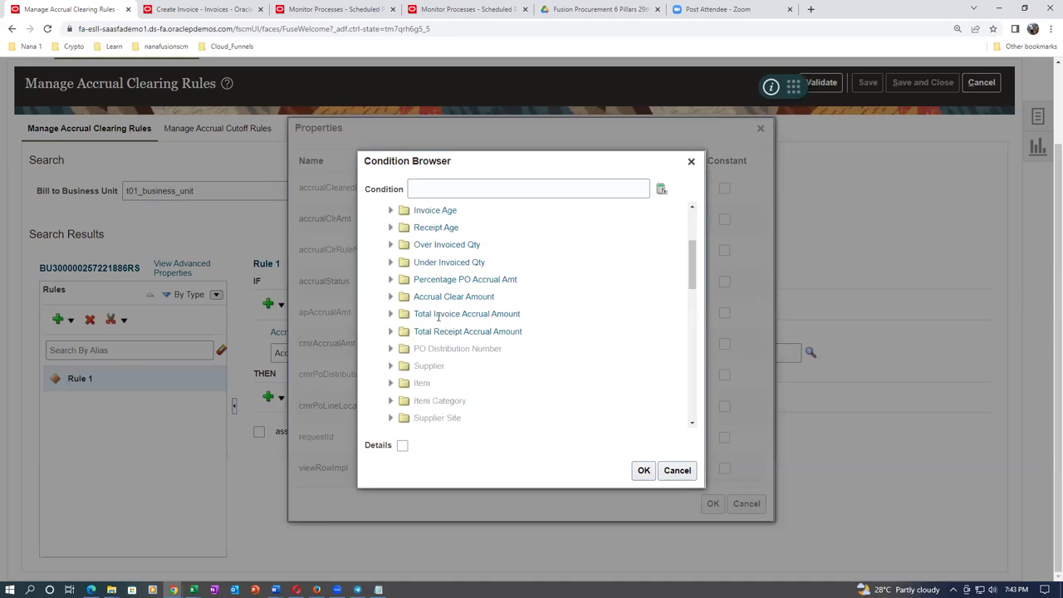
left_click(391, 296)
left_click(448, 366)
left_click(643, 469)
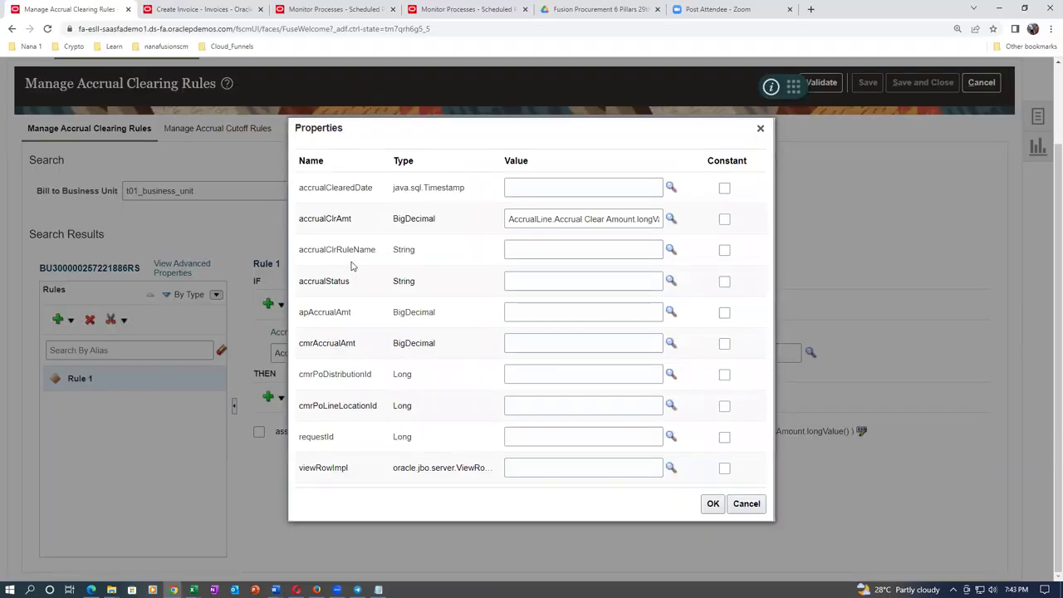
Set accrualClrRuleName to "Rule 1" in the ClearAccruals properties and consult the Word document for the apAccrualAmt value.
left_click(545, 243)
type("\"Rule 1")
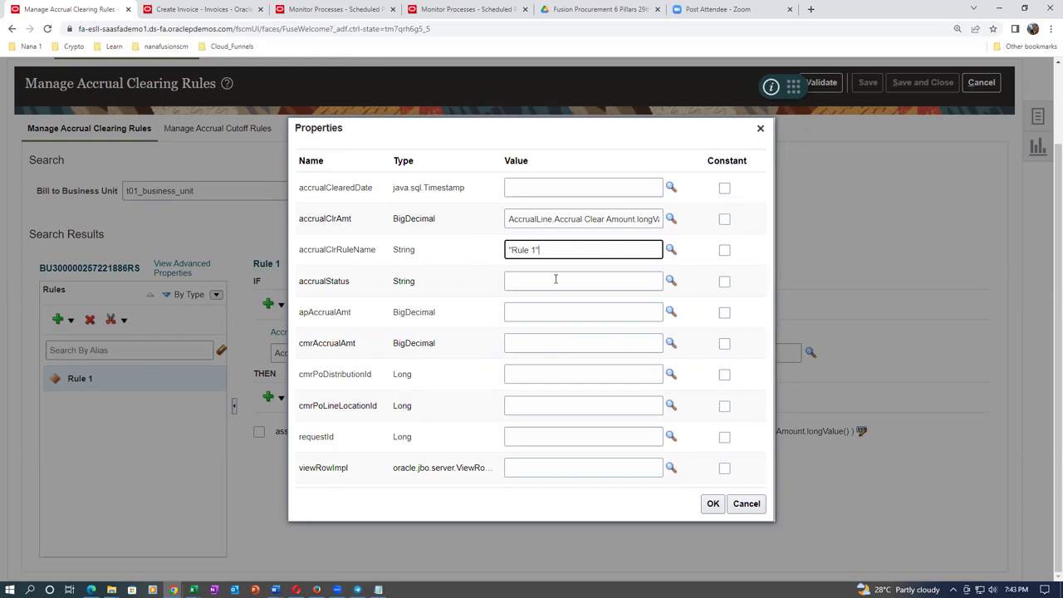
key("alt+Tab")
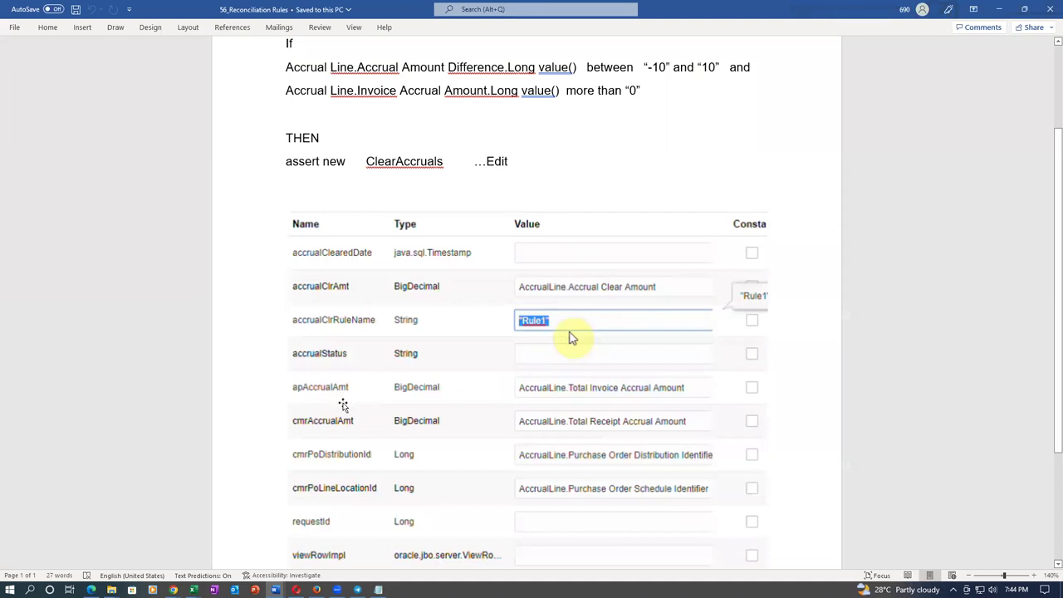
key("alt+Tab")
Set apAccrualAmt to AccrualLine.Total Invoice Accrual Amount.longValue(), checking the attribute against the Word document.
left_click(543, 315)
left_click(673, 314)
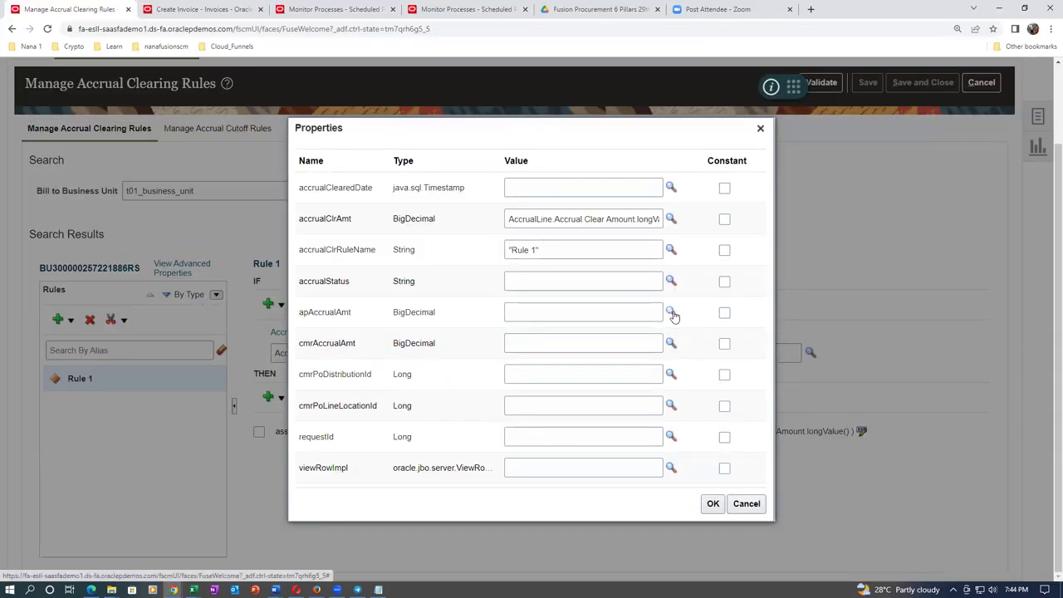
key("alt+Tab")
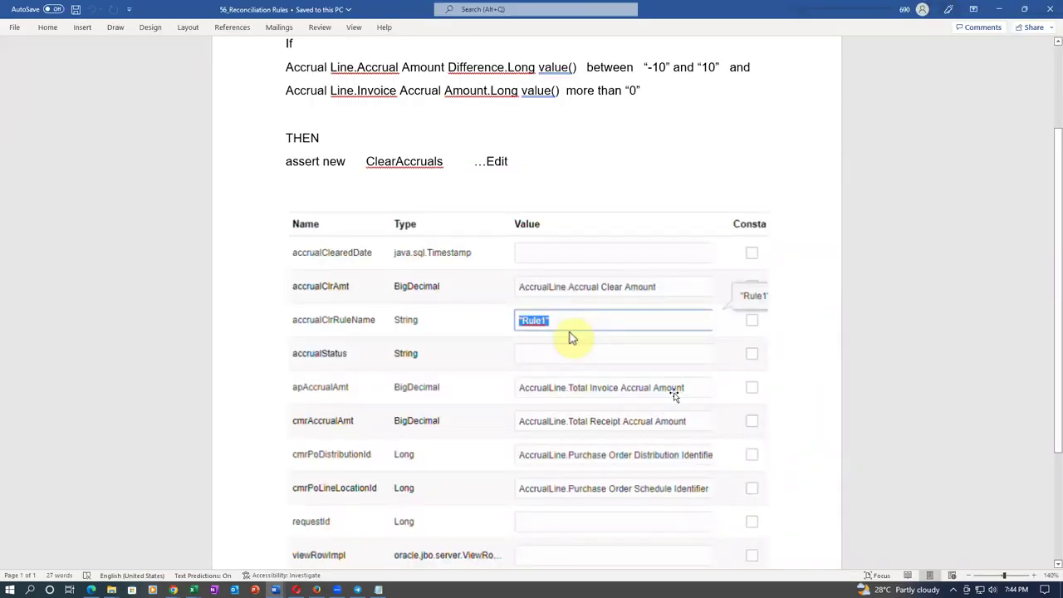
key("alt+Tab")
left_click(374, 227)
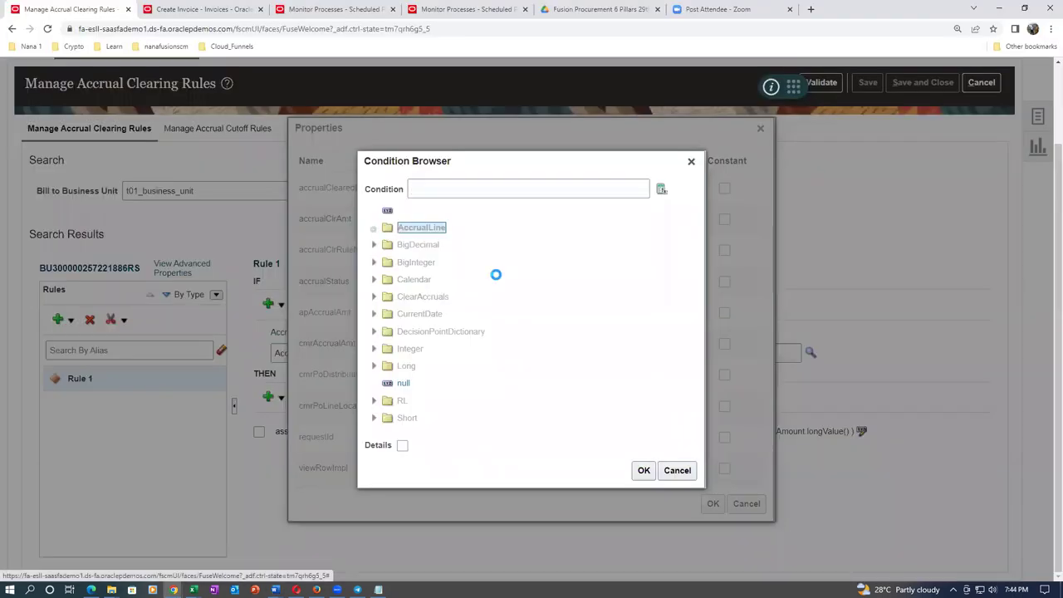
scroll(498, 355, "down", 3)
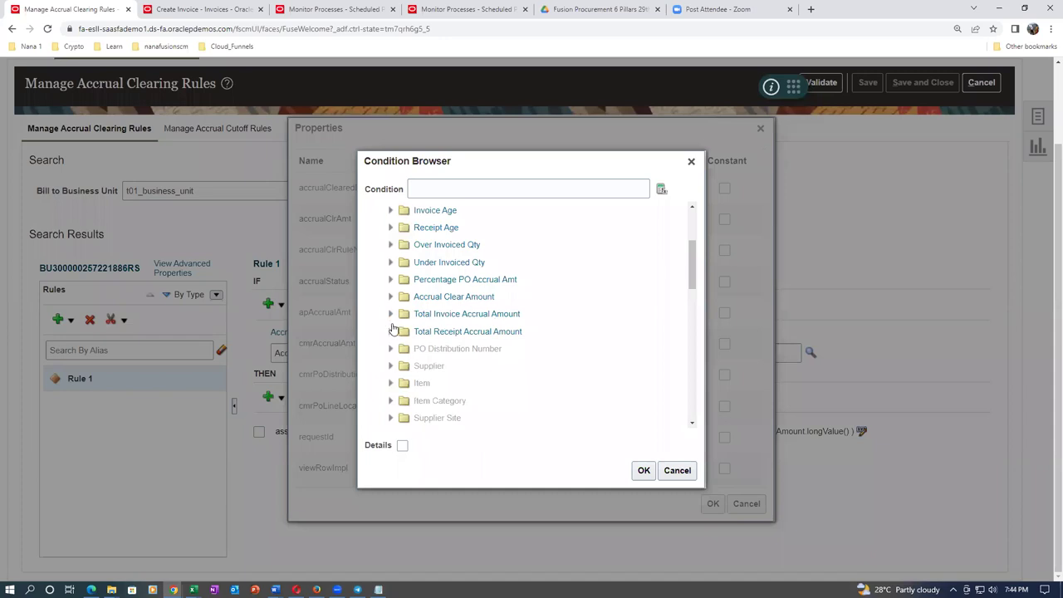
left_click(391, 315)
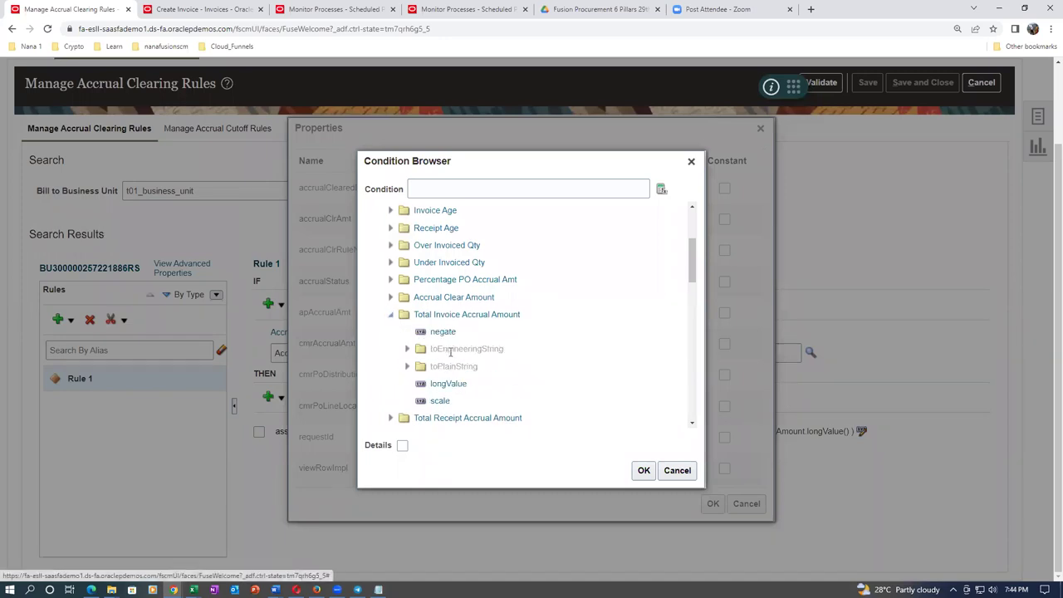
left_click(449, 383)
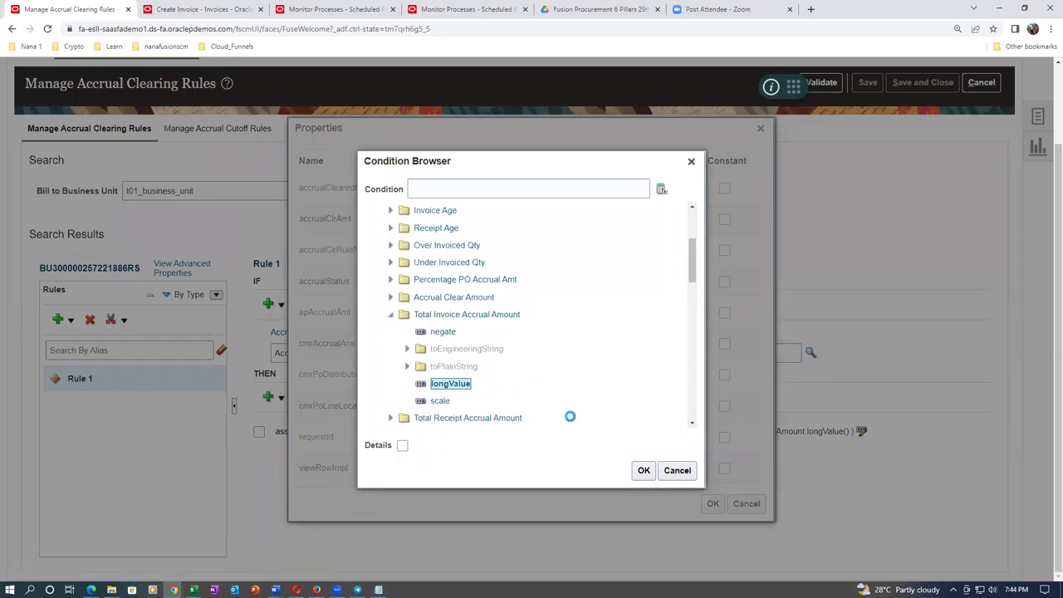
left_click(644, 471)
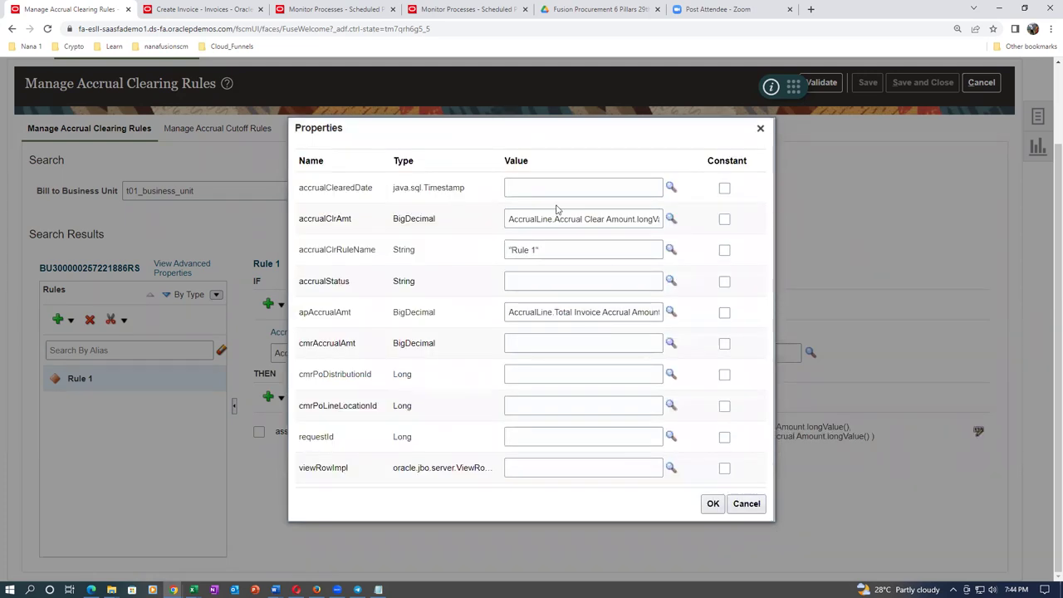
Set cmrAccrualAmt to AccrualLine.Total Receipt Accrual Amount.longValue(), following the property table in the Word document.
key("alt+Tab")
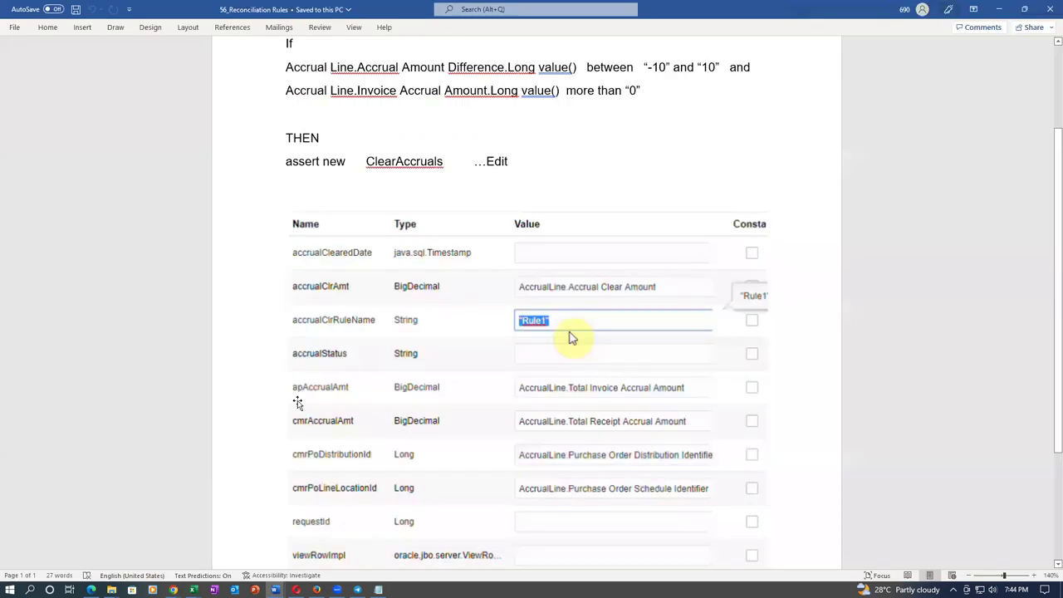
key("alt+Tab")
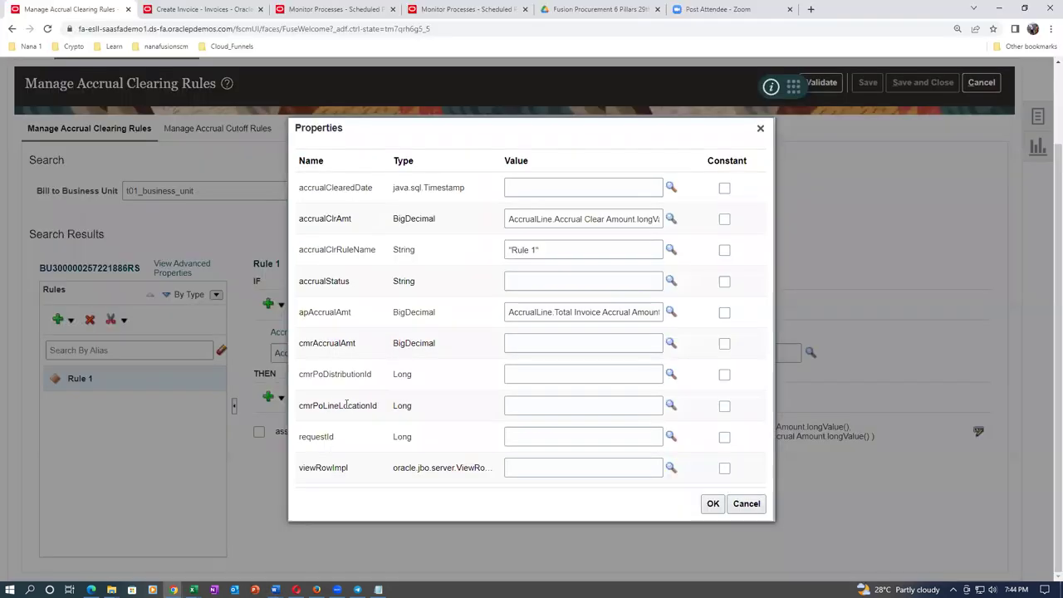
key("alt+Tab")
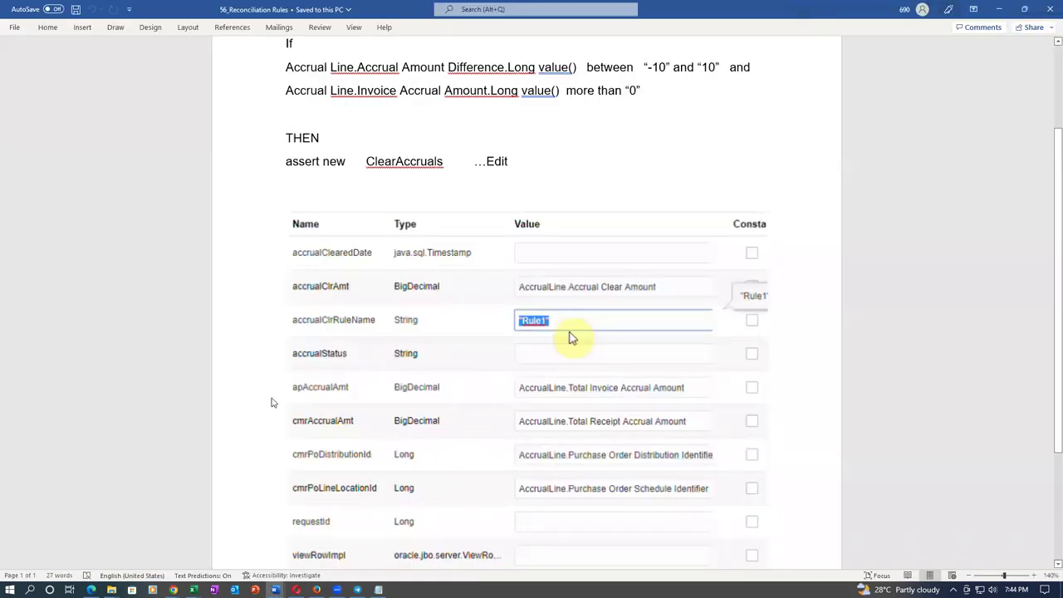
key("alt+Tab")
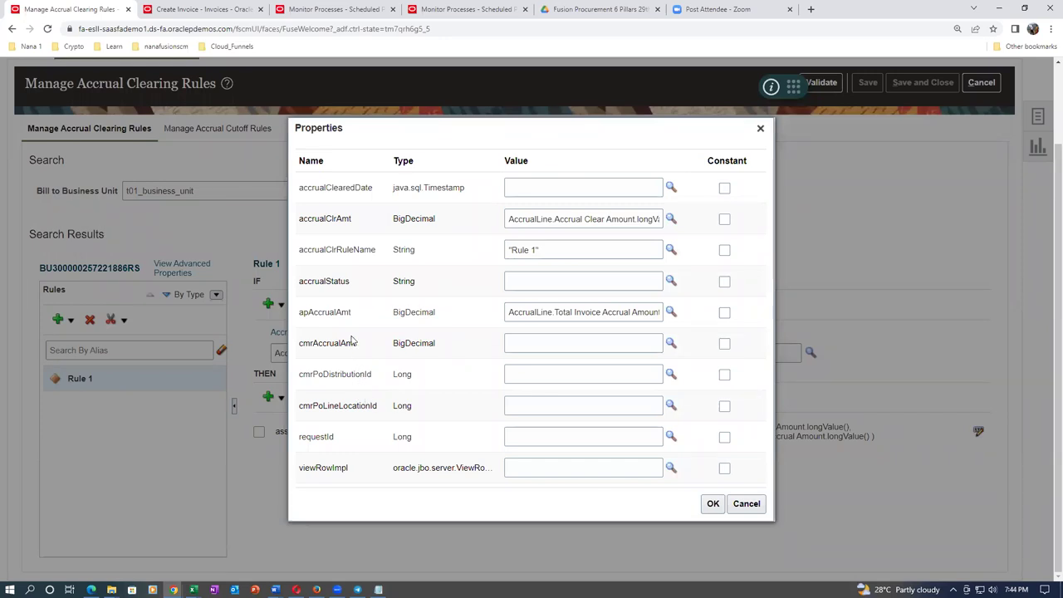
key("alt+Tab")
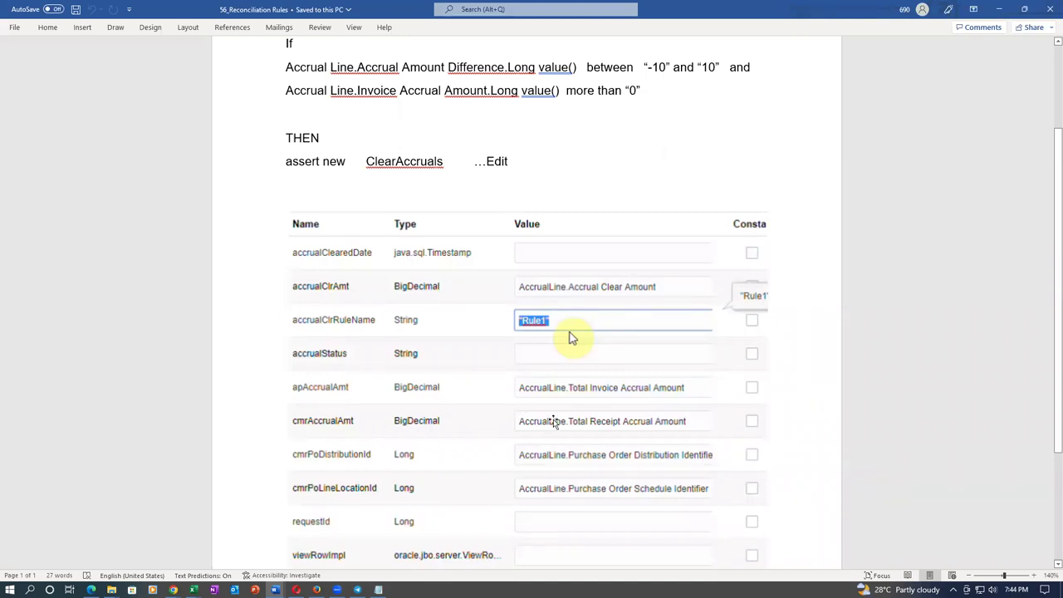
key("alt+Tab")
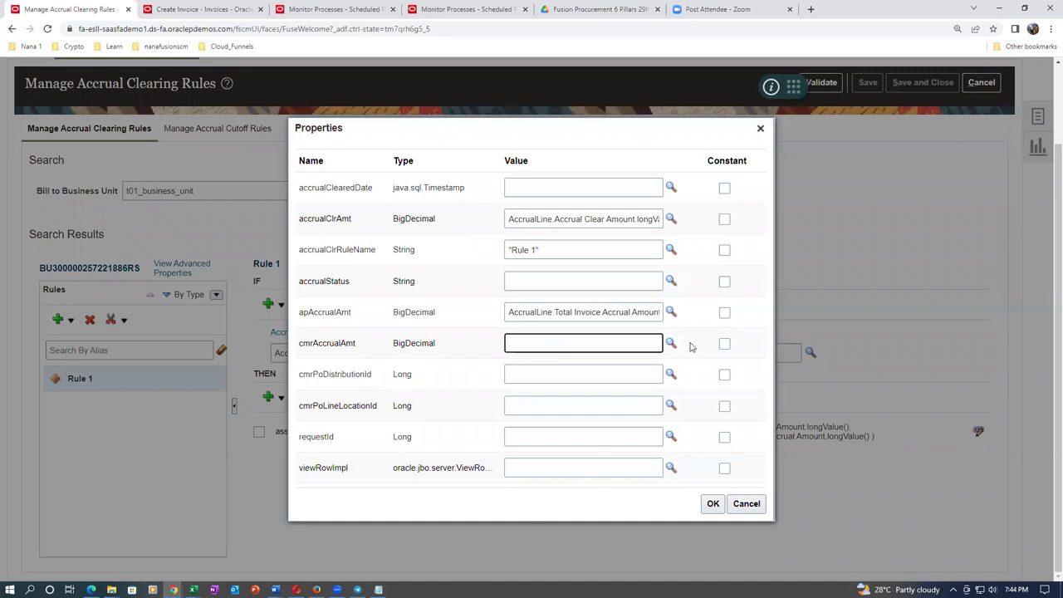
left_click(671, 344)
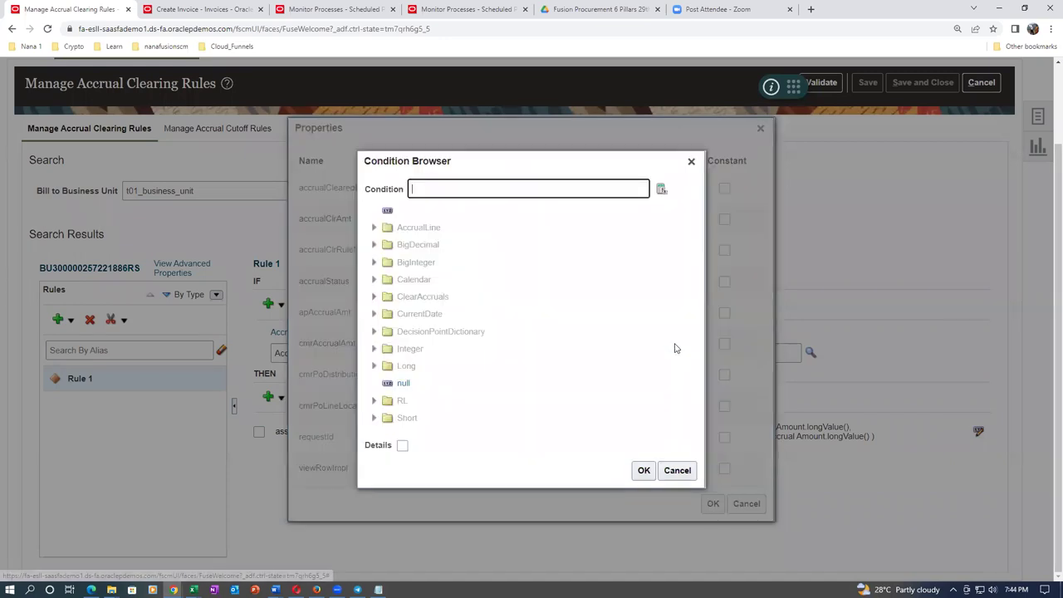
key("alt+Tab")
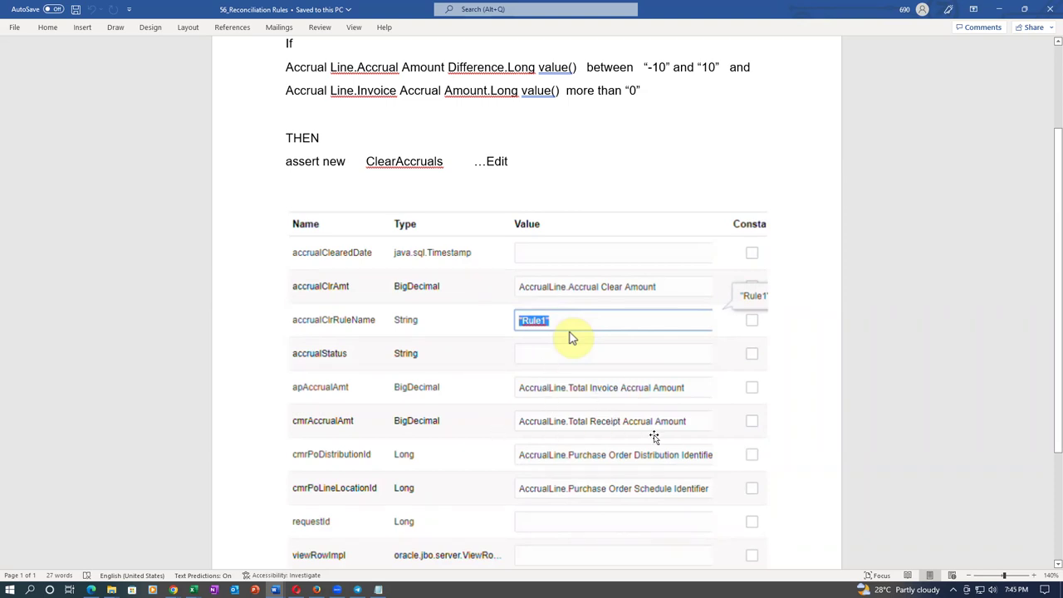
key("alt+Tab")
left_click(373, 227)
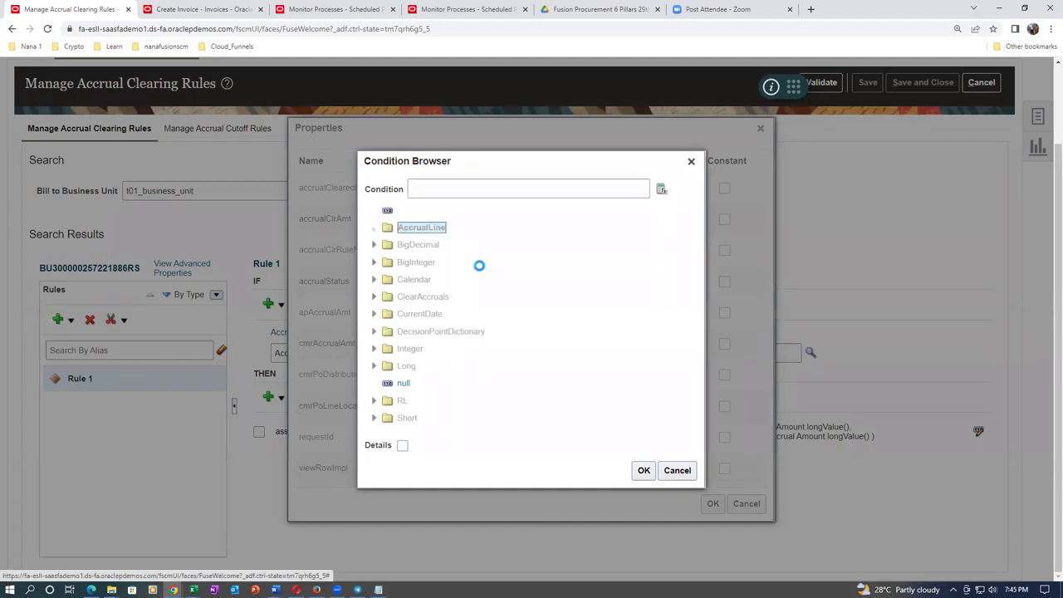
scroll(520, 318, "down", 1)
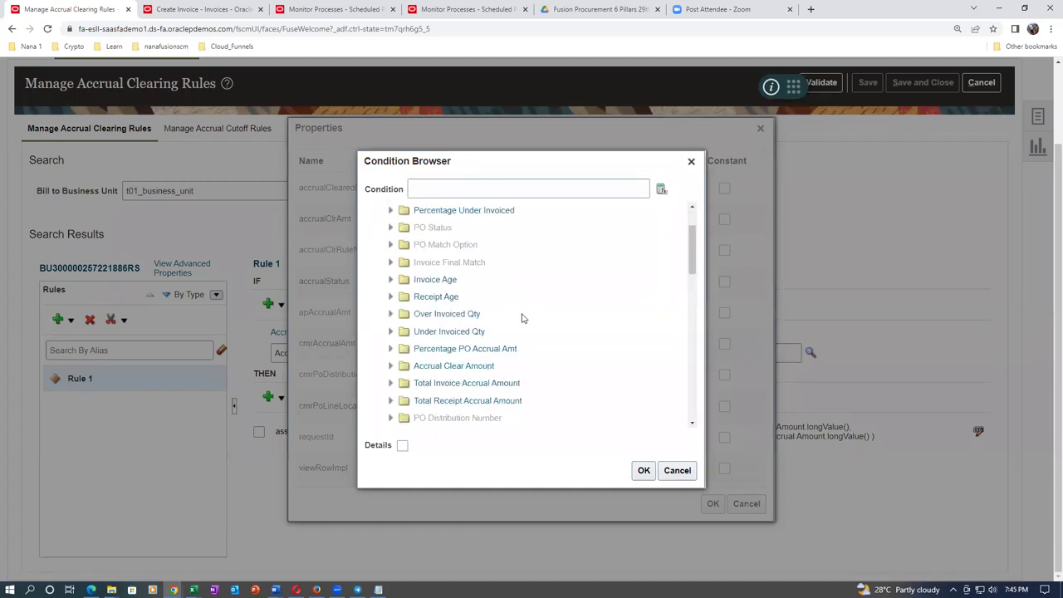
scroll(522, 318, "down", 2)
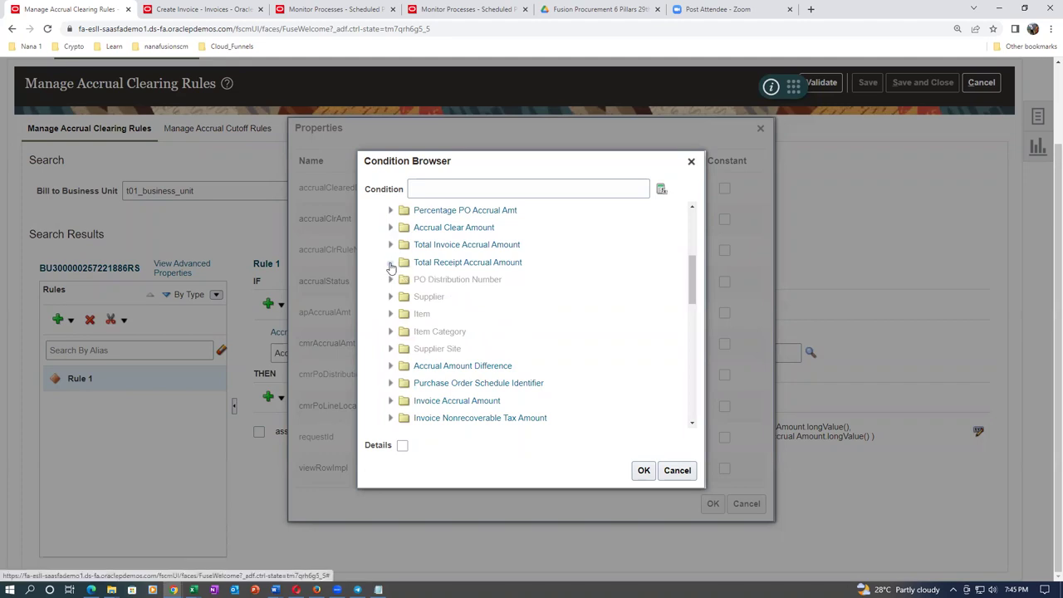
left_click(390, 262)
left_click(458, 333)
left_click(651, 470)
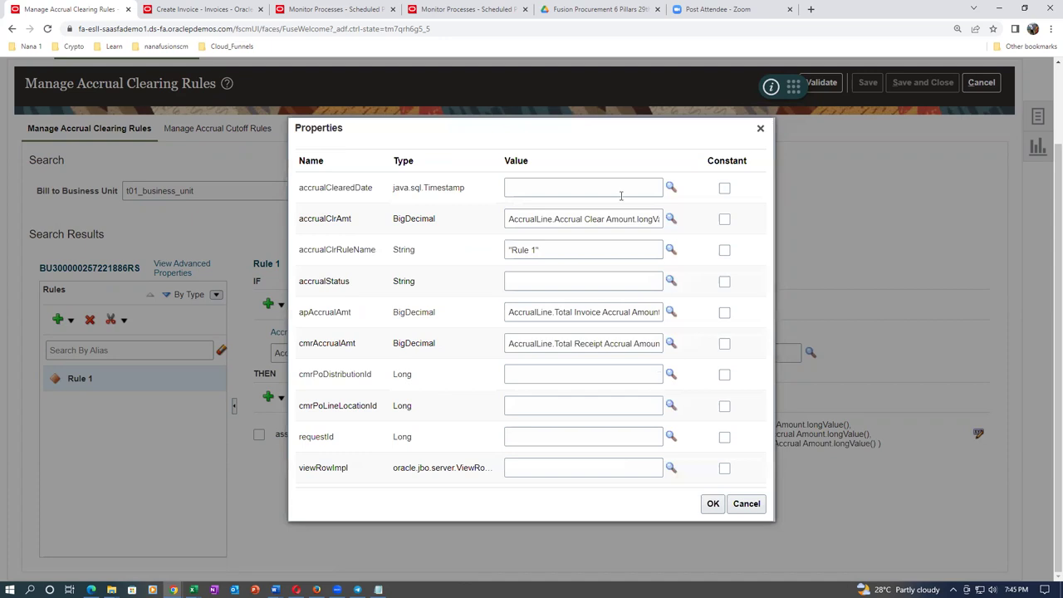
Set cmrPoDistributionId to AccrualLine.Purchase Order Distribution Identifier.longValue(), as specified in the Word document.
left_click(275, 589)
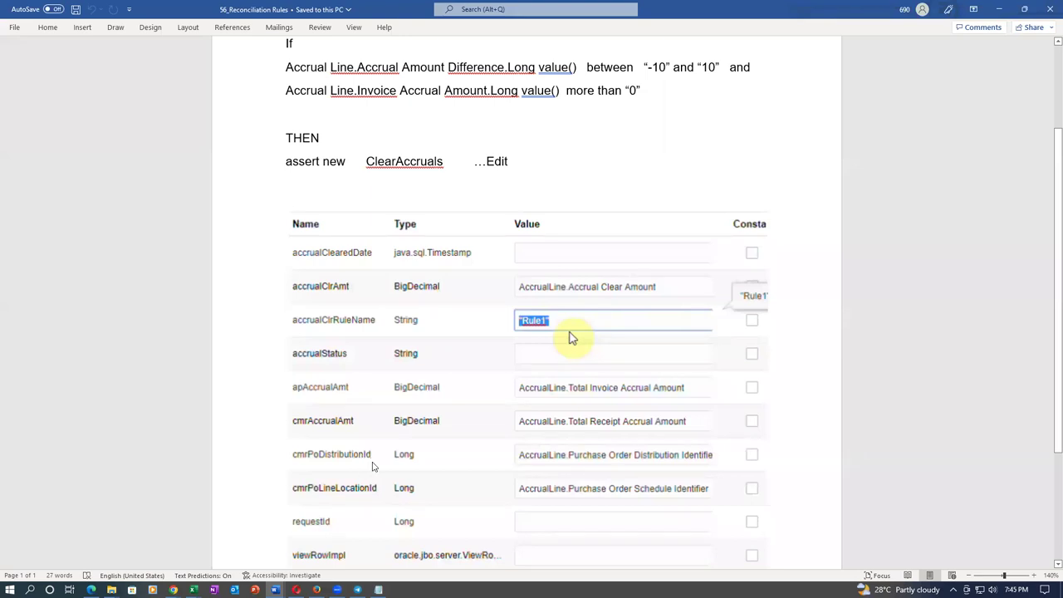
key("alt+Tab")
left_click(647, 381)
left_click(670, 374)
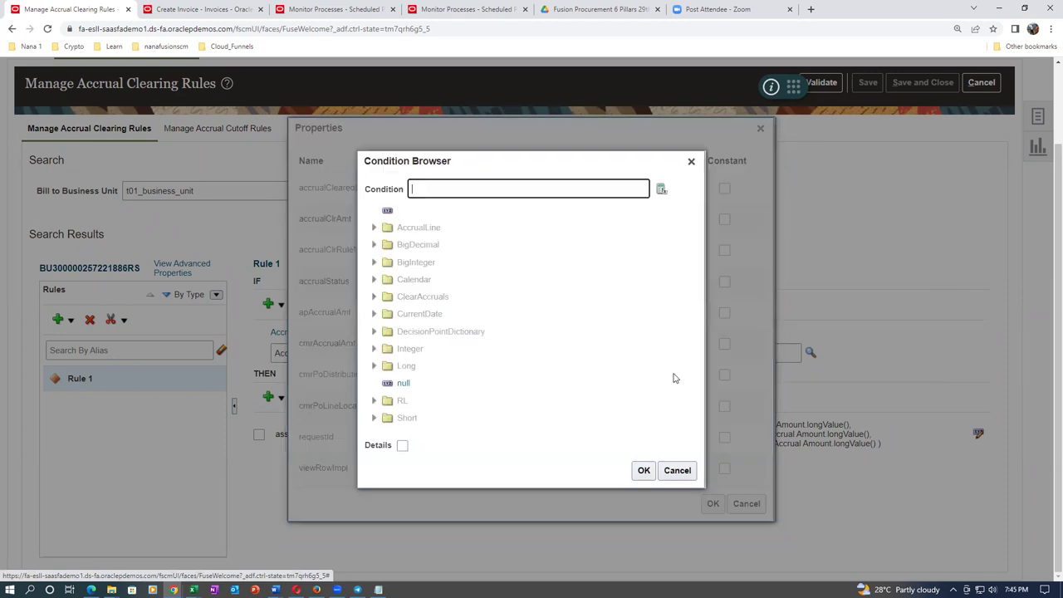
key("alt+Tab")
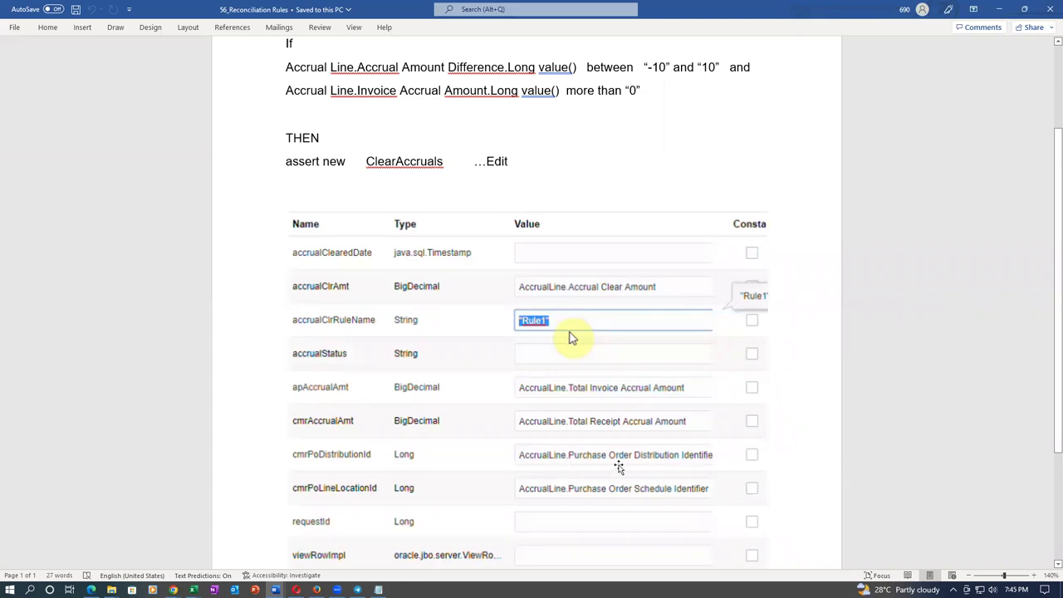
key("alt+Tab")
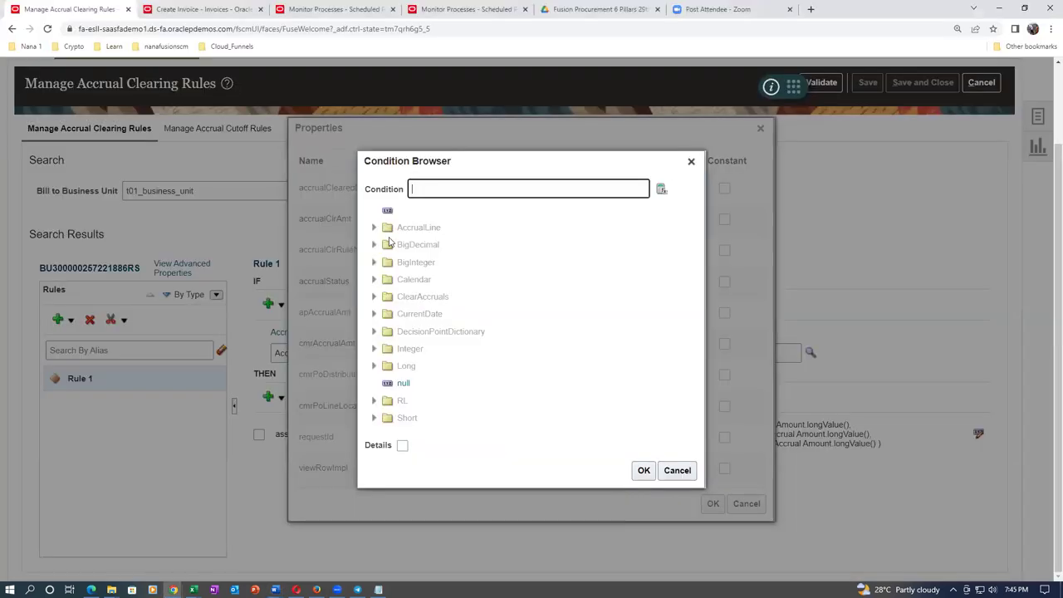
left_click(375, 230)
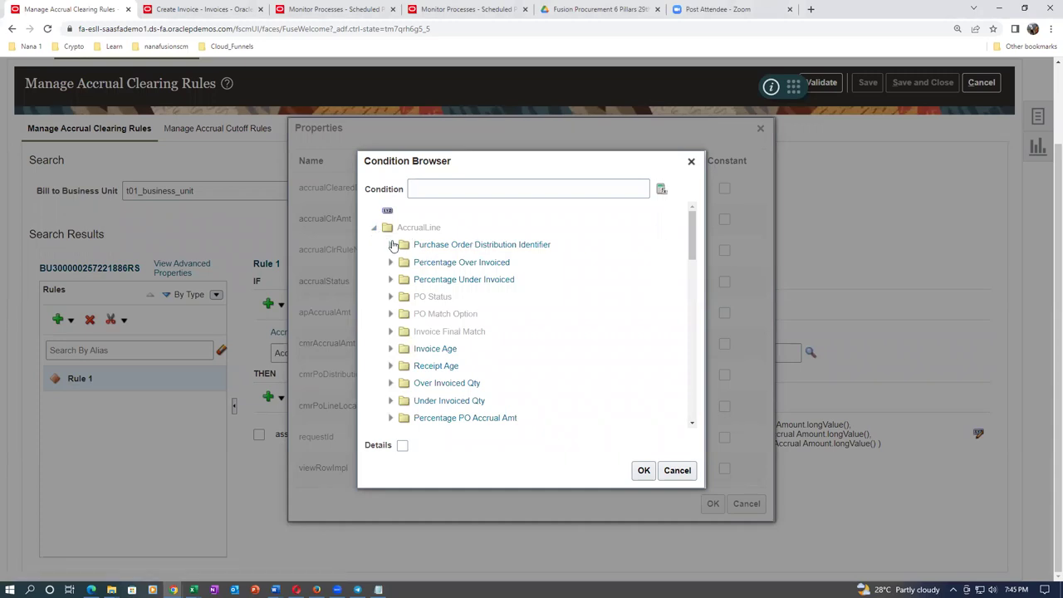
left_click(390, 246)
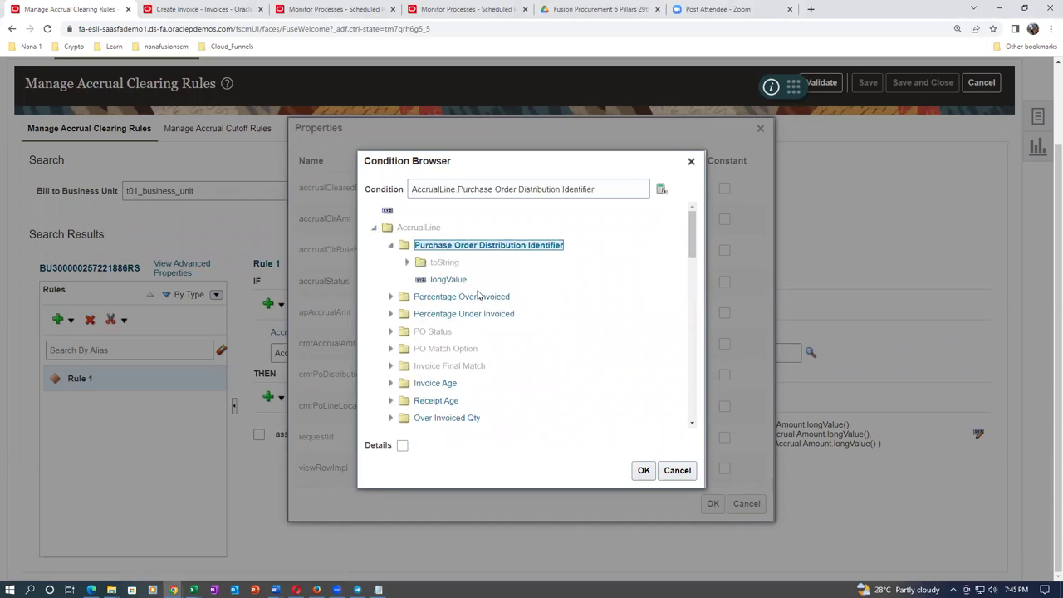
left_click(452, 279)
left_click(644, 470)
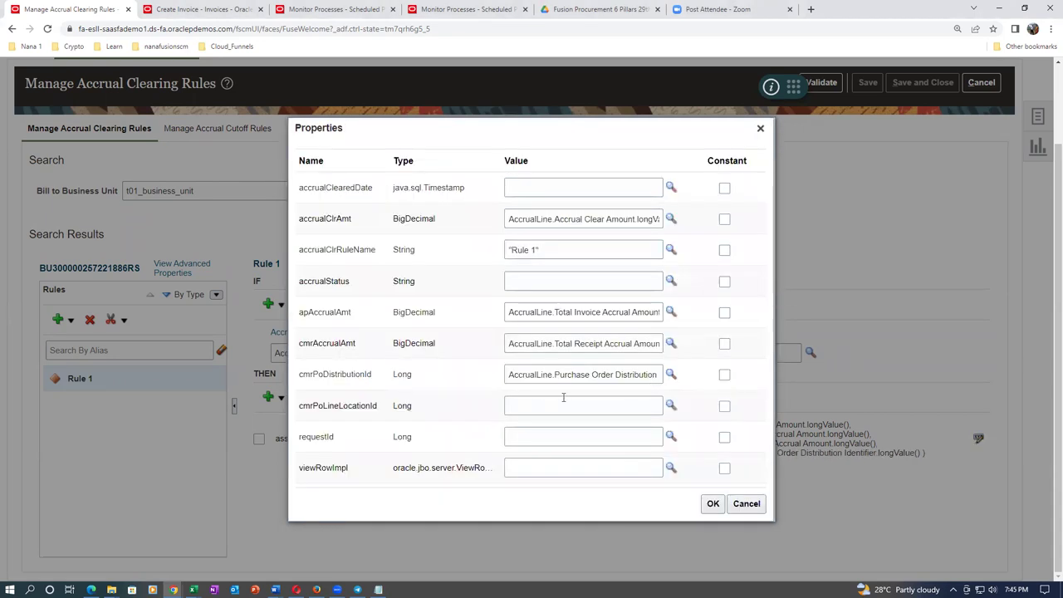
Set cmrPoLineLocationId to AccrualLine.Purchase Order Schedule Identifier.longValue(), as listed in the Word document, and accept the ClearAccruals properties.
key("alt+Tab")
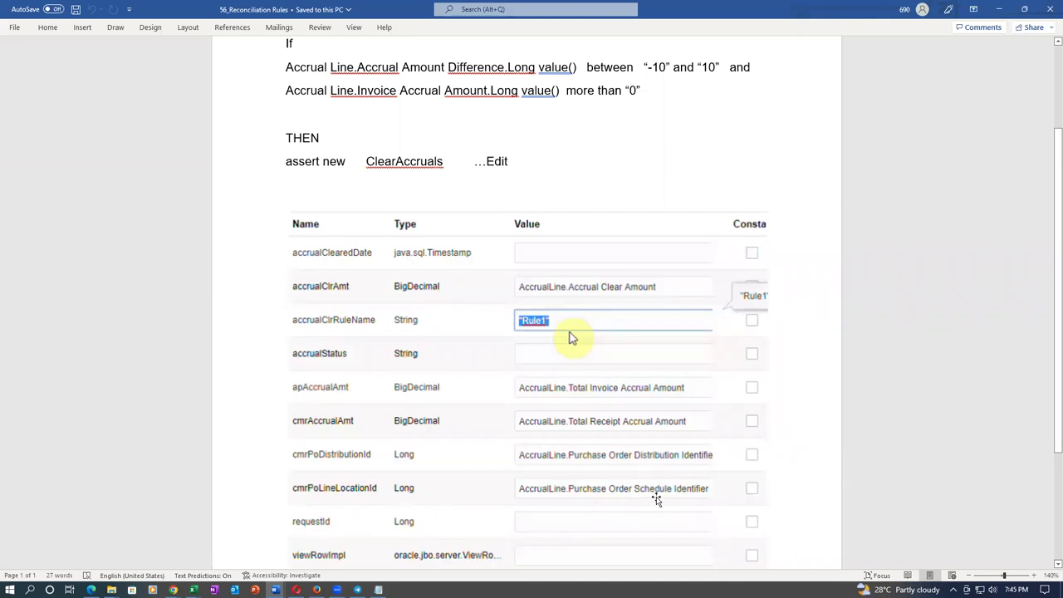
key("alt+Tab")
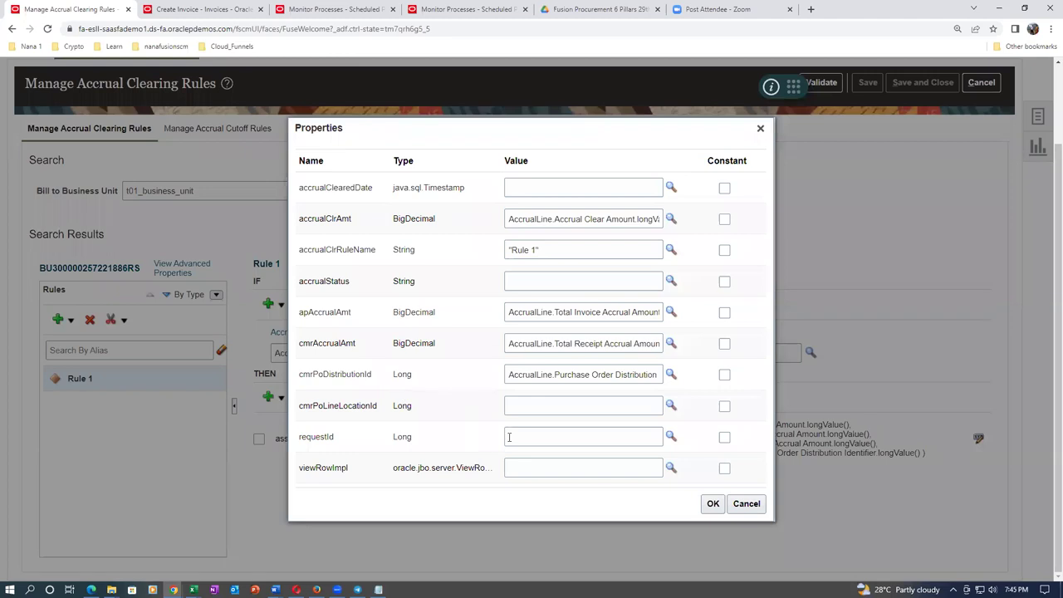
left_click(533, 406)
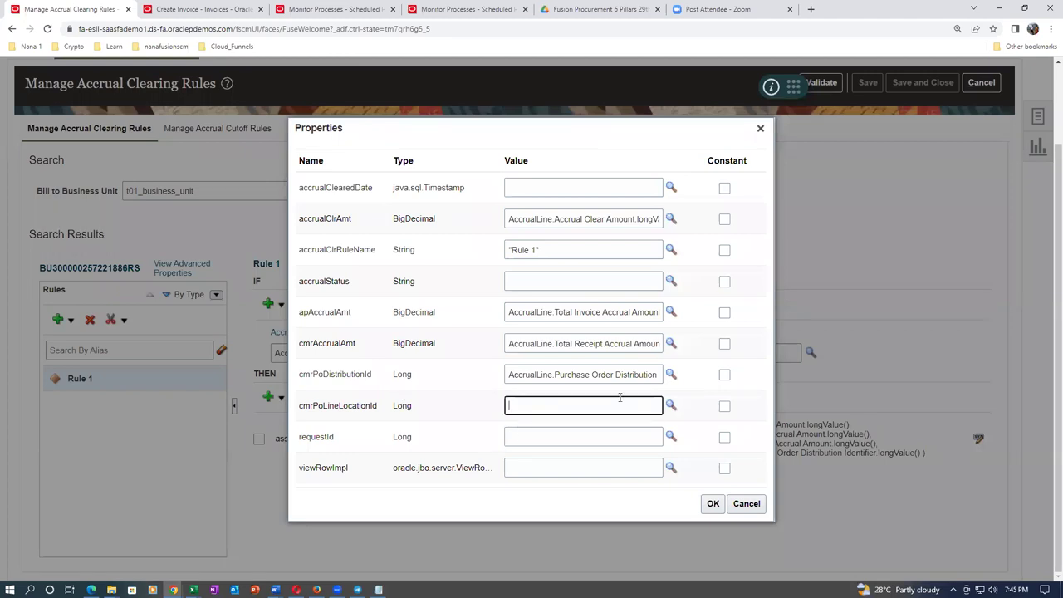
left_click(672, 406)
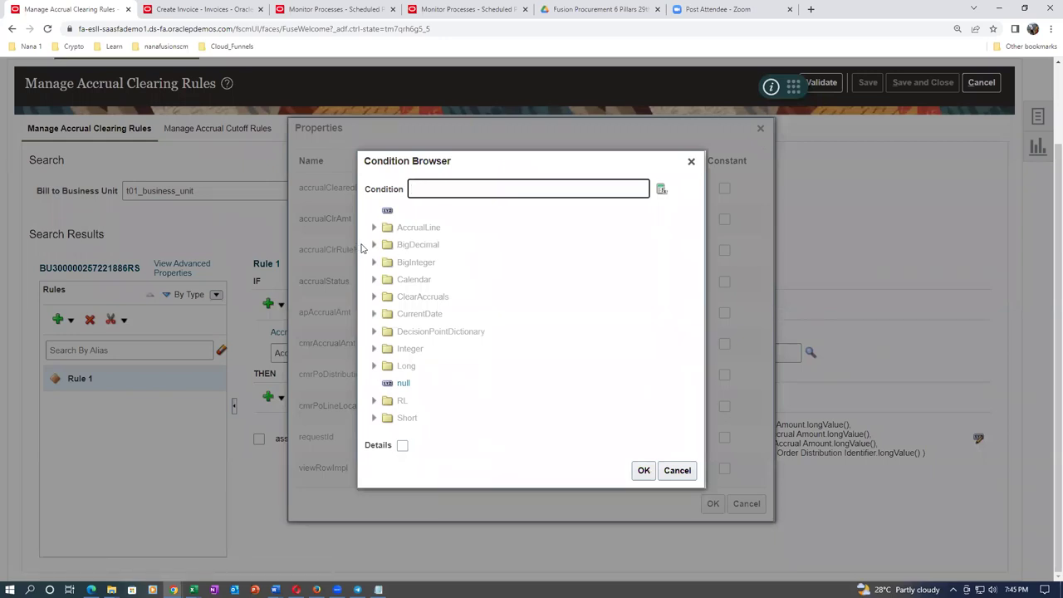
left_click(373, 227)
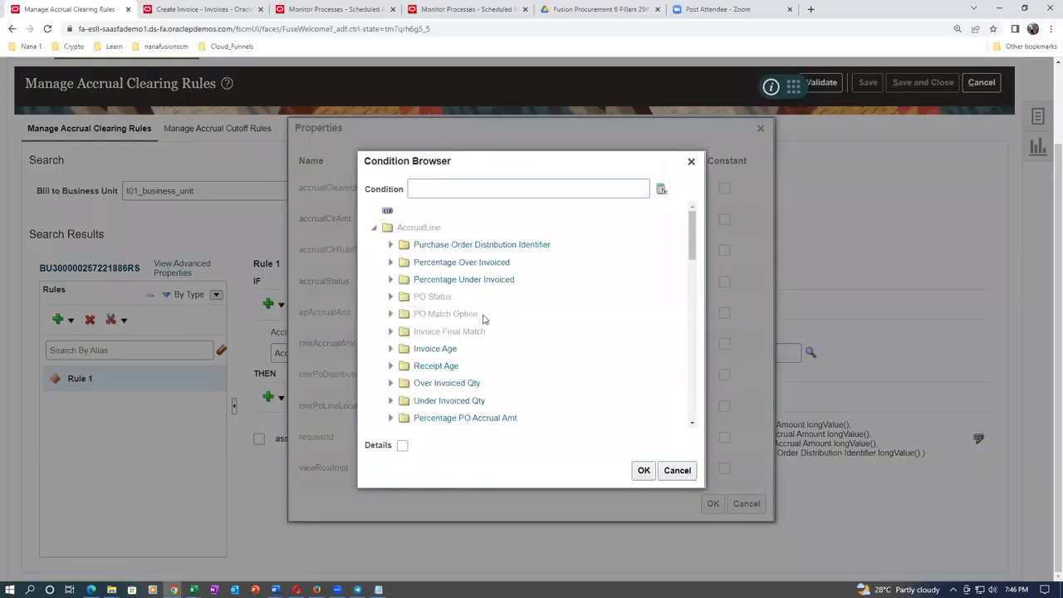
scroll(483, 319, "down", 1)
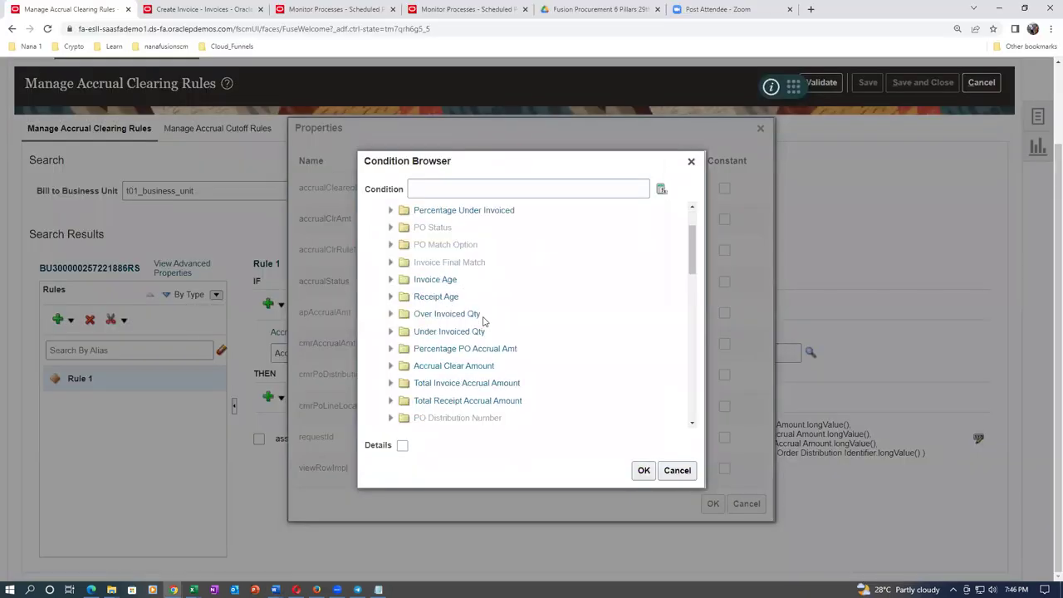
scroll(486, 320, "down", 2)
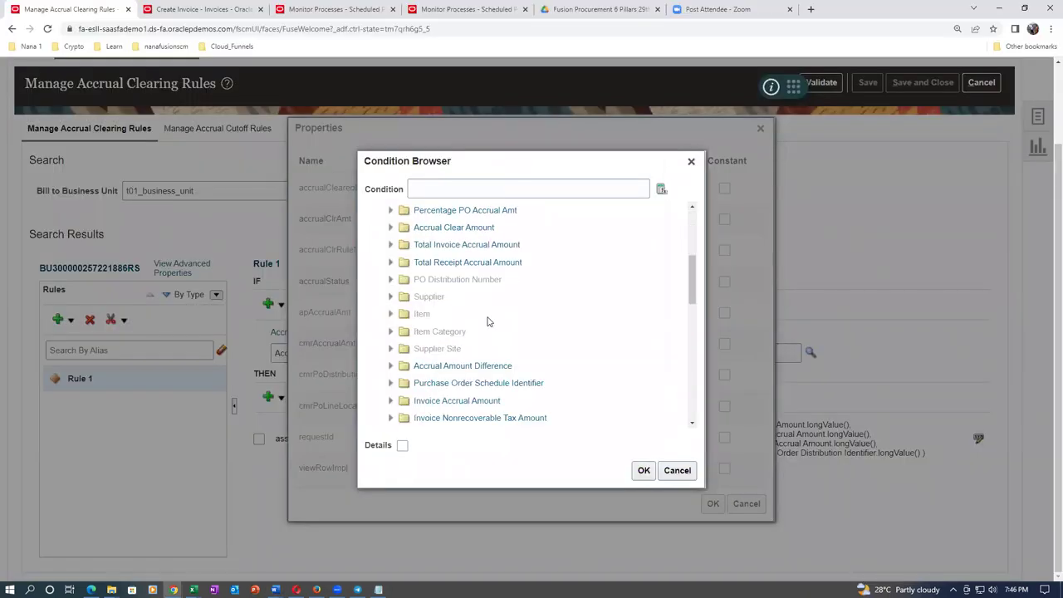
scroll(488, 325, "down", 1)
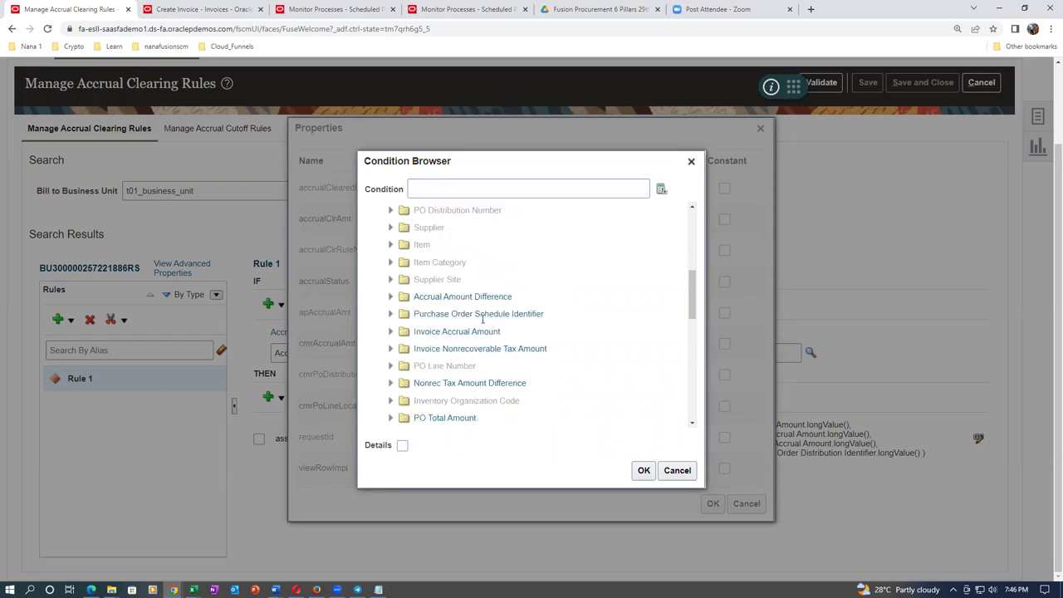
left_click(390, 313)
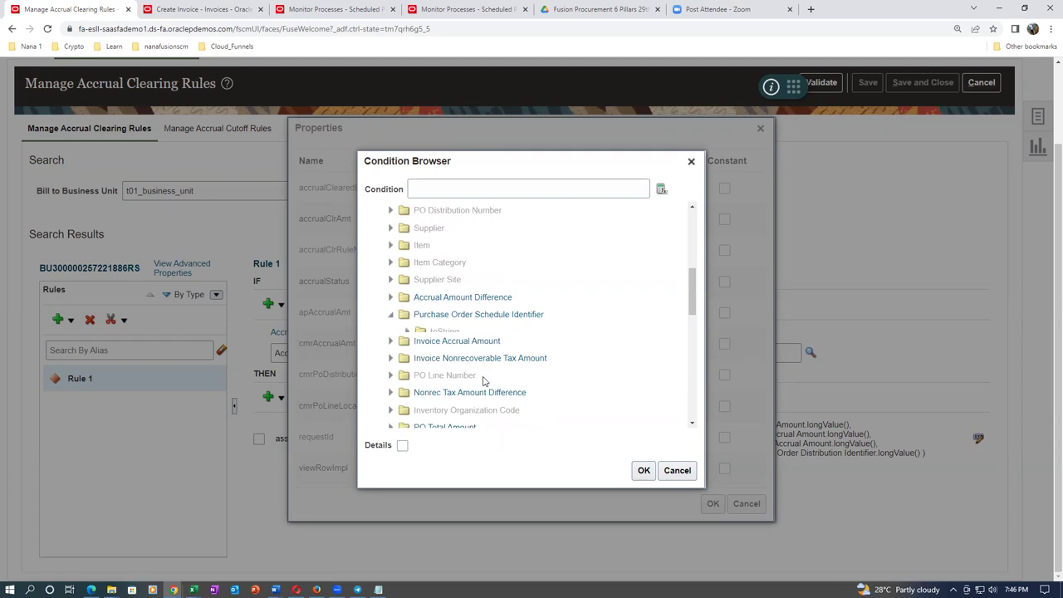
left_click(450, 348)
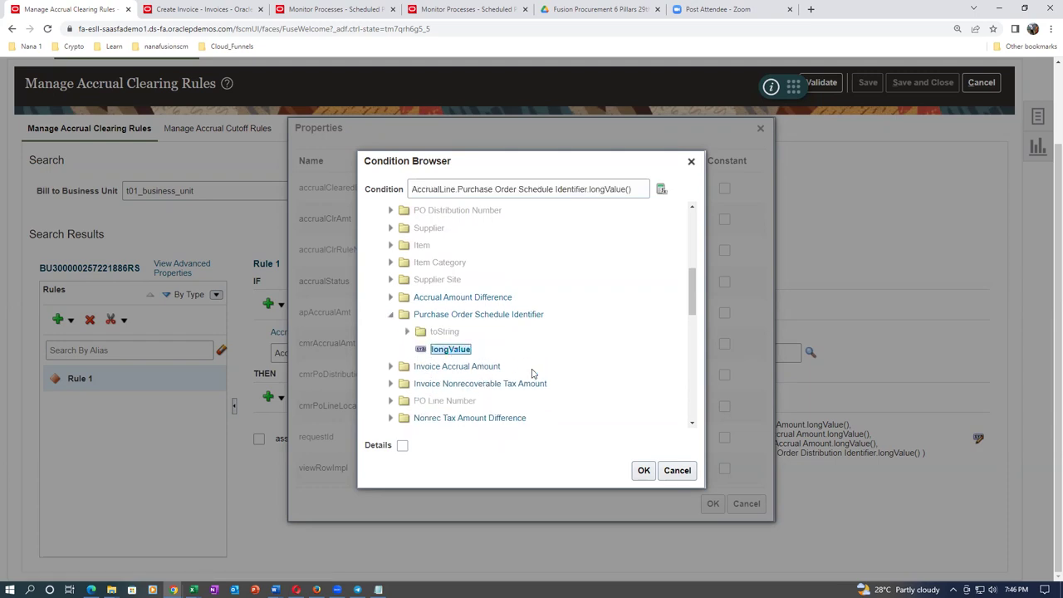
left_click(645, 472)
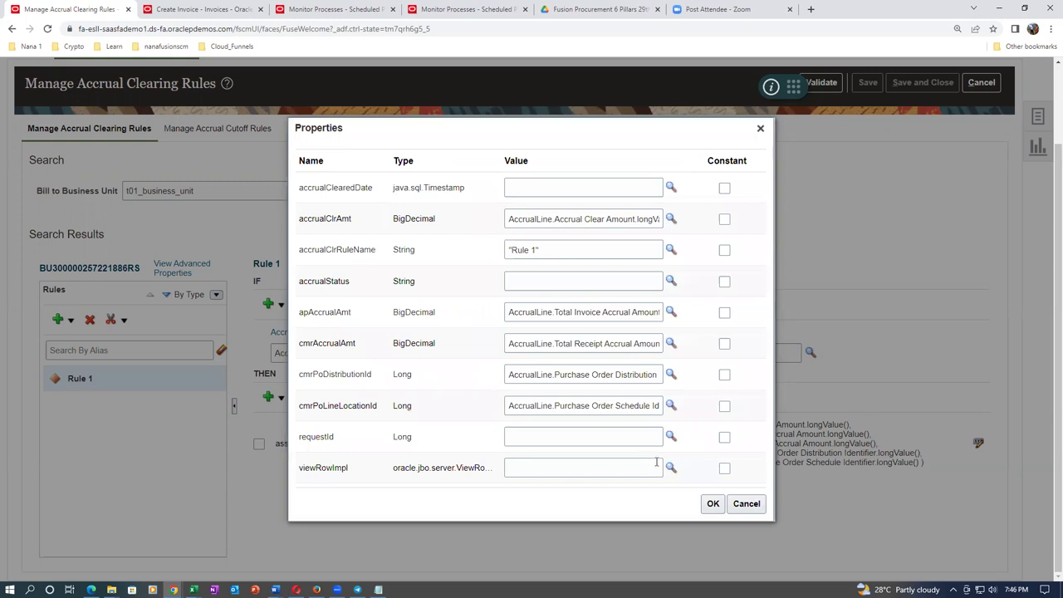
left_click(712, 504)
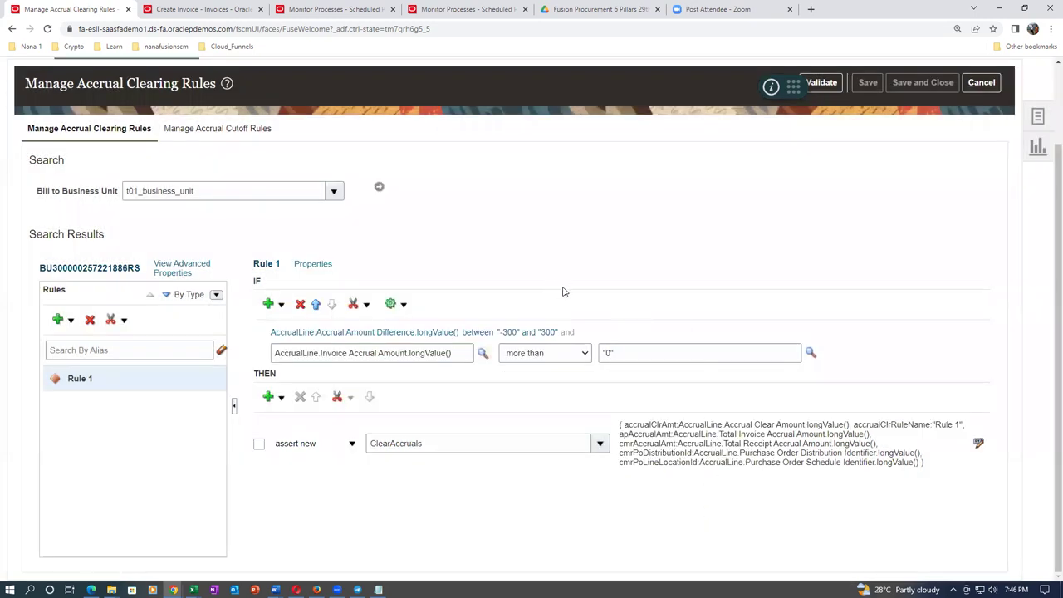
Validate the accrual clearing rule, check the validation result, and save and close the rules page.
scroll(564, 292, "up", 1)
scroll(569, 292, "down", 1)
left_click(833, 87)
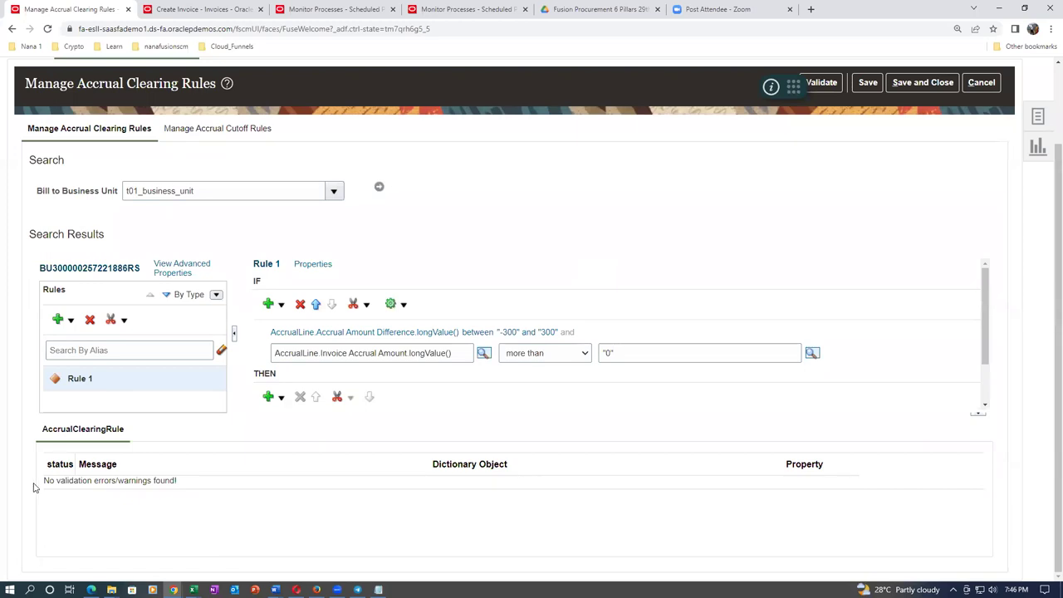
left_click_drag(45, 482, 175, 480)
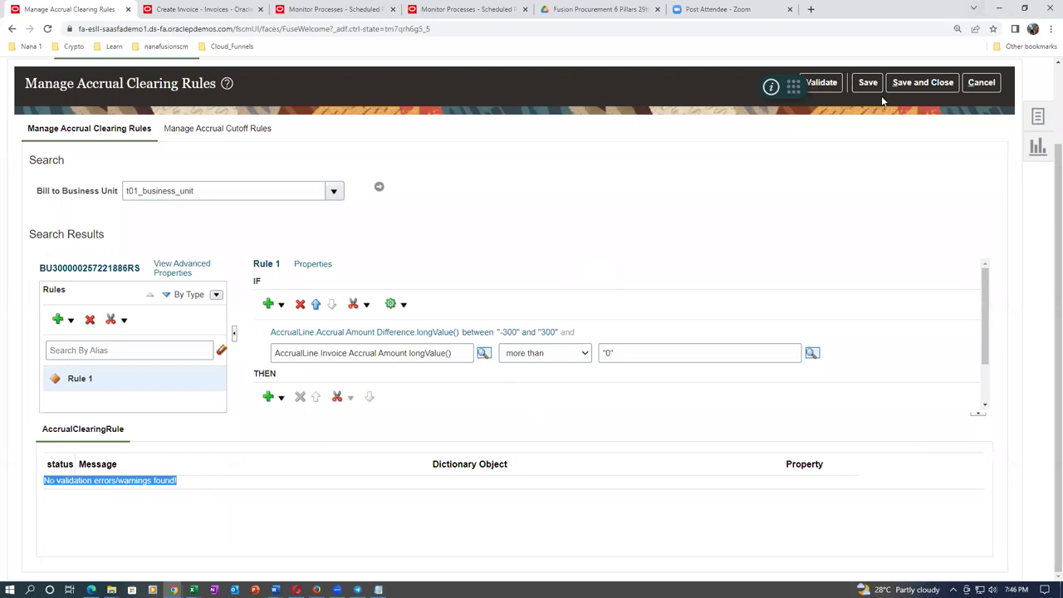
left_click(925, 83)
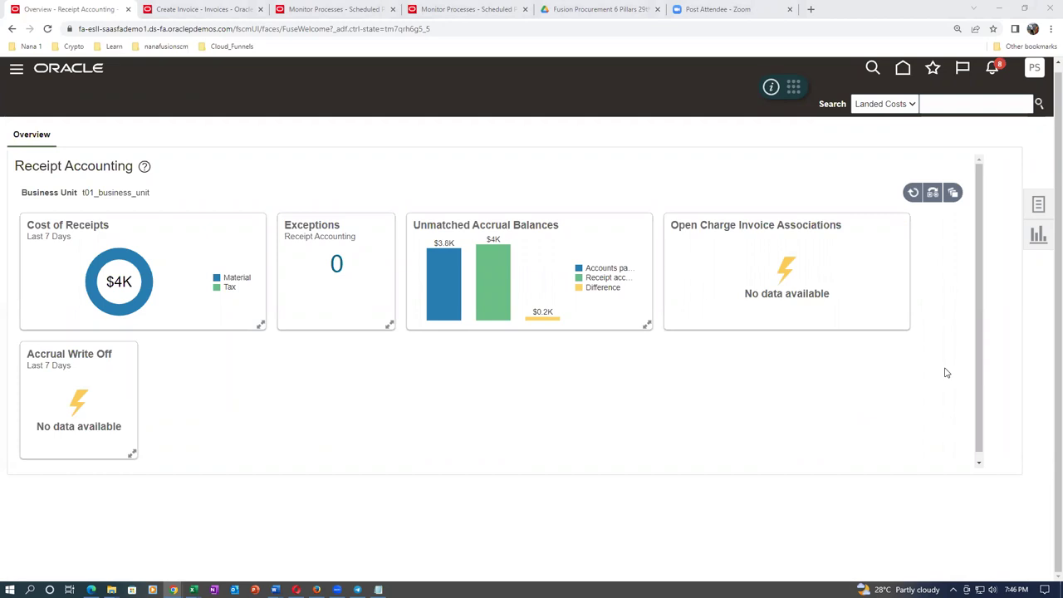
left_click(1038, 204)
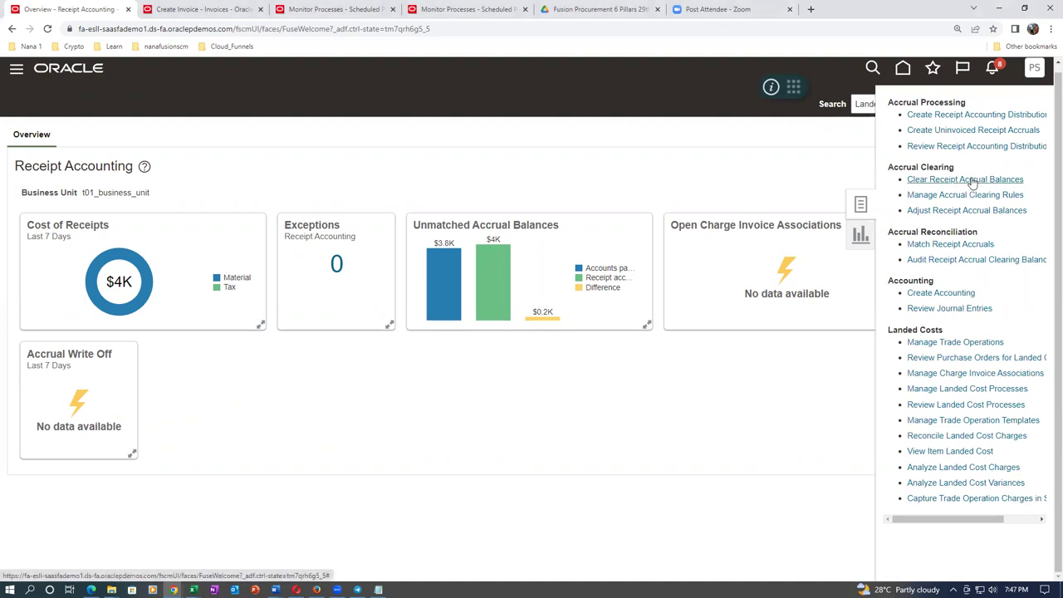
left_click(972, 180)
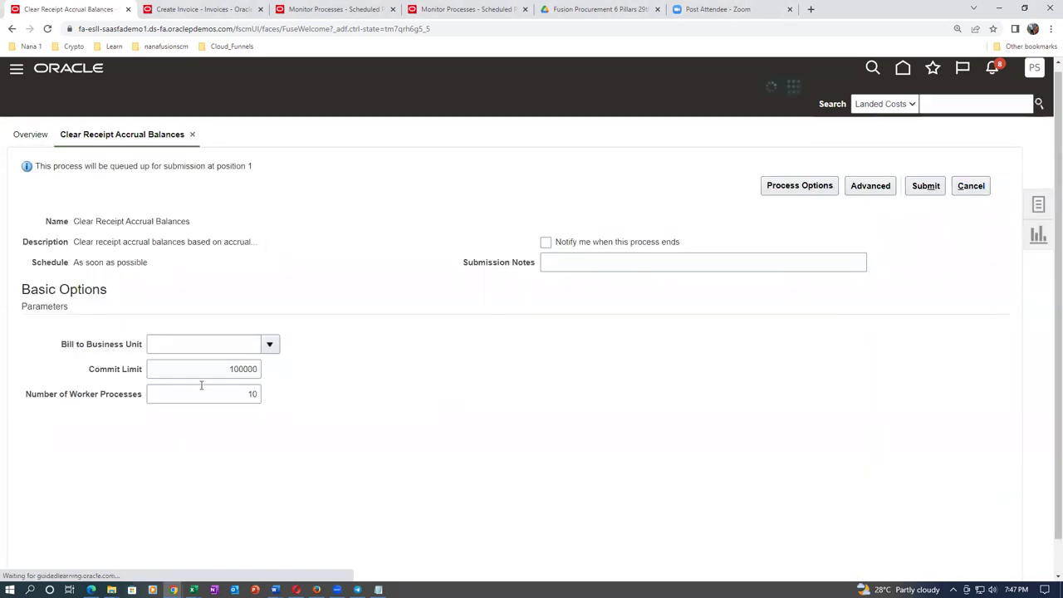
left_click(970, 186)
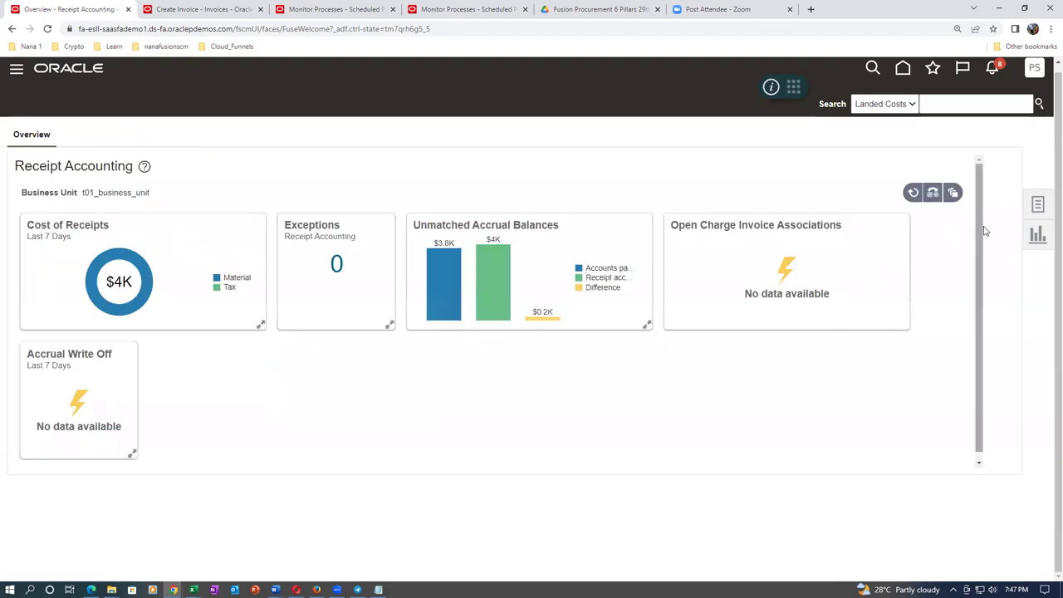
Submit the Clear Receipt Accrual Balances process for bill-to business unit t01_business_unit.
left_click(1037, 206)
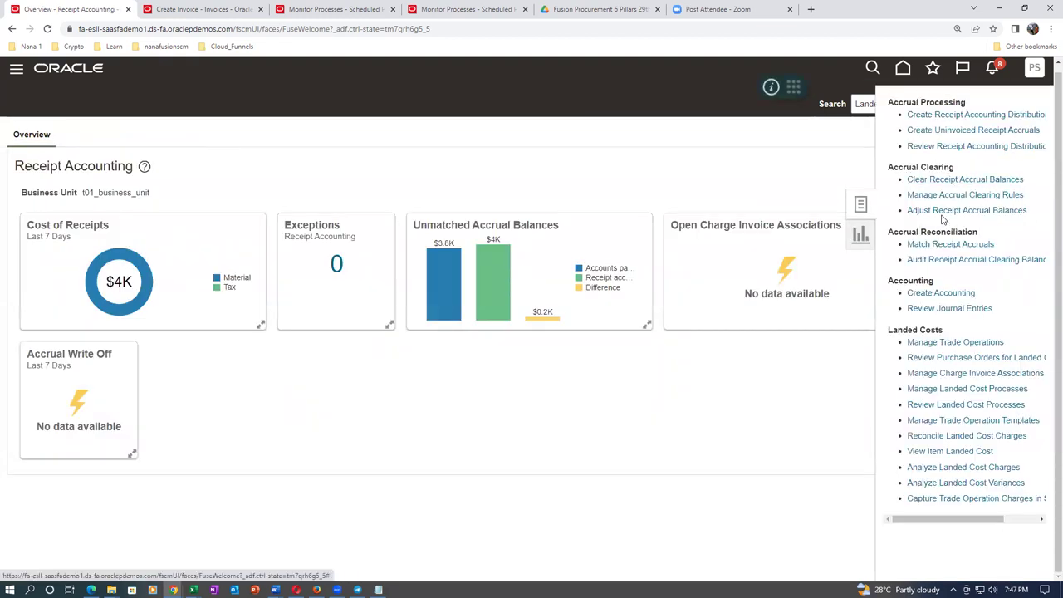
left_click(949, 180)
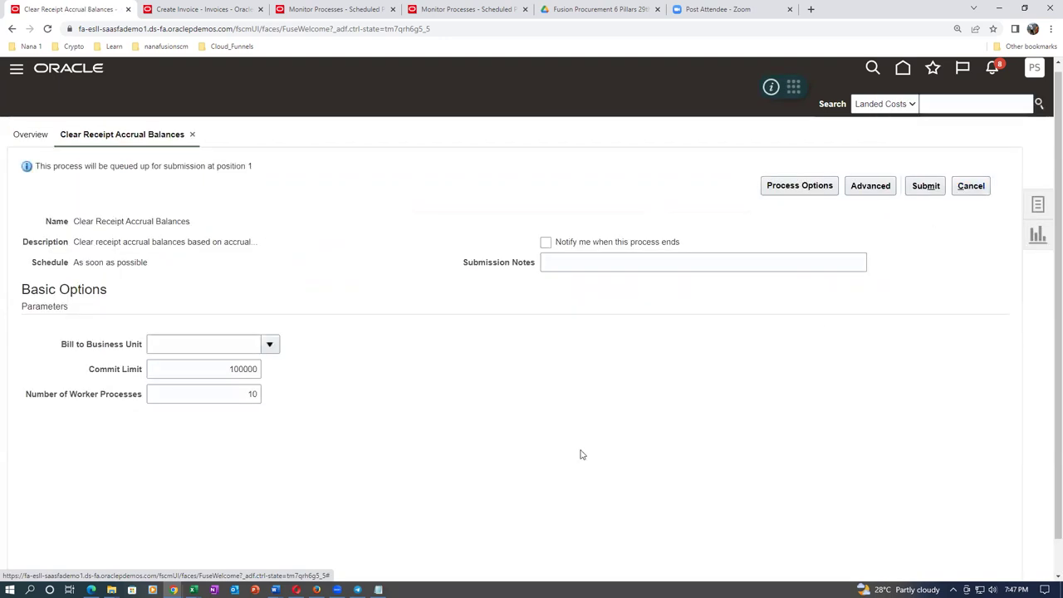
left_click(183, 345)
type("t")
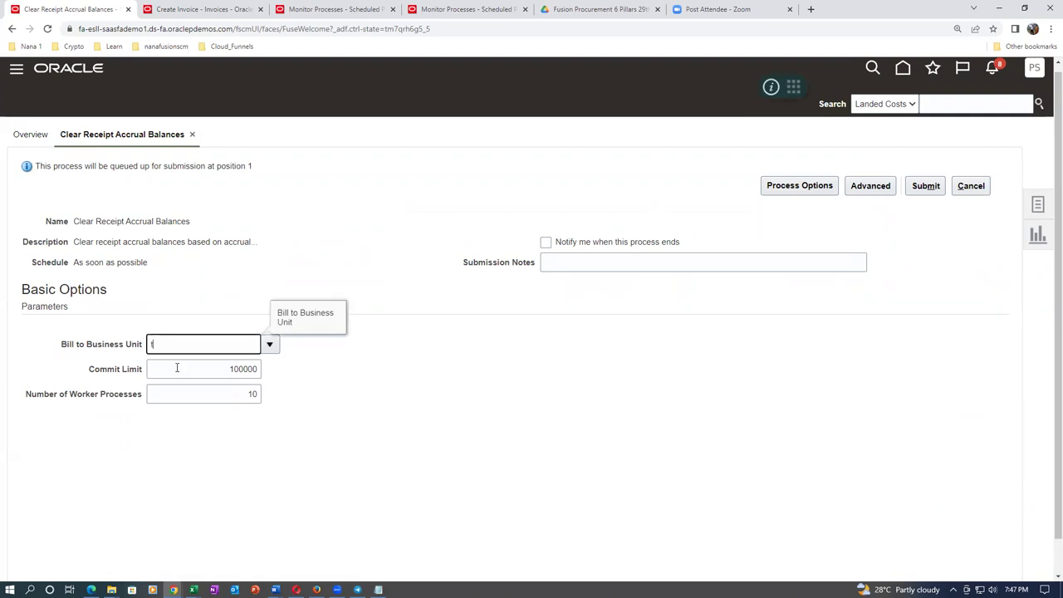
type("01")
left_click(177, 368)
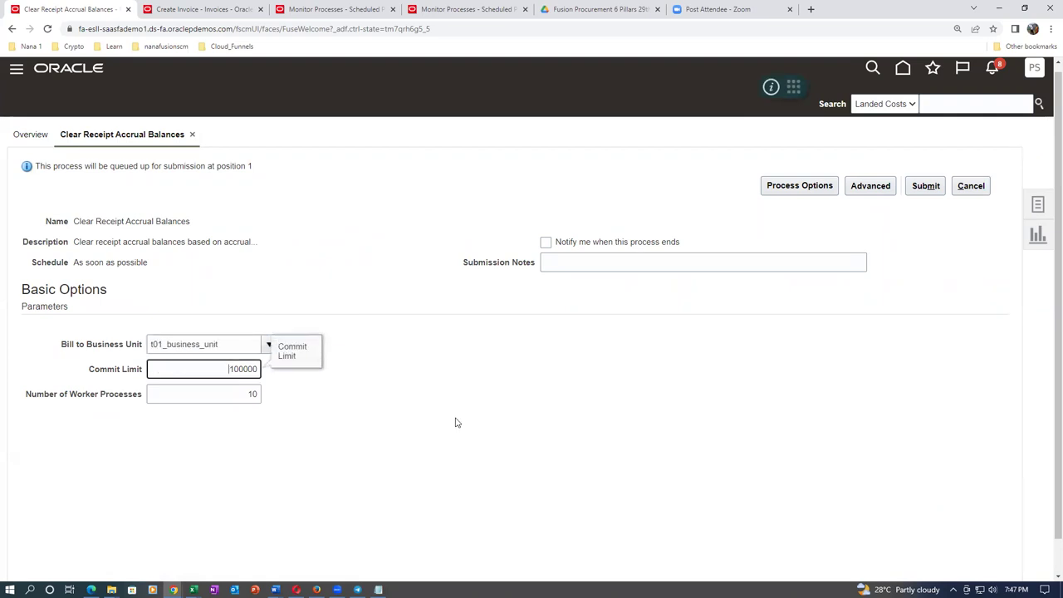
left_click(926, 186)
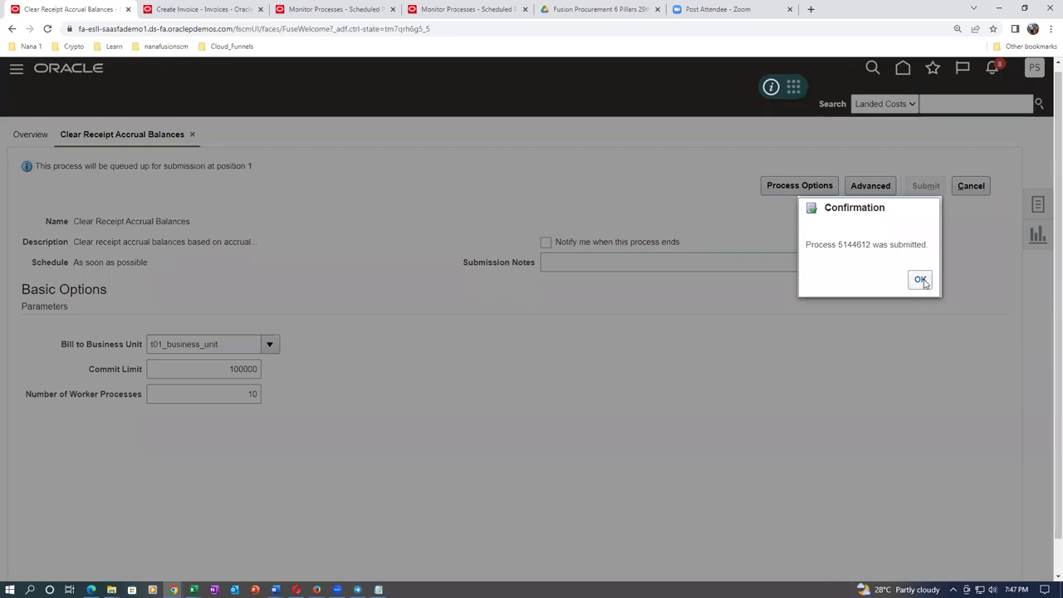
left_click(922, 279)
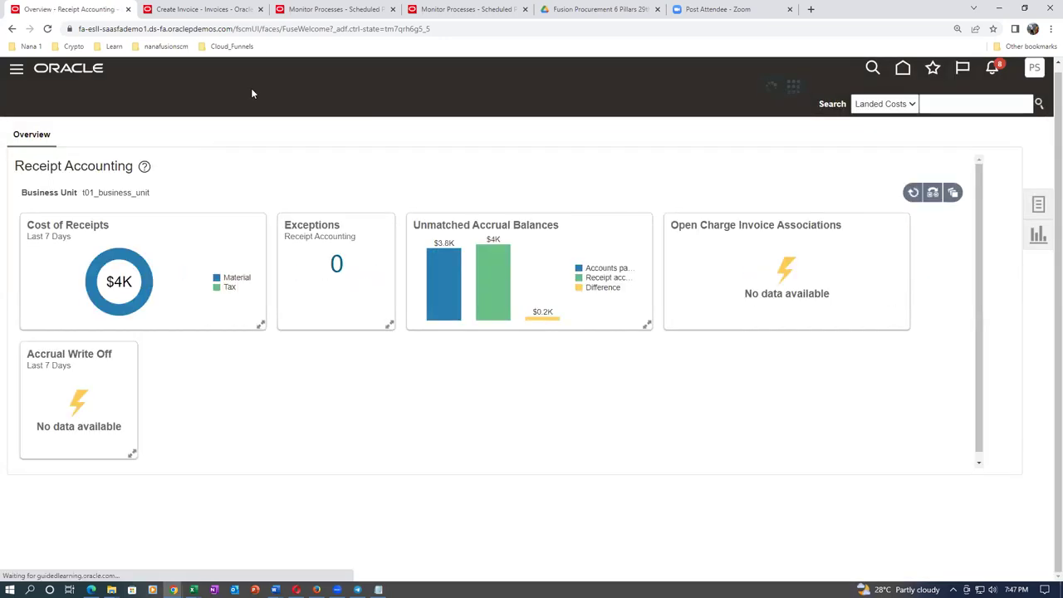
Monitor the Clear Receipt Accrual Balances run in the scheduled processes list, and refresh the Receipt Accounting overview.
left_click(316, 12)
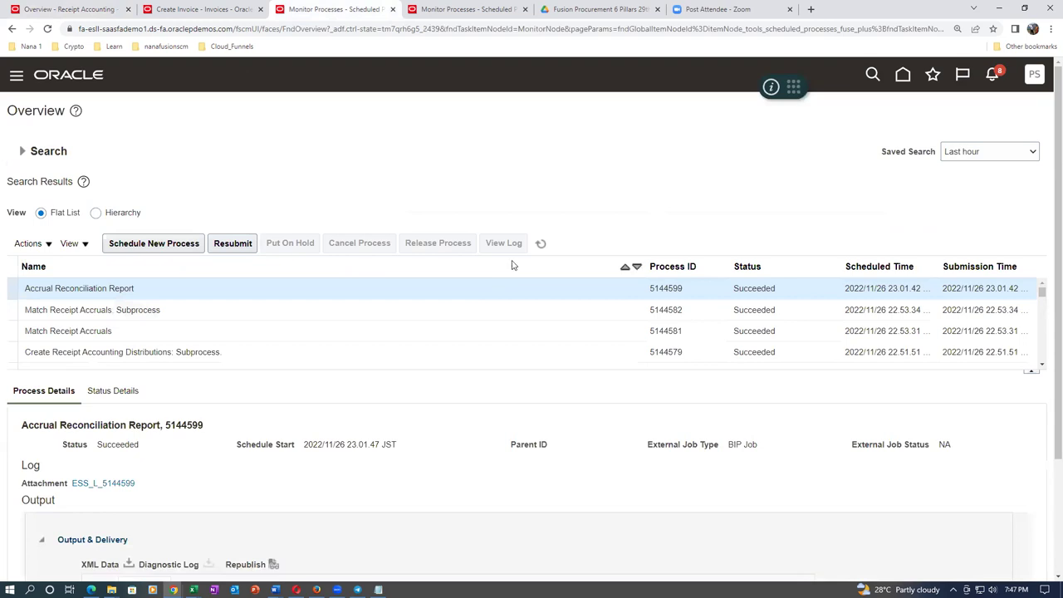
left_click(540, 245)
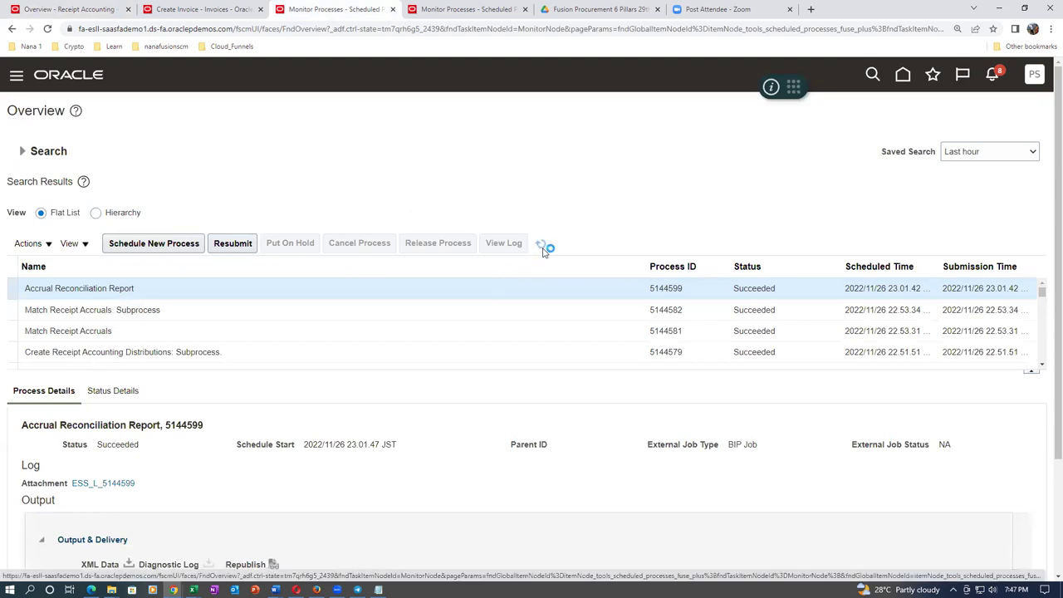
left_click(544, 249)
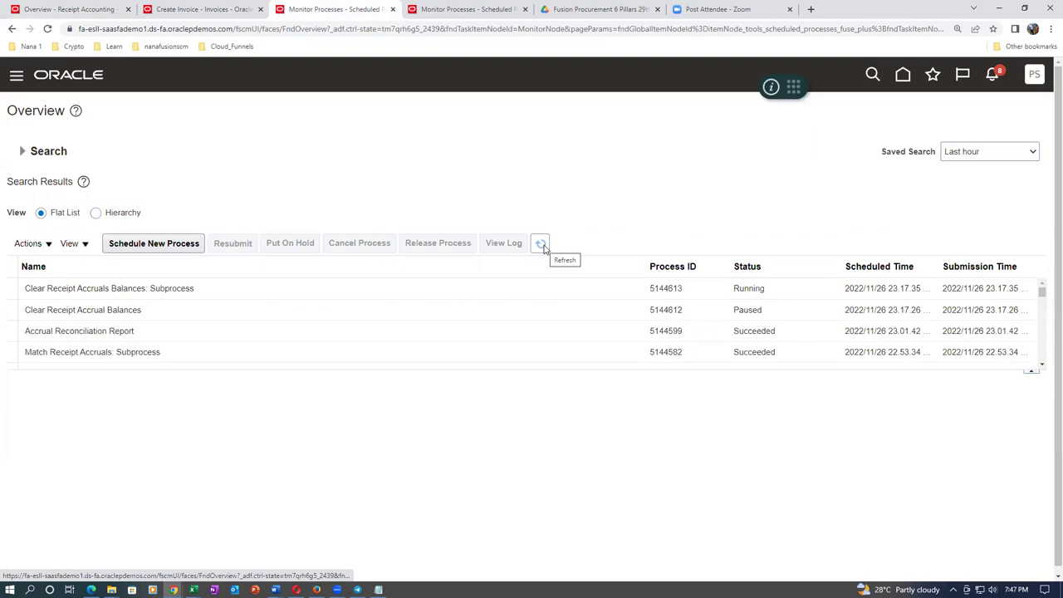
left_click(541, 244)
left_click(541, 244)
left_click(541, 244)
left_click(546, 249)
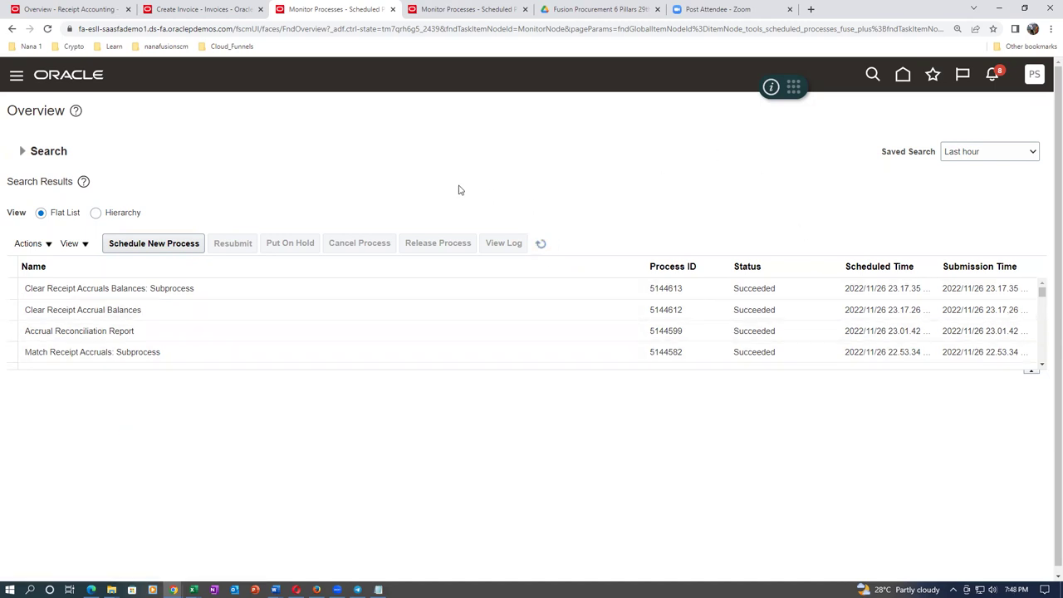
left_click(95, 13)
left_click(911, 196)
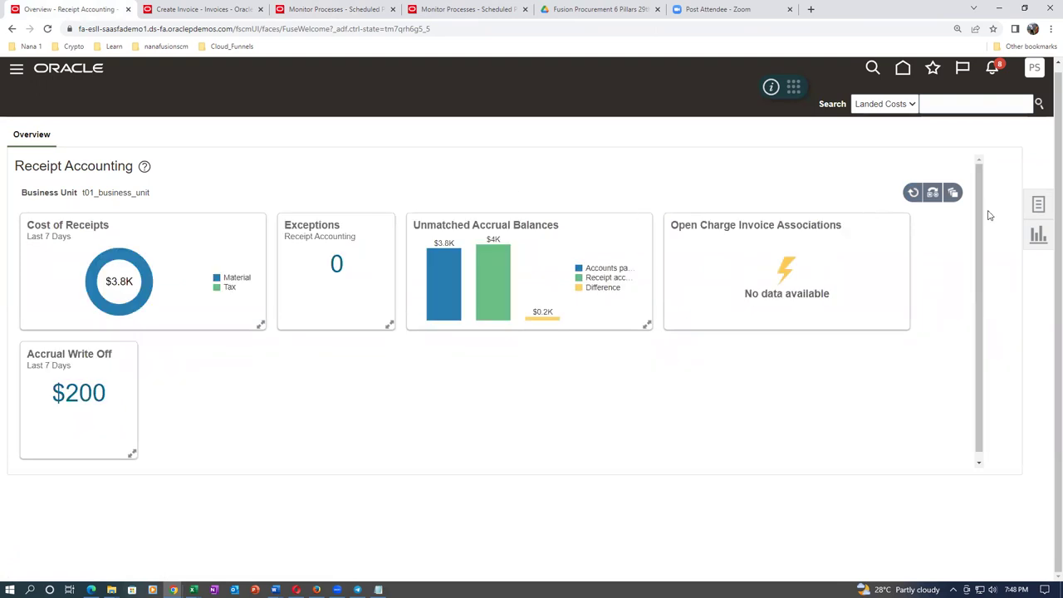
Search the adjusted accrual balances for bill-to business units starting with t01 and check the adjustment's reason.
left_click(1037, 205)
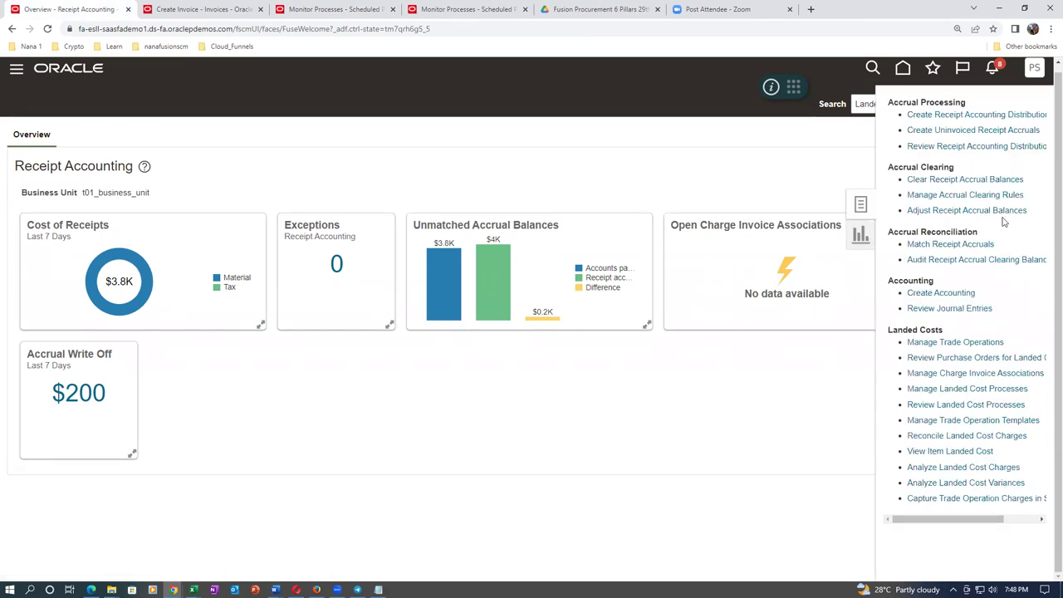
left_click(964, 212)
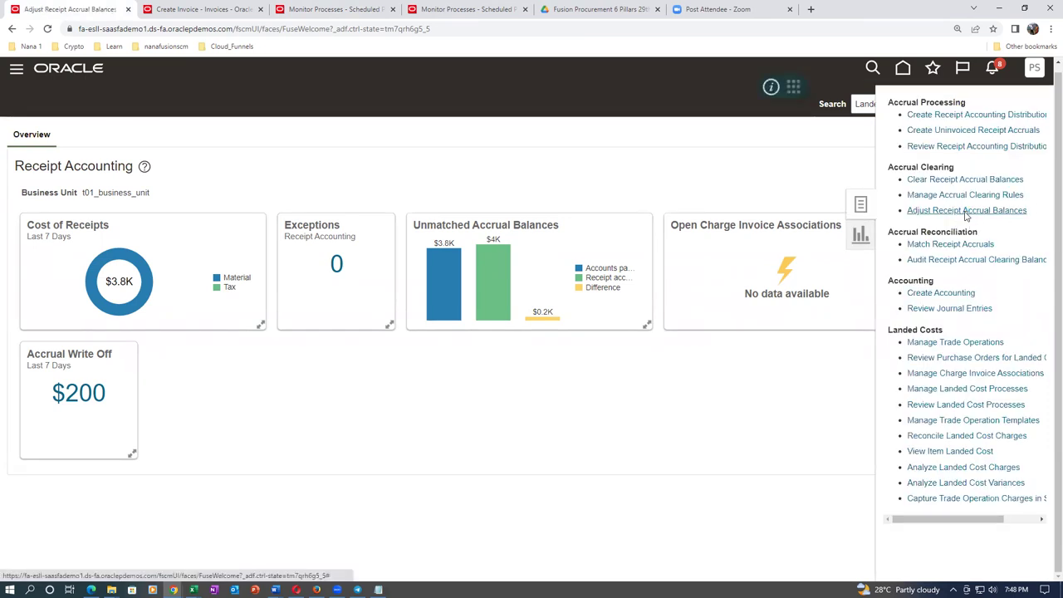
left_click(190, 224)
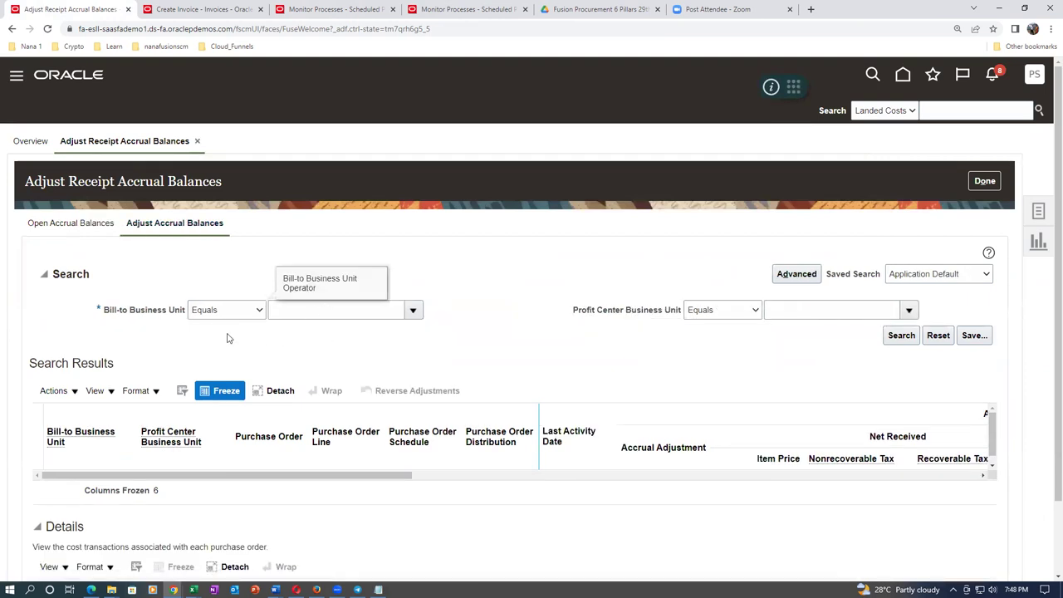
left_click(231, 314)
left_click(217, 324)
left_click(339, 313)
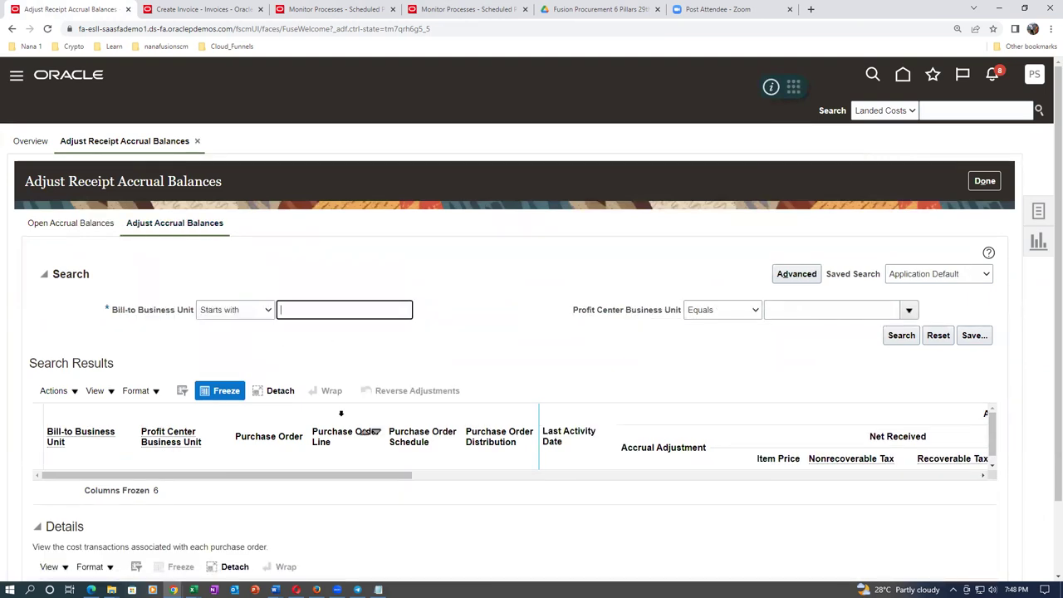
type("t01")
key("Tab")
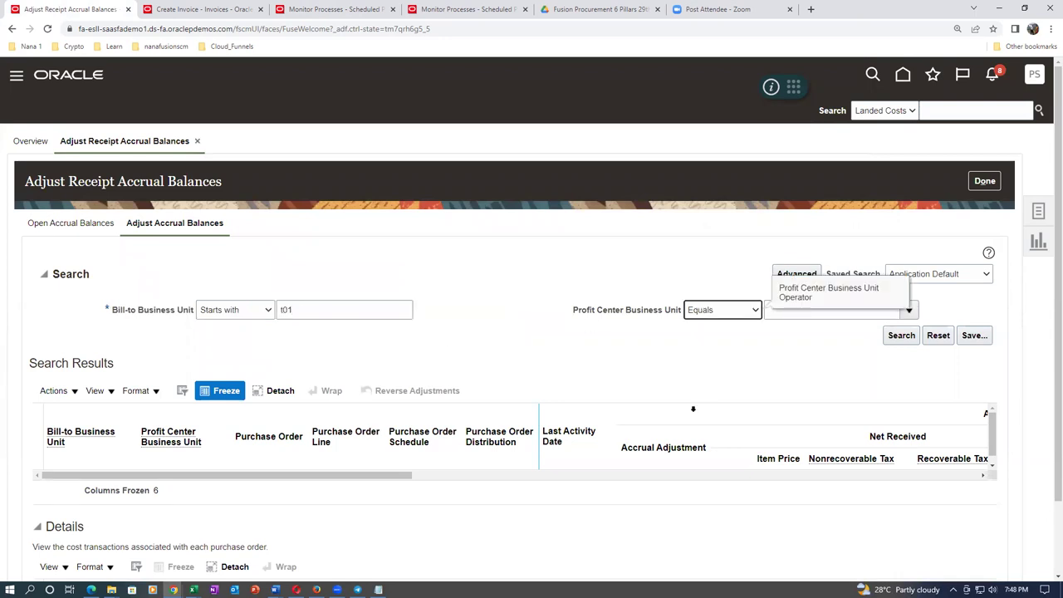
left_click(901, 335)
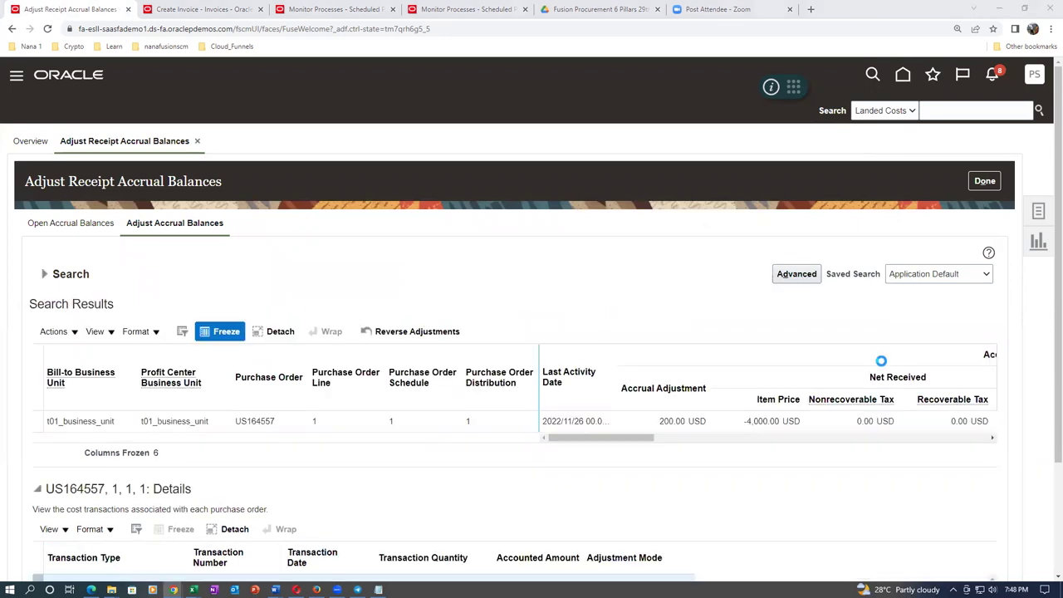
left_click_drag(610, 438, 959, 448)
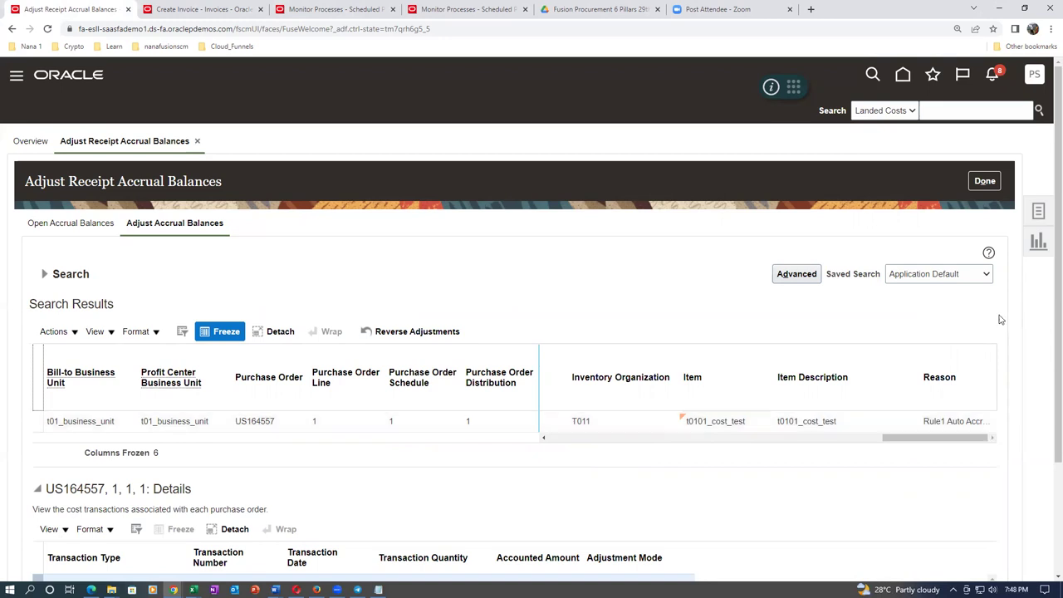
Close the Adjust Receipt Accrual Balances page and examine the Unmatched Accrual Balances chart for accounts payable and receipt accounting.
left_click(984, 181)
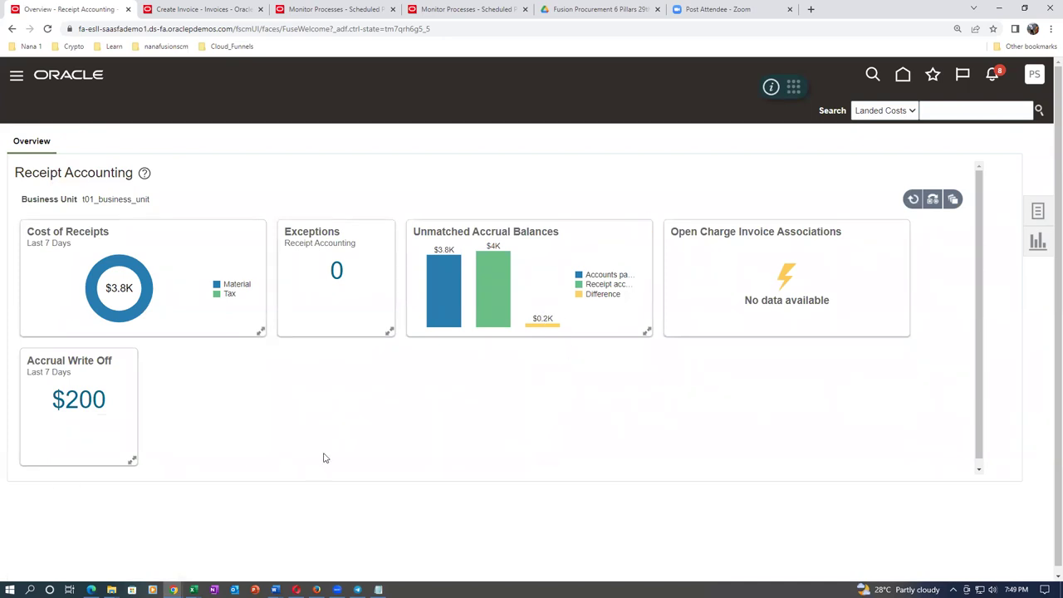
mouse_move(441, 282)
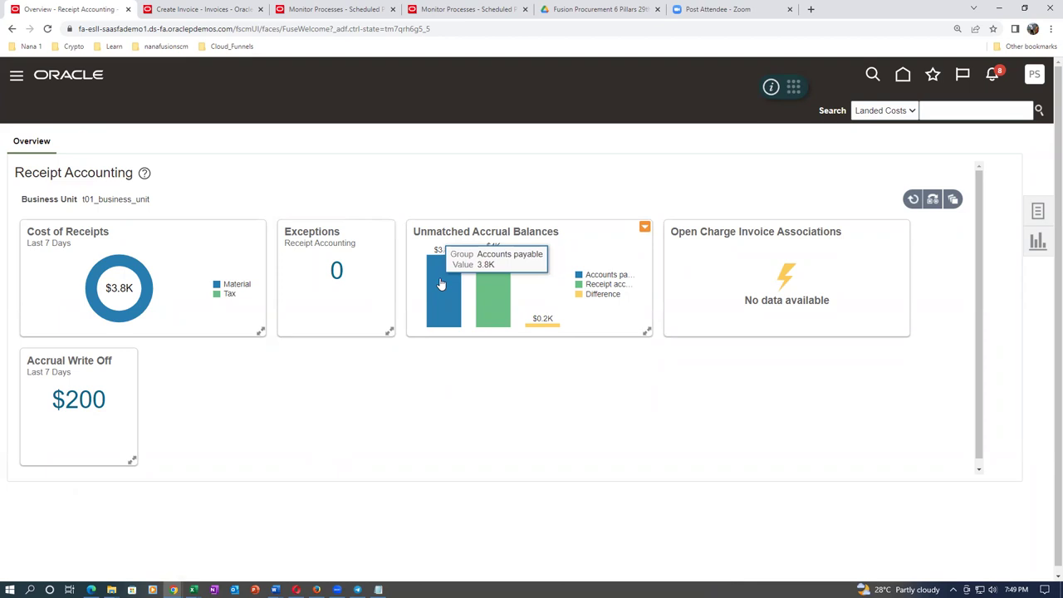
mouse_move(491, 288)
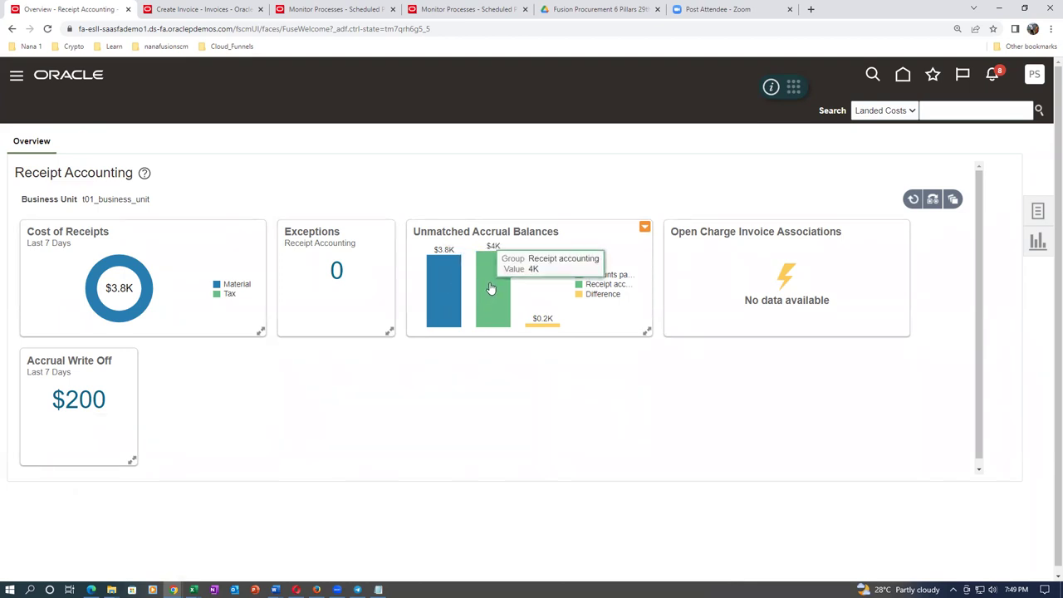